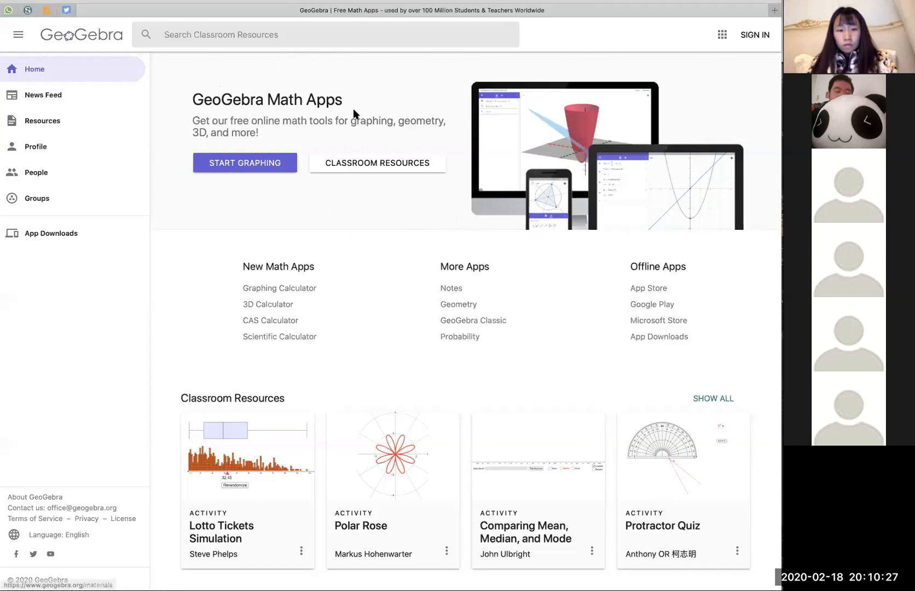
Sign in with the saved GeoGebra account, filling in the username and password from the stored credentials.
click(754, 36)
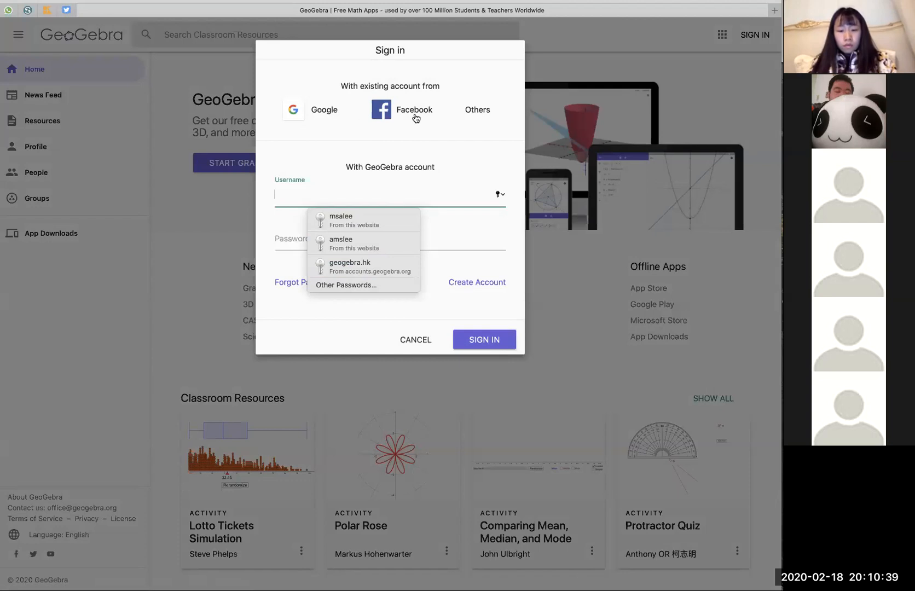
click(360, 221)
click(489, 341)
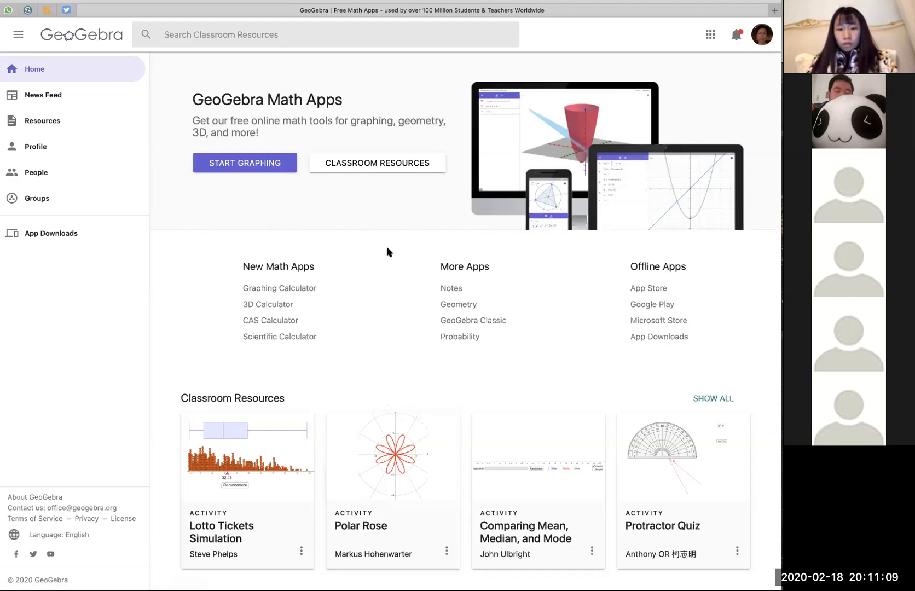
Open the Classroom Resources and look through the Explore categories such as Functions, Geometry, Arithmetic and Algebra.
click(392, 164)
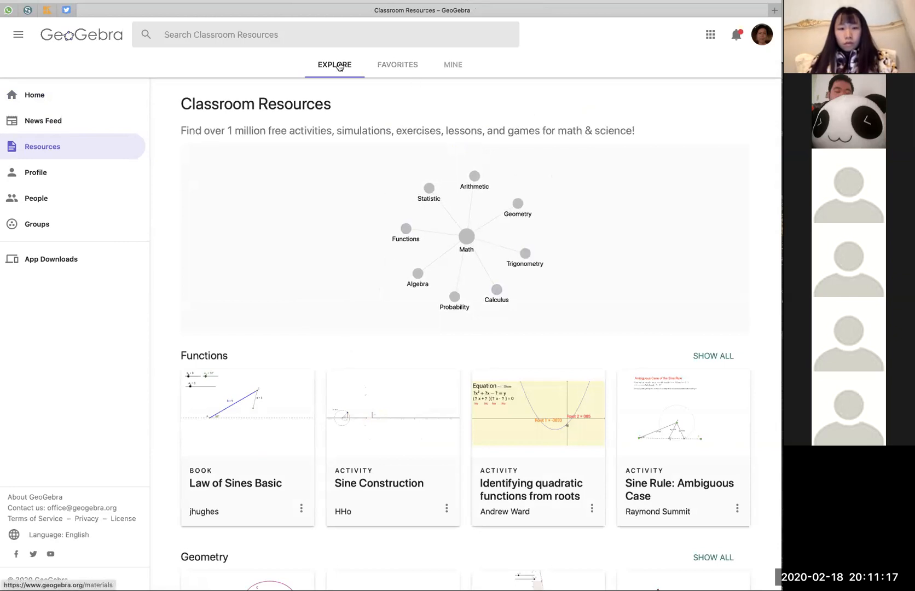
scroll(356, 247, down, 2)
scroll(341, 201, up, 2)
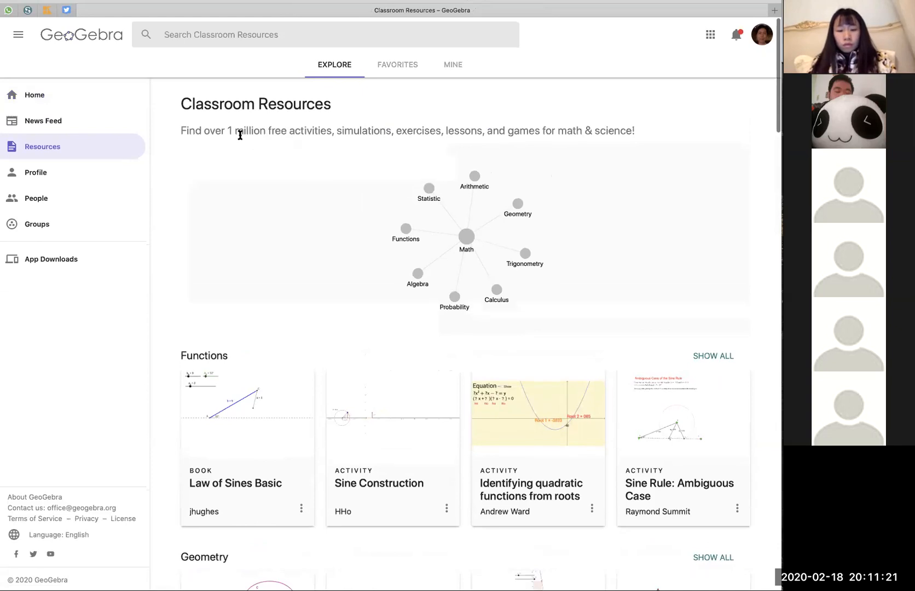
scroll(411, 279, down, 9)
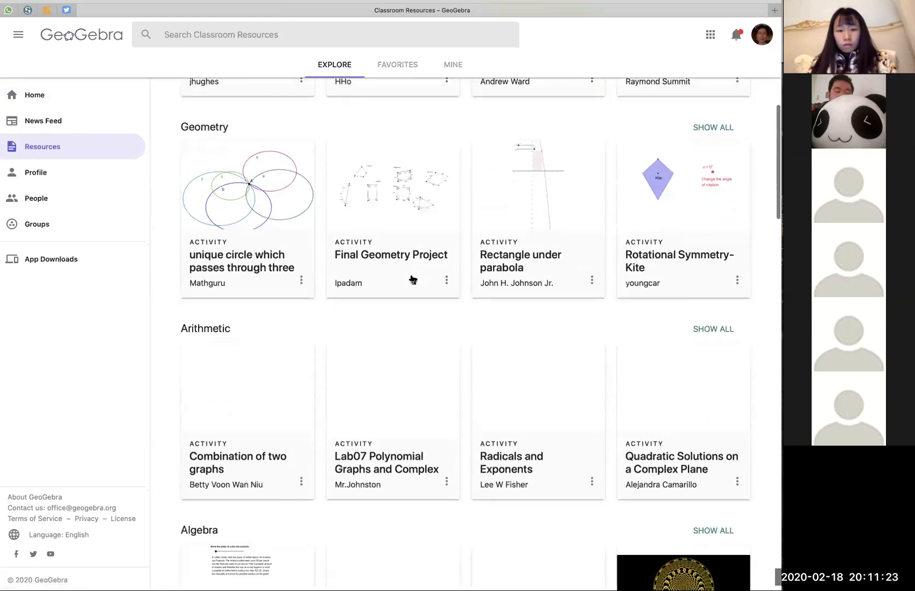
scroll(410, 278, down, 3)
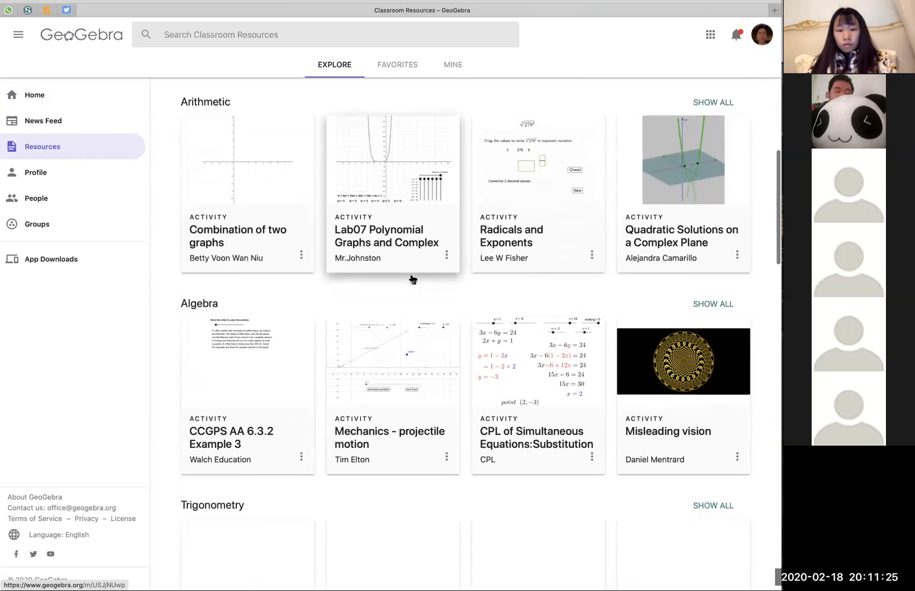
scroll(411, 279, down, 4)
scroll(411, 279, up, 9)
scroll(411, 280, up, 7)
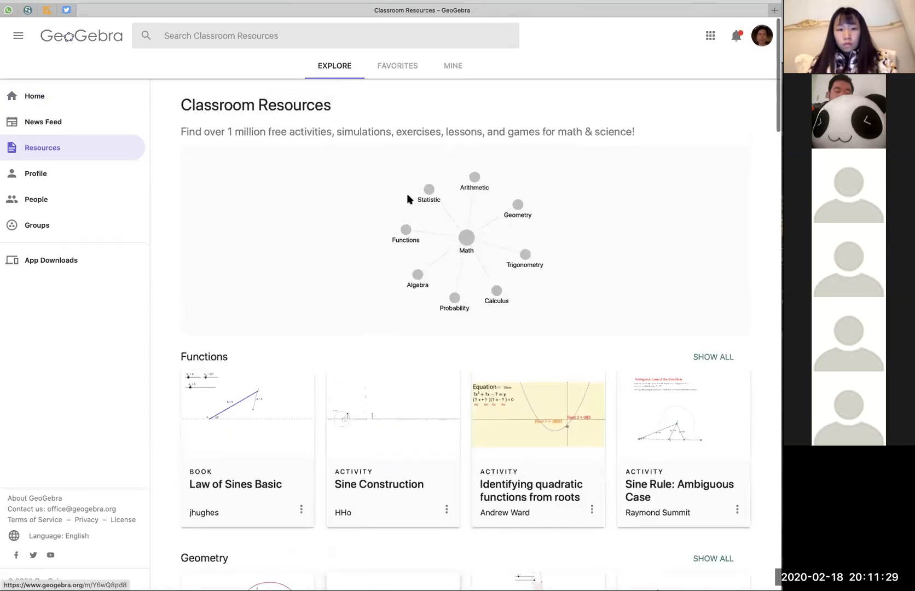
Show the favorite resources and look through the saved books and activities.
click(401, 65)
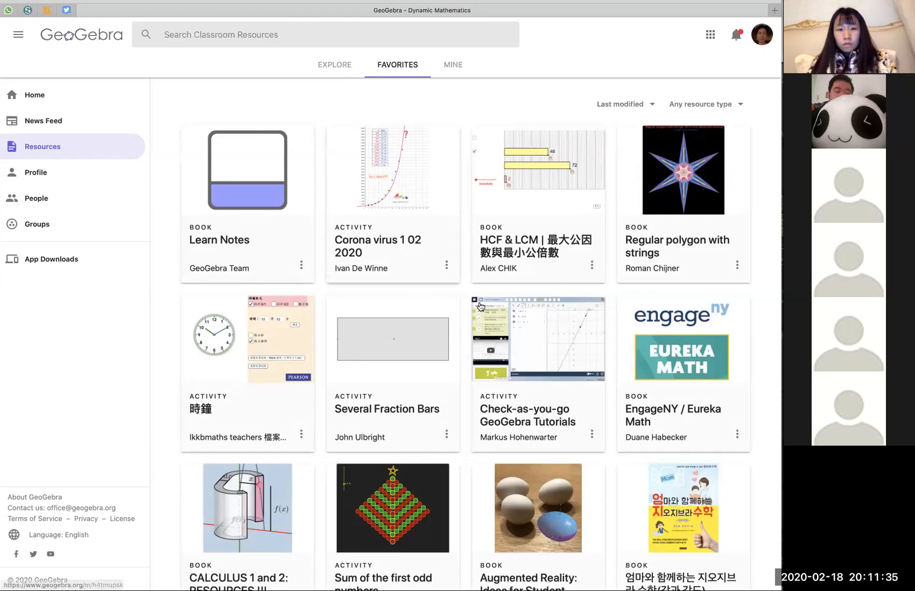
scroll(464, 312, down, 3)
scroll(463, 313, down, 4)
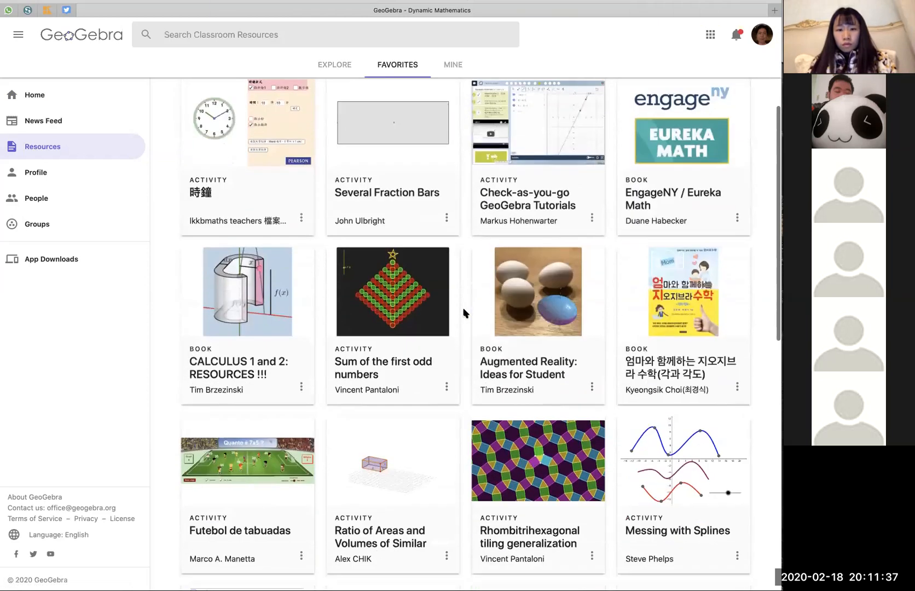
scroll(464, 313, down, 5)
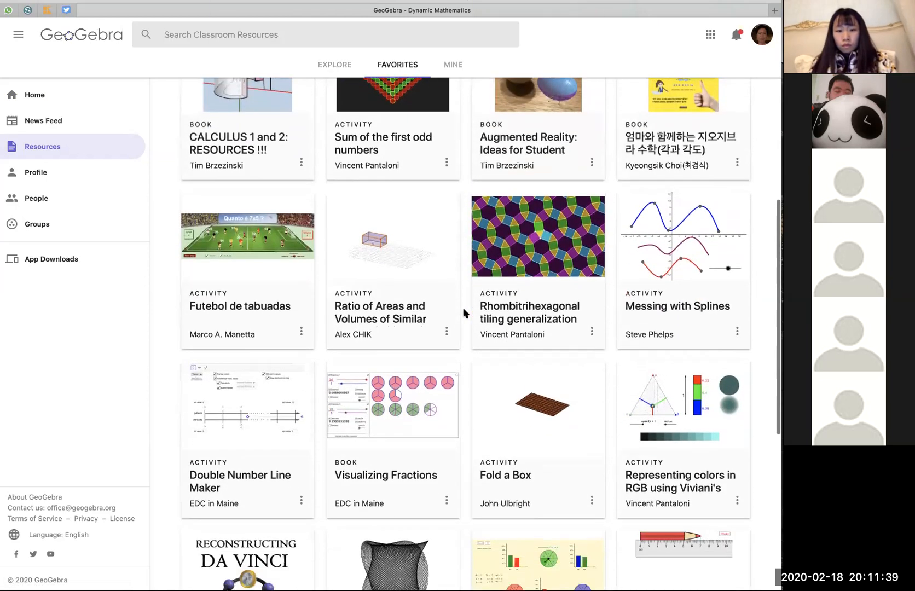
scroll(464, 313, up, 12)
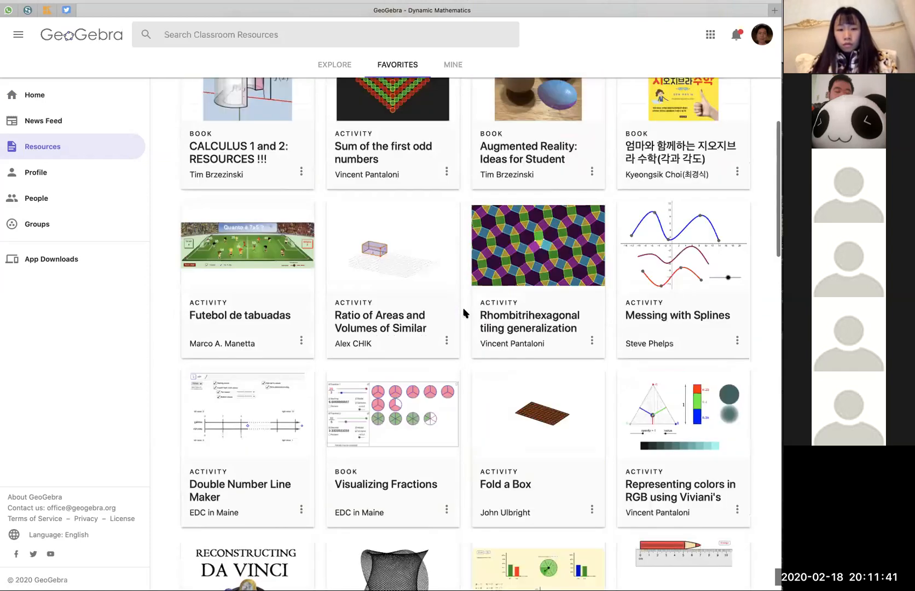
Show the account's own resources and look over the folders and materials listed there.
click(455, 66)
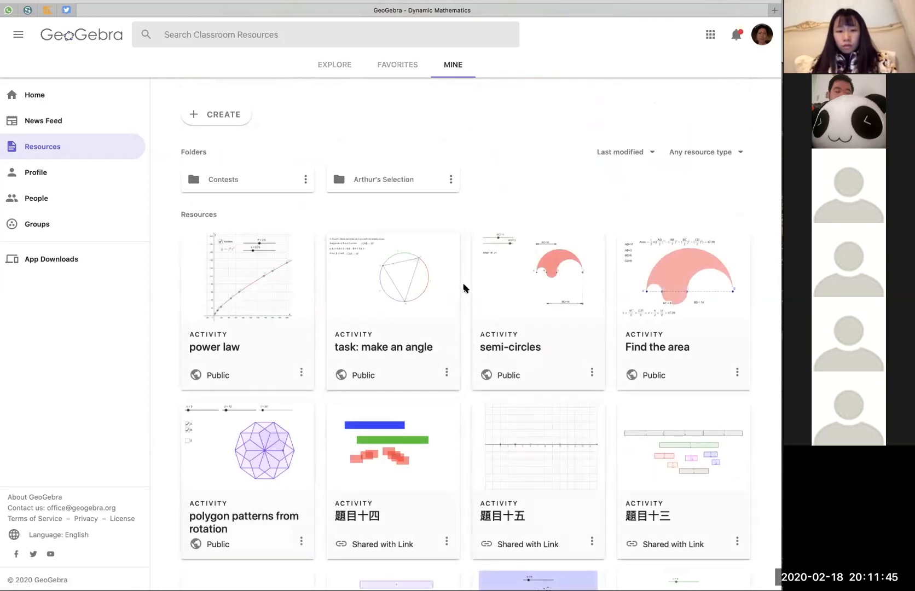
scroll(465, 286, down, 4)
scroll(465, 287, up, 4)
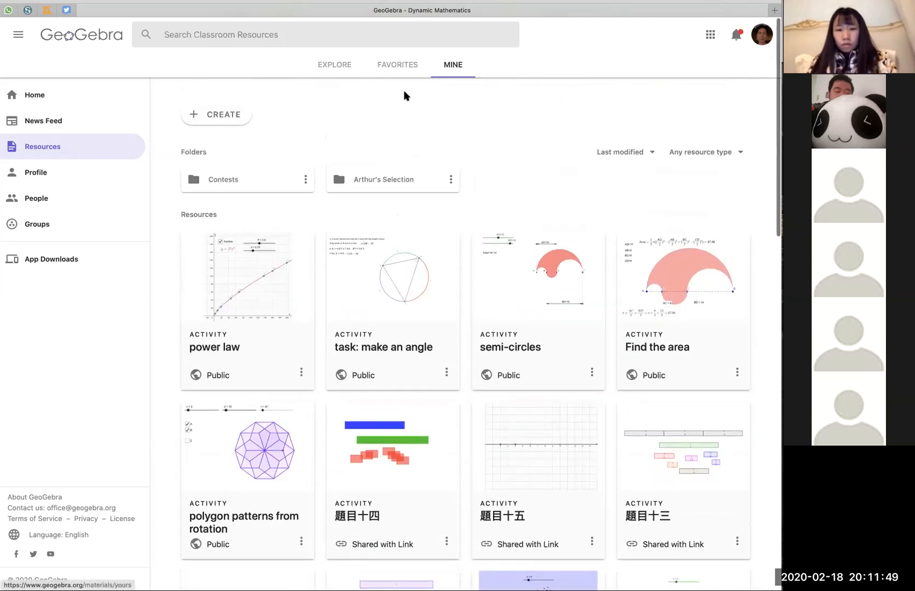
scroll(469, 320, up, 1)
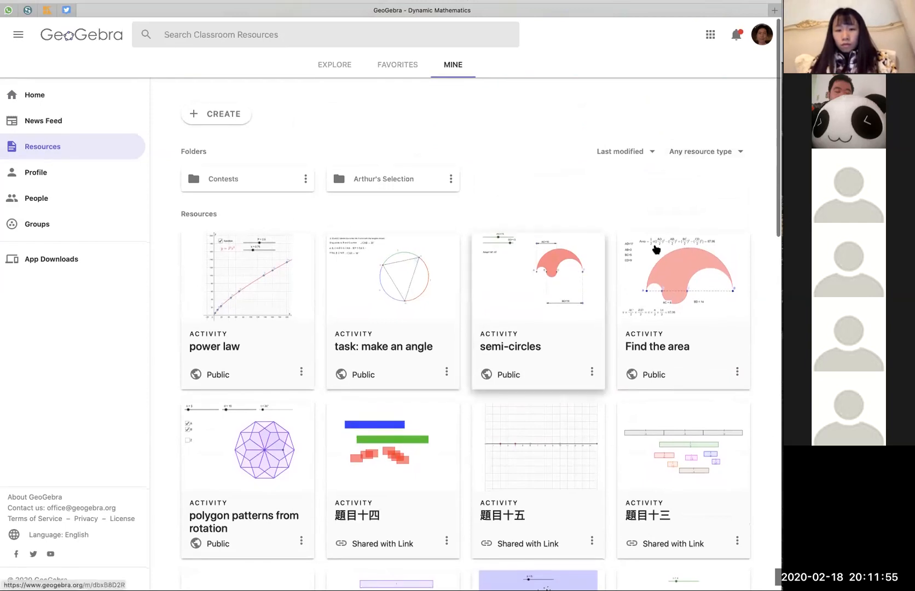
Filter the own resources to Activities and look through the filtered list.
click(739, 156)
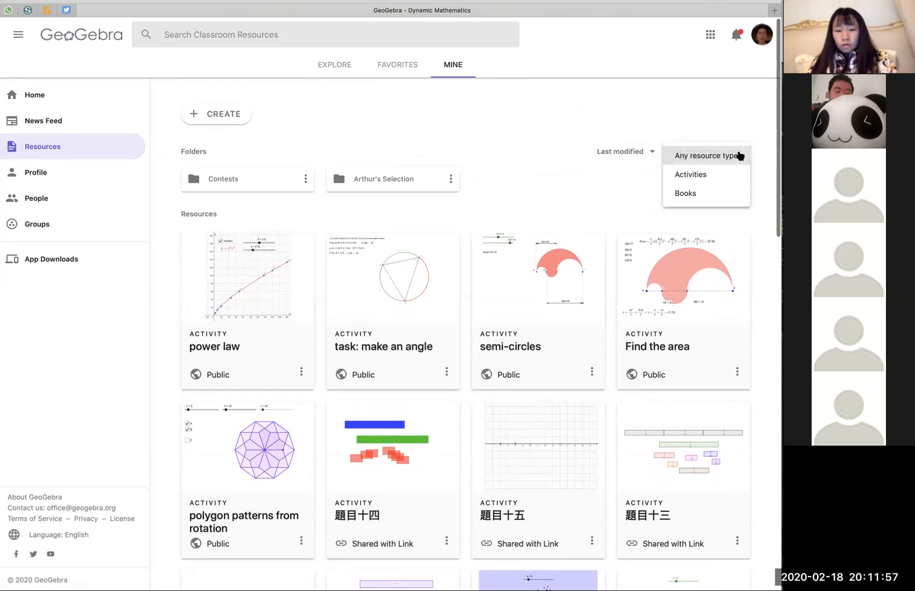
click(701, 175)
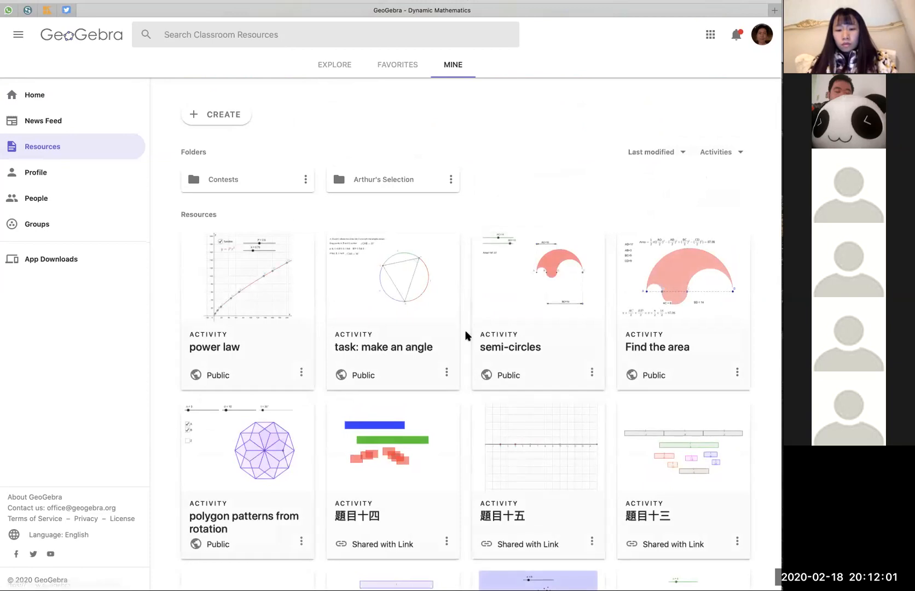
scroll(468, 332, down, 3)
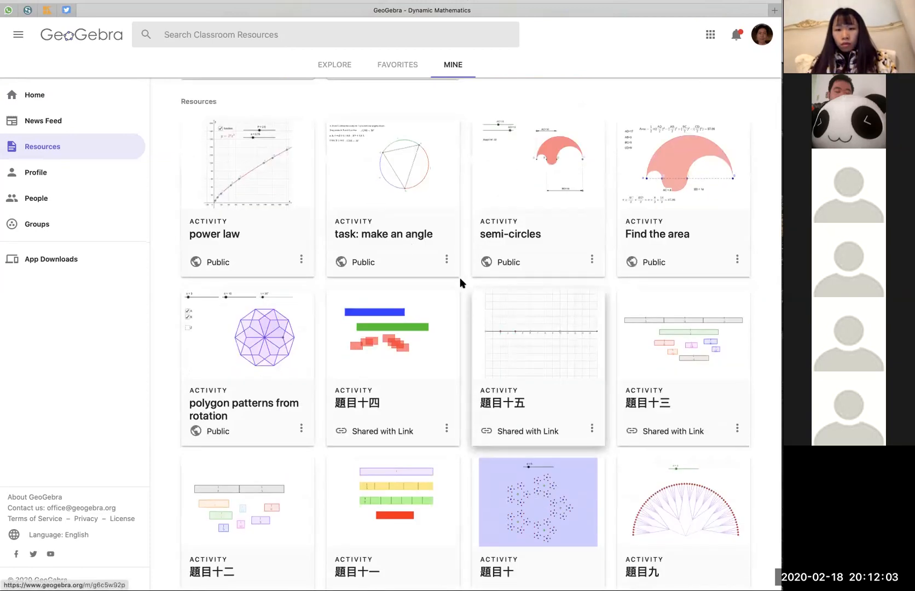
scroll(443, 261, down, 3)
scroll(373, 204, up, 3)
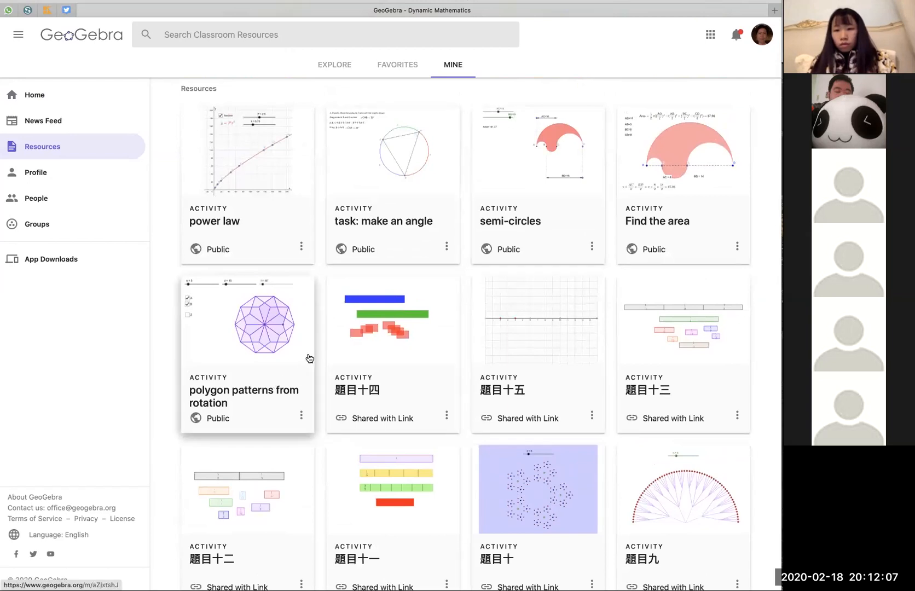
scroll(294, 290, down, 2)
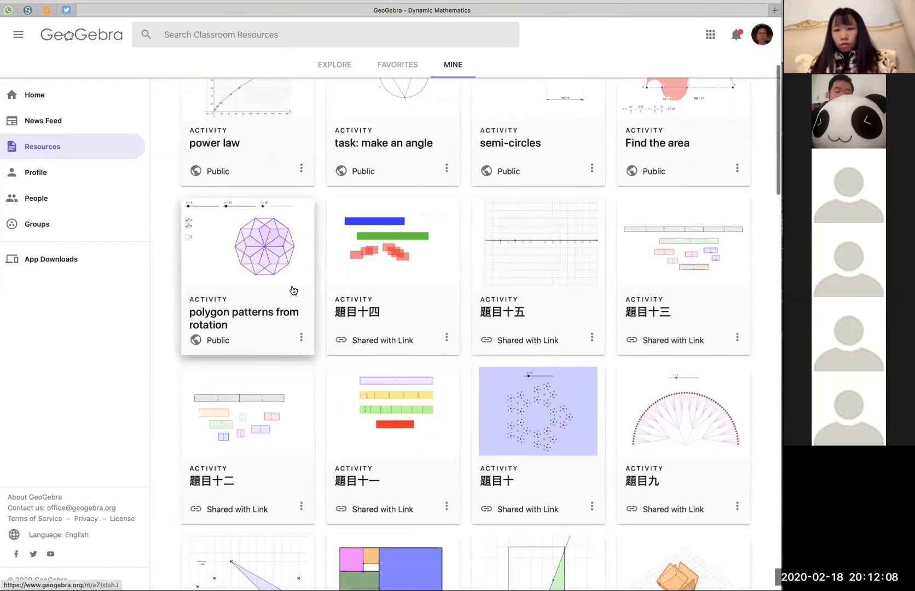
Open the "polygon patterns from rotation" activity and set its sliders to n = 6, d = 17 and t = 7°.
click(265, 316)
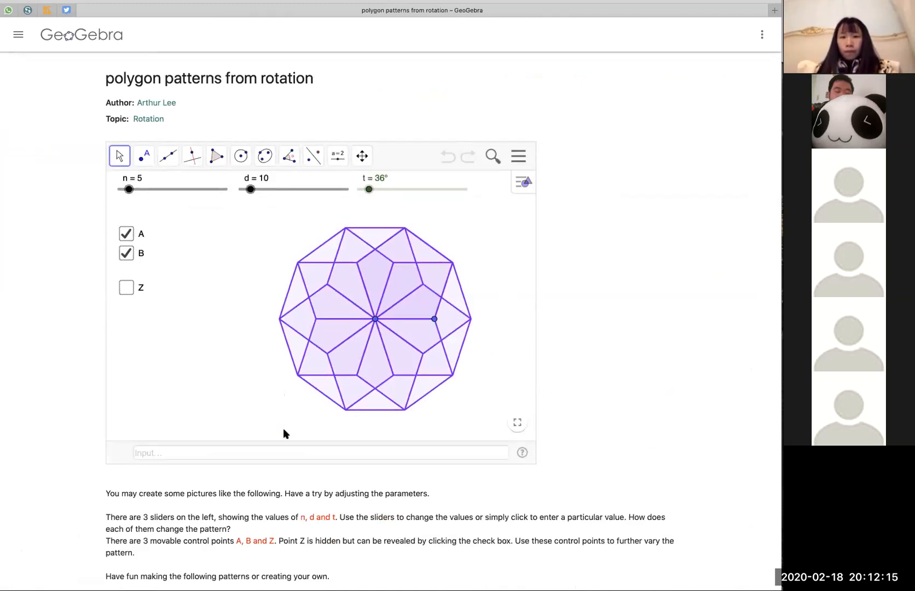
mouse_move(129, 189)
mouse_down()
mouse_move(143, 190)
mouse_move(133, 192)
mouse_up()
mouse_move(252, 191)
mouse_down()
mouse_move(298, 193)
mouse_move(257, 190)
mouse_up()
mouse_move(363, 192)
mouse_down()
mouse_move(407, 189)
mouse_move(361, 190)
mouse_up()
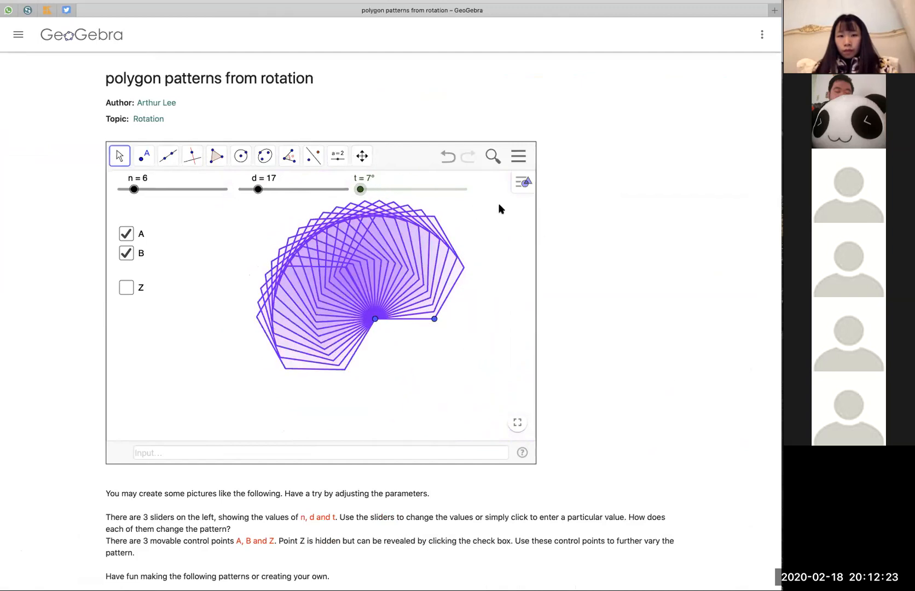
Examine the activity's instructions, sample patterns and embedded construction video below the applet.
scroll(595, 307, down, 7)
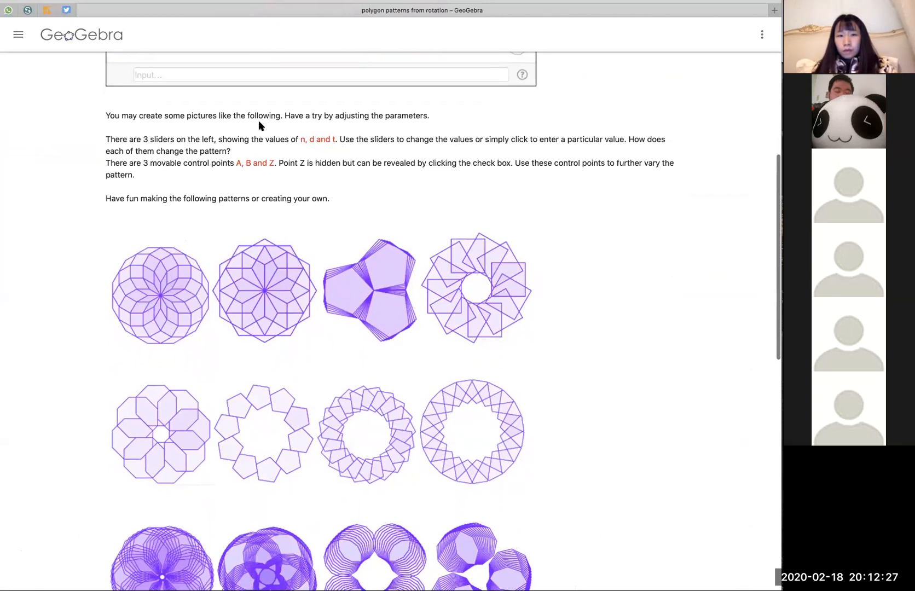
scroll(454, 203, down, 9)
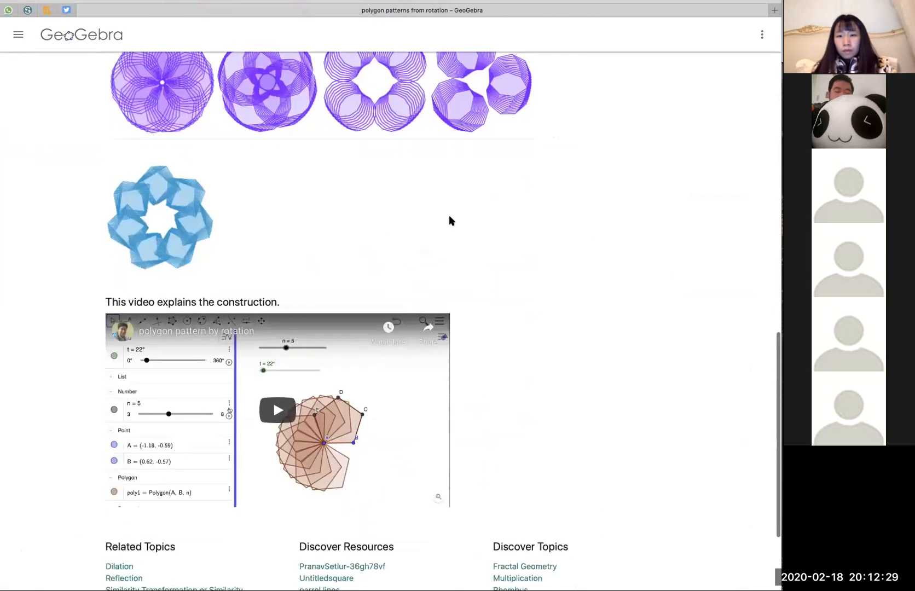
scroll(401, 221, down, 2)
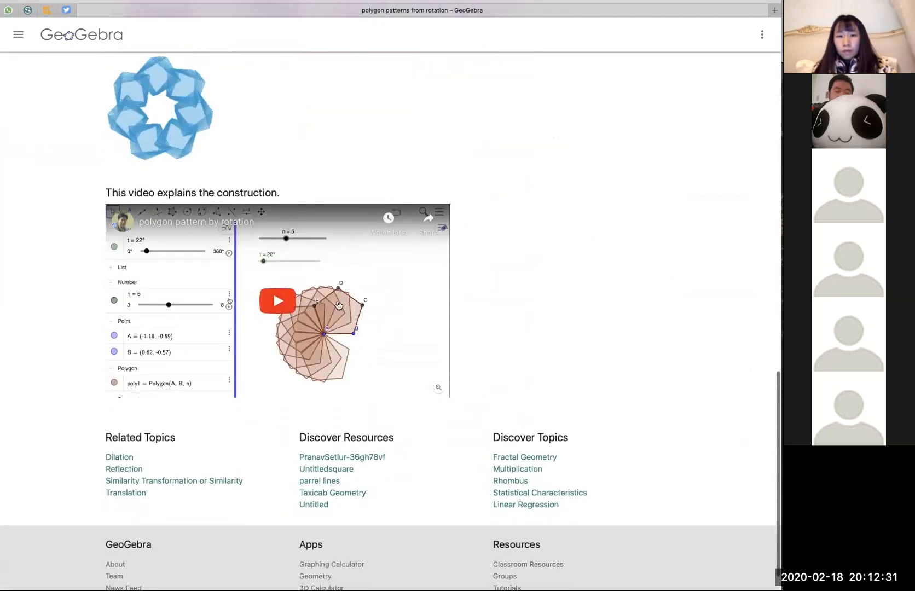
scroll(500, 284, up, 10)
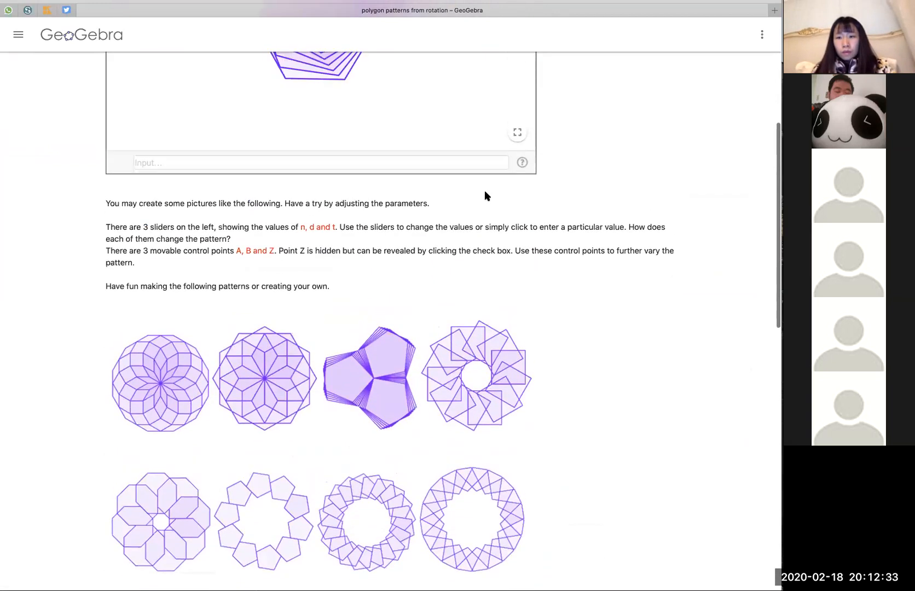
scroll(494, 204, up, 6)
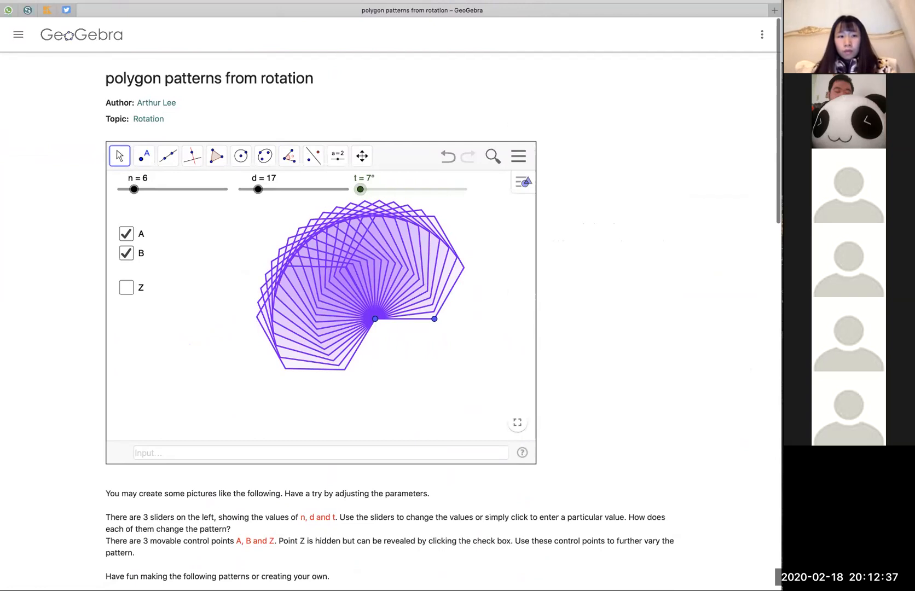
Return to the own resources list and filter it to Books.
key(super+bracketleft)
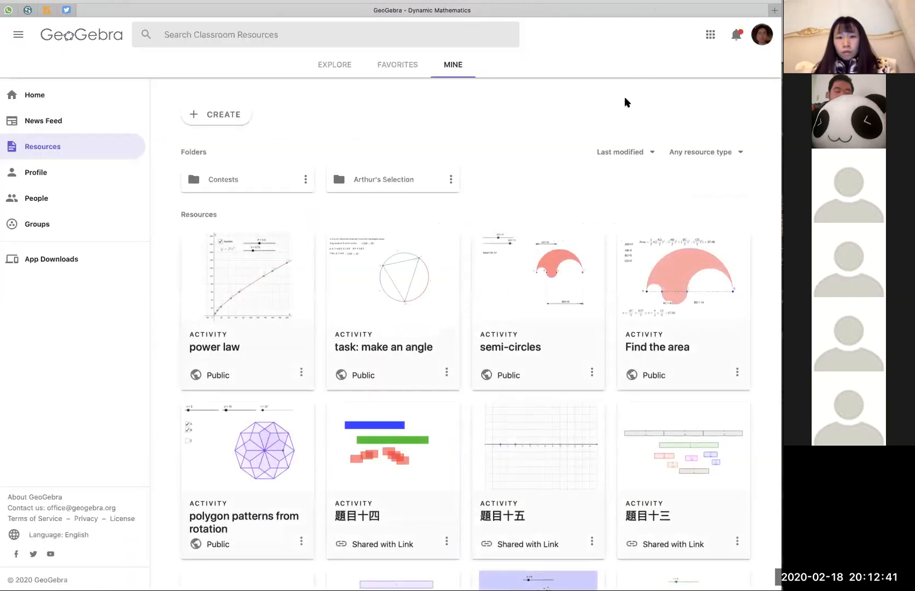
click(725, 155)
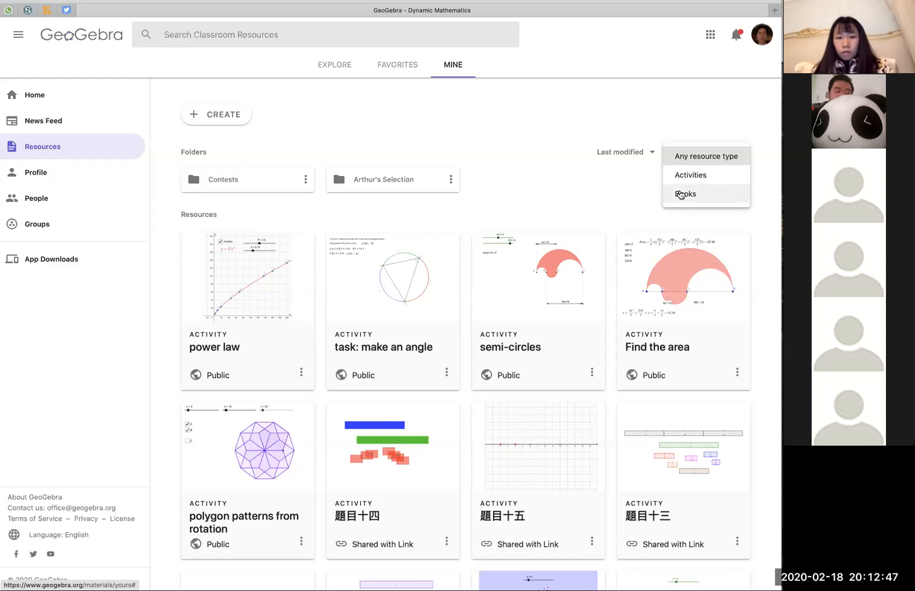
click(681, 193)
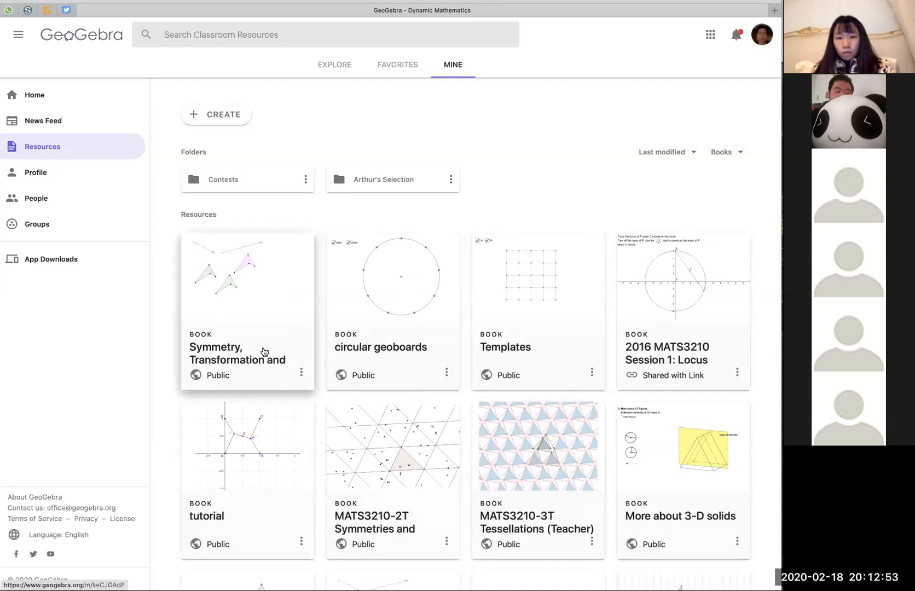
Open the book "Symmetry, Transformation and Tessellation" and look through its table of contents.
click(272, 363)
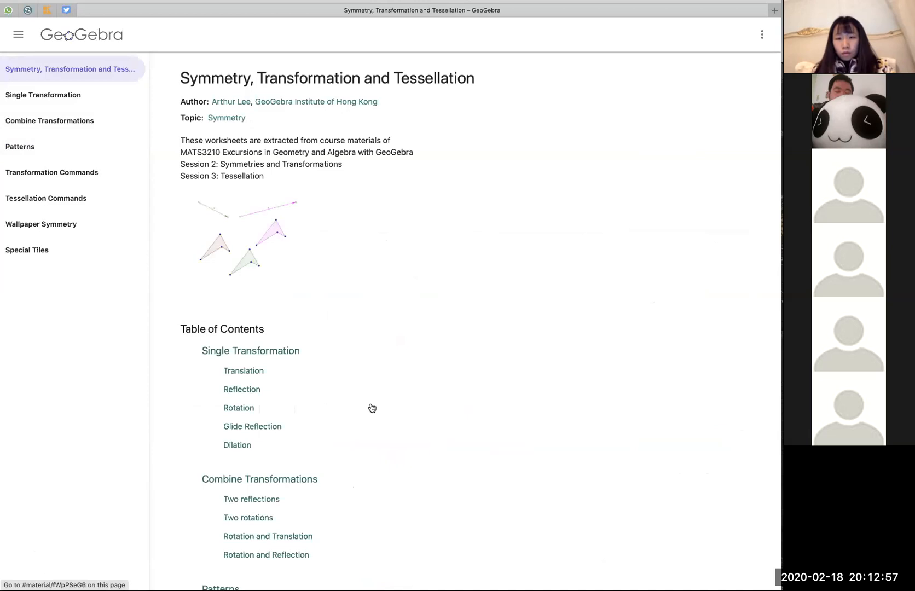
scroll(370, 405, down, 3)
scroll(371, 399, down, 3)
scroll(371, 397, up, 6)
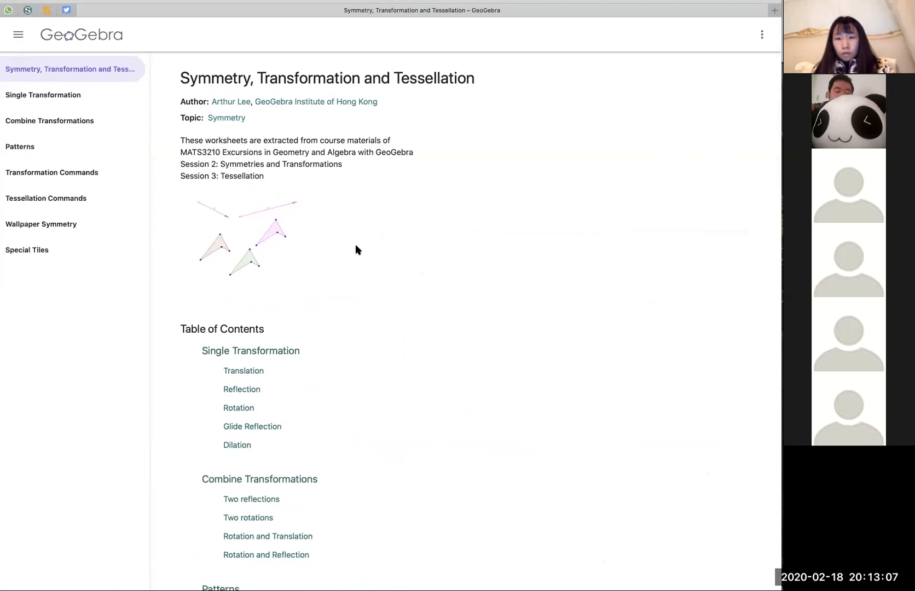
View the Single Transformation chapter, then open the Two reflections worksheet from the Combine Transformations chapter.
click(59, 94)
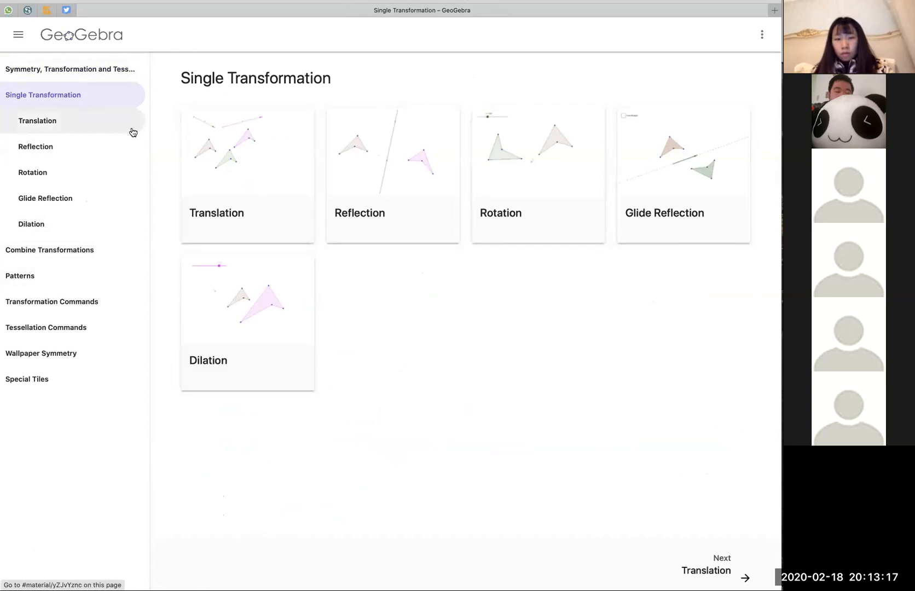
click(68, 254)
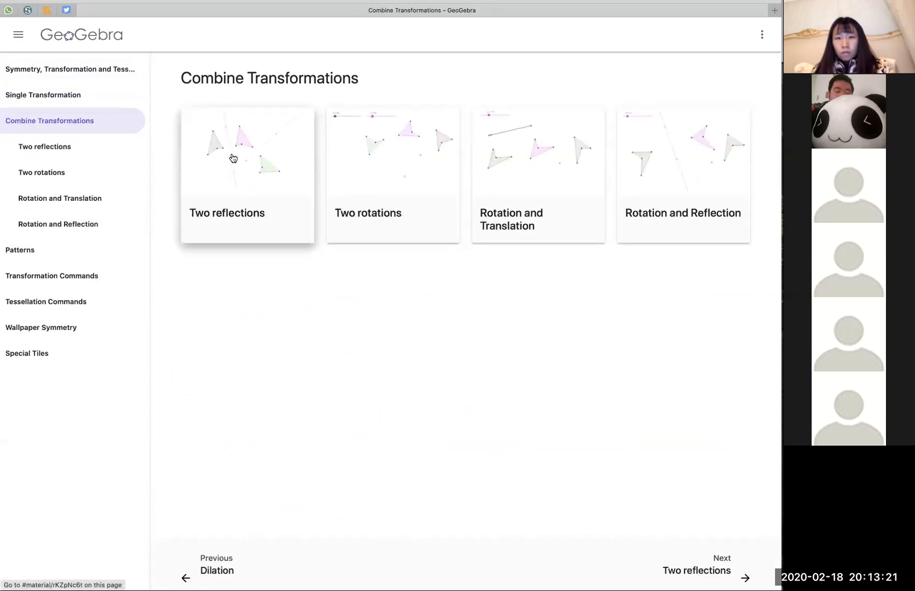
click(264, 220)
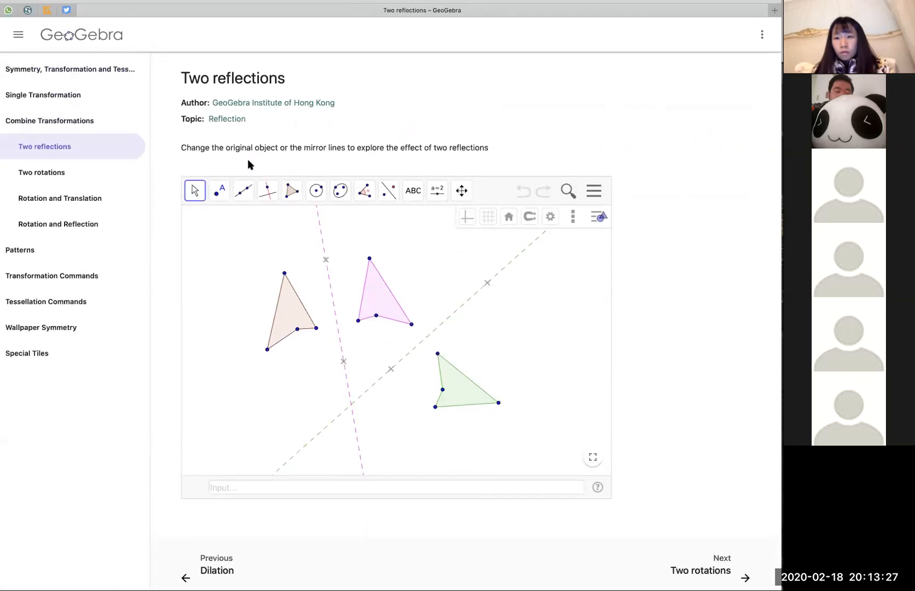
Hide the applet's style bar and reposition both dashed mirror lines by their control points to vary the two reflections.
click(584, 221)
mouse_move(325, 259)
mouse_down()
mouse_move(353, 264)
mouse_move(309, 266)
mouse_up()
drag(343, 362, 409, 382)
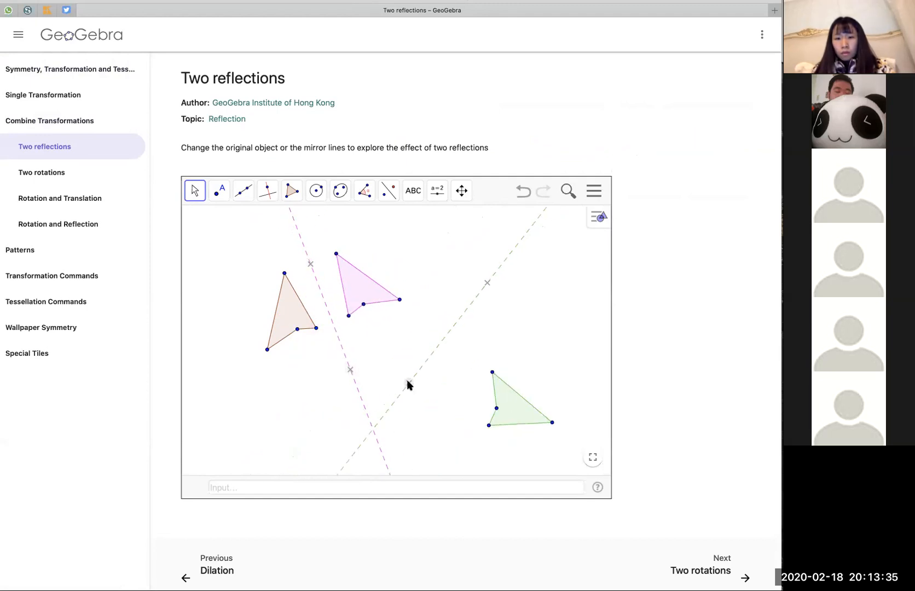
Steepen the second dashed mirror line by moving its upper control point, then return to the GeoGebra home page.
drag(490, 284, 433, 280)
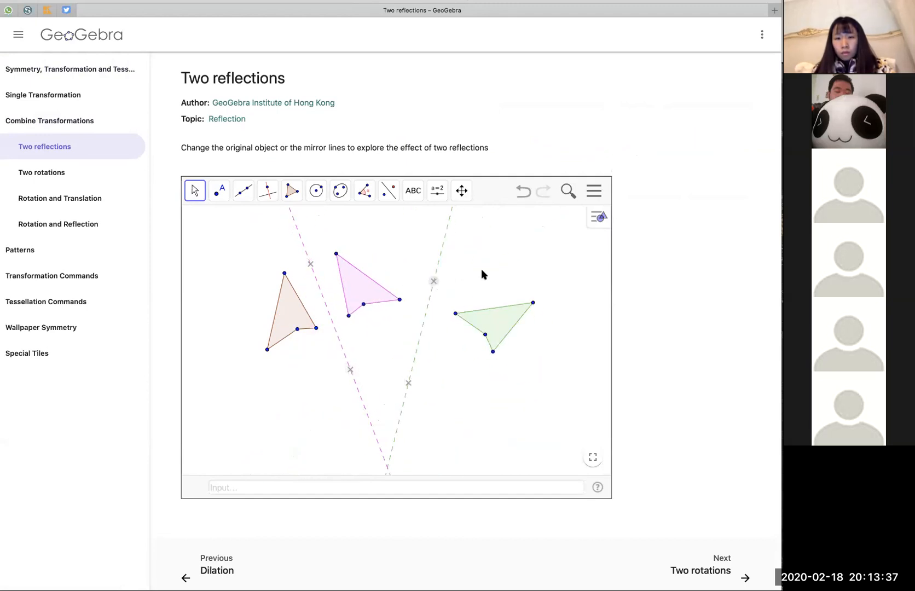
click(66, 34)
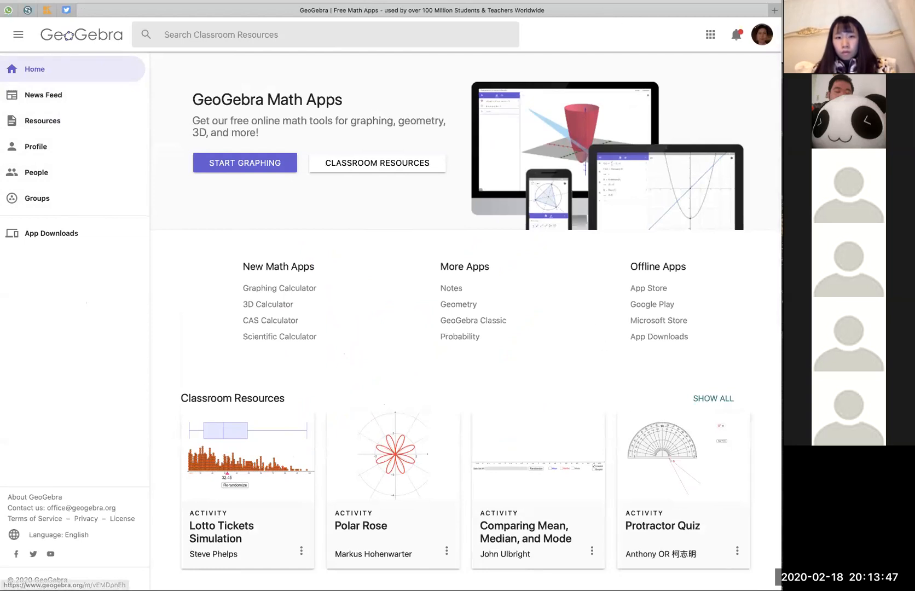
Switch to a new Chrome window, load geogebra.org/geometry and go from there to the GeoGebra home page.
key(super+n)
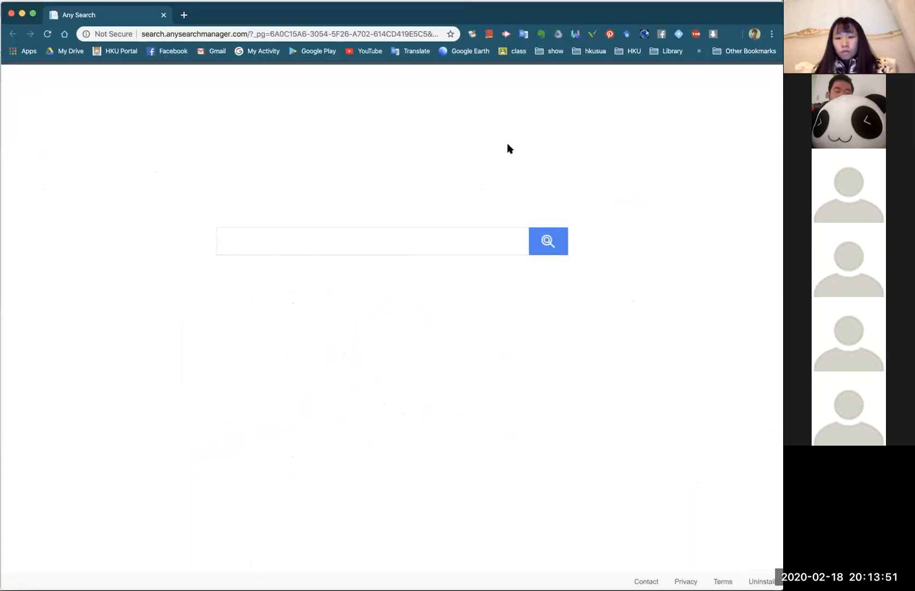
click(163, 15)
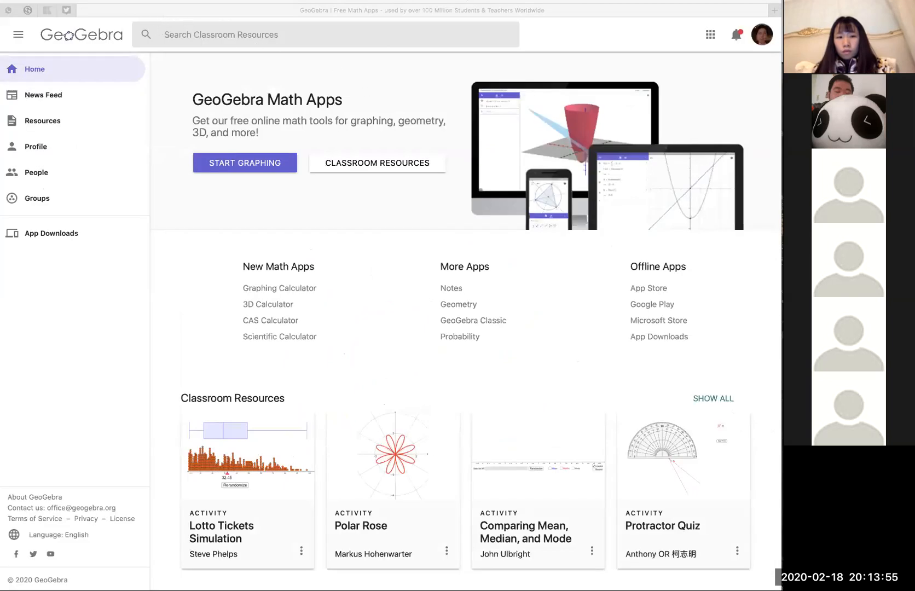
key(super+n)
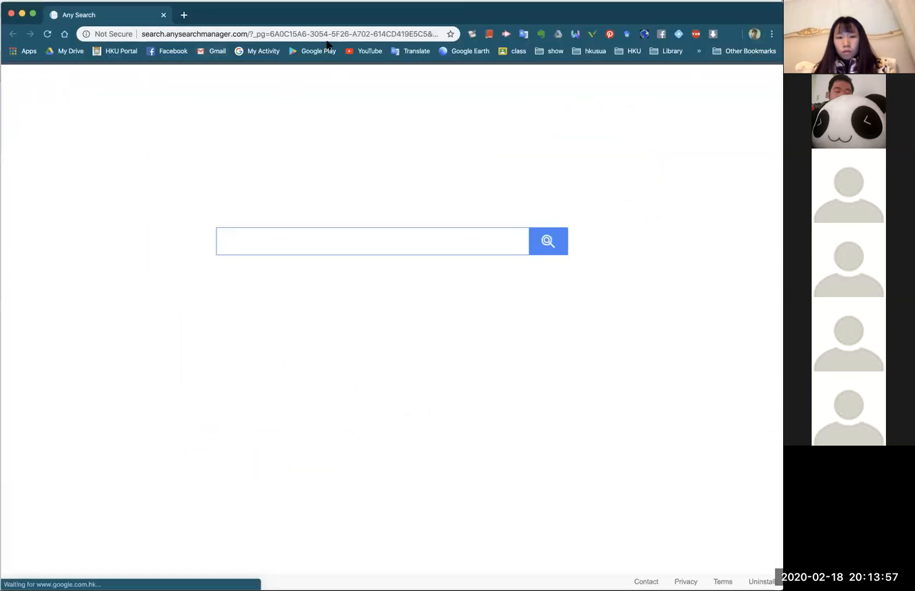
click(338, 35)
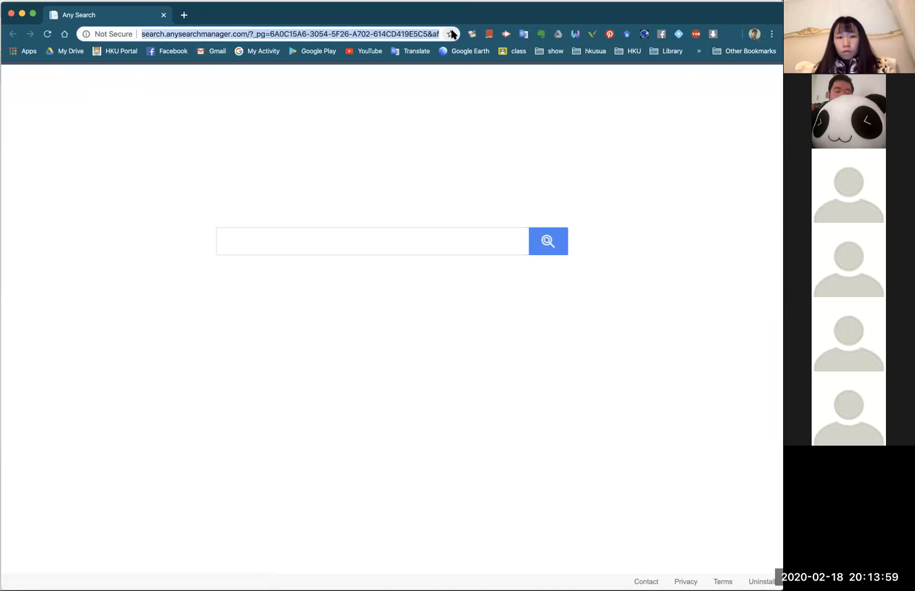
text(geoge)
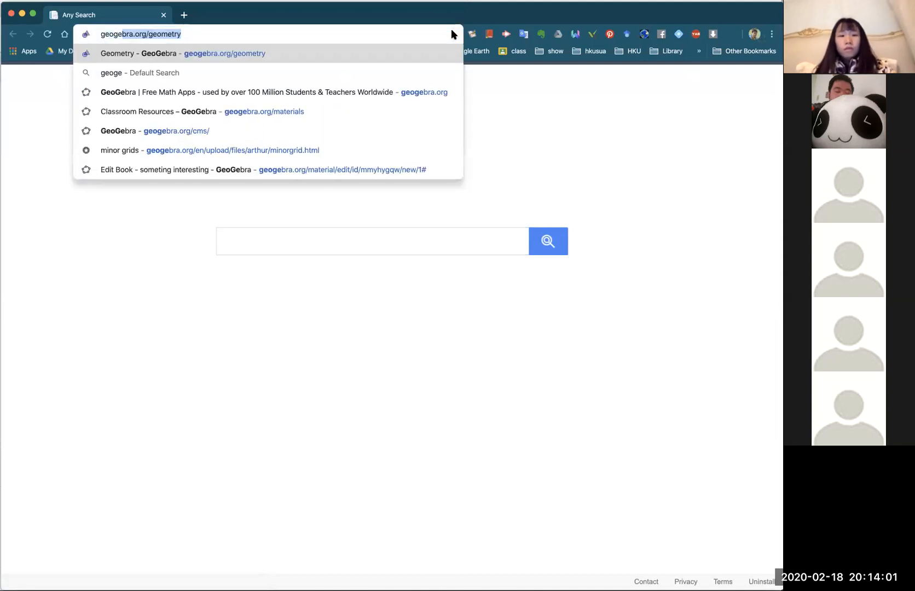
key(Return)
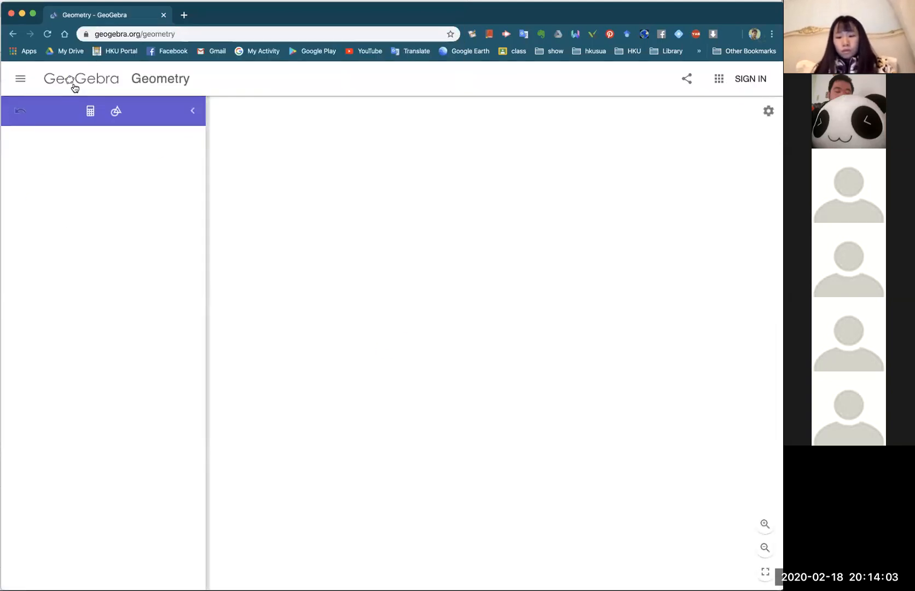
click(75, 86)
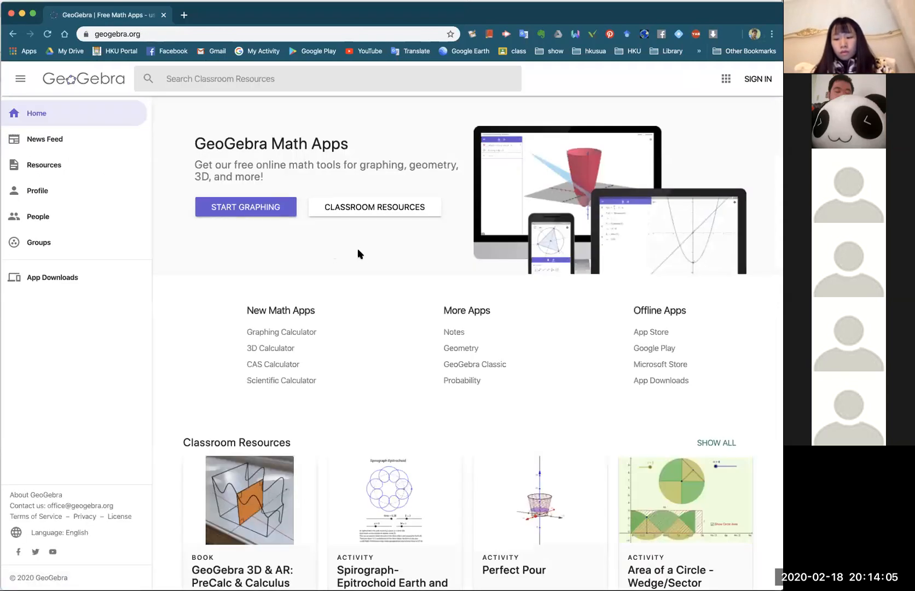
Sign in to GeoGebra with an existing Google account.
click(752, 82)
click(328, 153)
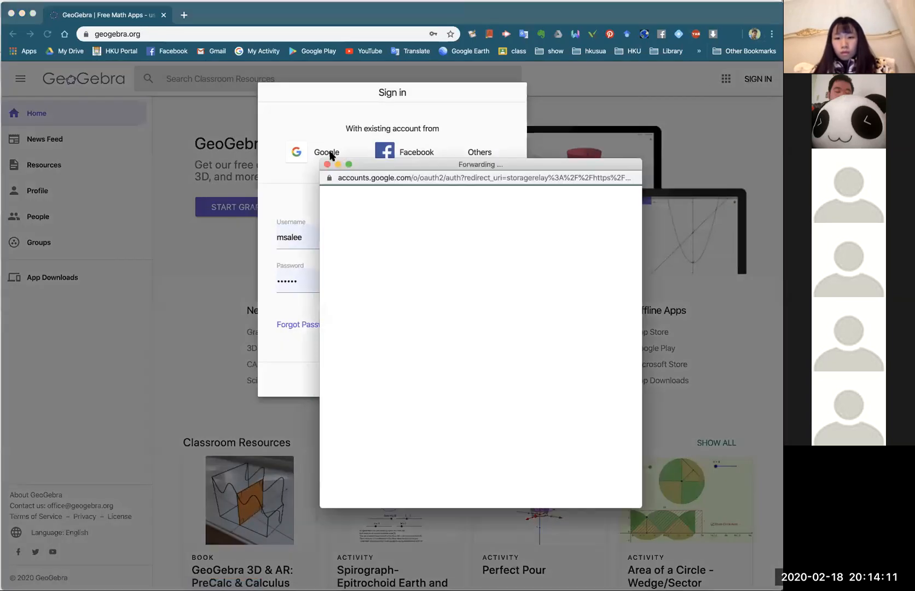
click(443, 299)
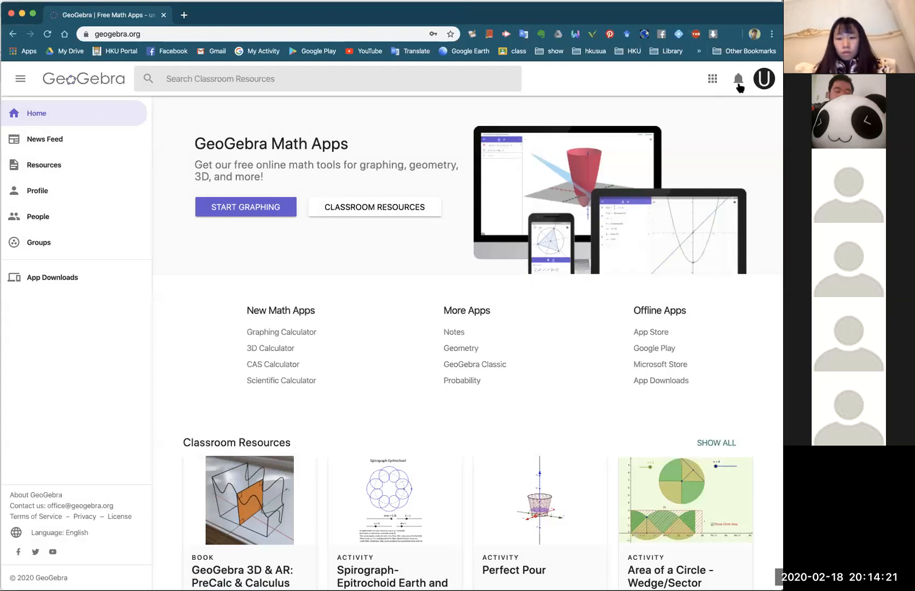
Open the account's profile page and view its favorites and its own resources.
click(762, 84)
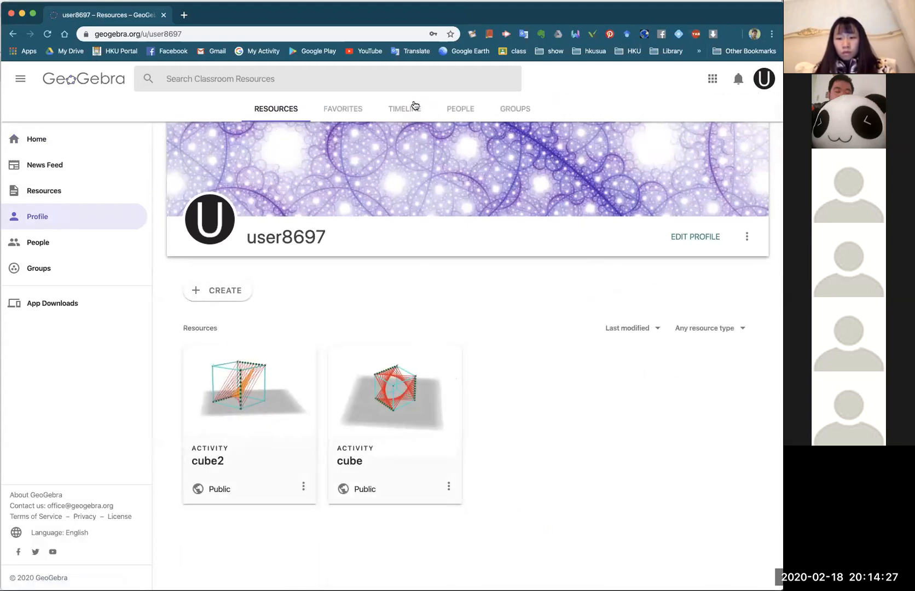
click(343, 110)
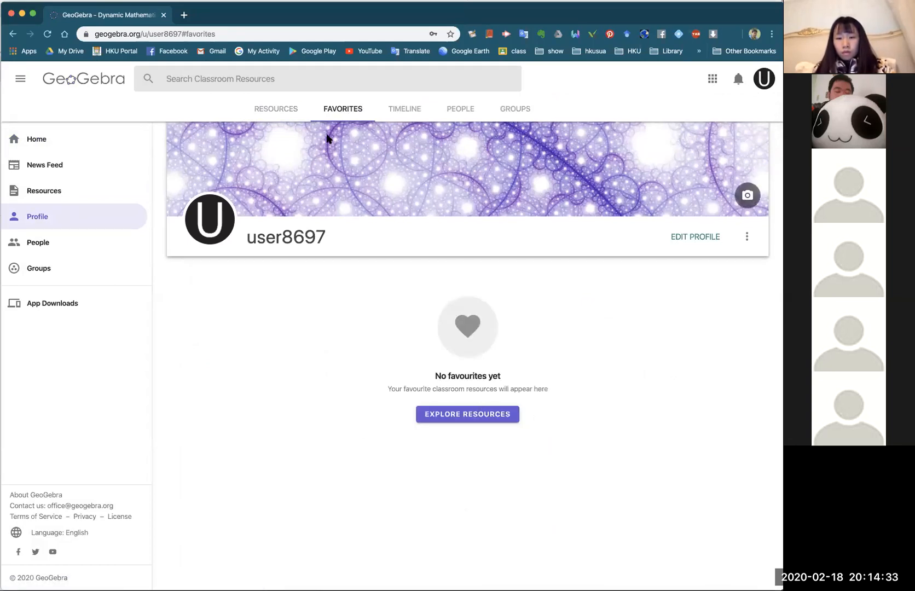
click(281, 111)
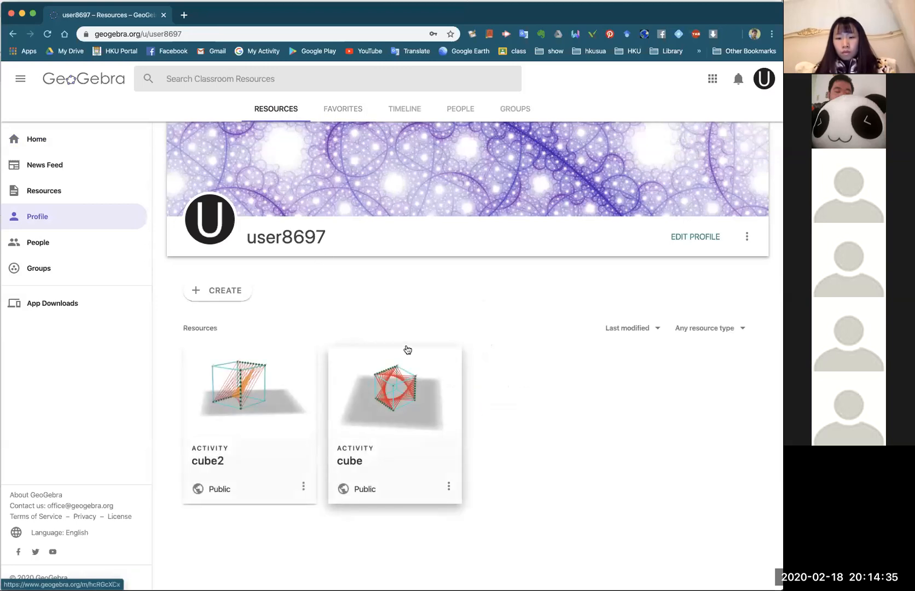
Return to the home page and look over its Classroom Resources, Tutorials and Newest Resources sections.
click(36, 139)
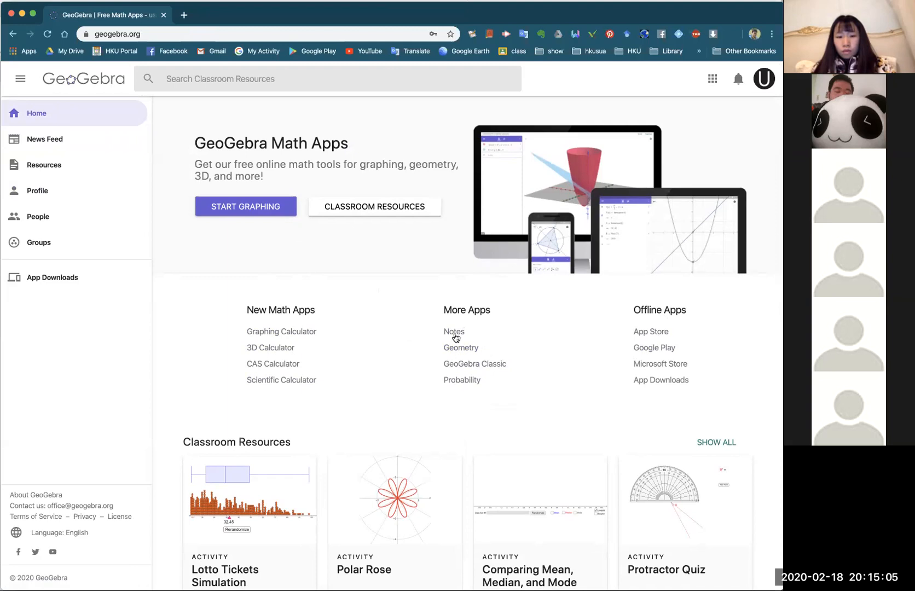
scroll(383, 349, down, 1)
scroll(458, 343, down, 6)
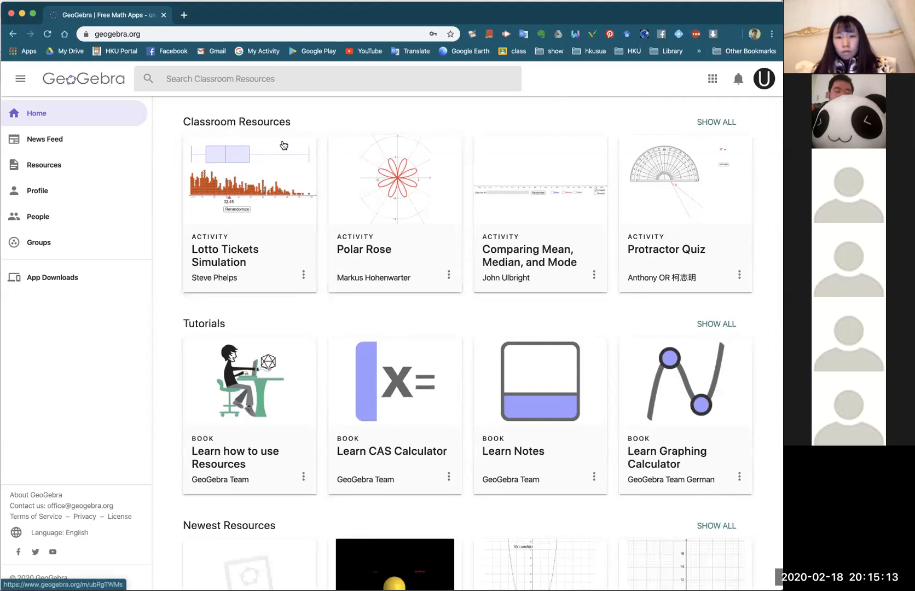
scroll(450, 301, down, 5)
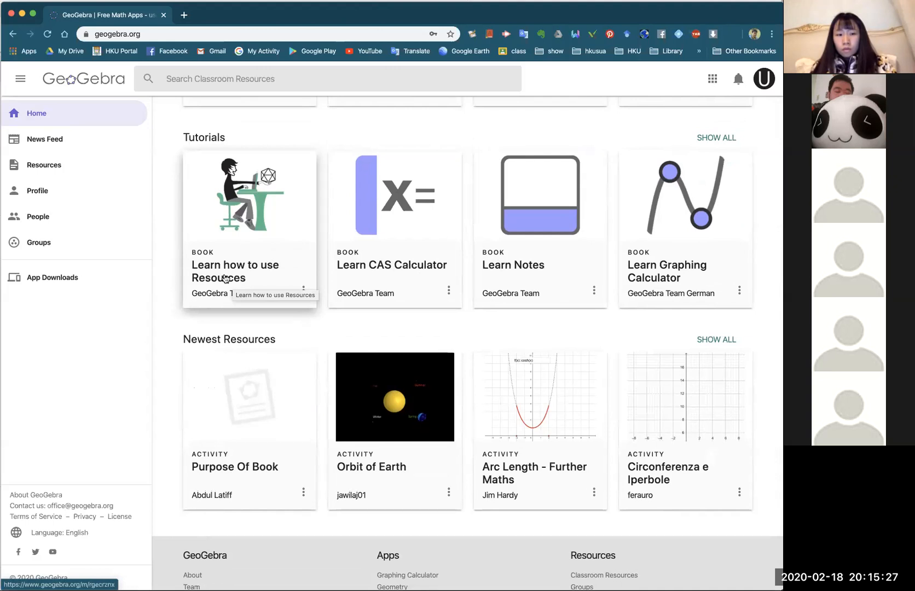
scroll(444, 263, up, 5)
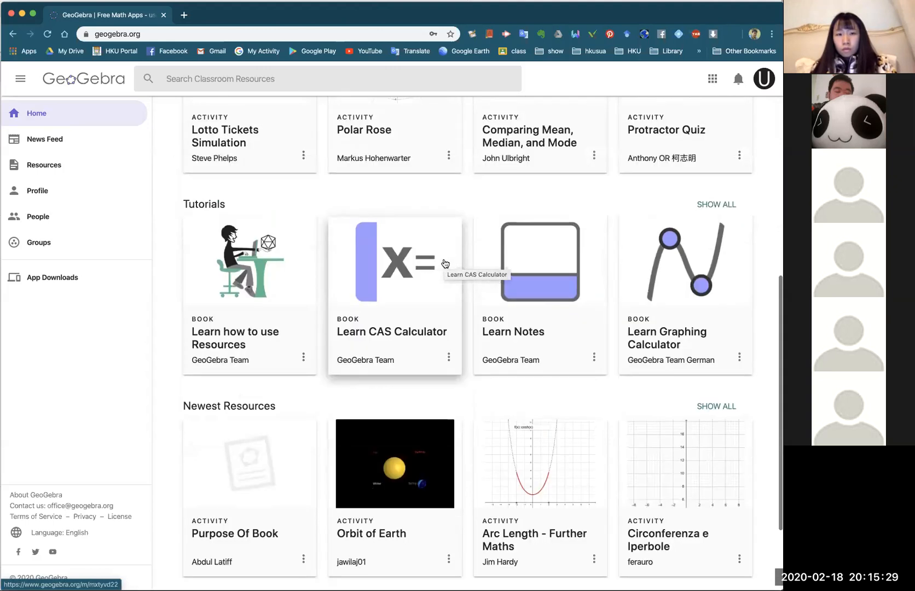
scroll(444, 264, up, 4)
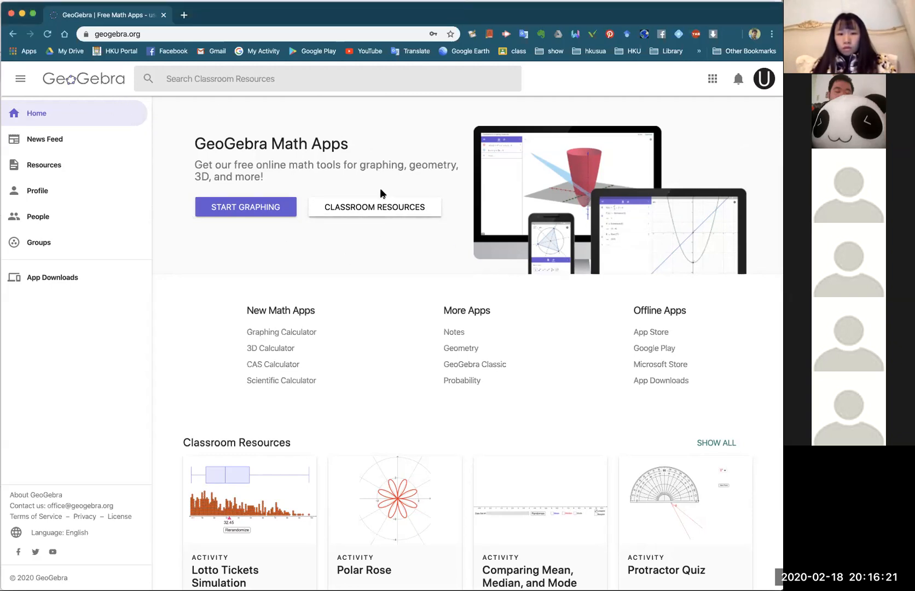
Open the Classroom Resources and narrow the topic map to Trigonometry and its Unit Circle subtopic.
click(393, 207)
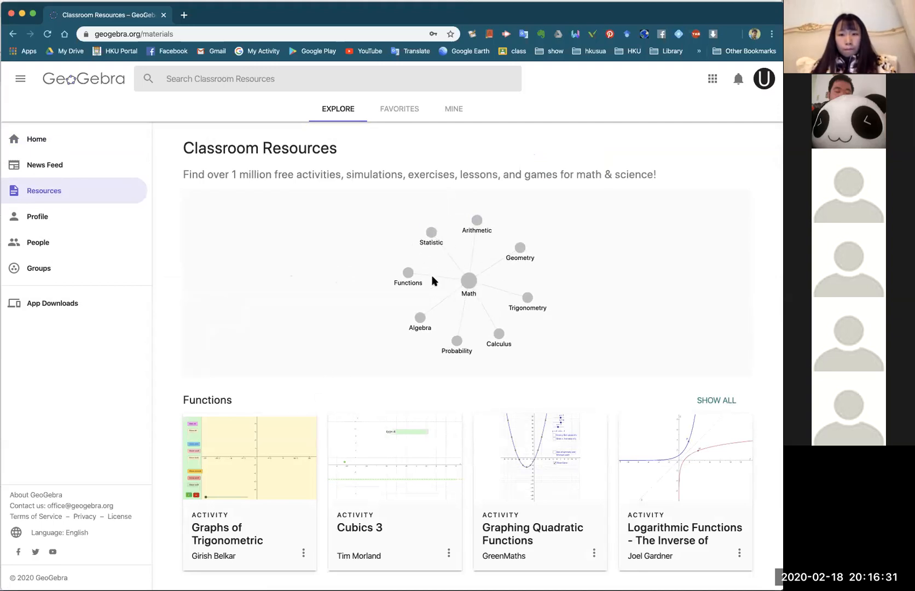
click(476, 283)
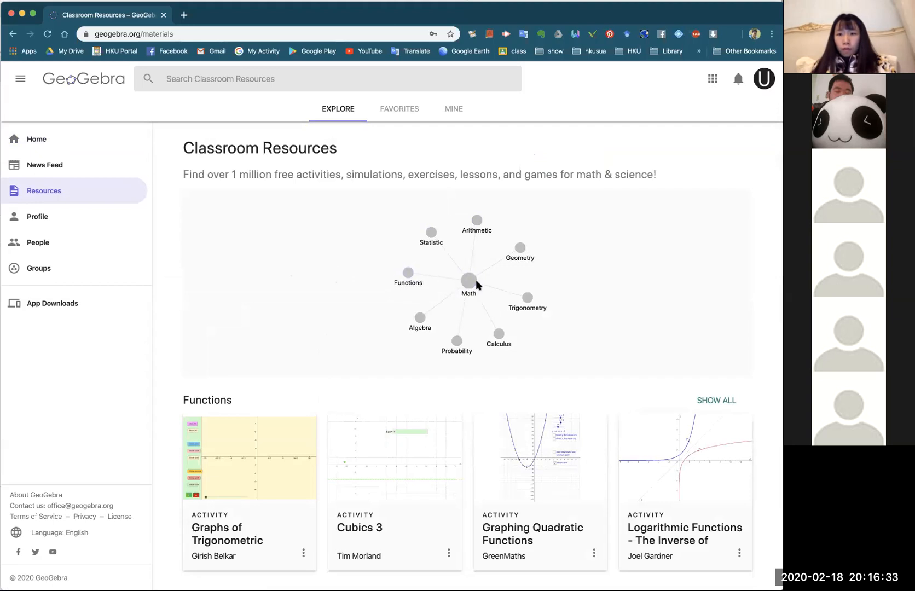
click(526, 297)
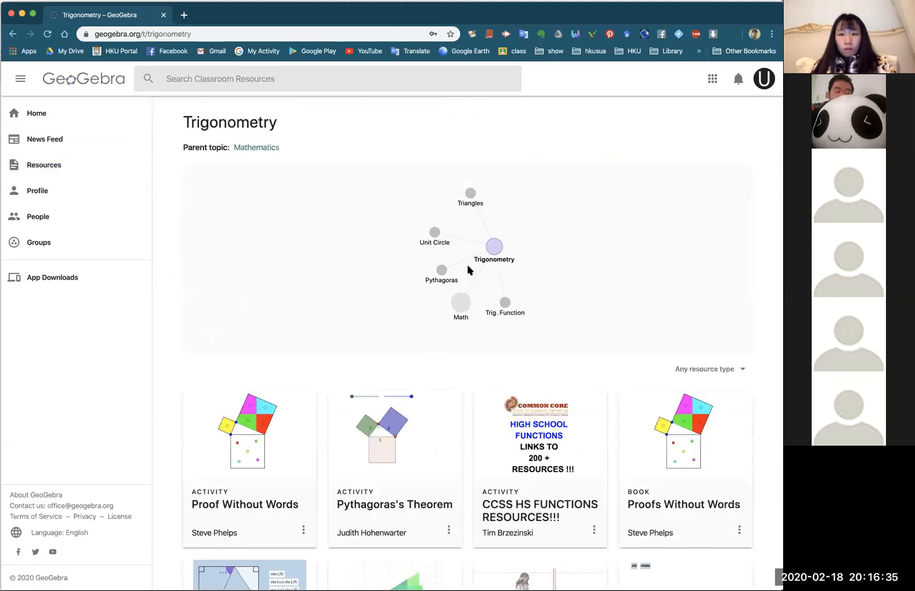
click(435, 234)
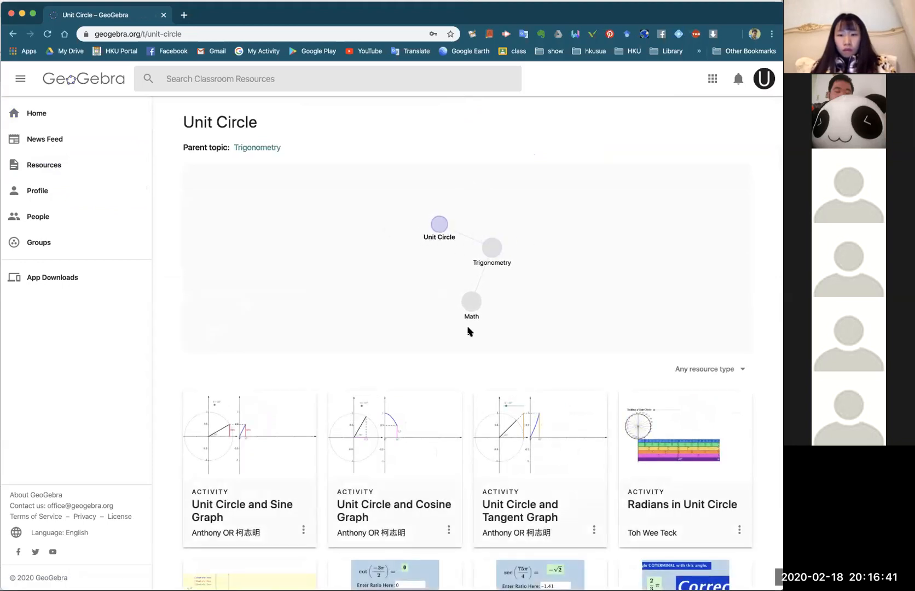
Browse the Unit Circle resources and open the activity "Triangle in unit circle".
scroll(468, 396, down, 4)
scroll(469, 398, down, 6)
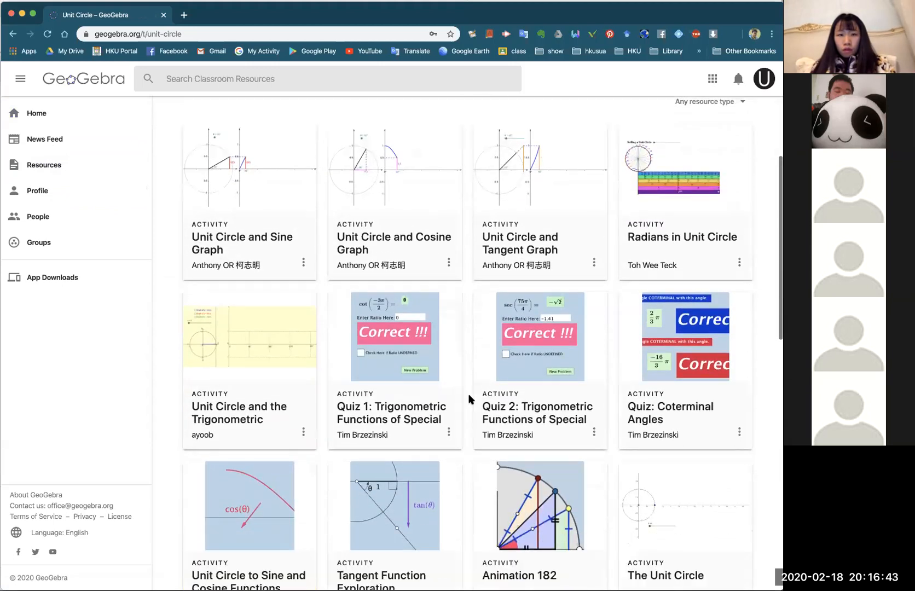
scroll(469, 394, down, 5)
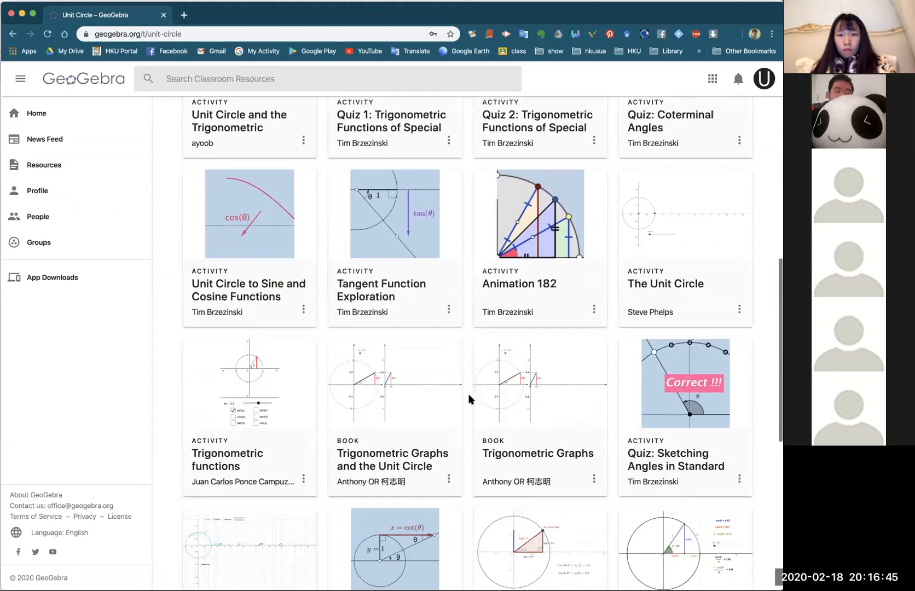
scroll(468, 397, down, 2)
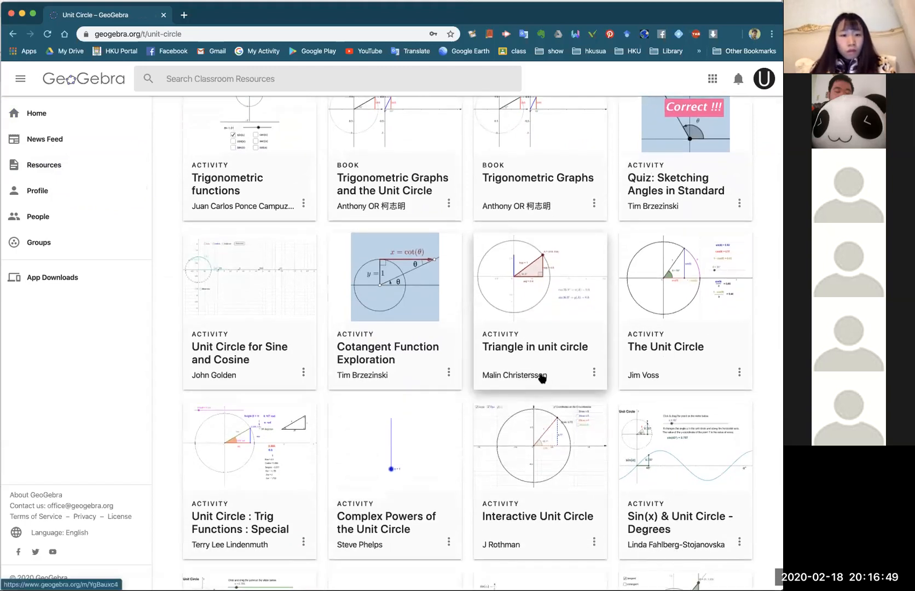
click(551, 332)
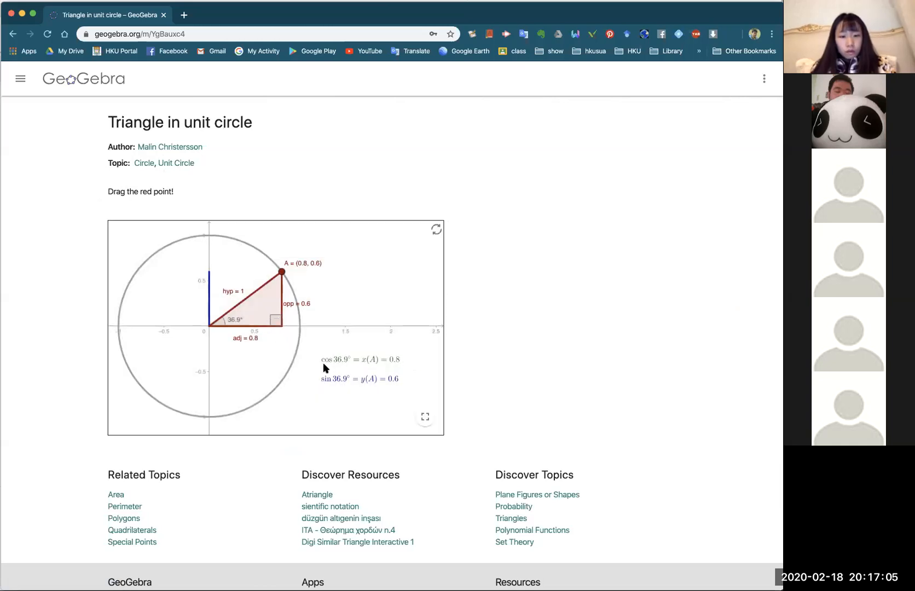
Move the applet's red point A along the circle to about (0.83, 0.55), then open the activity's details page.
mouse_move(280, 273)
mouse_down()
mouse_move(304, 323)
mouse_move(273, 261)
mouse_move(313, 299)
mouse_move(284, 276)
mouse_up()
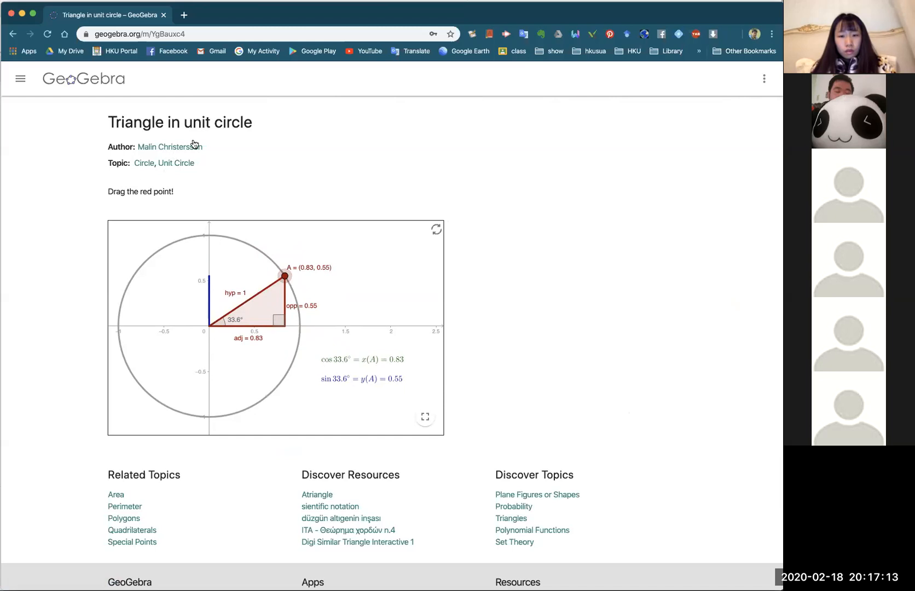
click(764, 82)
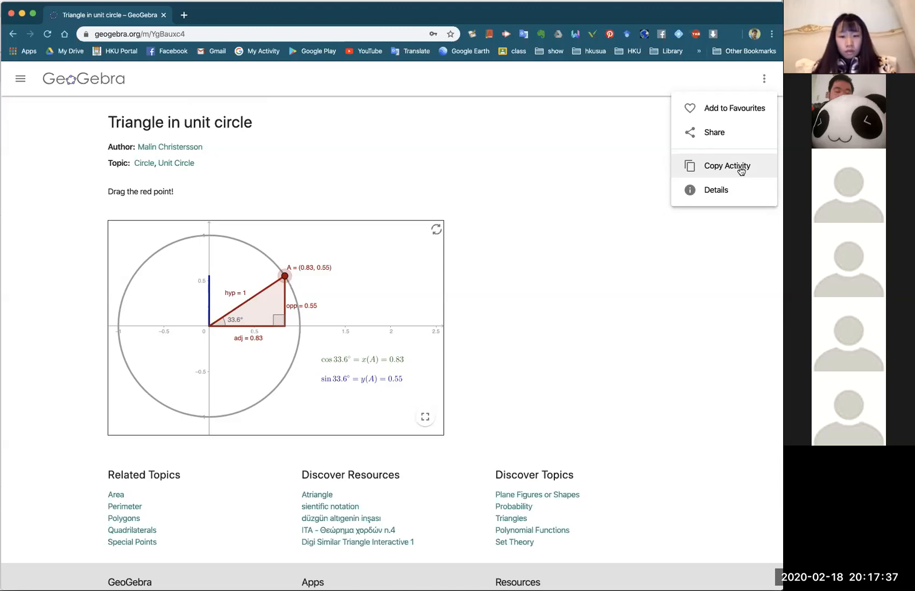
click(717, 191)
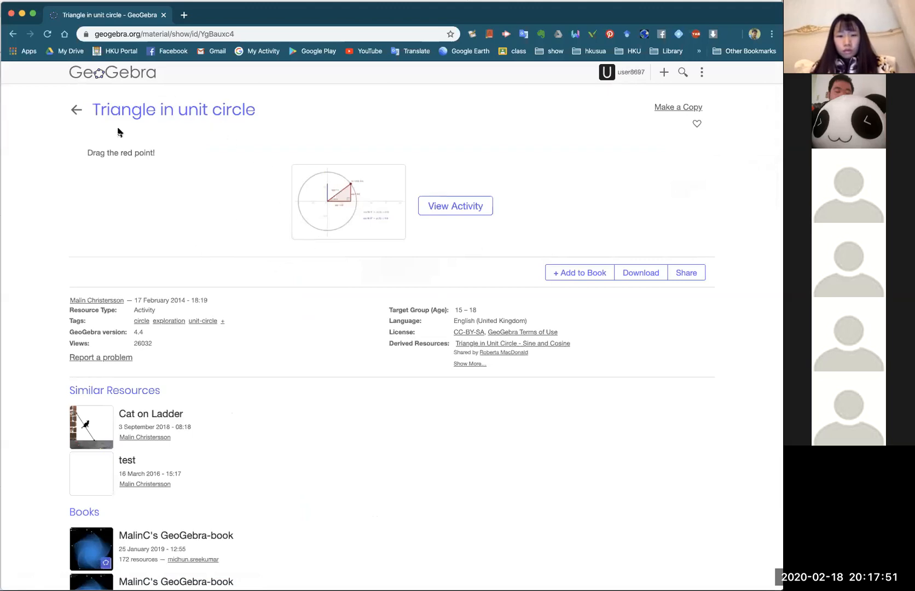
Look through the activity's metadata, similar resources and related books, then show its download options.
scroll(351, 282, down, 5)
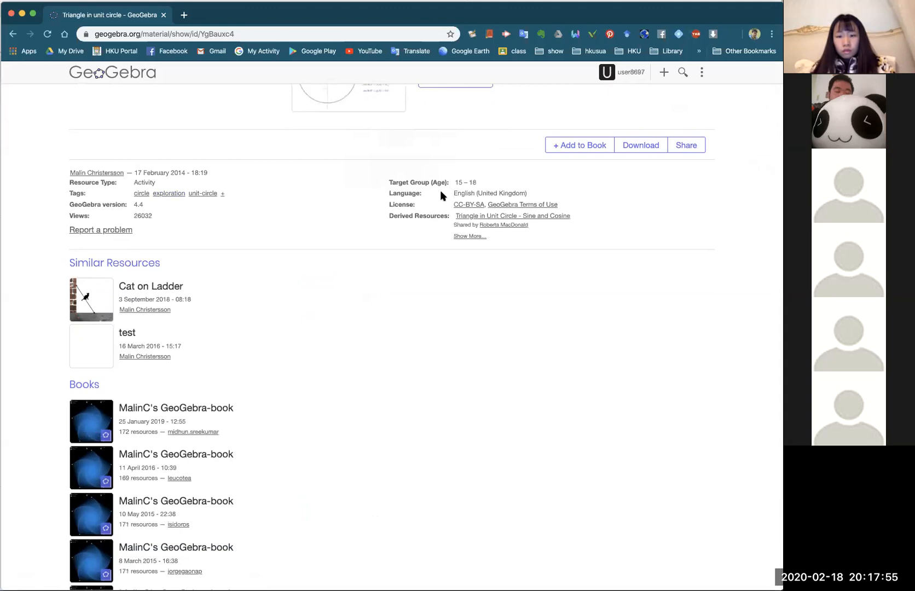
scroll(265, 299, down, 5)
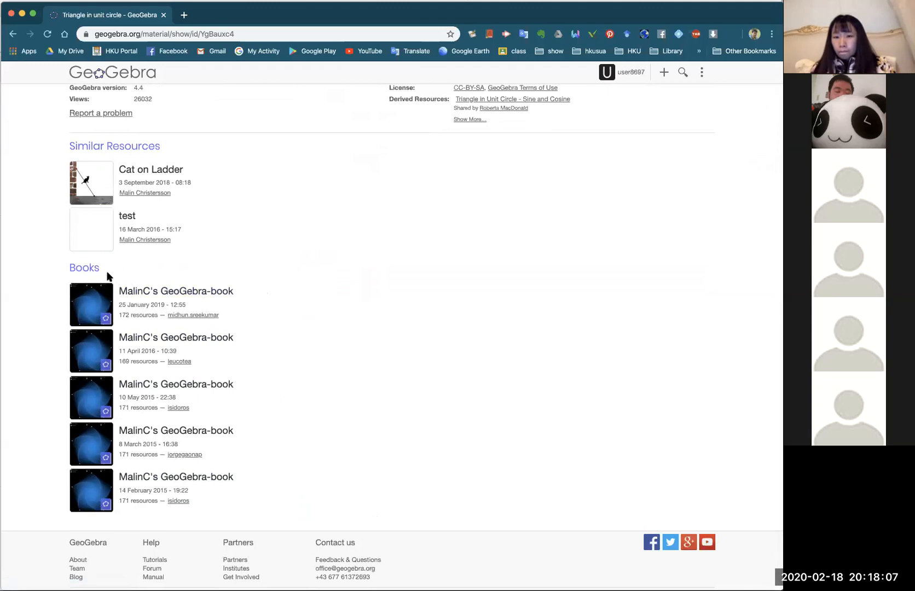
scroll(263, 268, up, 2)
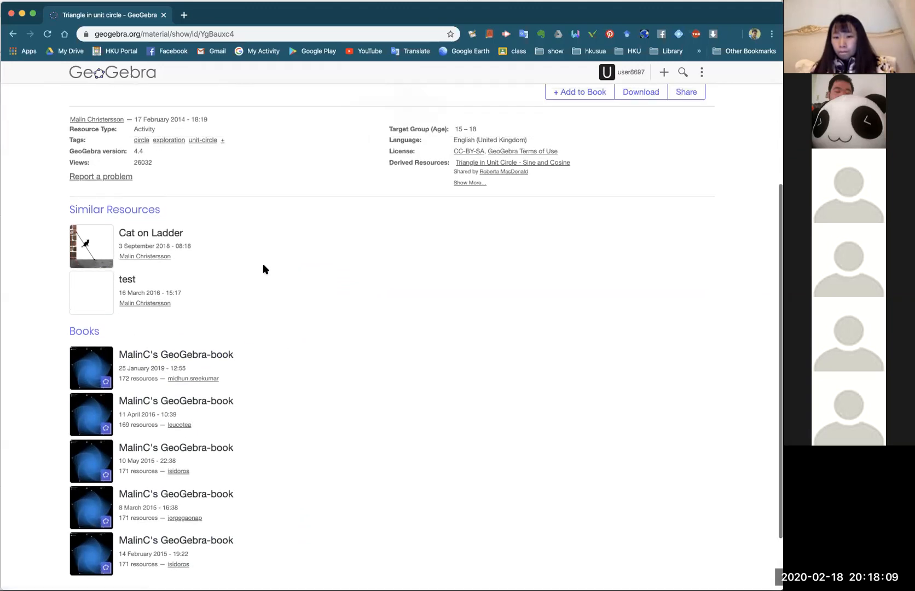
scroll(263, 268, up, 6)
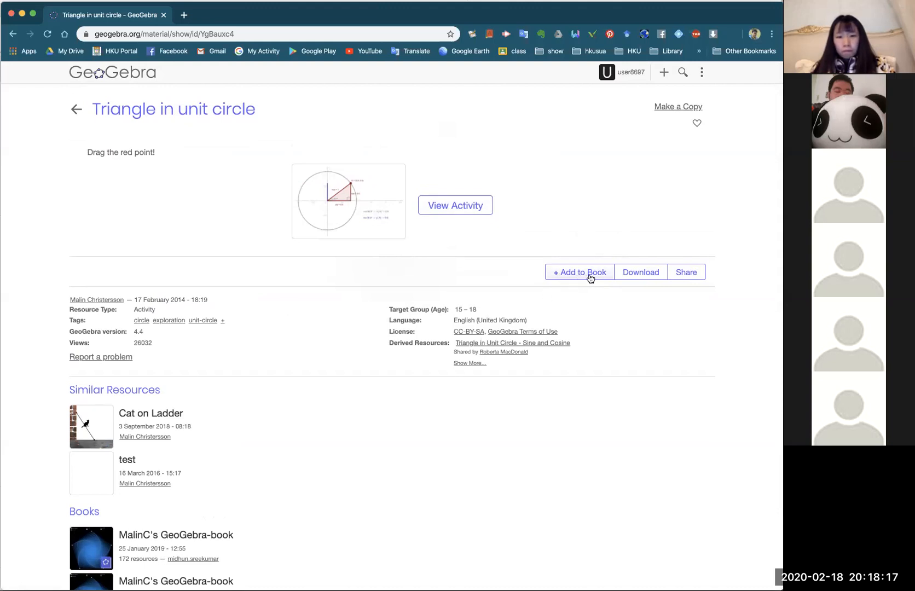
click(650, 272)
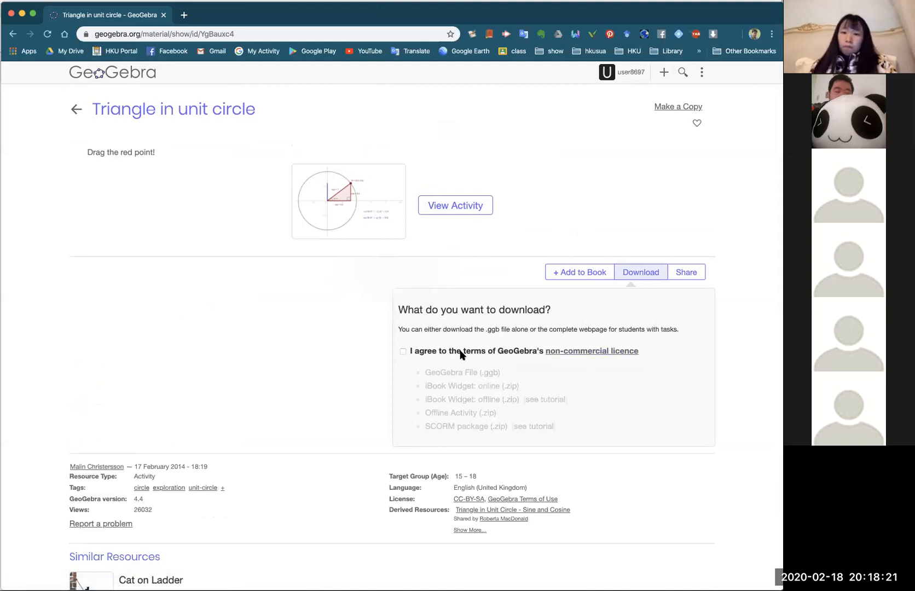
Agree to the non-commercial licence terms to enable the download formats, close the download options and return to the activity.
click(402, 351)
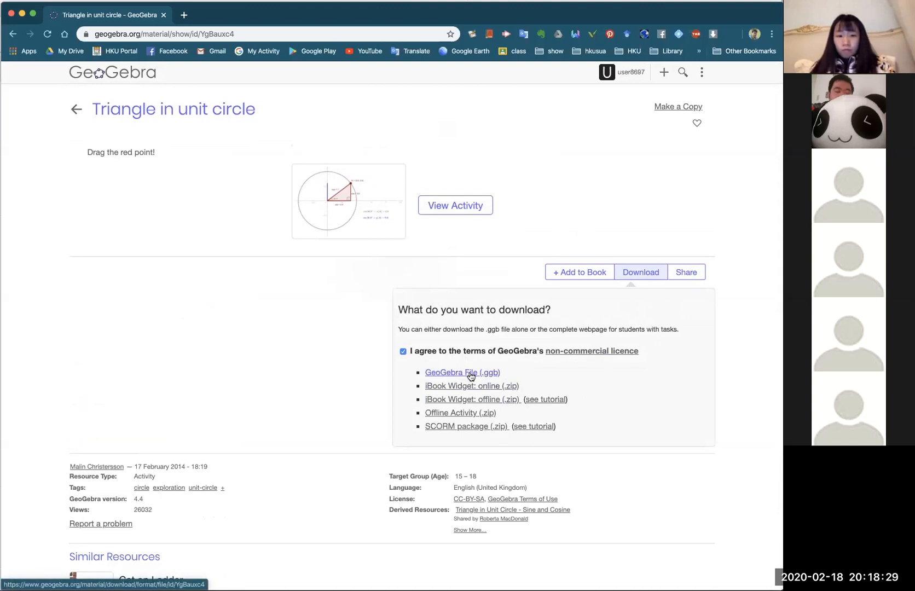
click(646, 273)
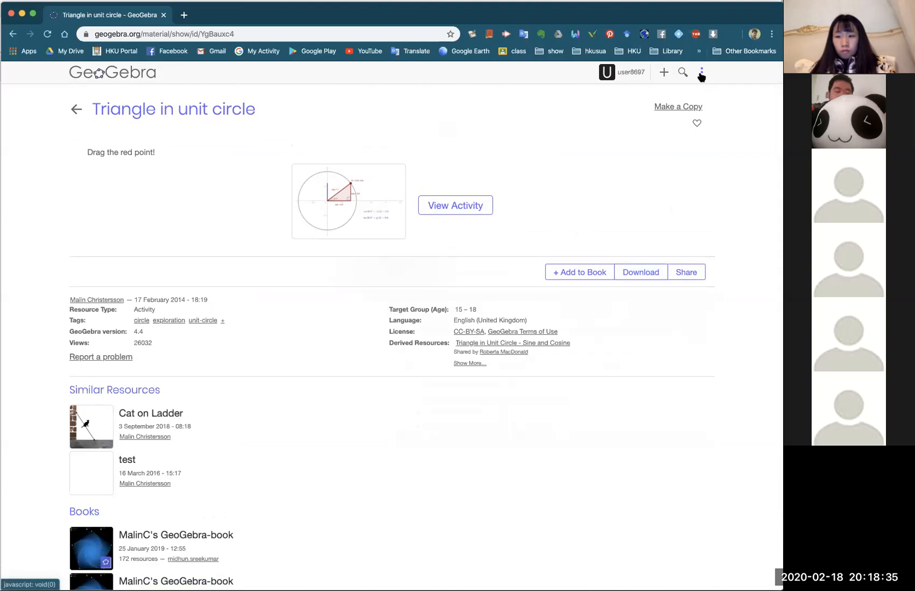
click(469, 207)
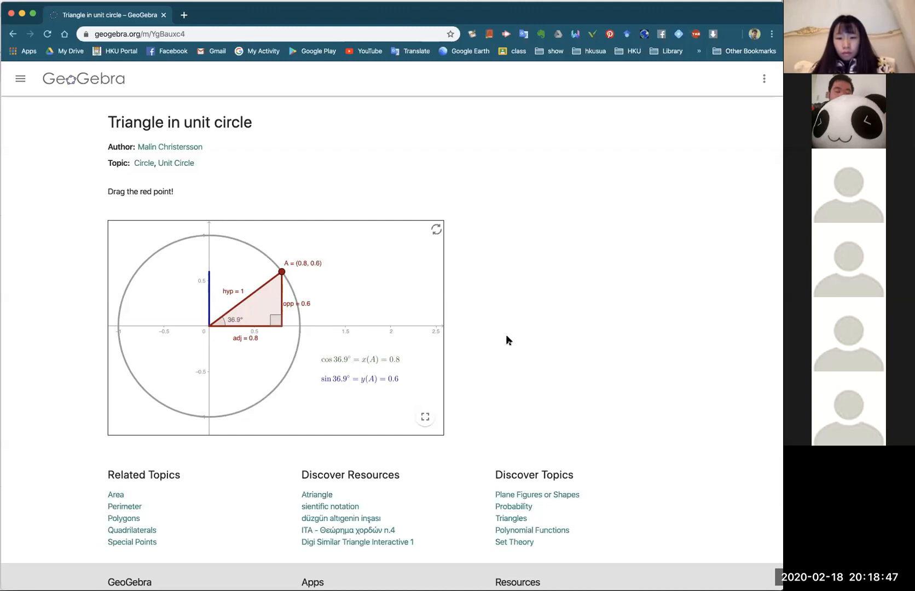
Add the "Triangle in unit circle" activity to the favourites and show the favourites list in the Resources.
click(762, 82)
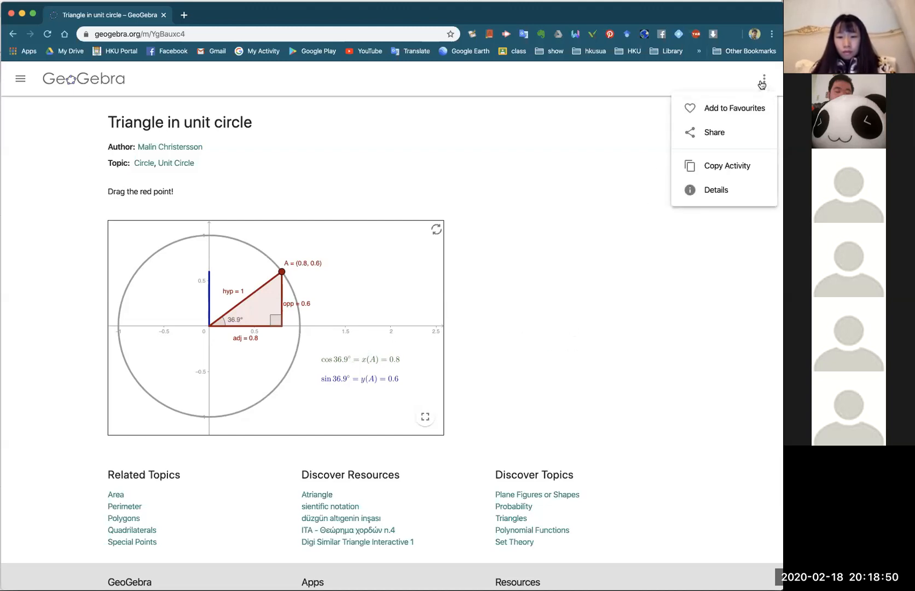
click(689, 110)
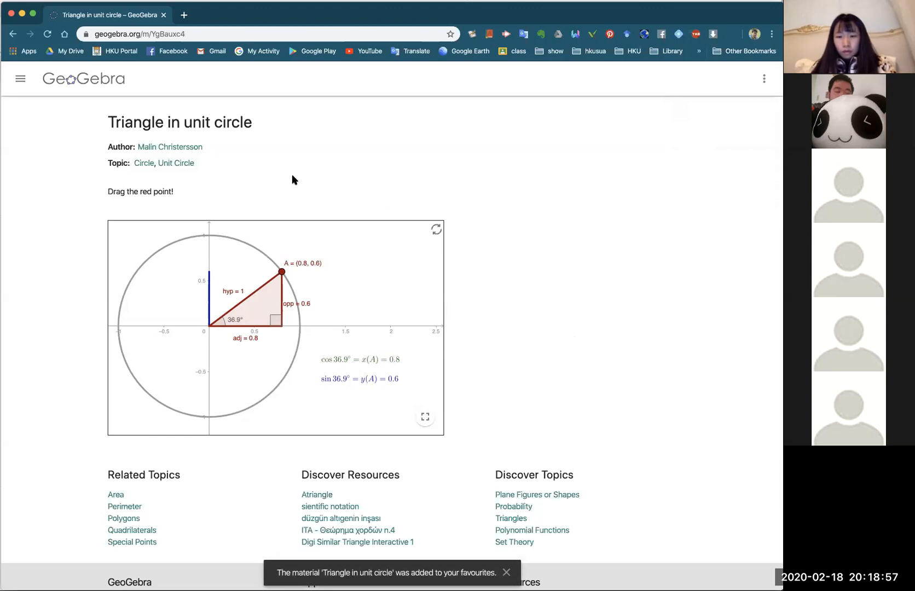
click(21, 81)
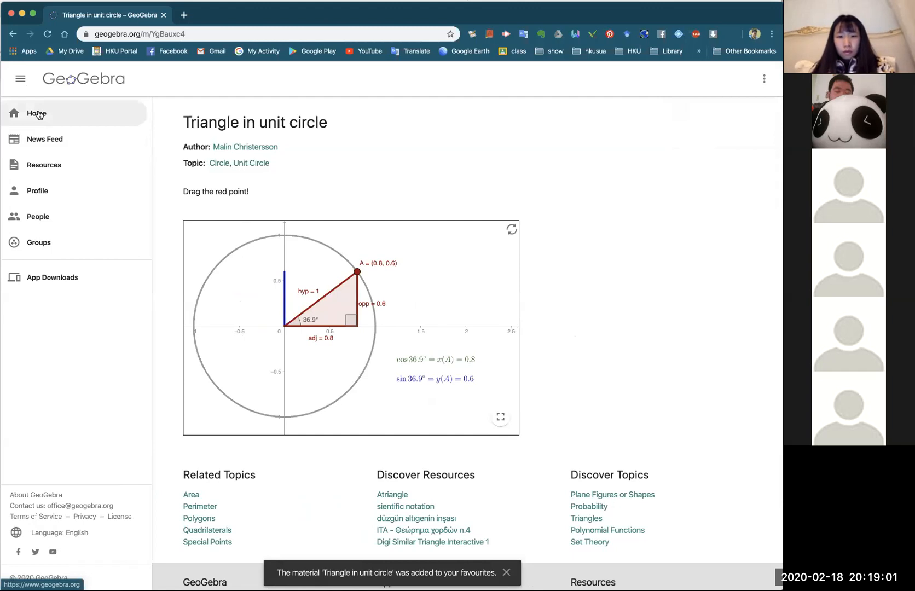
click(48, 166)
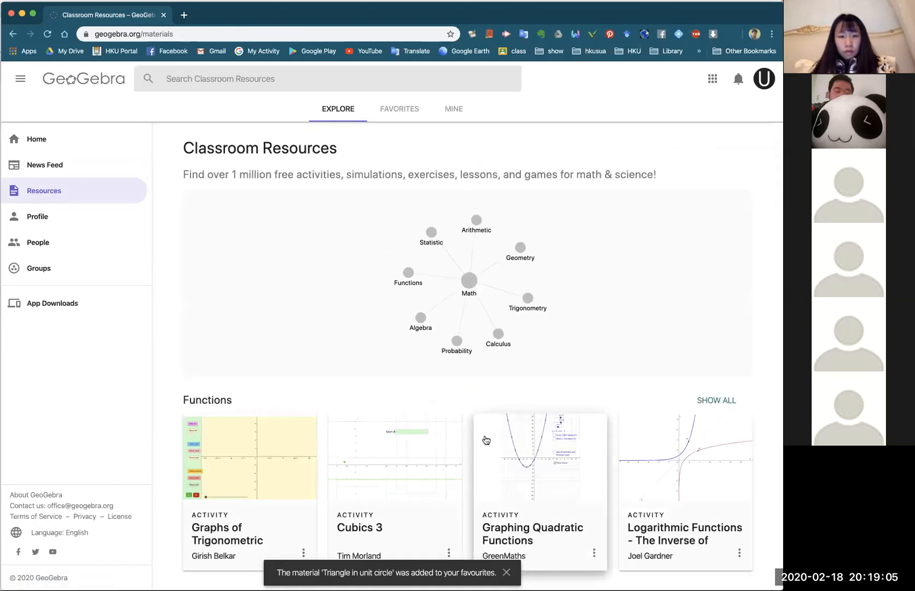
click(402, 110)
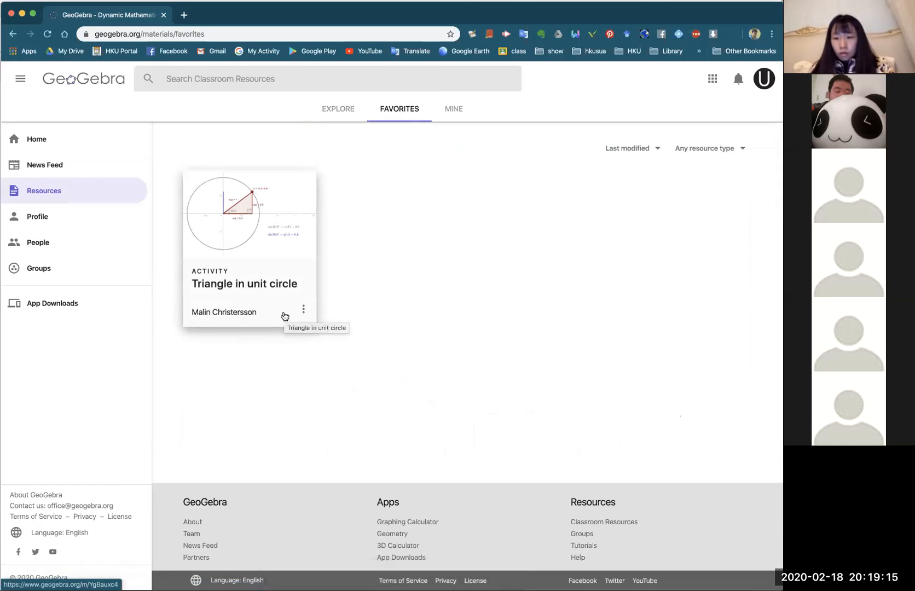
Browse the Classroom Resources by category down to Elementary School Math Activities and open the activity "Could you fit it?".
click(81, 194)
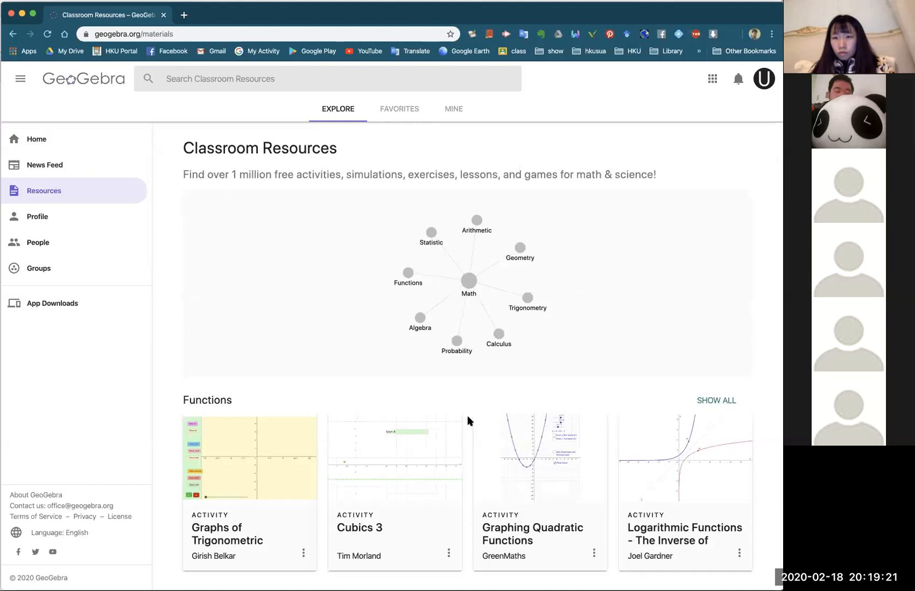
scroll(468, 416, down, 6)
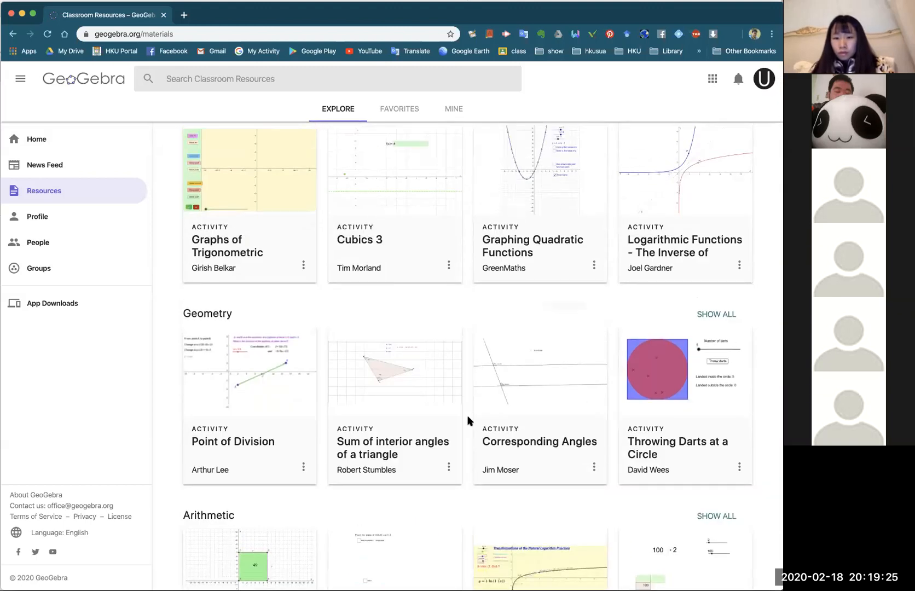
scroll(466, 415, down, 5)
scroll(468, 417, down, 6)
scroll(466, 414, down, 7)
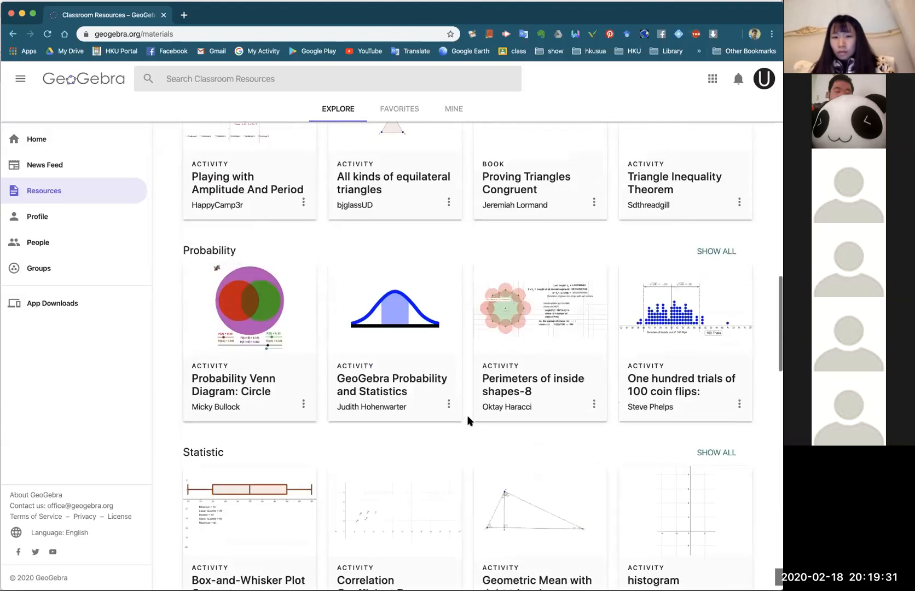
scroll(467, 415, down, 2)
scroll(467, 415, down, 4)
scroll(467, 414, down, 4)
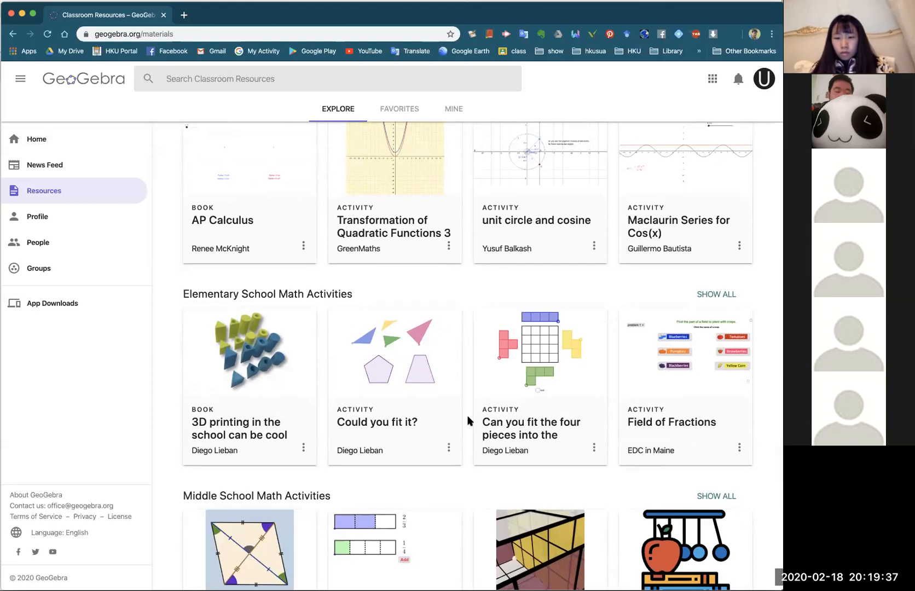
scroll(466, 415, down, 2)
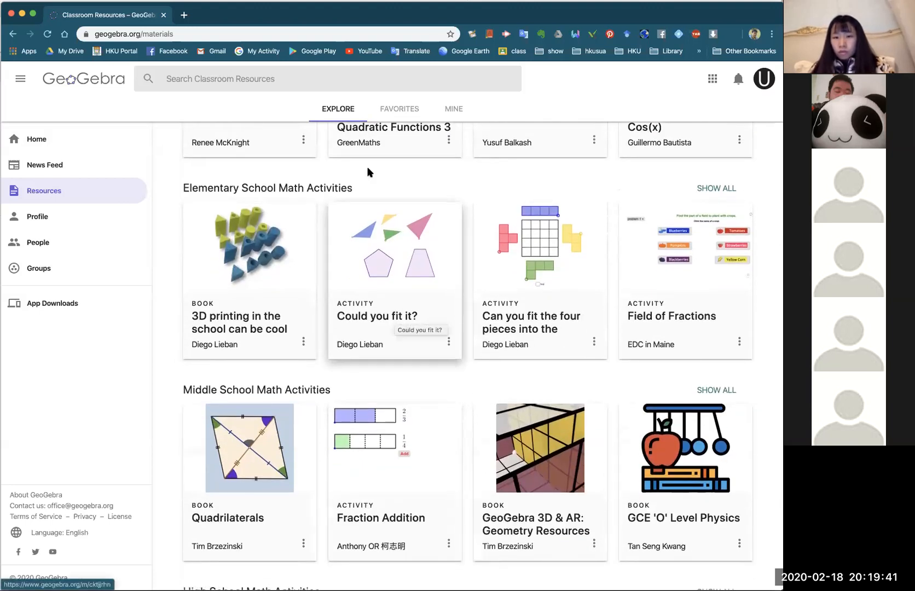
click(411, 317)
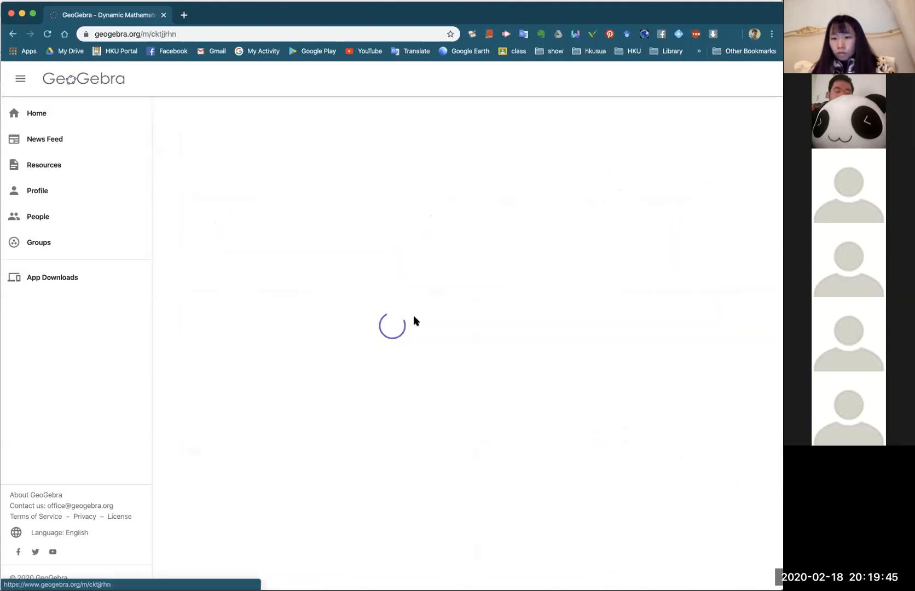
Rotate the pink and green triangles in the applet and add the activity to the favourites.
mouse_move(377, 320)
mouse_down()
mouse_move(313, 322)
mouse_move(373, 291)
mouse_move(357, 321)
mouse_move(365, 329)
mouse_up()
drag(282, 301, 259, 358)
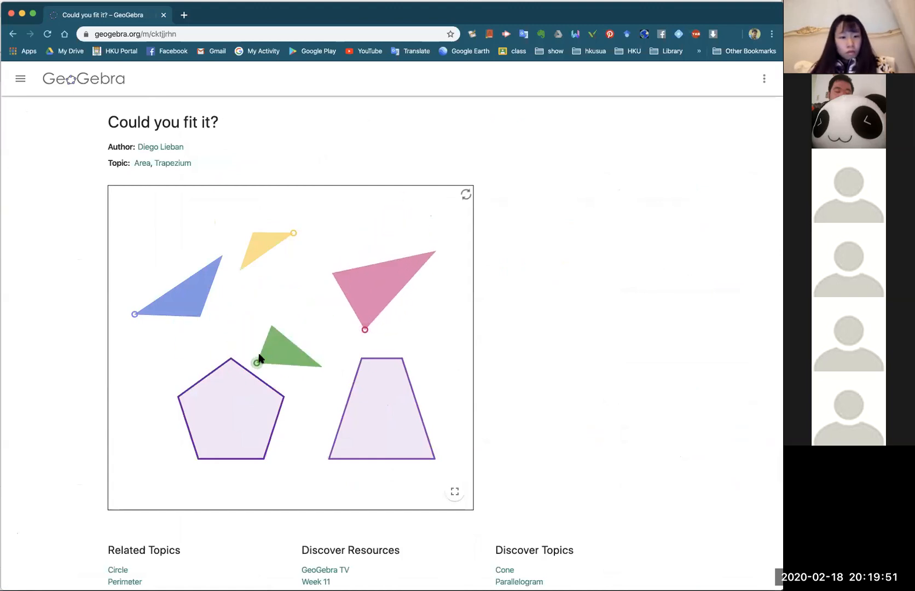
click(764, 82)
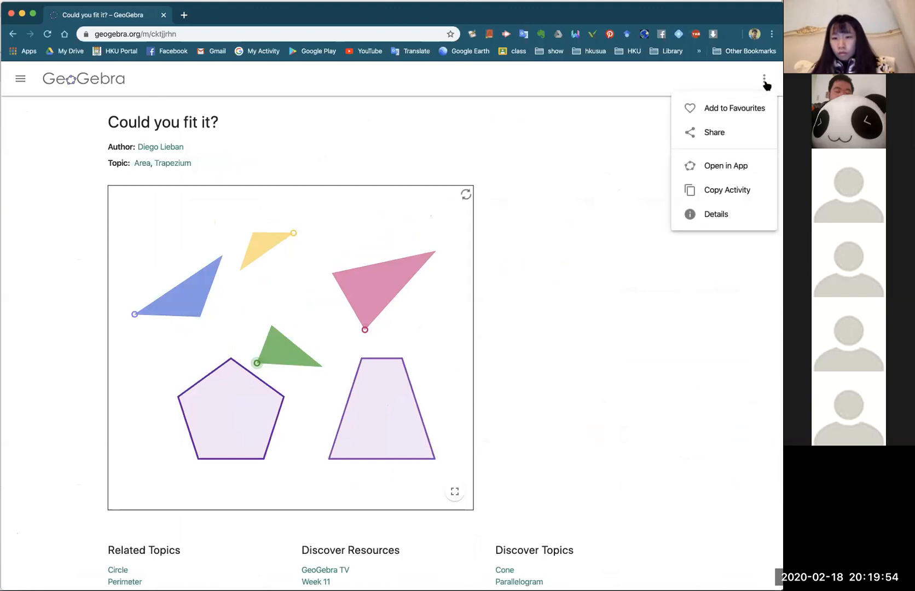
click(742, 108)
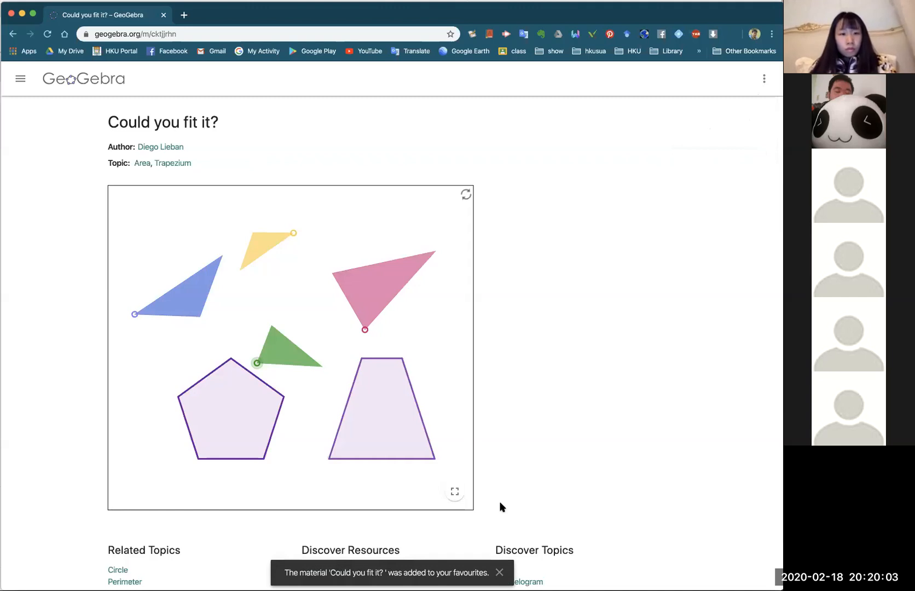
Make a copy of the "Could you fit it?" activity, look over its visibility and tags, and save and close it.
click(764, 79)
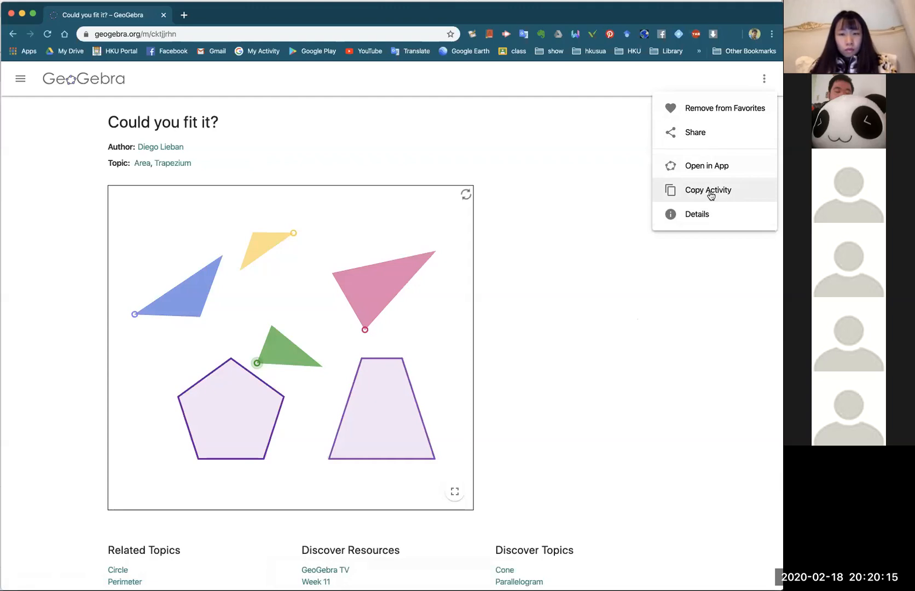
click(720, 196)
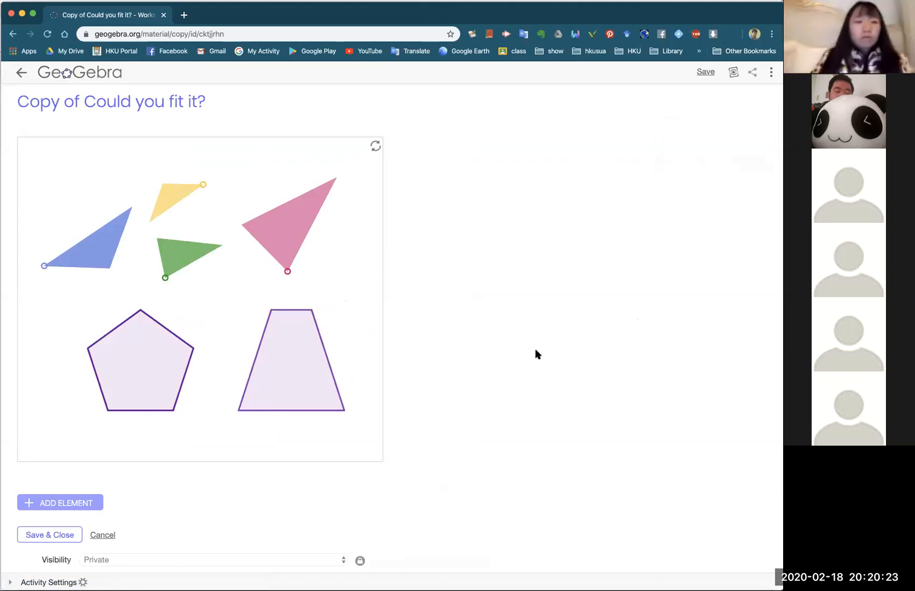
mouse_move(261, 192)
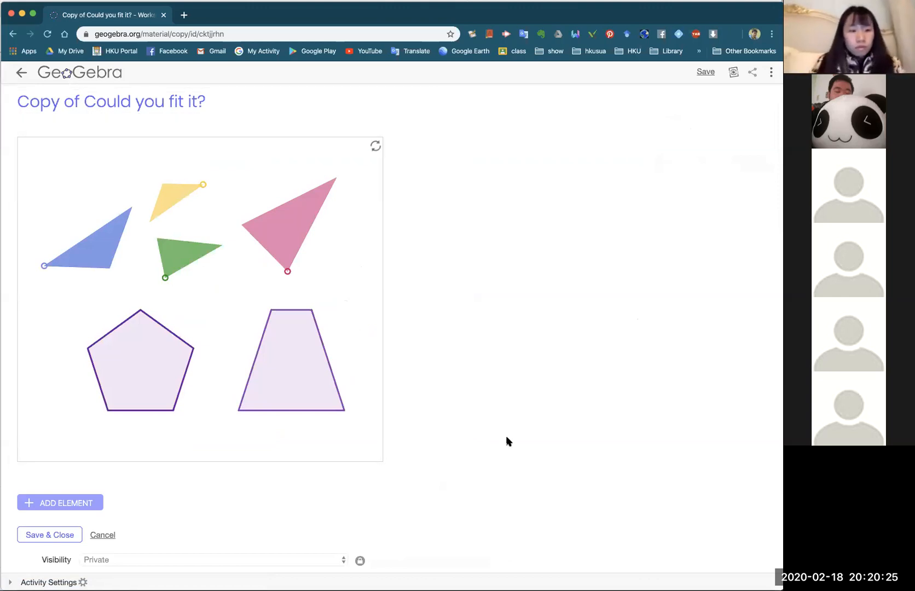
scroll(507, 439, down, 3)
scroll(506, 437, up, 3)
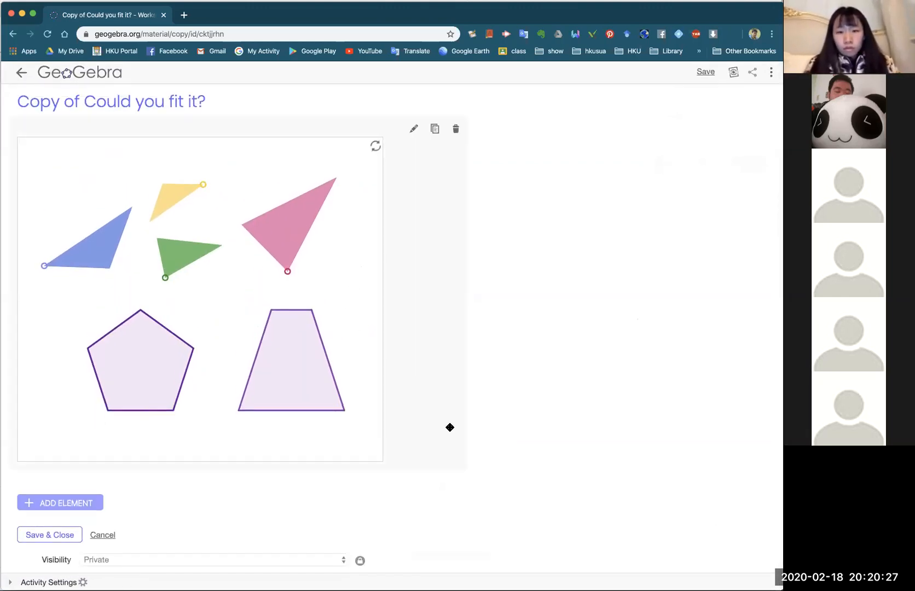
scroll(434, 500, down, 3)
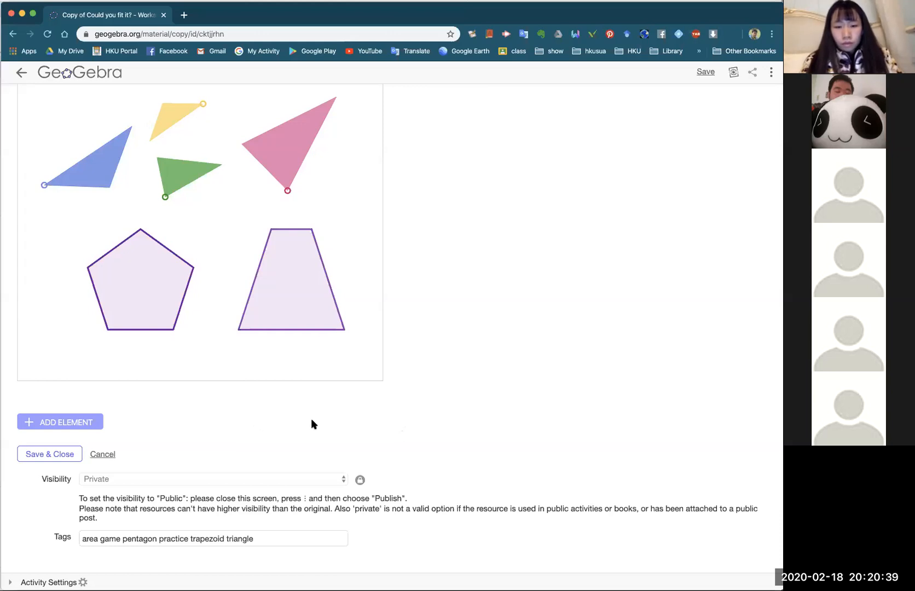
click(56, 459)
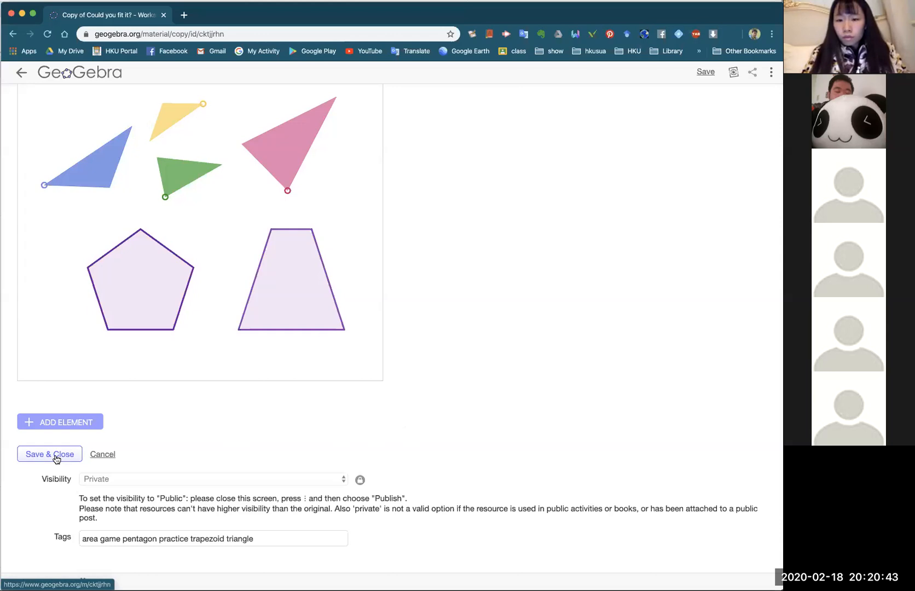
click(56, 459)
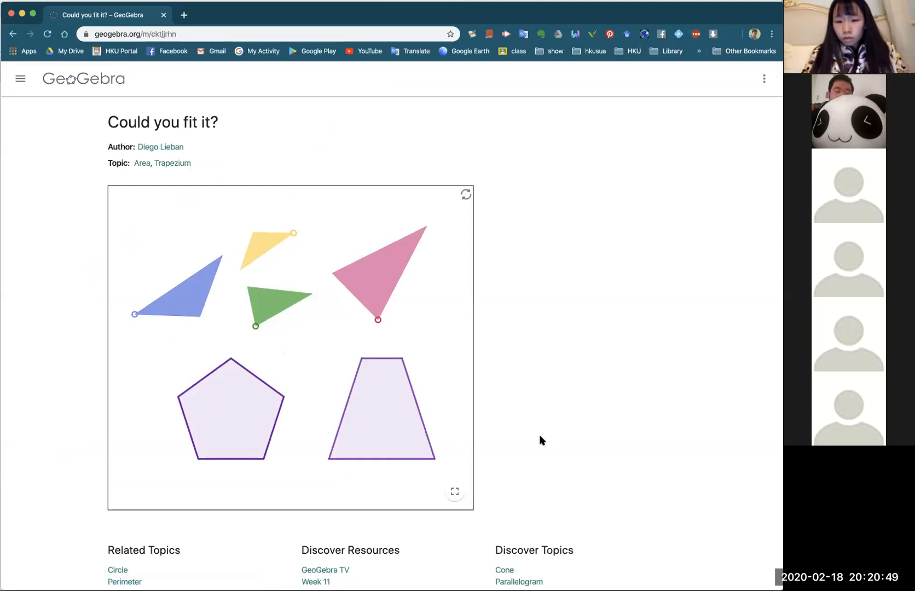
Return to the Resources and view the list of favourite activities.
click(21, 80)
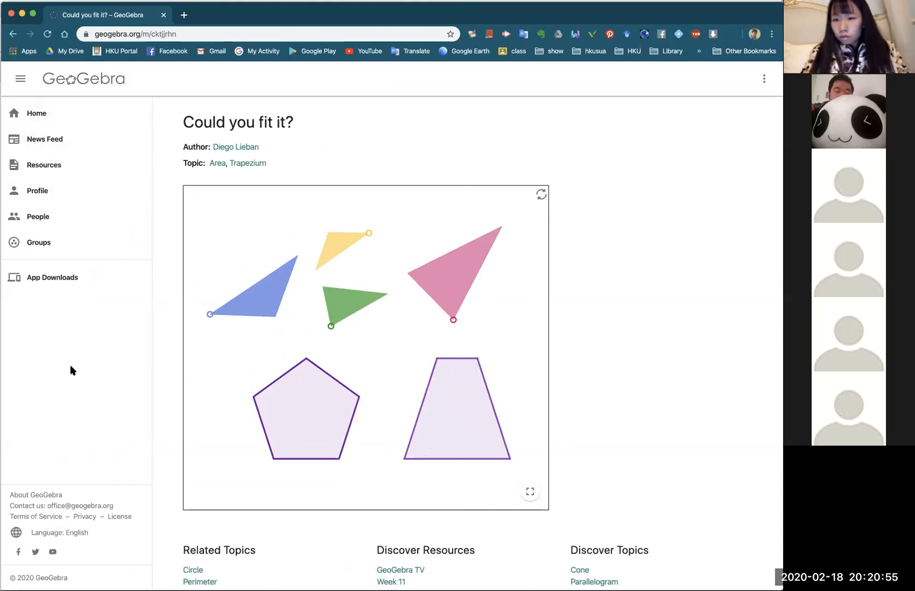
click(58, 167)
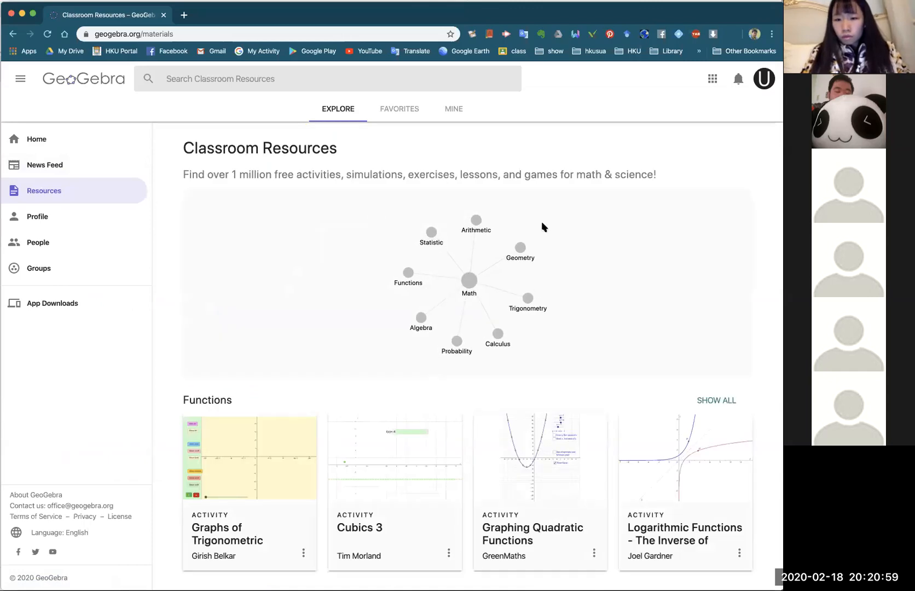
click(401, 115)
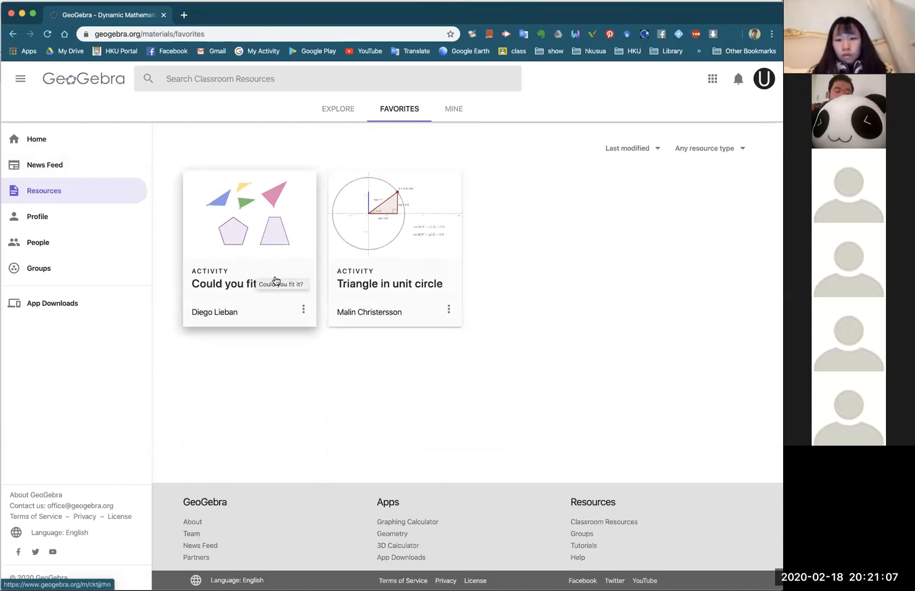
View the account's own resources and open its profile page by way of the home page.
click(457, 109)
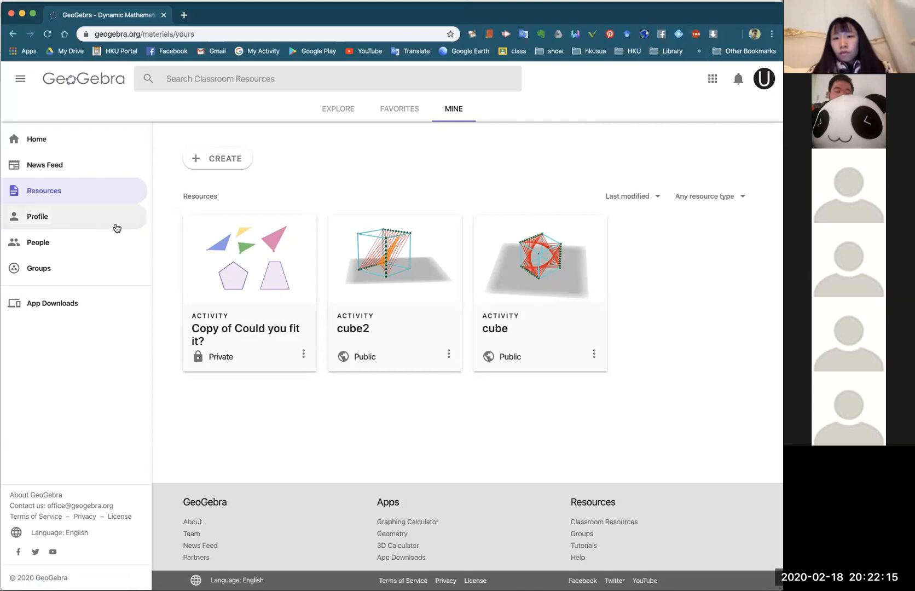
click(36, 144)
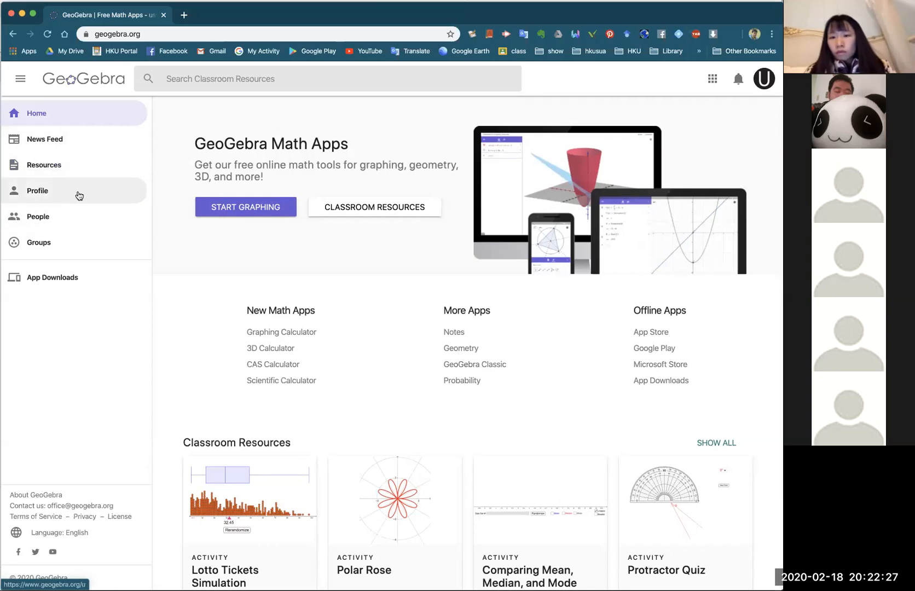
click(104, 193)
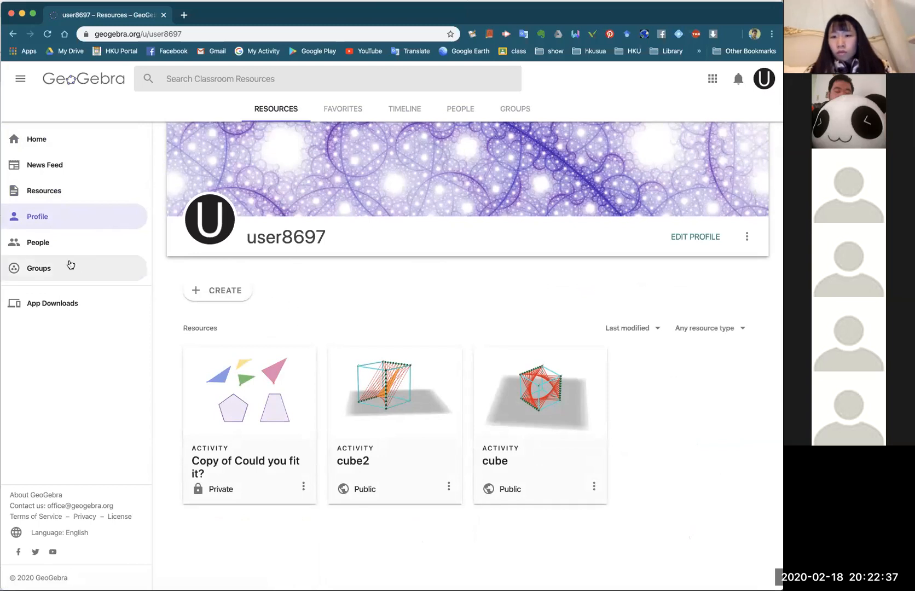
Open the People page and look through the authors of classroom resources who can be followed.
click(54, 243)
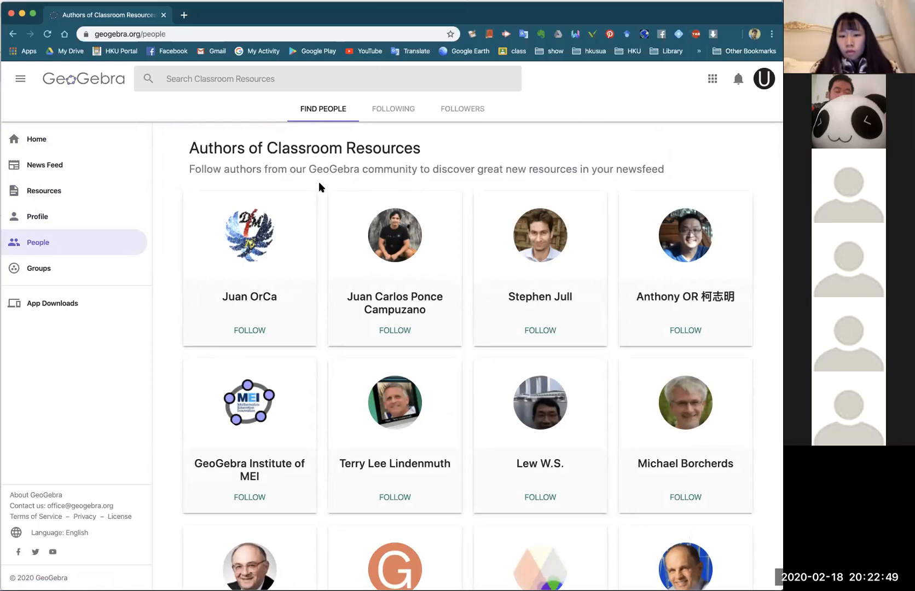
scroll(321, 187, down, 6)
scroll(320, 185, down, 3)
scroll(218, 366, down, 2)
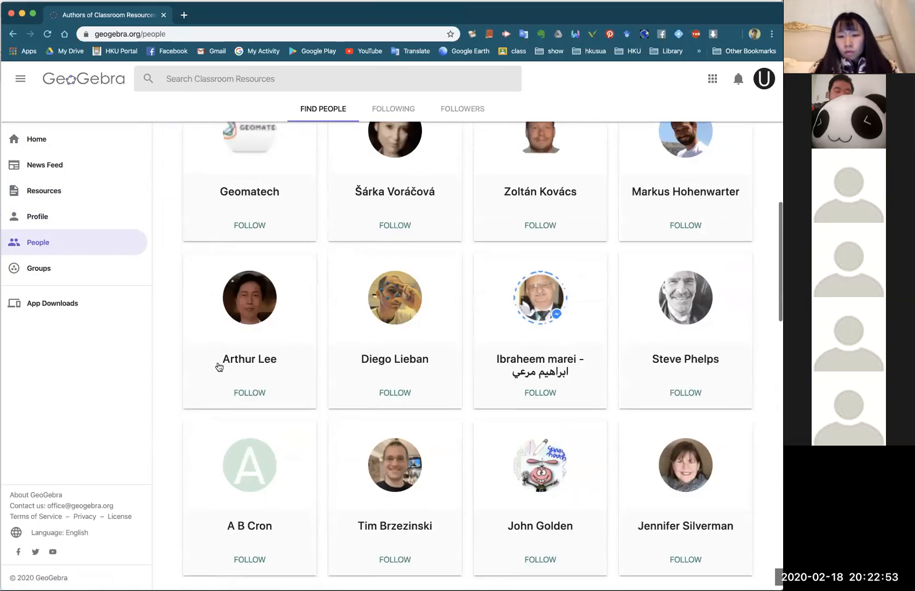
scroll(307, 320, down, 2)
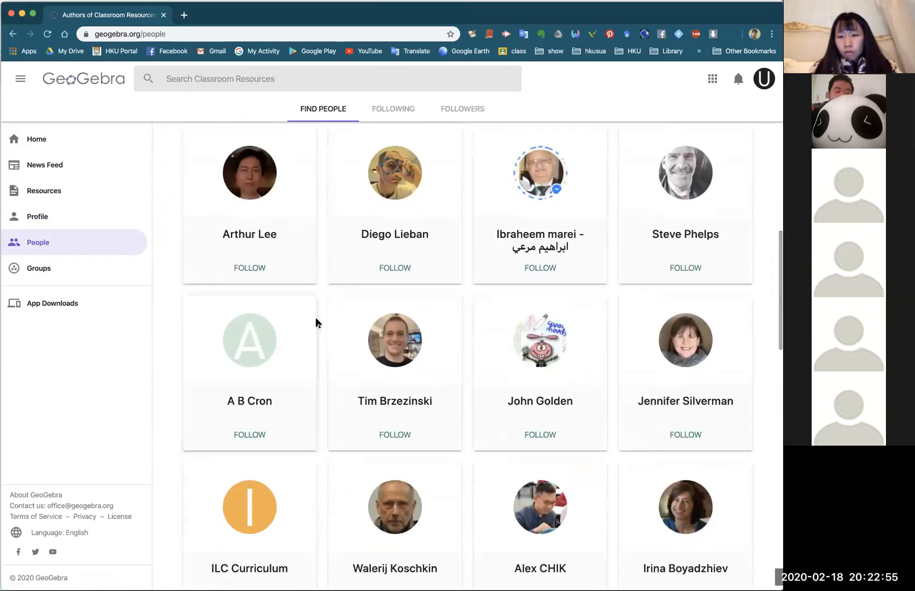
scroll(315, 320, down, 4)
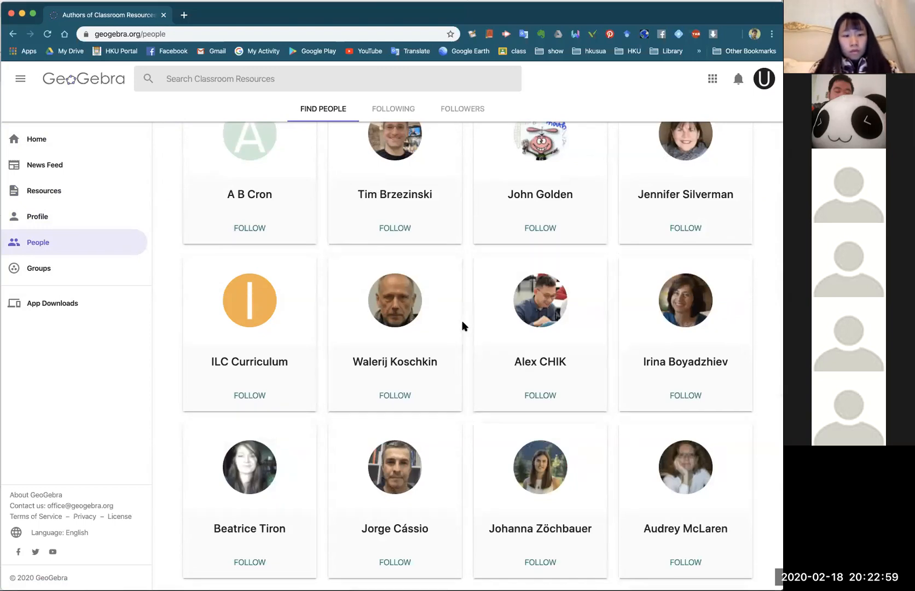
scroll(463, 326, up, 14)
scroll(461, 327, up, 3)
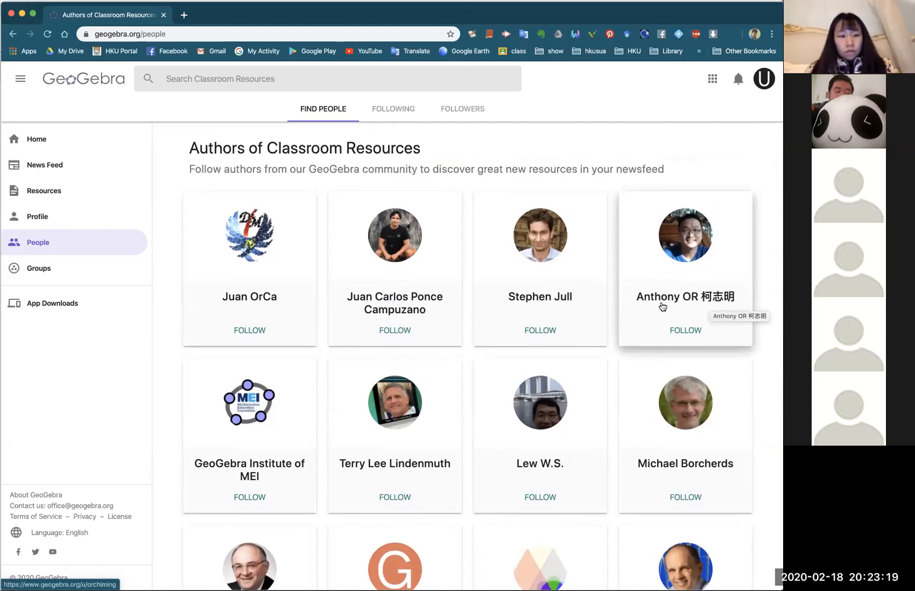
Follow the fourth author in the first row, and view the profile of the author at the end of Geomatech's row.
click(680, 329)
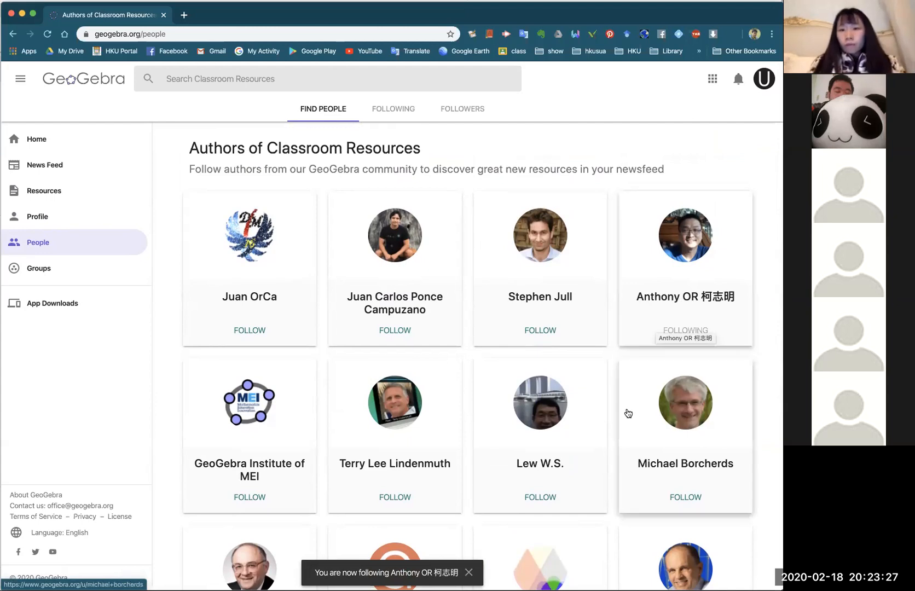
scroll(628, 407, down, 4)
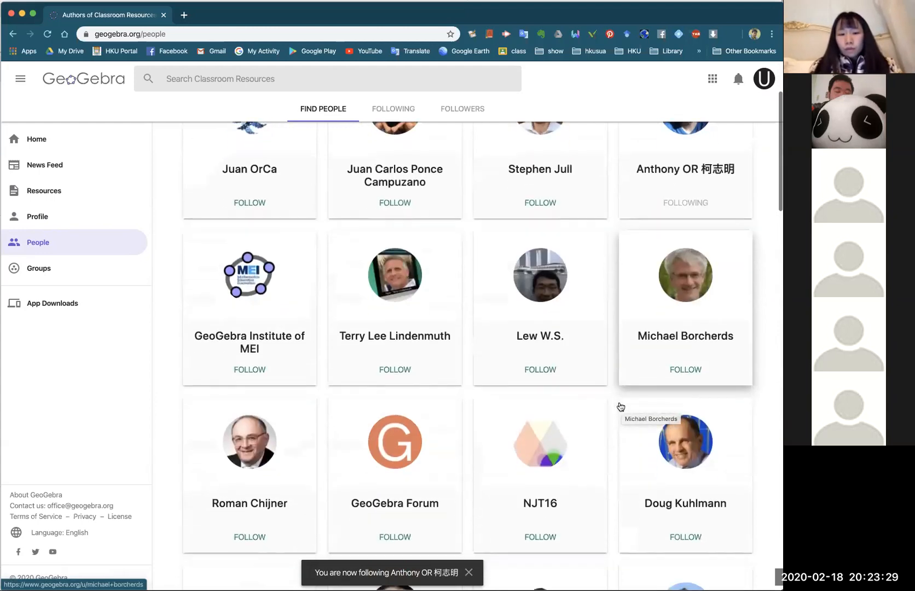
scroll(620, 406, down, 3)
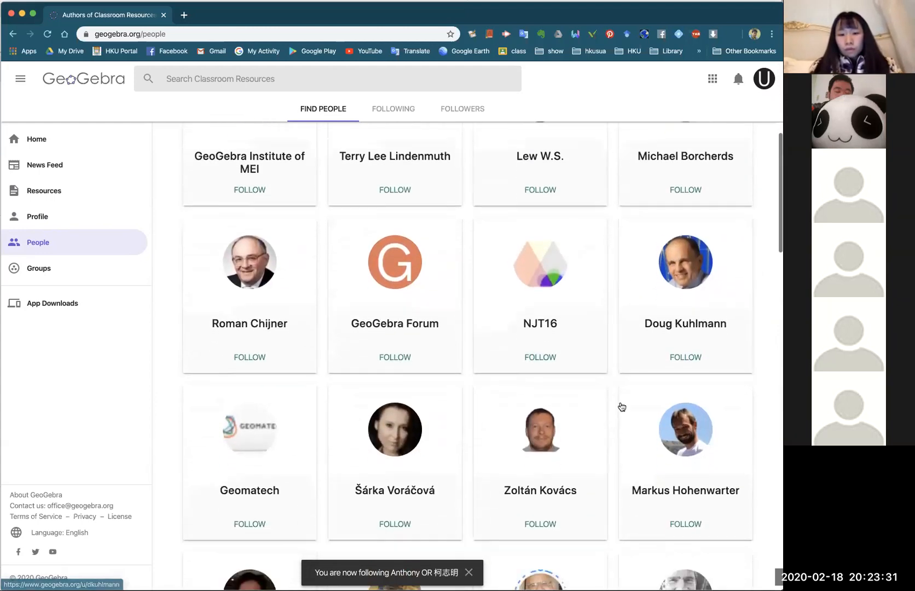
scroll(622, 406, down, 3)
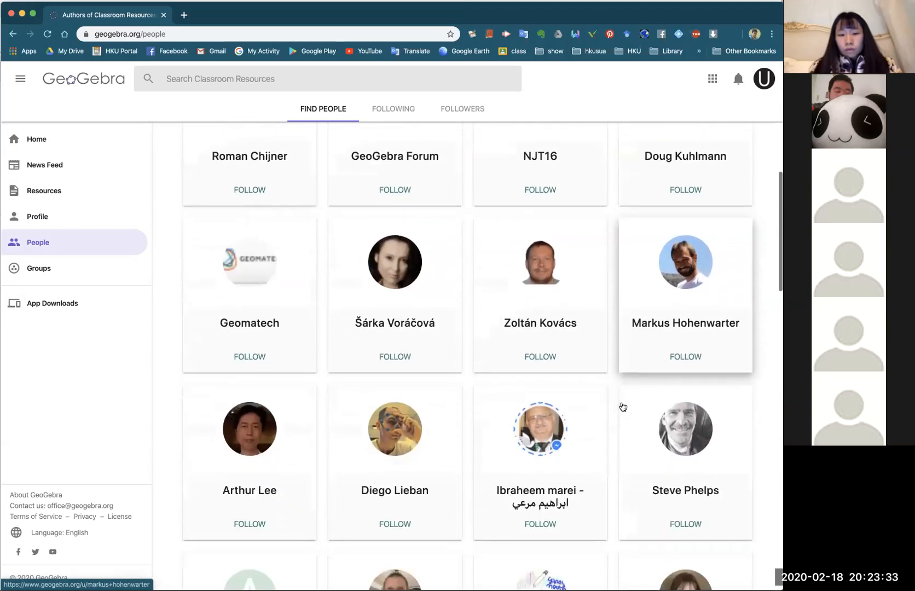
scroll(616, 401, down, 1)
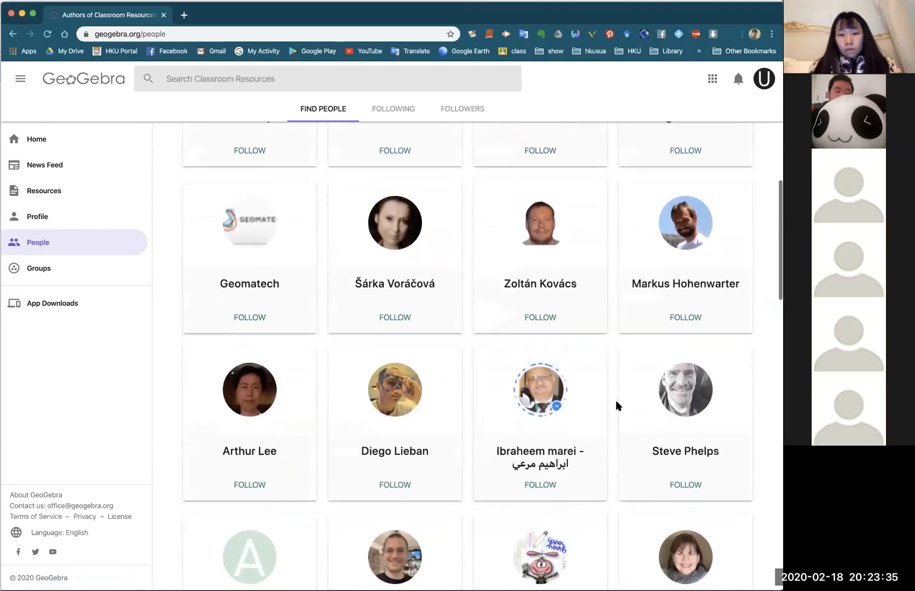
scroll(610, 405, down, 1)
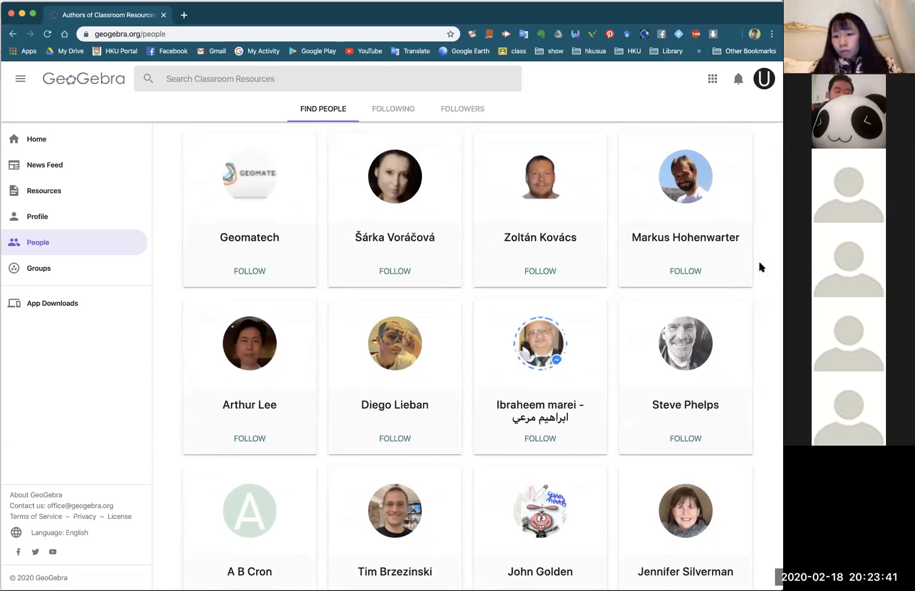
click(690, 248)
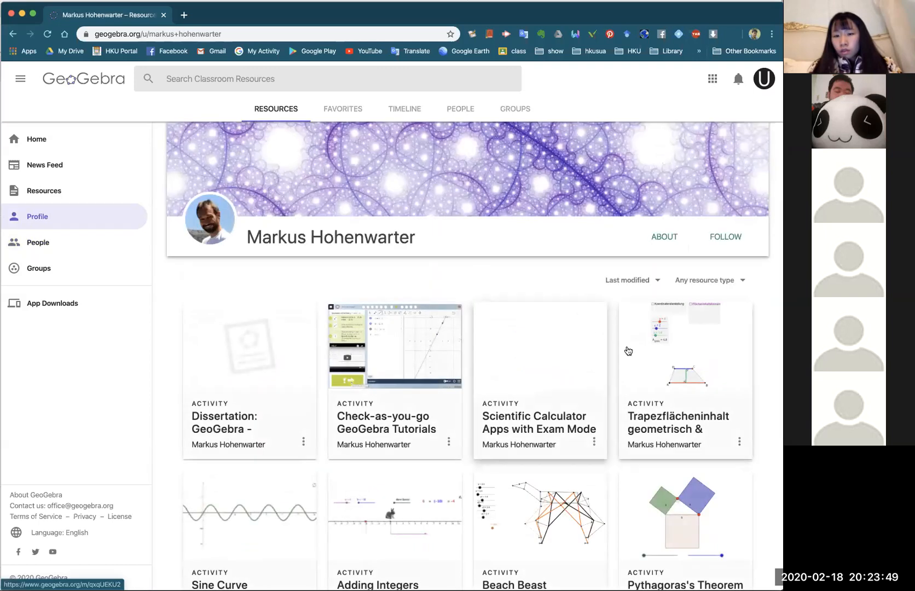
click(13, 34)
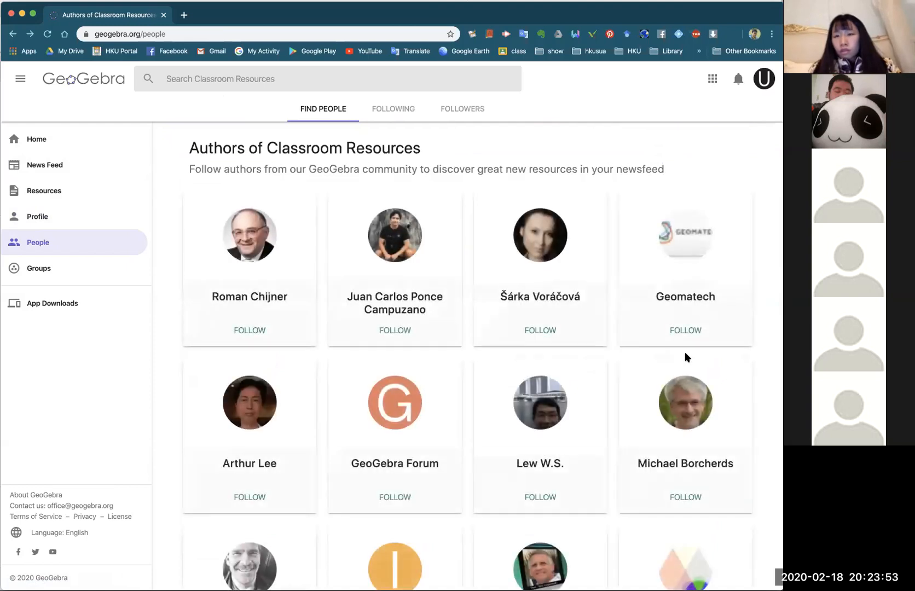
Find the row containing the GeoGebra Institute of MEI in the authors list and follow the first author in it.
scroll(688, 383, down, 10)
scroll(692, 407, down, 6)
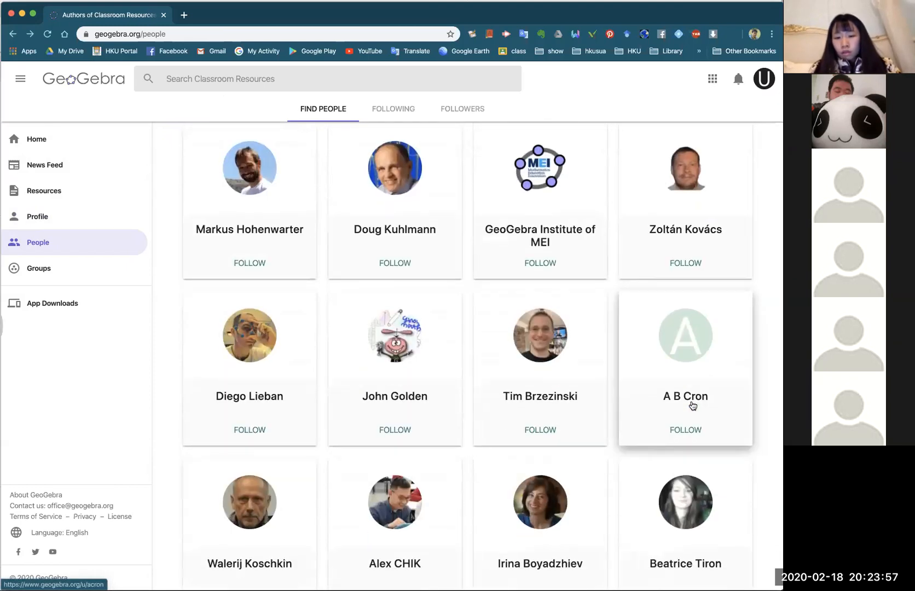
scroll(692, 406, up, 10)
scroll(692, 407, up, 5)
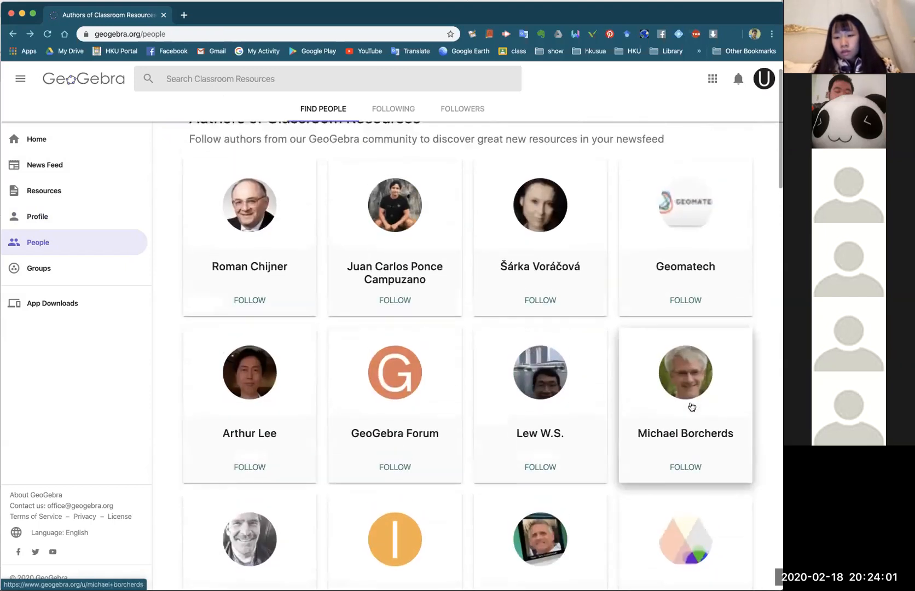
scroll(692, 406, up, 1)
scroll(521, 402, down, 7)
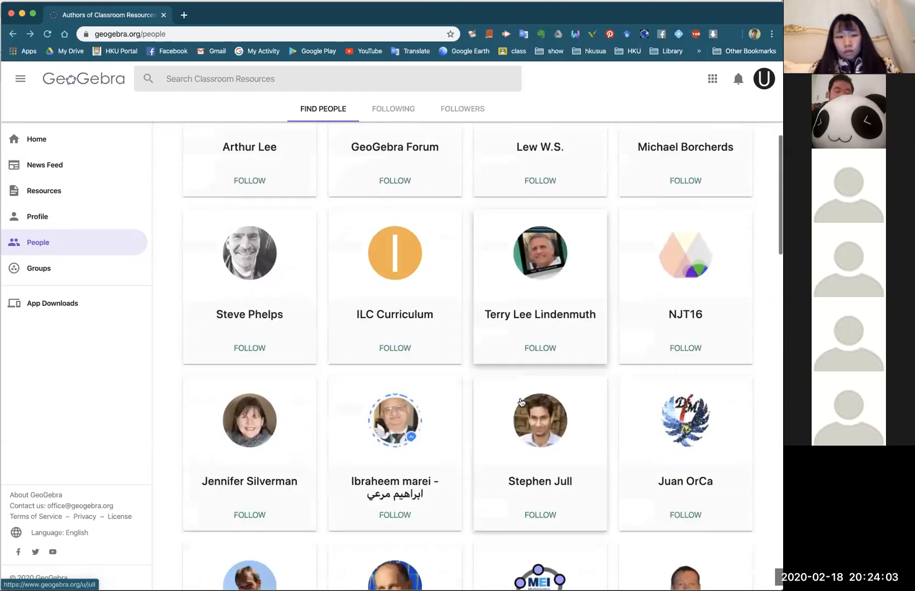
scroll(520, 402, down, 3)
scroll(630, 407, down, 3)
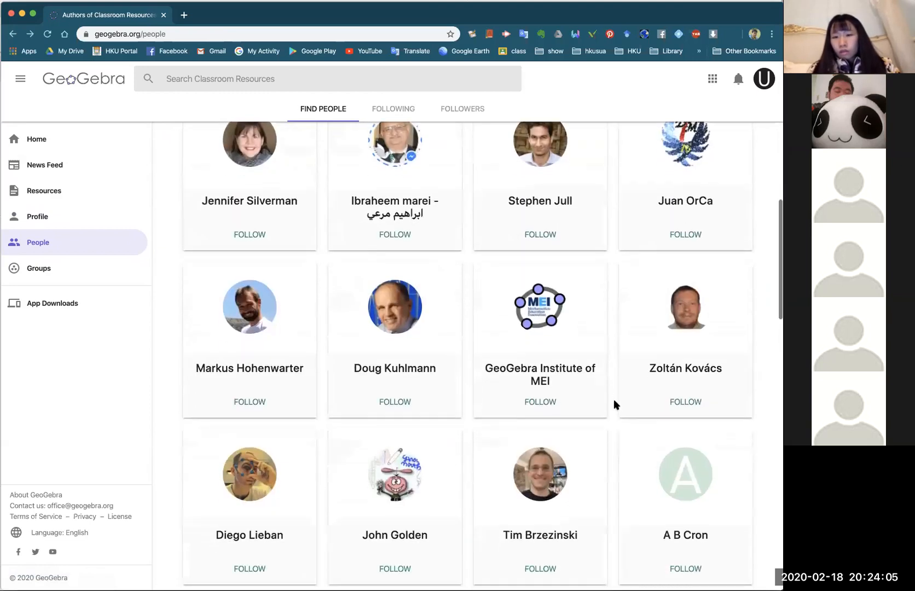
scroll(613, 404, down, 2)
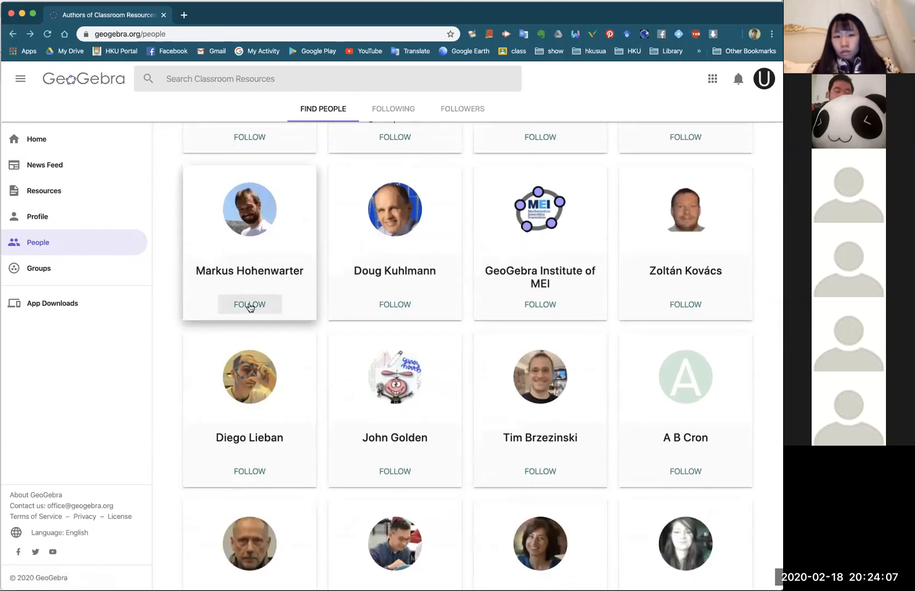
click(249, 306)
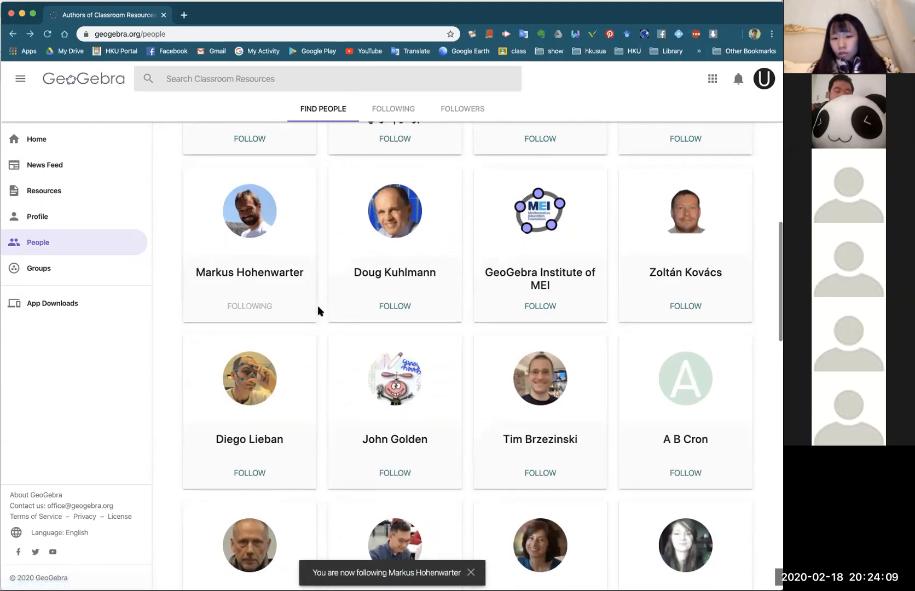
Follow the third author in the row below the GeoGebra Institute of MEI and the second author in the row after that.
scroll(319, 313, down, 1)
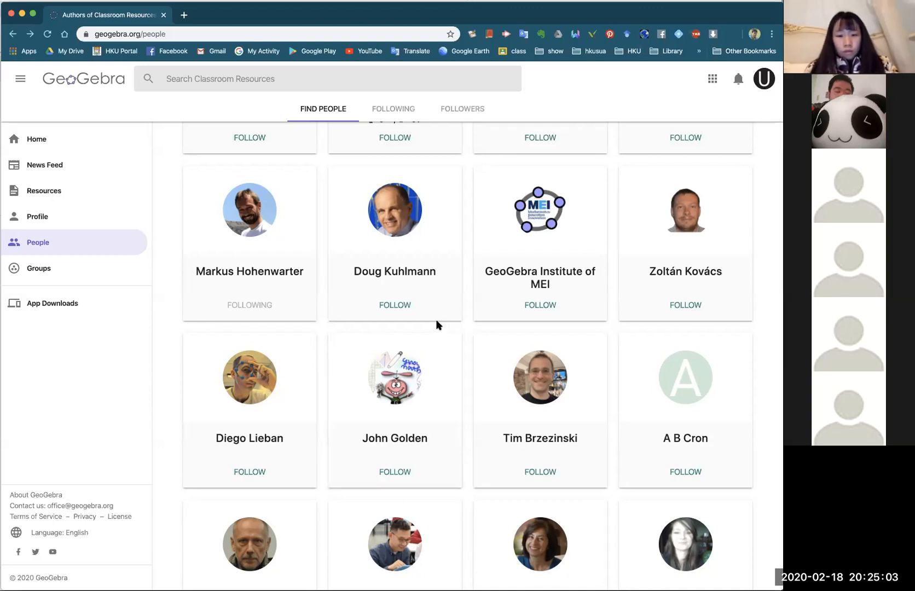
scroll(466, 317, down, 3)
scroll(466, 317, down, 1)
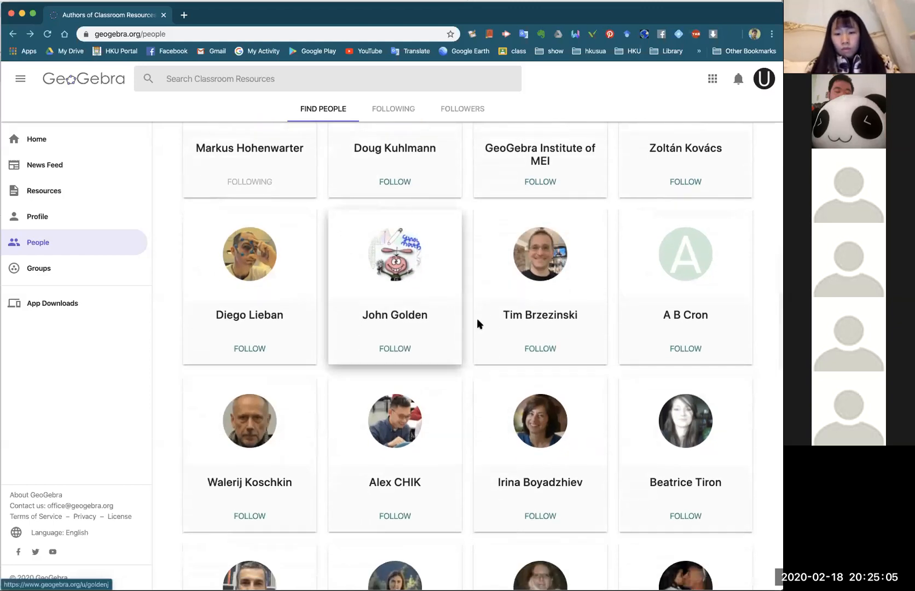
scroll(483, 334, down, 1)
scroll(483, 335, down, 1)
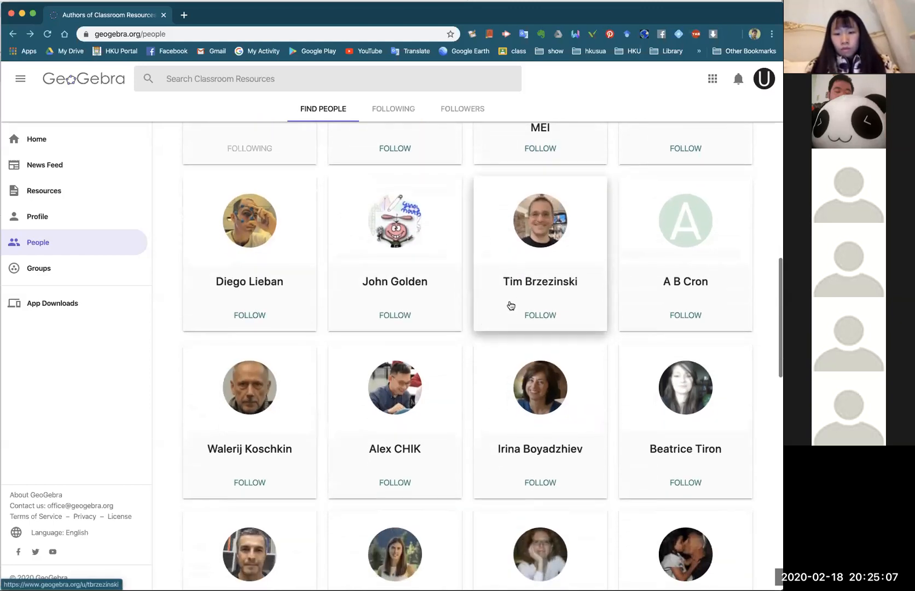
click(559, 317)
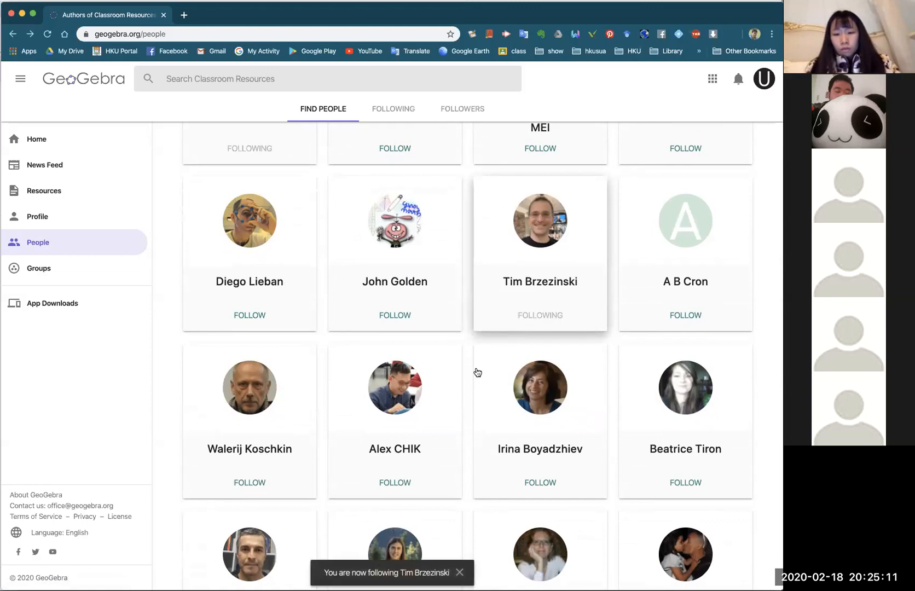
scroll(477, 372, down, 3)
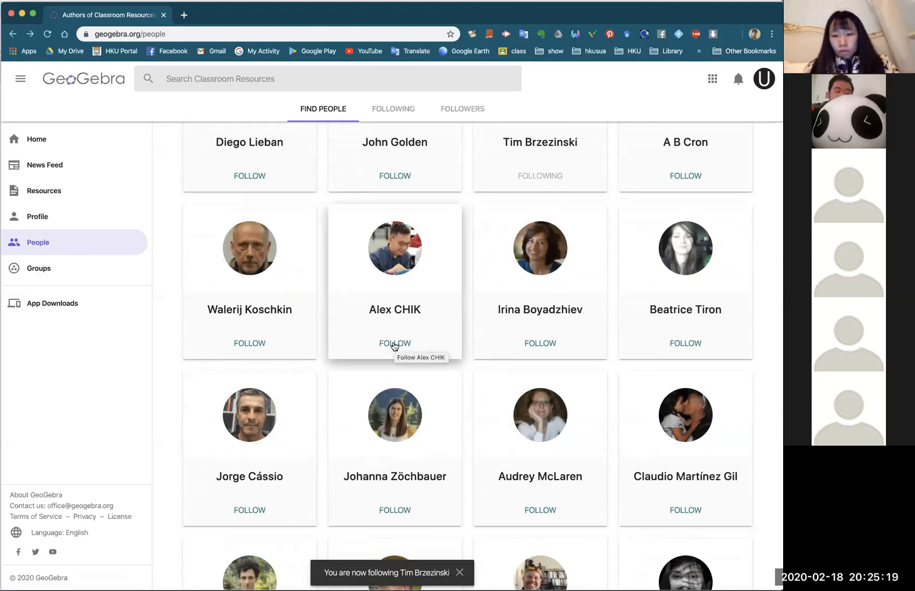
click(395, 344)
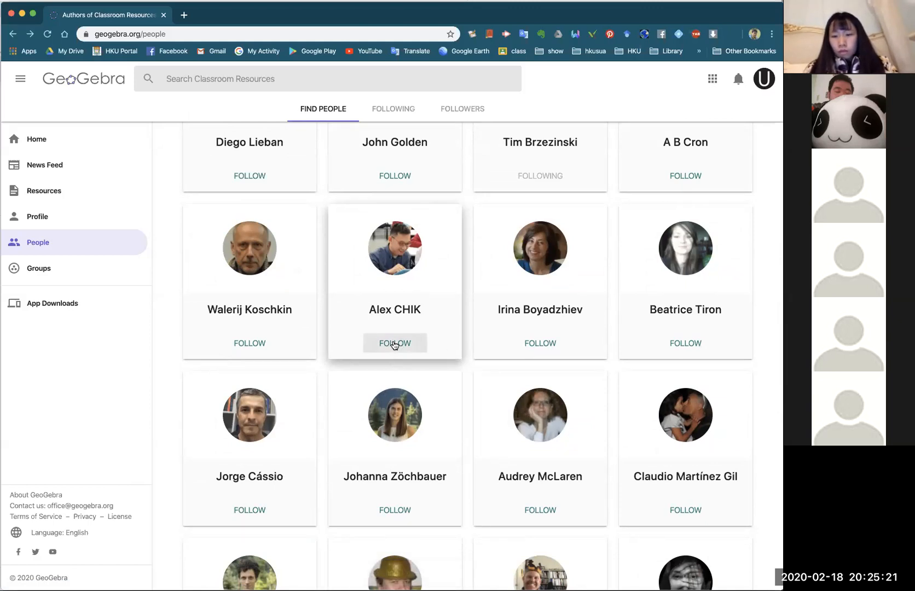
Look through the remaining authors, and follow the author listed just before GeoGebra Forum in the second row.
scroll(458, 326, down, 5)
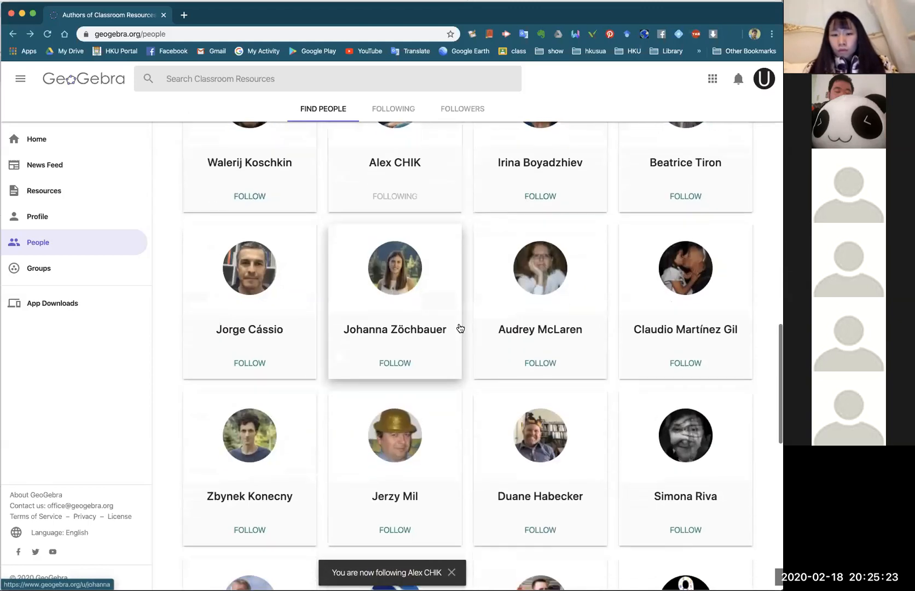
scroll(460, 328, down, 7)
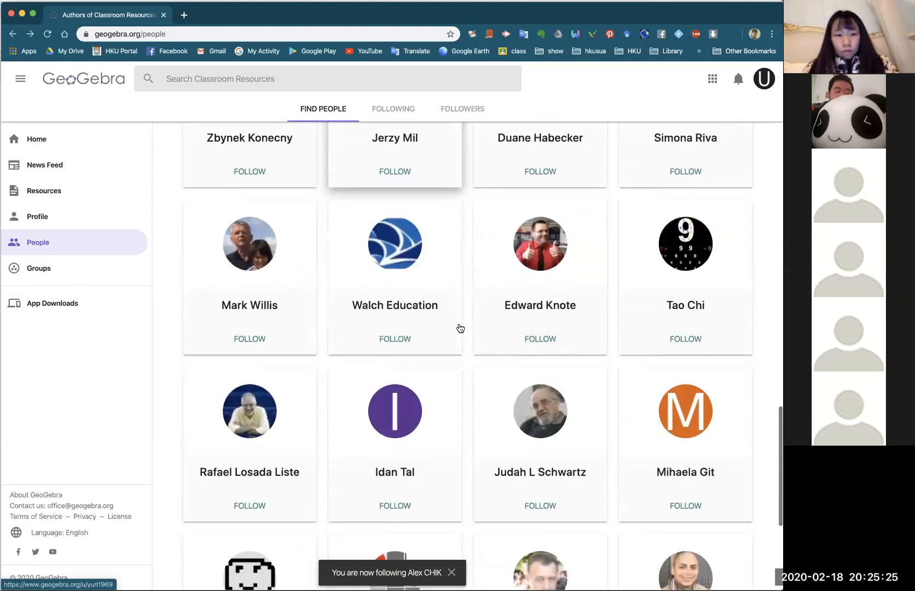
scroll(460, 327, down, 3)
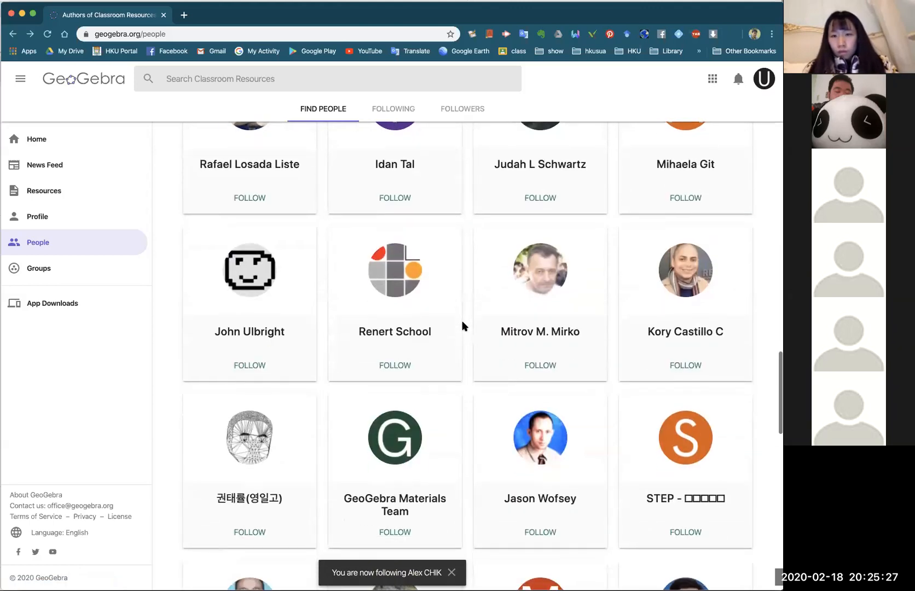
scroll(464, 325, down, 5)
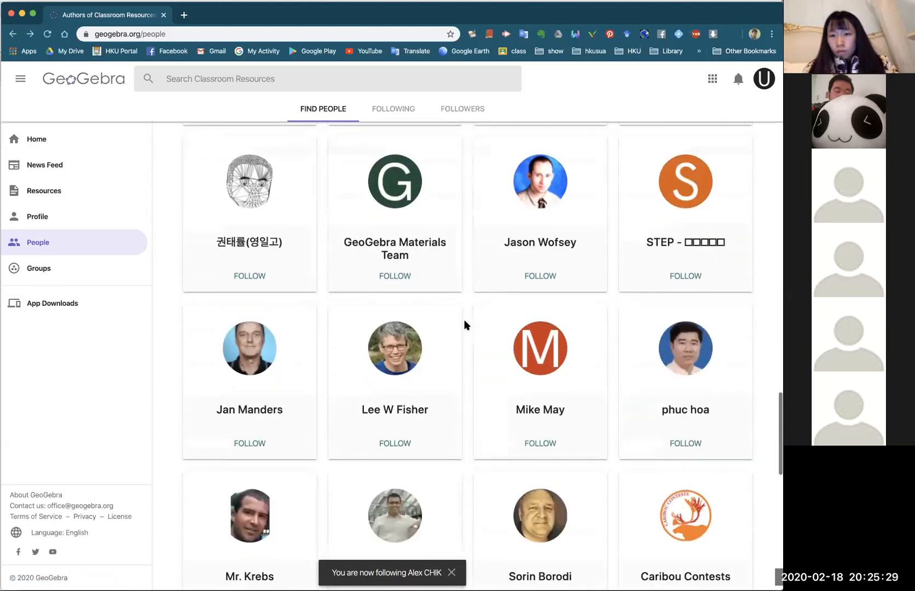
scroll(464, 325, down, 2)
scroll(463, 325, up, 9)
scroll(464, 325, up, 20)
scroll(463, 325, up, 6)
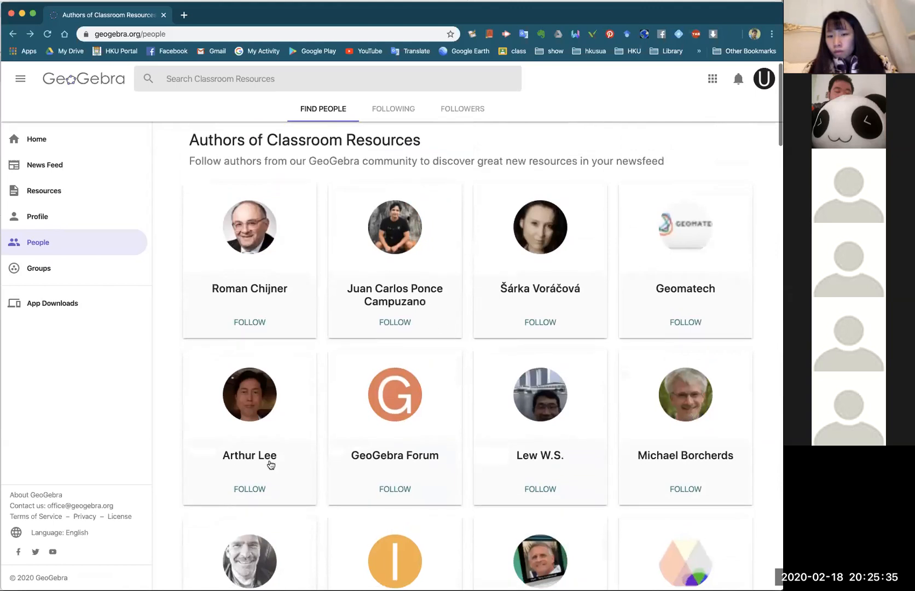
click(257, 492)
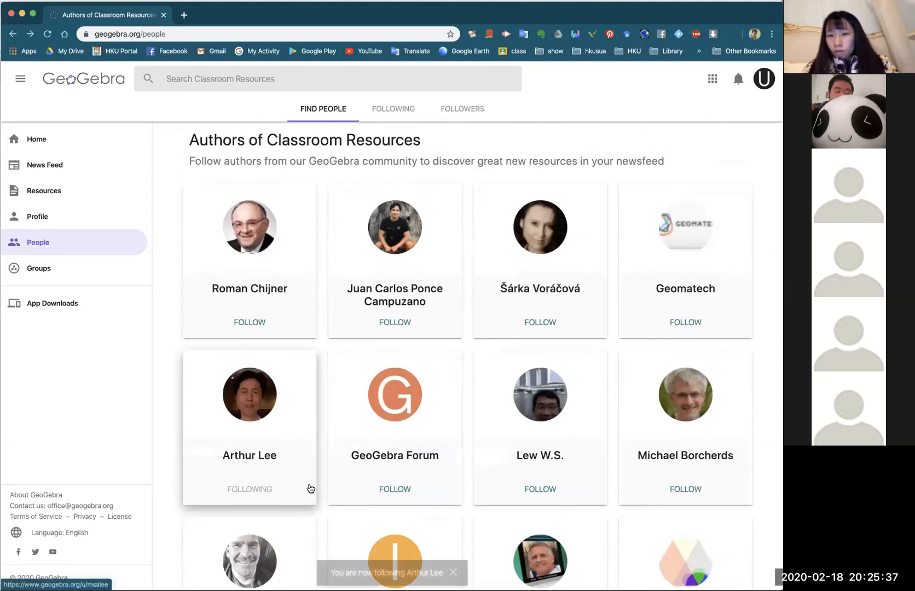
scroll(323, 482, up, 1)
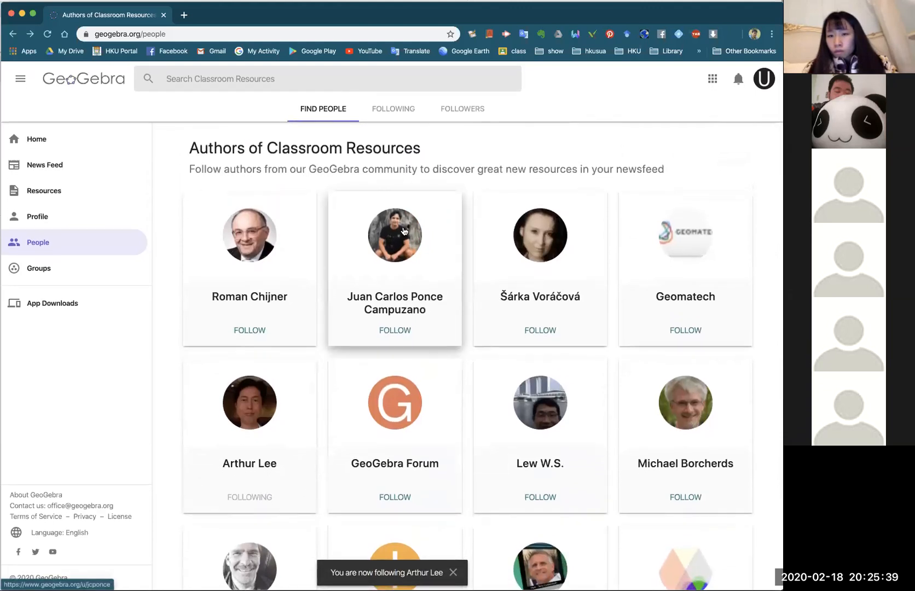
View the list of followed people and the account's own followers, and return to the followed people.
click(407, 113)
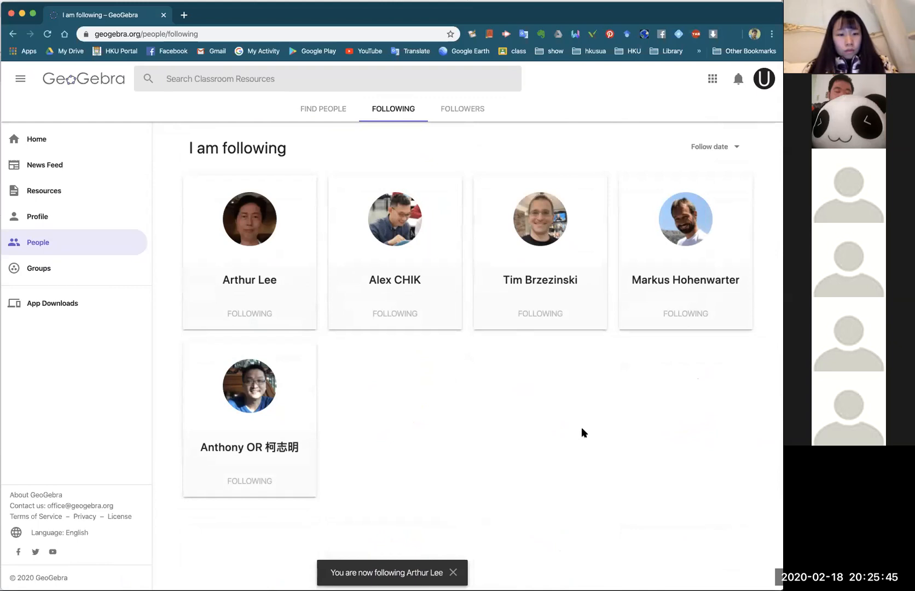
click(467, 116)
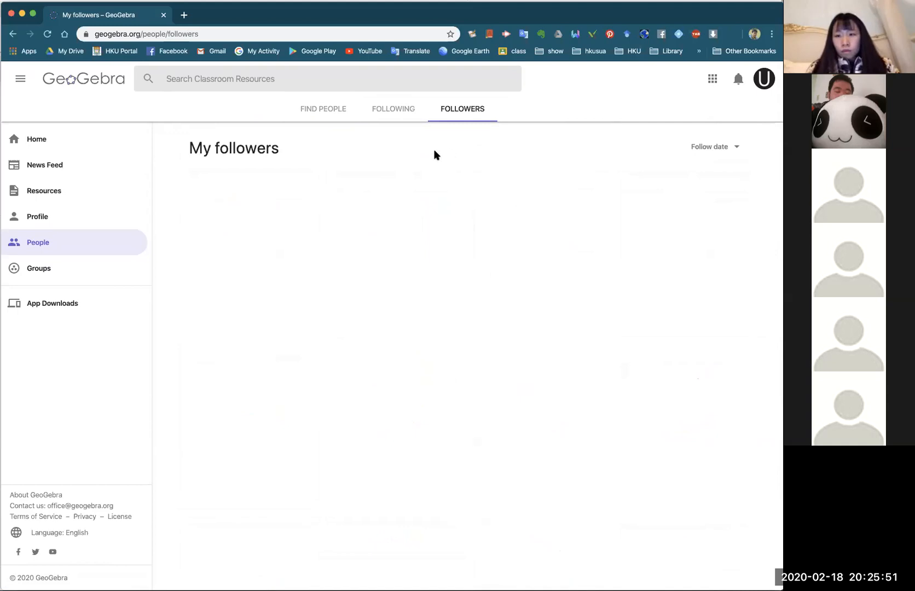
click(395, 110)
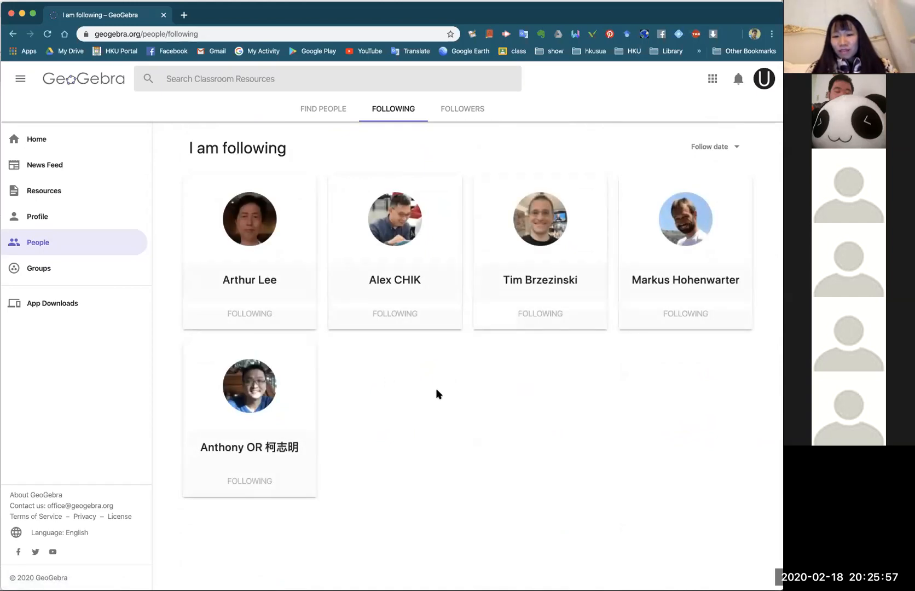
Open the profile of the first author in the followed list and look through the activities and books shared there.
click(268, 281)
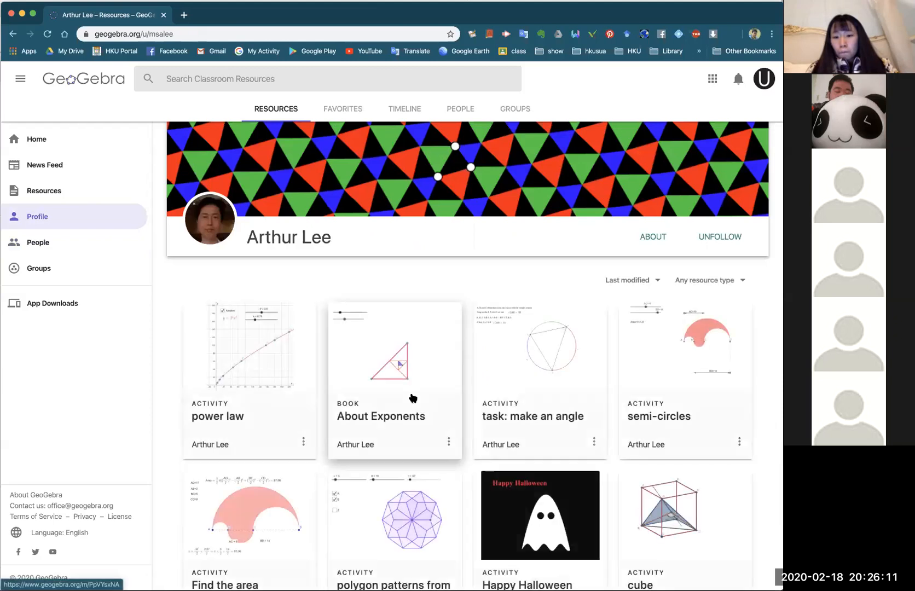
scroll(469, 308, down, 3)
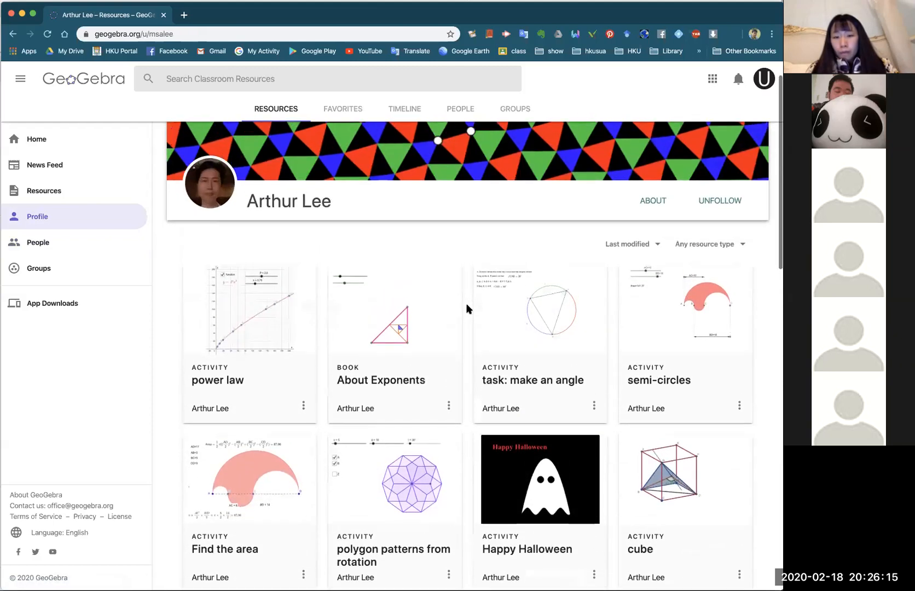
scroll(468, 308, down, 1)
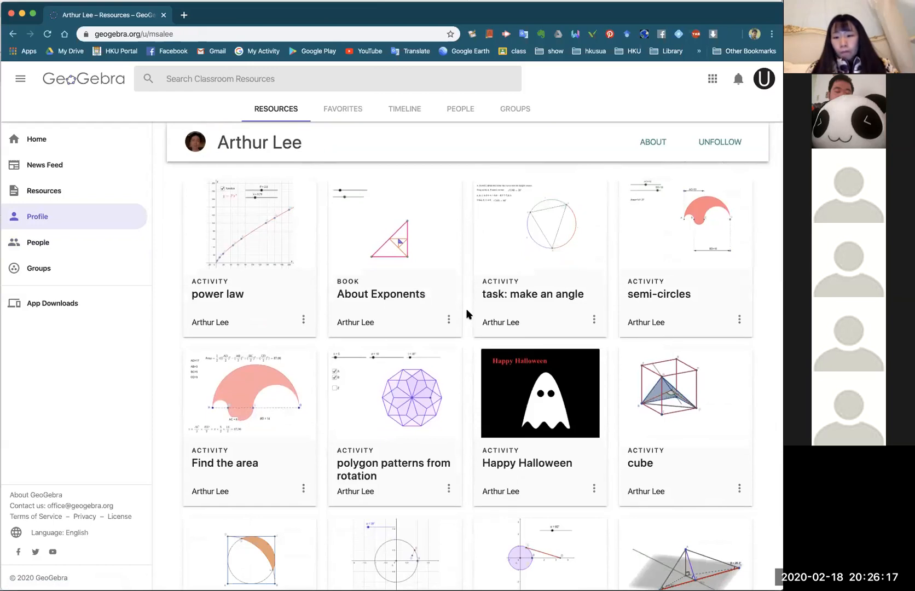
scroll(468, 313, down, 5)
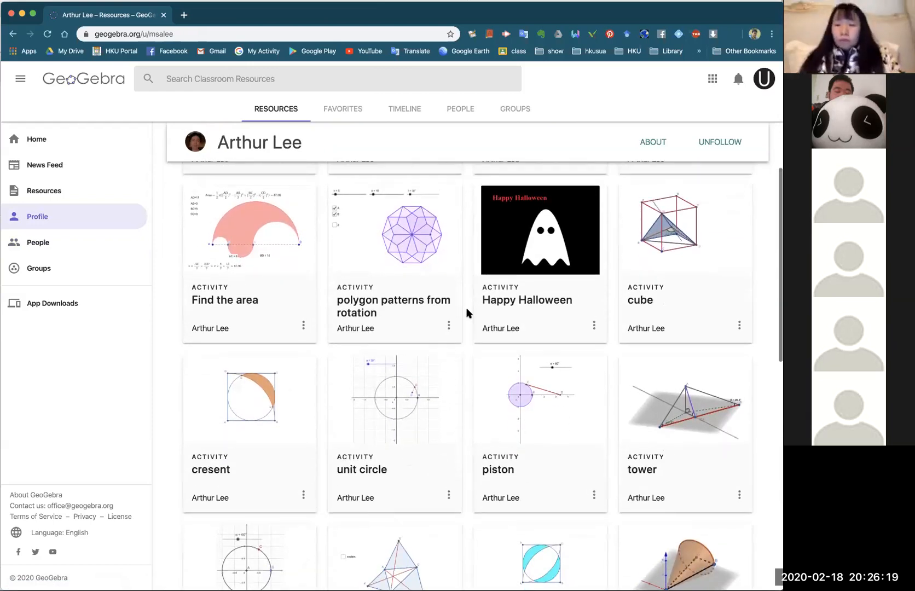
scroll(467, 313, up, 6)
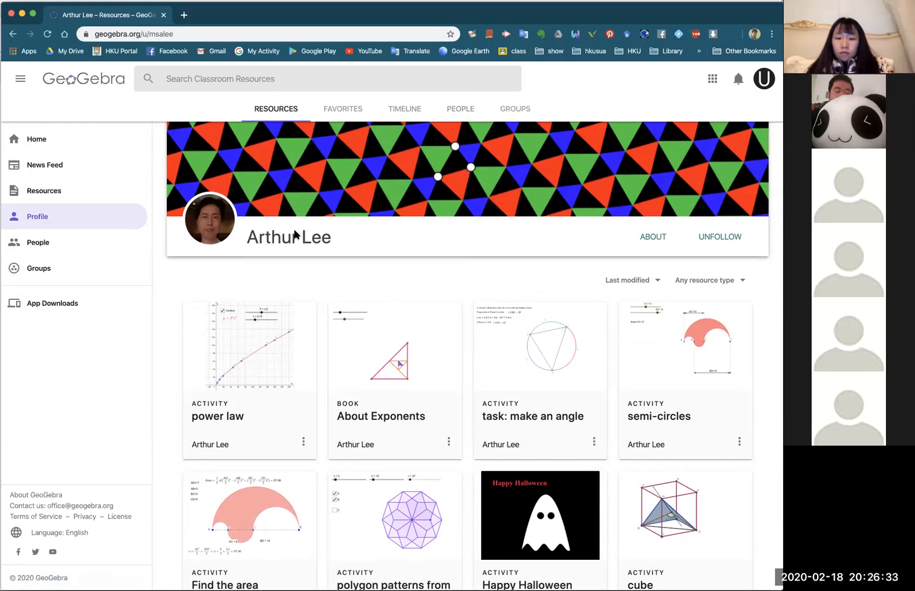
View the people this author follows and the author's followers on the profile.
click(464, 110)
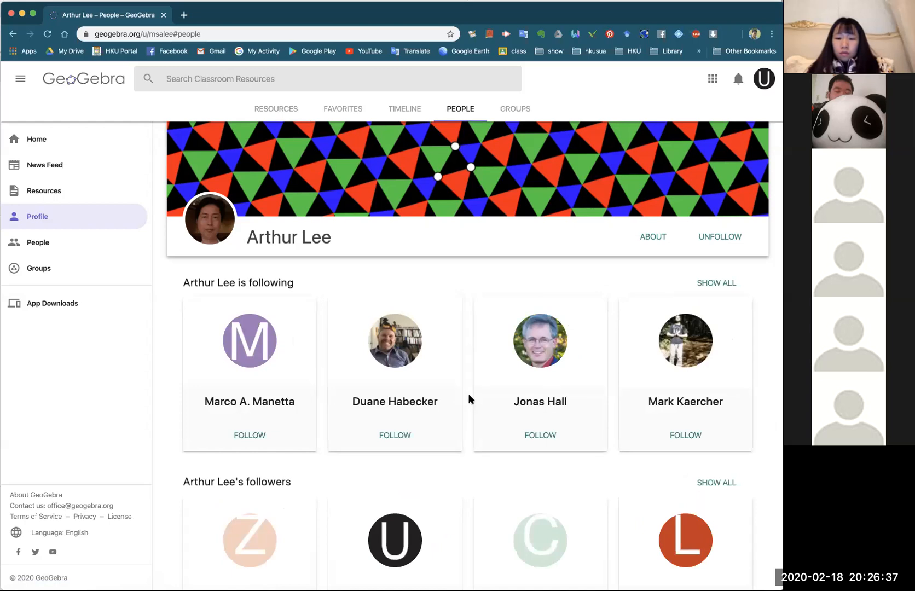
scroll(469, 400, down, 3)
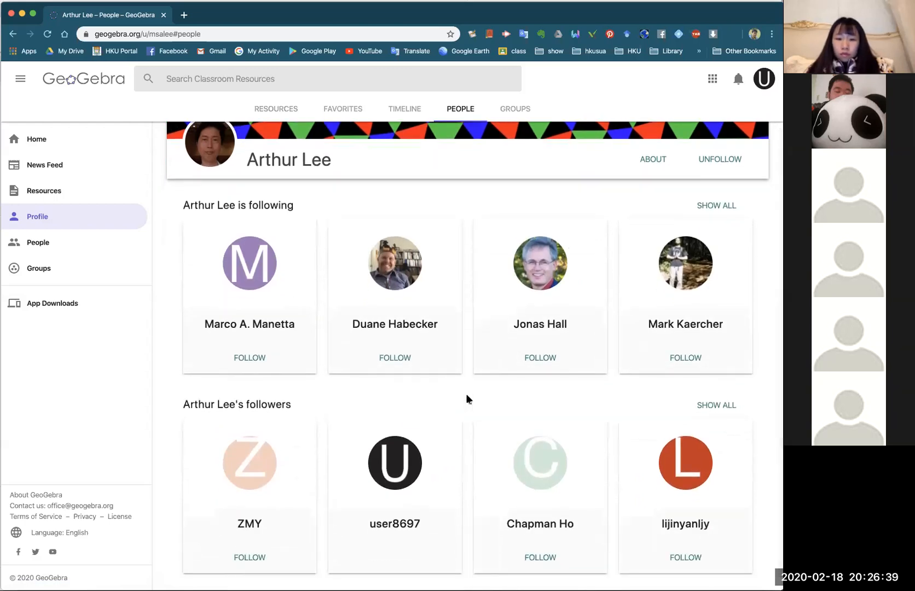
scroll(467, 398, down, 1)
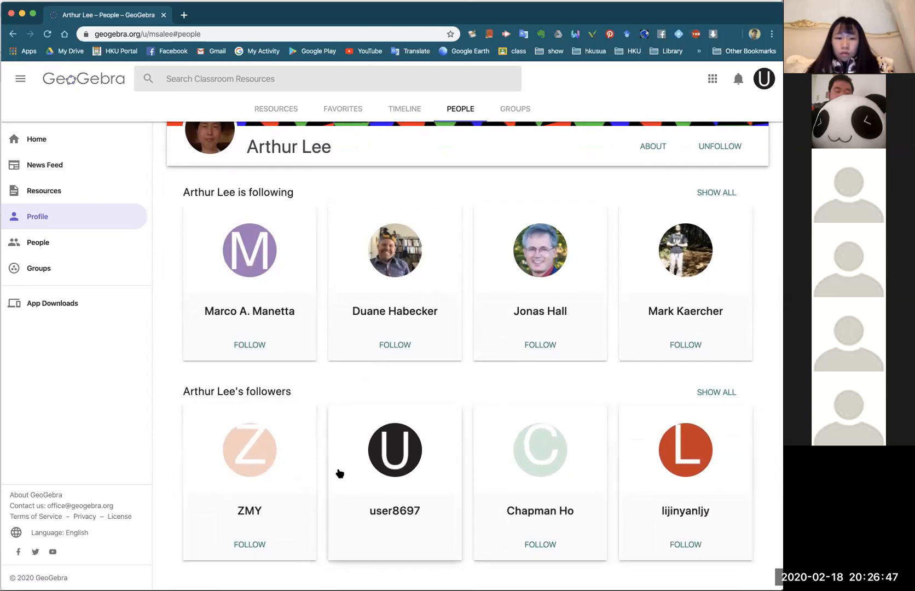
scroll(394, 342, up, 3)
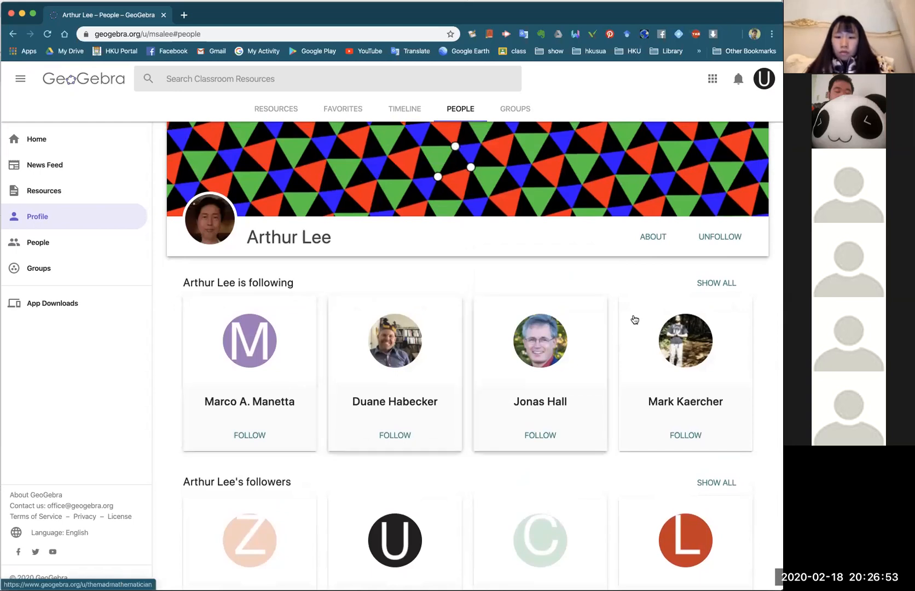
Open the complete list of people this author follows and follow the GeoGebra Institute of Hong Kong.
click(713, 283)
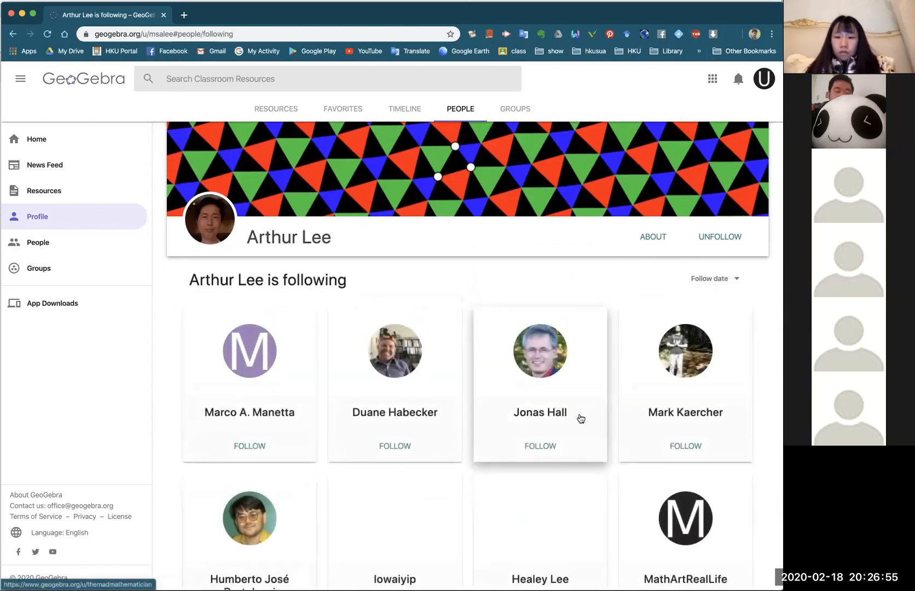
scroll(613, 420, down, 2)
scroll(614, 425, down, 2)
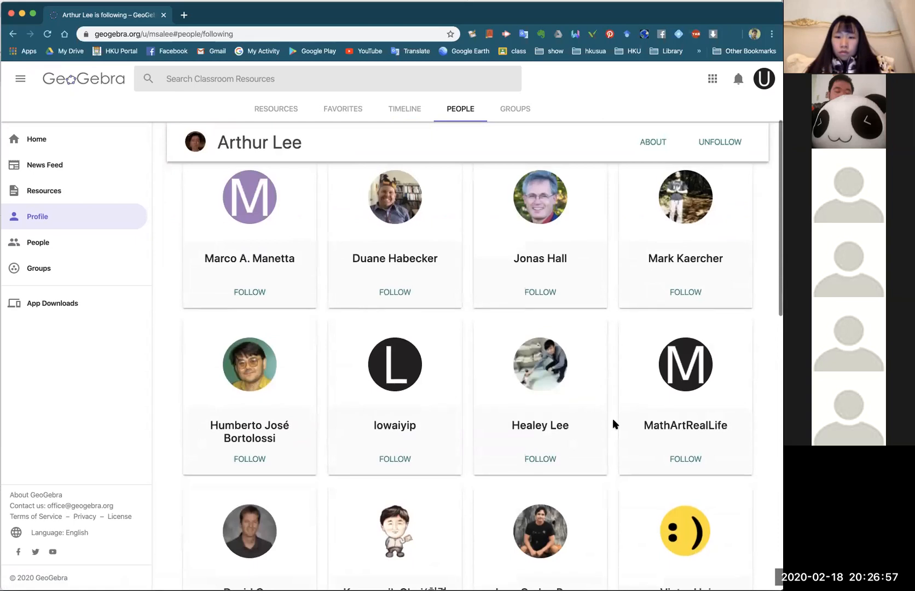
scroll(609, 418, down, 2)
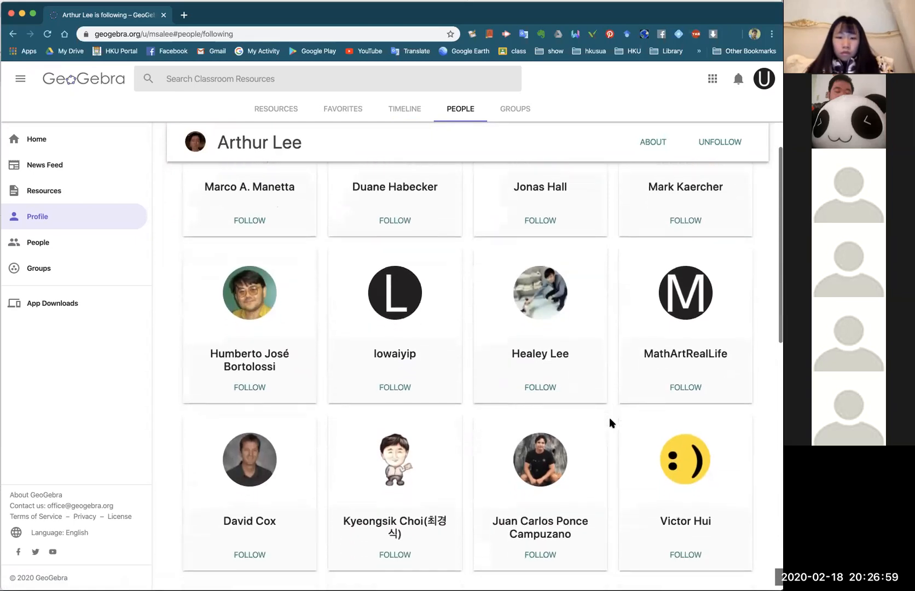
scroll(609, 418, down, 4)
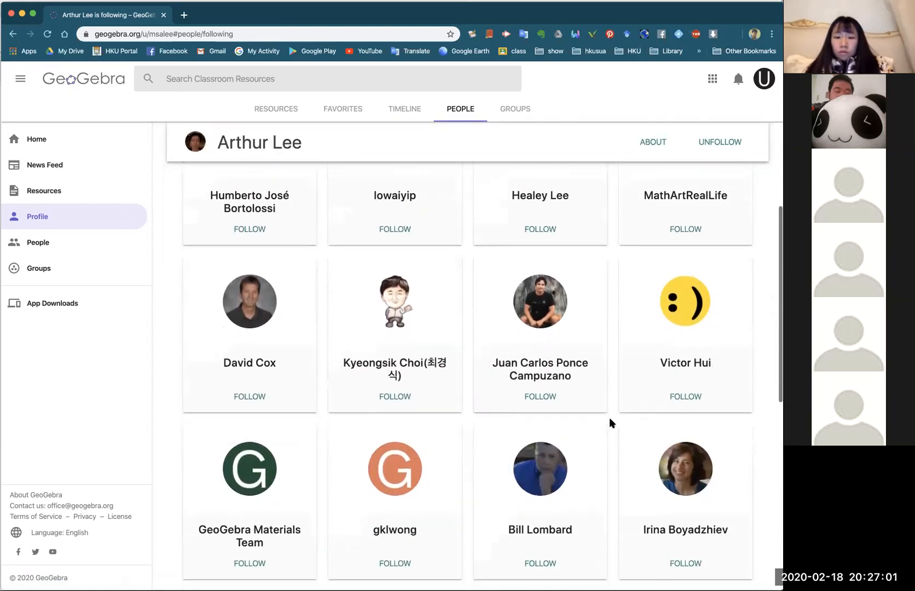
scroll(609, 417, down, 3)
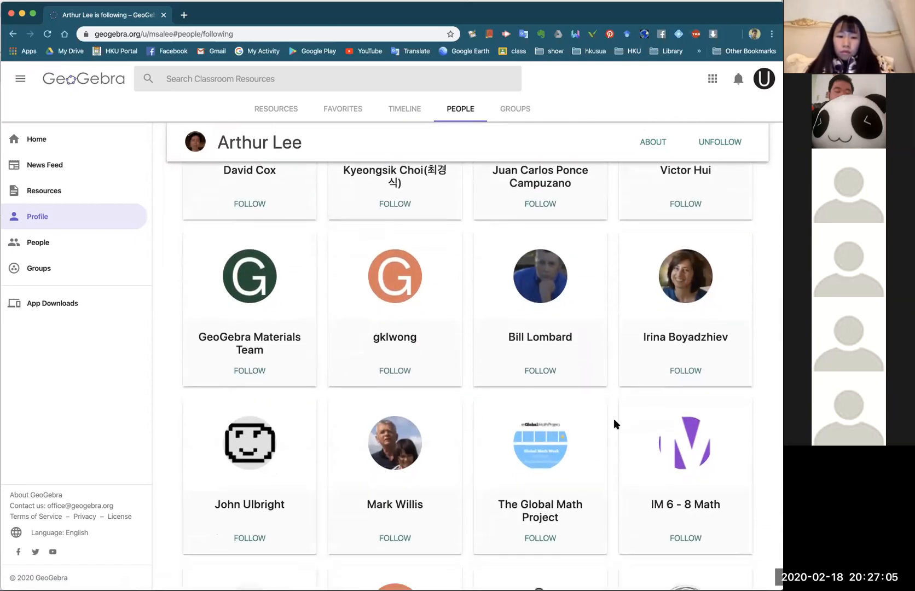
scroll(615, 424, down, 4)
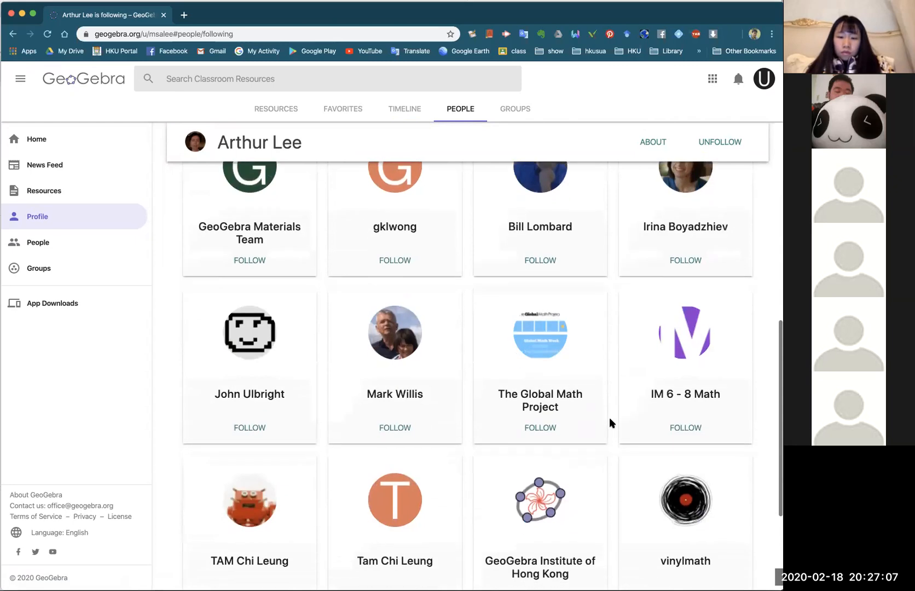
scroll(609, 419, down, 4)
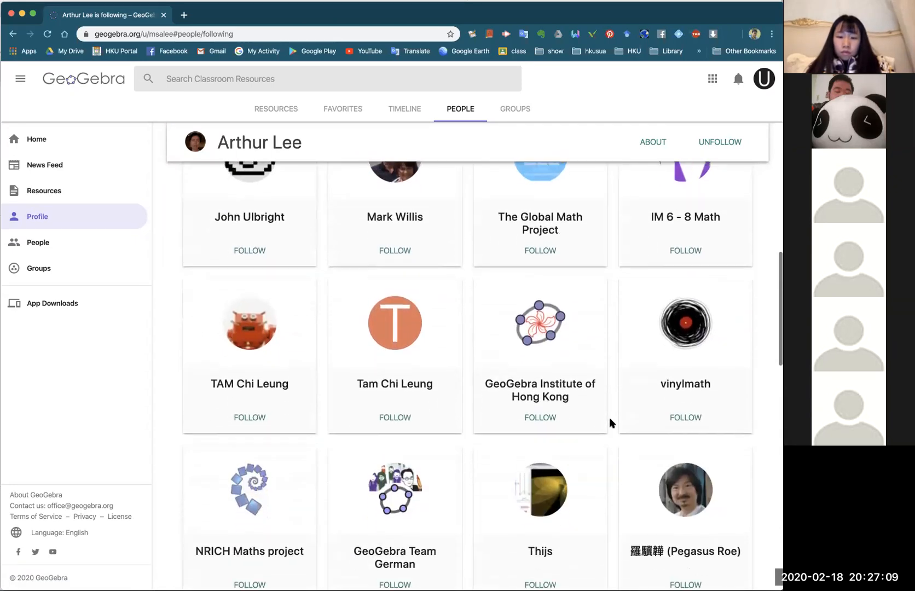
scroll(609, 417, down, 1)
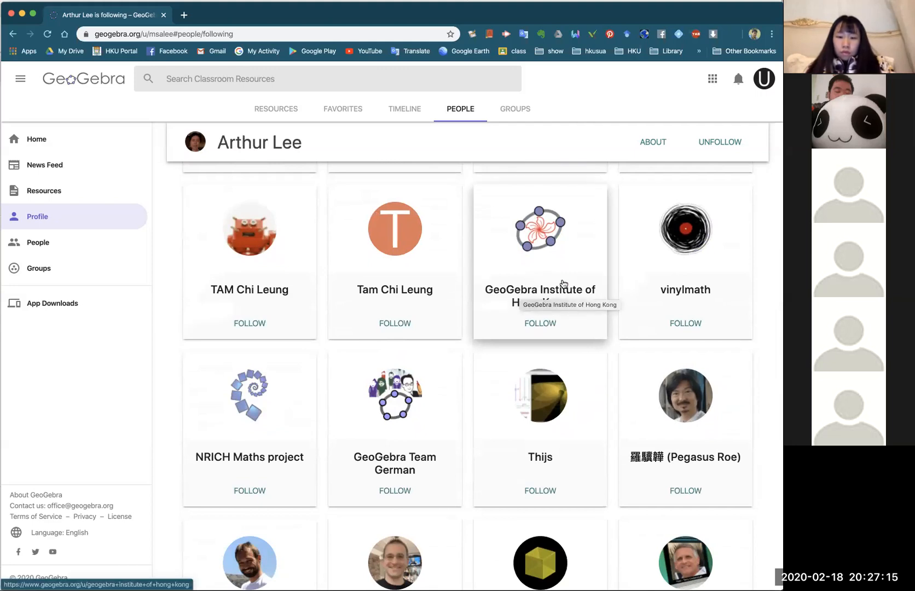
click(536, 325)
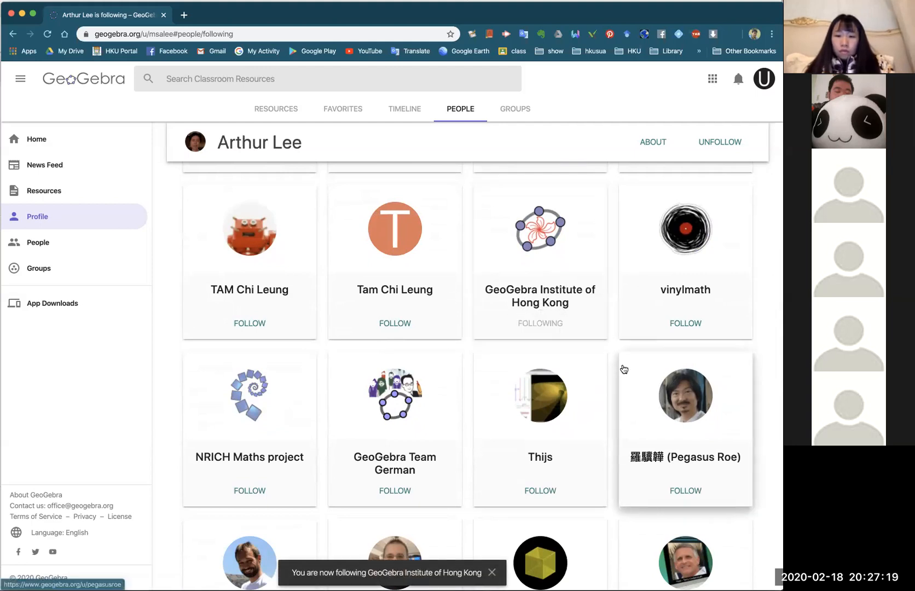
Follow the fourth author in the NRICH Maths project row and the author right after GeoGebra Institute of Beijing Normal.
scroll(619, 365, down, 3)
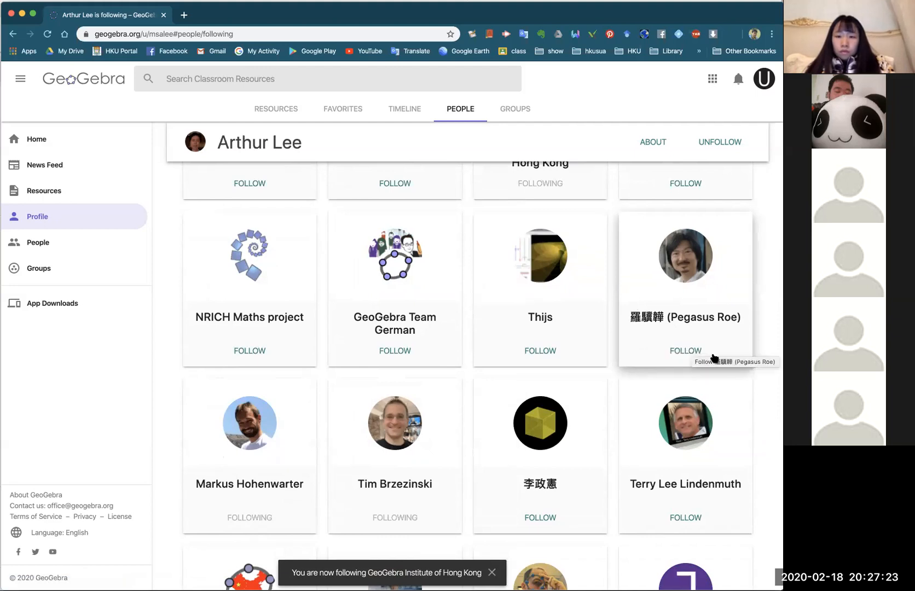
click(685, 351)
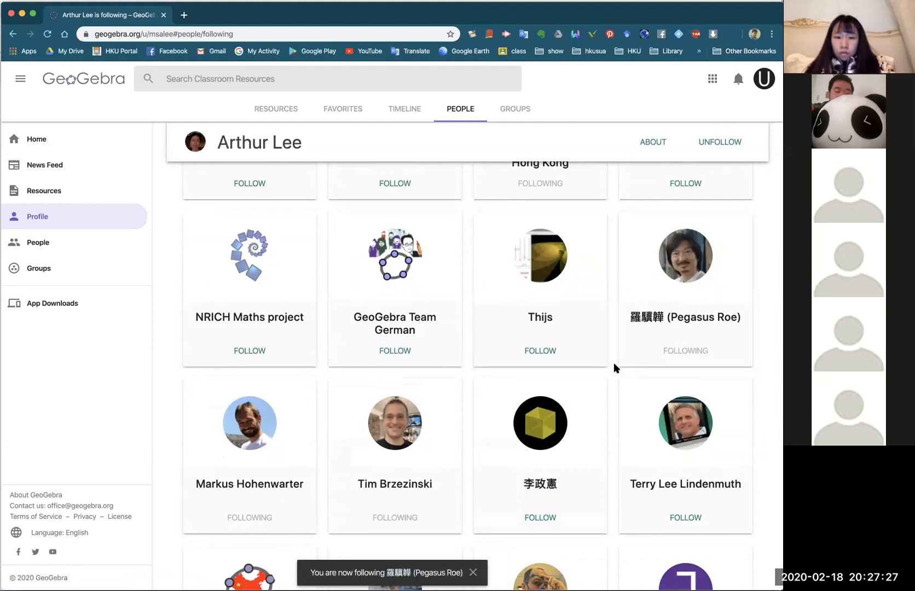
scroll(612, 362, down, 3)
scroll(612, 361, down, 5)
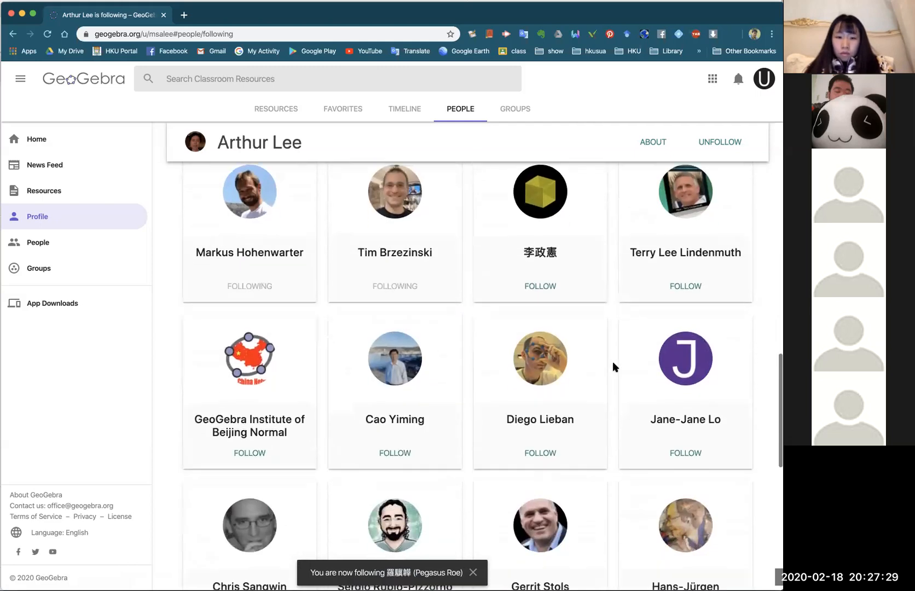
scroll(612, 361, down, 4)
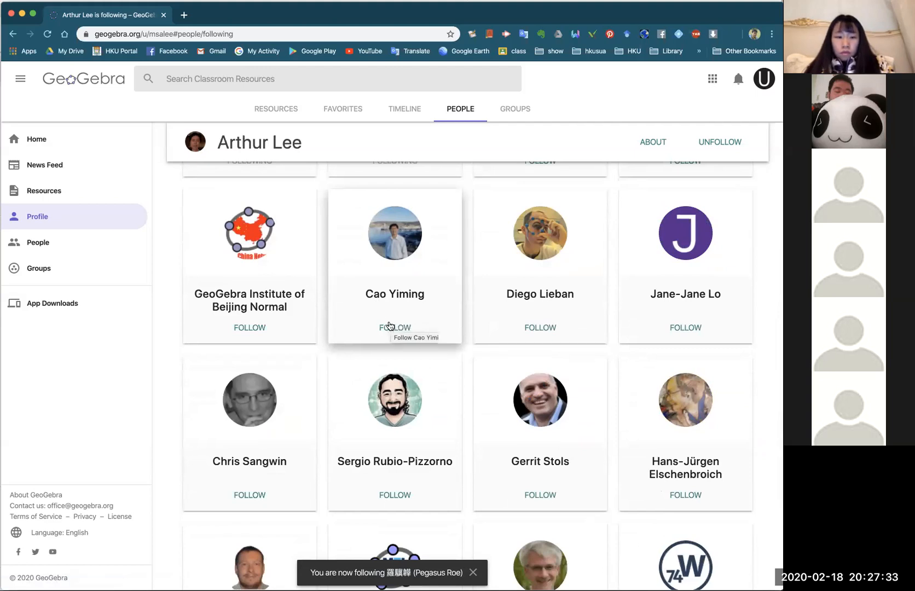
click(400, 328)
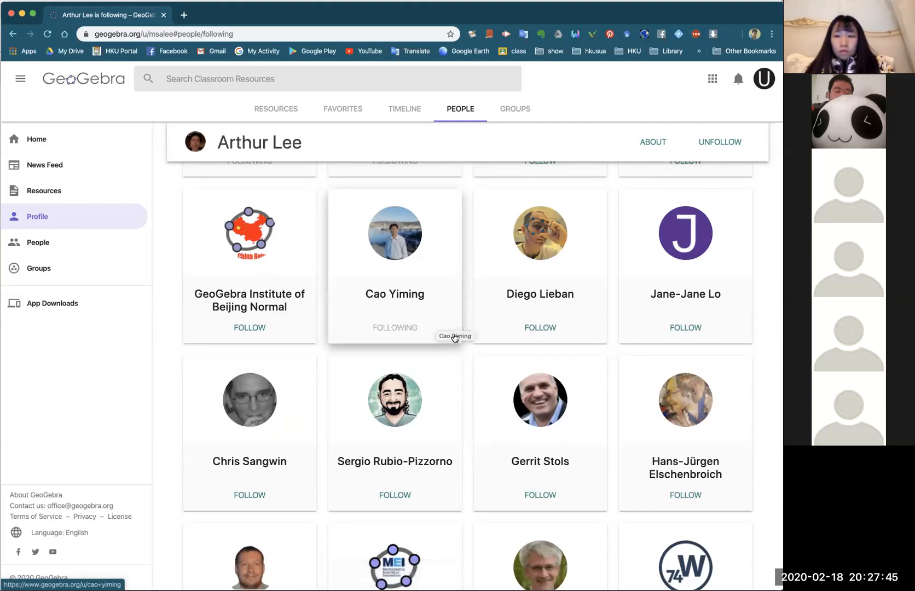
Look through further authors in the following list and return to its beginning.
scroll(453, 338, down, 3)
scroll(460, 335, down, 2)
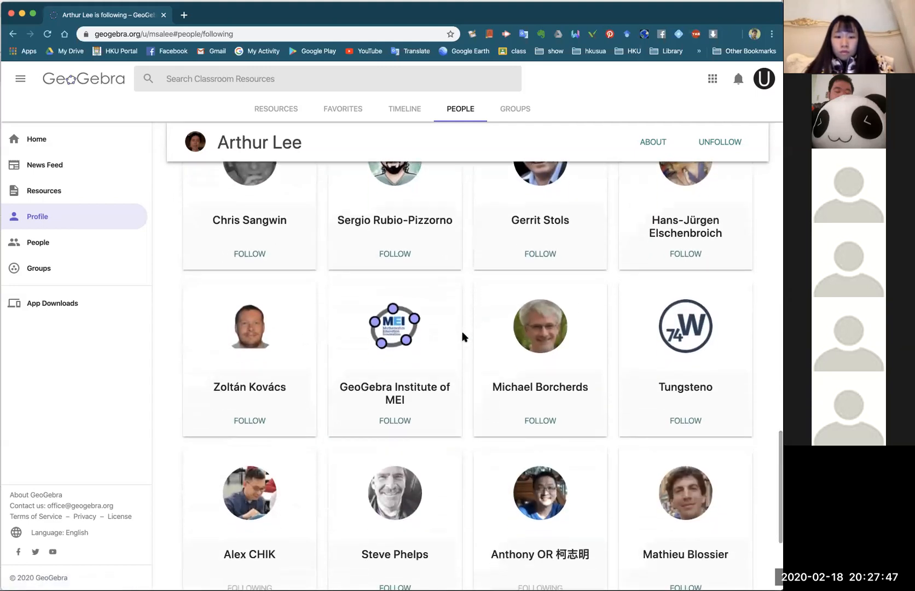
scroll(462, 336, down, 2)
scroll(463, 337, up, 15)
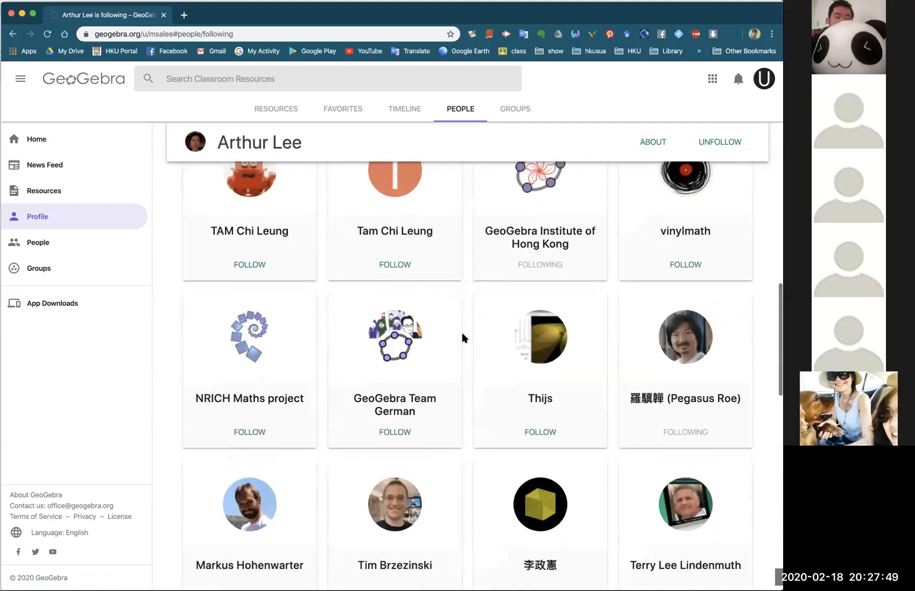
scroll(462, 336, up, 8)
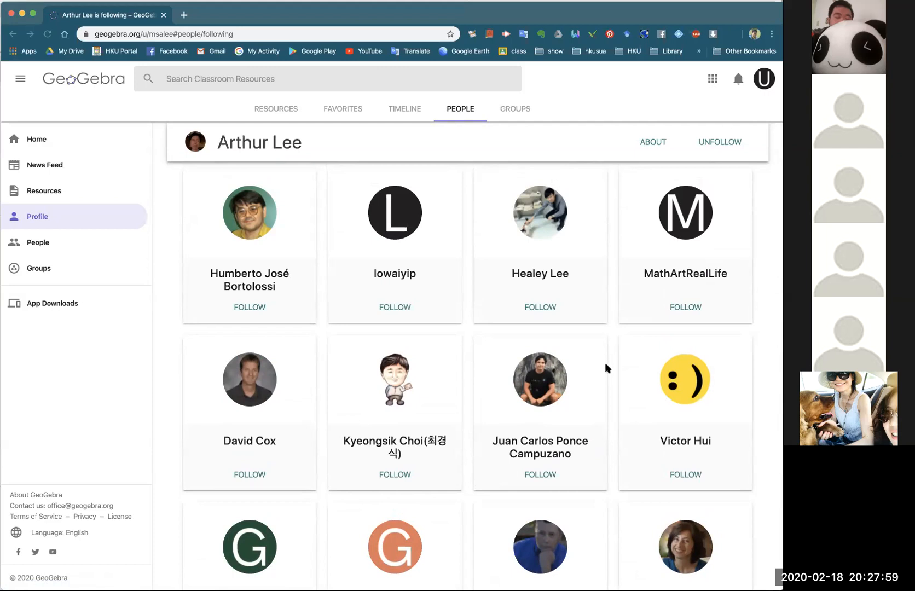
scroll(471, 286, up, 6)
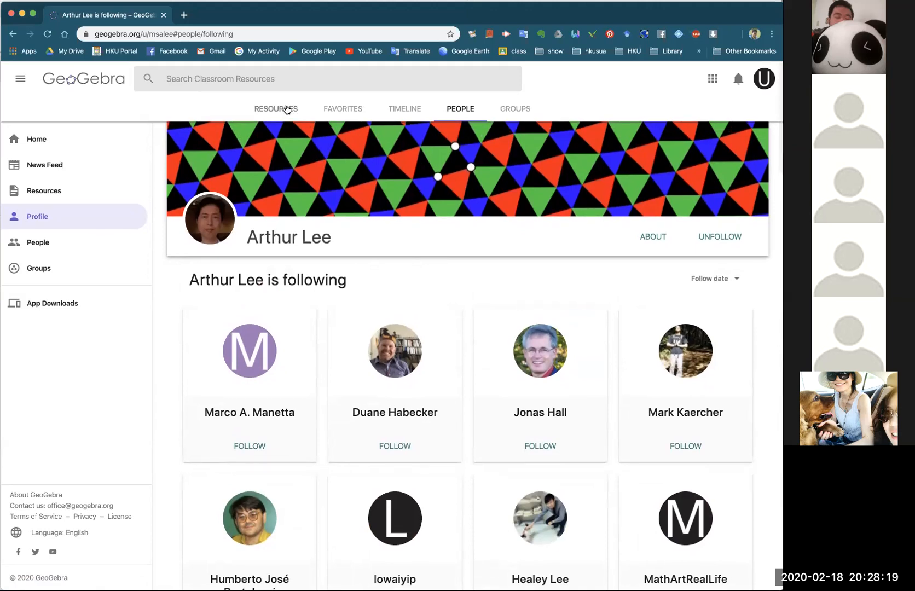
Filter the author's shared resources to Books and look over the listed books.
click(285, 110)
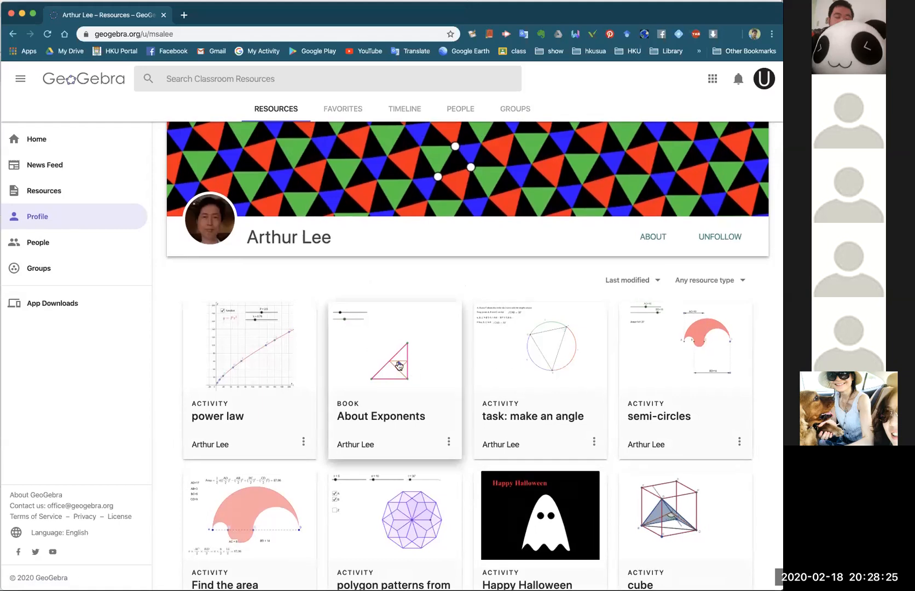
click(737, 285)
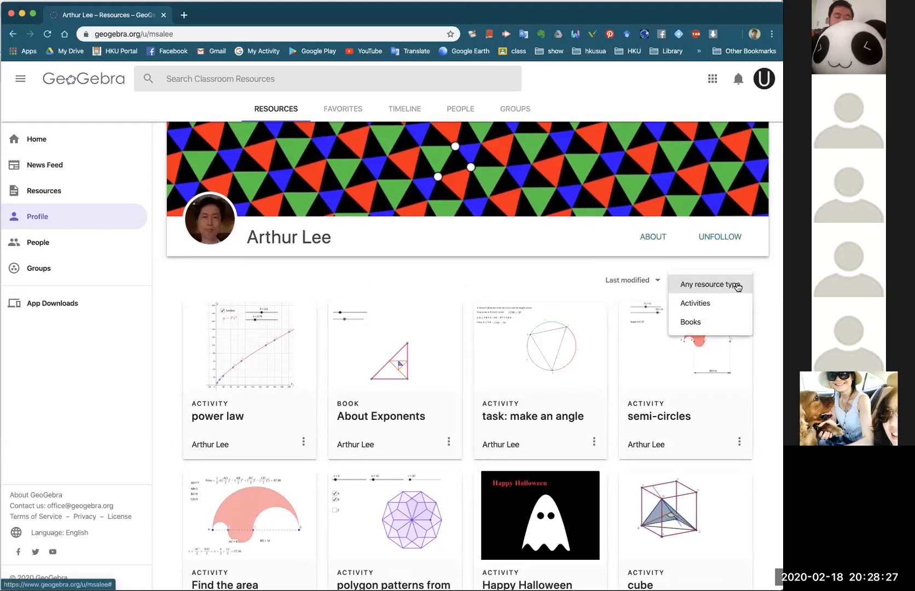
click(691, 322)
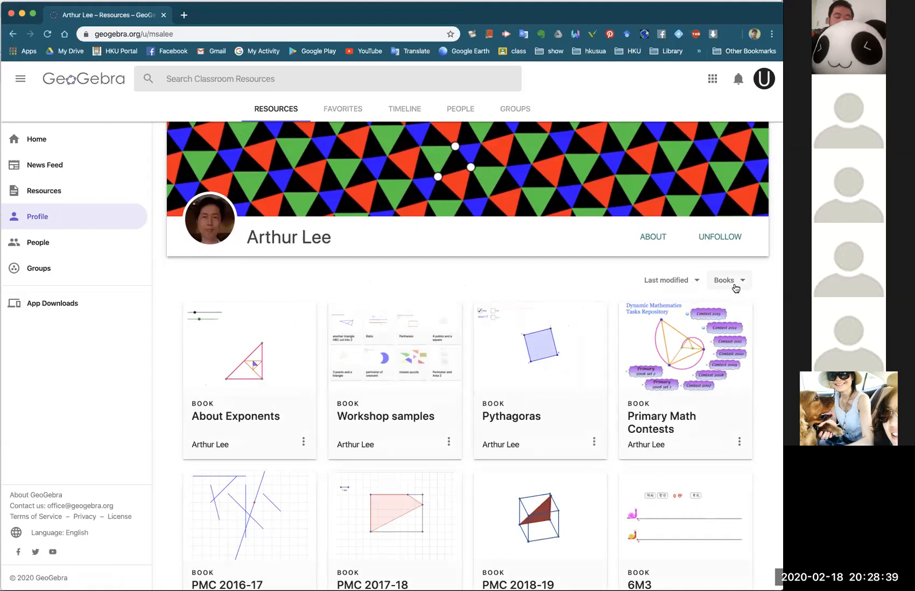
scroll(461, 434, down, 3)
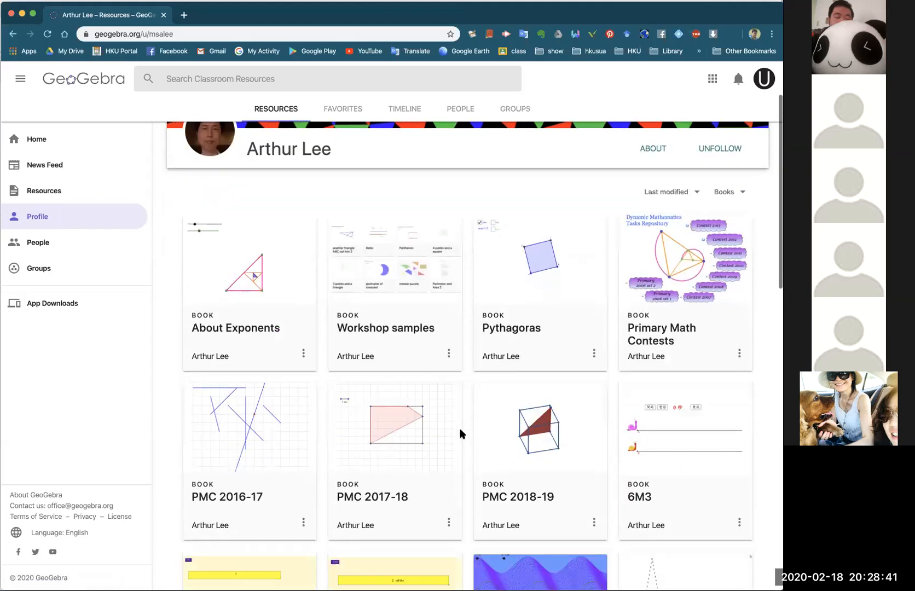
scroll(448, 316, up, 1)
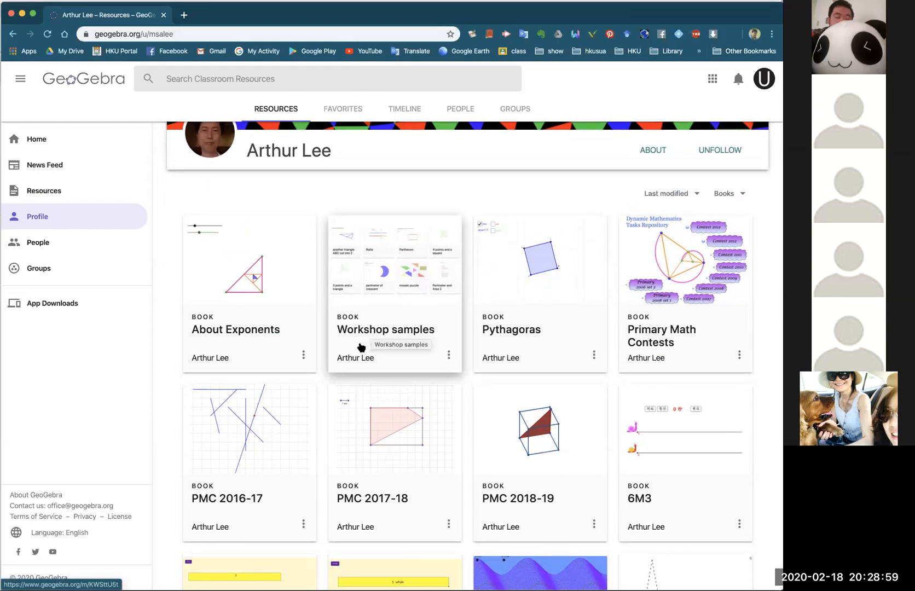
Add the book Workshop samples to the favourites.
scroll(361, 347, down, 3)
scroll(392, 325, up, 2)
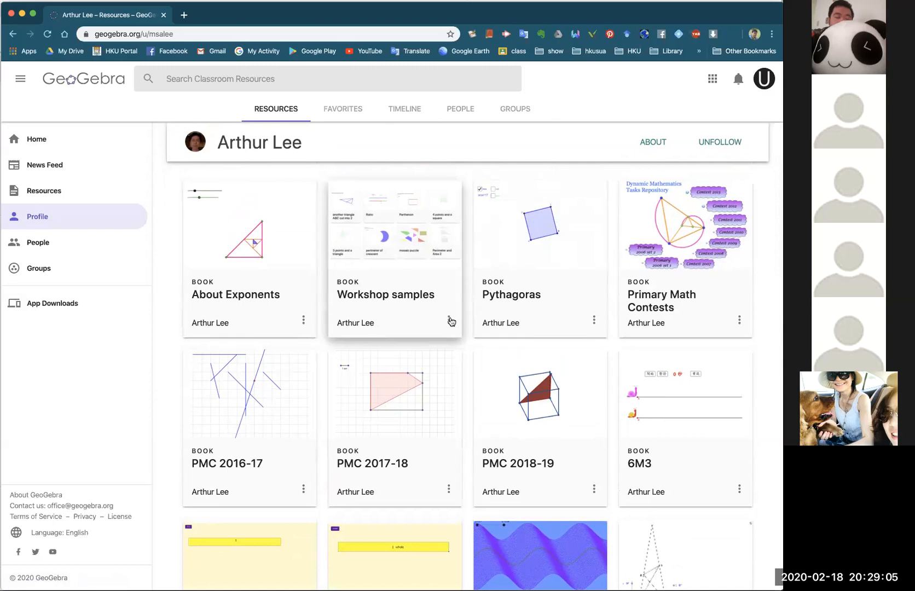
click(448, 320)
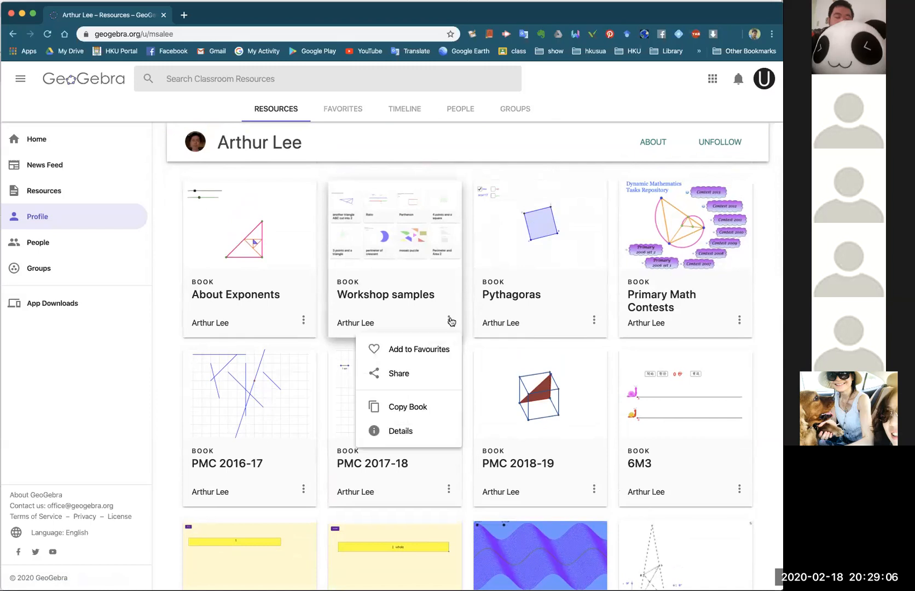
click(436, 350)
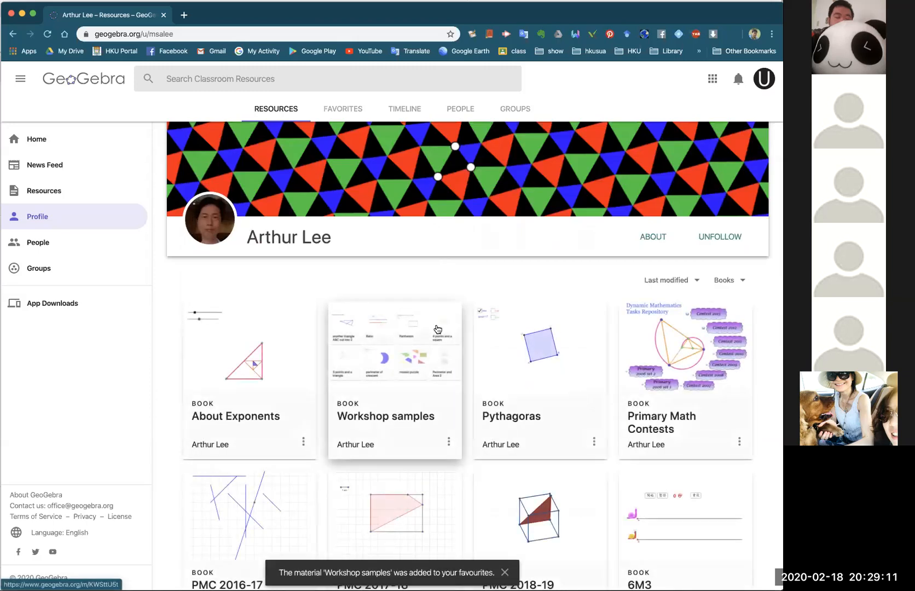
Open the sharing options of the Workshop samples book and copy its share link.
scroll(465, 390, down, 1)
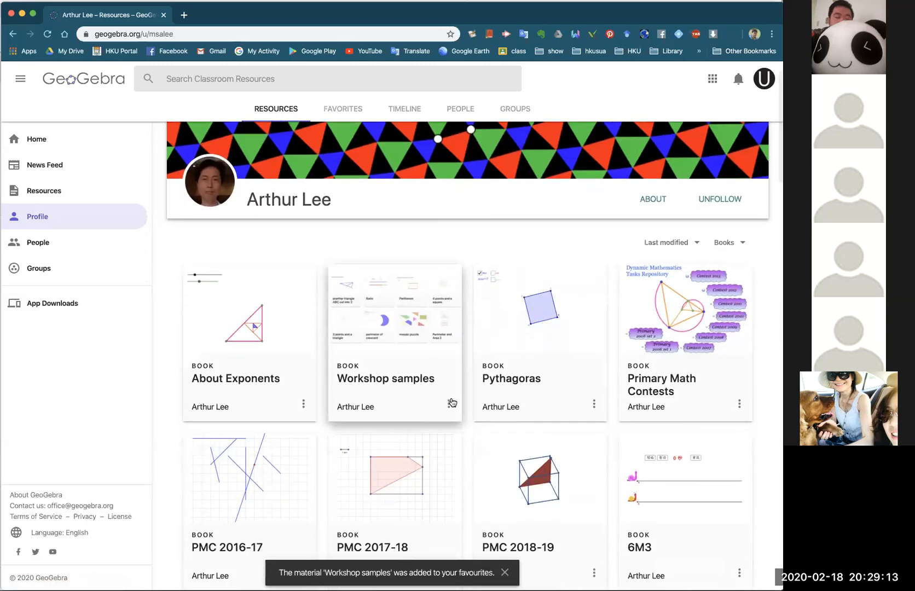
click(449, 403)
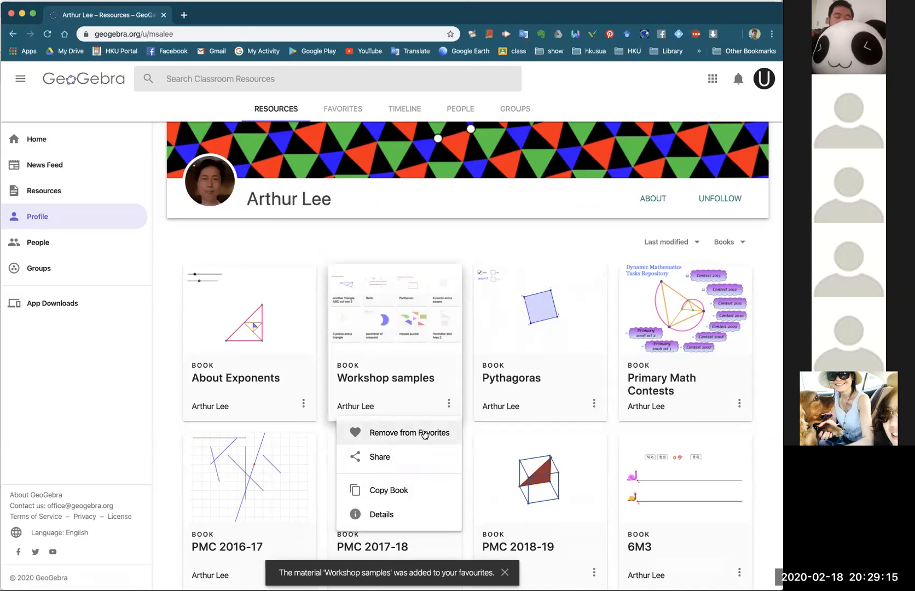
scroll(424, 432, down, 2)
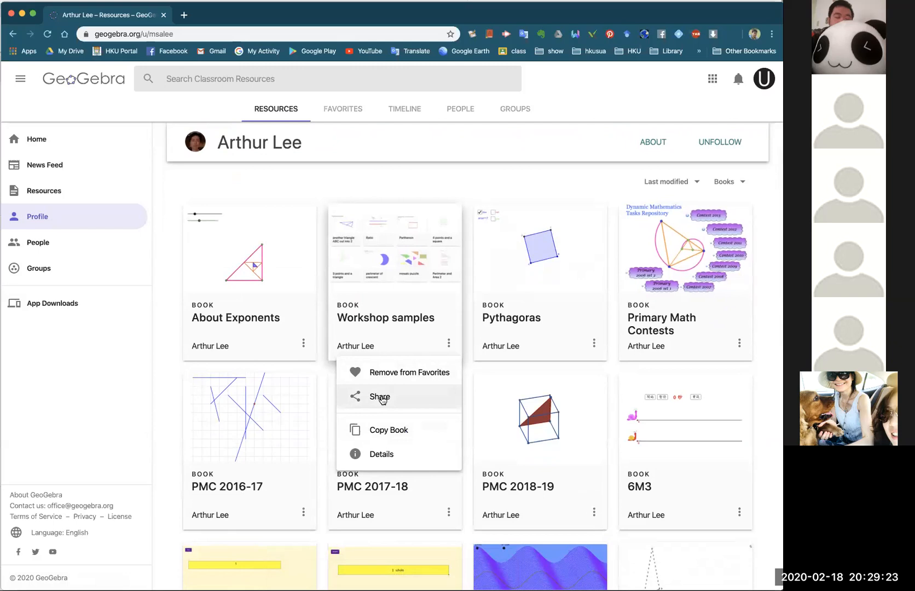
click(381, 399)
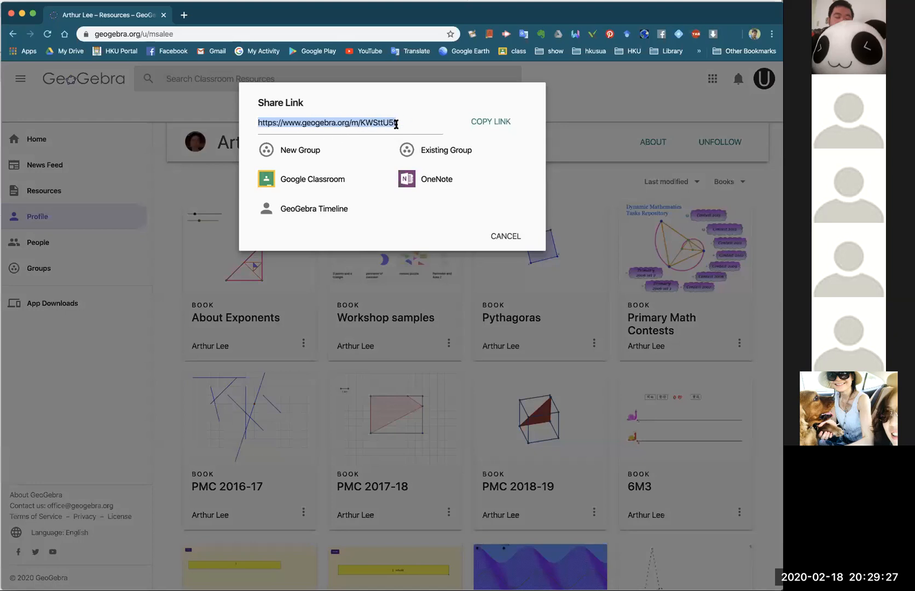
click(494, 123)
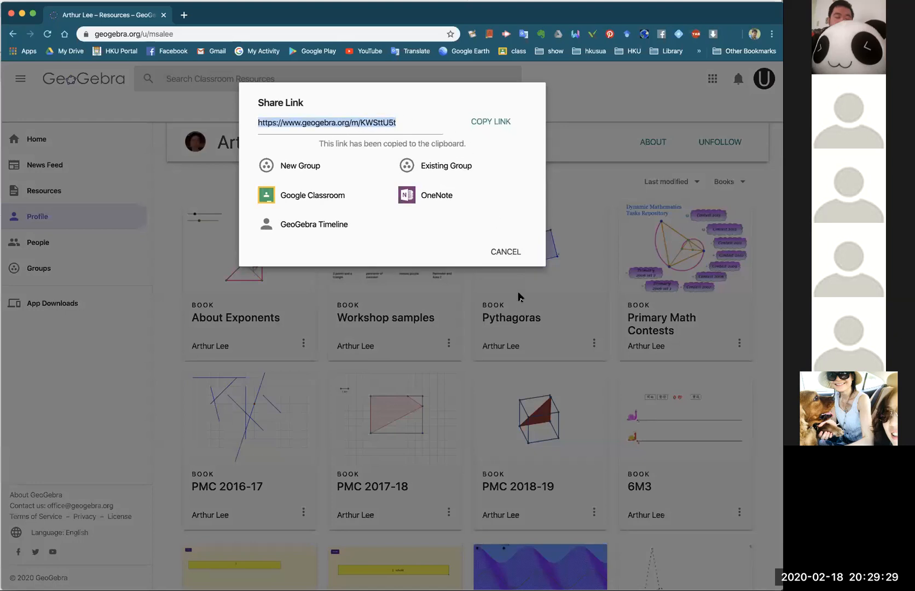
Close the sharing options and open the copied Workshop samples link in a new browser tab.
click(506, 252)
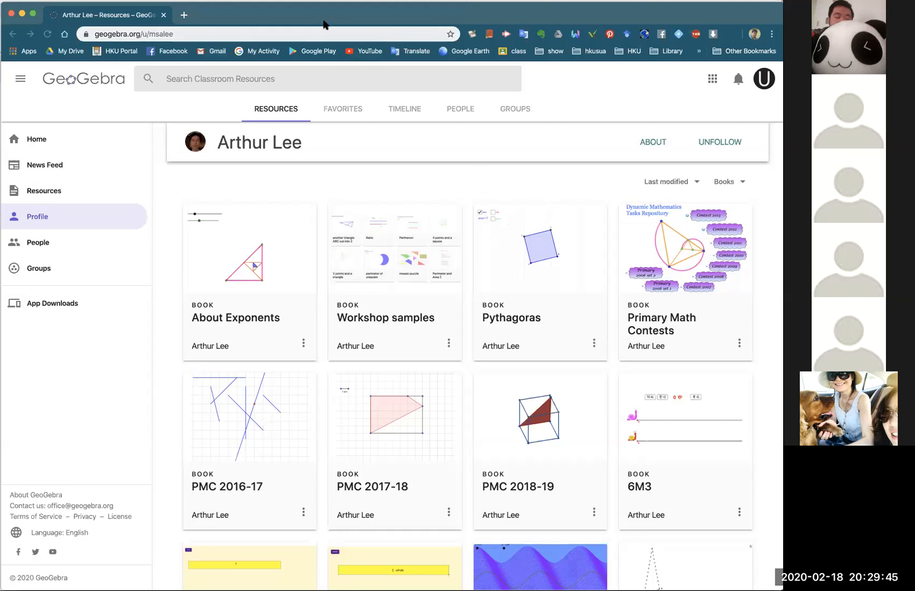
click(184, 15)
click(217, 33)
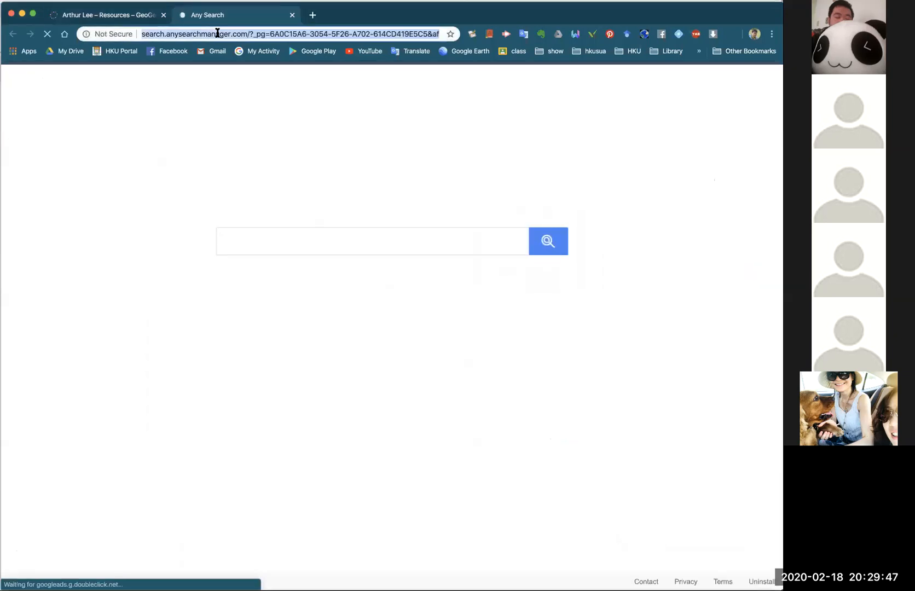
key(super+v)
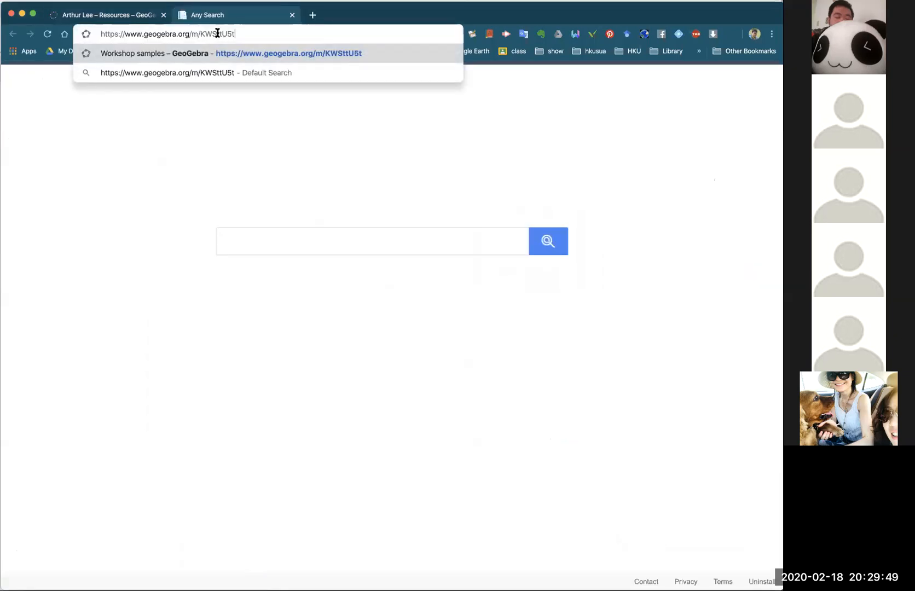
key(Return)
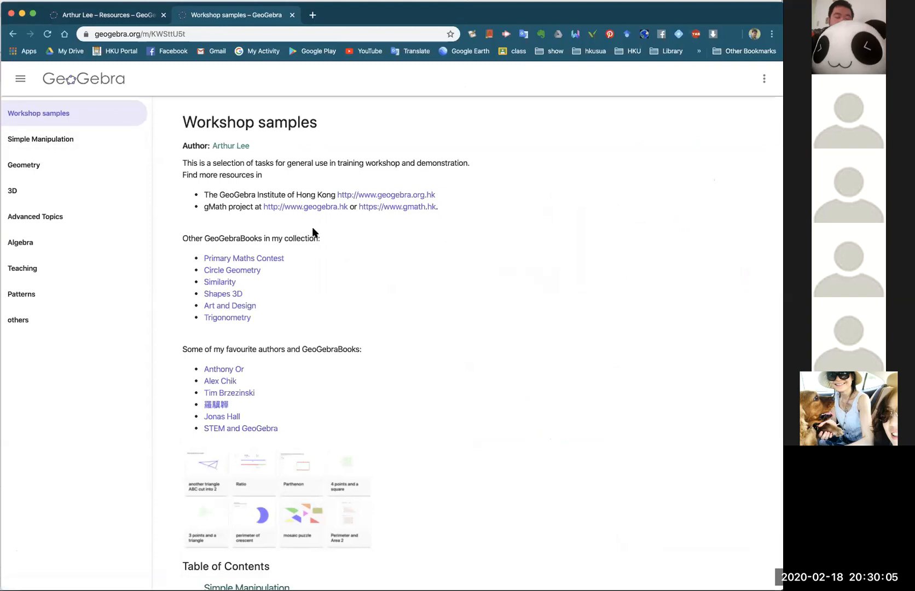
Start making an own copy of the Workshop samples book from its options.
click(762, 83)
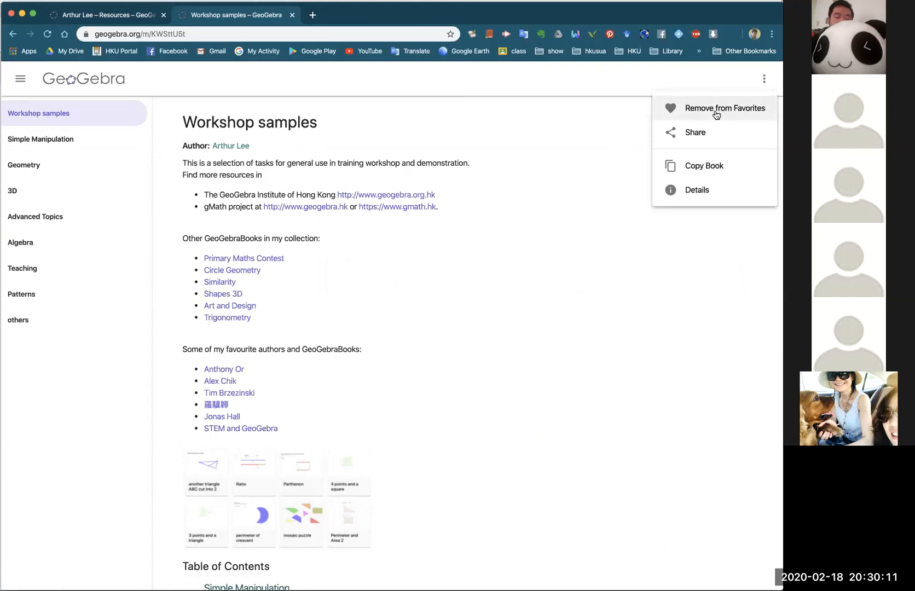
click(656, 286)
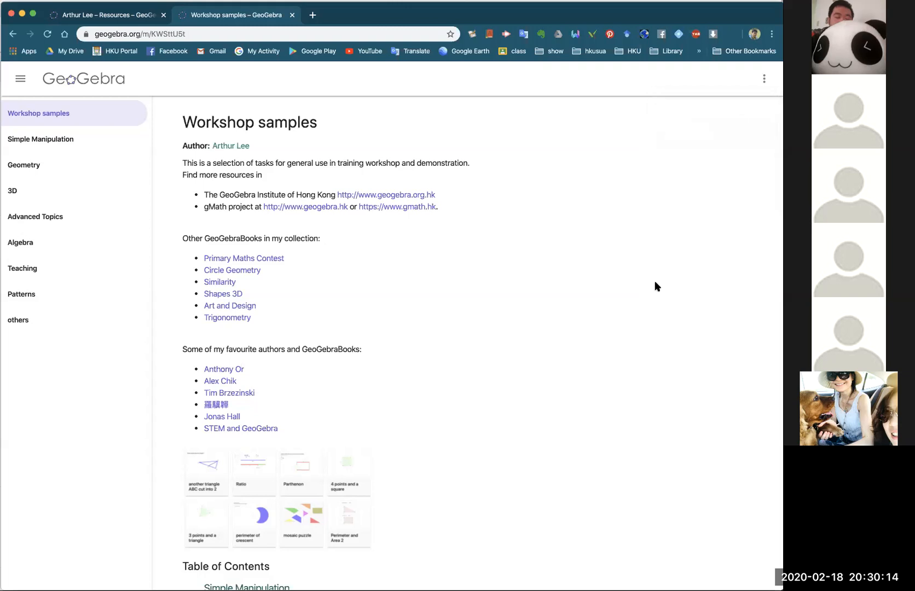
click(764, 78)
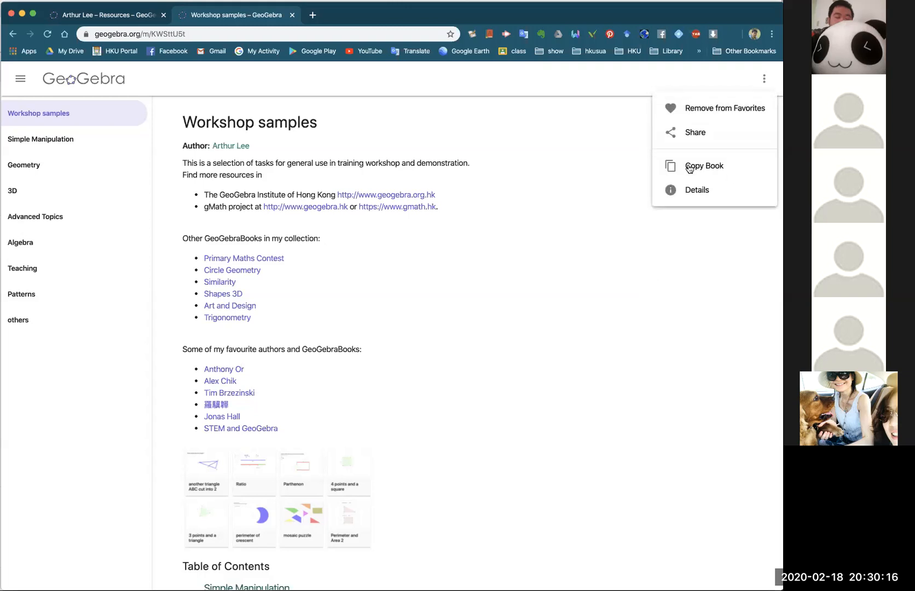
click(719, 170)
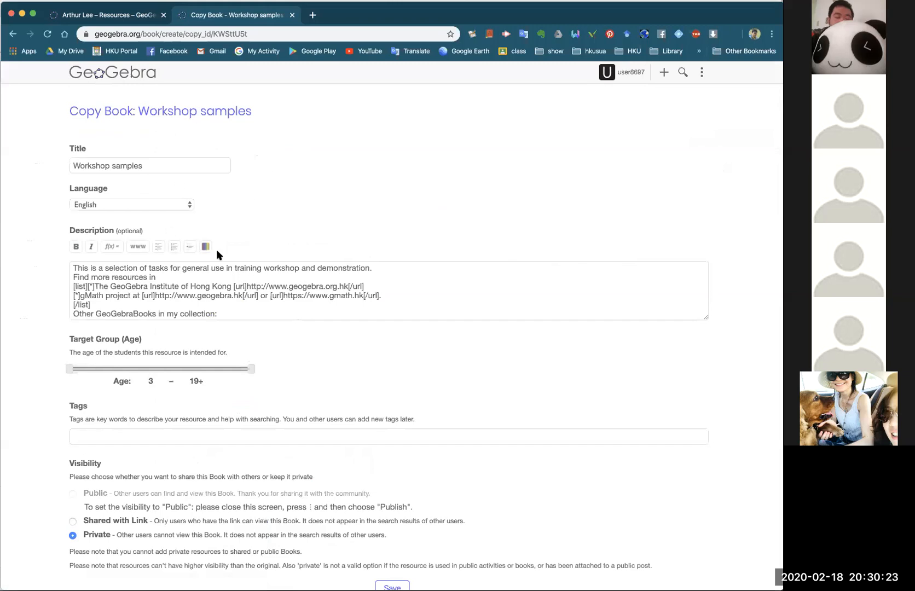
Review the copied book's settings, set its visibility to Shared with Link and save the copy.
scroll(235, 249, down, 3)
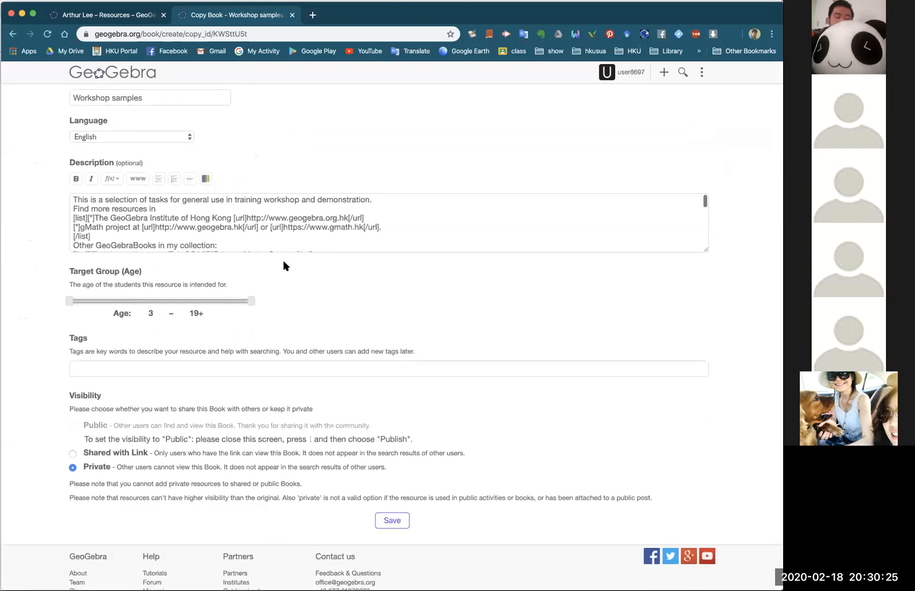
scroll(283, 262, down, 1)
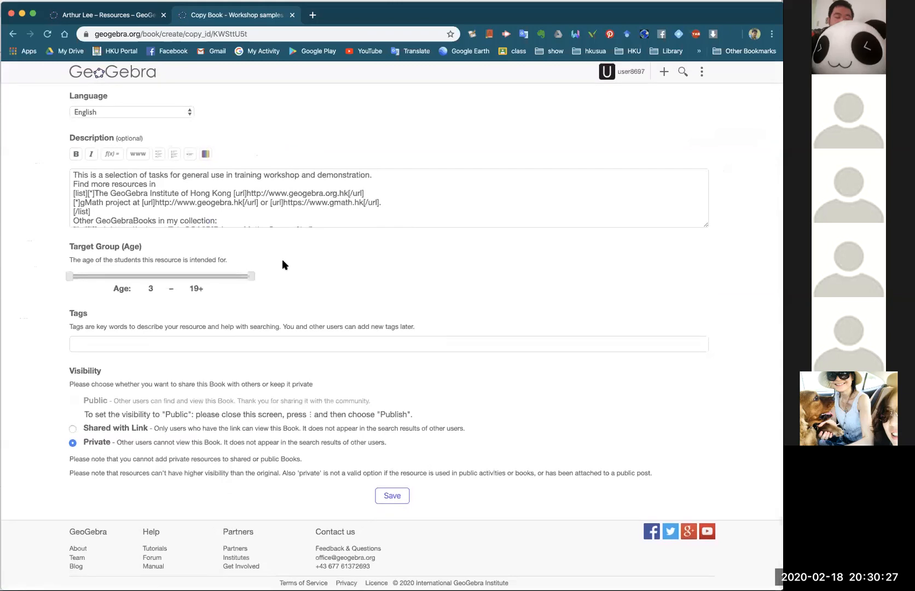
scroll(284, 265, up, 4)
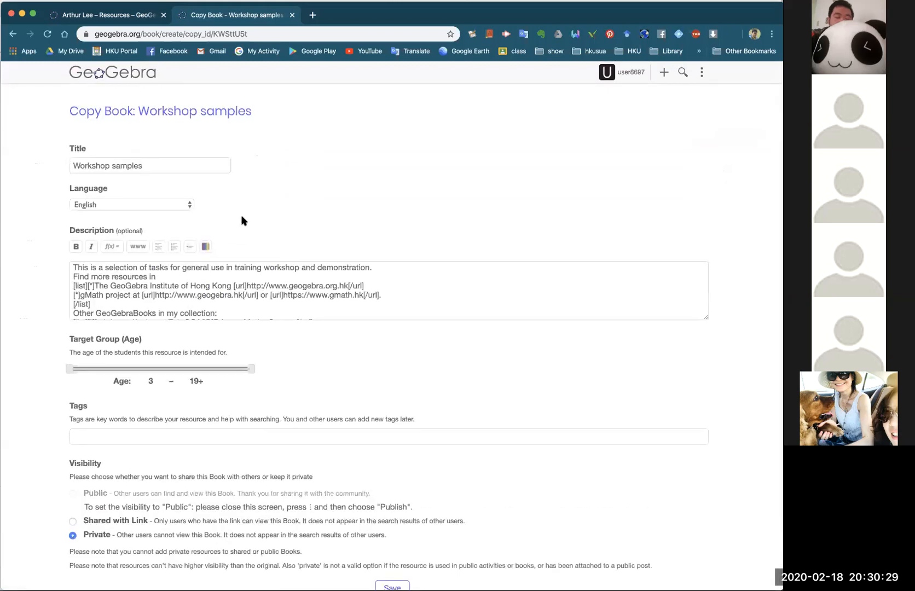
scroll(241, 219, down, 4)
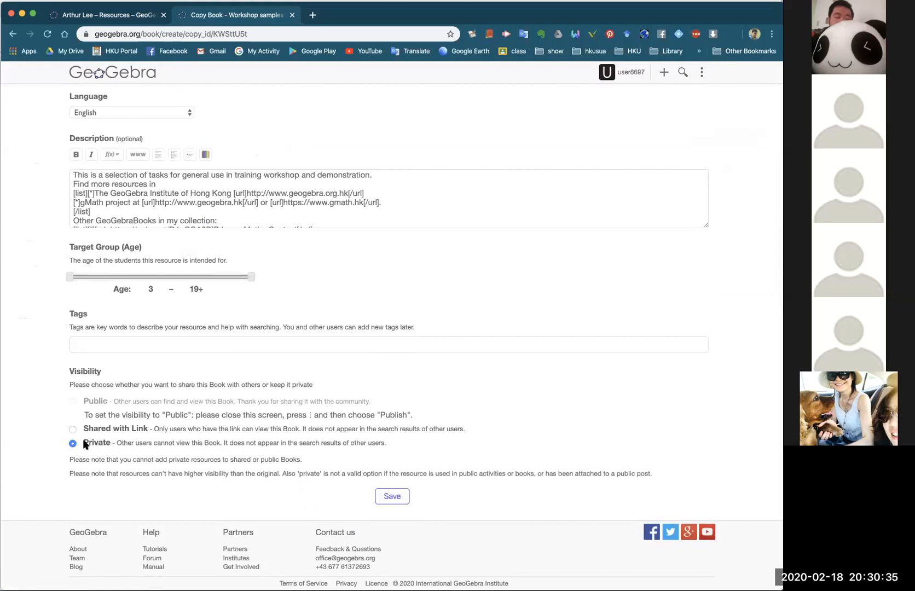
scroll(76, 427, up, 1)
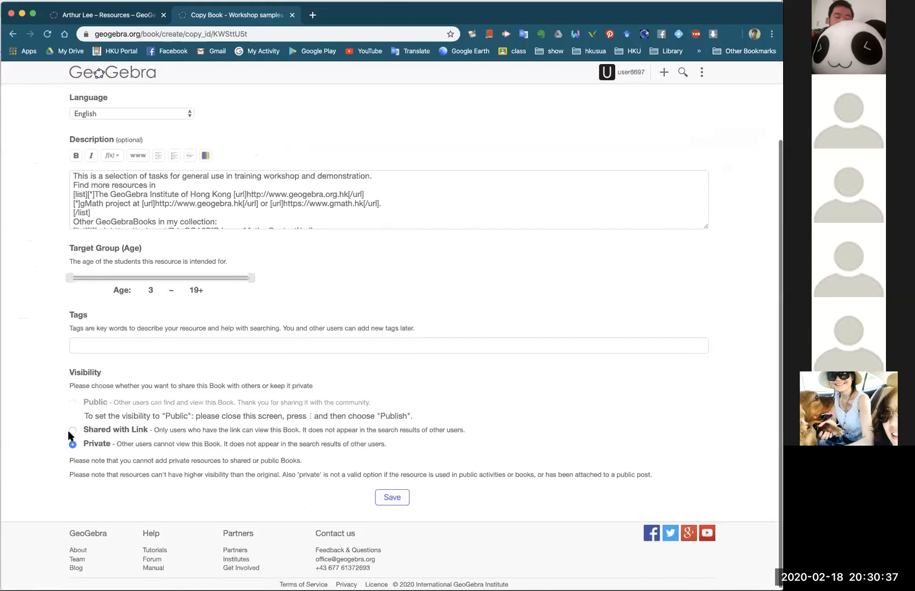
scroll(72, 432, down, 1)
click(73, 431)
click(393, 496)
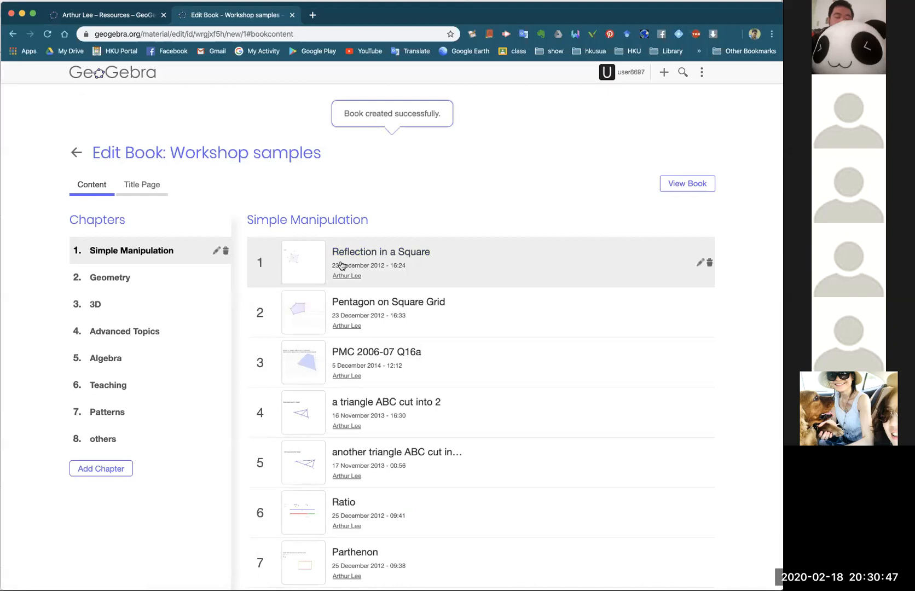
Look through the activities in the copied book's Simple Manipulation chapter.
scroll(351, 451, down, 4)
scroll(351, 451, down, 5)
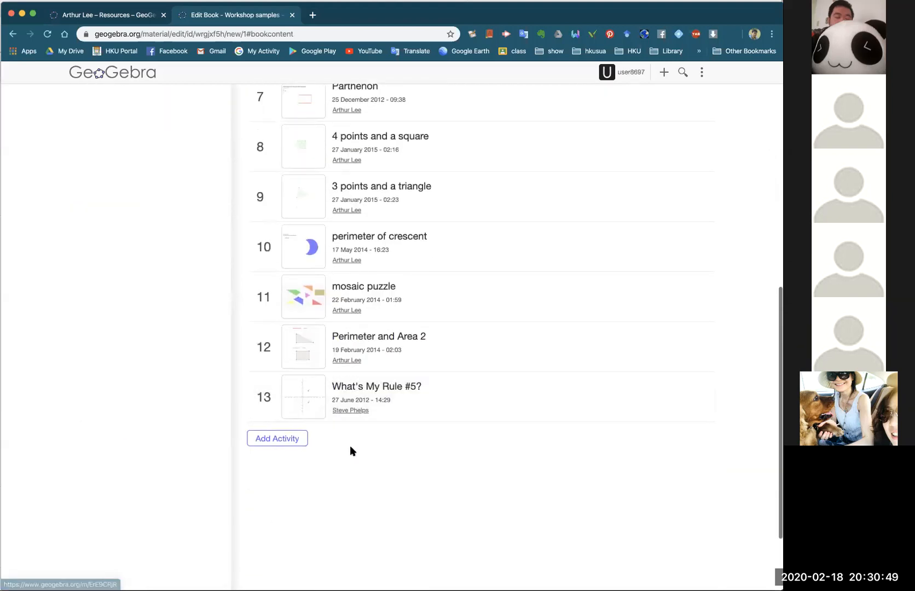
scroll(389, 449, up, 5)
scroll(389, 454, up, 5)
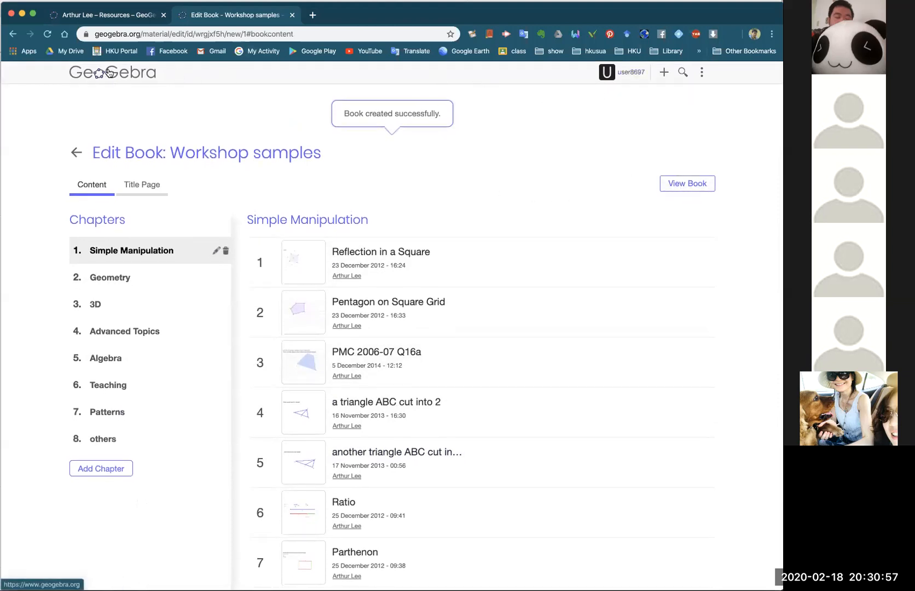
Go to the own profile by way of the home page and view its favourites and resources.
click(132, 73)
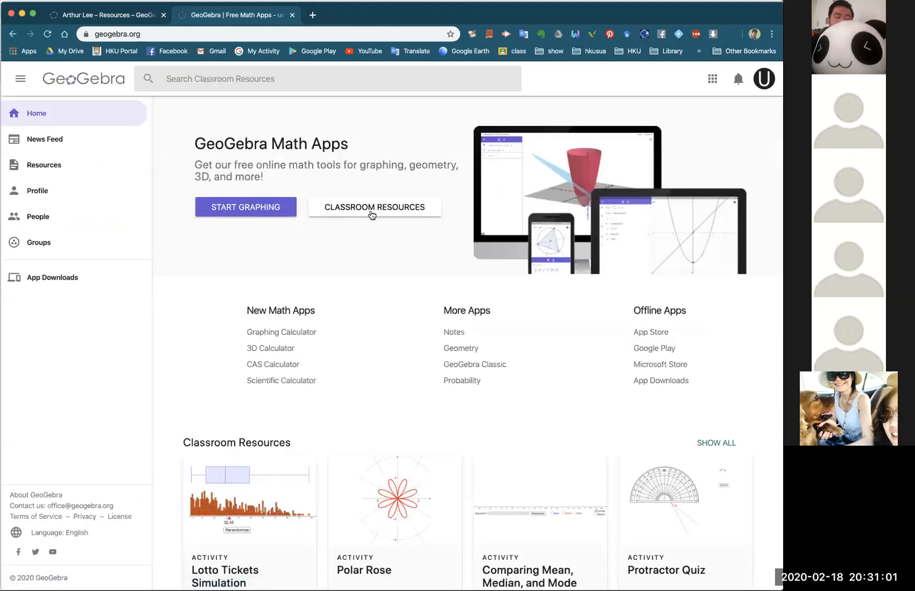
click(53, 190)
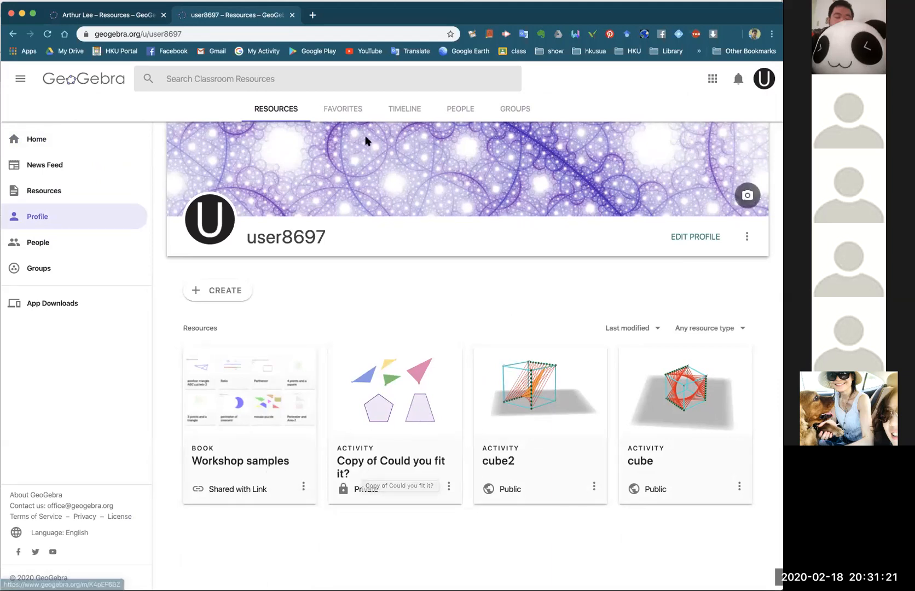
click(342, 108)
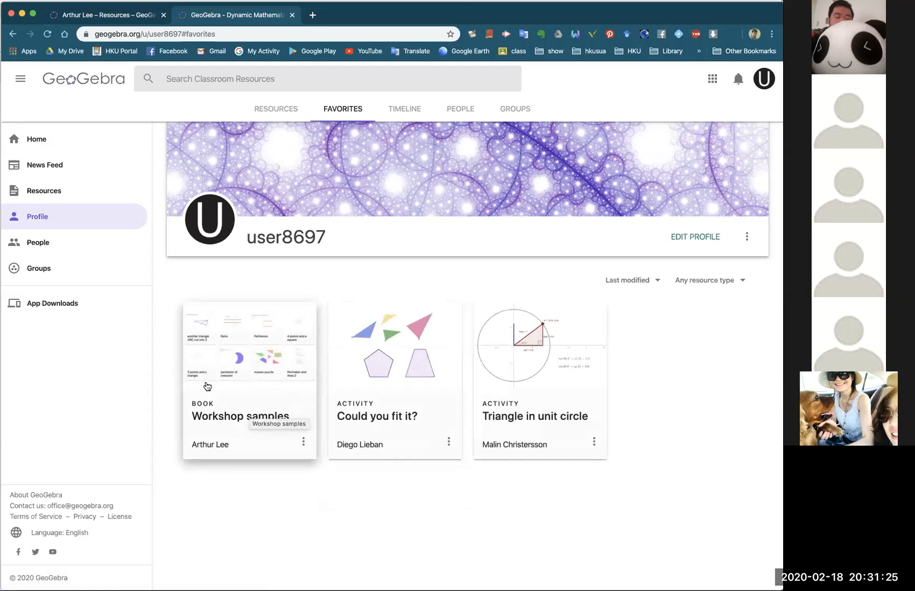
click(277, 111)
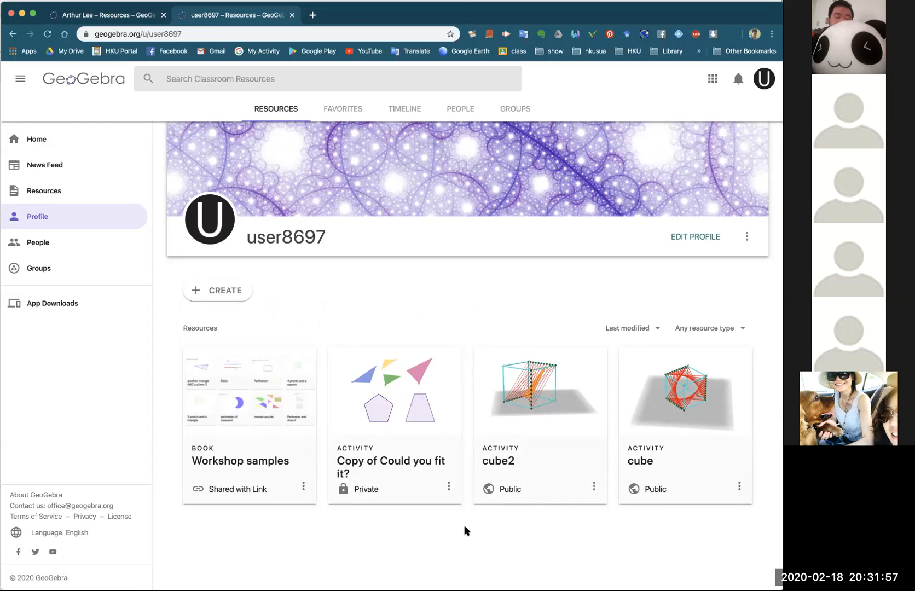
View the profile's resource creation options, then revisit the home page's Classroom Resources and return to the profile.
click(234, 299)
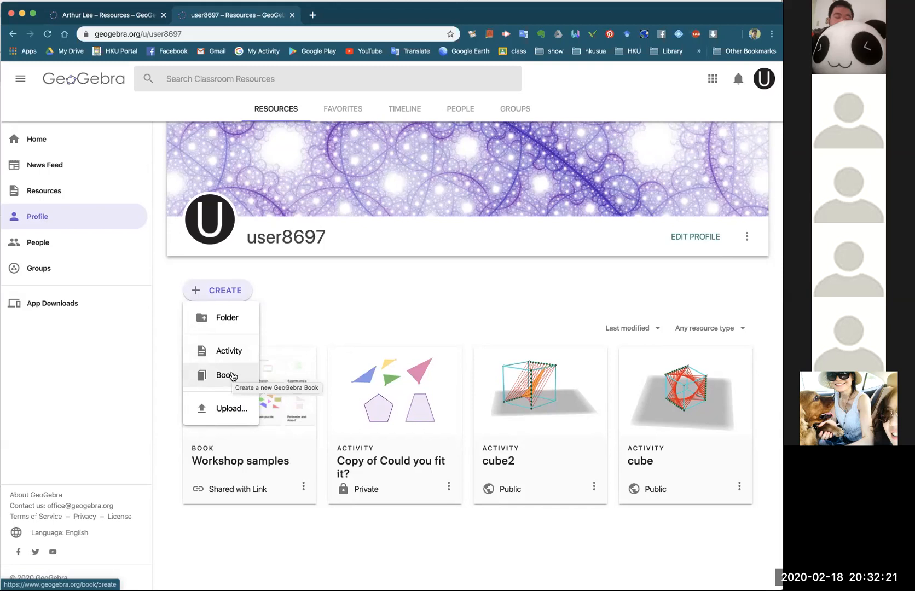
click(345, 300)
click(44, 149)
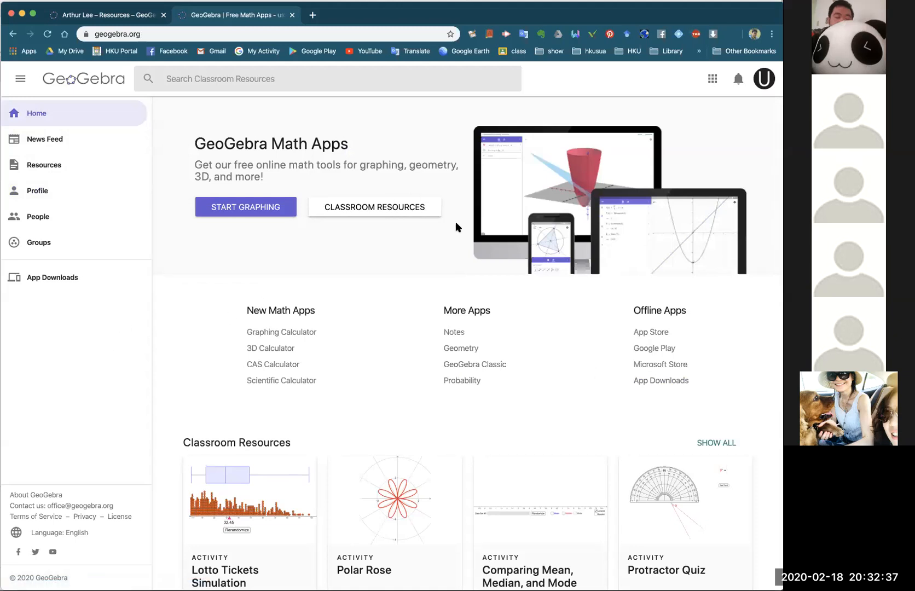
click(401, 210)
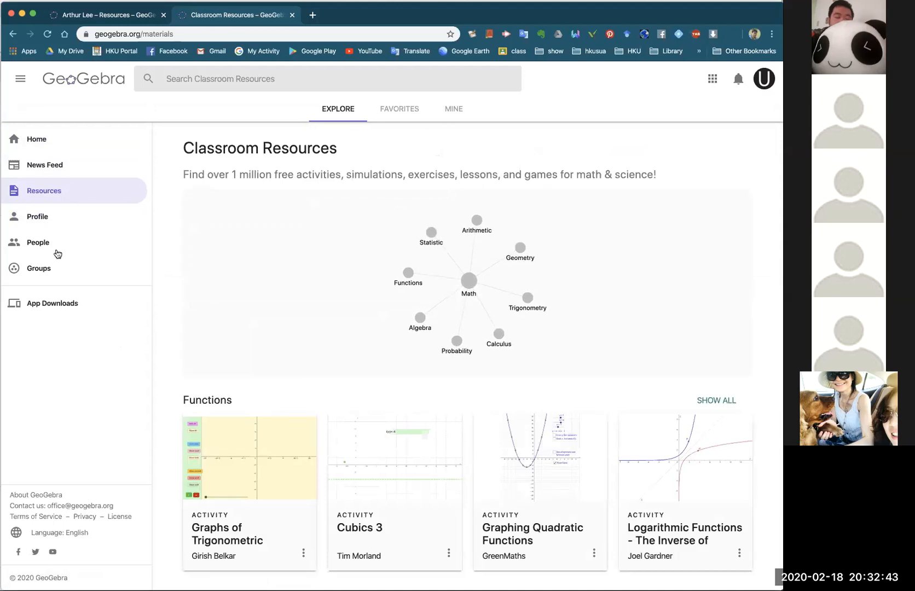
click(33, 214)
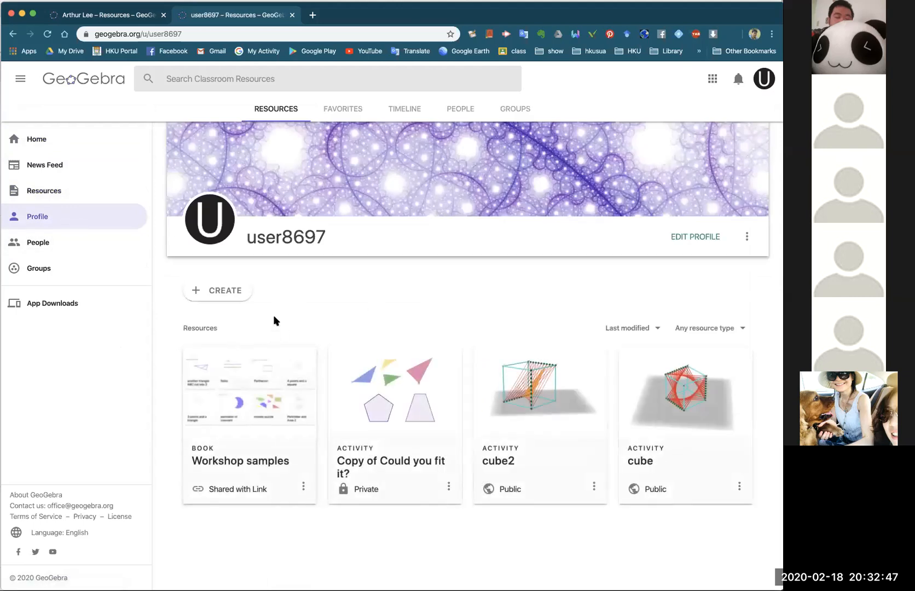
Start a new book from the profile and title it "something interesting".
click(233, 291)
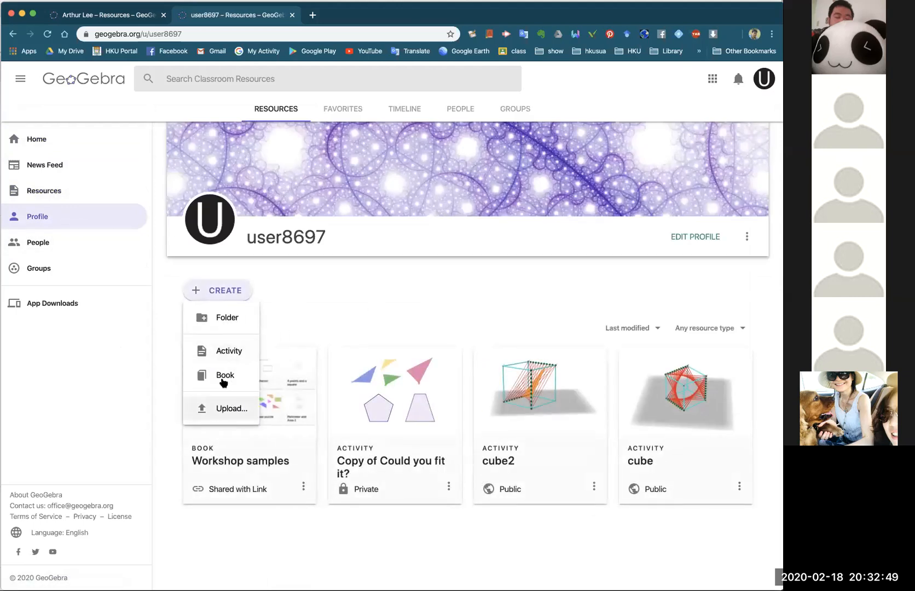
click(251, 380)
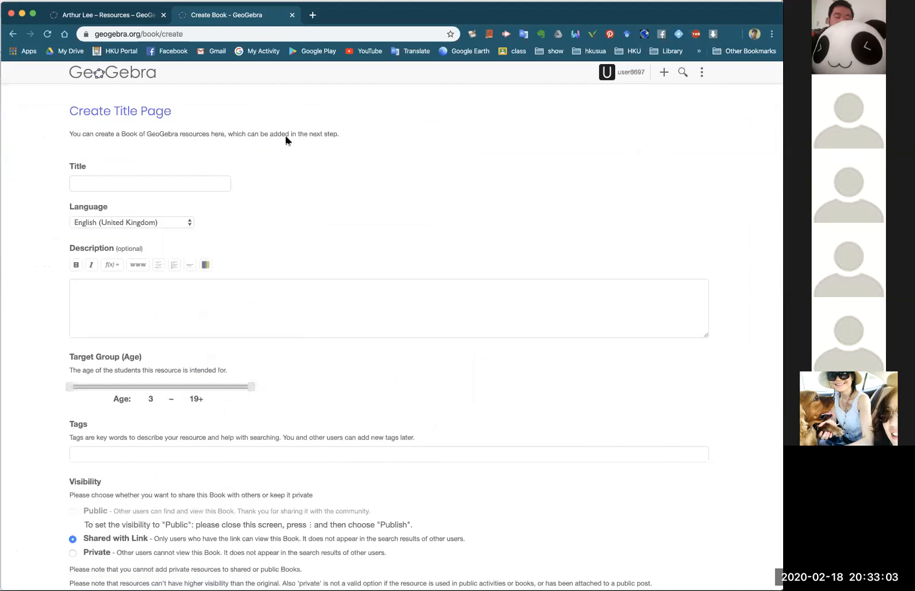
scroll(273, 189, down, 1)
click(183, 156)
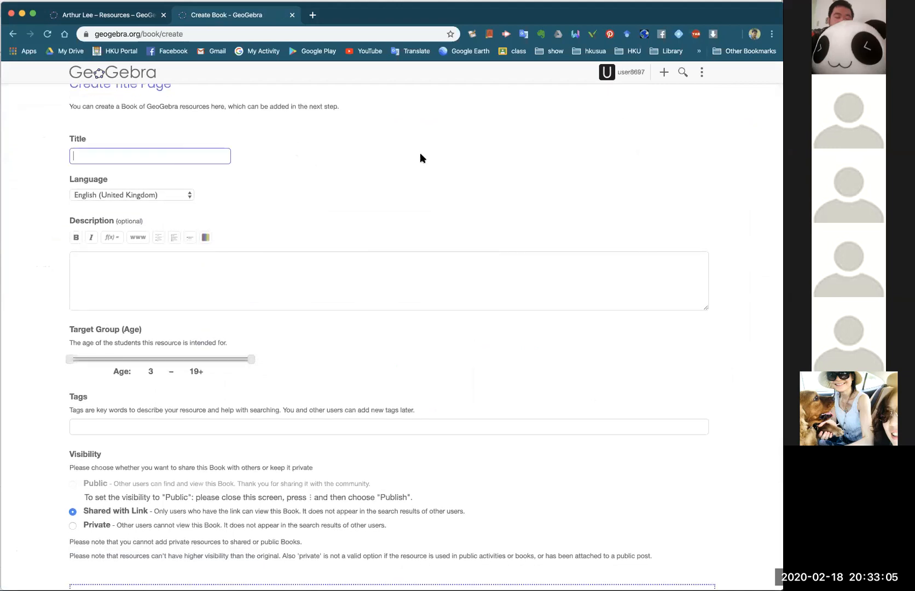
text(something interesting)
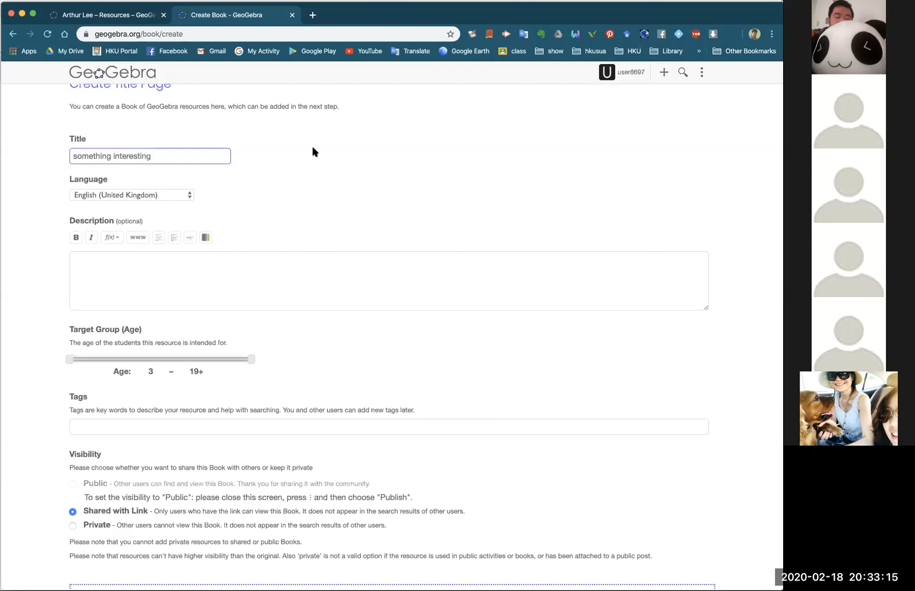
key(Tab)
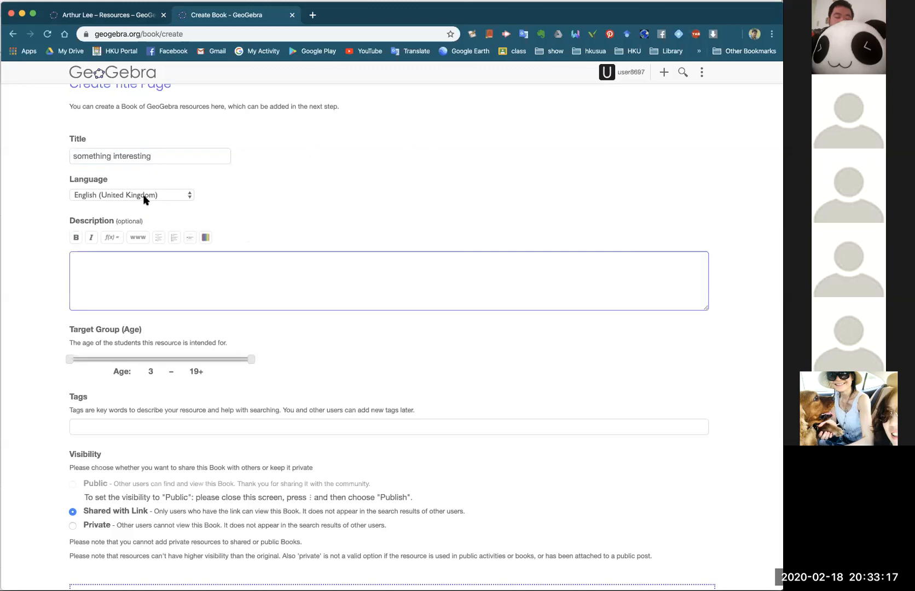
Look over the new book's remaining settings, add the tag "interesting" and save the book.
scroll(252, 210, down, 2)
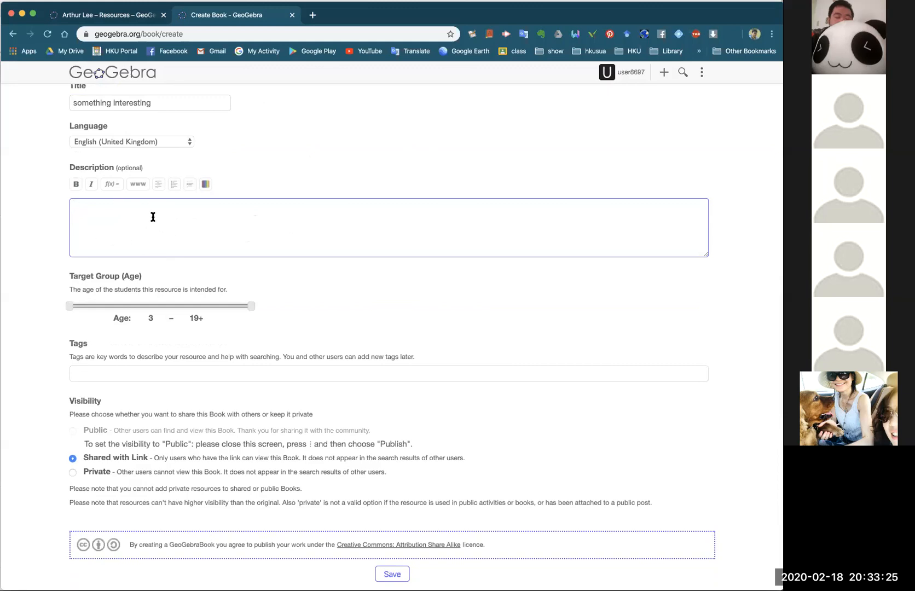
scroll(311, 287, down, 3)
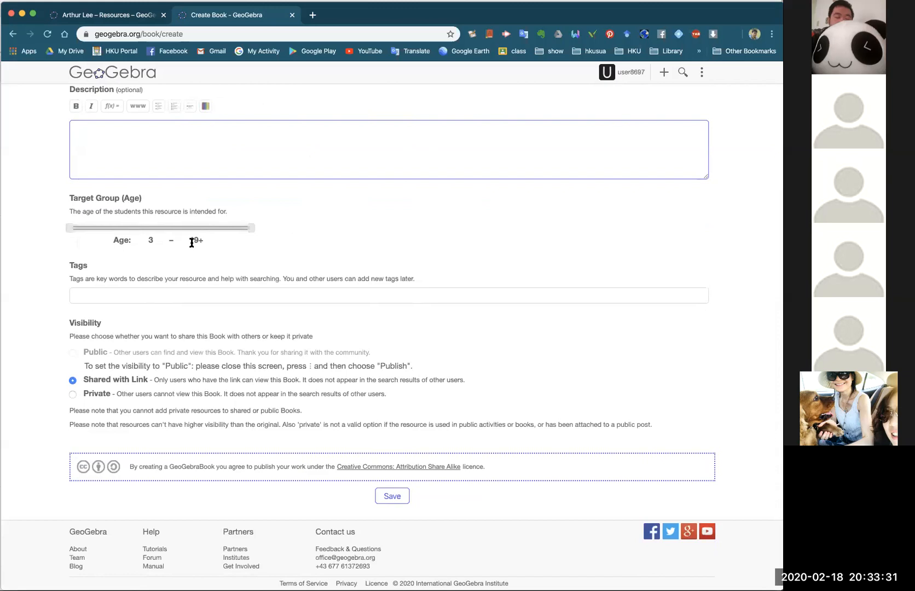
click(107, 297)
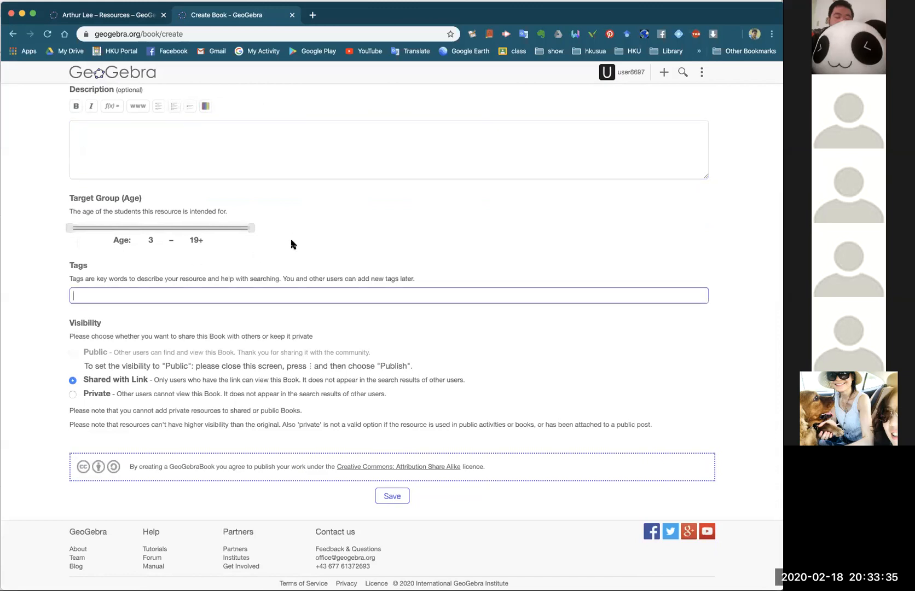
text(interesting)
click(168, 324)
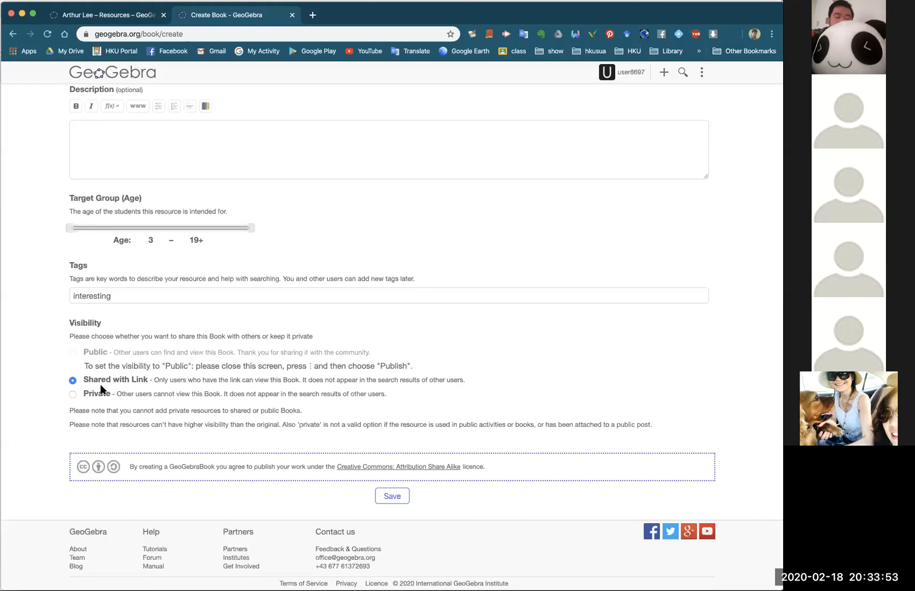
click(391, 496)
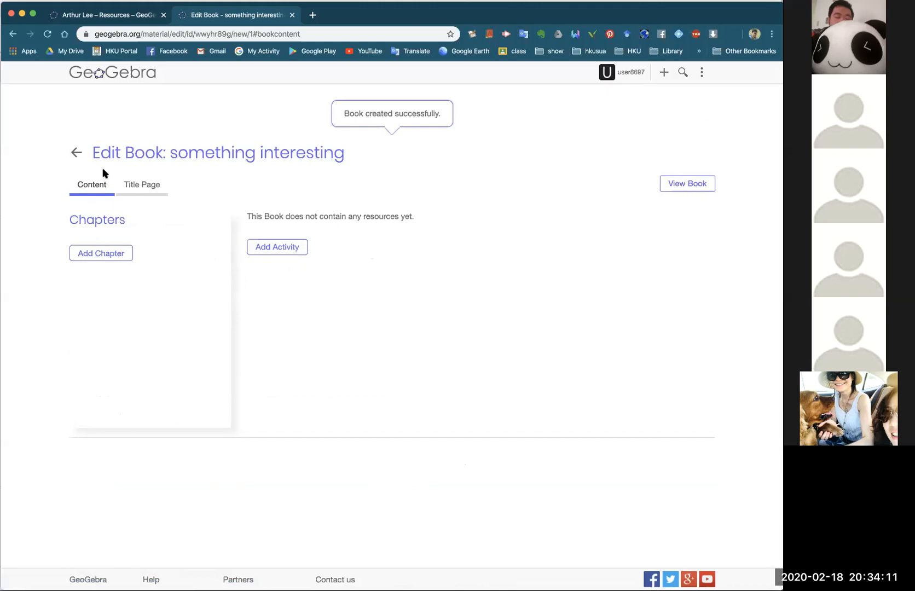
Review the book's title page settings, then return to its content and browse the resources offered for adding as an activity.
click(141, 189)
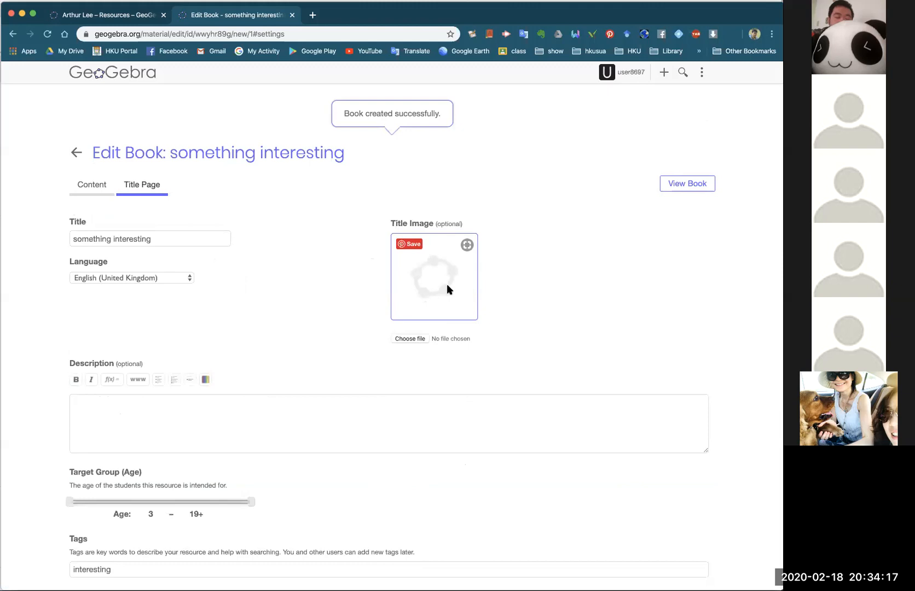
click(91, 186)
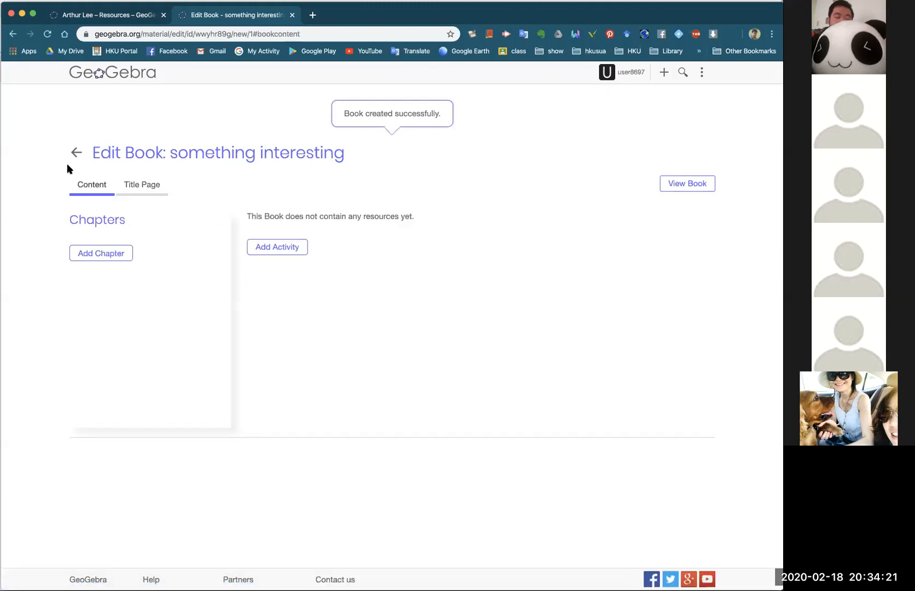
click(284, 251)
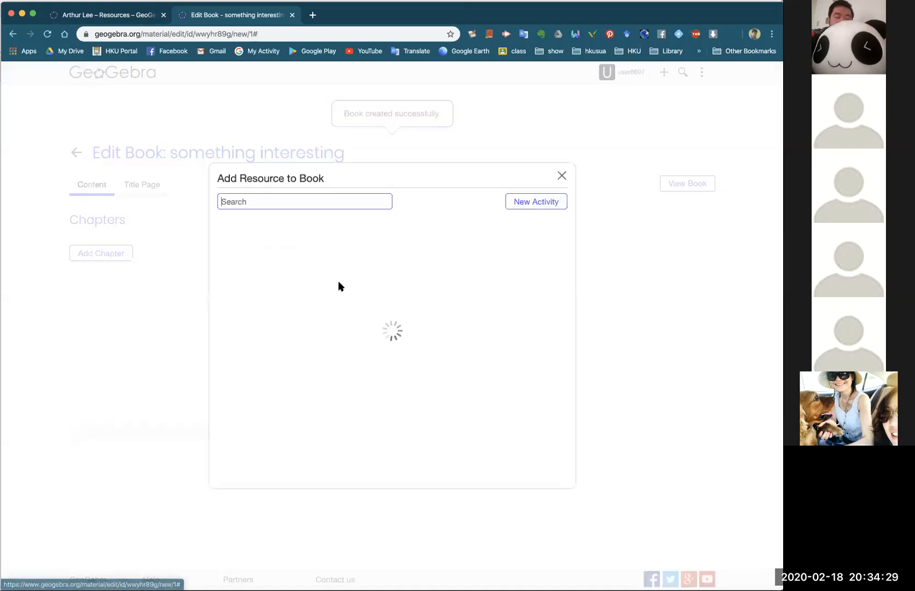
scroll(411, 326, down, 3)
scroll(412, 326, down, 6)
scroll(411, 325, up, 8)
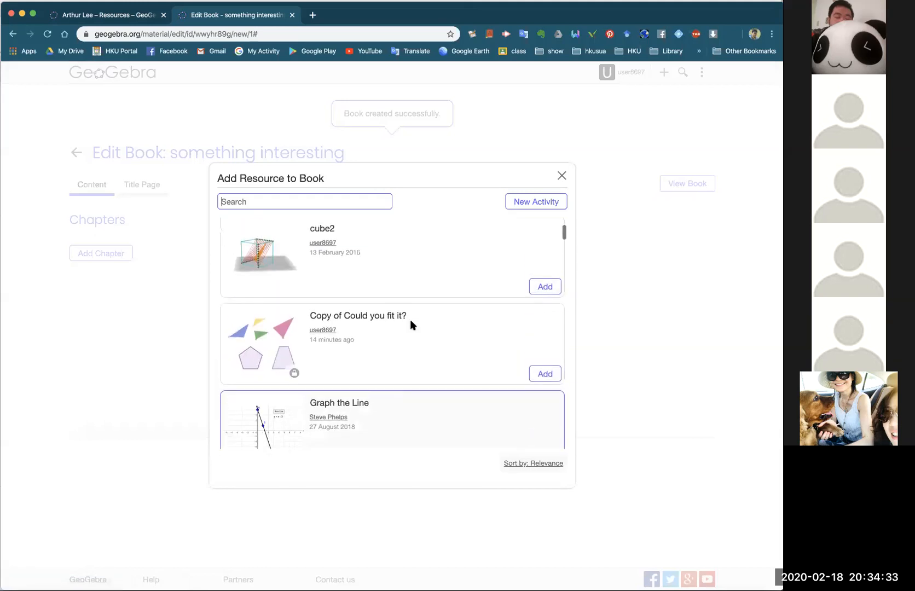
scroll(399, 320, down, 3)
scroll(396, 323, down, 3)
scroll(396, 323, up, 10)
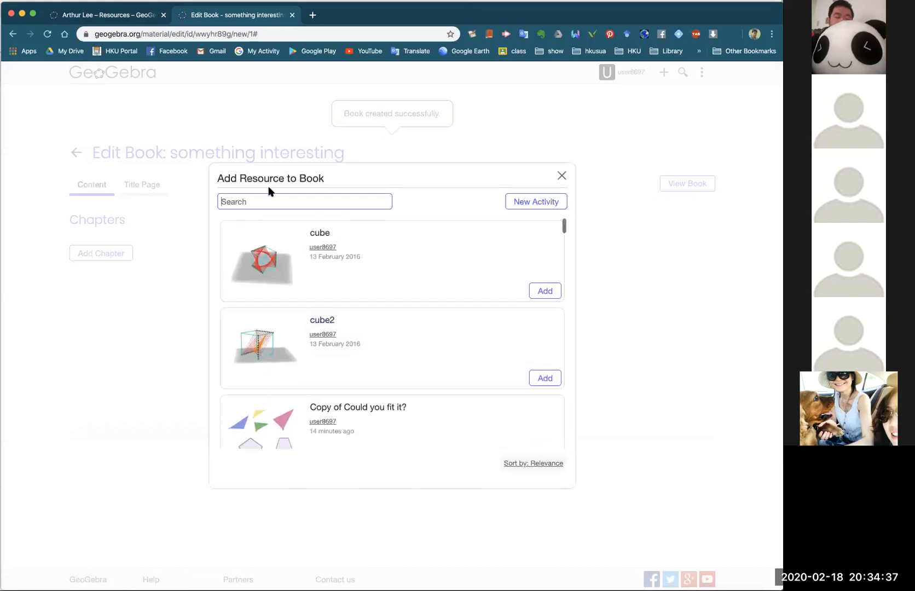
Search the resources that can be added to the book for "trigonometry".
click(270, 200)
text(t)
text(rigo)
key(BackSpace)
text(go)
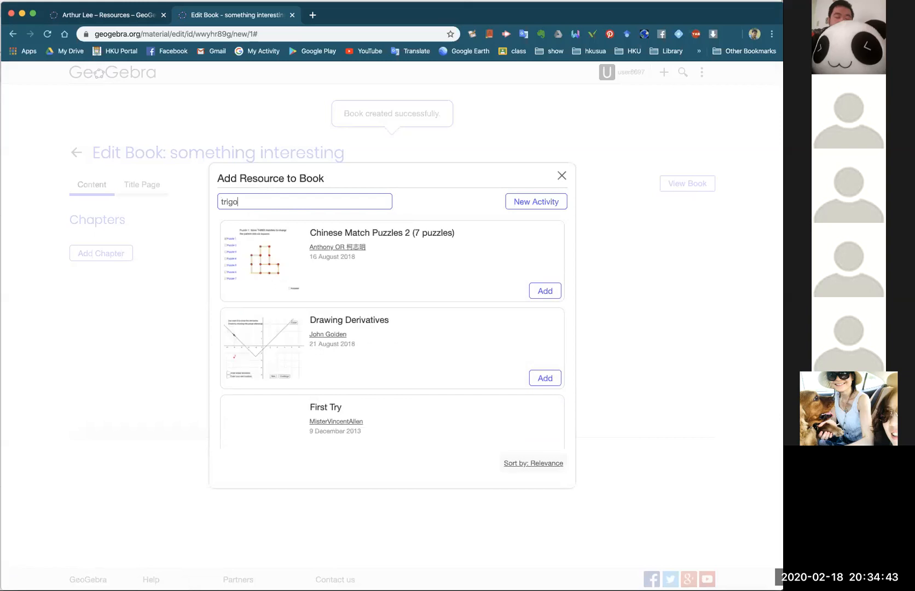
text(nometry)
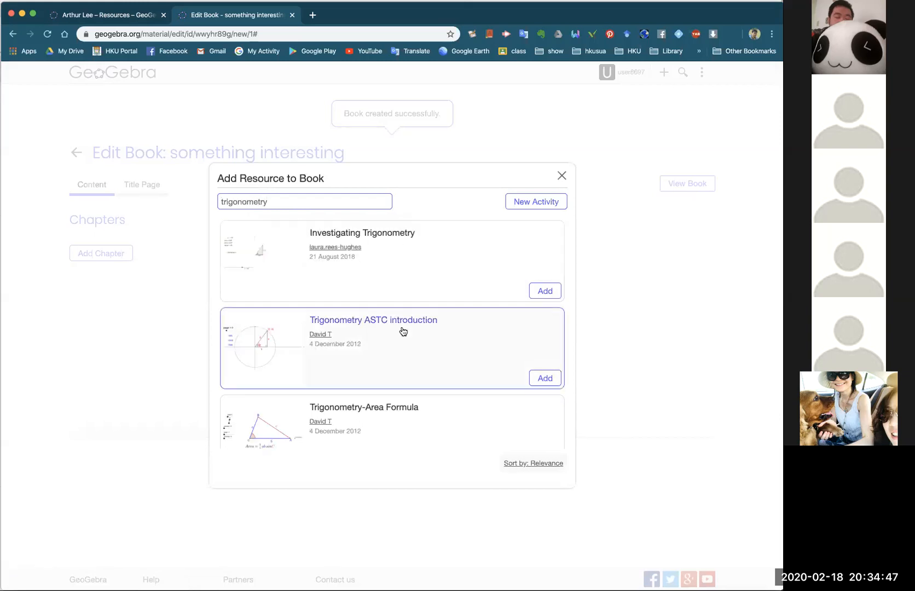
Browse the trigonometry results, preview the "Right Triangle Trigonometry: Intro" activity and return to the book editor.
scroll(403, 383, down, 5)
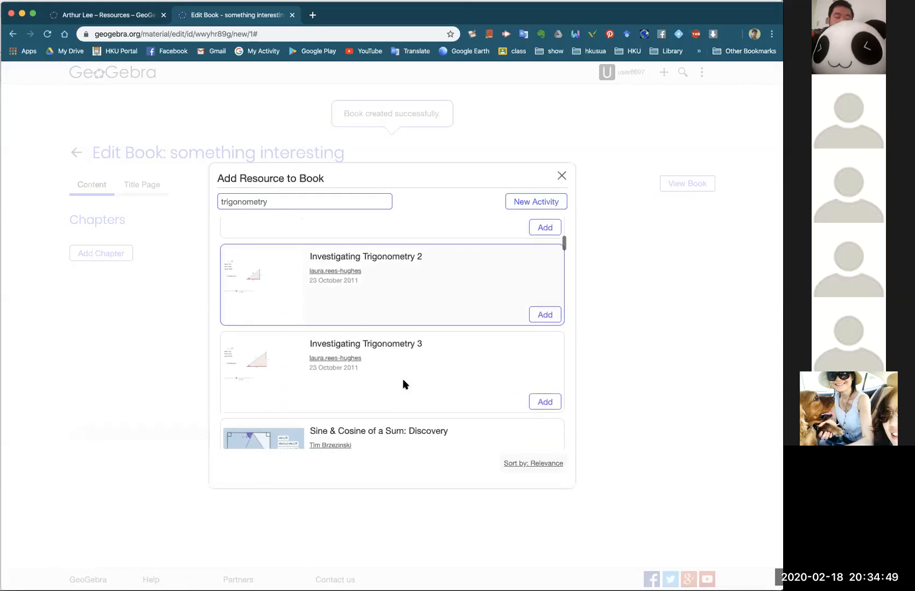
scroll(403, 383, down, 4)
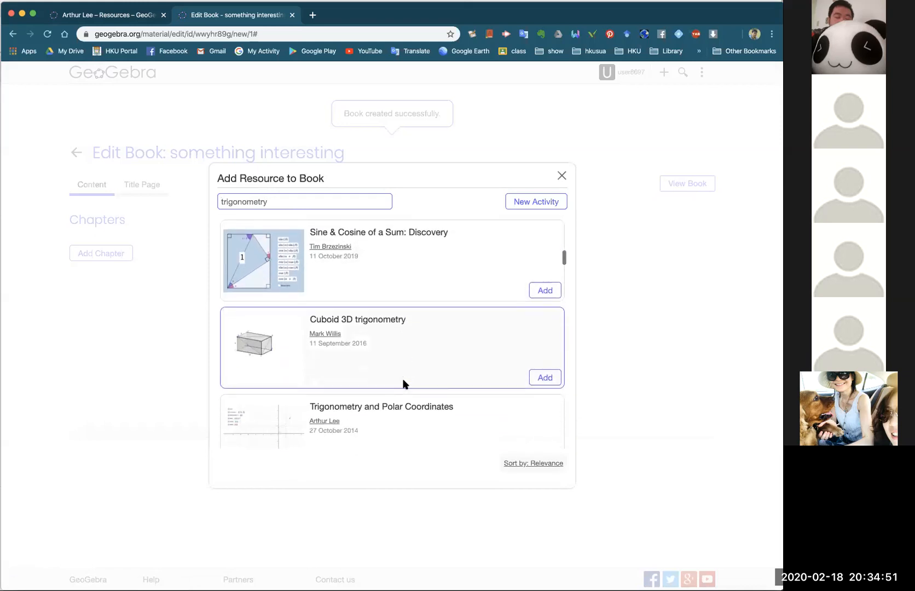
scroll(403, 383, down, 4)
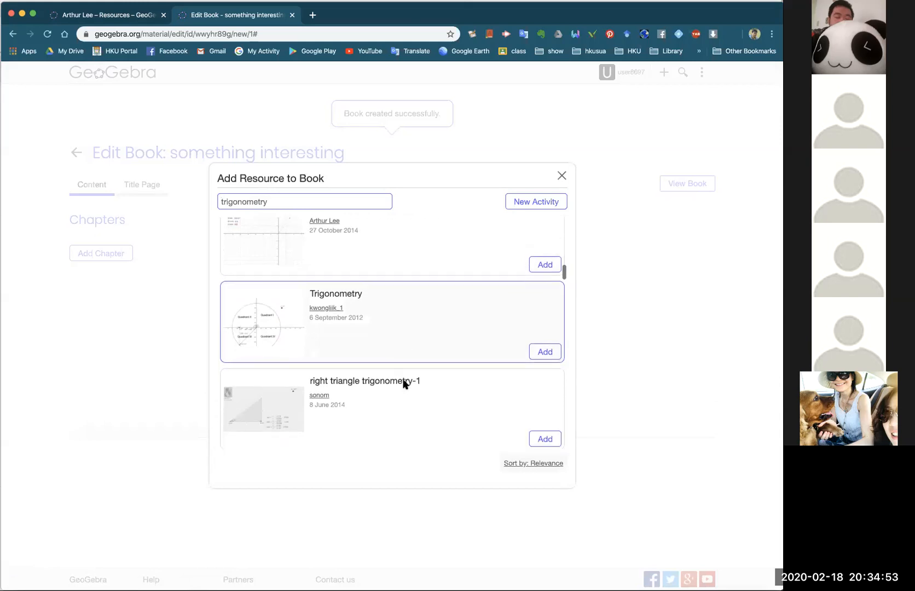
scroll(403, 383, down, 2)
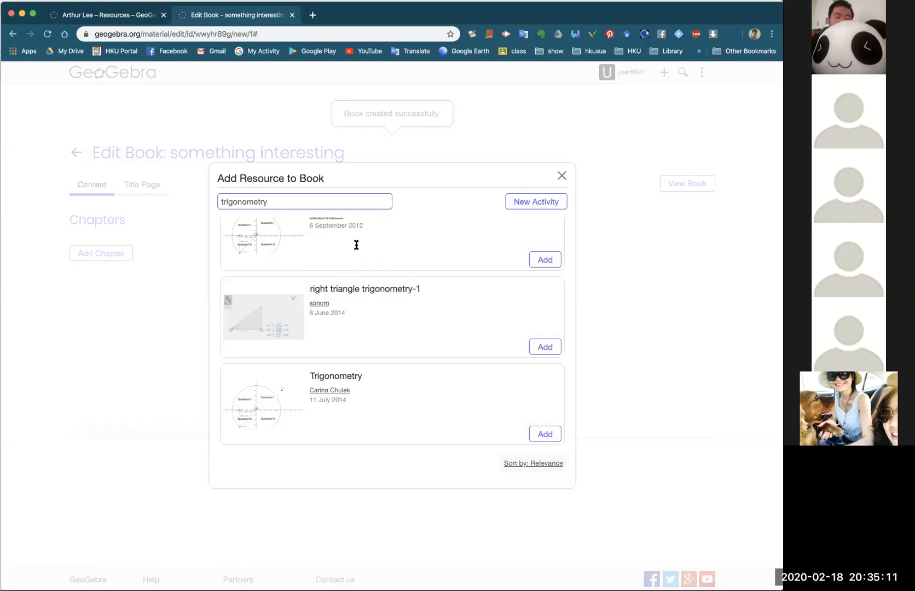
scroll(376, 318, down, 3)
scroll(375, 372, down, 2)
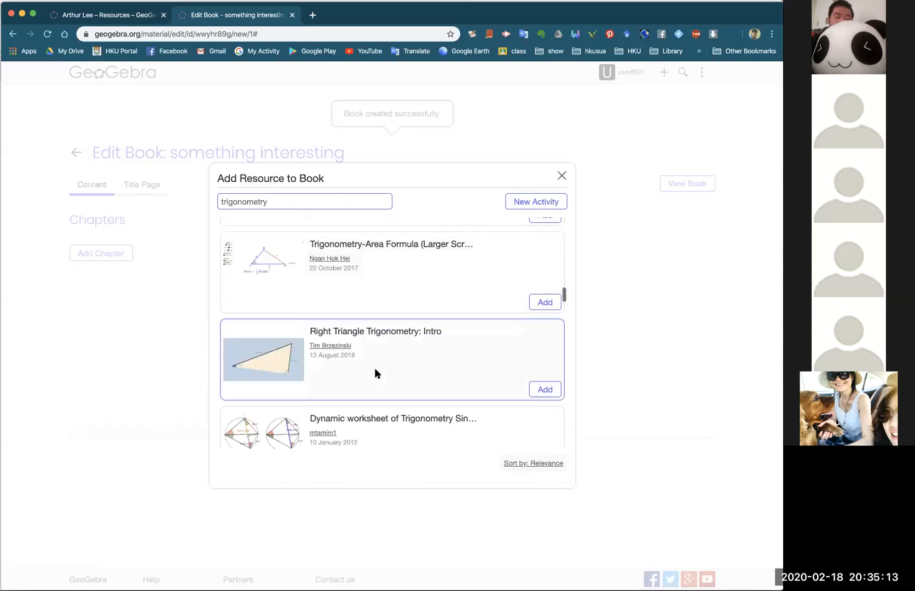
scroll(375, 373, down, 2)
scroll(374, 372, up, 1)
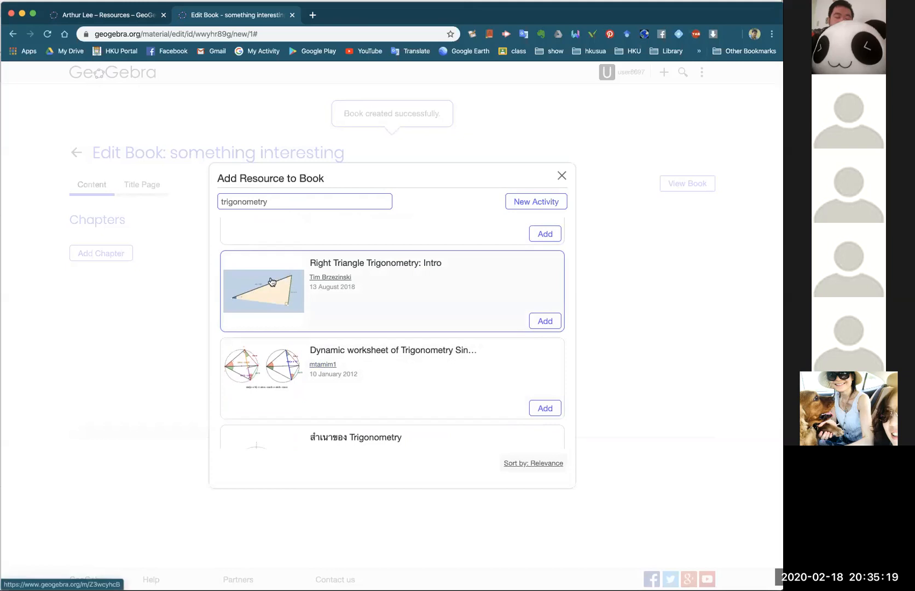
click(260, 291)
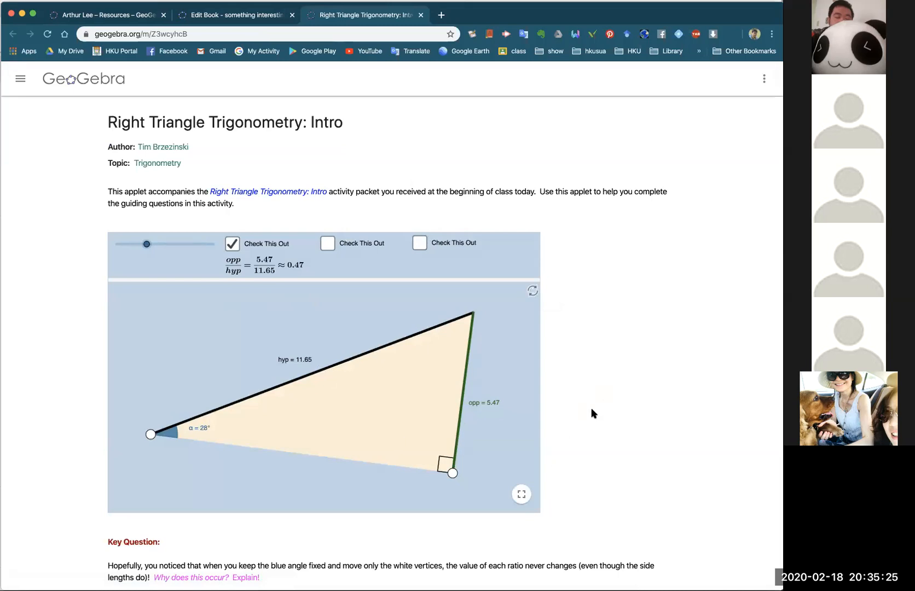
click(236, 15)
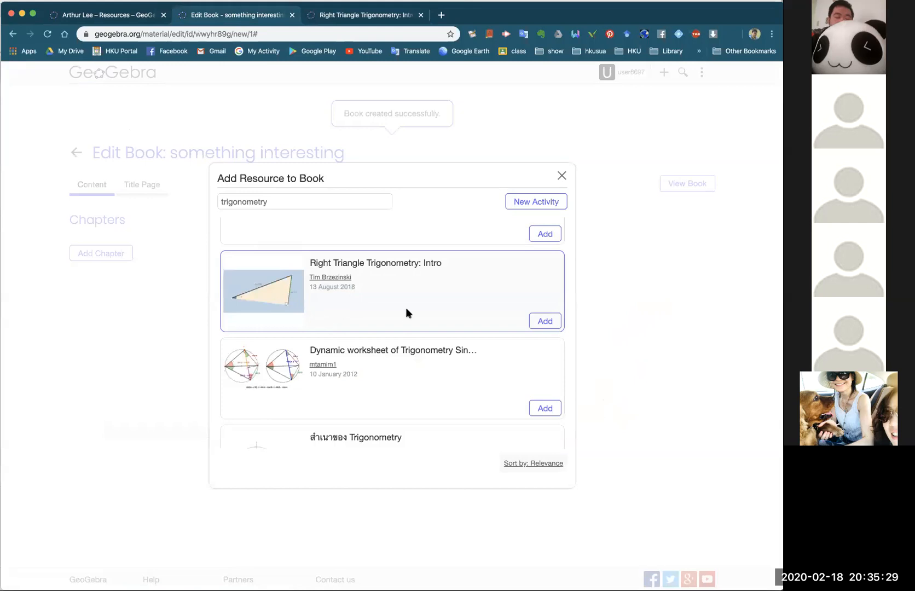
Add "Right Triangle Trigonometry: Intro" to the book and close the activity's preview page.
click(544, 322)
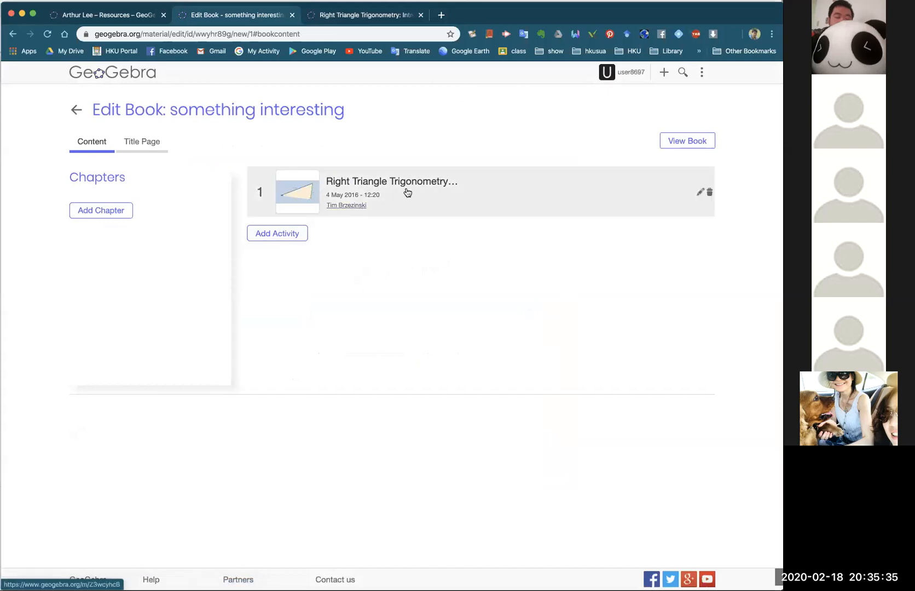
click(372, 16)
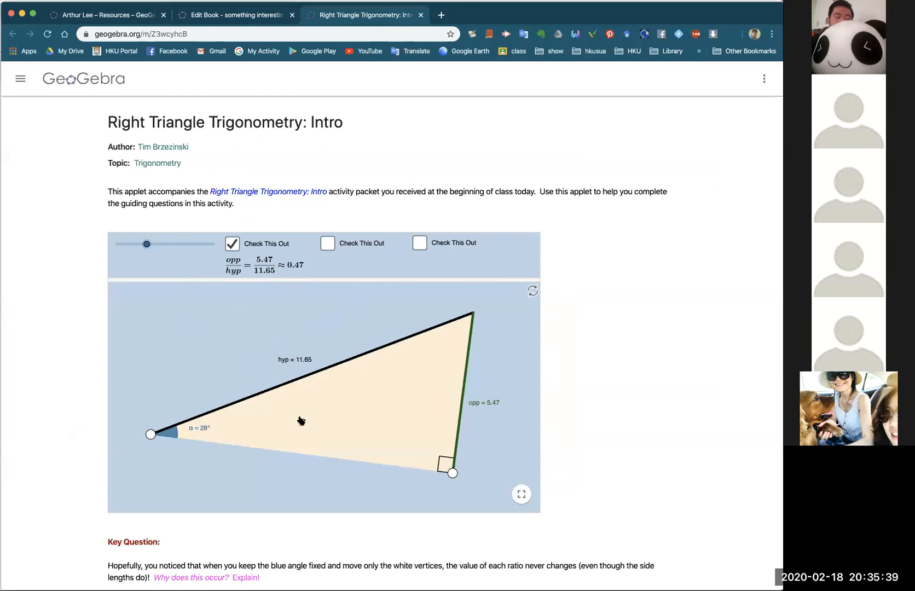
click(421, 15)
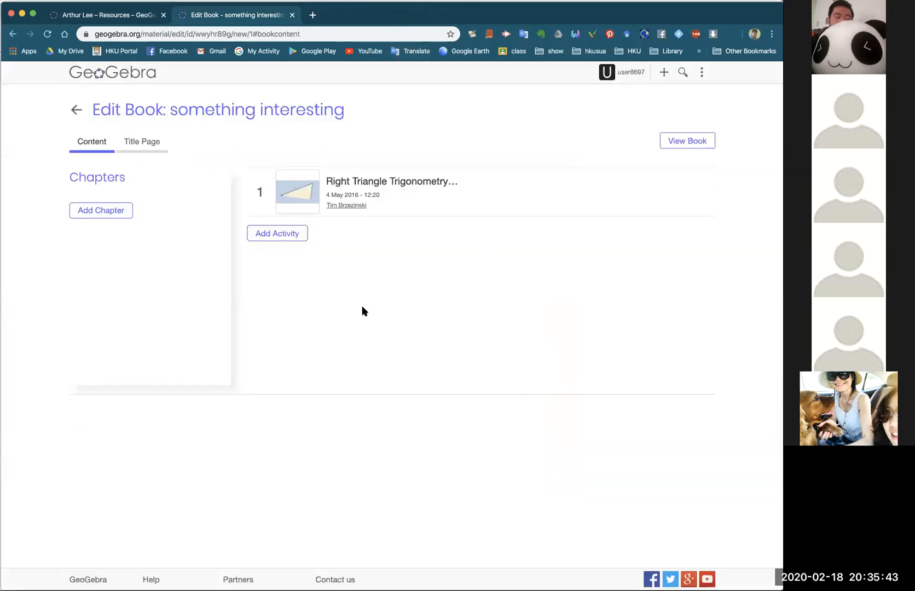
Search for "tetrahedron" and add the "Nets of Tetrahedron" activity to the book.
click(285, 235)
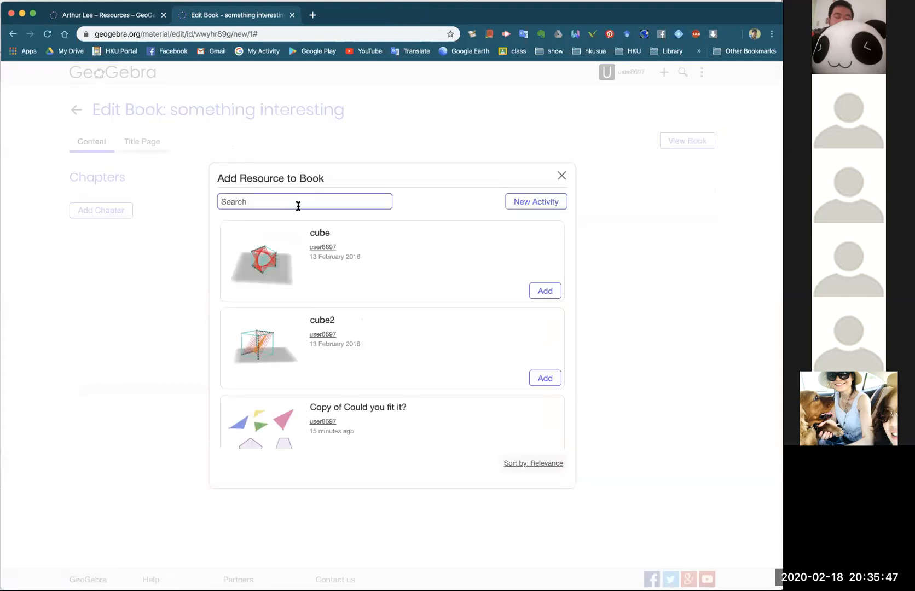
text(tetrahedron)
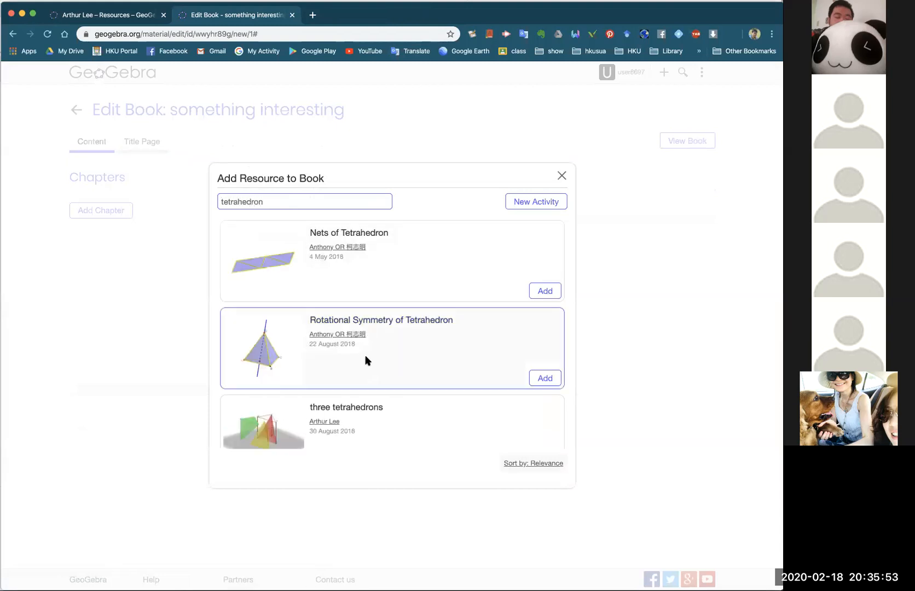
scroll(368, 359, down, 2)
scroll(374, 359, up, 2)
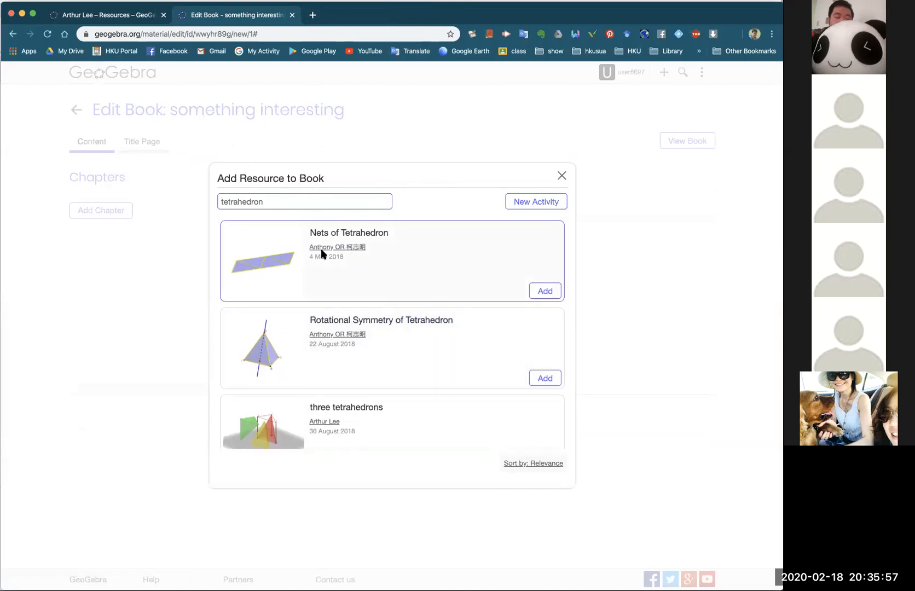
click(545, 290)
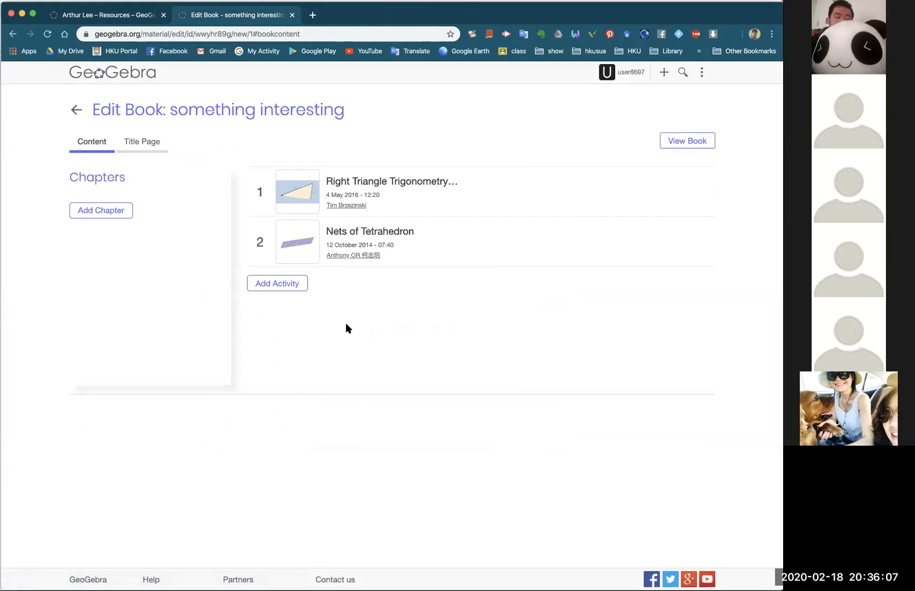
Search for "differentiation" and add the "Gradient function differentiation" activity to the book.
scroll(345, 324, down, 1)
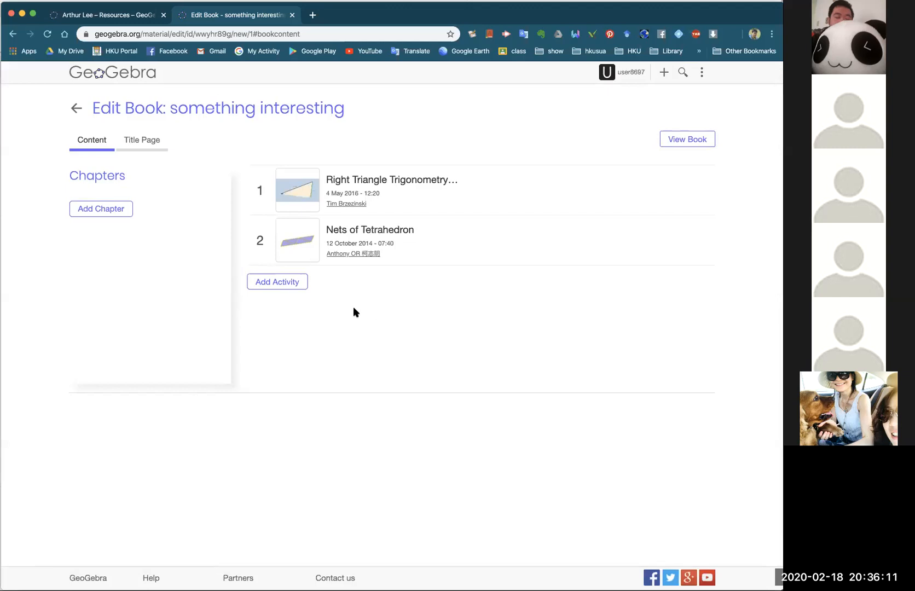
click(296, 281)
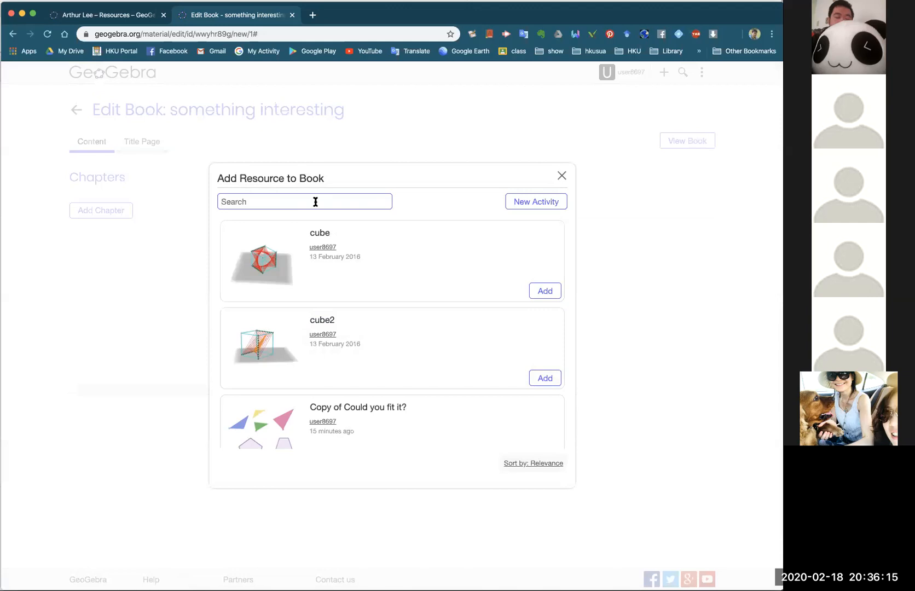
text(differentitaio)
key(BackSpace)
key(BackSpace)
key(BackSpace)
key(BackSpace)
key(BackSpace)
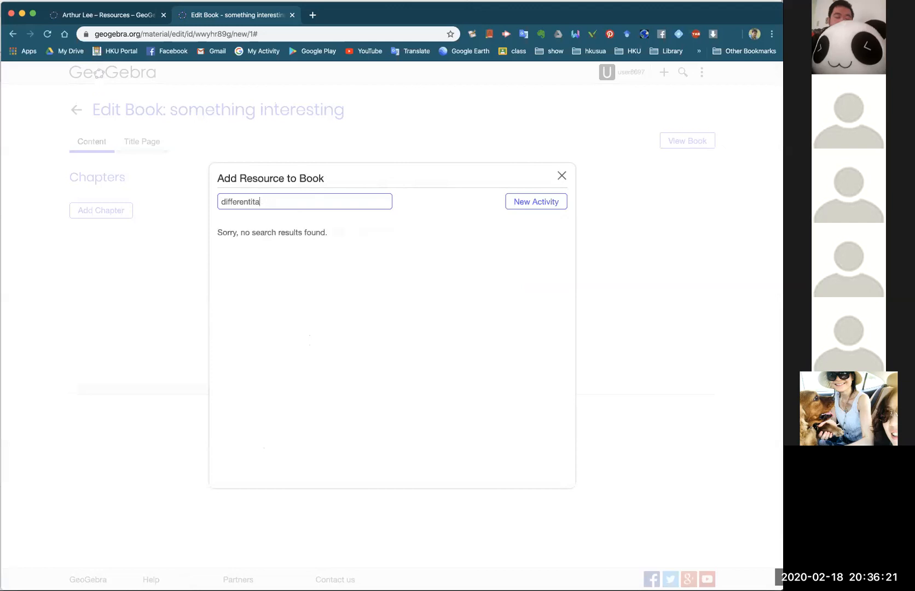
text(ation)
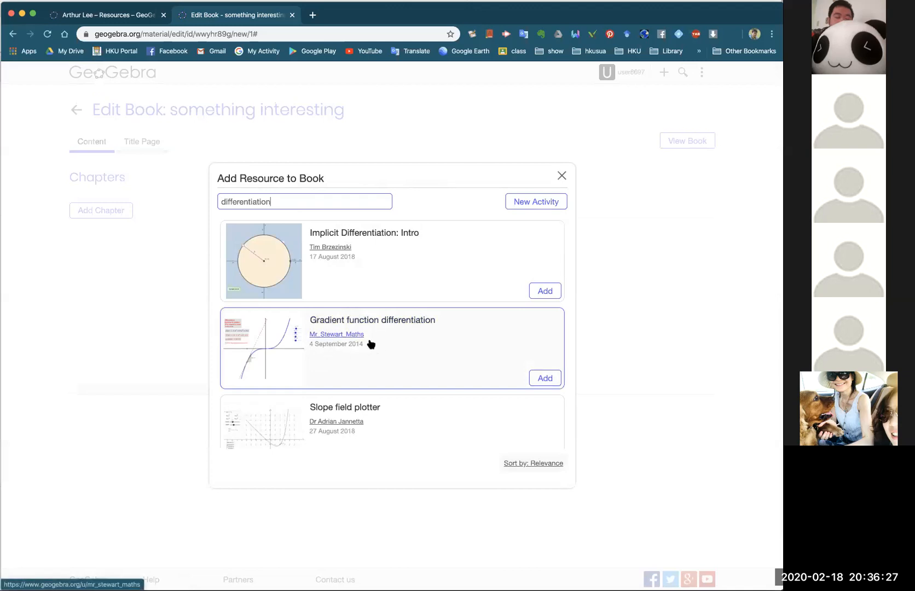
click(543, 377)
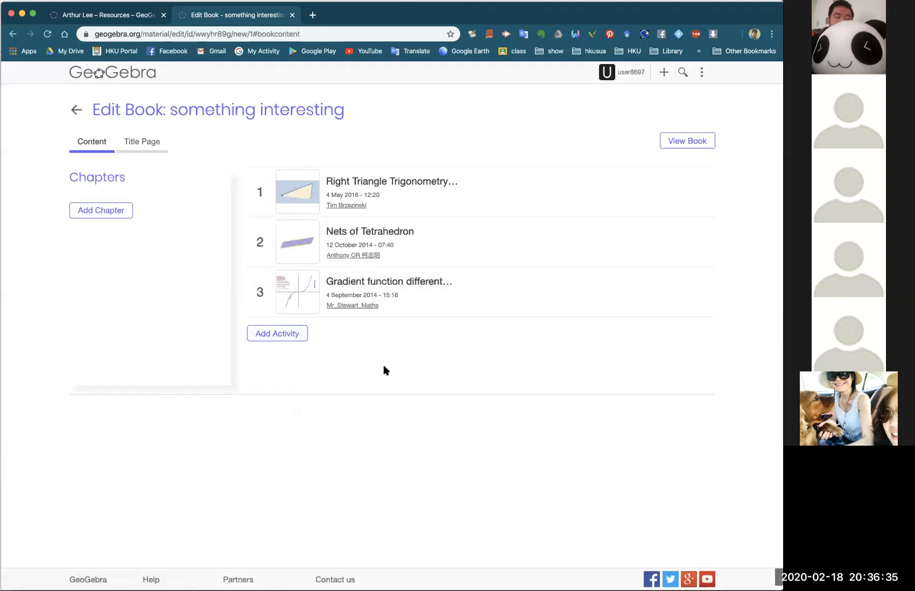
mouse_move(700, 190)
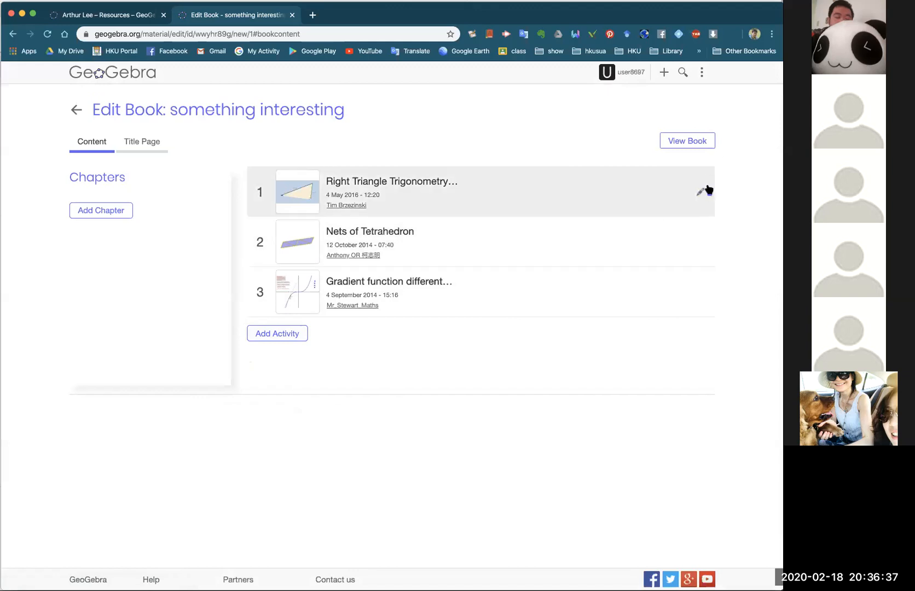
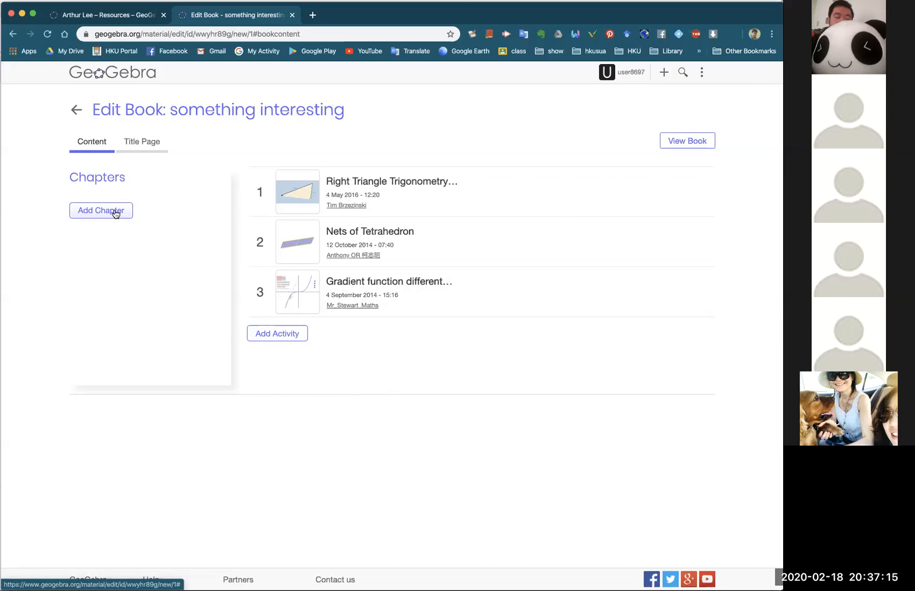
Add a chapter named "secondary" to the book and save it.
click(116, 213)
click(127, 231)
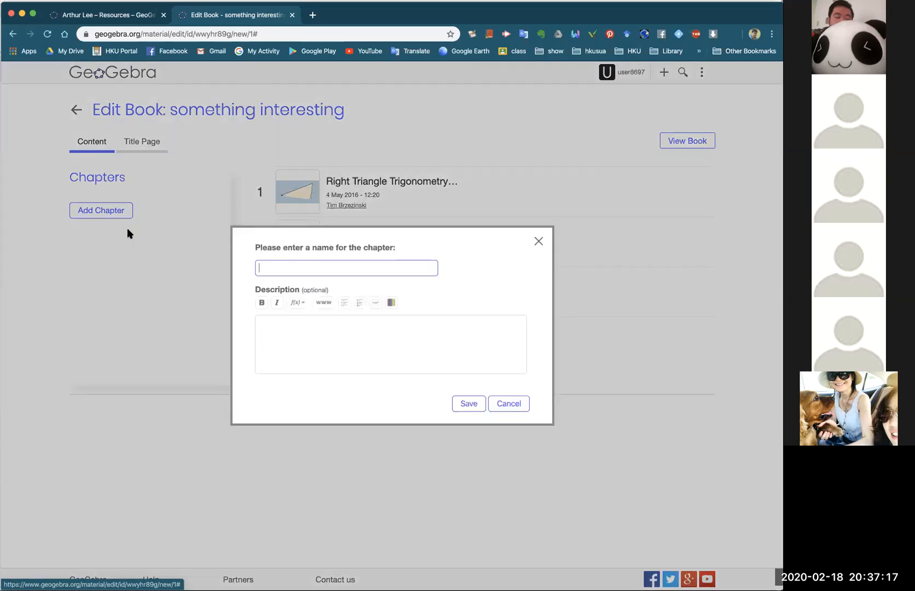
text(secondary)
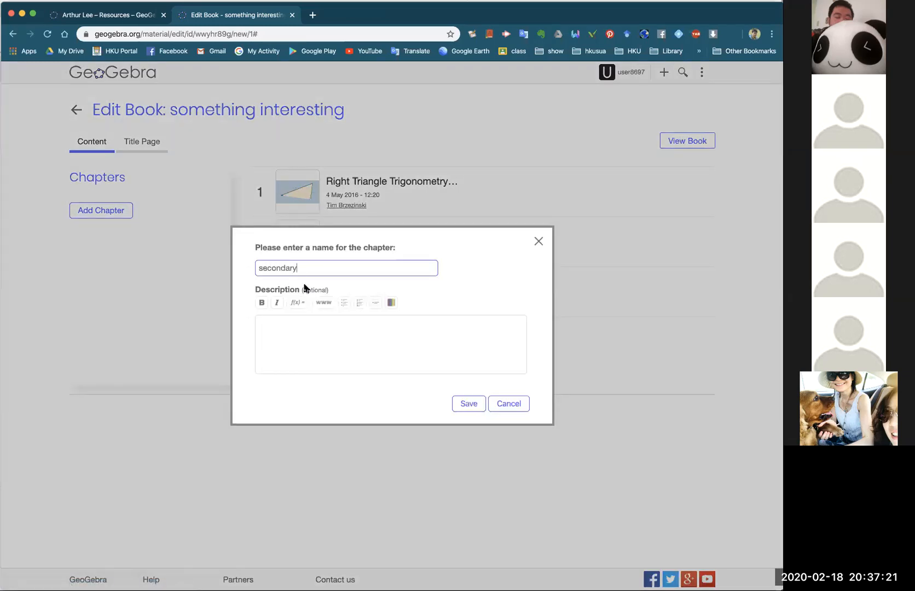
click(469, 403)
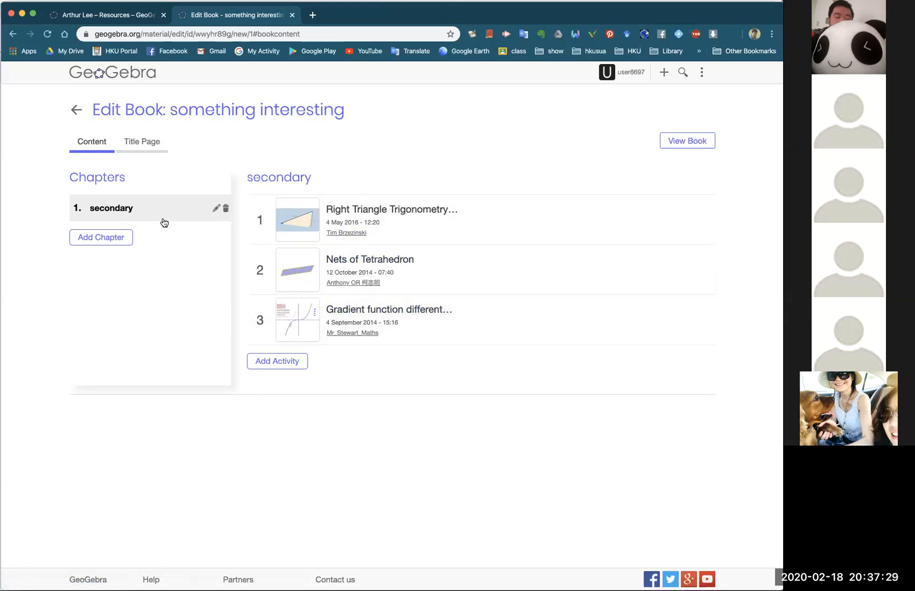
Add another chapter named "primary" to the book and save it.
click(112, 240)
click(118, 256)
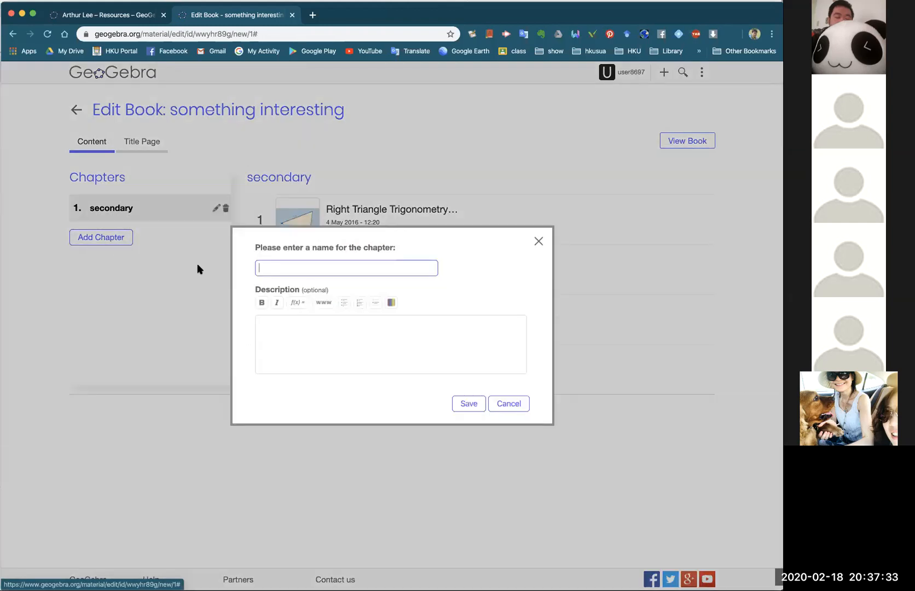
text(primary)
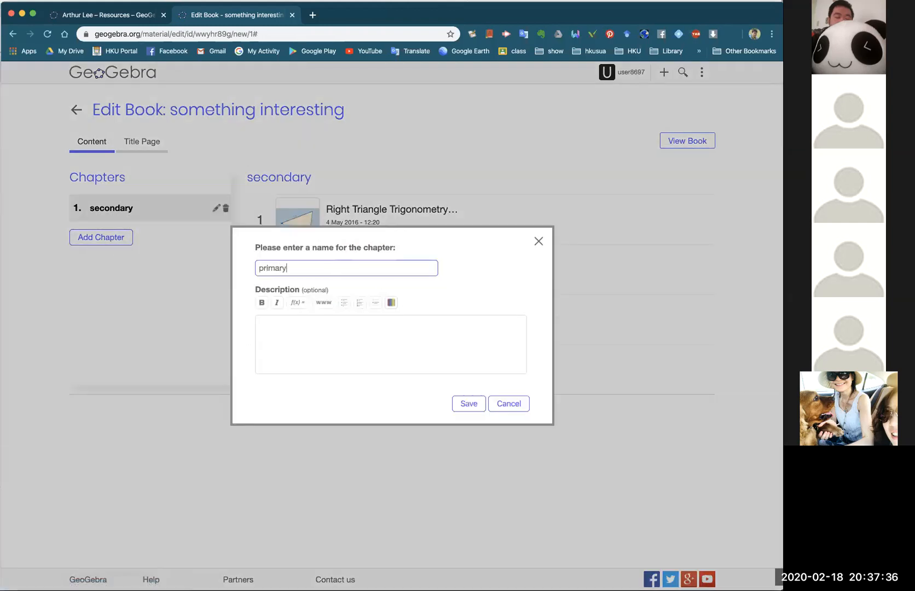
click(468, 405)
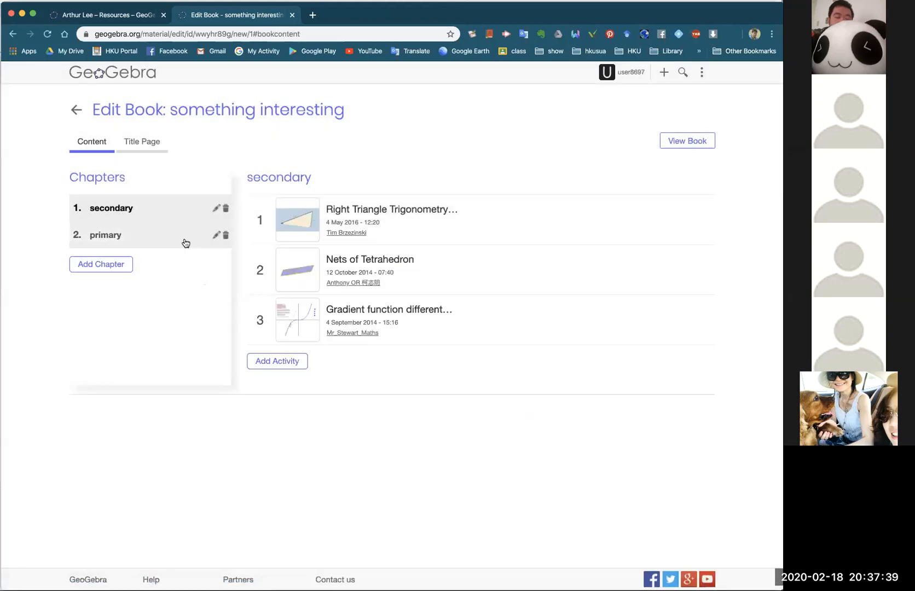
Add a third chapter named "others" to the book and save it.
click(146, 246)
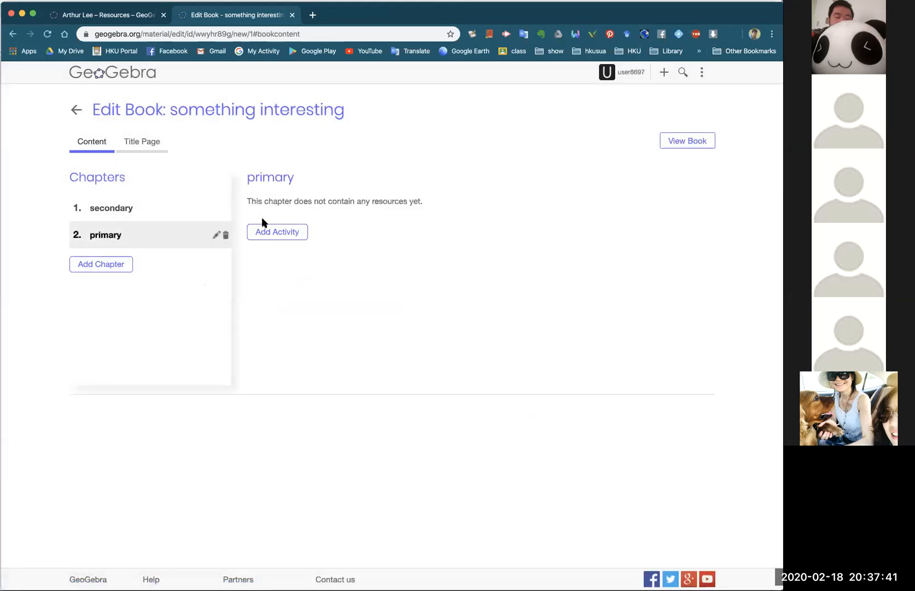
click(145, 209)
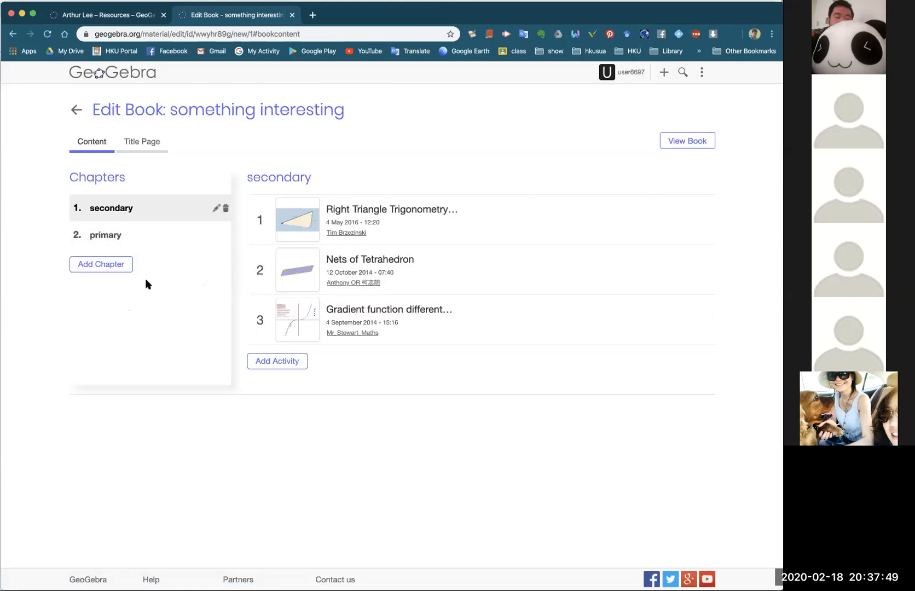
click(113, 270)
click(116, 284)
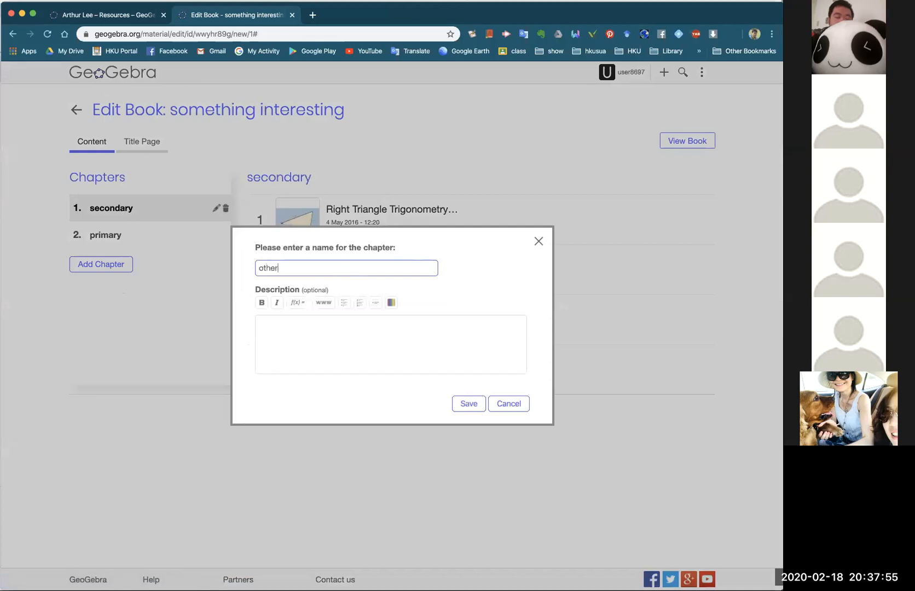
click(469, 409)
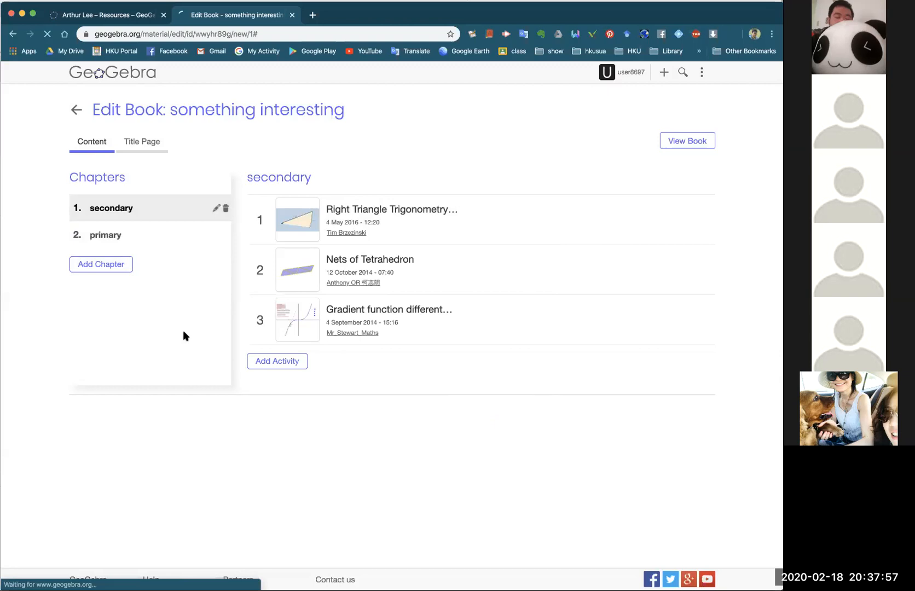
Search for "tangram" and add the "'Tangram' Puzzle 'Cat'" activity to the primary chapter.
click(150, 236)
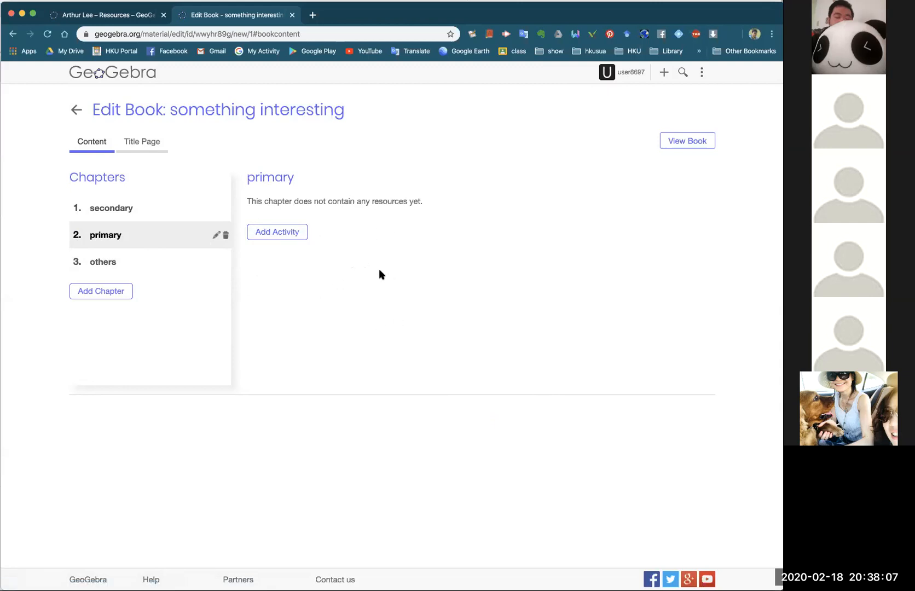
click(295, 233)
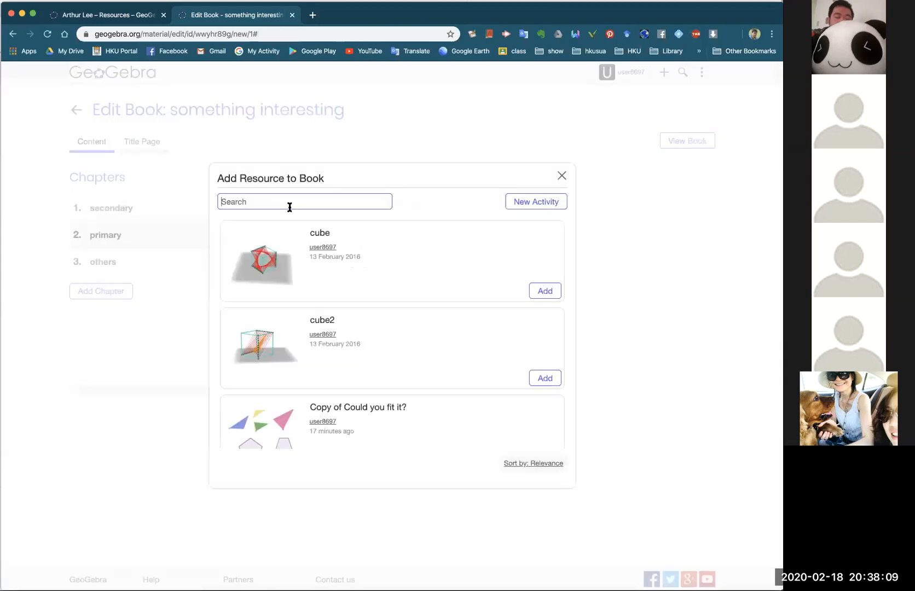
click(289, 207)
text(tangram)
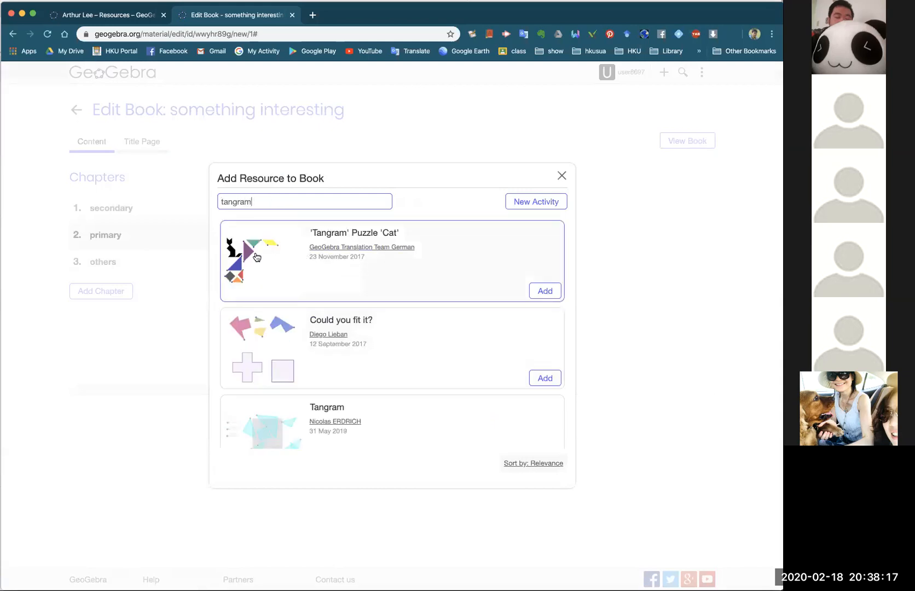
click(545, 291)
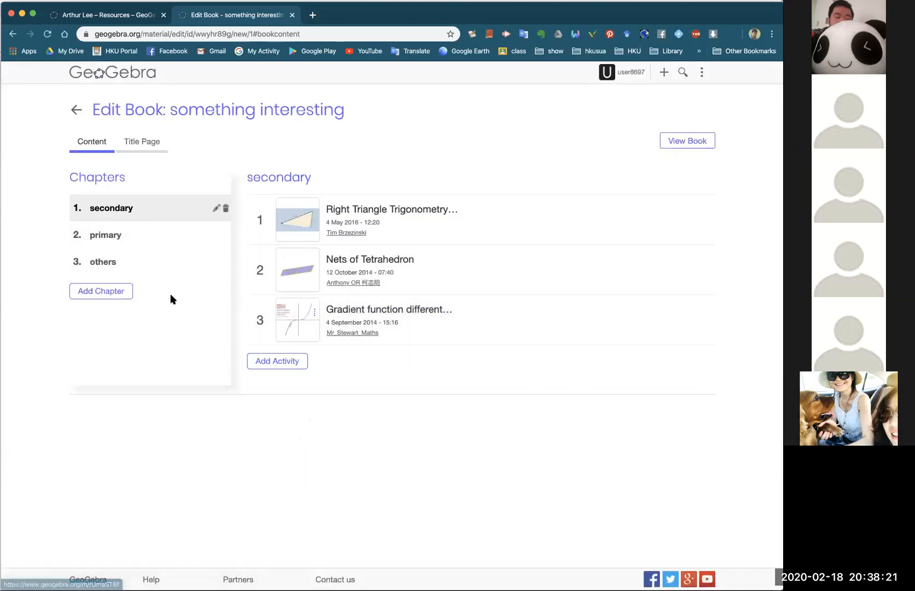
Search for "fraction bar" and add the "Fraction Bars" activity dated 18 December 2019 to the primary chapter.
click(149, 241)
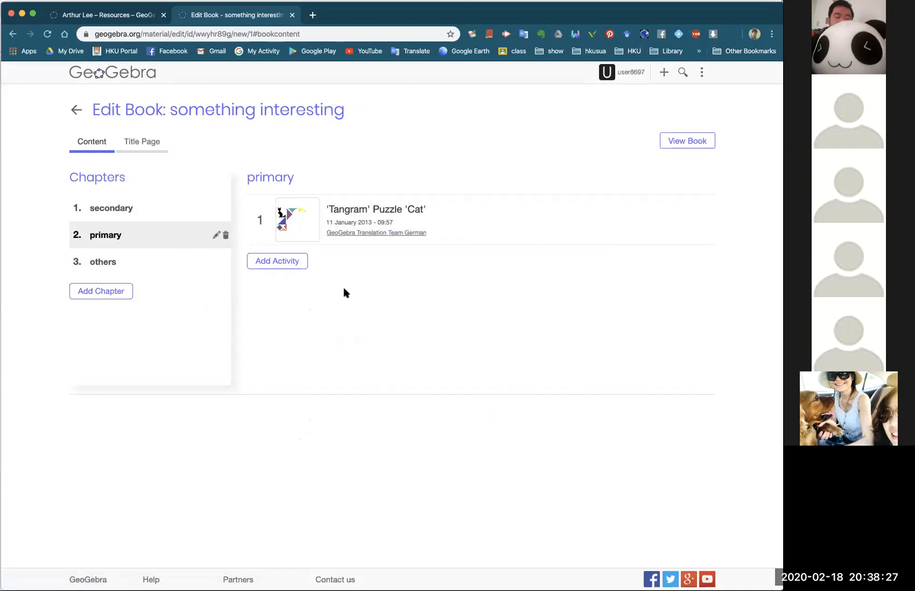
click(290, 265)
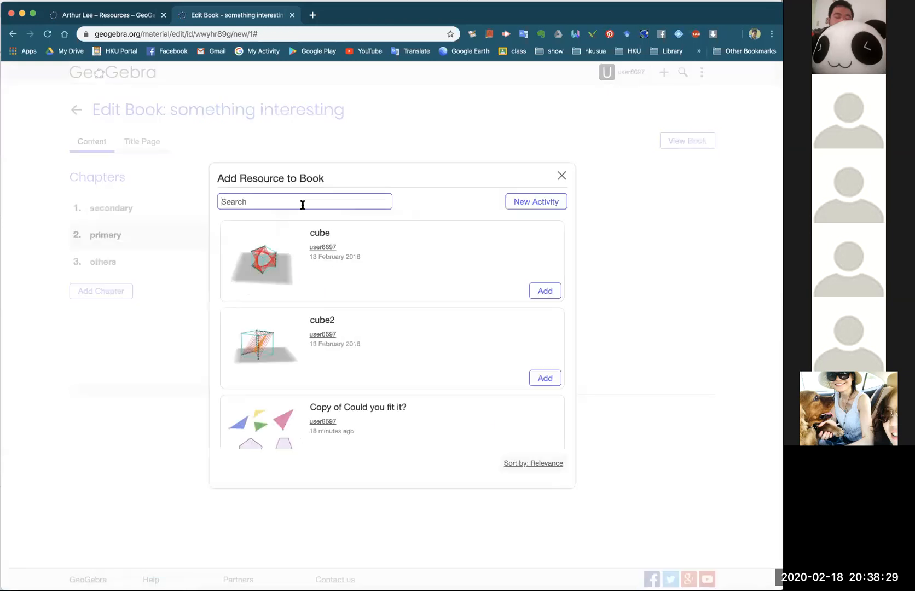
text(fraction bar)
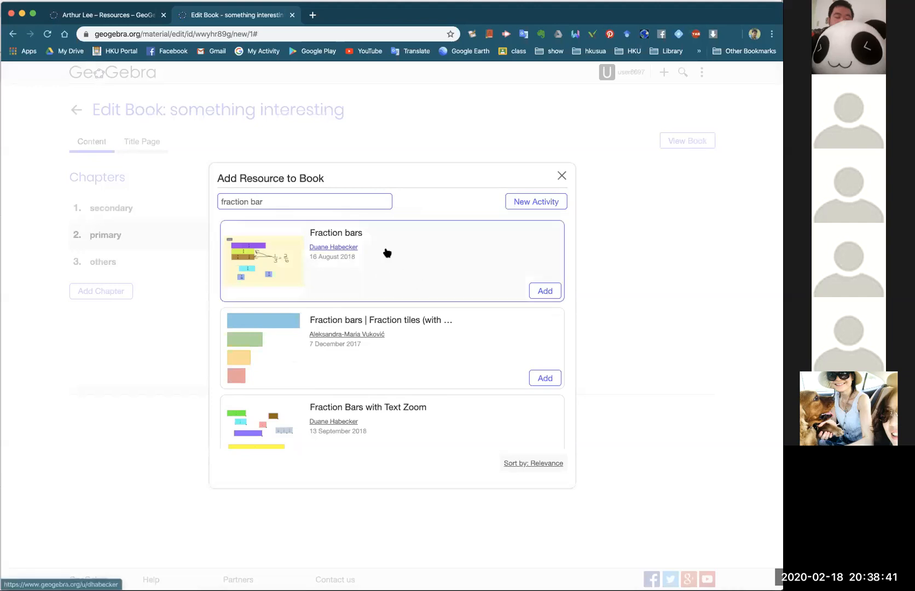
scroll(439, 349, down, 3)
scroll(439, 349, down, 9)
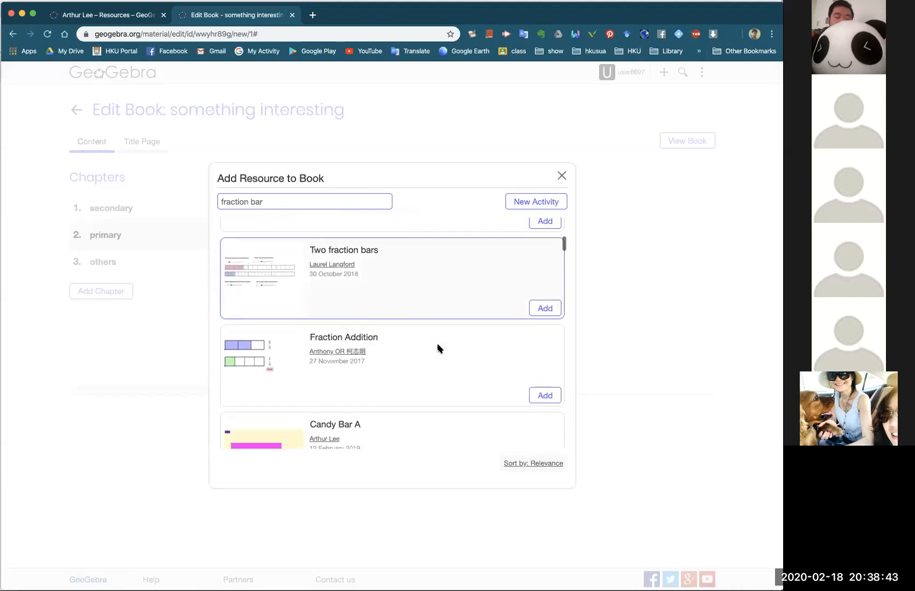
scroll(438, 349, down, 6)
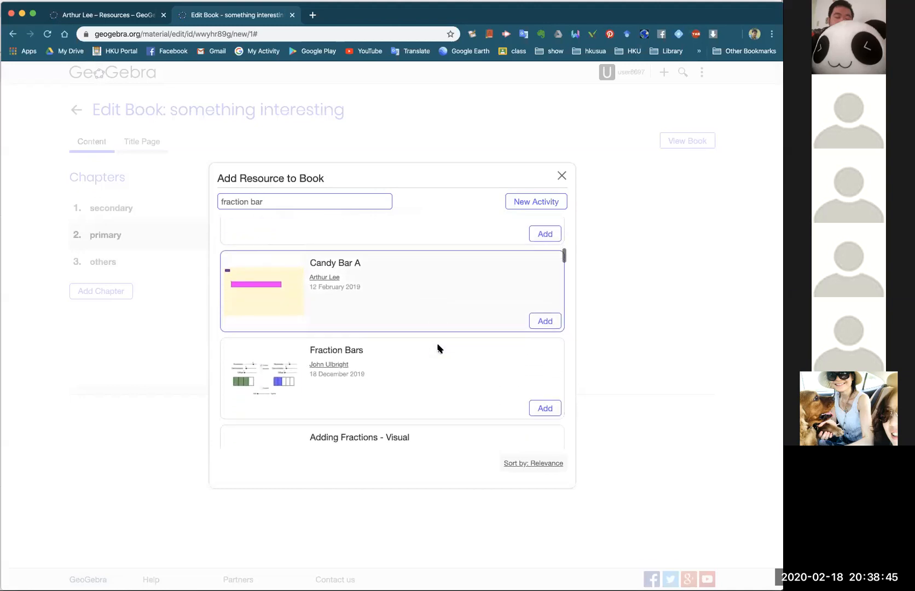
scroll(438, 349, down, 1)
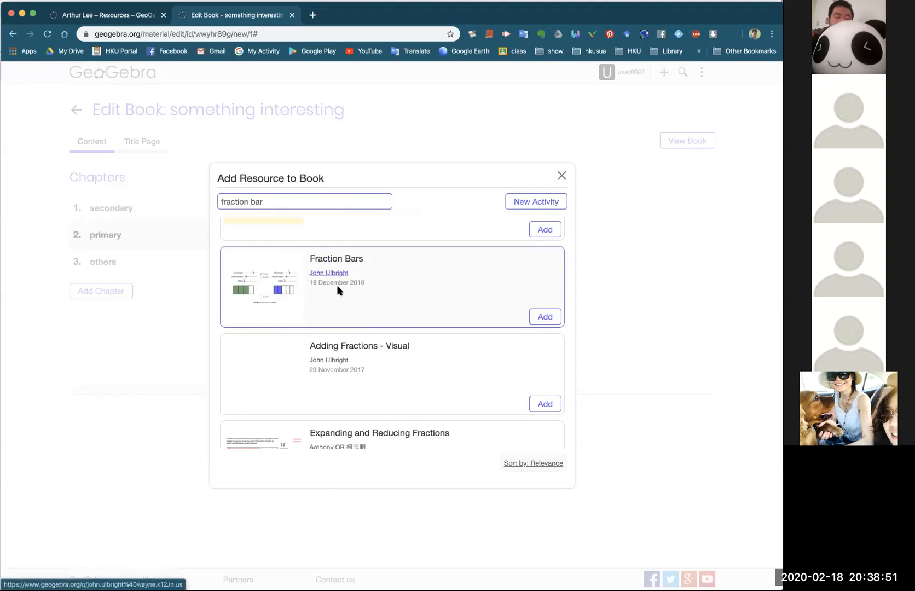
click(547, 320)
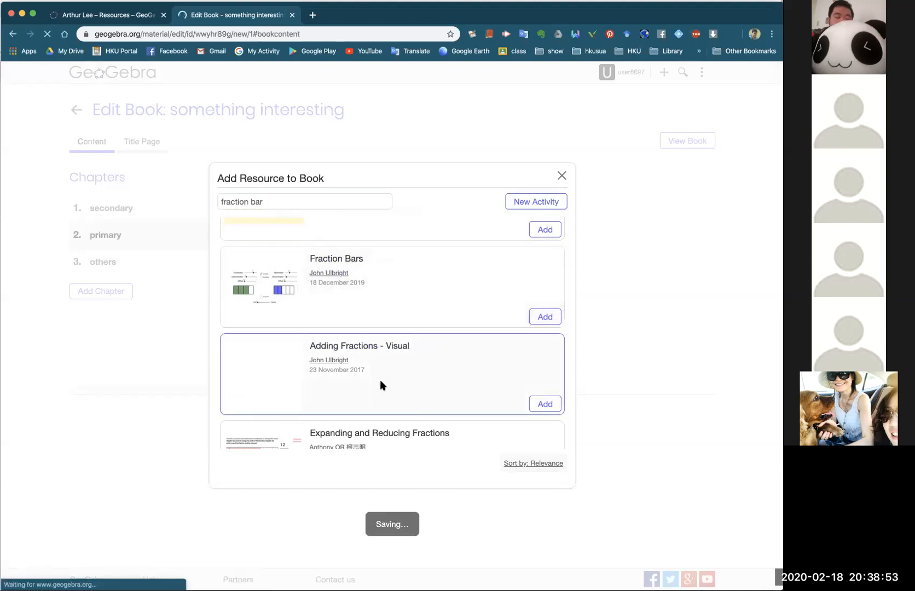
Search for "hundred chart" and add the "Hundreds Grid" activity to the primary chapter.
click(131, 235)
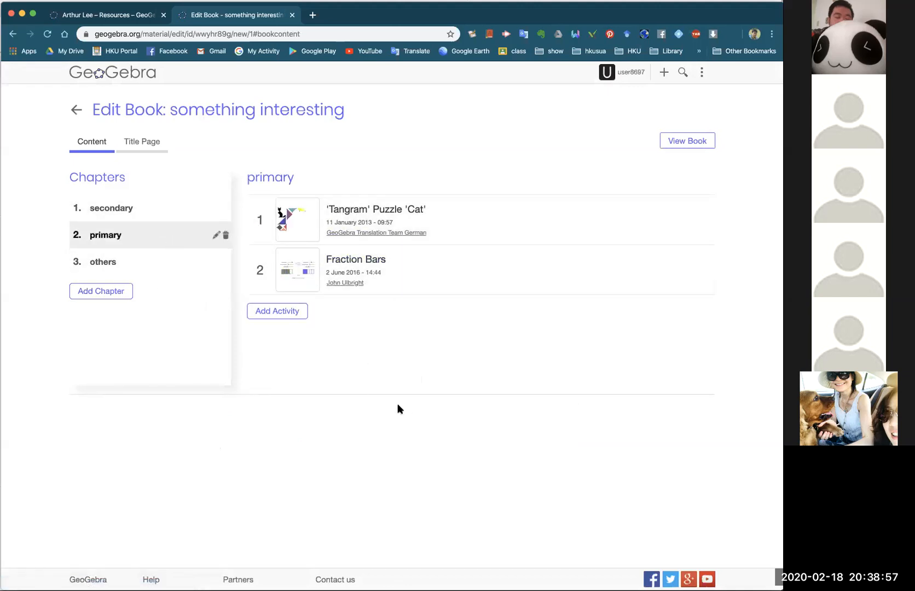
click(289, 314)
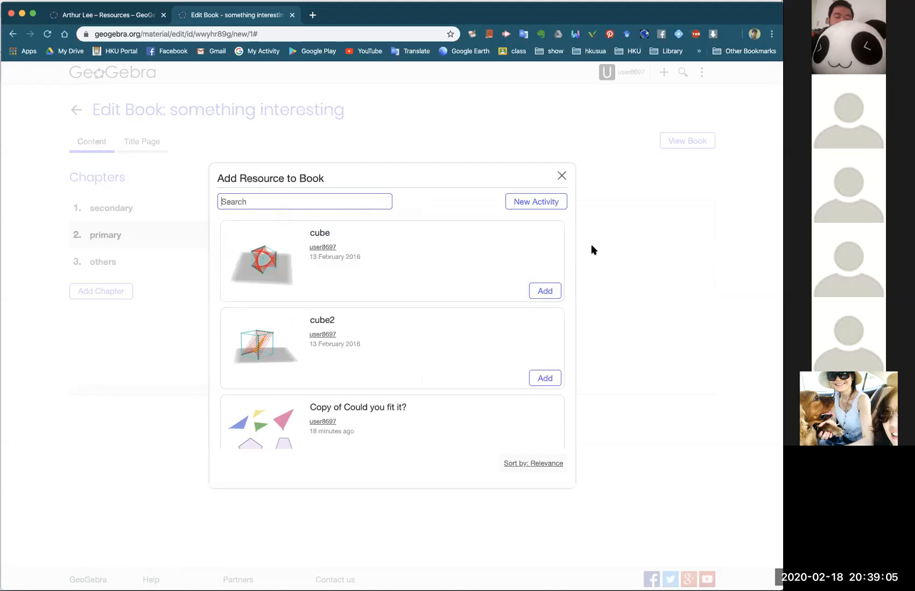
text(hy)
text(ndred chart)
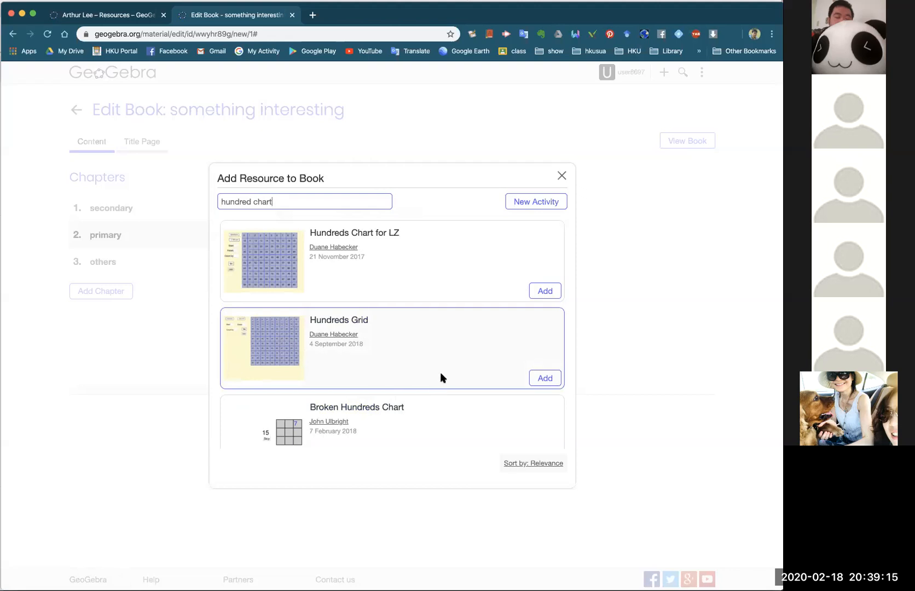
click(542, 378)
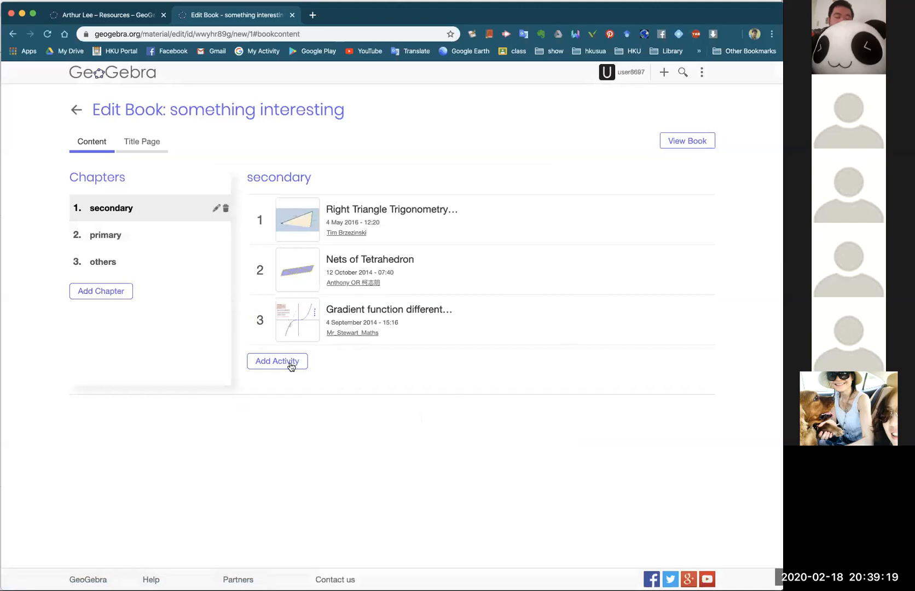
click(150, 240)
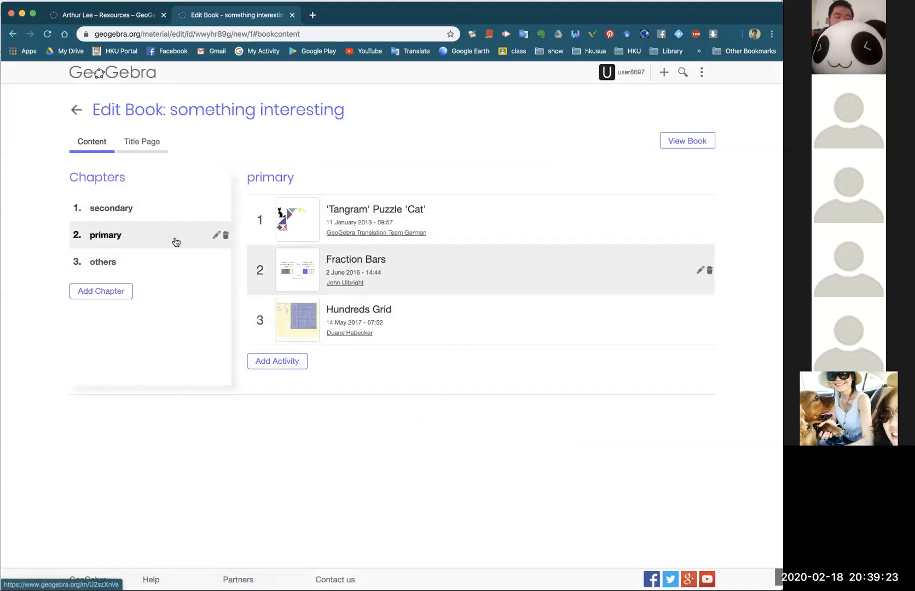
Search for "golden ratio" and add the "Golden ratio in regular icosahedron" activity to the others chapter.
click(152, 216)
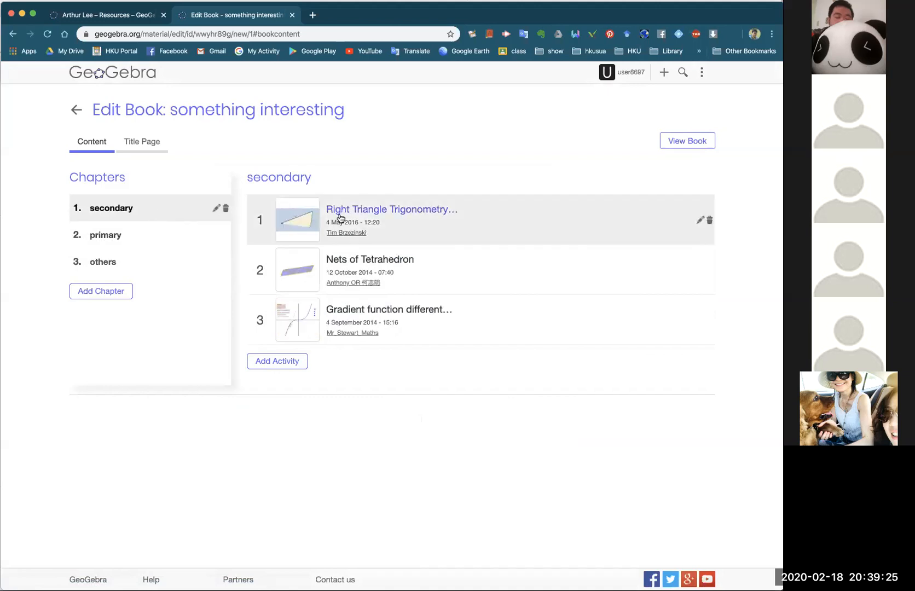
click(134, 262)
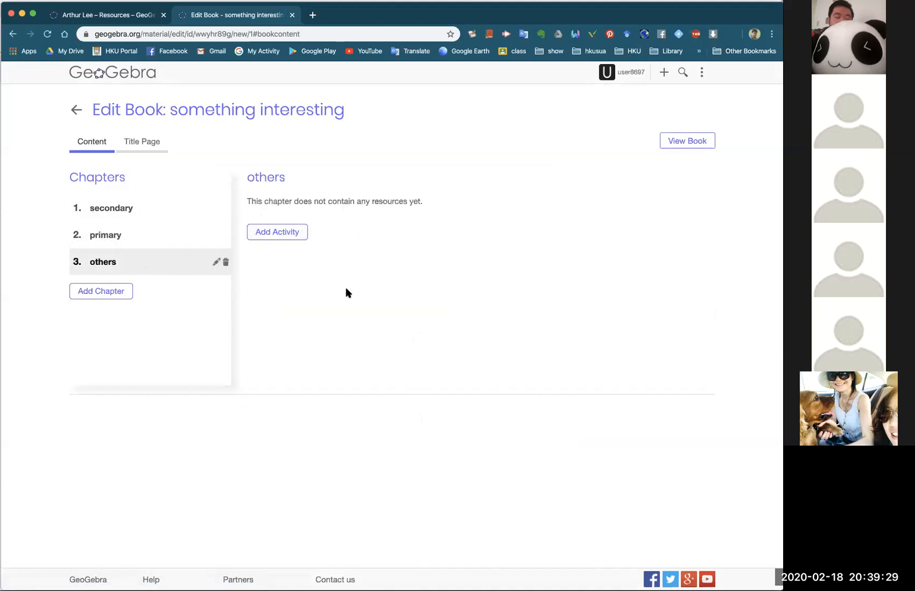
click(292, 235)
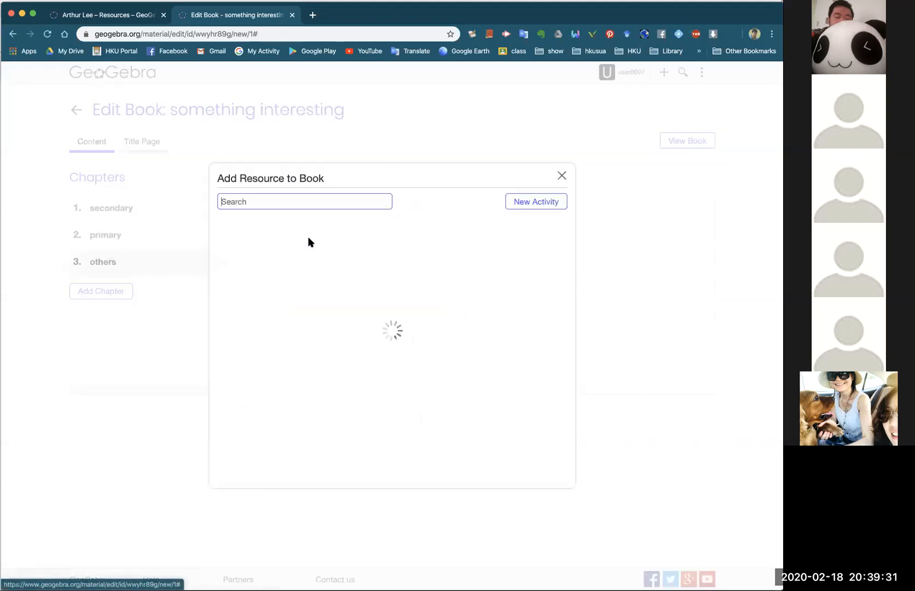
text(golden ratio)
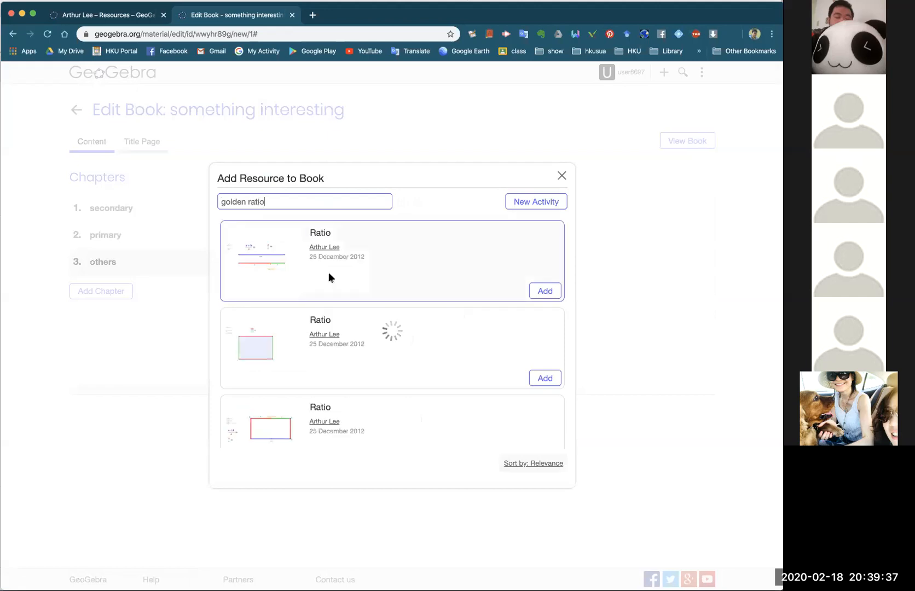
scroll(454, 426, down, 3)
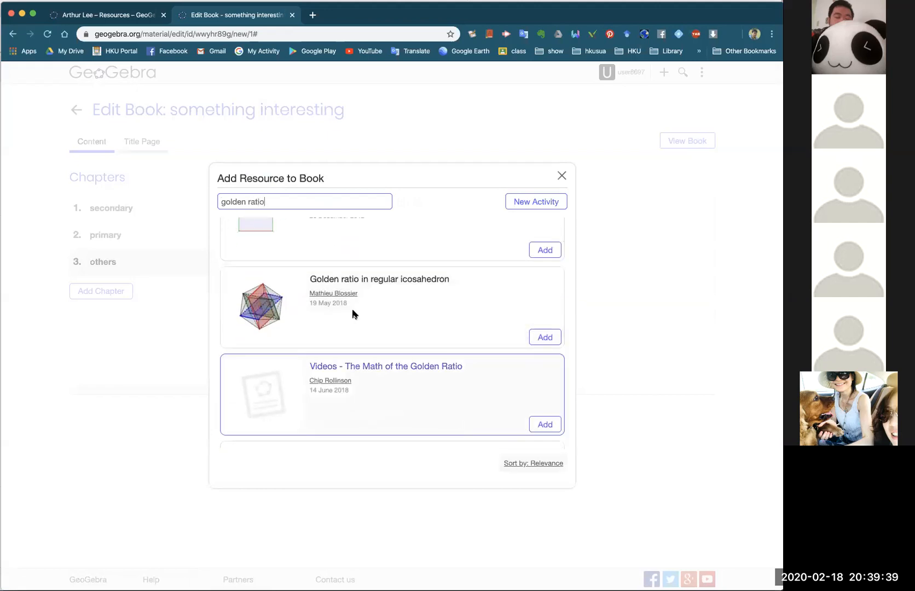
click(544, 337)
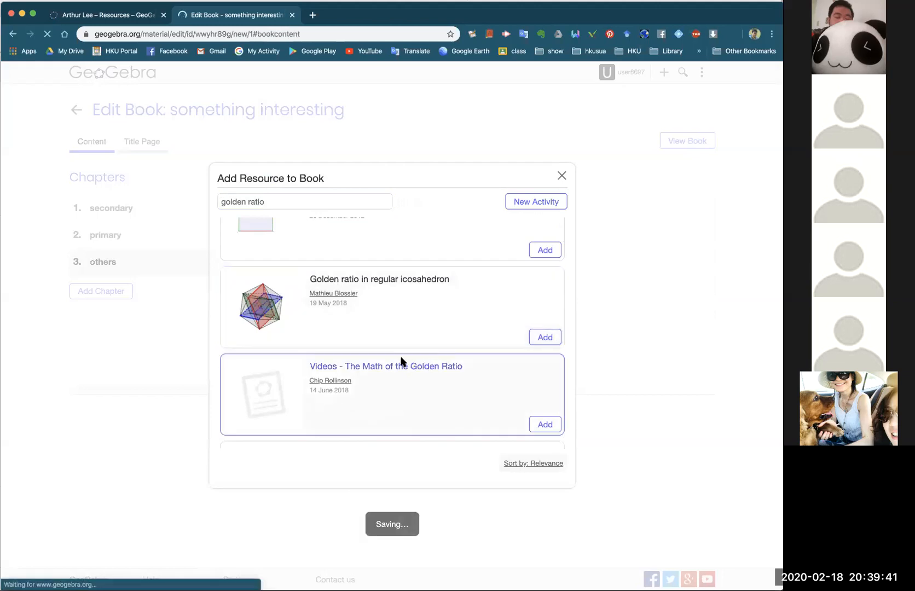
click(112, 265)
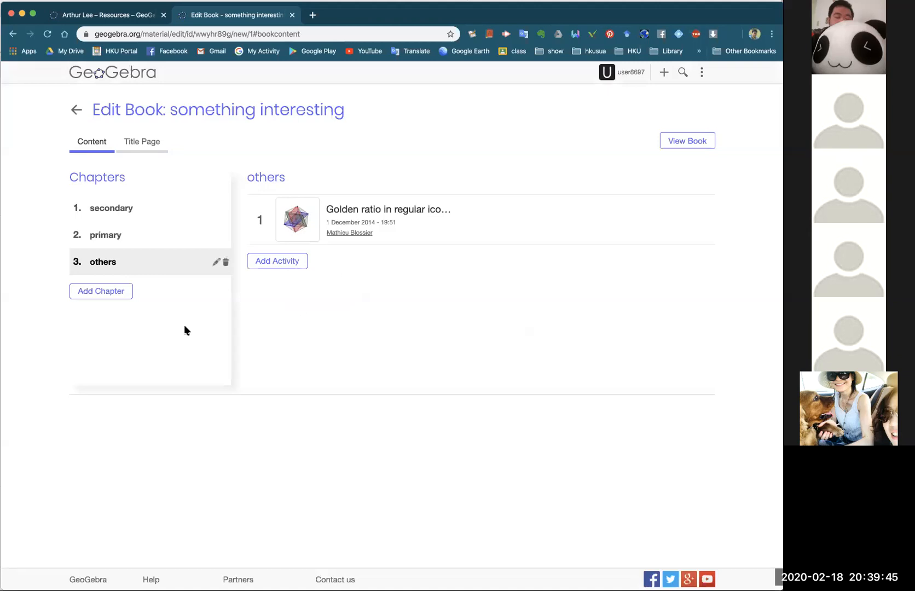
Review the activities listed in each of the book's three chapters in the editor.
click(142, 209)
click(136, 241)
click(138, 260)
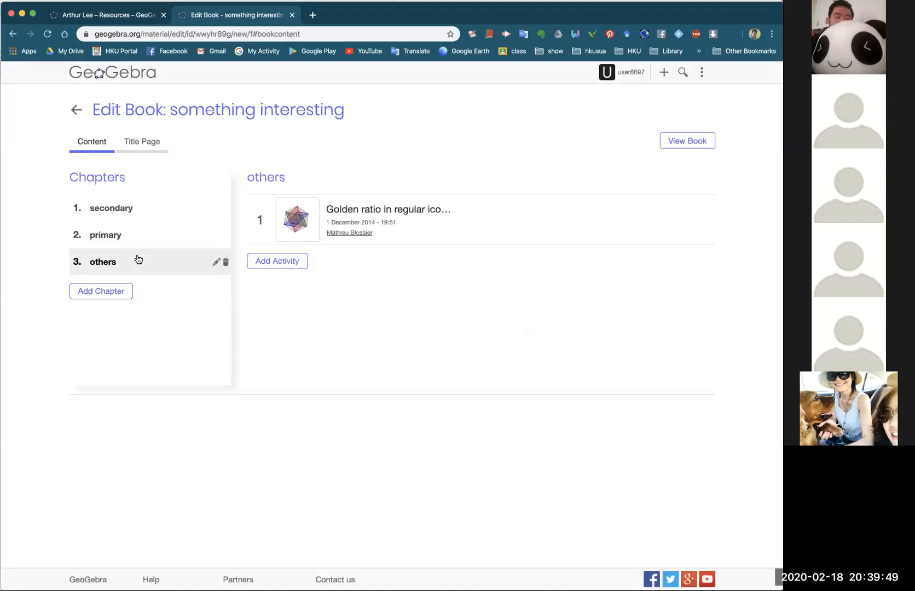
click(144, 219)
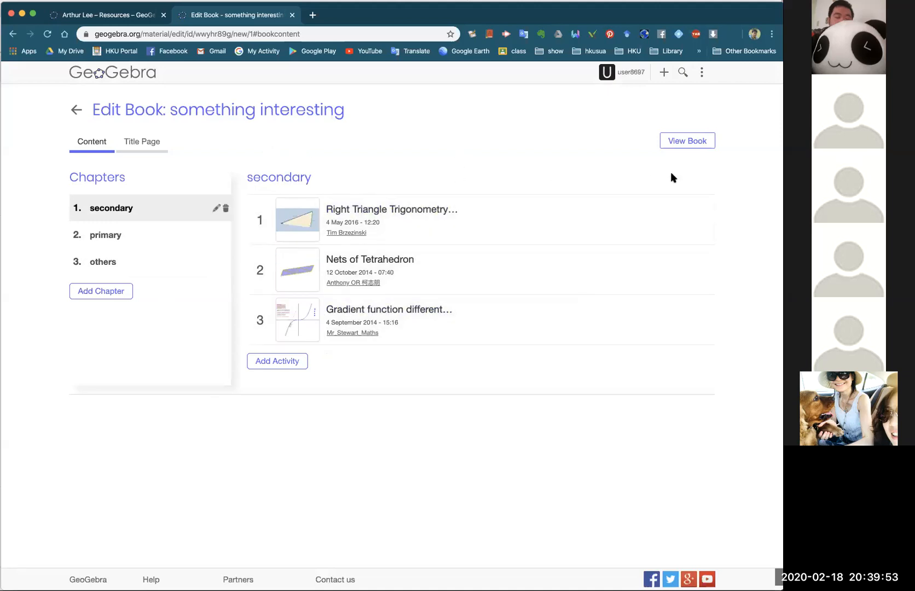
View the finished book, browse its chapters and the golden ratio activity, and return to the table of contents.
click(693, 143)
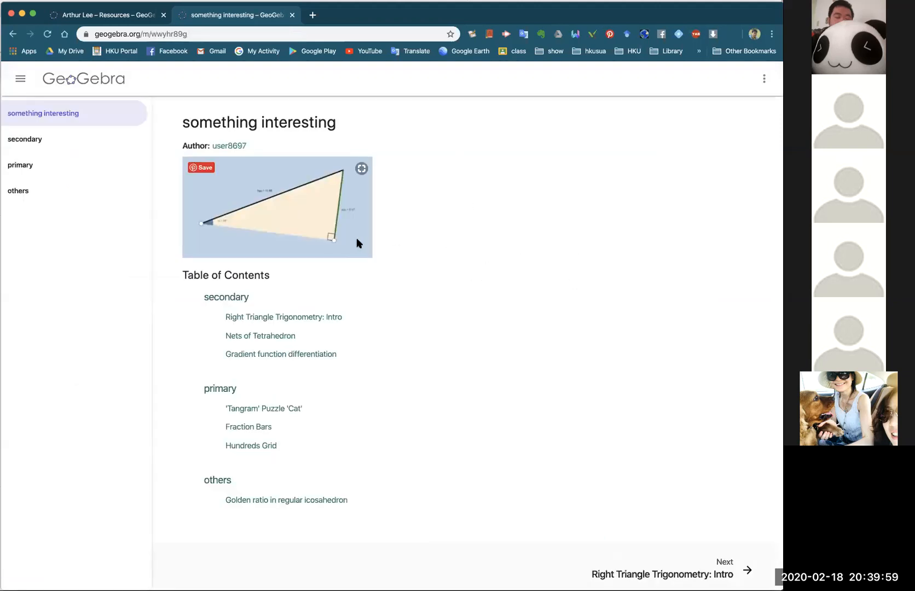
click(31, 143)
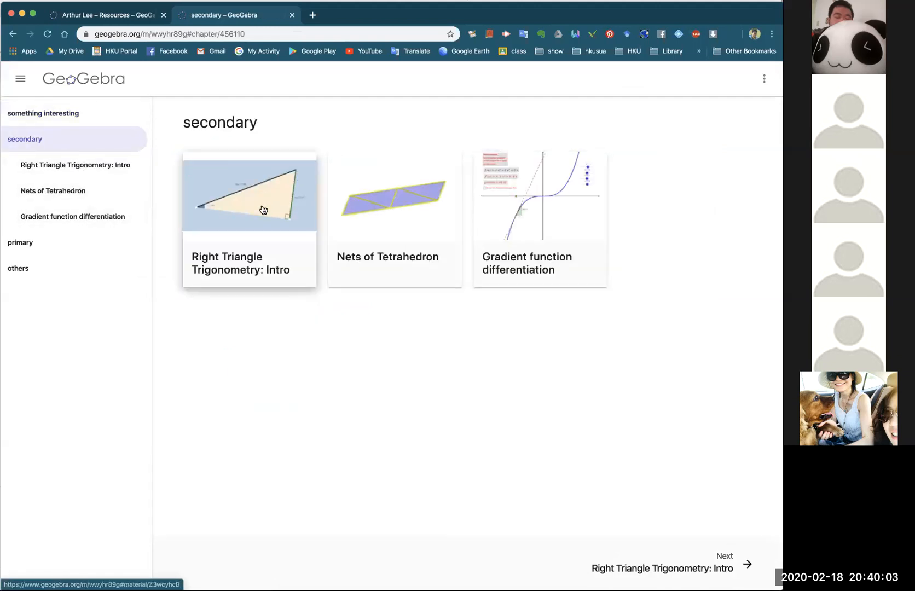
click(31, 246)
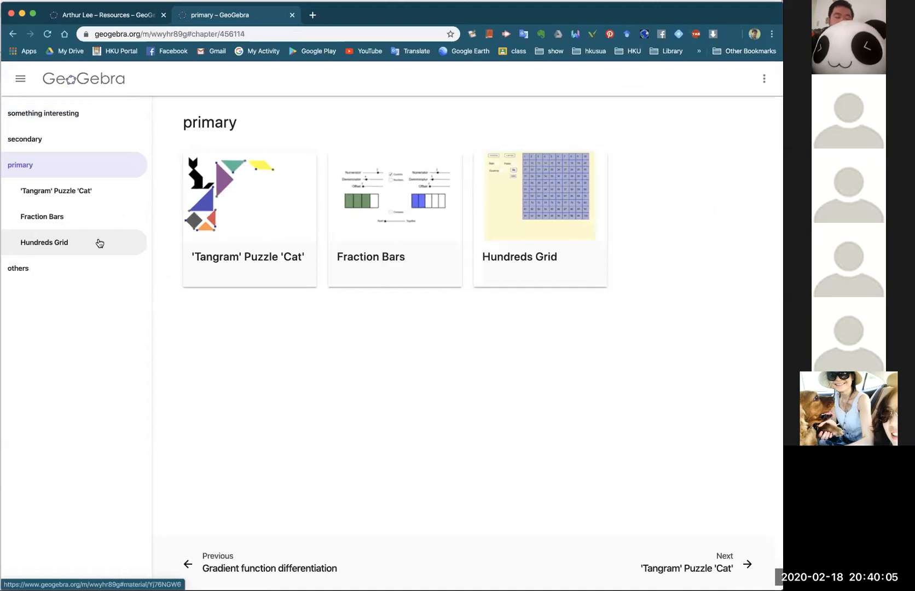
click(22, 270)
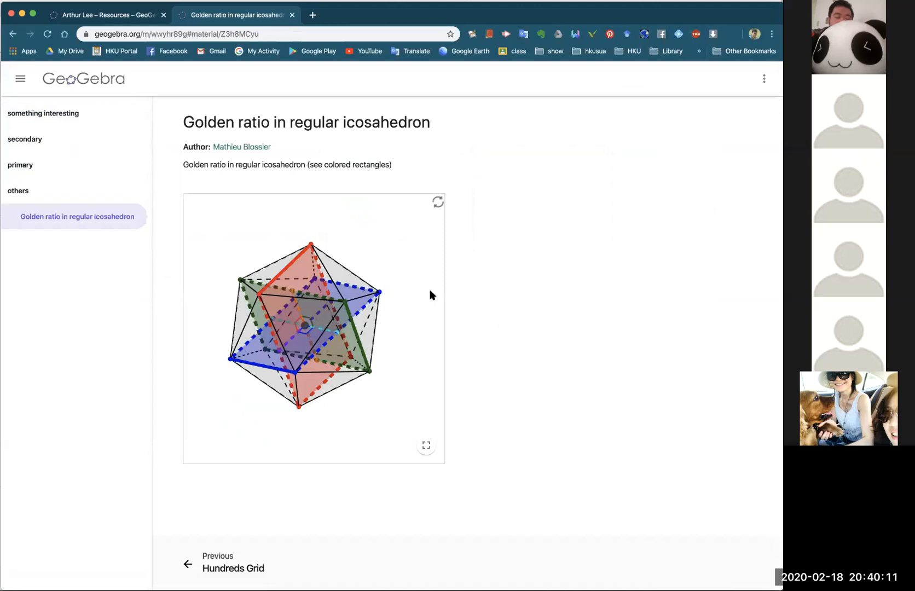
click(54, 116)
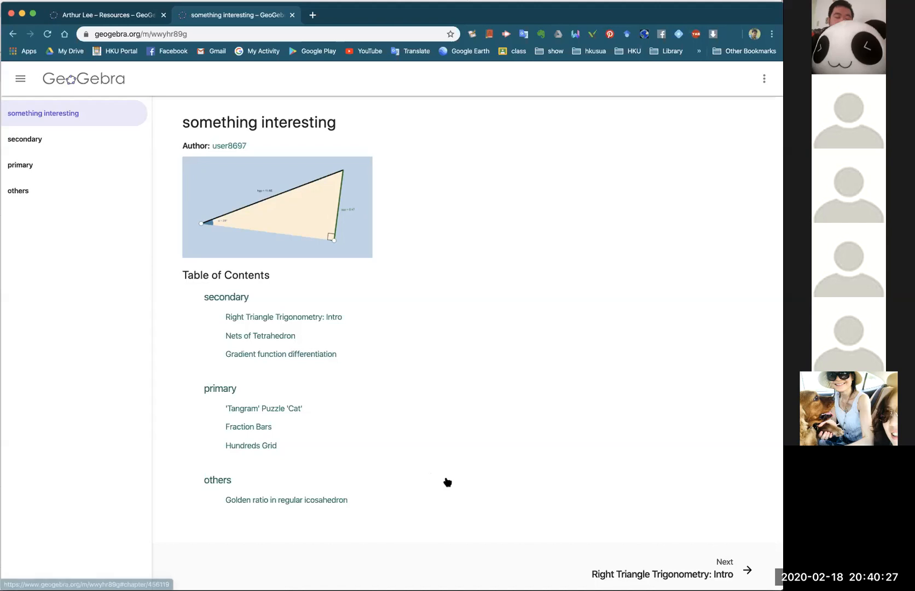
scroll(438, 482, down, 1)
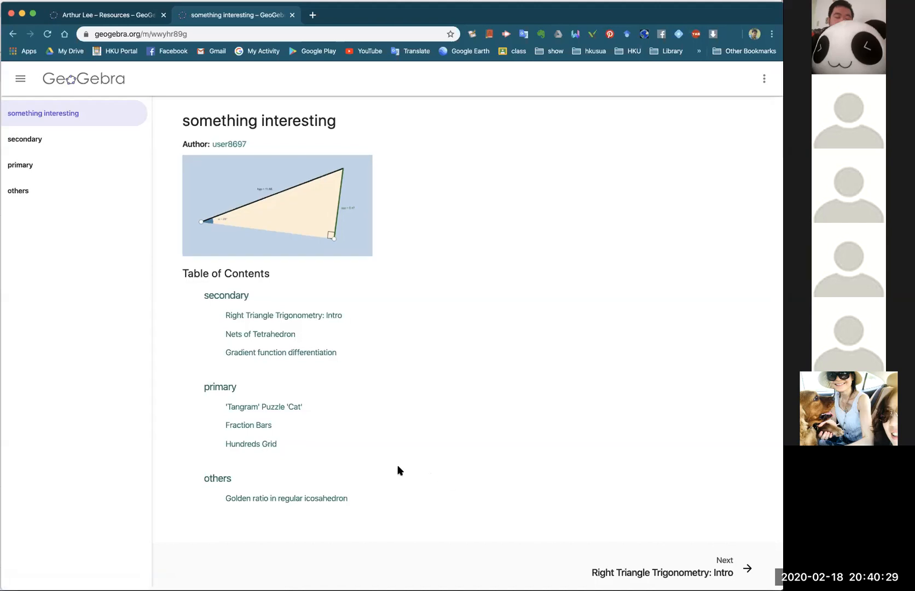
Return to the GeoGebra home page, open the own profile and look through its resources.
click(84, 81)
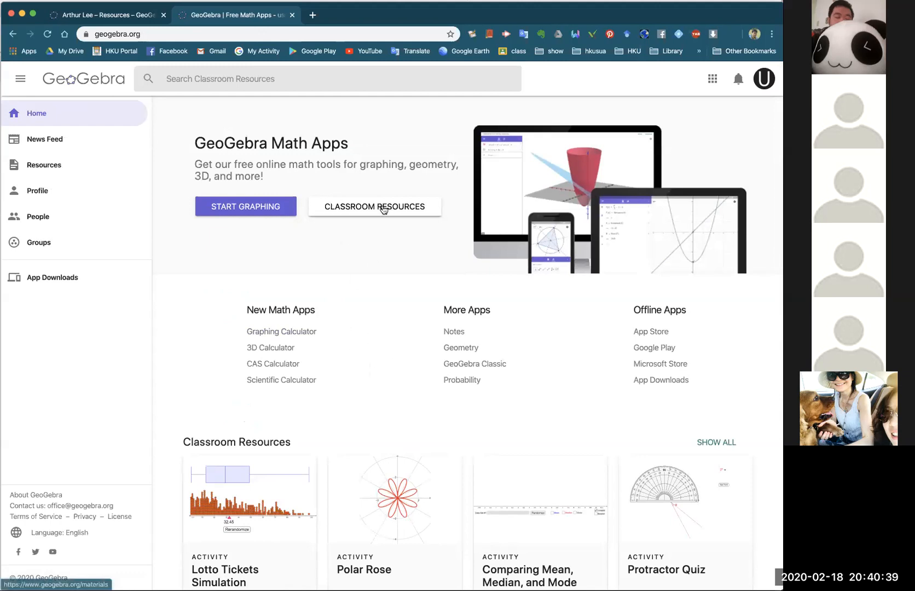
click(52, 197)
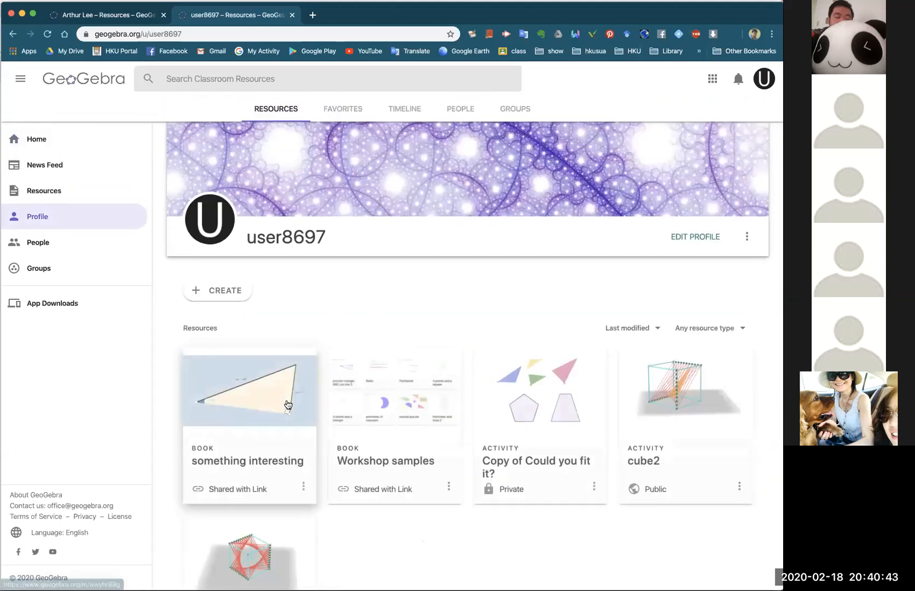
scroll(549, 316, down, 3)
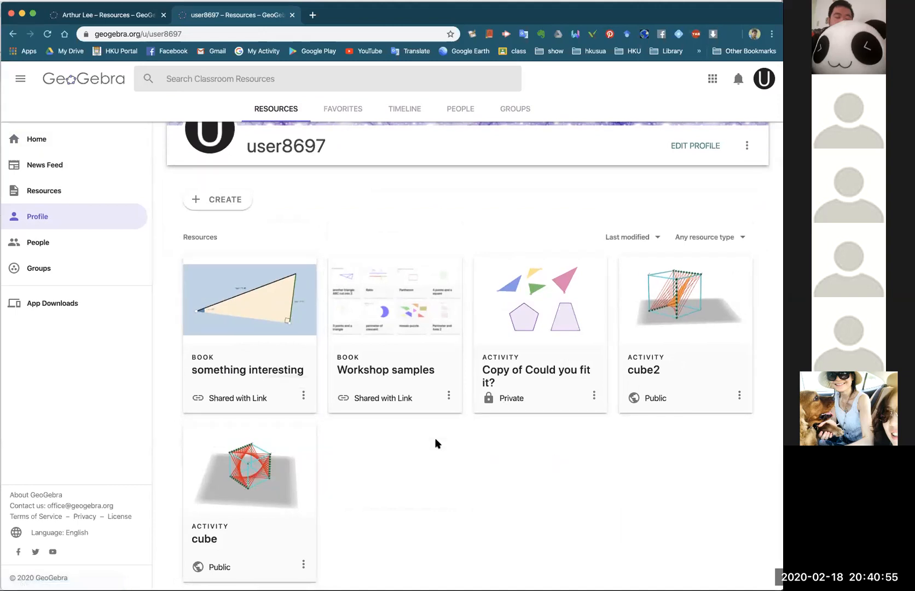
scroll(465, 429, down, 1)
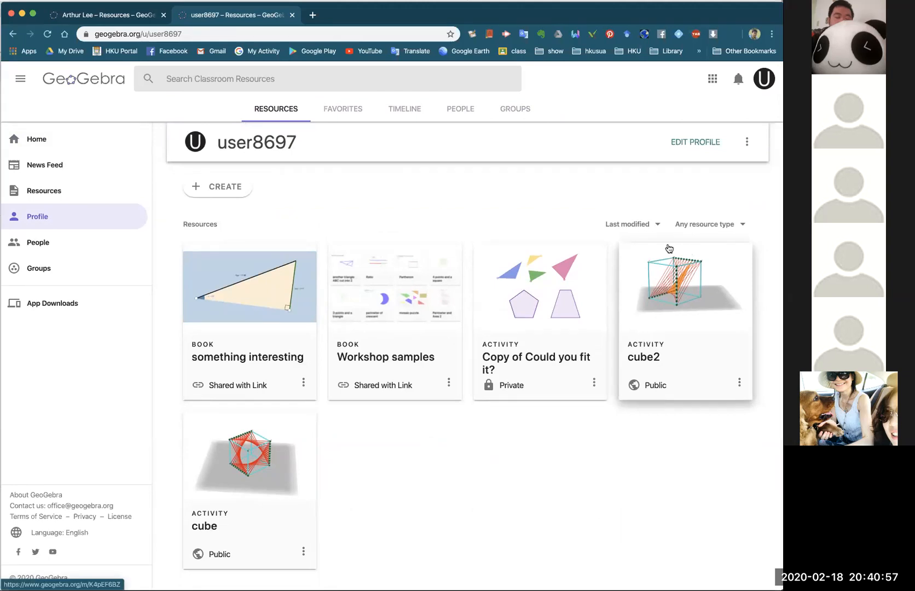
Open the Workshop samples book, browse the activities in its Simple Manipulation chapter and return to the book's overview.
click(411, 358)
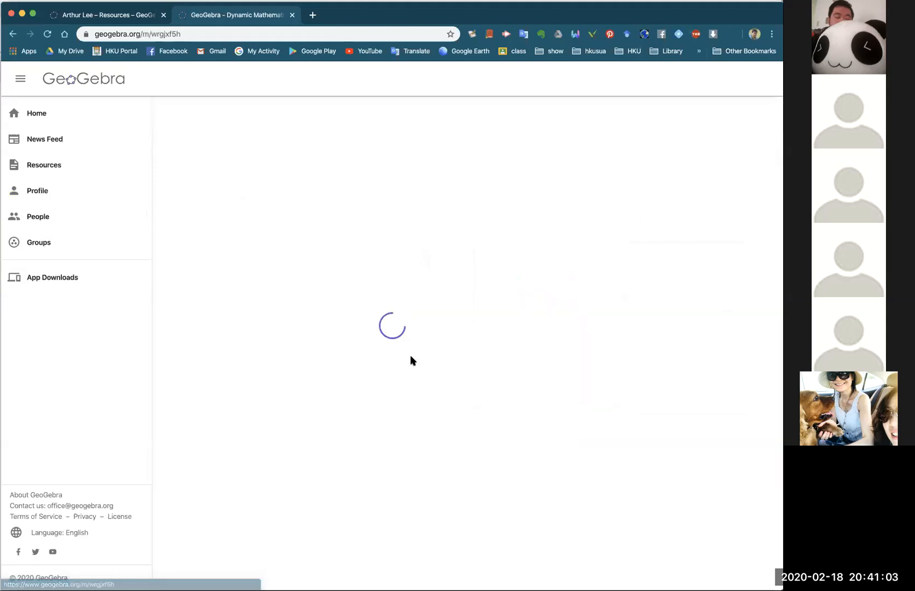
click(24, 168)
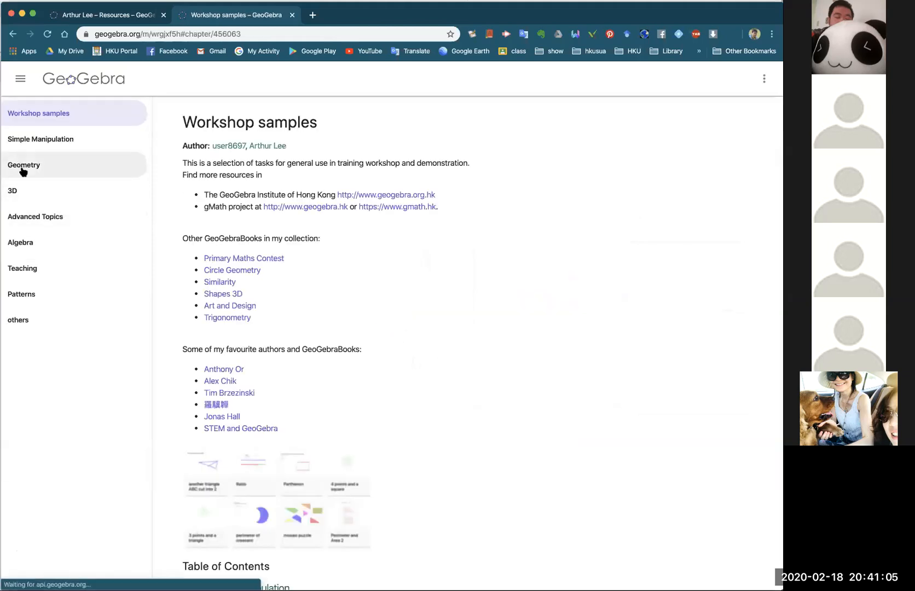
click(36, 139)
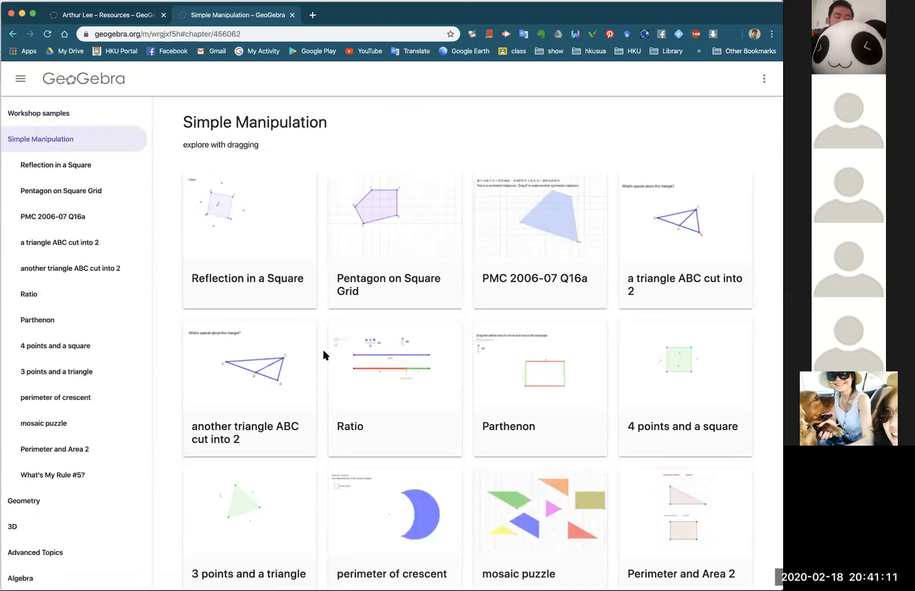
scroll(323, 349, down, 5)
scroll(323, 350, up, 5)
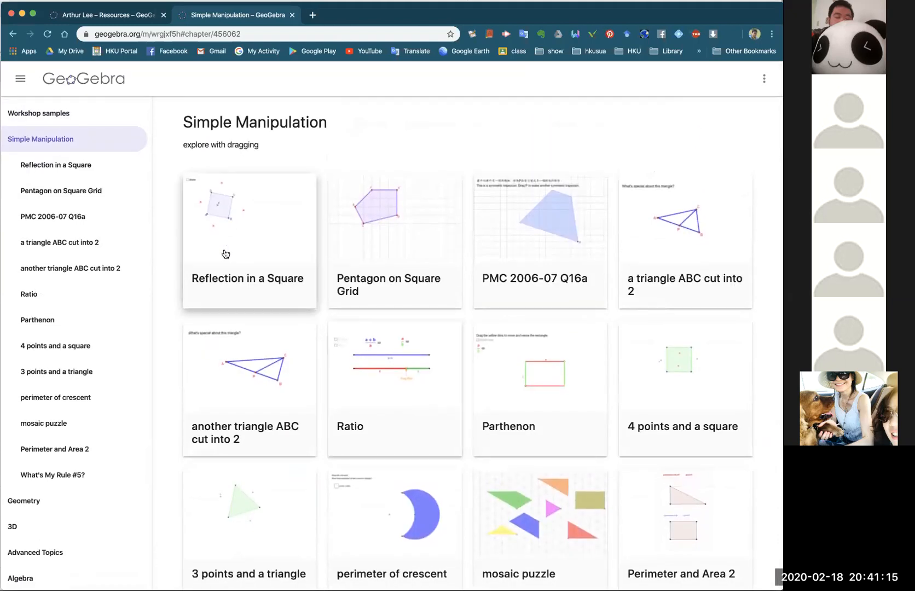
click(41, 118)
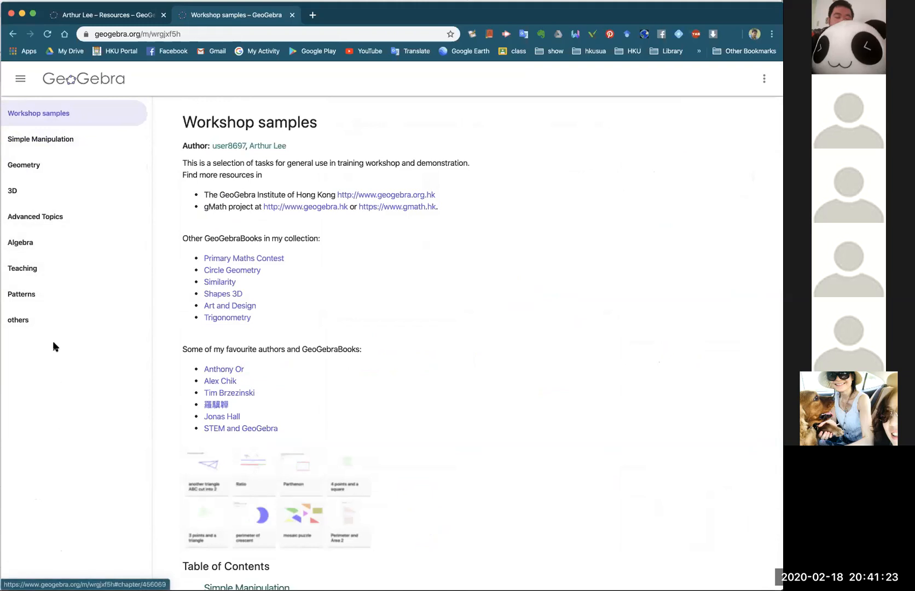
Open the Four Semi-circles activity from the book's Geometry chapter and collapse the style bar of its graphics view.
click(41, 167)
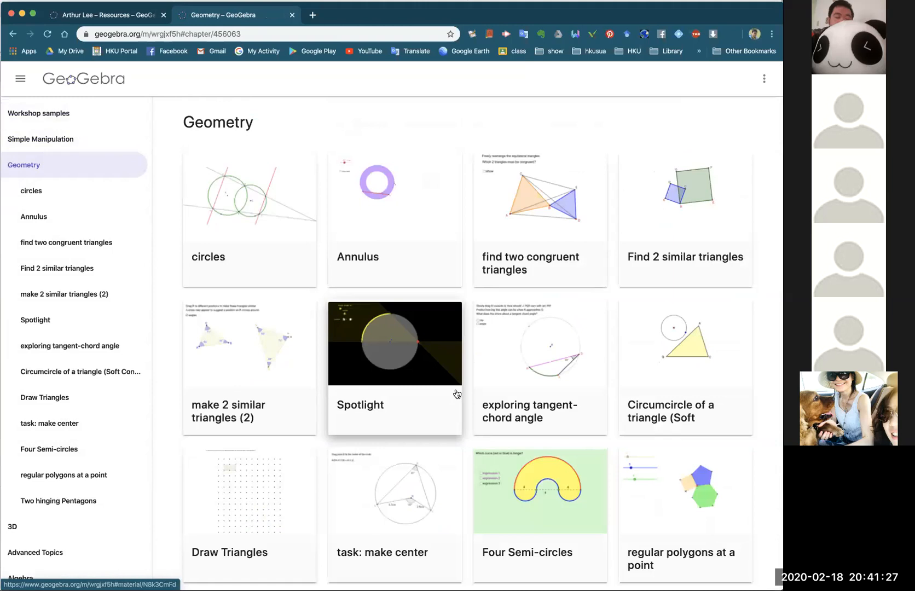
scroll(457, 394, down, 5)
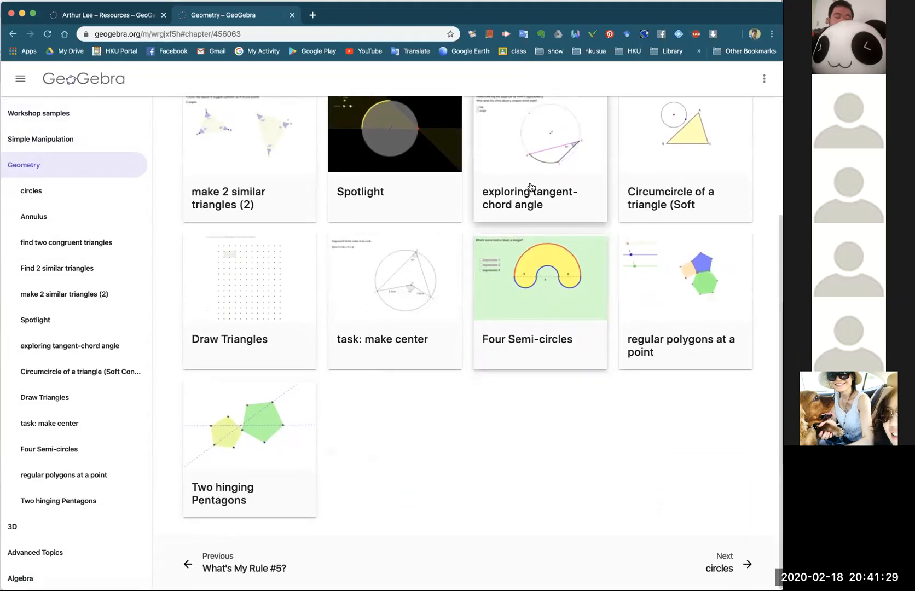
scroll(465, 323, up, 2)
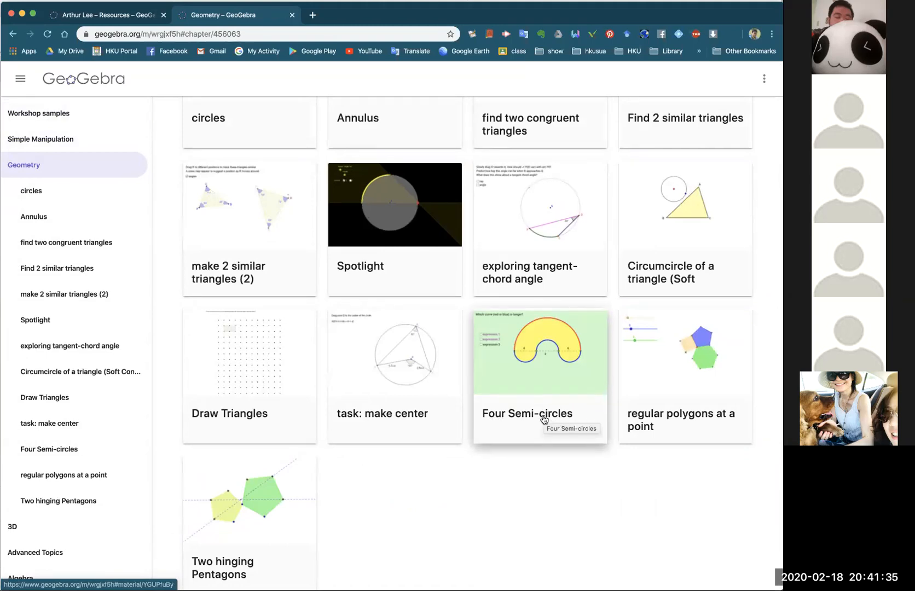
click(570, 418)
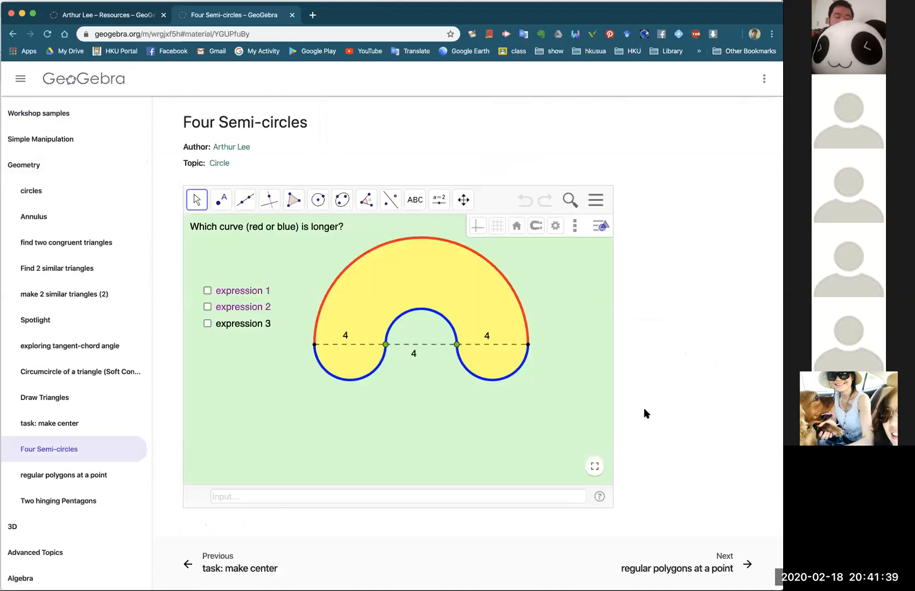
click(602, 229)
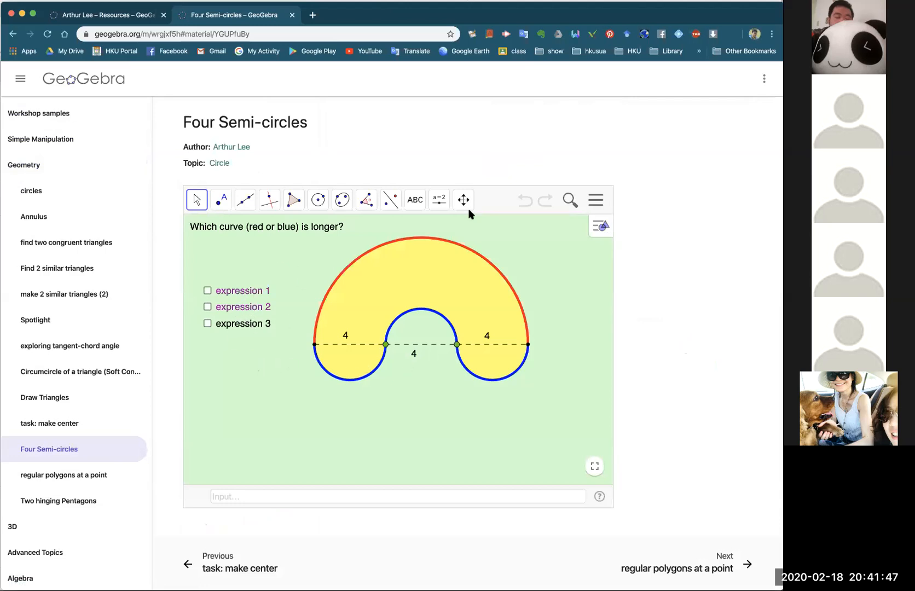
click(765, 82)
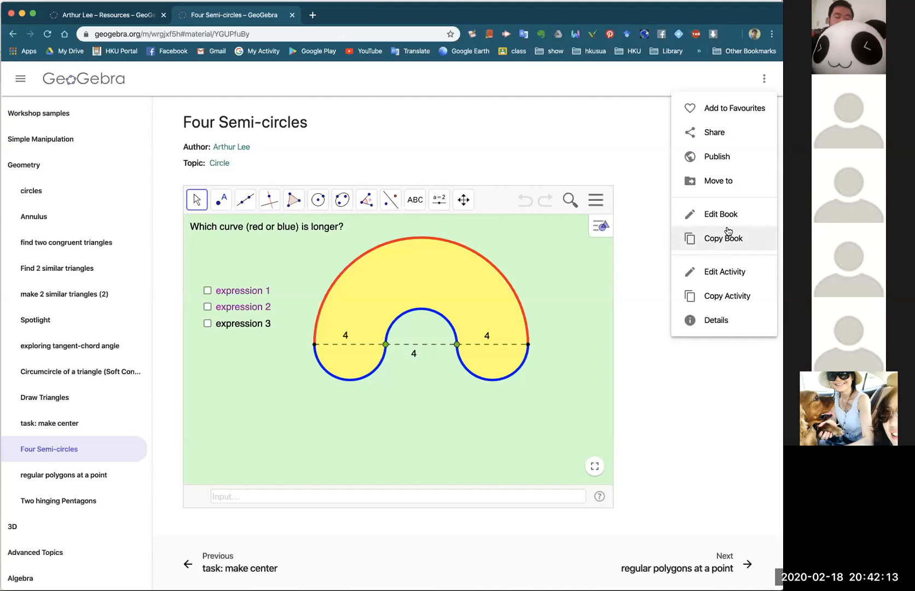
click(718, 183)
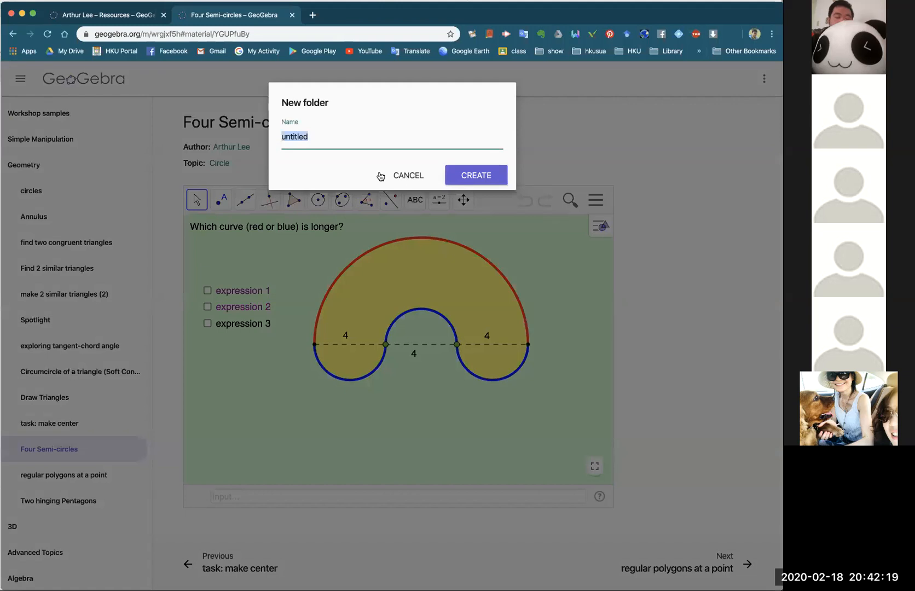
click(416, 175)
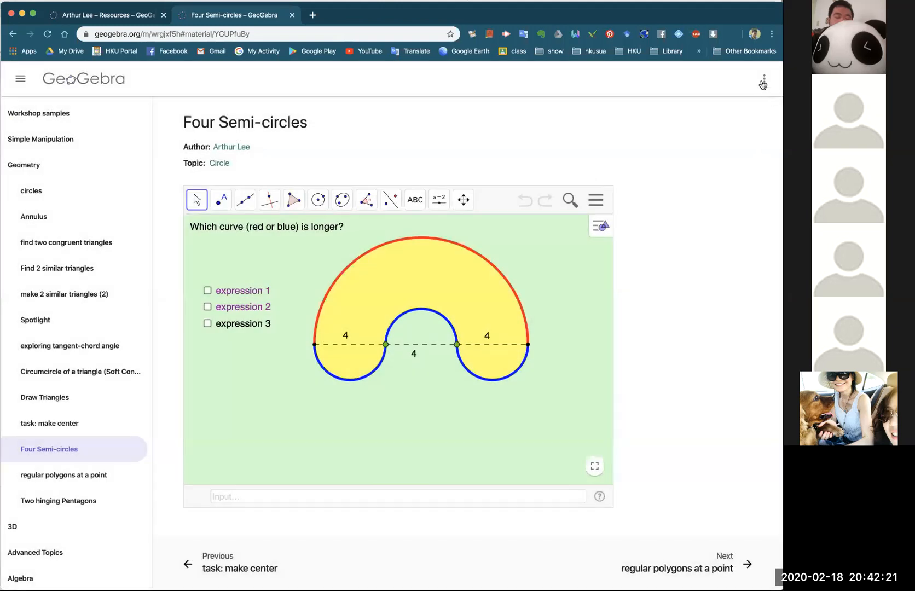
Open the details page of the Four Semi-circles activity and examine its information, similar resources and the books that include it.
click(763, 81)
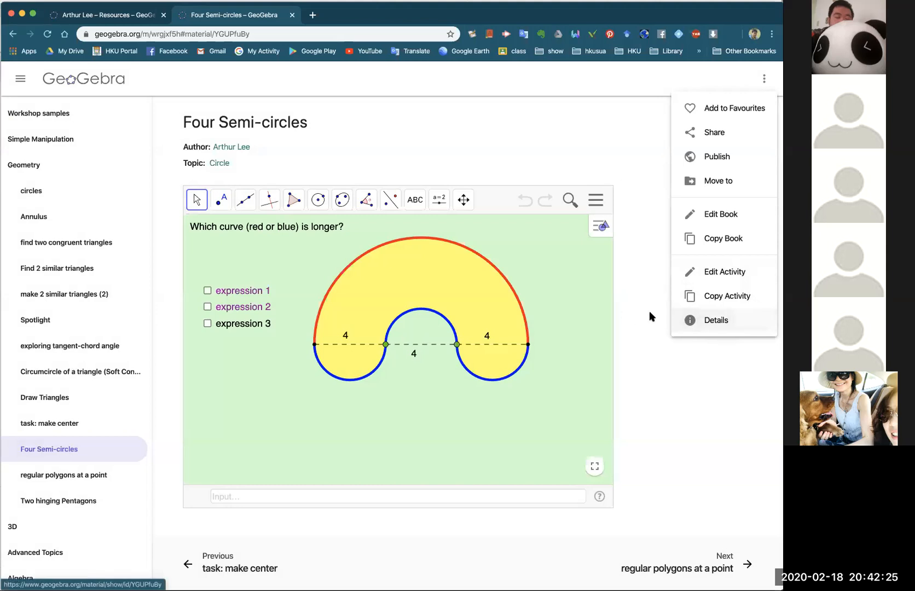
click(721, 321)
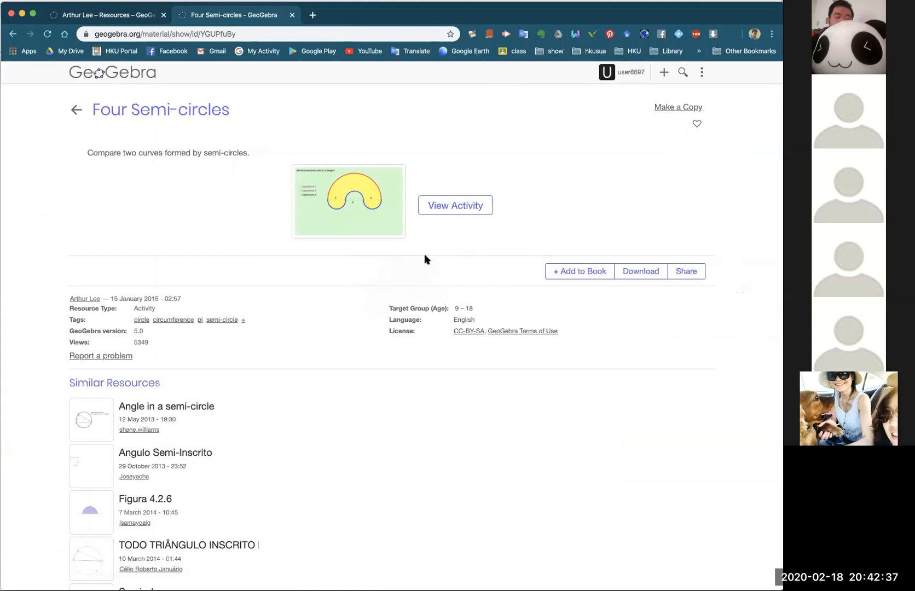
scroll(300, 347, down, 5)
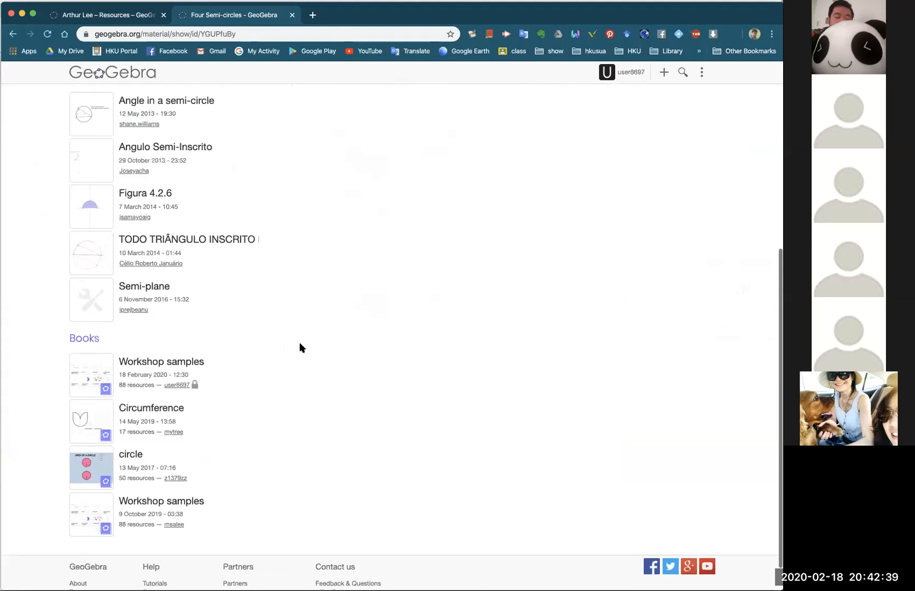
scroll(300, 347, up, 4)
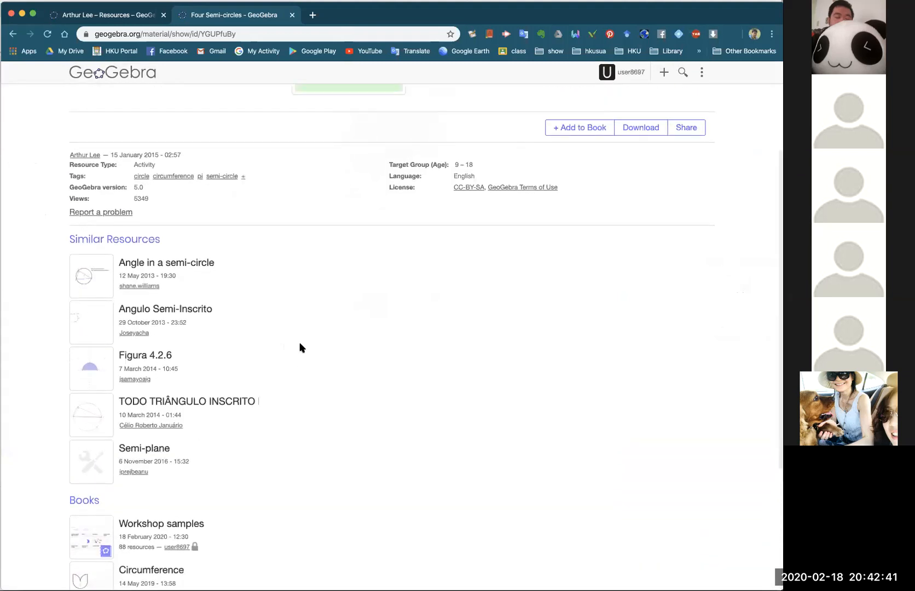
scroll(301, 347, down, 4)
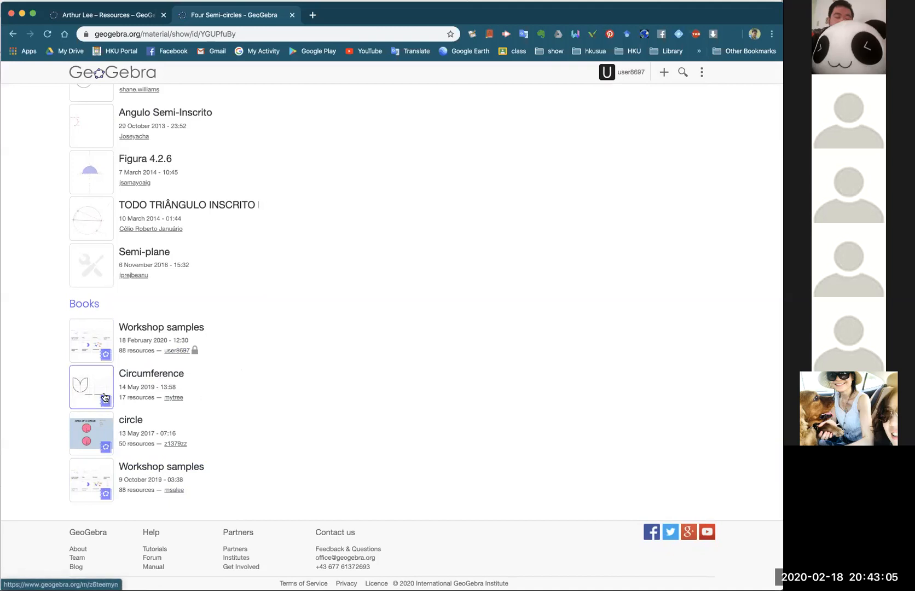
scroll(249, 419, up, 1)
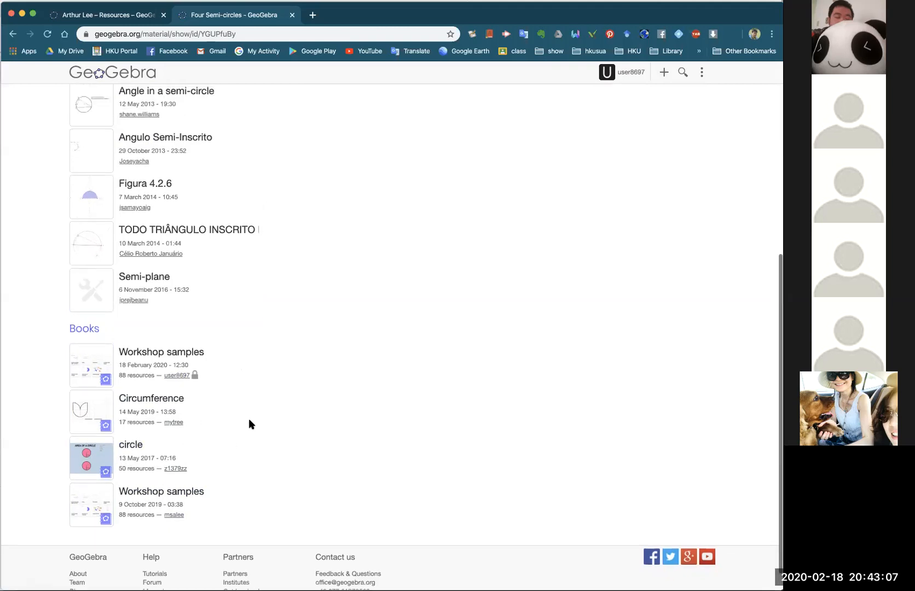
Add the Four Semi-circles resource to the secondary chapter of the "something interesting" book.
scroll(249, 419, up, 10)
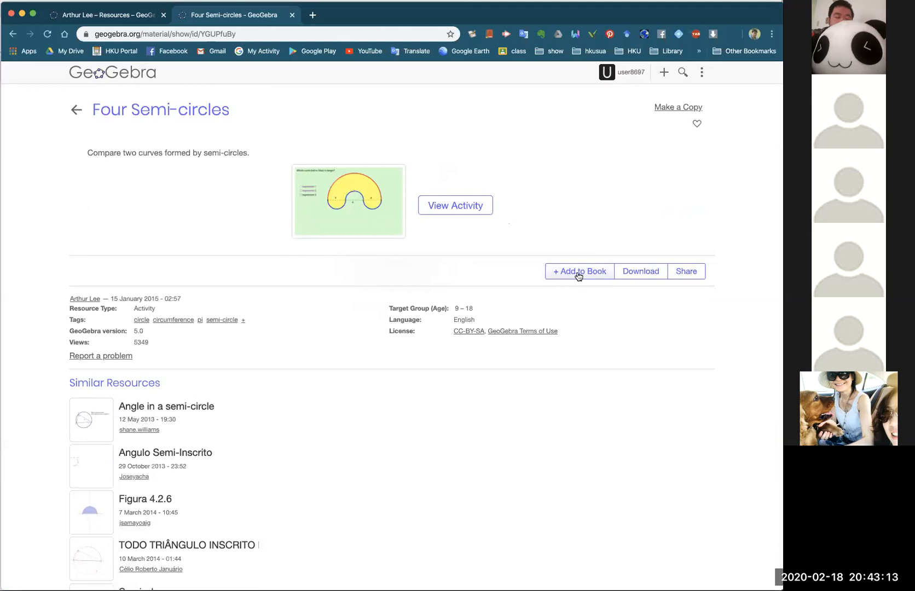
click(577, 274)
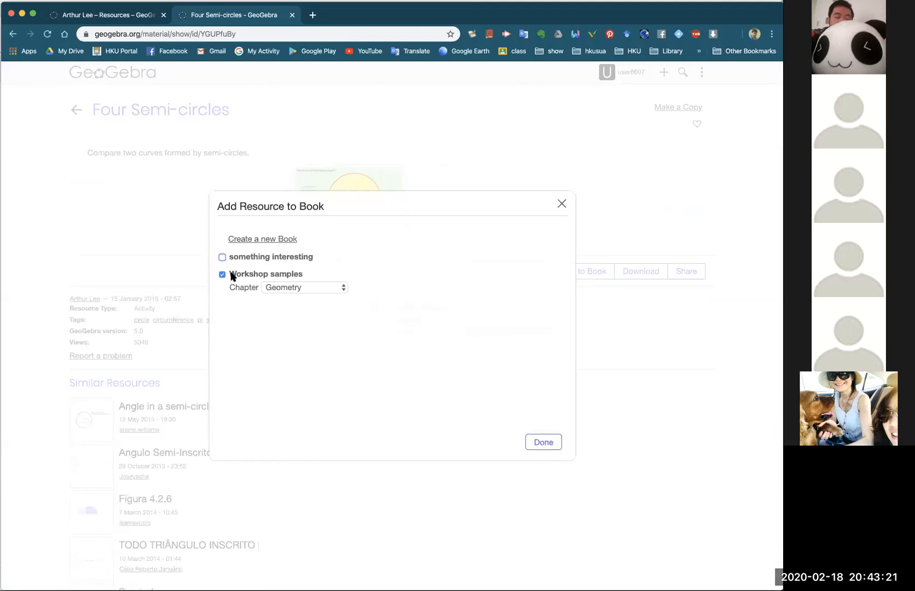
click(222, 257)
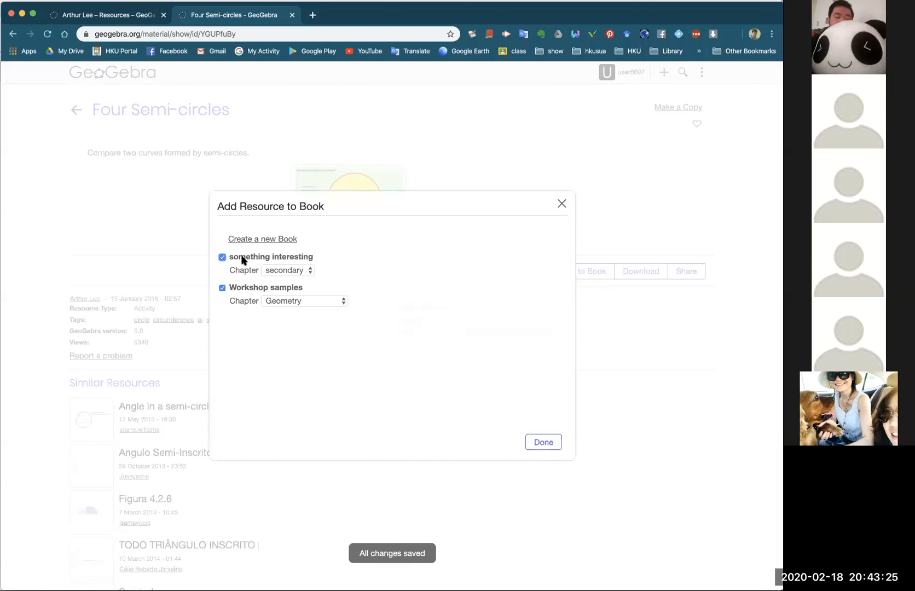
click(309, 270)
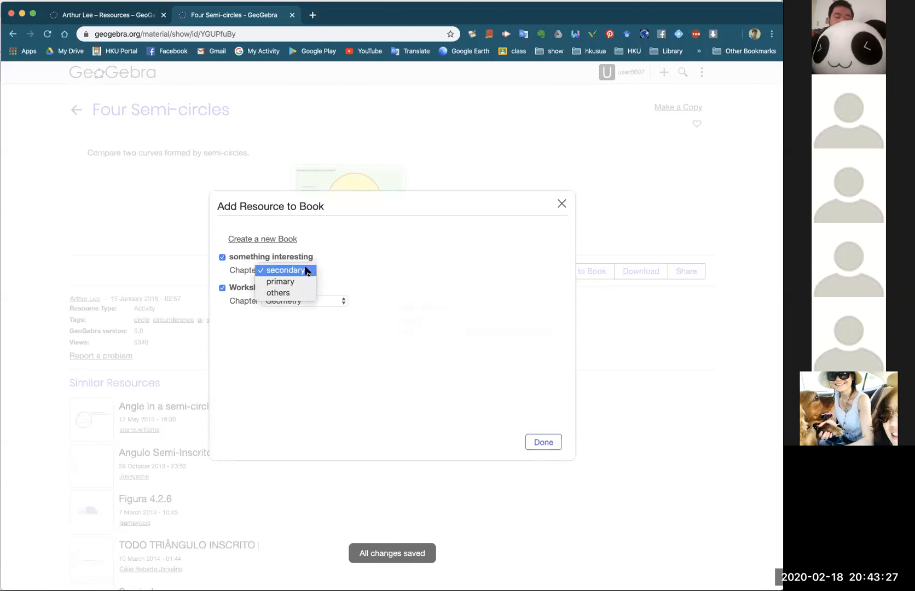
click(302, 267)
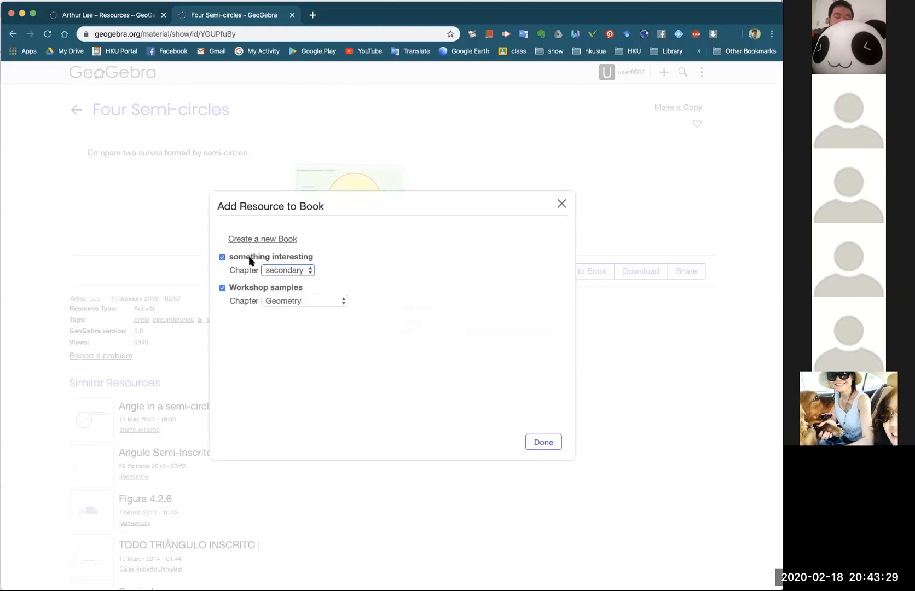
click(543, 442)
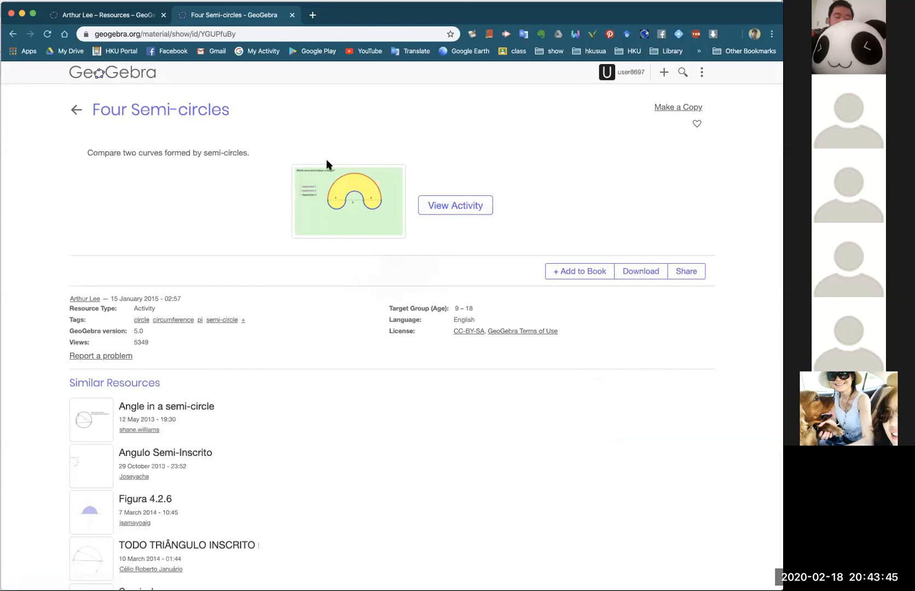
Add the cube2 resource to the secondary chapter of the "something interesting" book.
click(76, 113)
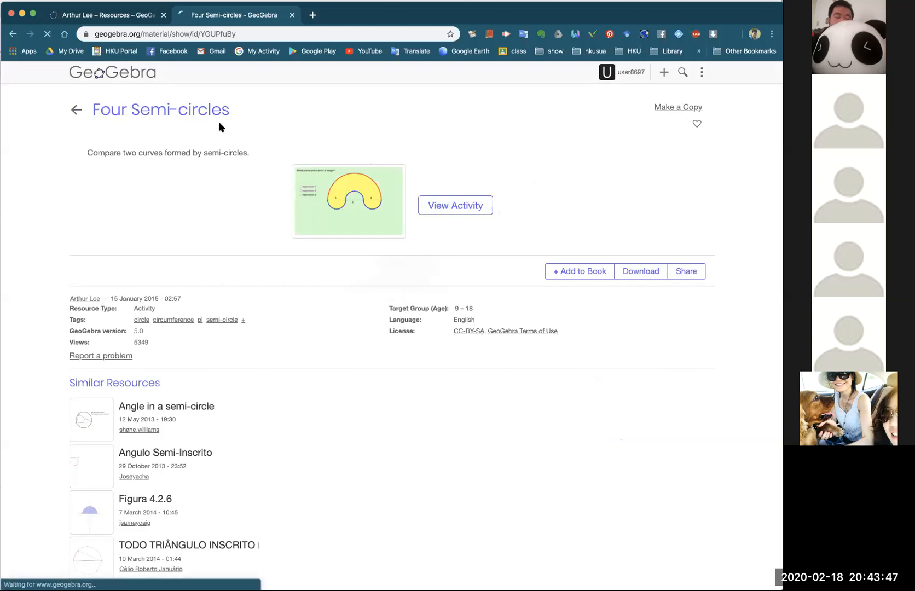
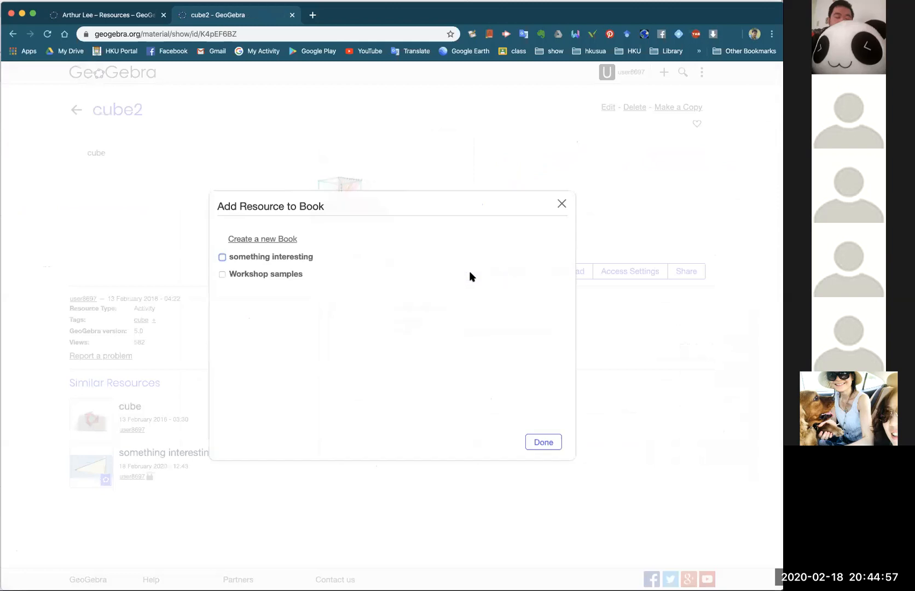
click(222, 256)
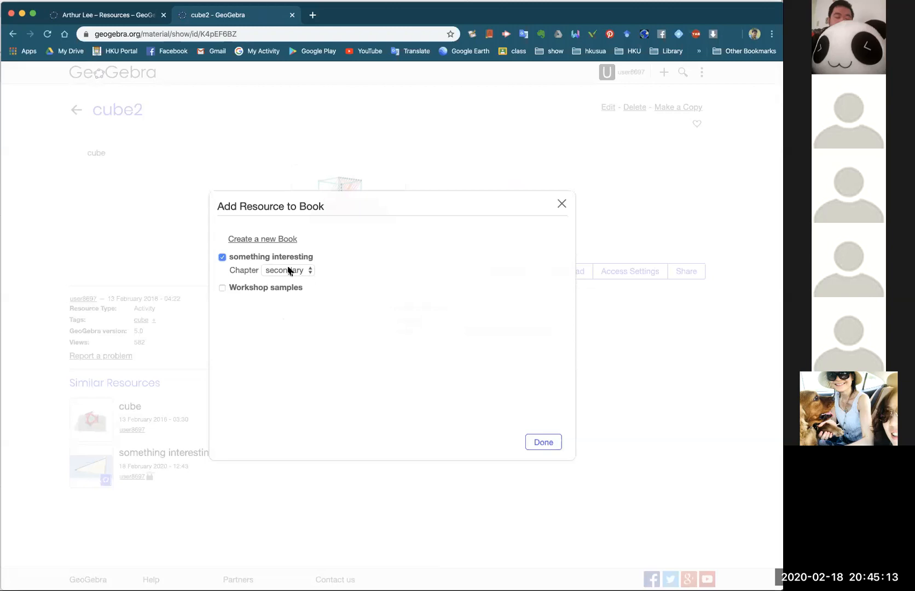
click(543, 443)
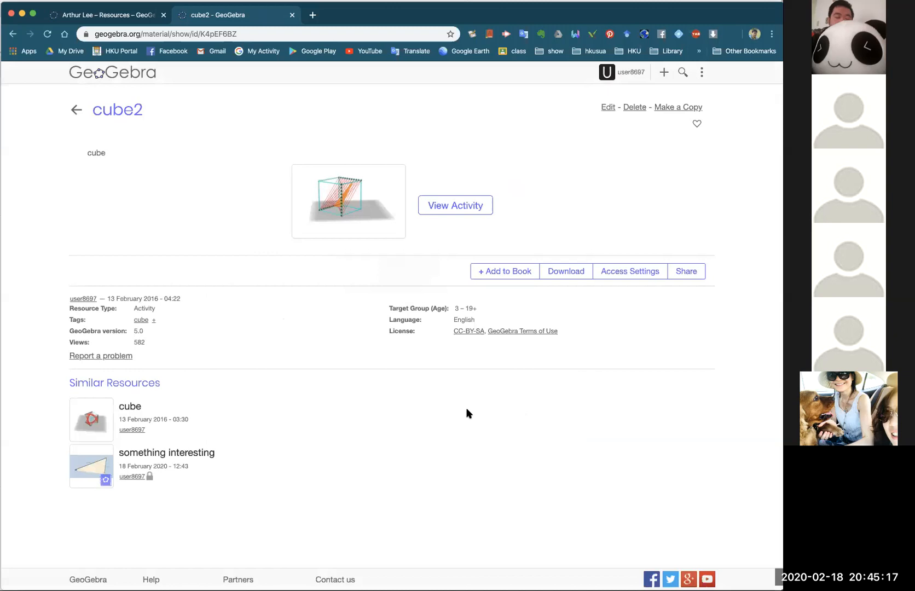
Open the "something interesting" book and check the activities in its secondary chapter.
scroll(294, 421, down, 2)
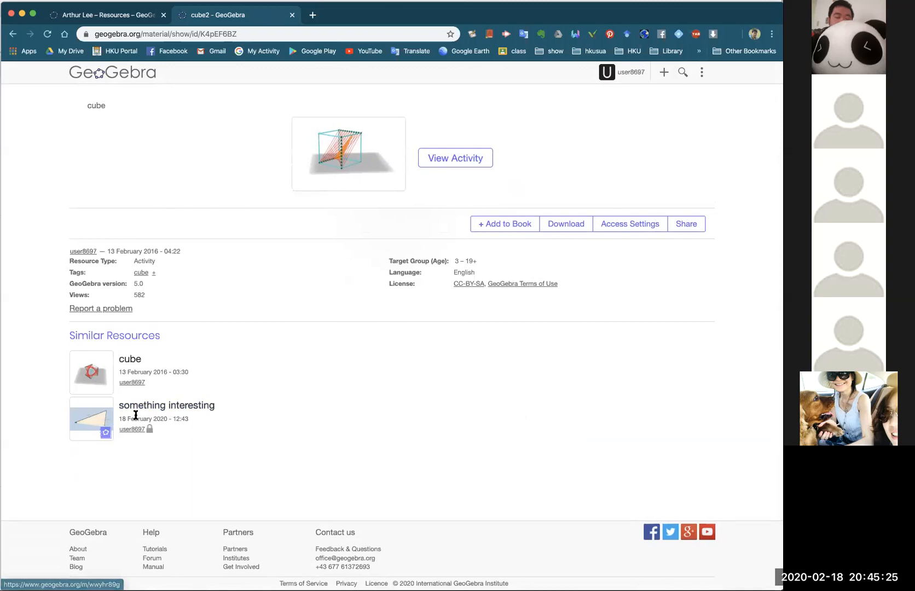
click(100, 420)
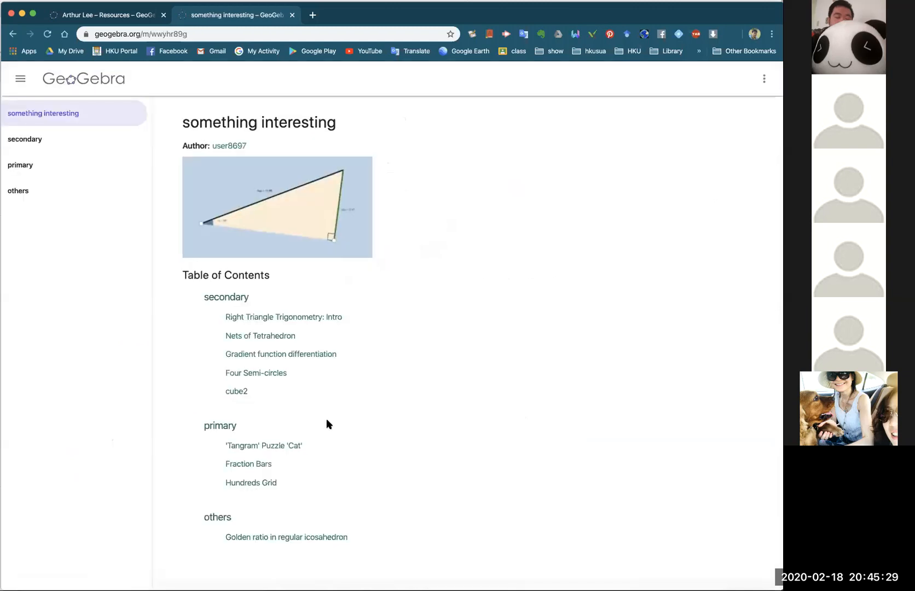
click(33, 141)
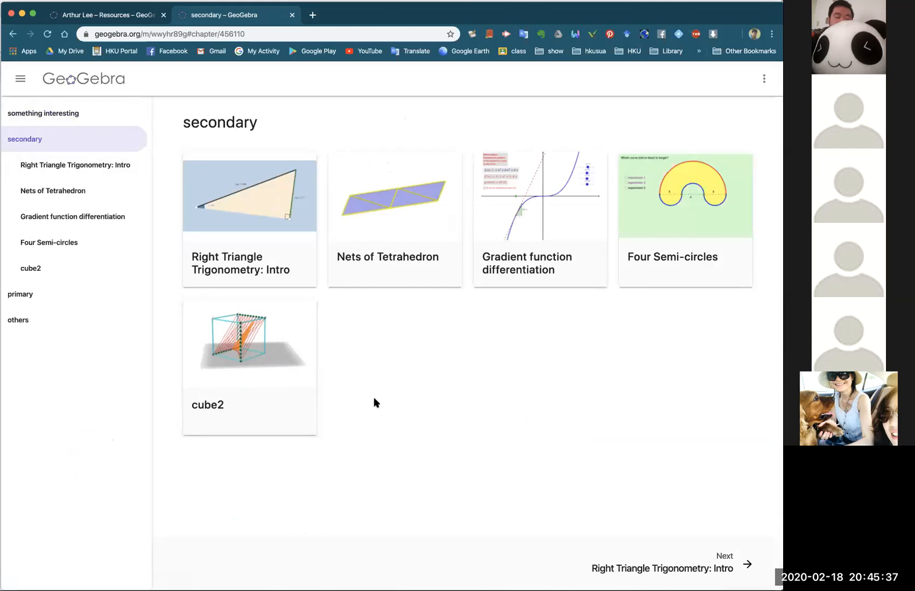
click(60, 115)
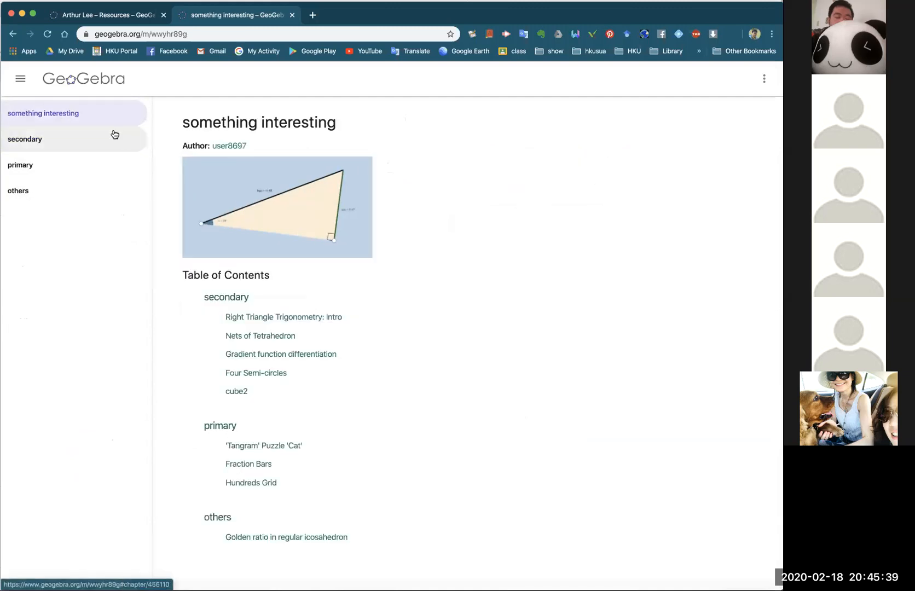
Edit the book and move the cube2 activity from the secondary chapter to the others chapter.
click(763, 82)
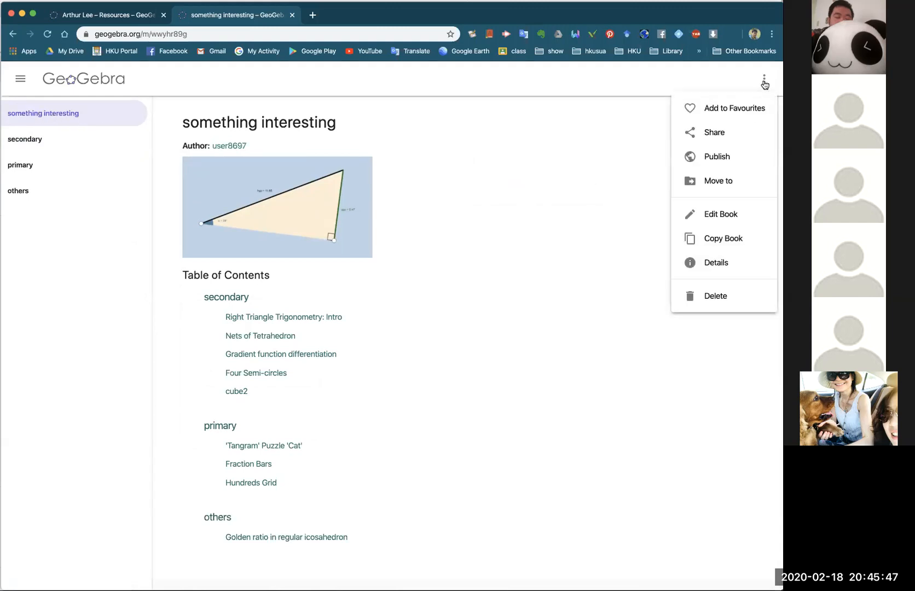
click(728, 213)
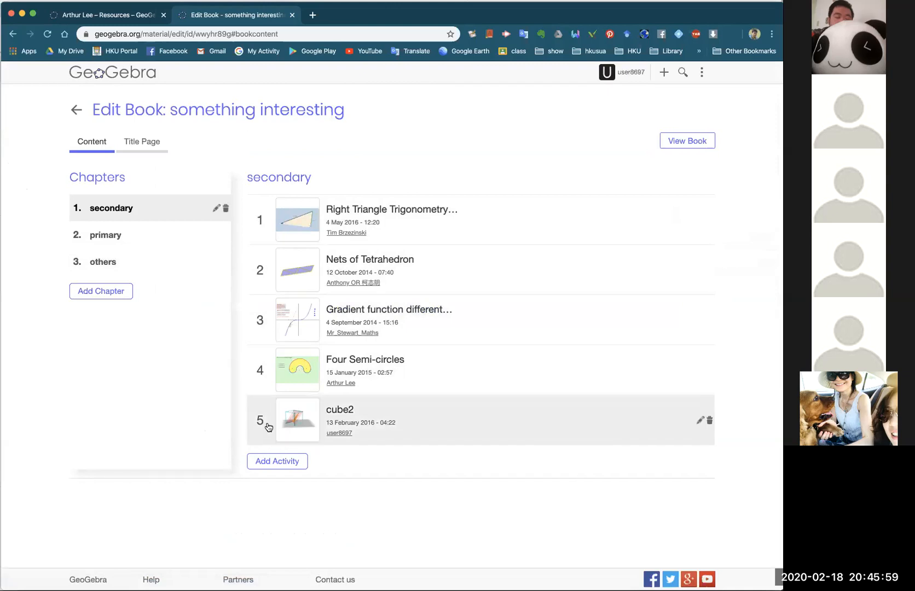
drag(374, 425, 123, 267)
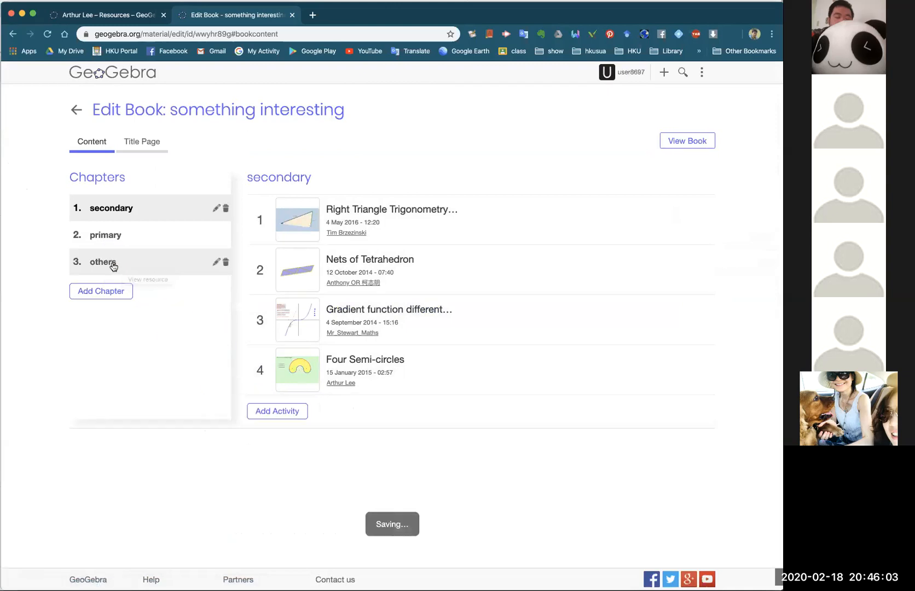
click(113, 266)
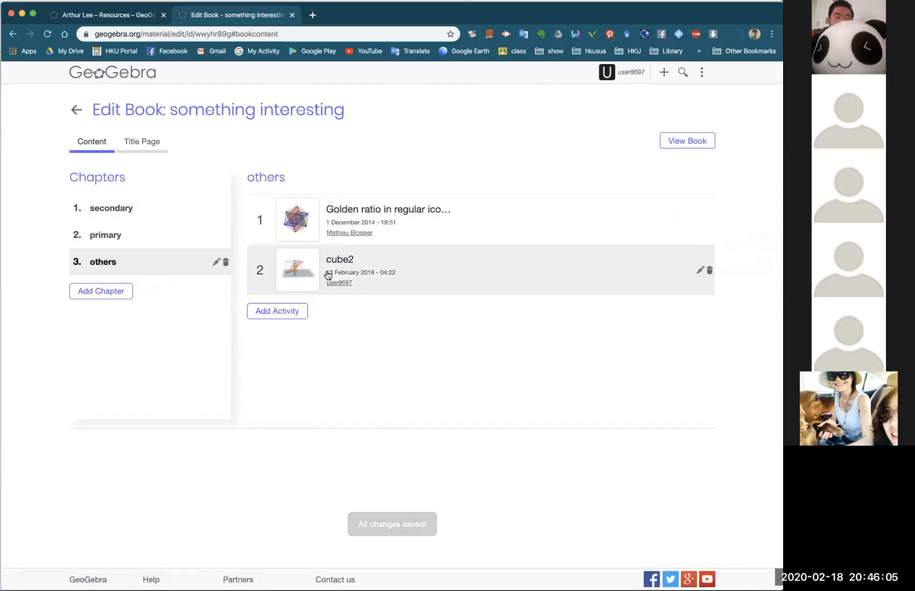
Reorder the secondary chapter so Four Semi-circles comes before Gradient function differentiation, and view the book.
click(127, 209)
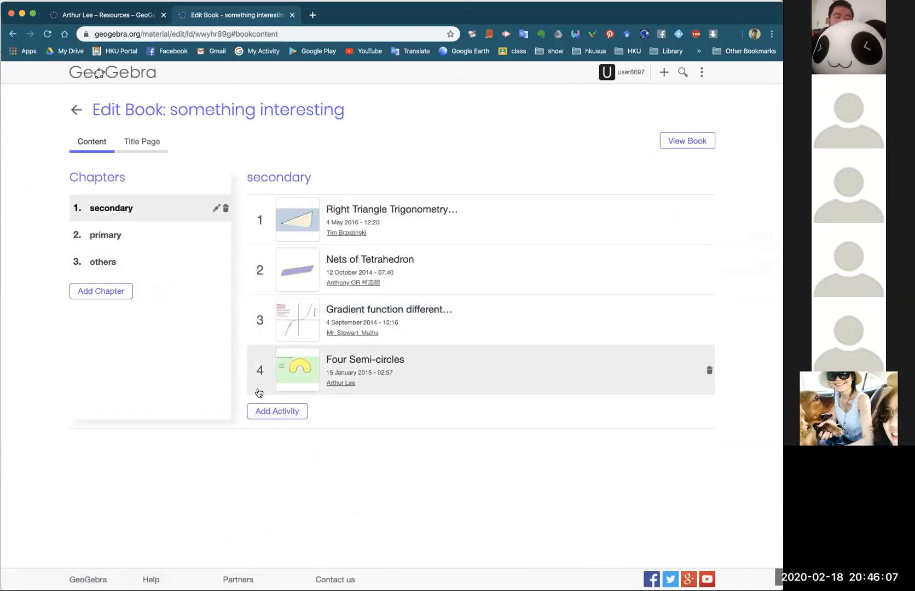
drag(259, 384, 275, 323)
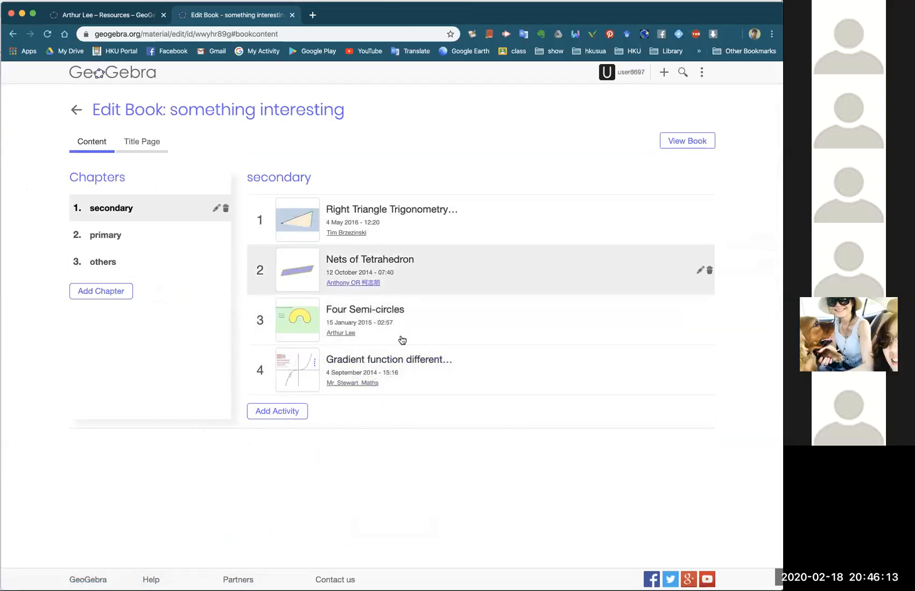
mouse_move(661, 221)
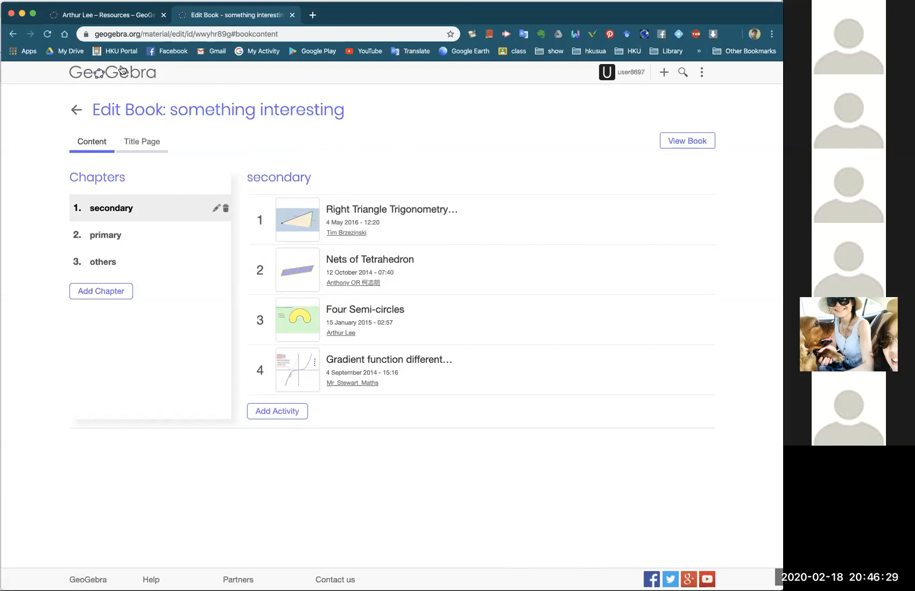
click(681, 141)
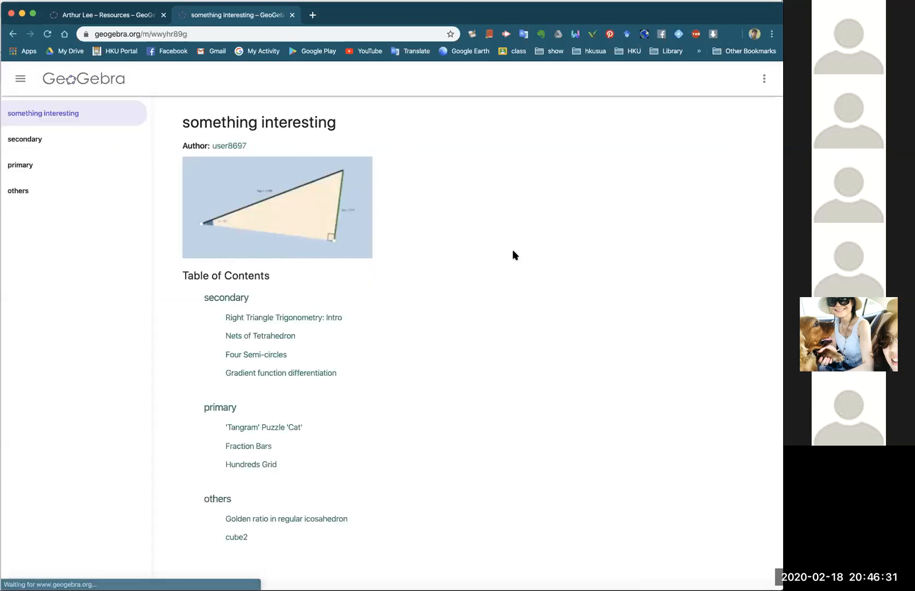
Look through the activities in the book's secondary, primary and others chapters.
click(37, 141)
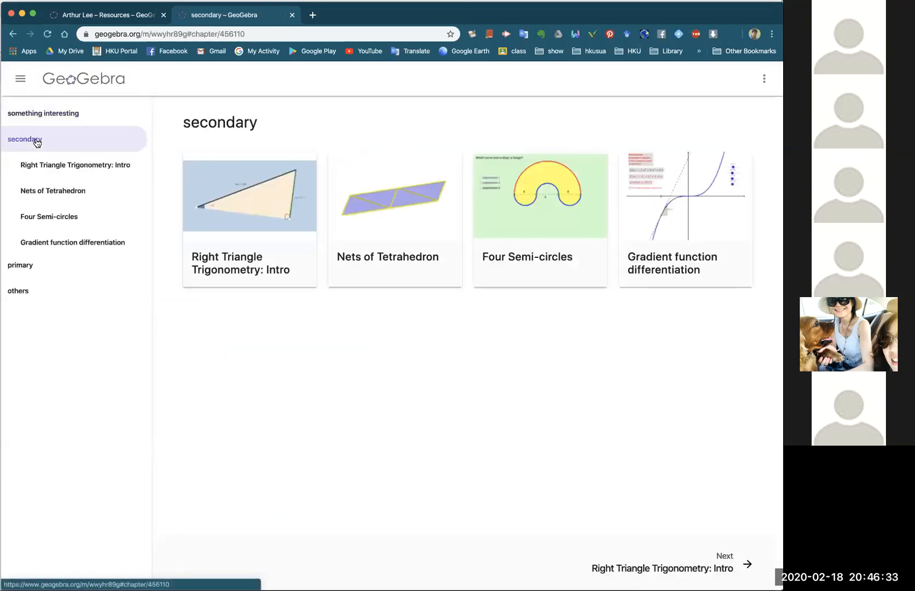
click(27, 269)
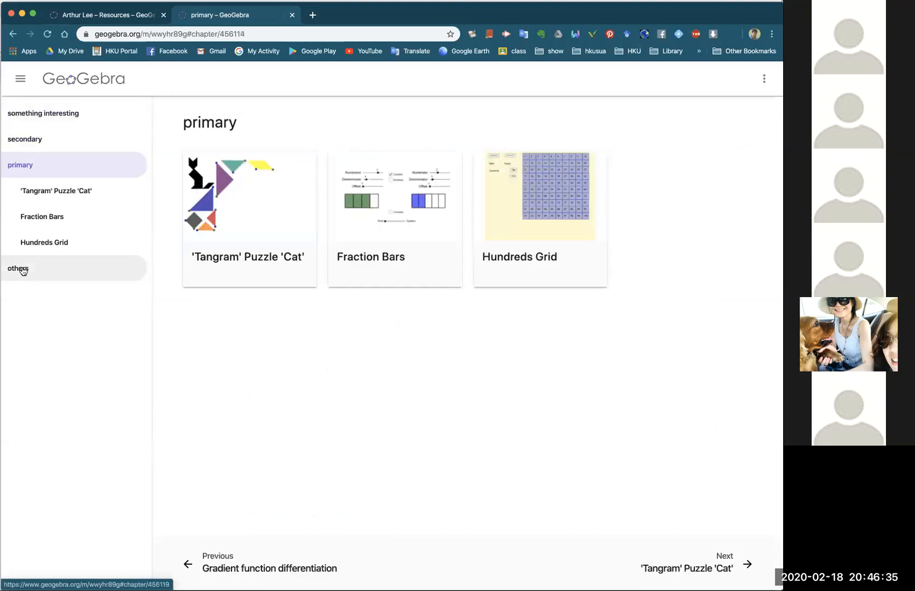
click(21, 268)
click(30, 113)
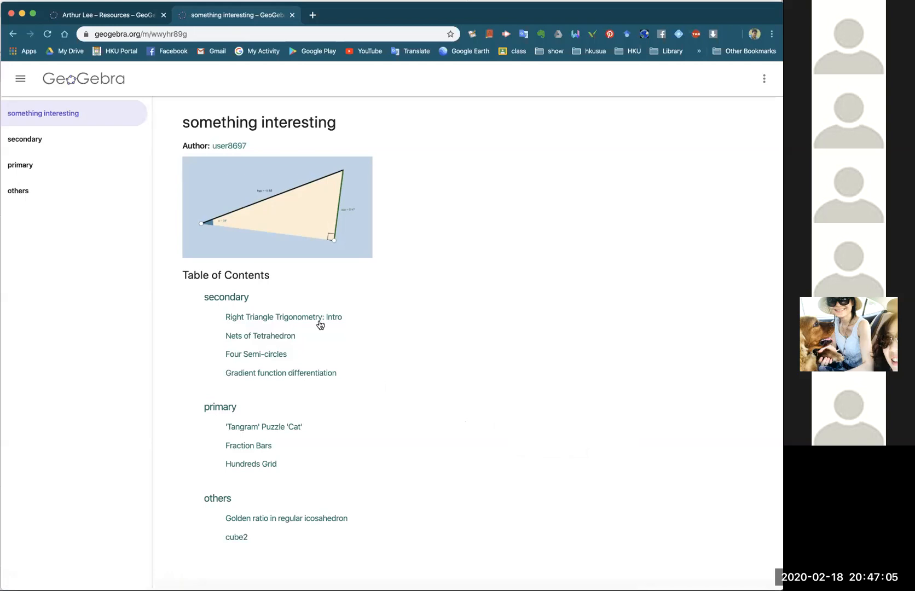
click(22, 141)
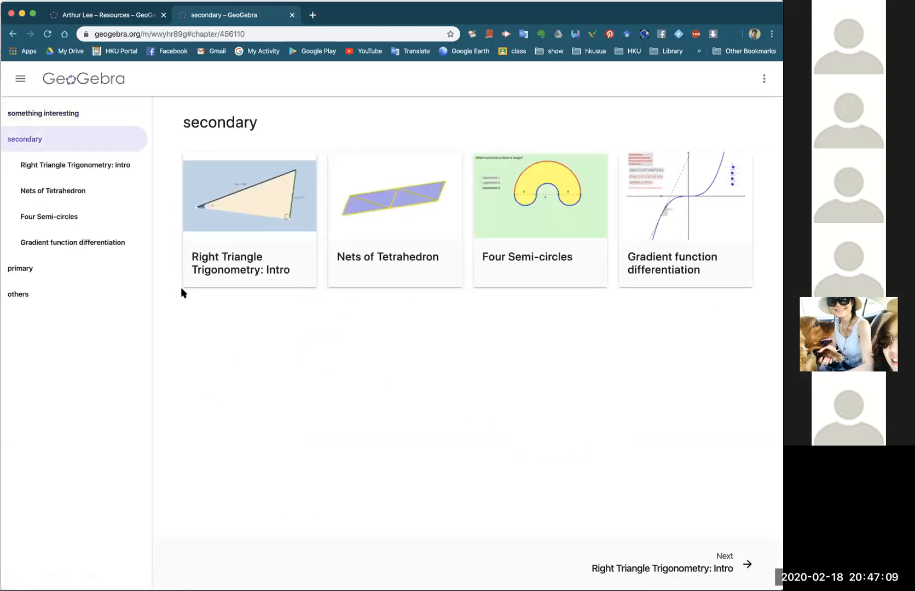
click(21, 270)
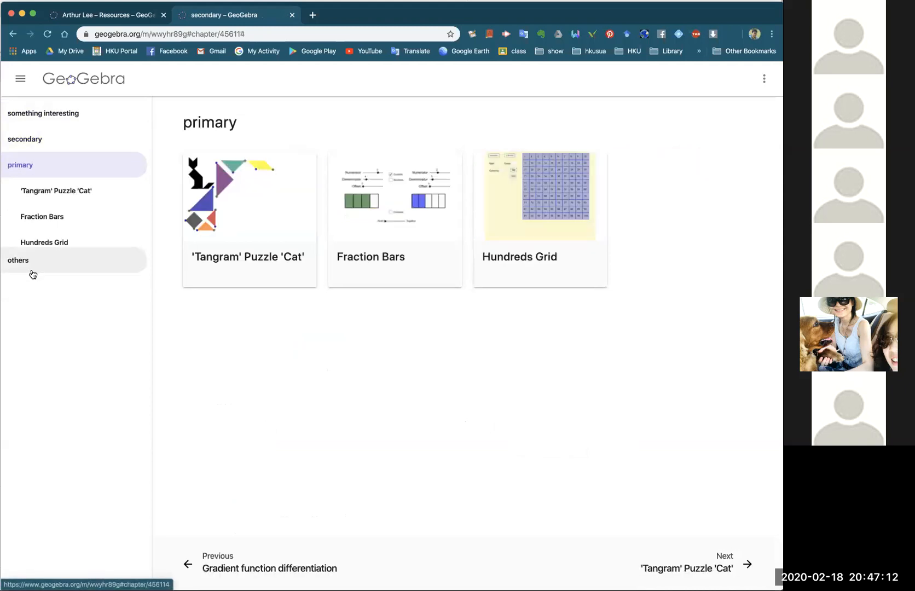
click(25, 144)
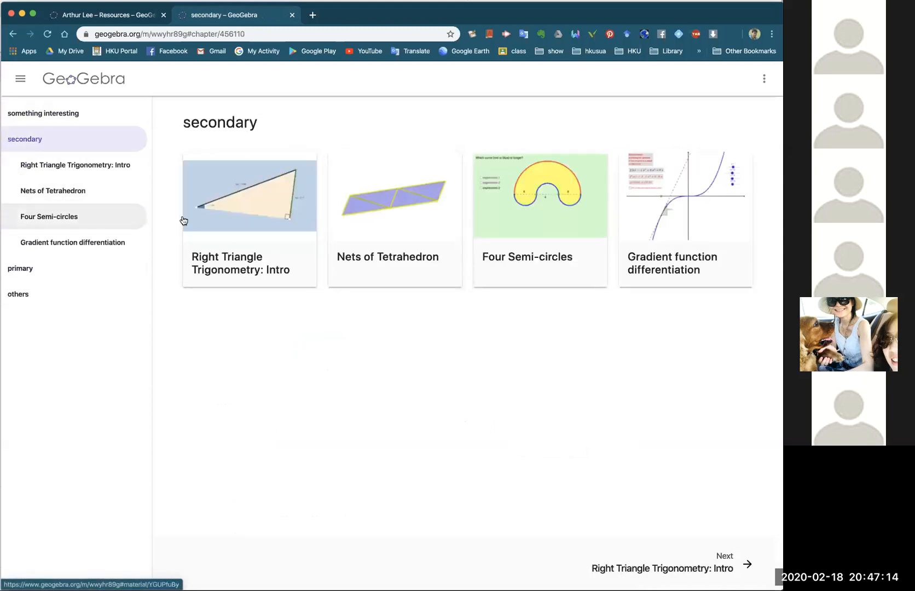
Open the Four Semi-circles activity from the secondary chapter and start editing it.
click(558, 273)
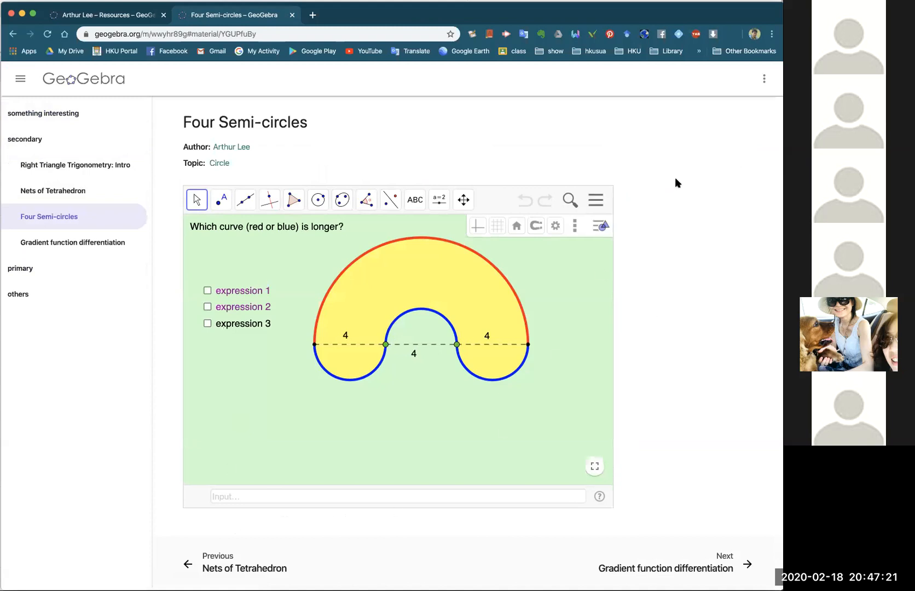
click(763, 82)
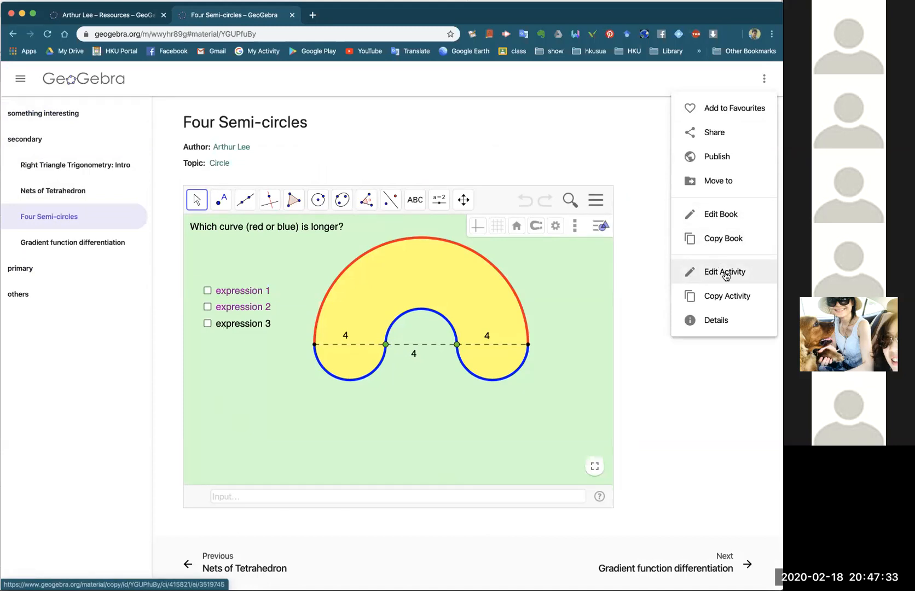
click(704, 272)
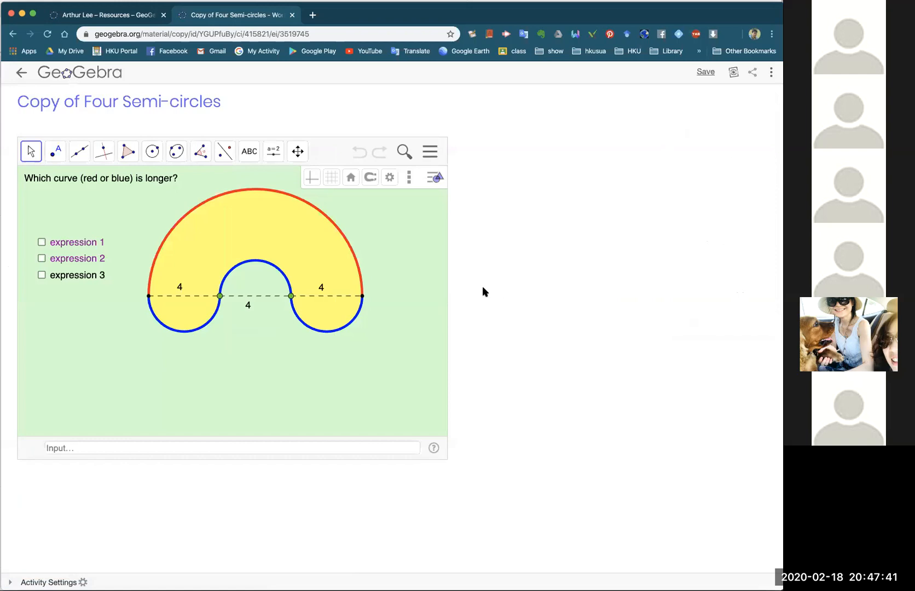
Rename the copied activity as Four Semi-circles.
click(226, 102)
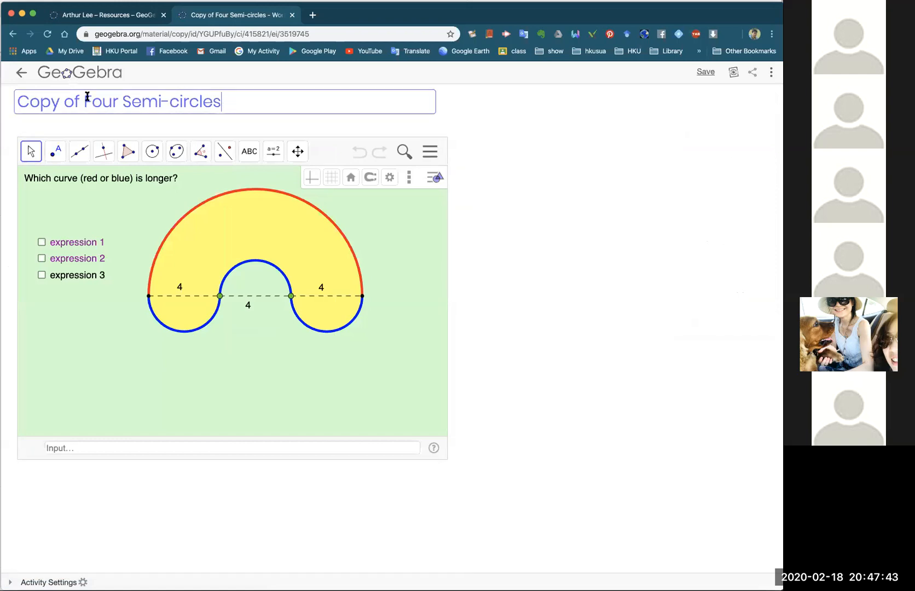
key(BackSpace)
key(BackSpace)
key(BackSpace)
key(BackSpace)
key(BackSpace)
key(BackSpace)
key(BackSpace)
key(BackSpace)
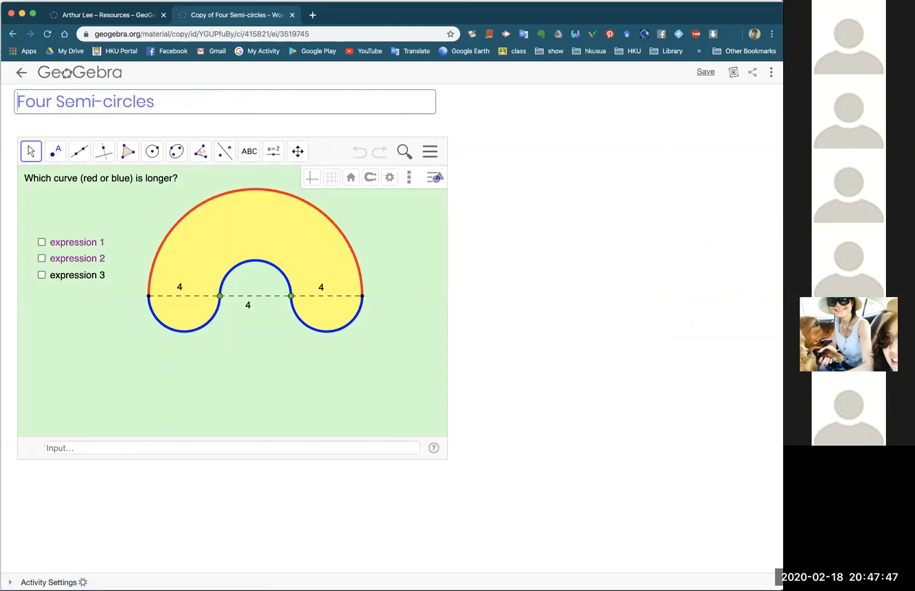
click(562, 148)
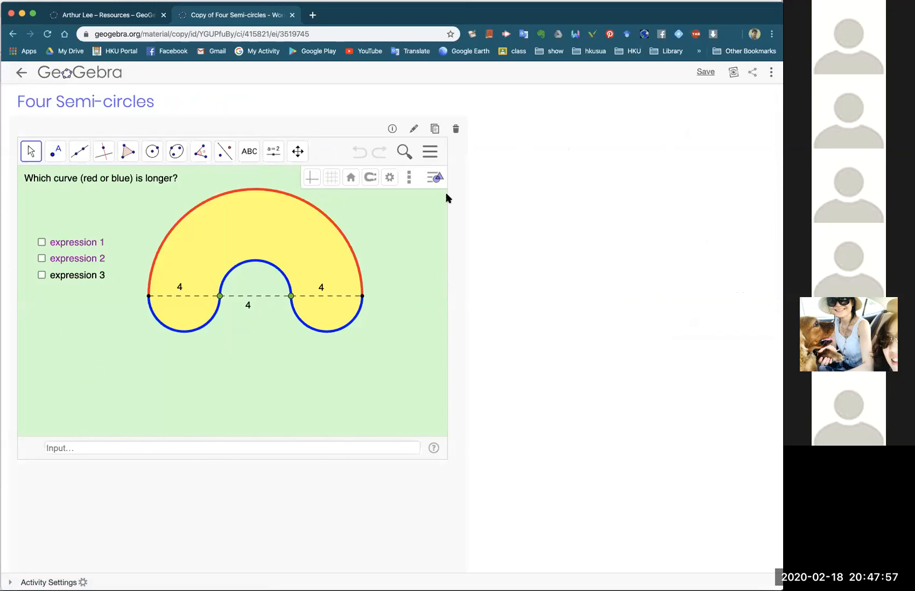
Collapse the style bar of the graphics view in the semi-circles applet.
click(435, 177)
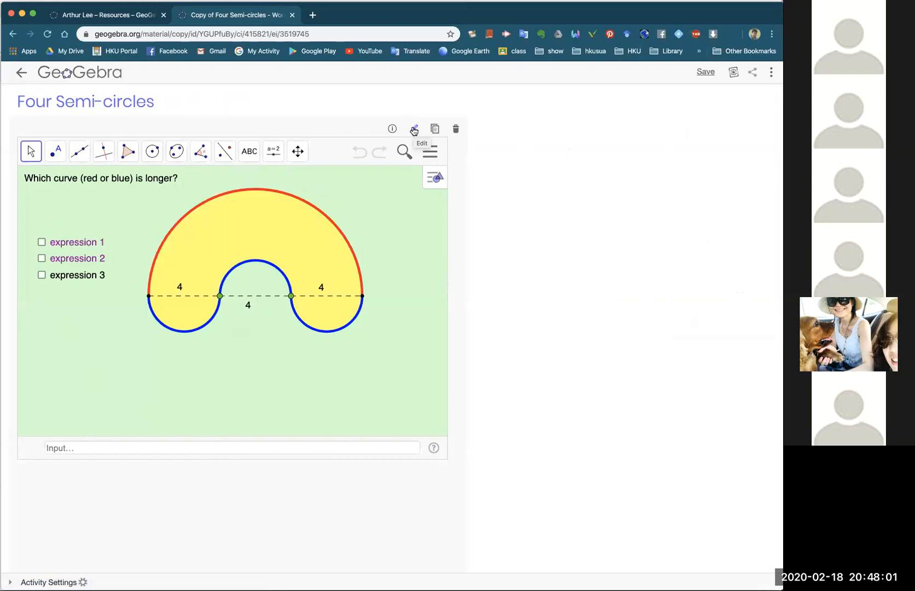
Examine the size and display options in the semi-circles applet's advanced settings, and close the applet's settings.
click(414, 130)
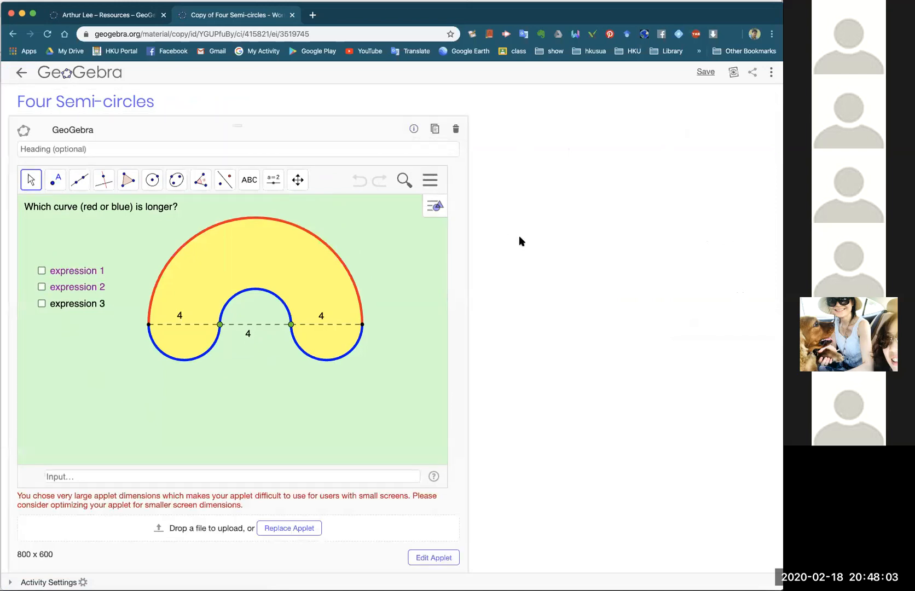
scroll(503, 246, down, 4)
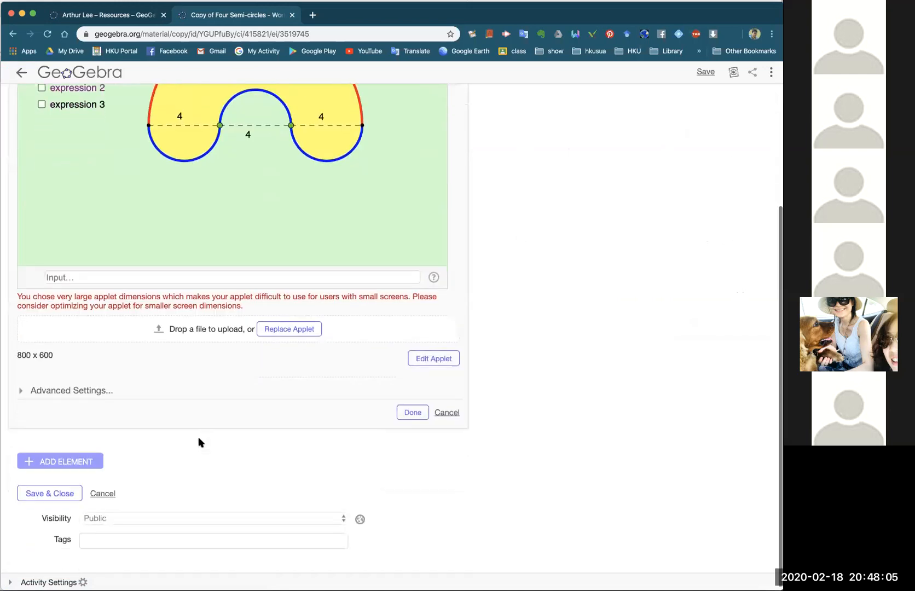
click(20, 390)
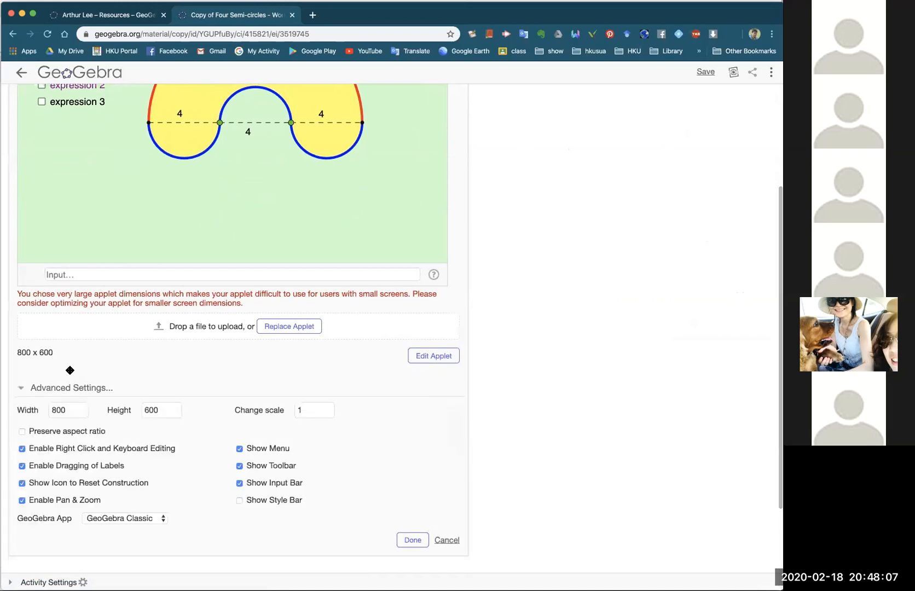
scroll(288, 333, down, 3)
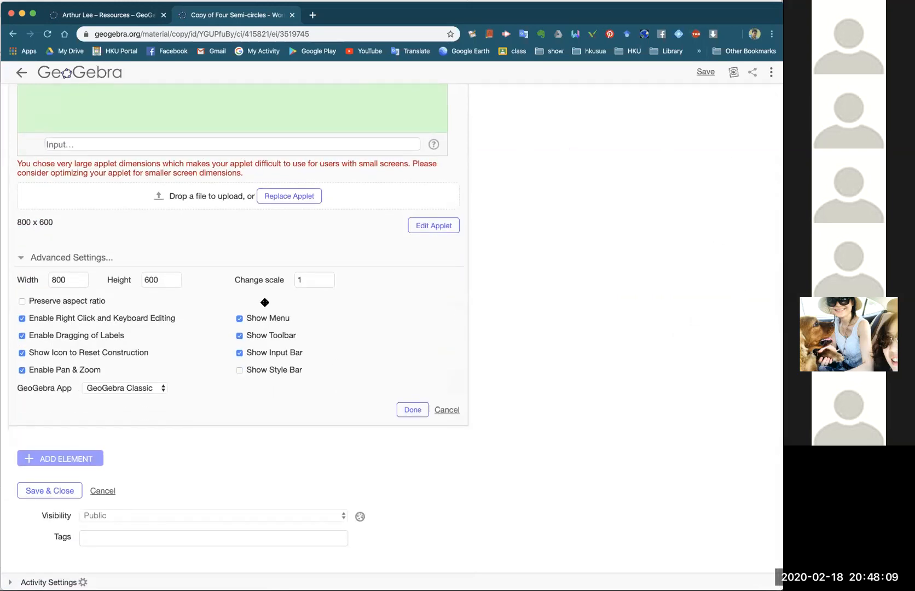
scroll(331, 317, up, 2)
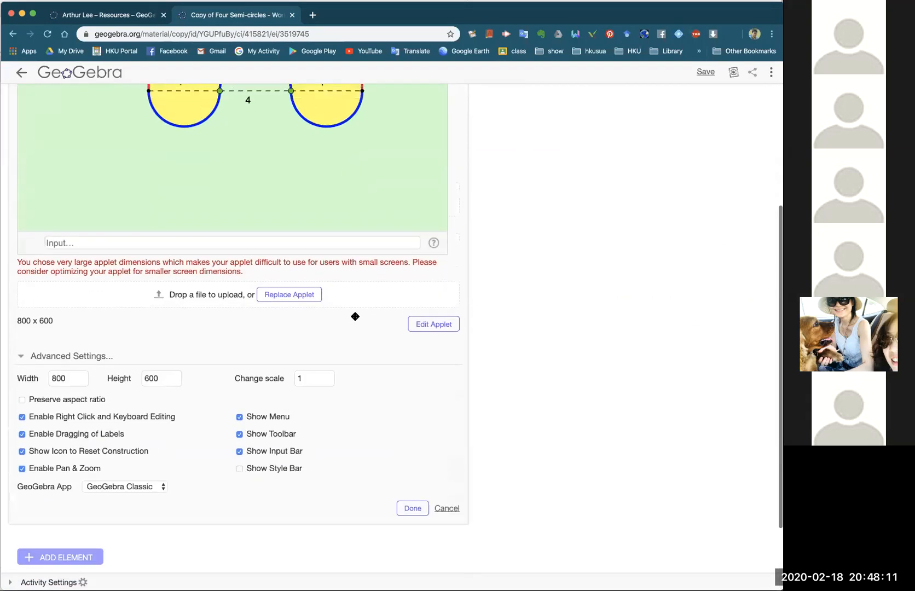
scroll(355, 316, up, 4)
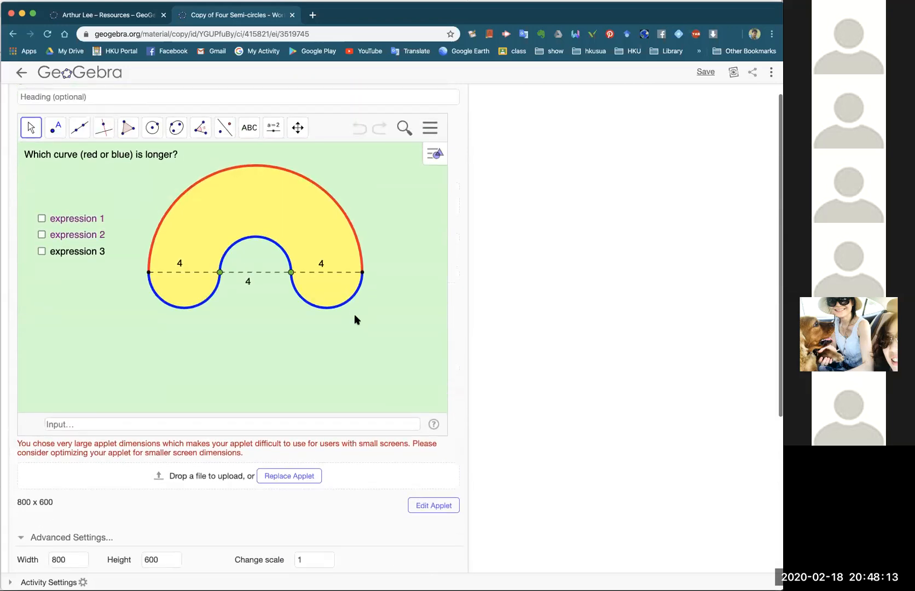
scroll(393, 439, down, 3)
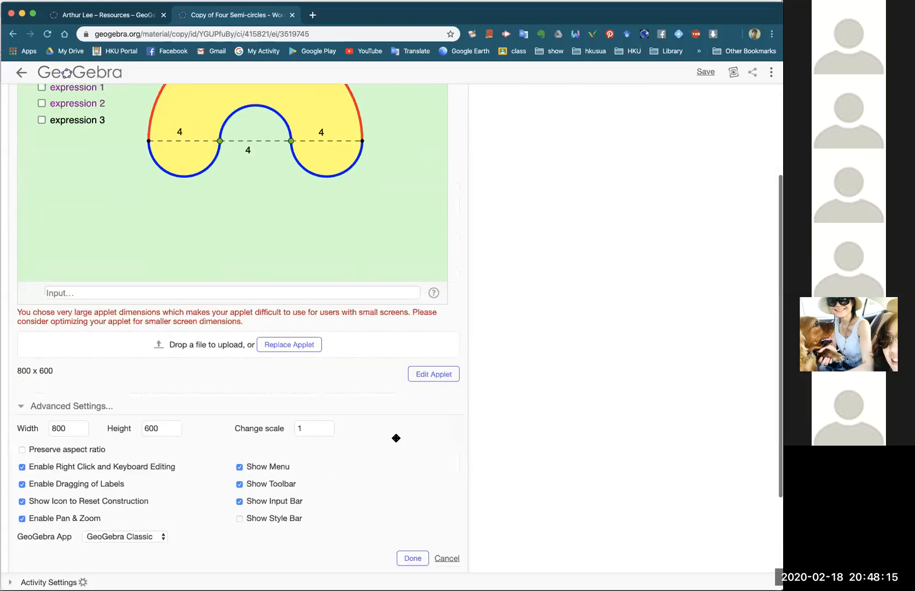
scroll(394, 437, down, 2)
scroll(350, 346, down, 2)
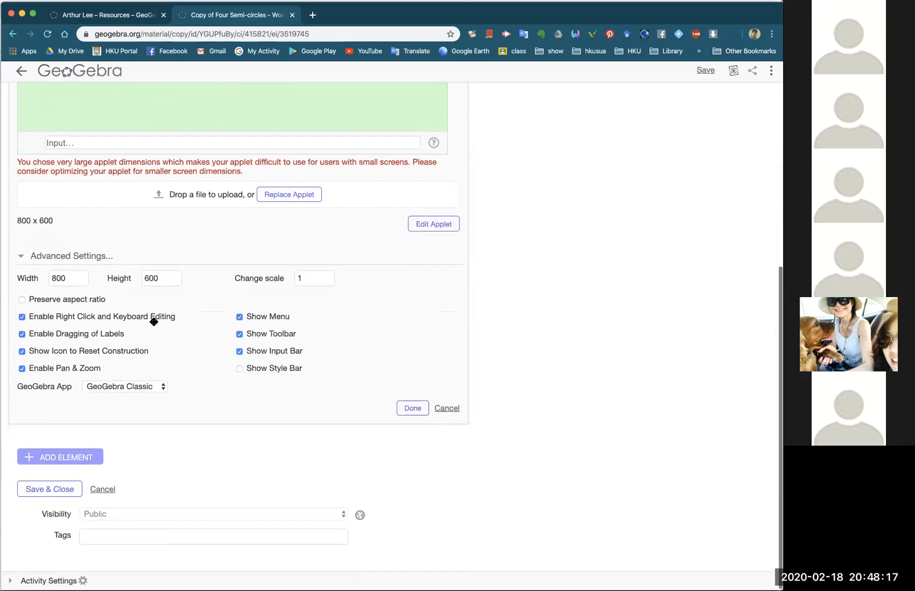
scroll(364, 263, up, 6)
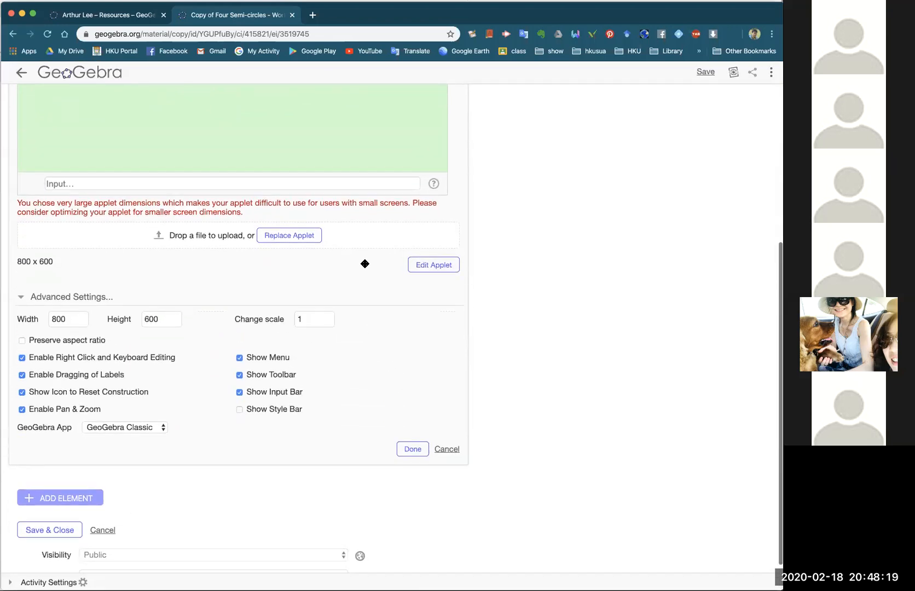
scroll(342, 306, up, 2)
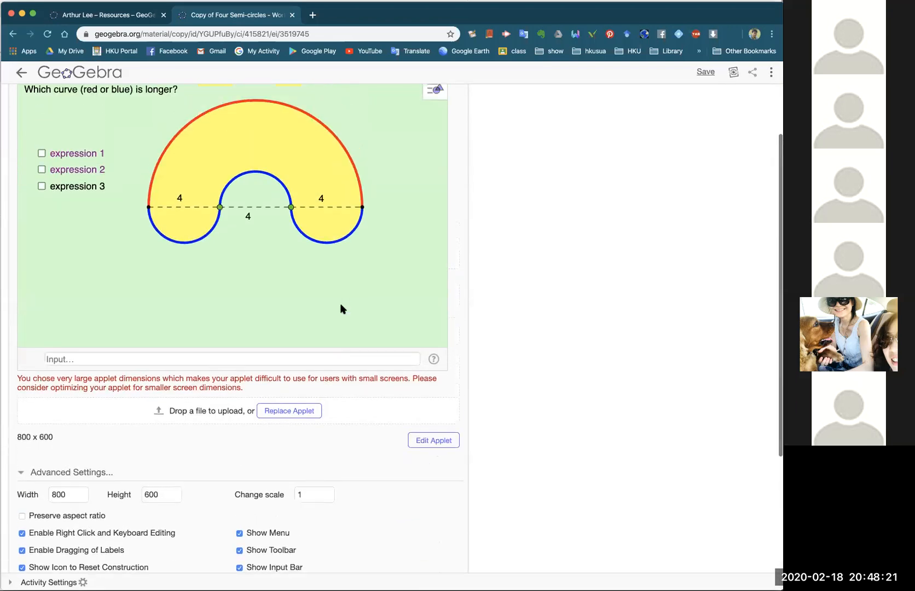
scroll(353, 383, down, 8)
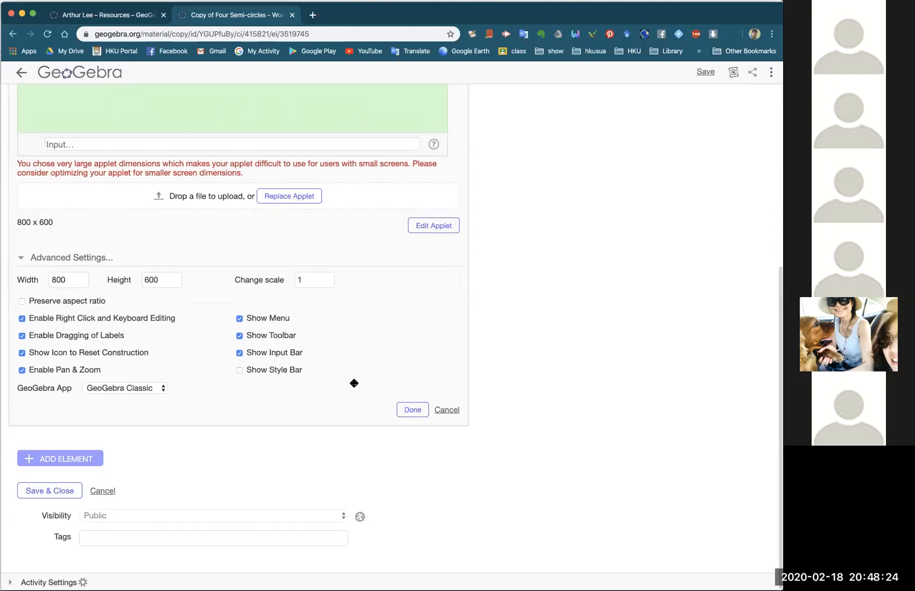
click(415, 410)
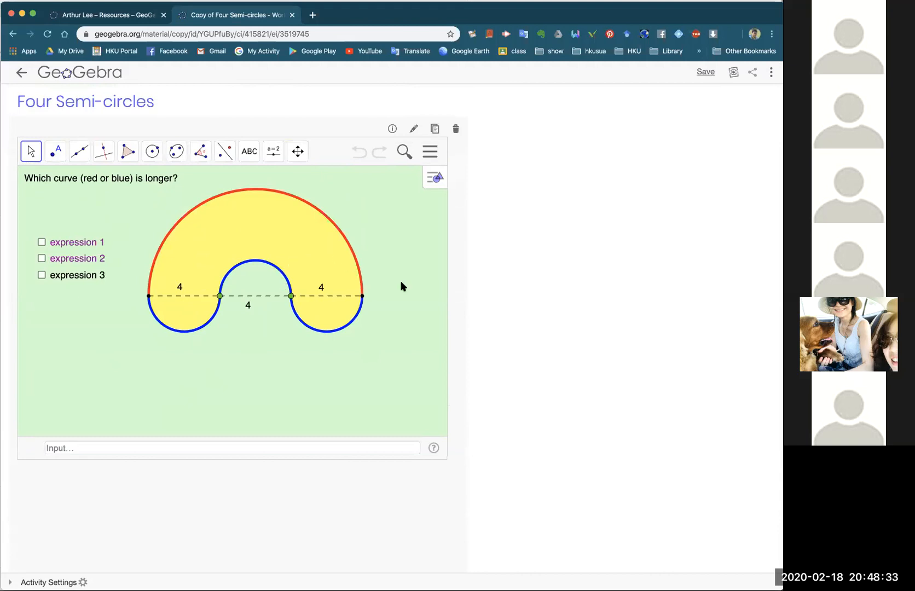
Add a question element below the applet with the text "Find the area of this shaded region.".
scroll(500, 341, down, 5)
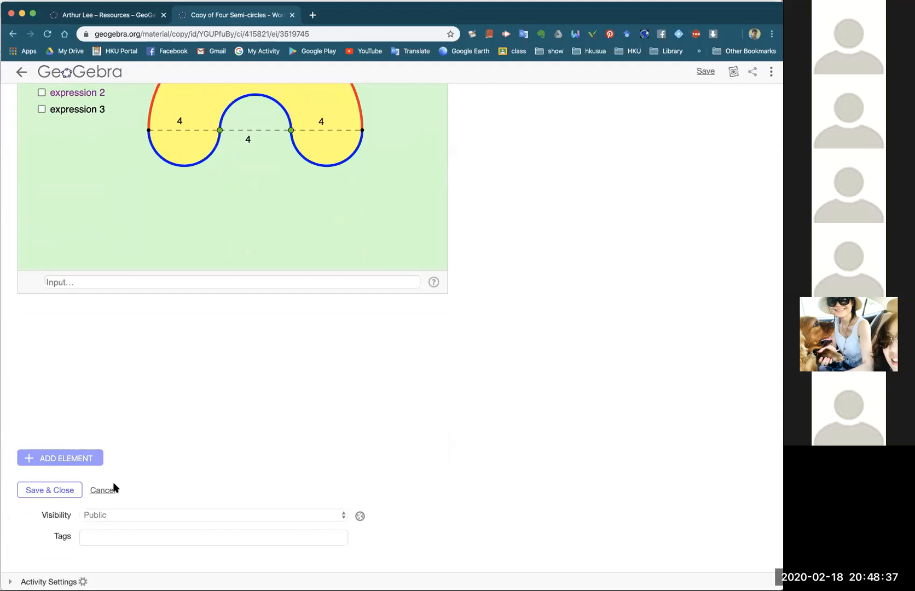
click(77, 456)
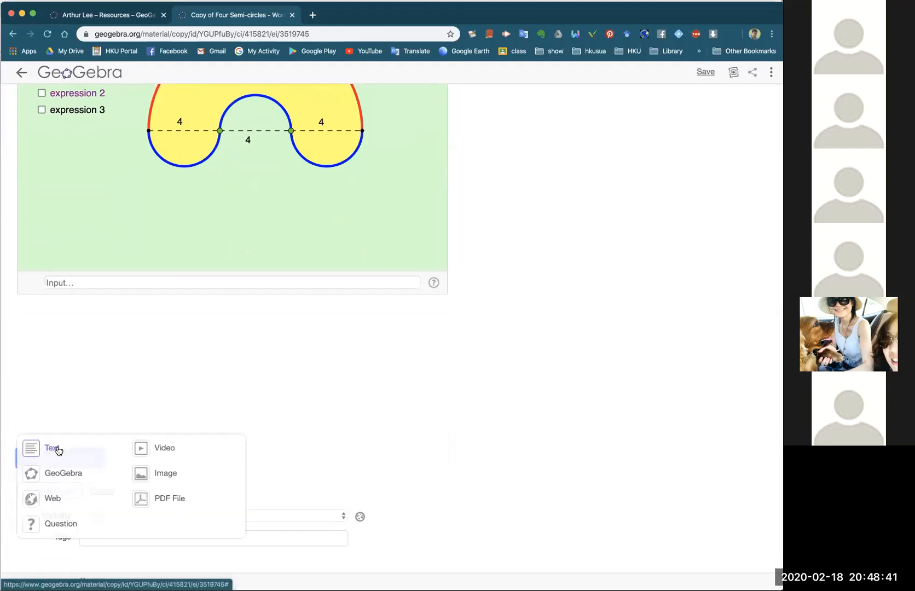
click(54, 525)
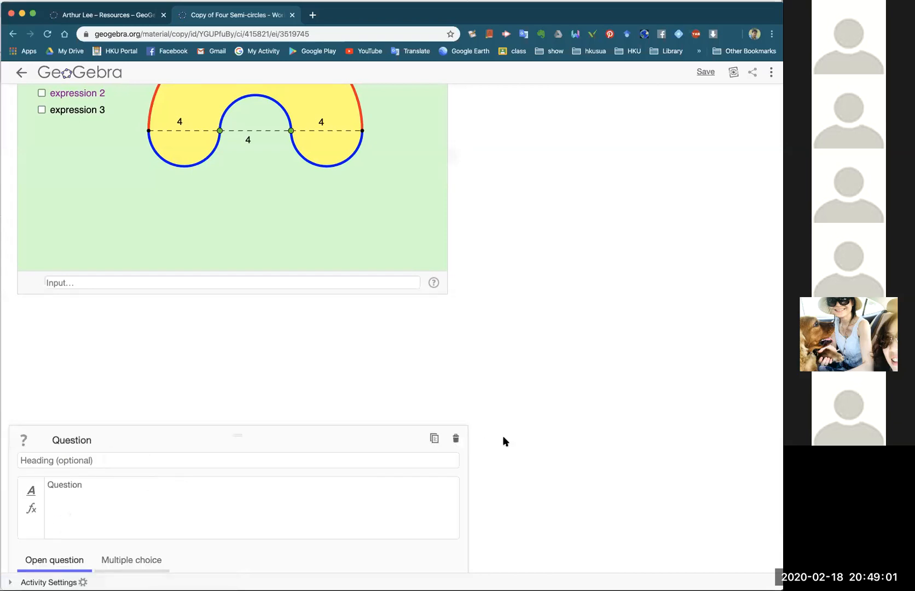
click(139, 312)
text(Find the area of th)
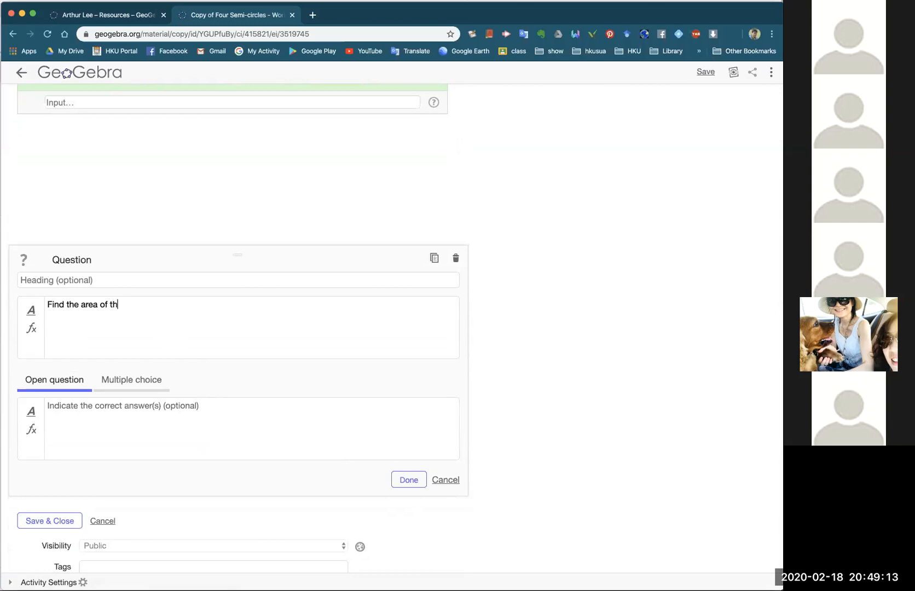
text(aded region.)
scroll(380, 456, down, 1)
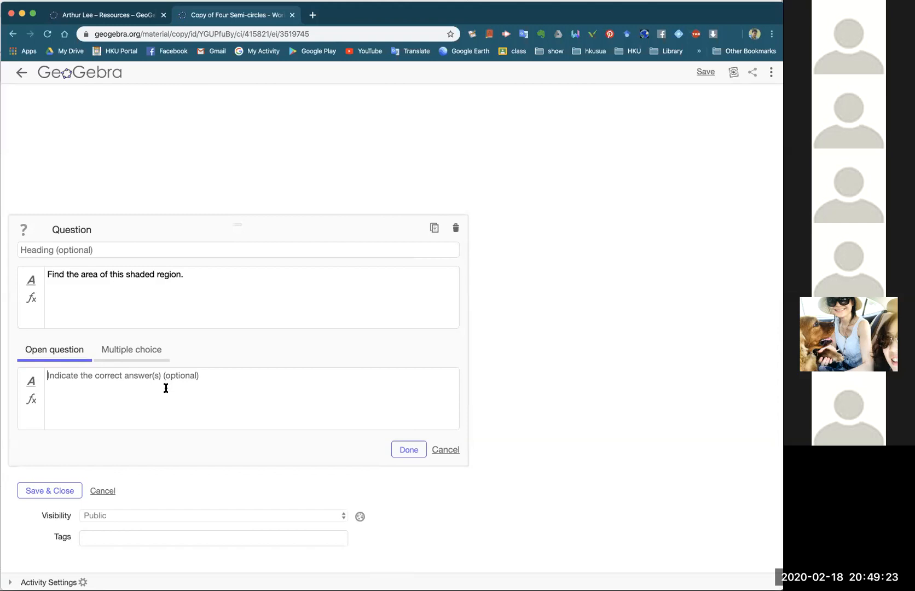
Make the question multiple choice with the answers 10, 20 and 30, marking only 20 as correct.
click(132, 350)
click(24, 406)
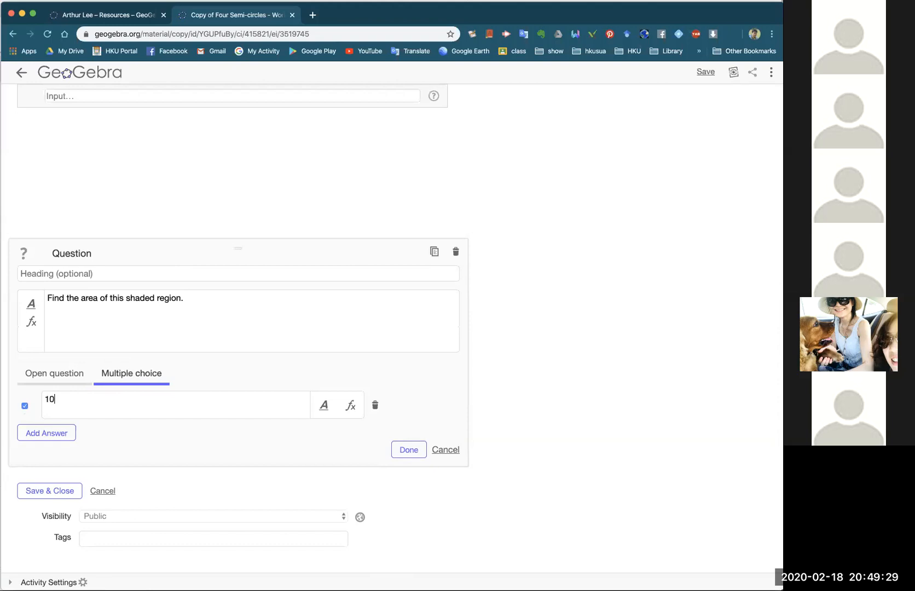
click(61, 435)
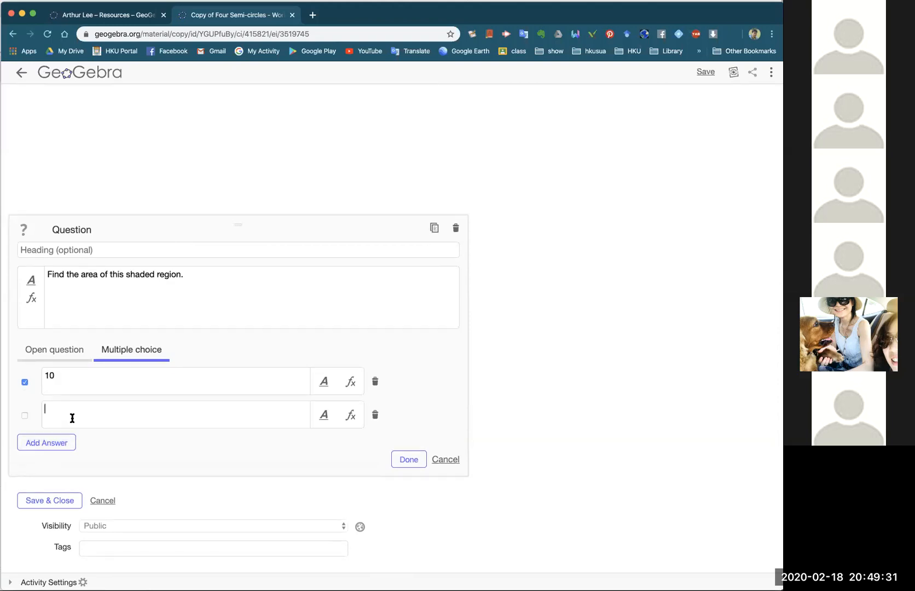
text(29)
key(BackSpace)
text(0)
click(24, 406)
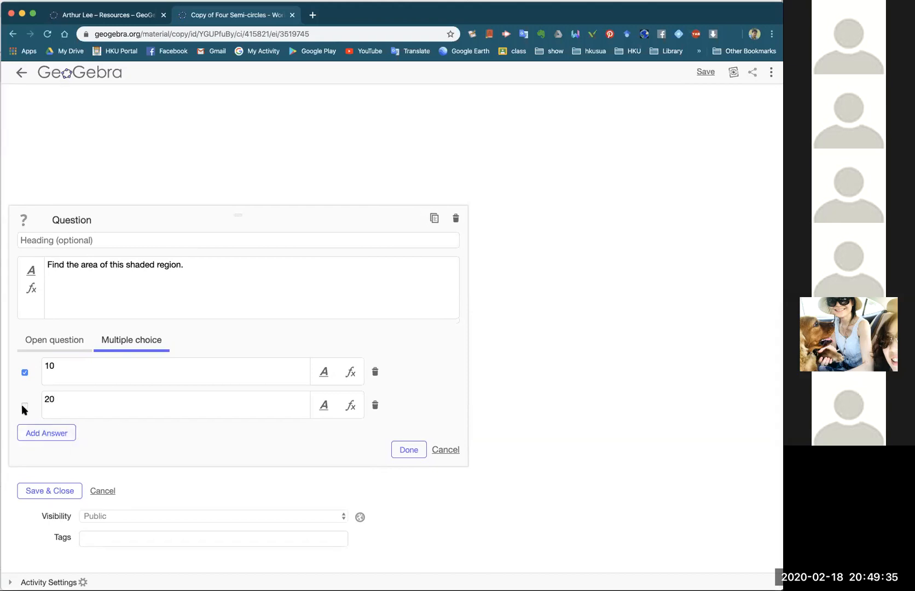
click(42, 433)
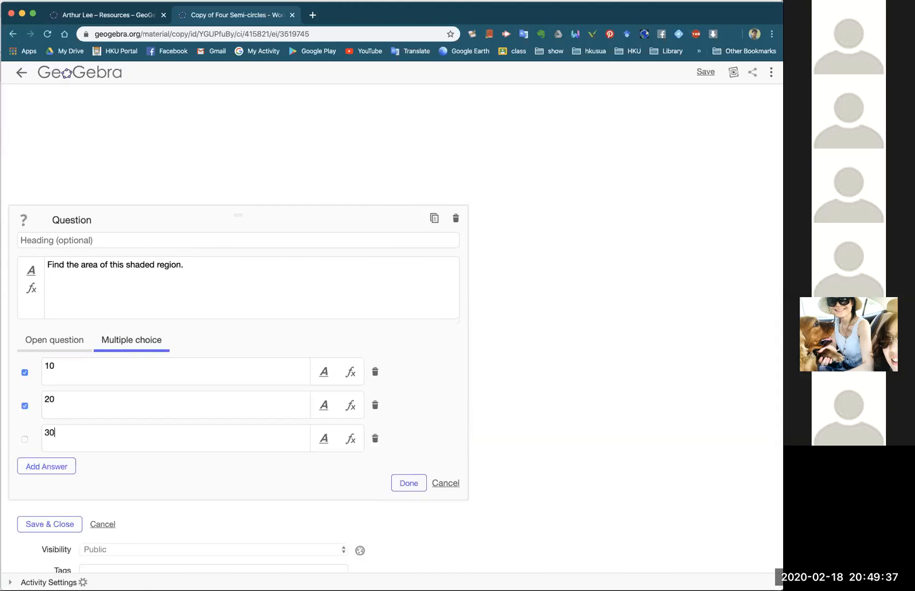
click(24, 439)
click(25, 372)
click(25, 439)
click(412, 483)
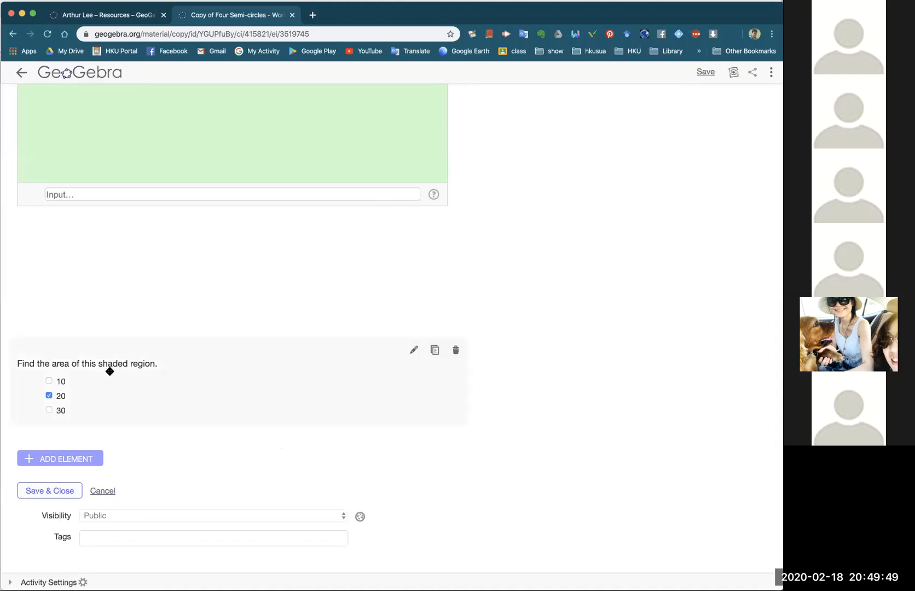
Move the shaded-region question above the semi-circles applet, directly under the activity title.
click(76, 464)
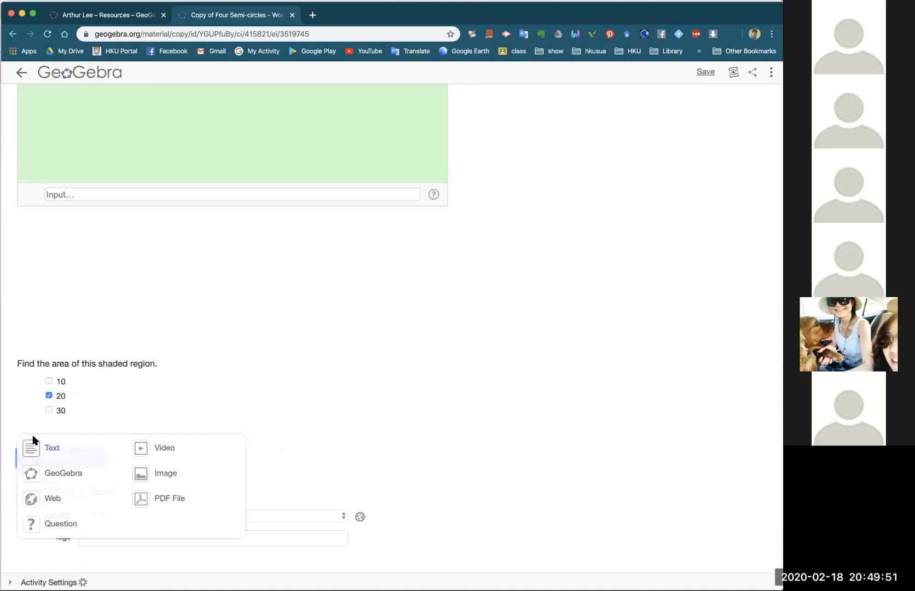
click(360, 457)
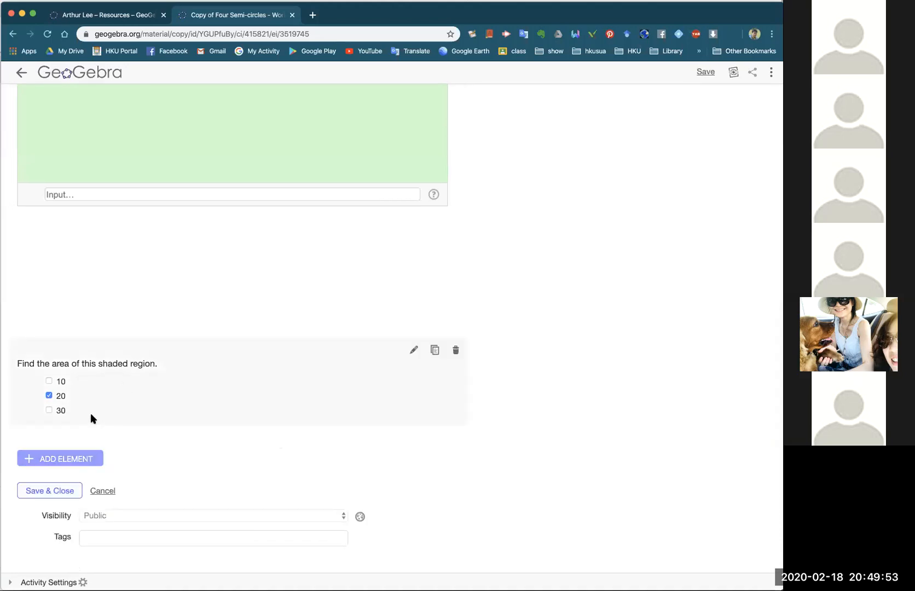
scroll(580, 268, up, 3)
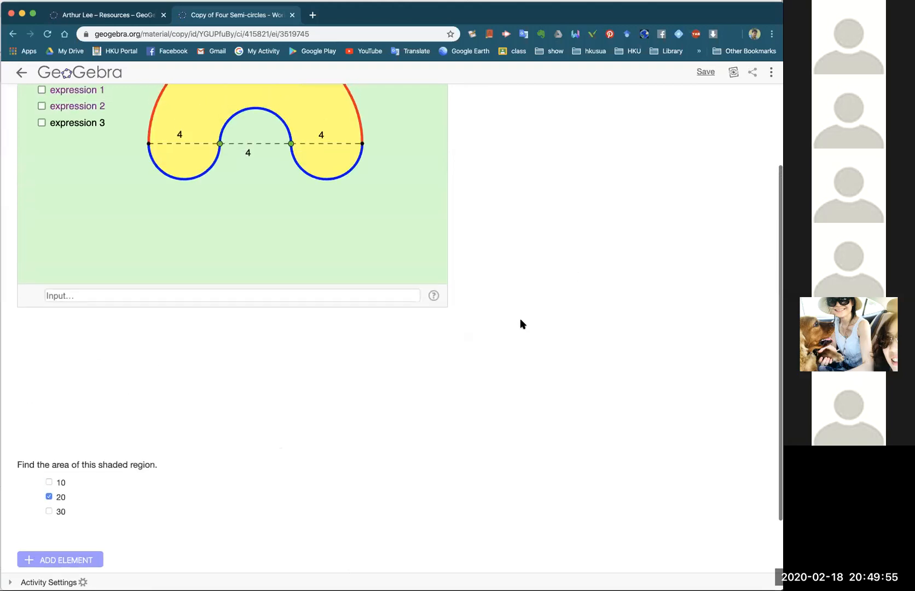
drag(180, 457, 181, 164)
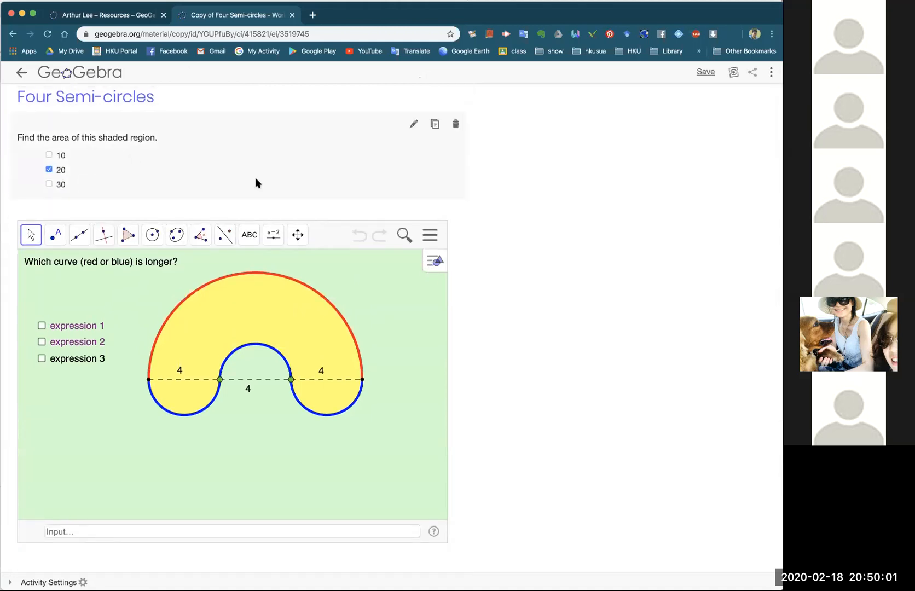
Add a GeoGebra element below the semi-circles applet by creating a new applet with the Geometry app.
scroll(488, 380, down, 5)
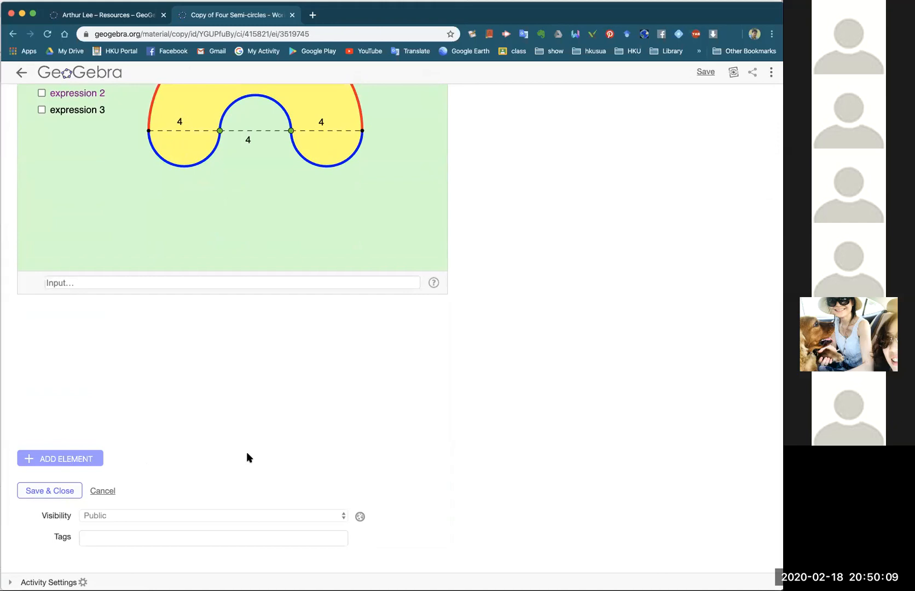
scroll(343, 402, up, 3)
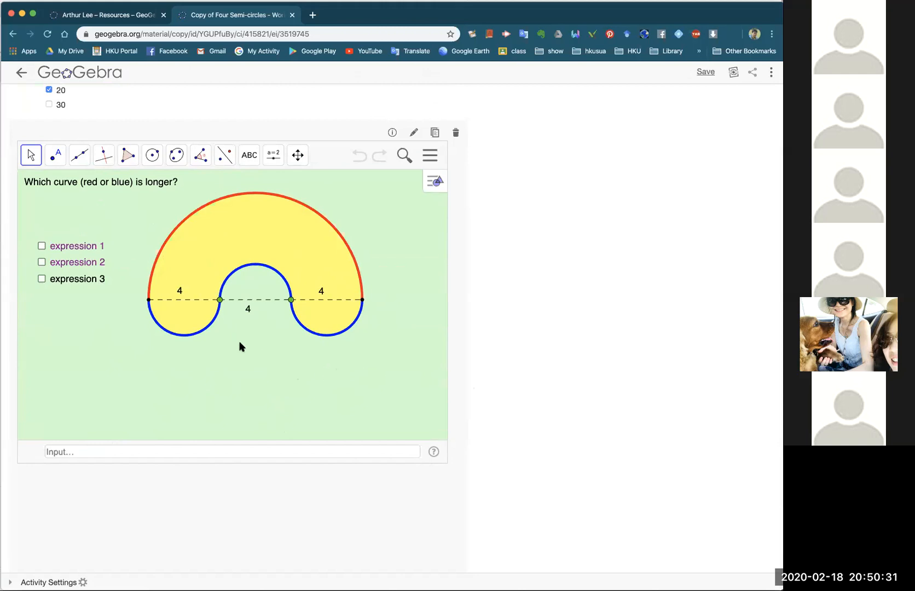
scroll(496, 371, down, 3)
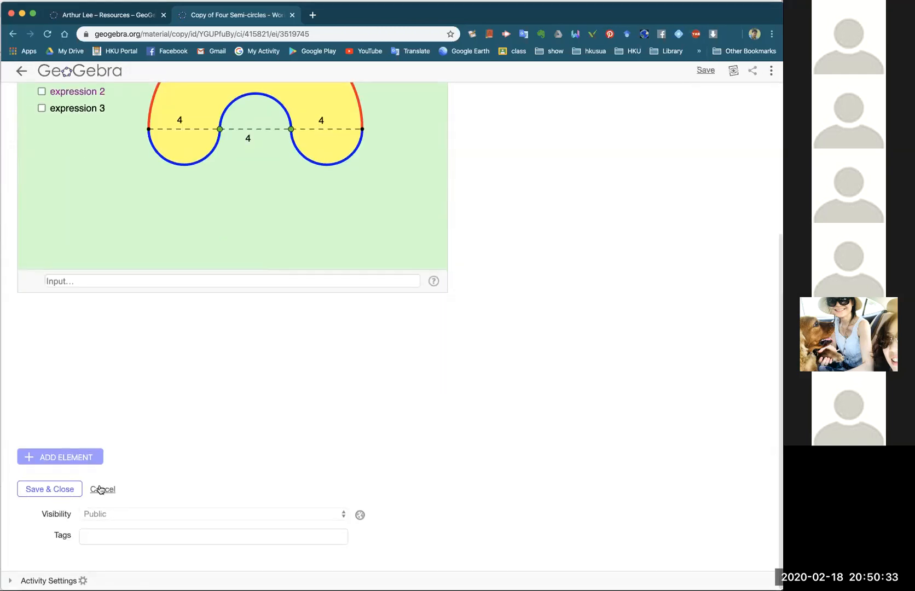
click(85, 462)
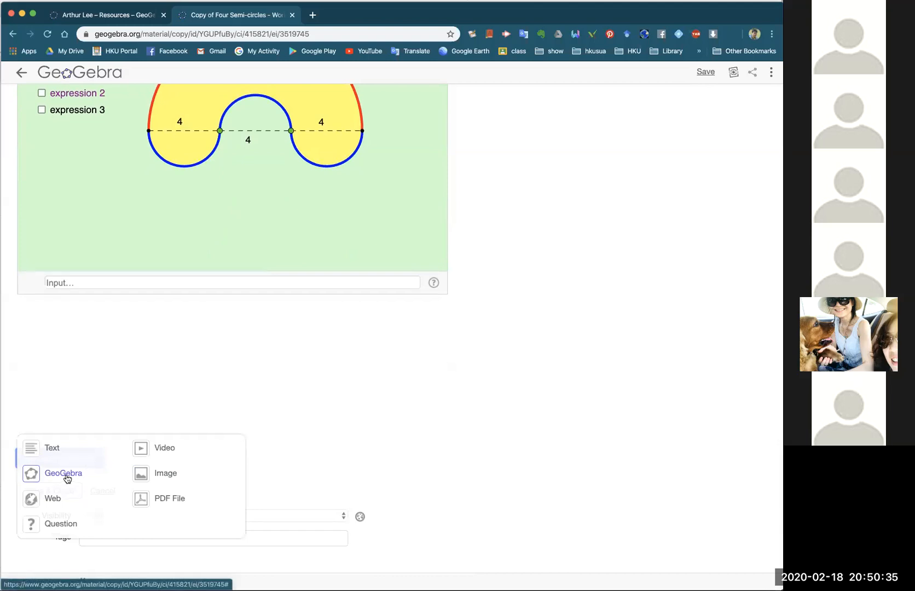
click(66, 477)
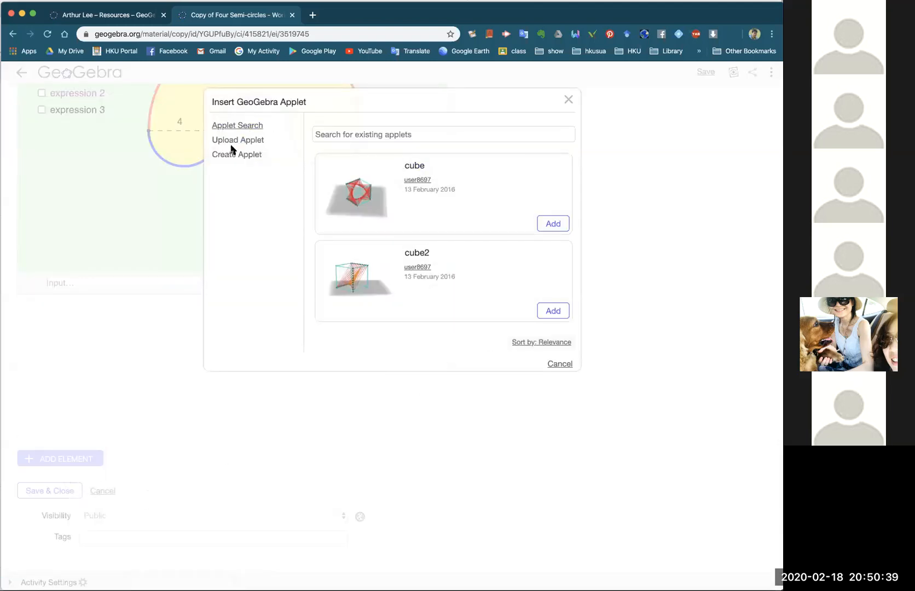
click(249, 157)
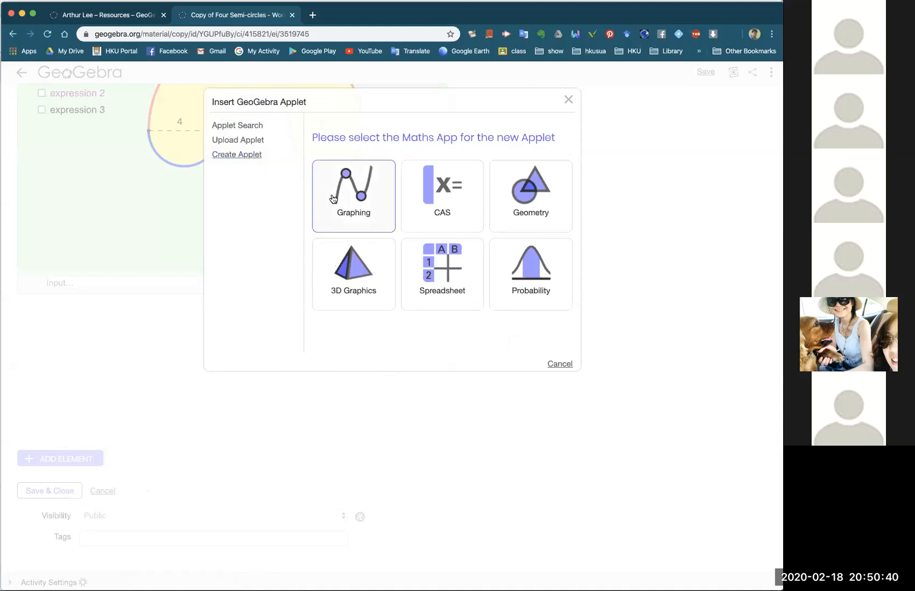
click(510, 217)
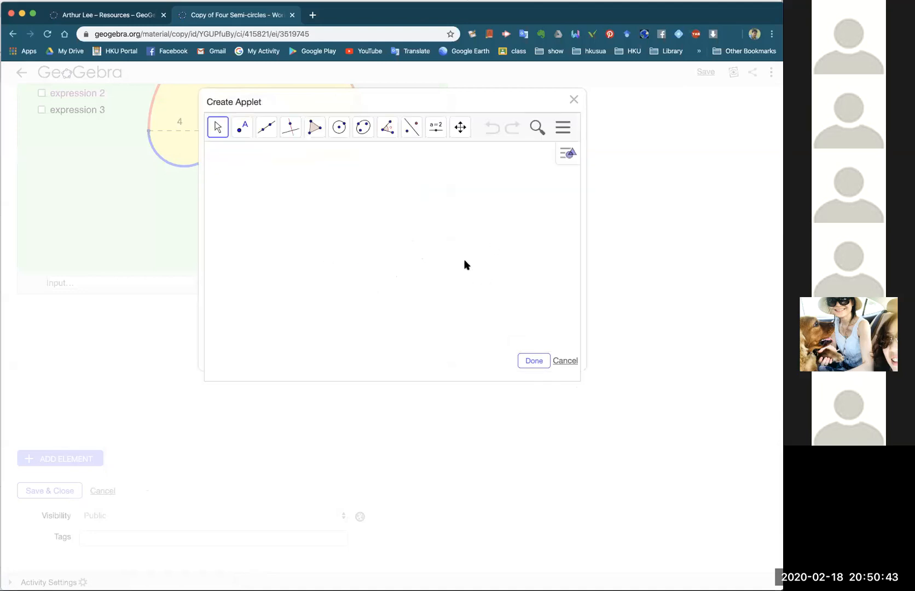
Draw a triangle in the middle of the new applet's empty canvas with the Polygon tool.
click(315, 127)
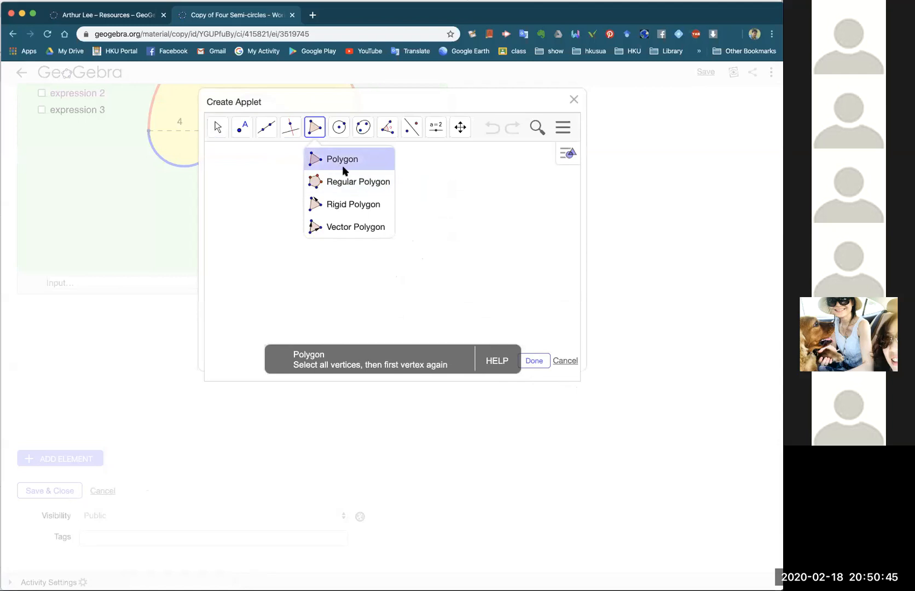
click(341, 159)
click(374, 181)
click(319, 246)
click(428, 266)
click(375, 181)
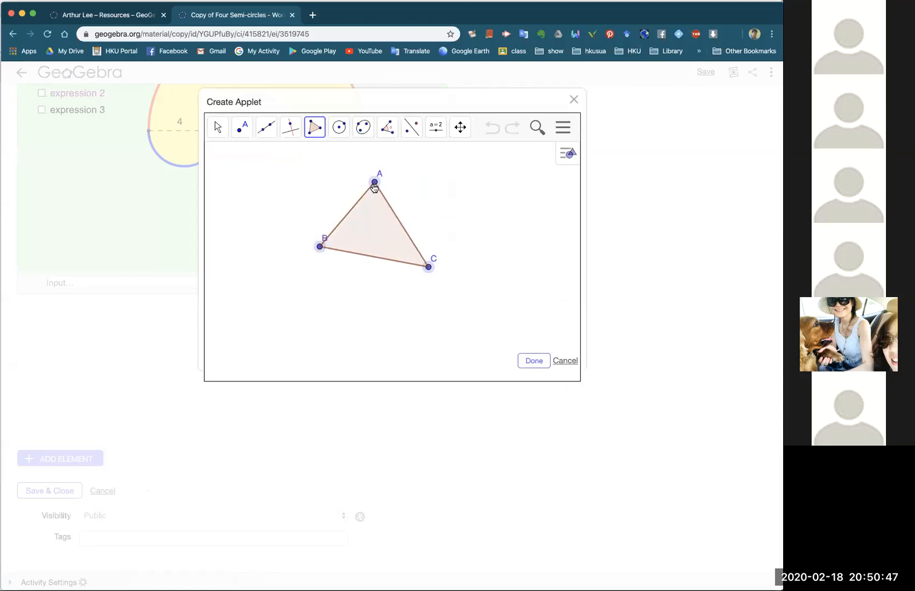
Finish the new triangle applet and insert it into the activity, keeping its default advanced settings.
click(241, 127)
click(218, 130)
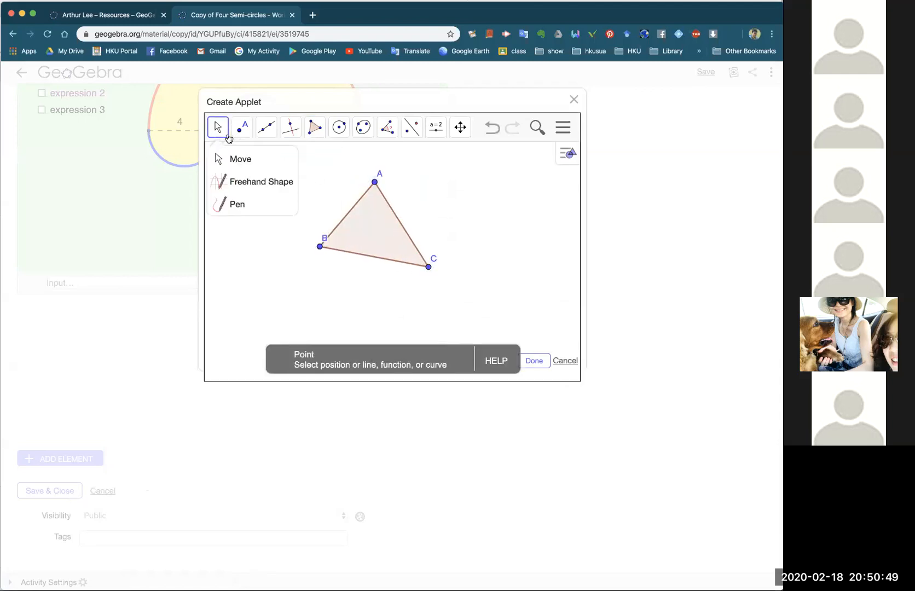
click(537, 360)
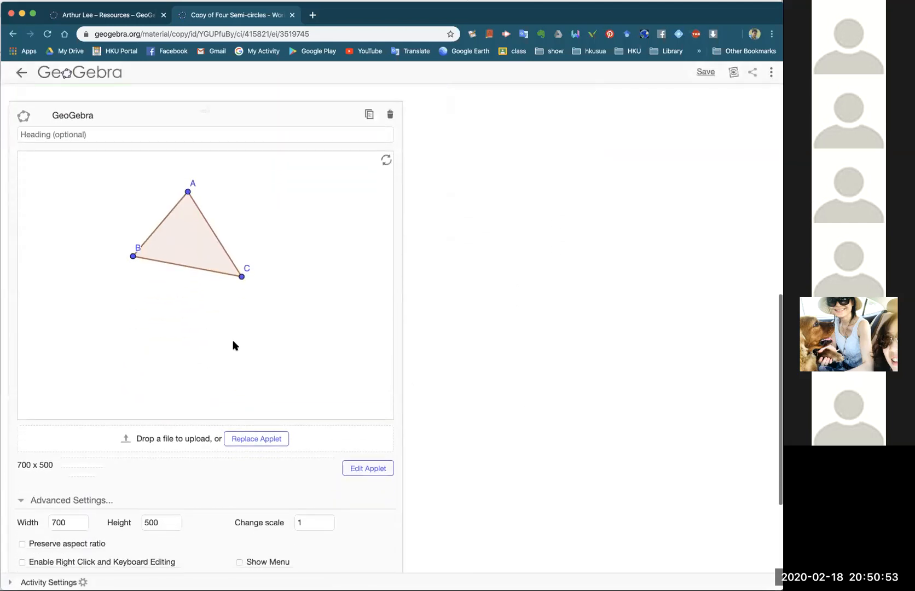
scroll(231, 414, down, 5)
scroll(243, 386, up, 3)
scroll(243, 388, down, 6)
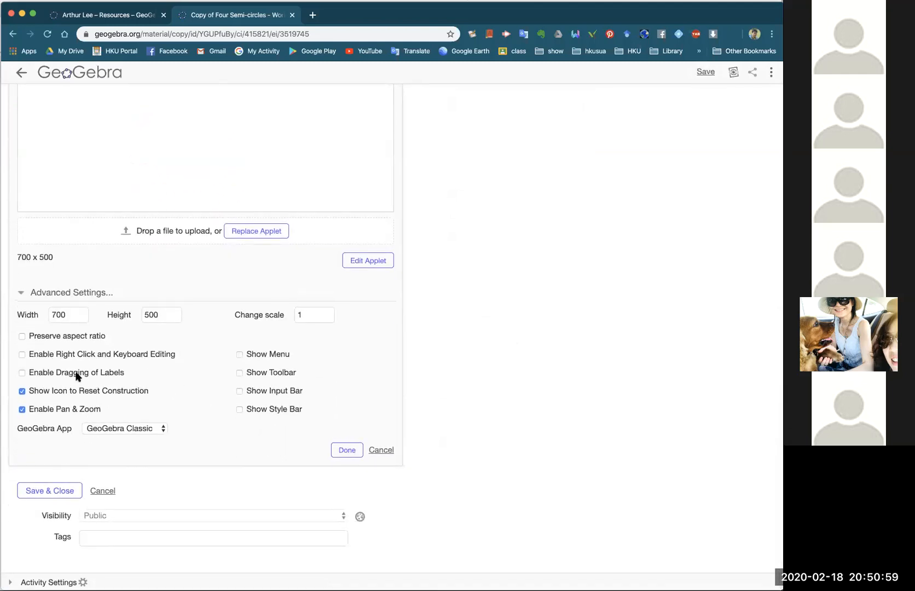
click(352, 452)
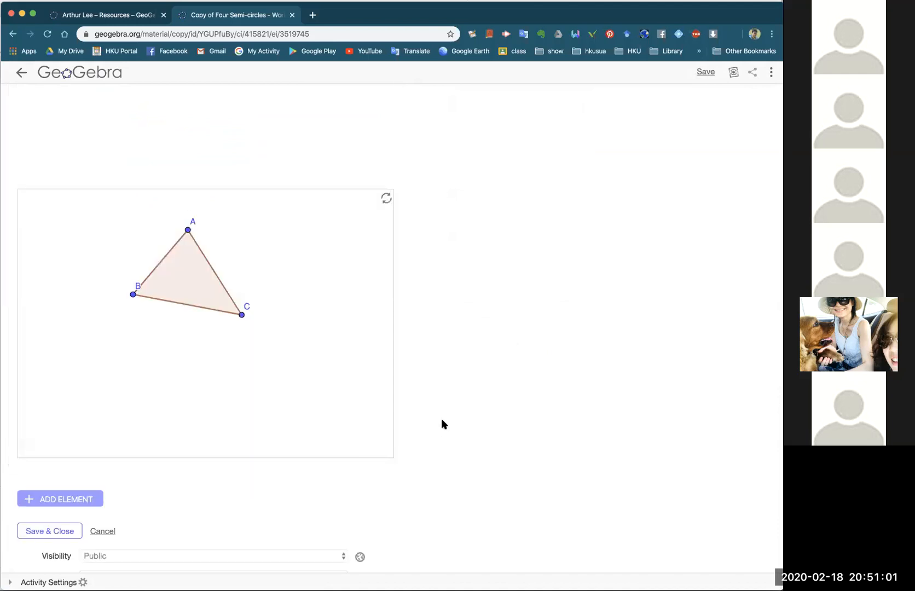
Check the inserted triangle applet below the semi-circles applet, and save and close the activity.
scroll(443, 419, up, 4)
scroll(427, 417, down, 5)
scroll(412, 415, up, 3)
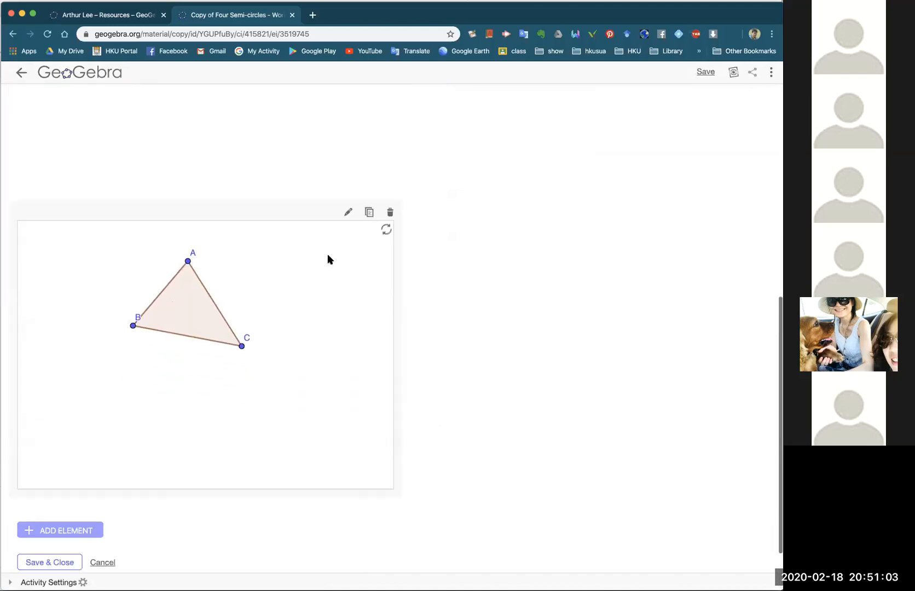
scroll(328, 258, up, 3)
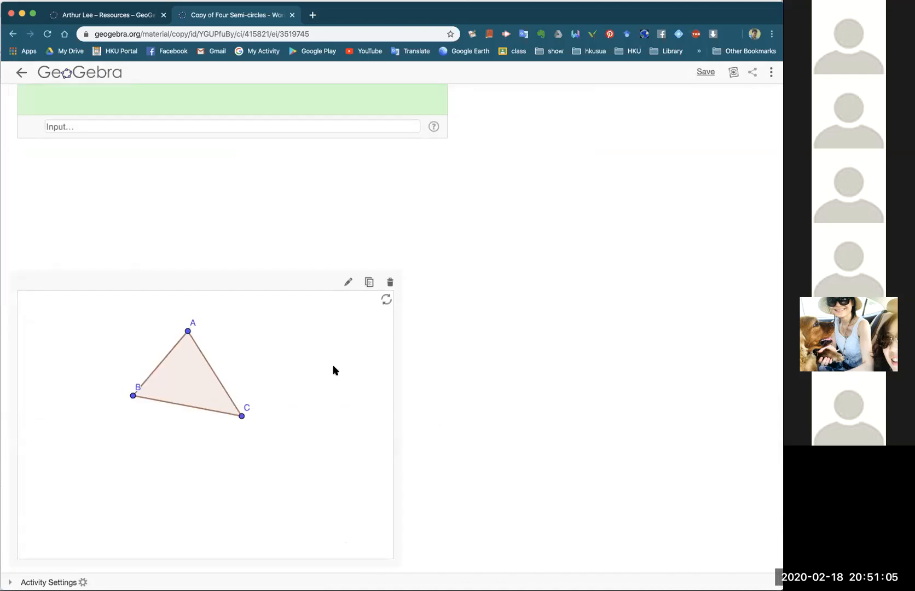
scroll(335, 370, down, 6)
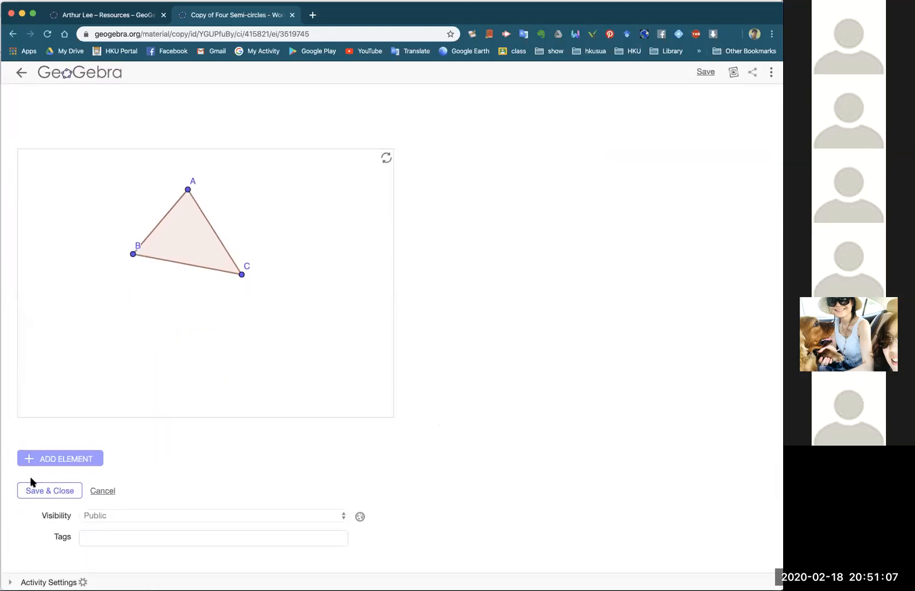
click(69, 491)
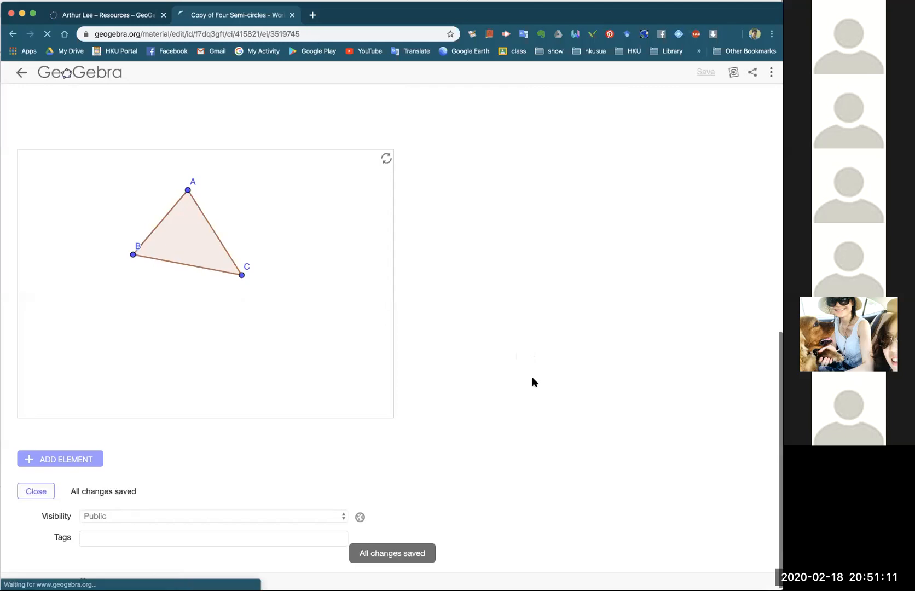
Examine which version of Four Semi-circles the book's secondary chapter contains, opening it from the contents list and the chapter page.
click(256, 354)
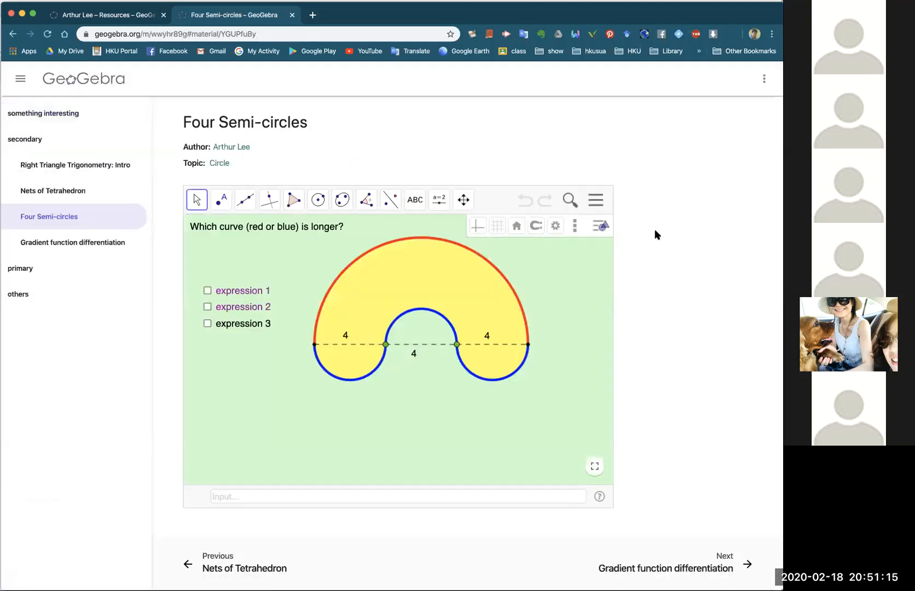
click(588, 228)
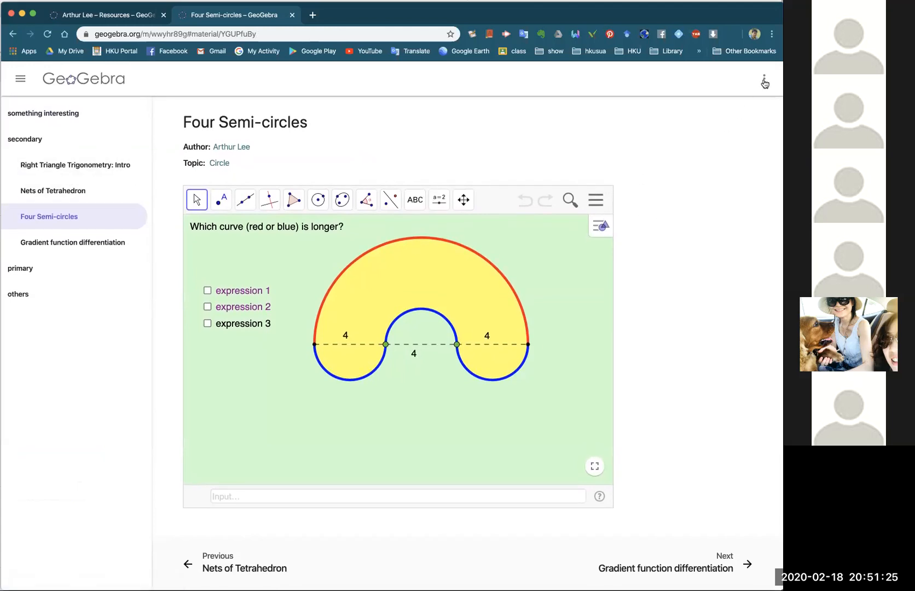
click(73, 114)
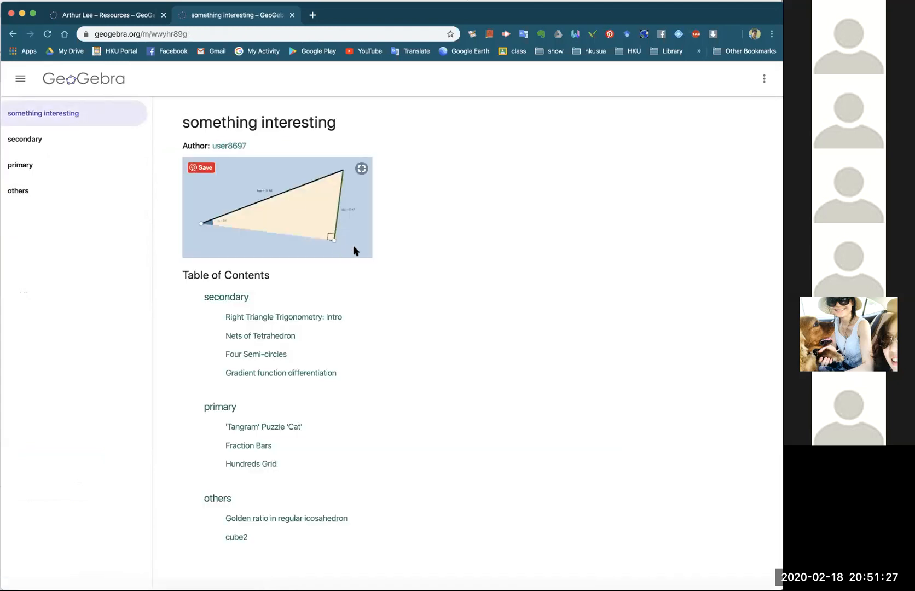
click(26, 145)
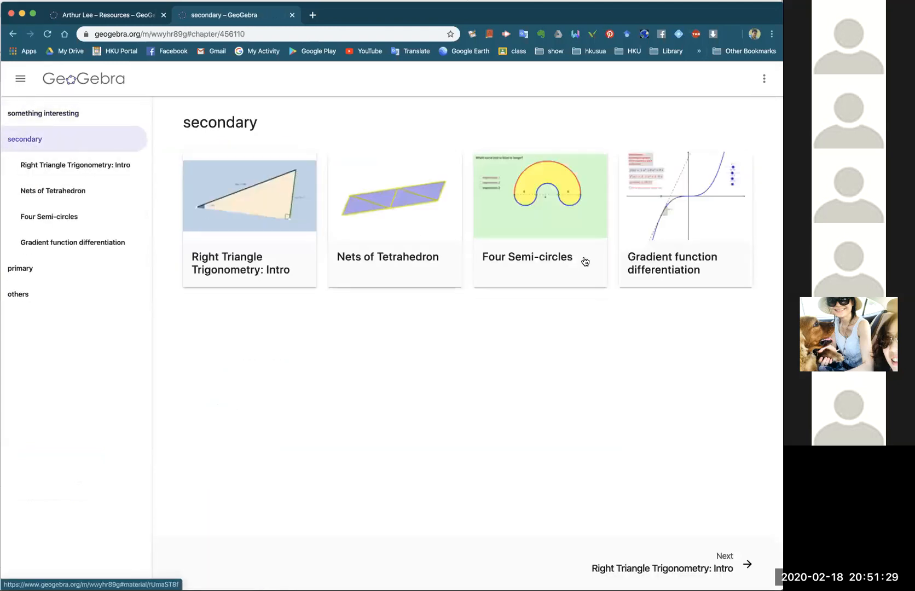
click(569, 260)
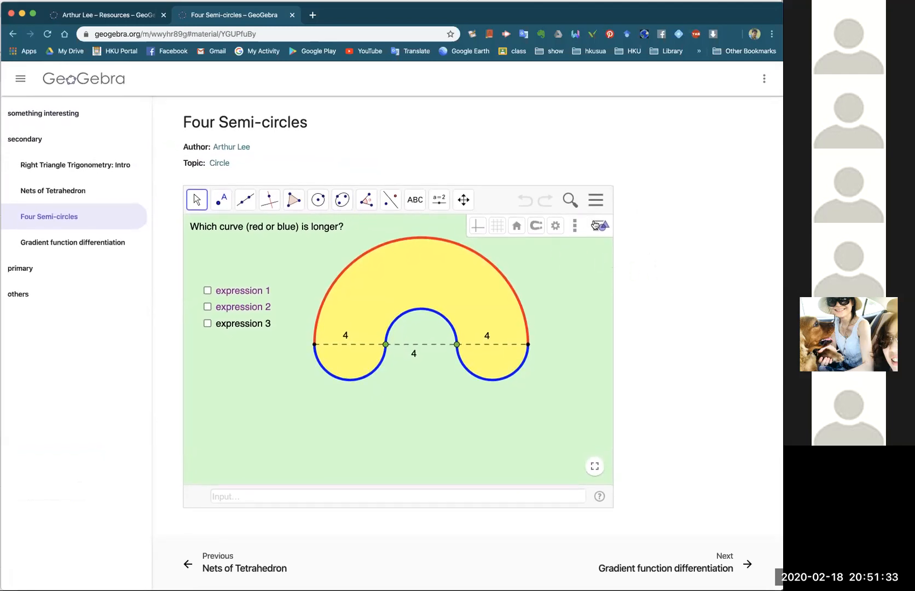
Open the edited Four Semi-circles activity from your own classroom resources and look through it down to the triangle applet.
click(100, 81)
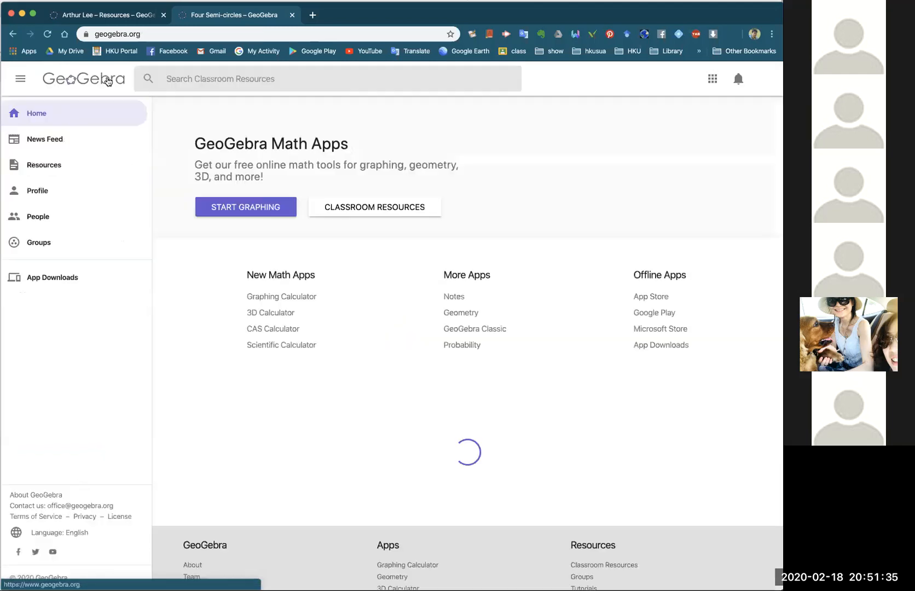
click(374, 211)
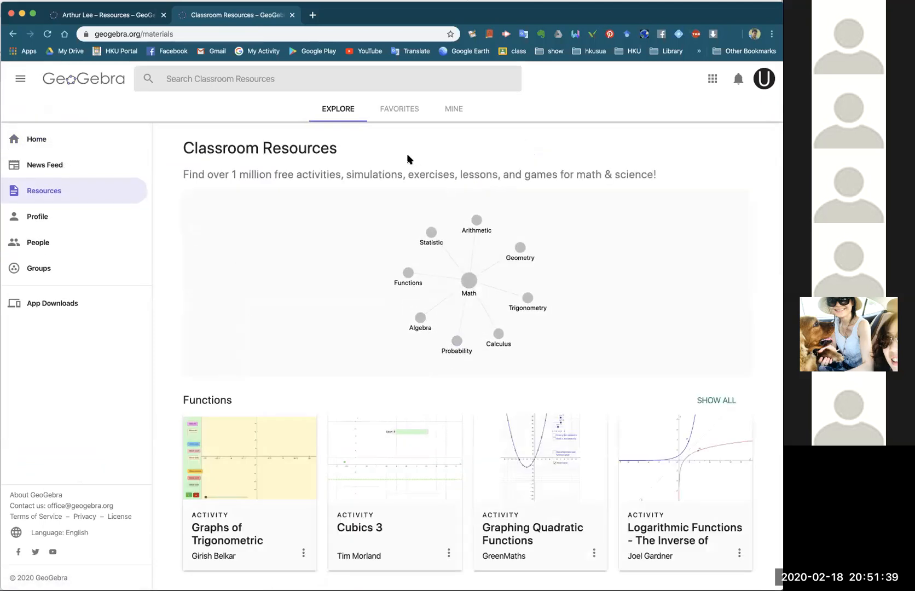
click(453, 110)
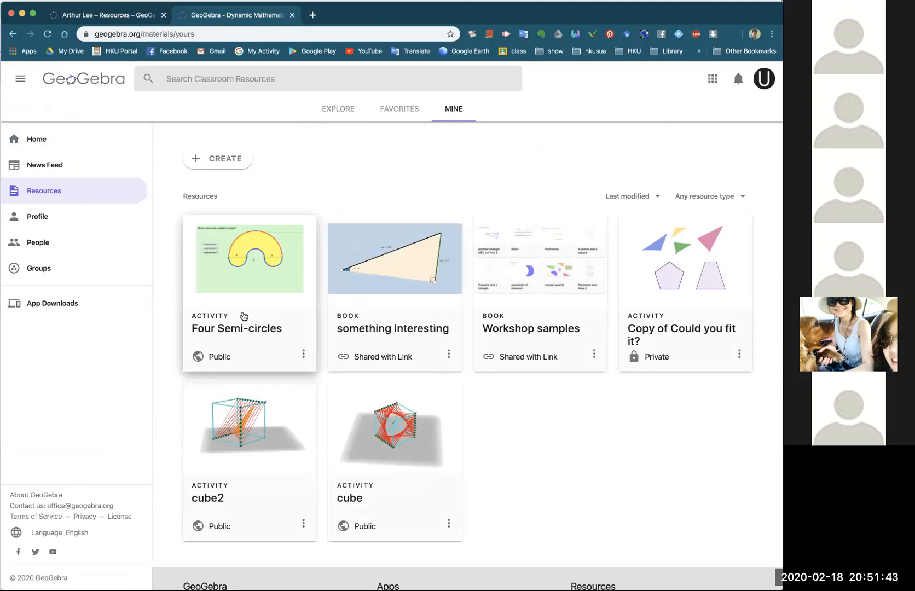
click(257, 331)
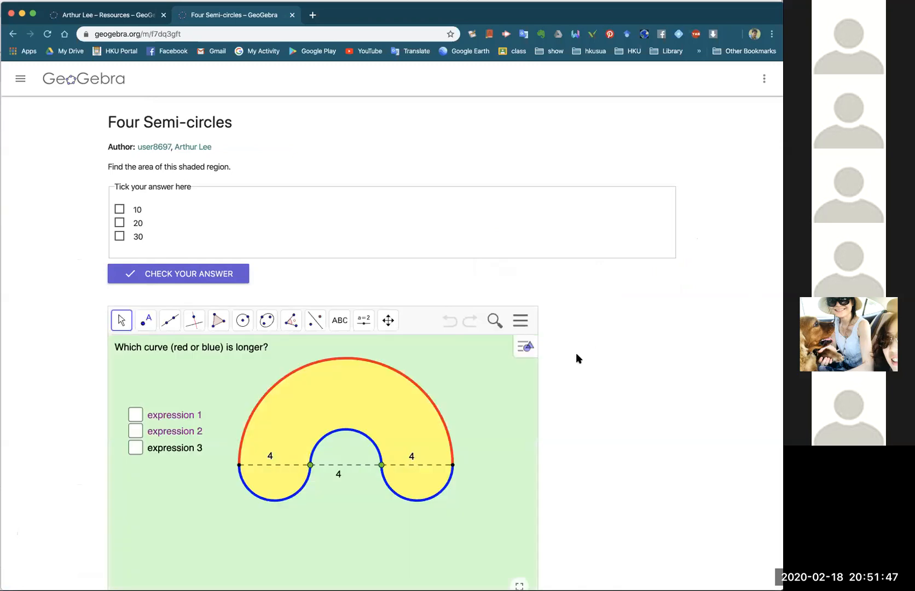
scroll(582, 360, down, 10)
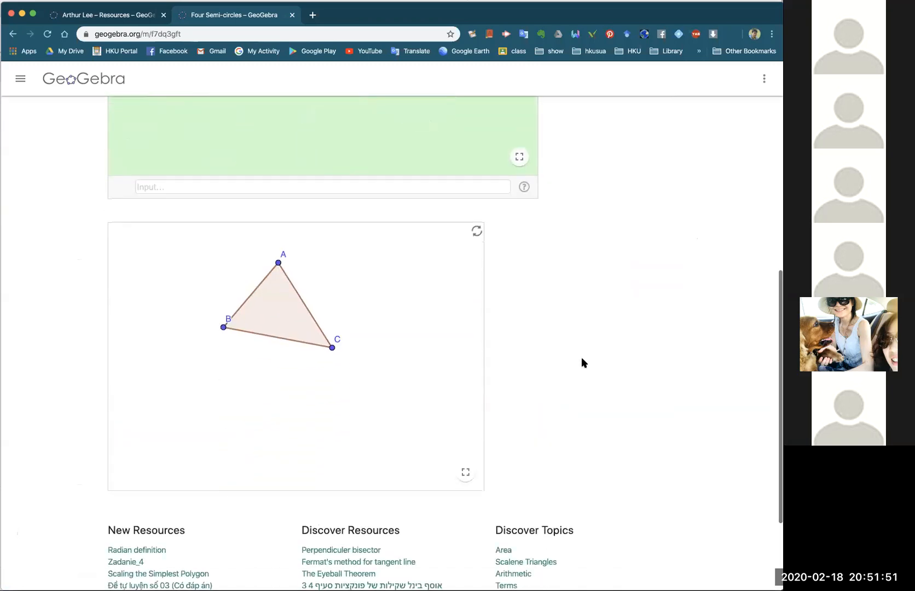
Test the shaded-region question by choosing the answer 10 and checking it.
scroll(581, 357, up, 10)
scroll(581, 357, down, 1)
click(120, 210)
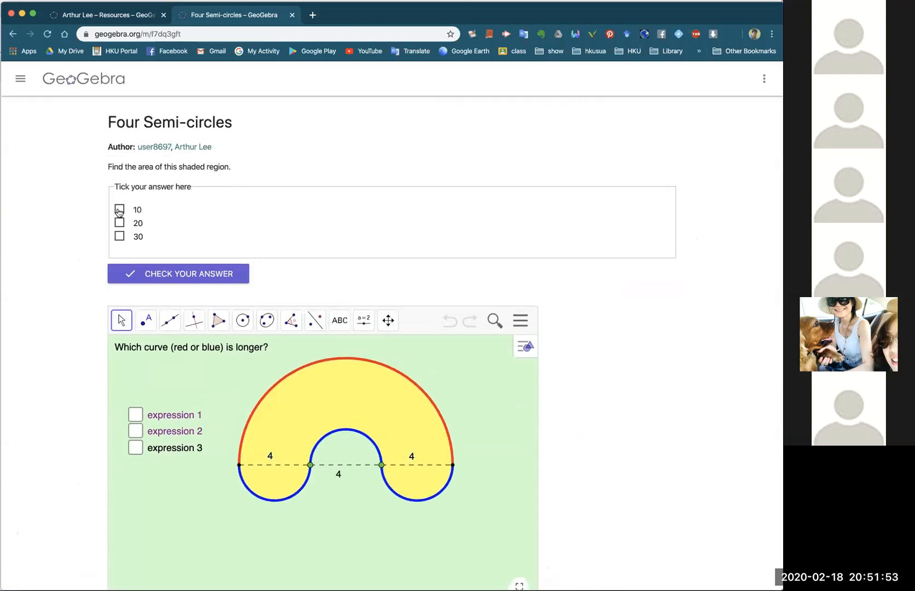
click(178, 273)
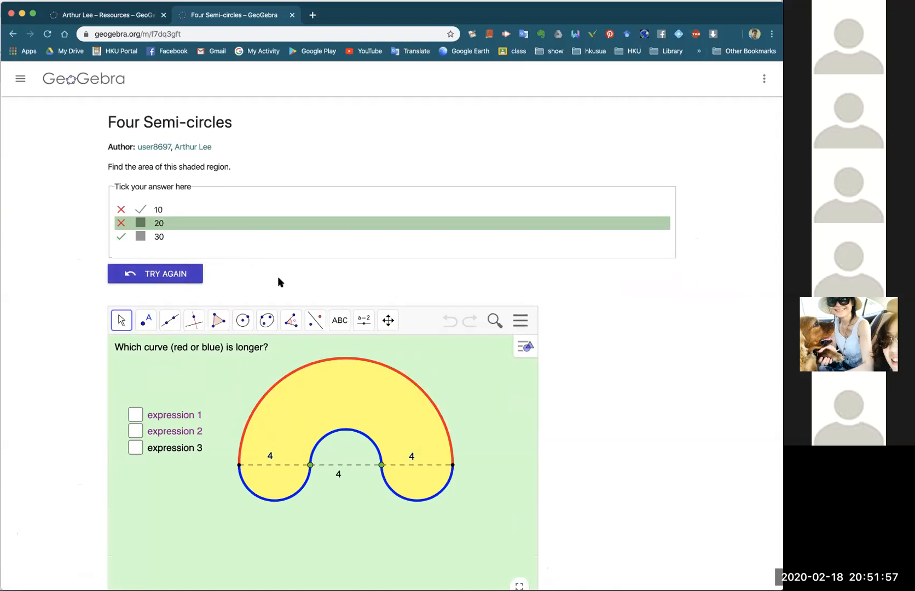
Test the triangle applet by moving vertices B, C and A, and review the whole activity page.
scroll(592, 290, down, 5)
scroll(598, 288, down, 5)
drag(224, 323, 220, 408)
drag(332, 343, 393, 430)
drag(277, 259, 220, 281)
scroll(569, 312, up, 3)
scroll(568, 312, up, 4)
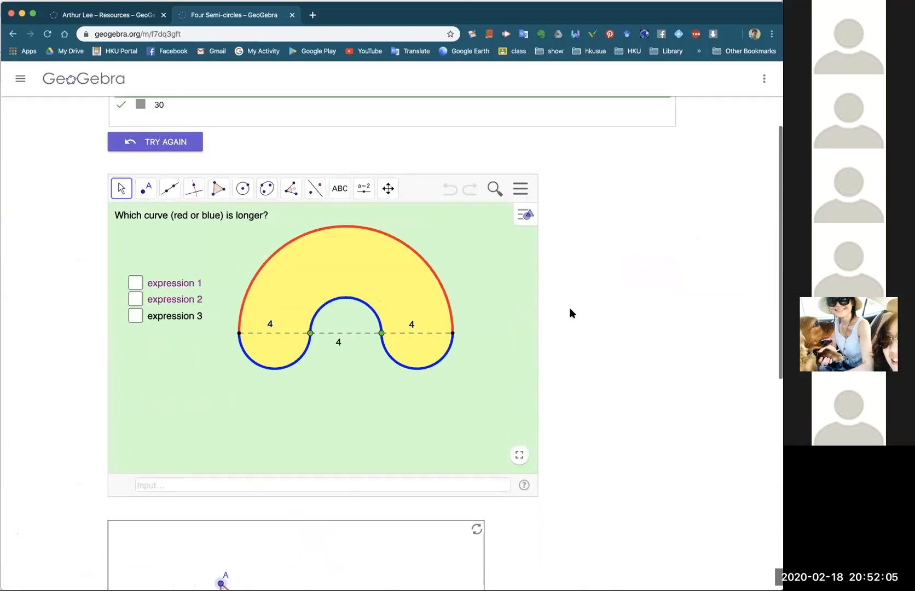
scroll(567, 317, down, 10)
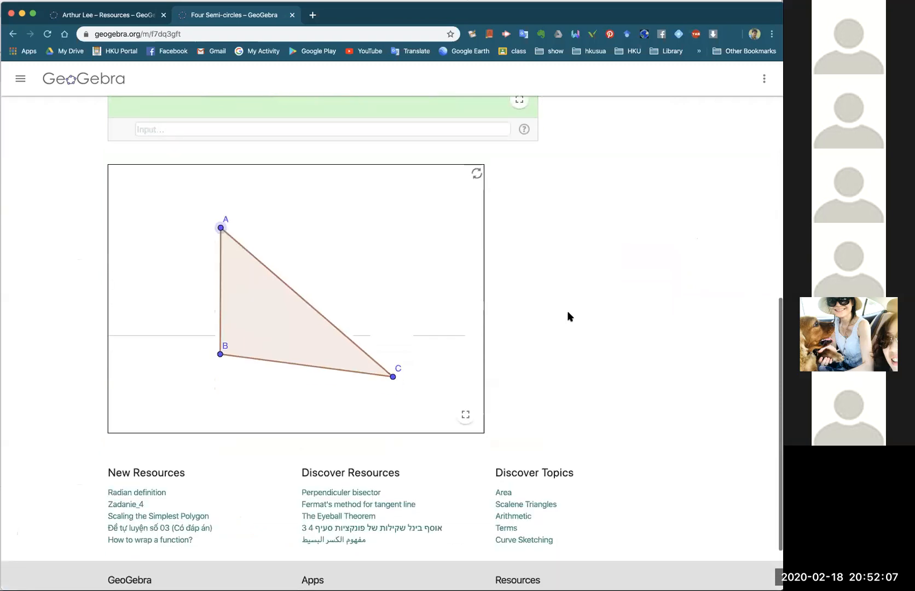
scroll(567, 316, up, 10)
scroll(567, 316, up, 4)
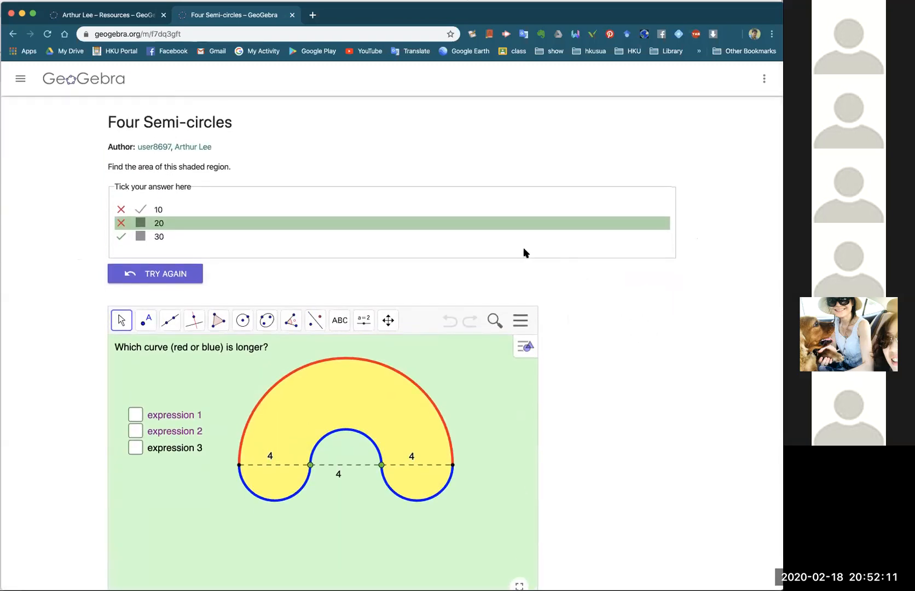
Reopen the book "something interesting" from your own resources, view Four Semi-circles in its secondary chapter, and return to the book's overview.
click(82, 82)
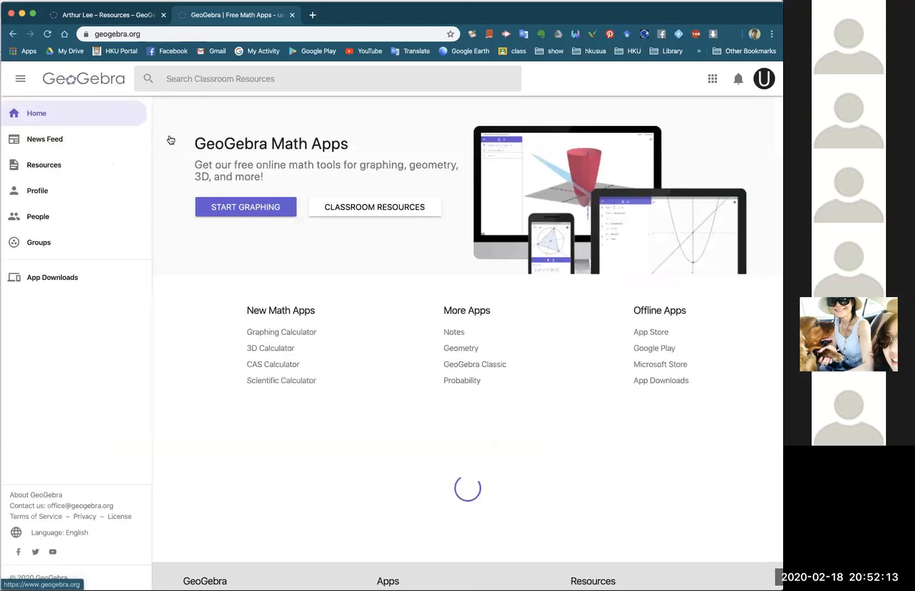
click(416, 214)
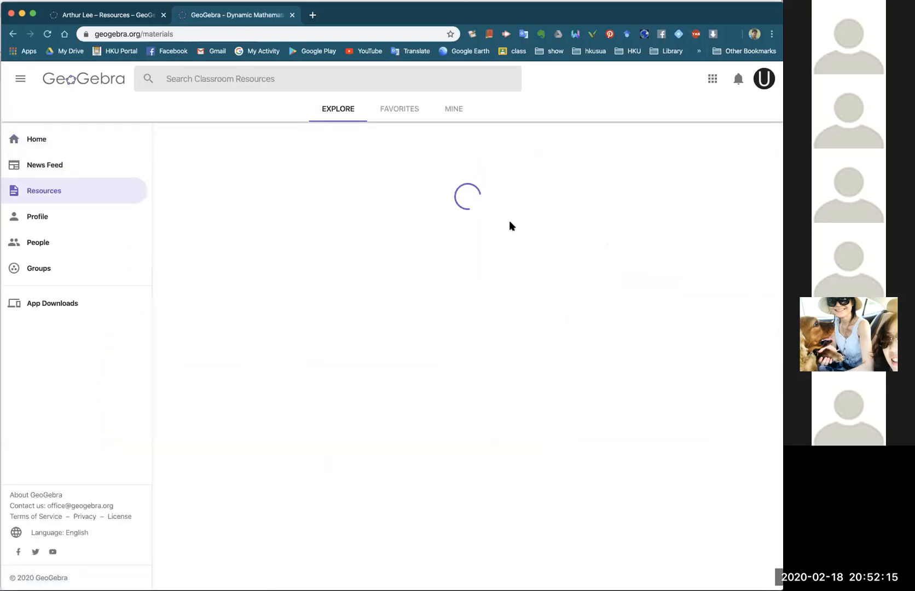
click(463, 111)
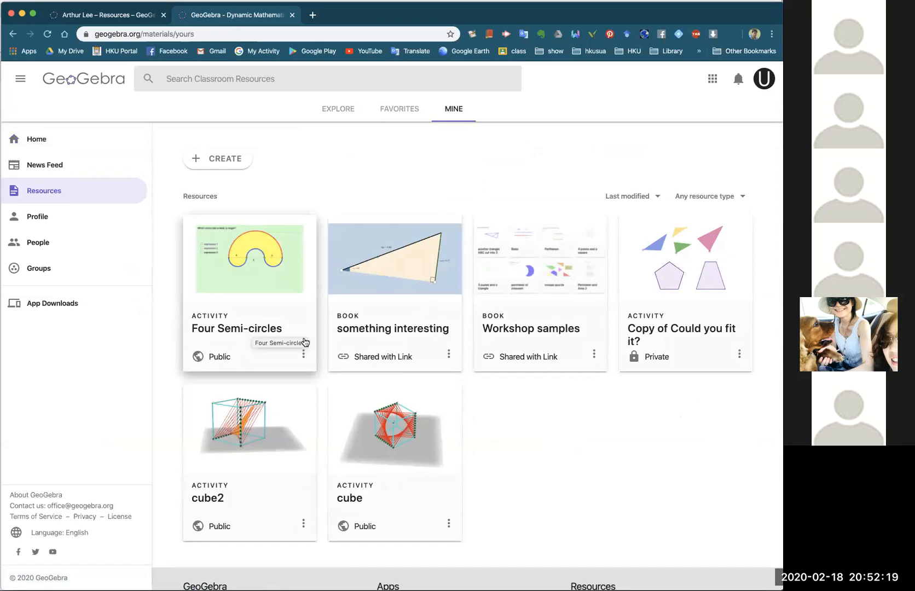
click(412, 329)
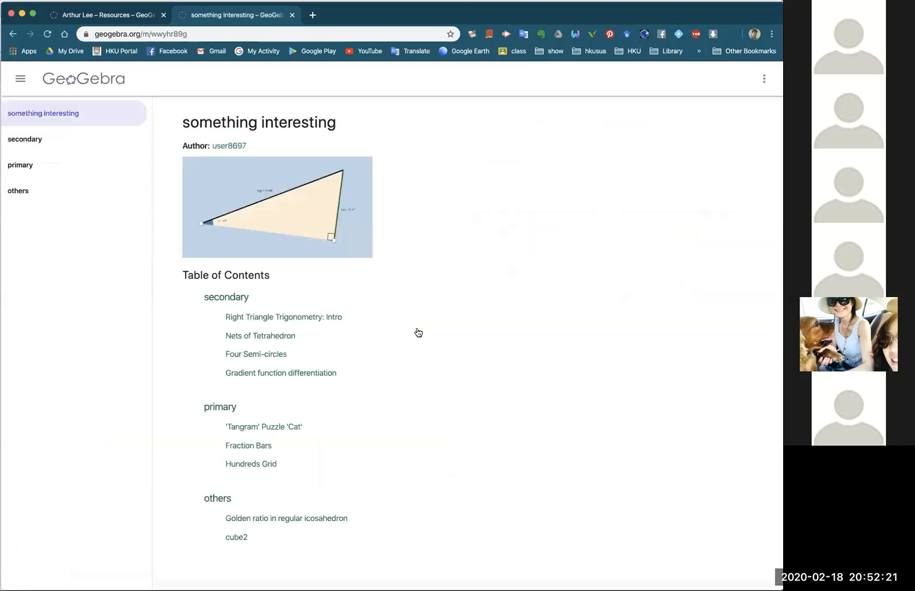
click(38, 148)
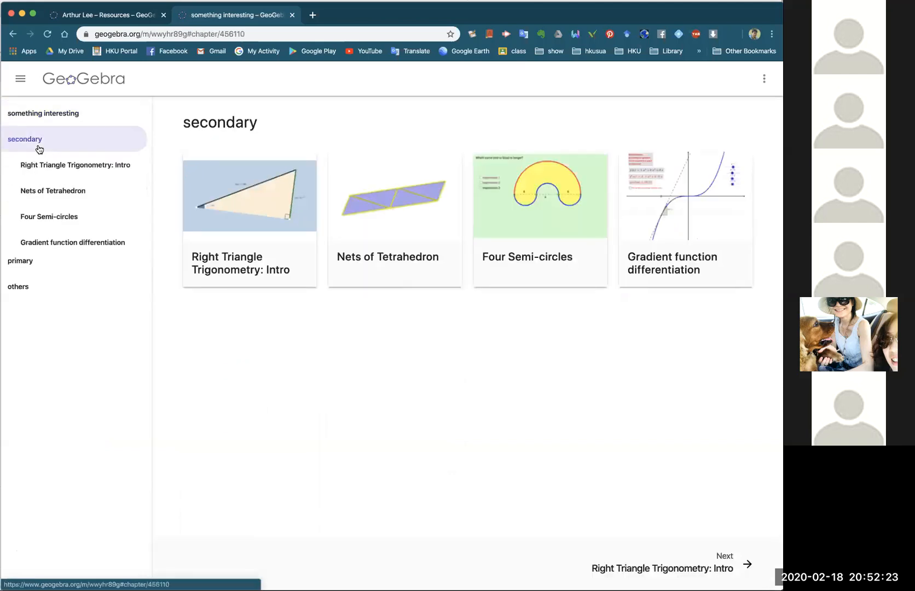
click(574, 256)
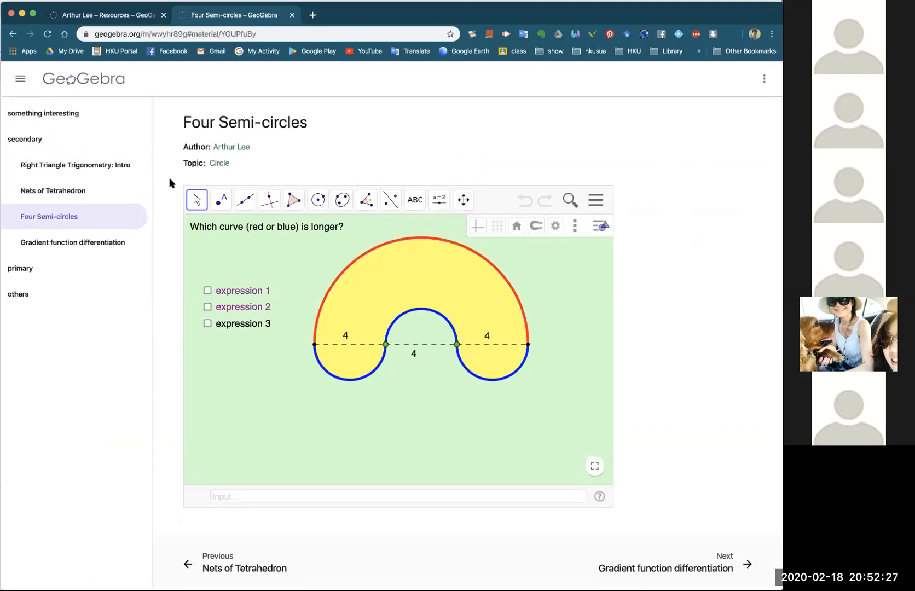
click(47, 117)
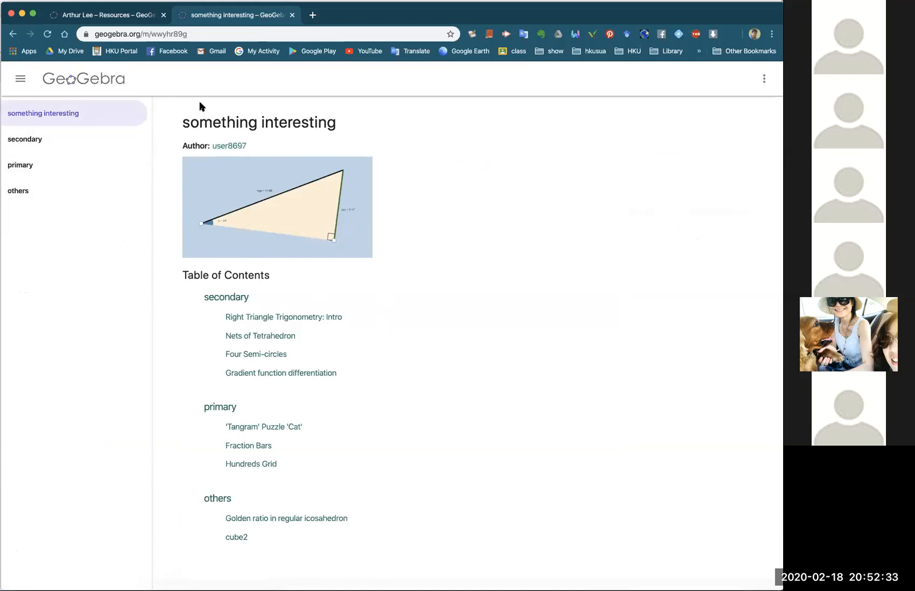
Create a new folder named "test" among the resources on your own profile.
click(85, 79)
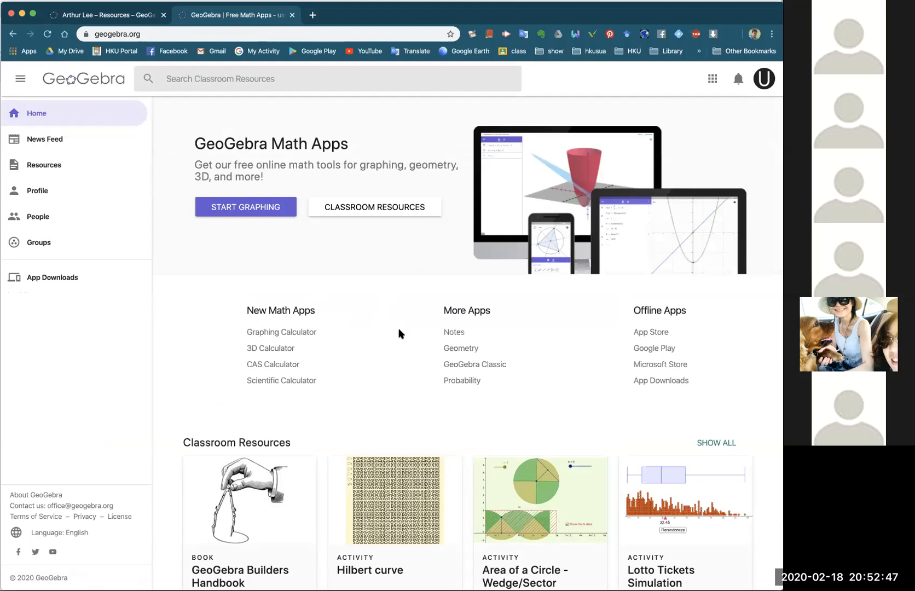
click(26, 195)
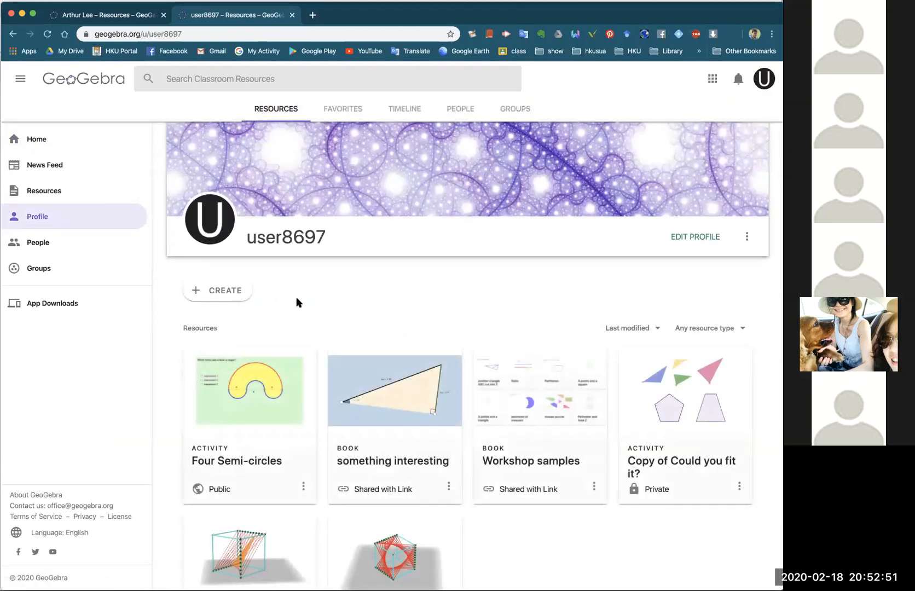
scroll(306, 297, down, 2)
click(231, 249)
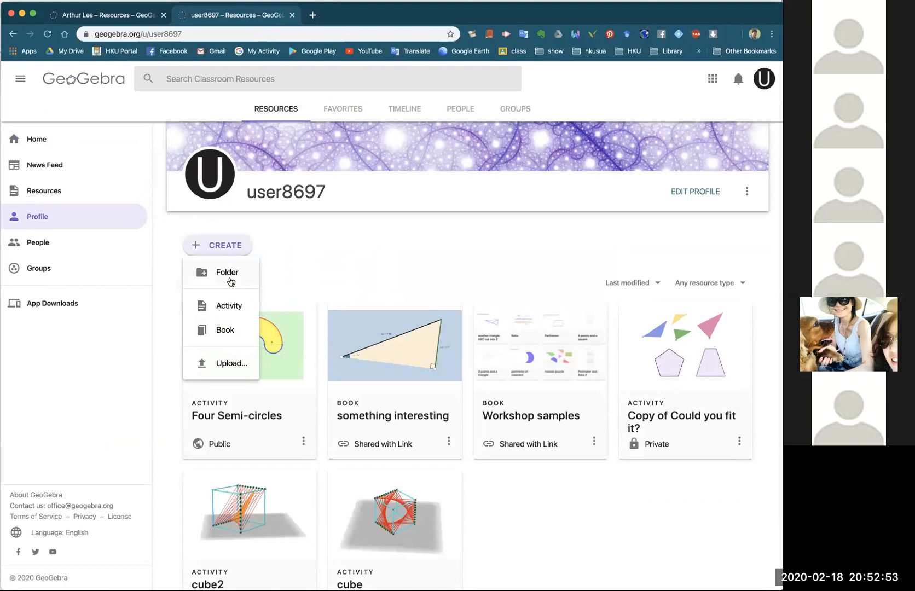
click(227, 272)
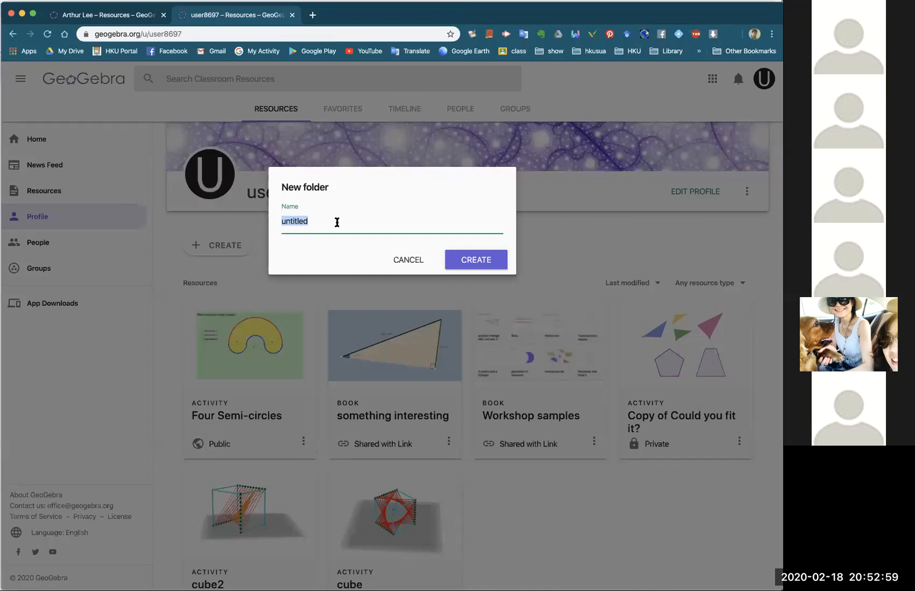
text(test)
click(491, 260)
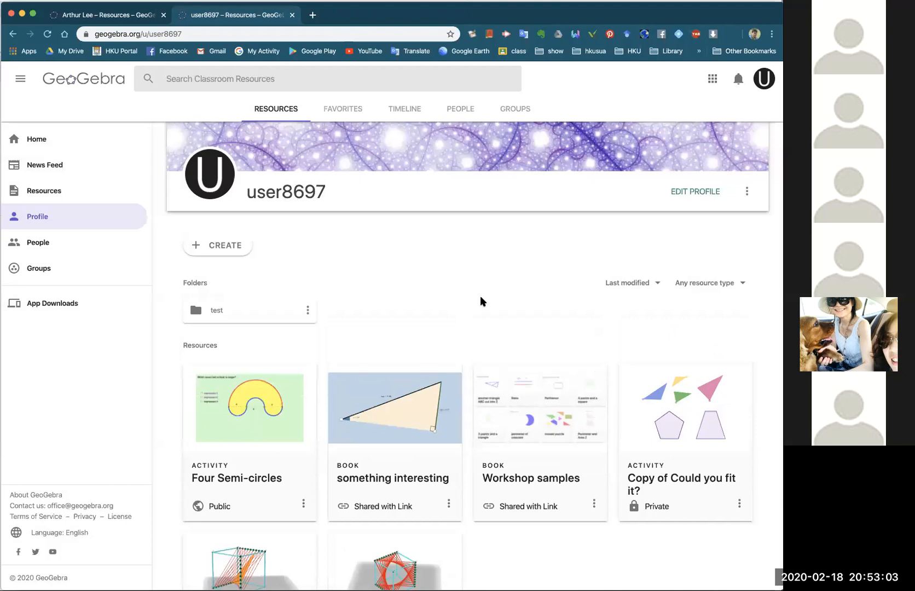
Move the book "something interesting" from the resources into the folder "test".
scroll(397, 307, down, 2)
scroll(401, 309, down, 1)
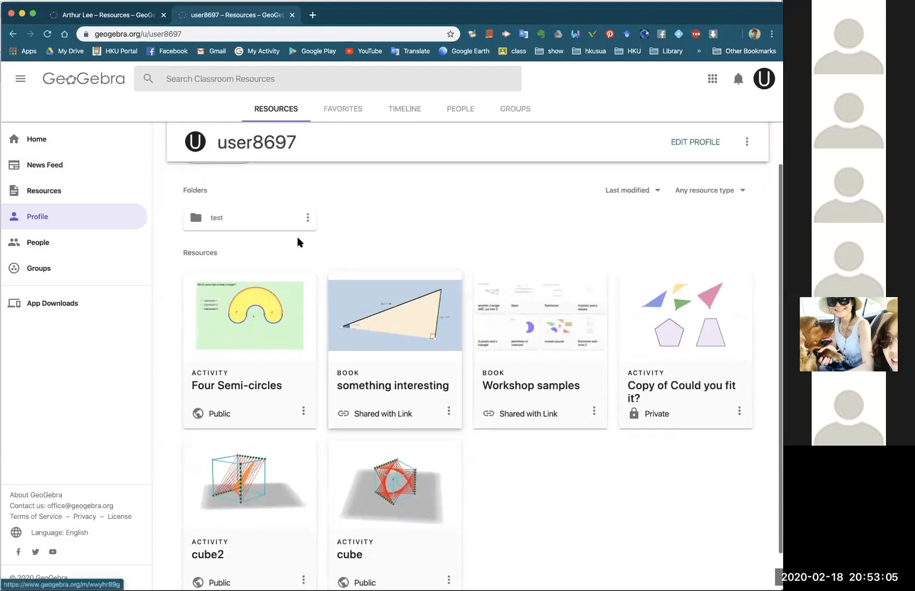
click(448, 410)
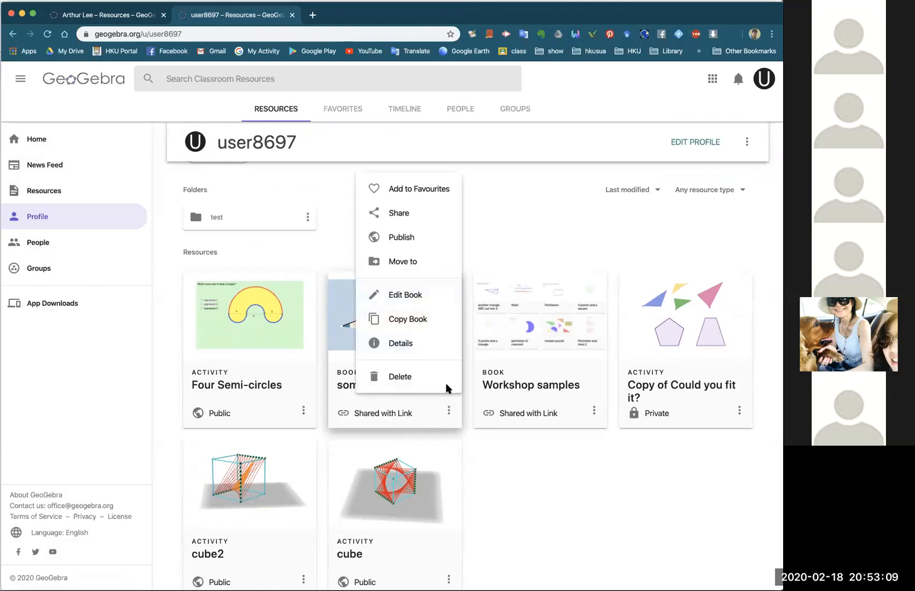
click(405, 260)
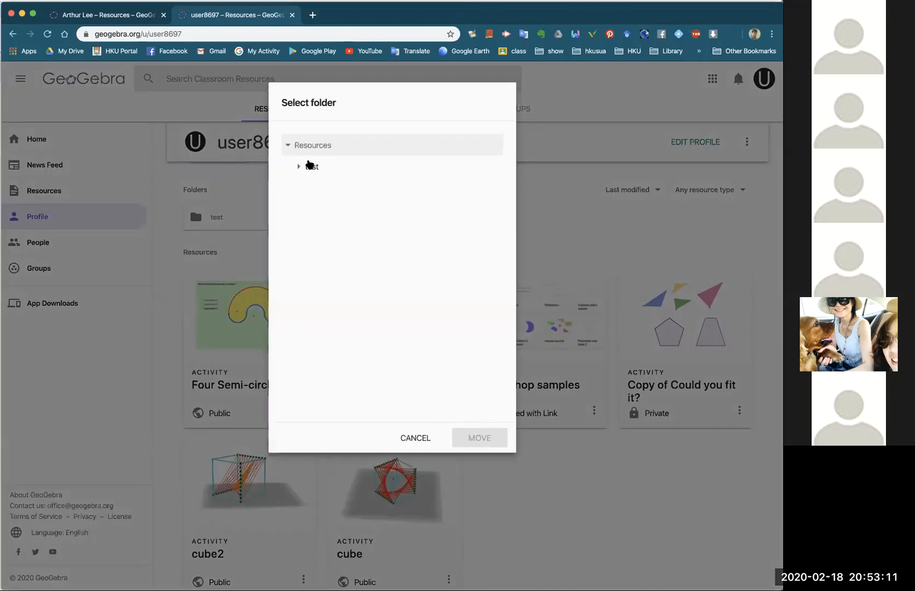
click(308, 164)
click(481, 441)
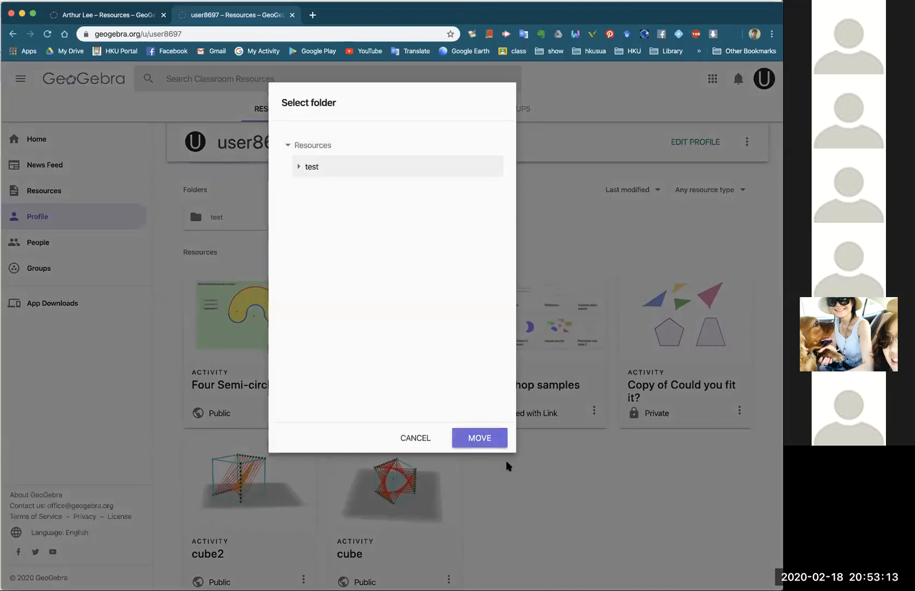
scroll(393, 336, down, 3)
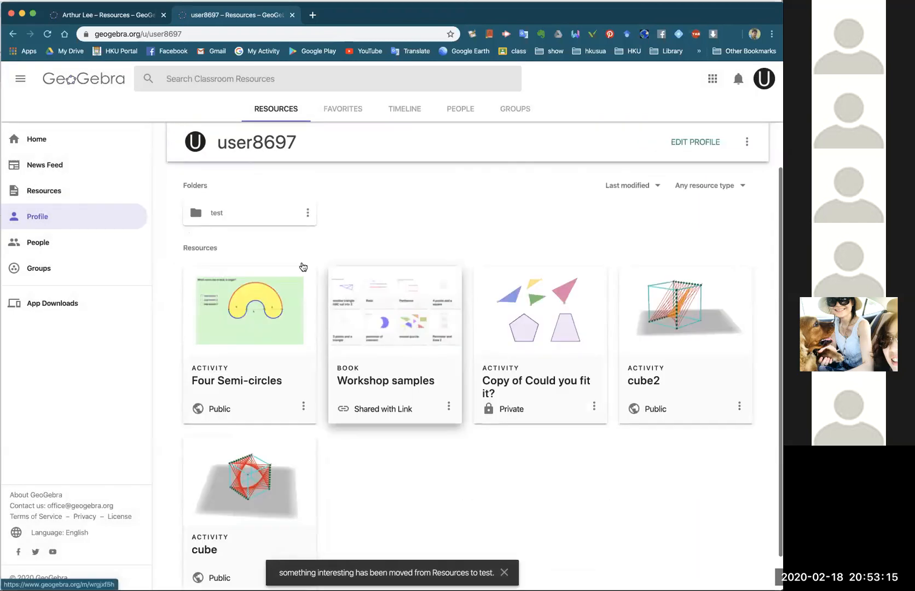
Check the contents of the folder "test", return to the main resources, and look over the remaining items.
click(288, 220)
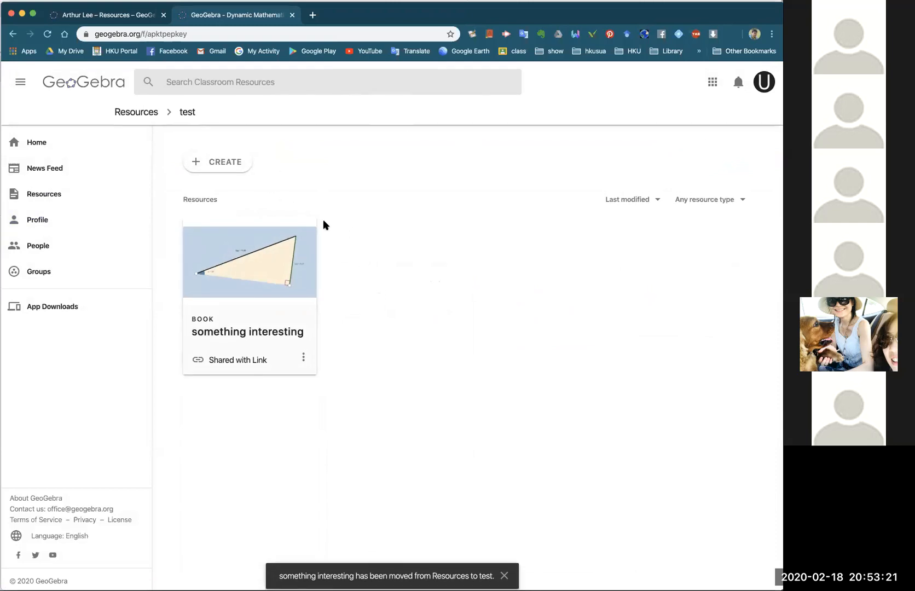
click(149, 114)
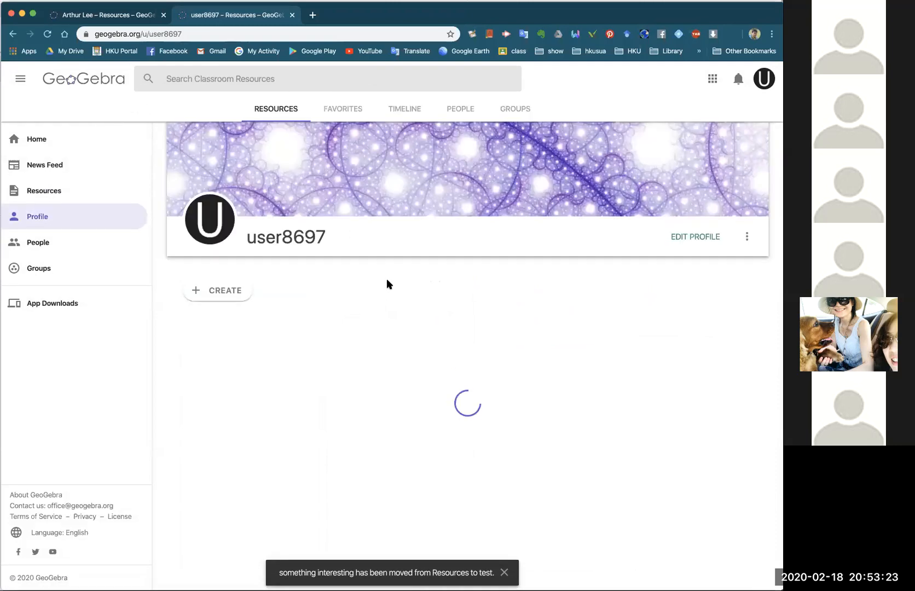
scroll(400, 347, down, 3)
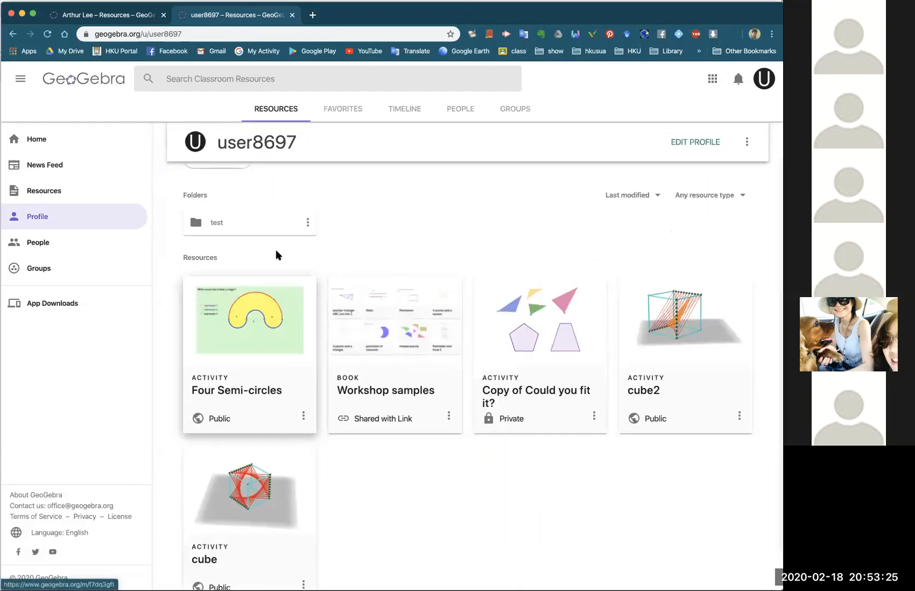
scroll(394, 456, down, 2)
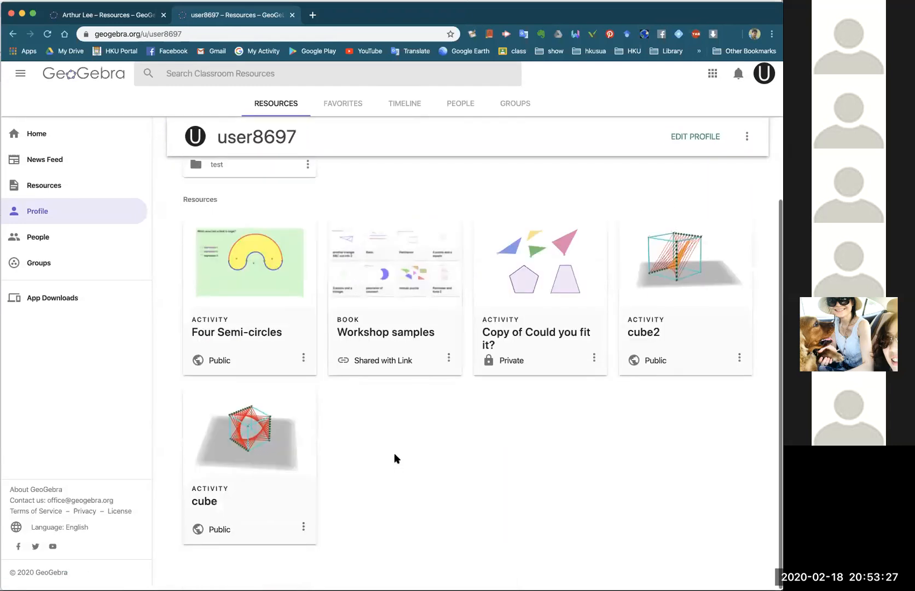
scroll(396, 459, up, 5)
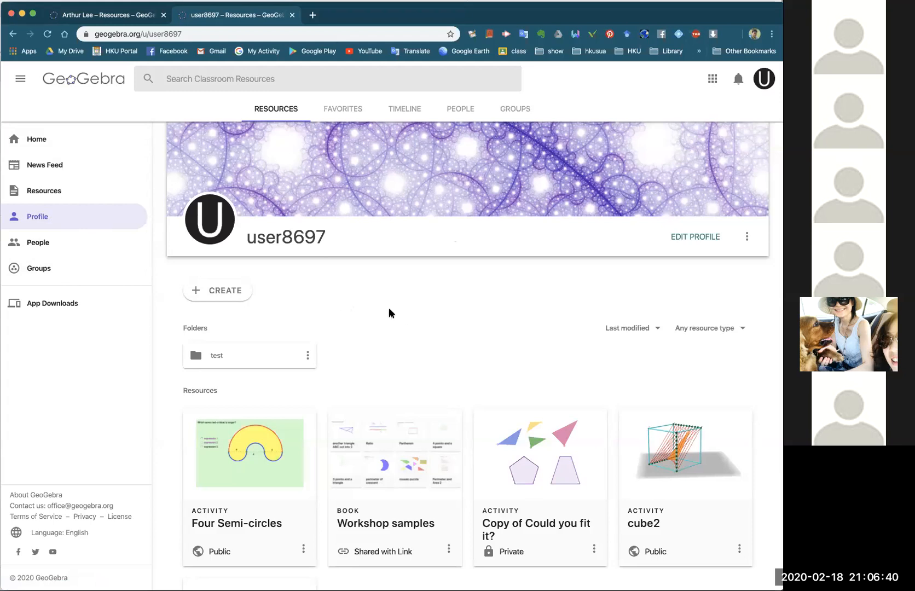
Go to the GeoGebra home page and open the Geometry app.
click(34, 140)
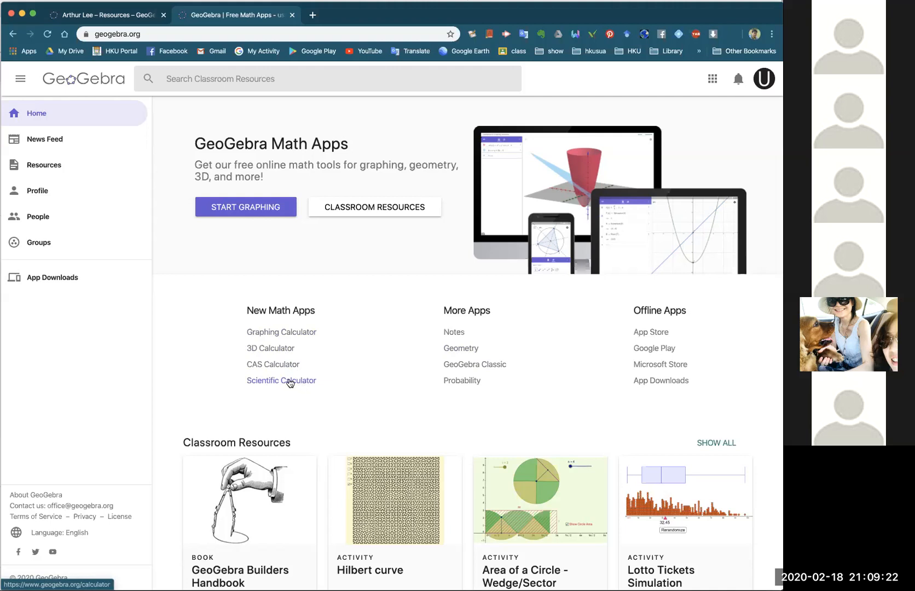
click(471, 349)
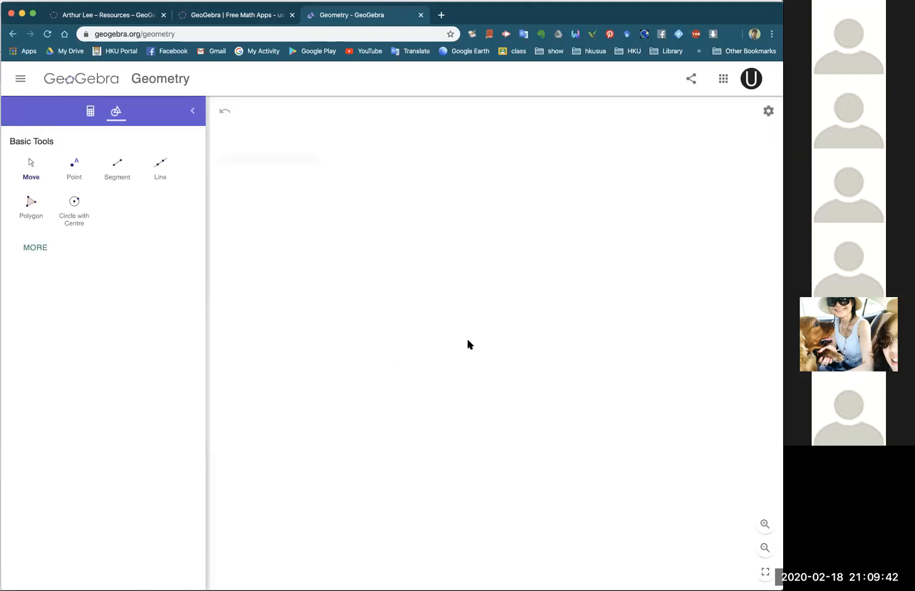
click(221, 17)
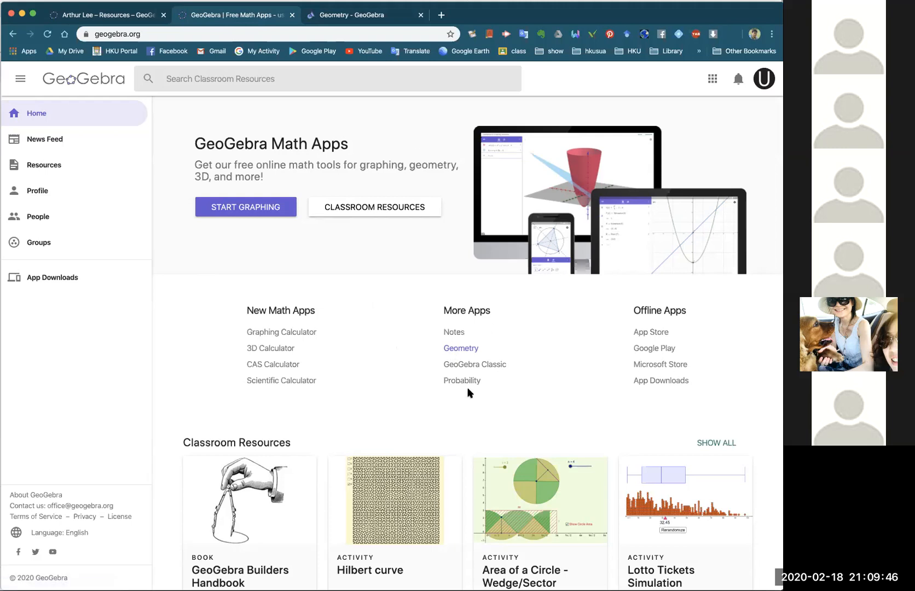
click(460, 348)
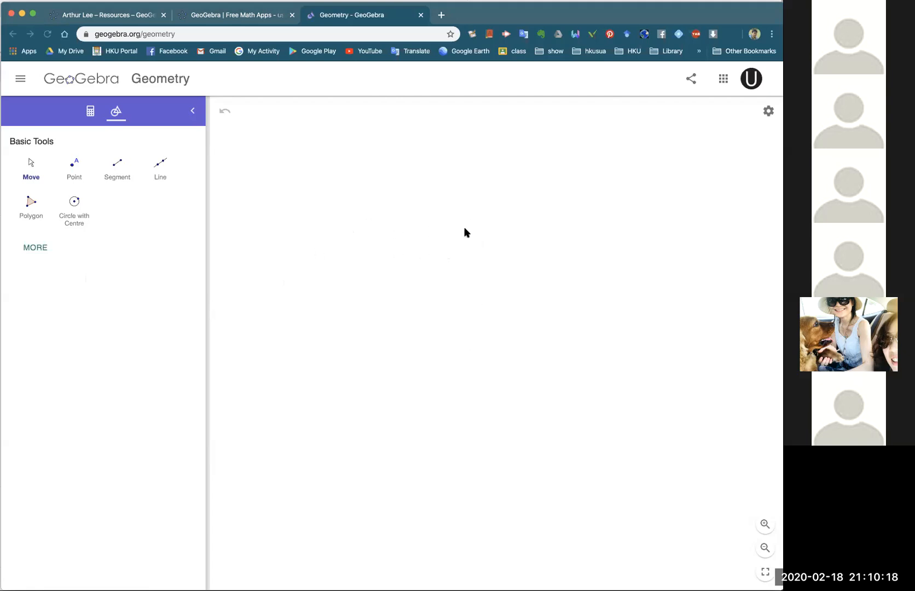
Examine the Geometry tools from the basic set through the fully expanded categories, and reduce the list to the basic tools.
click(115, 164)
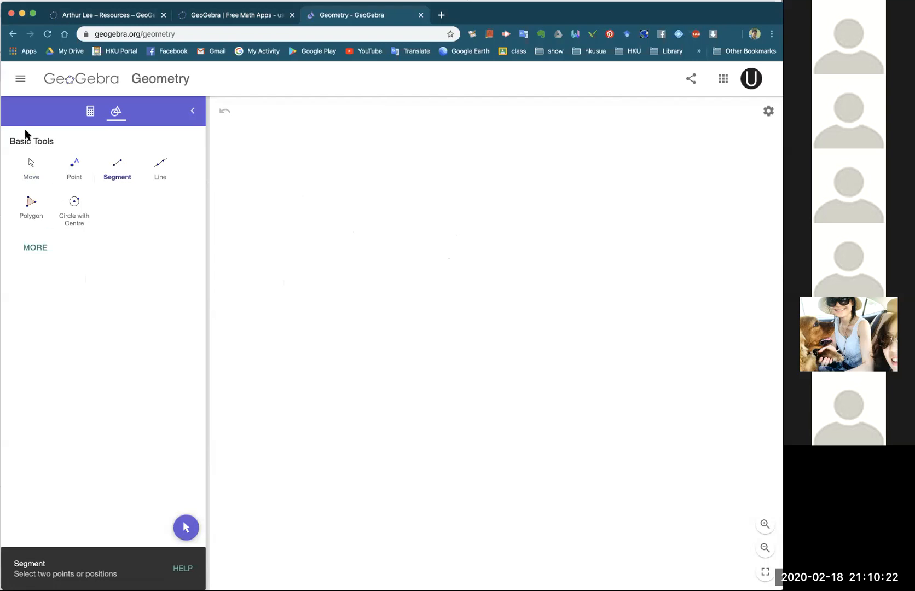
click(28, 164)
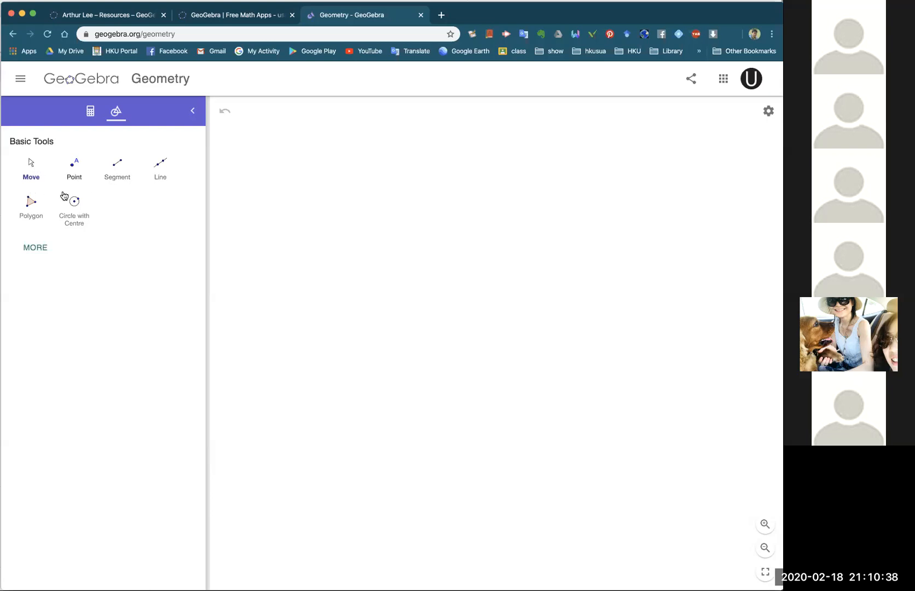
click(43, 251)
scroll(120, 431, down, 5)
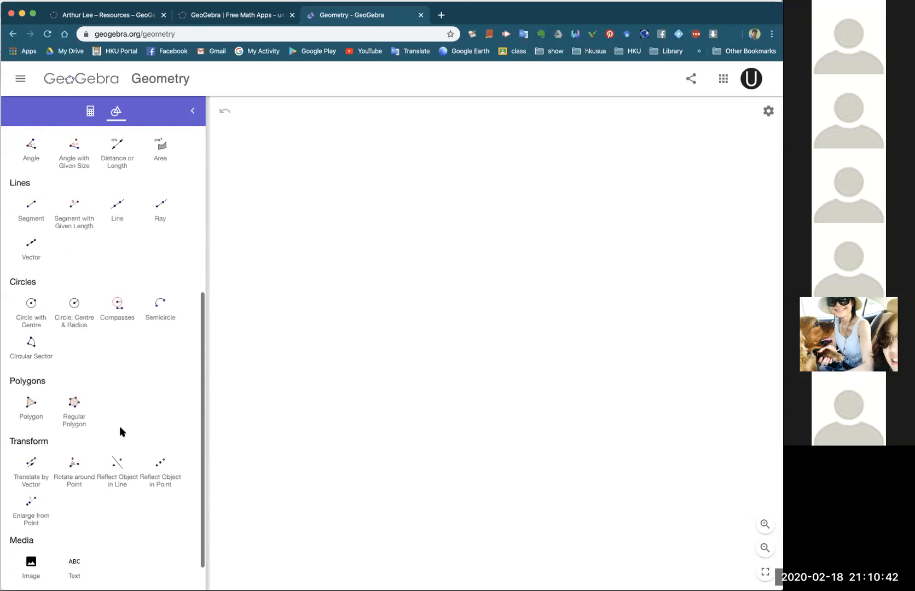
scroll(120, 426, down, 1)
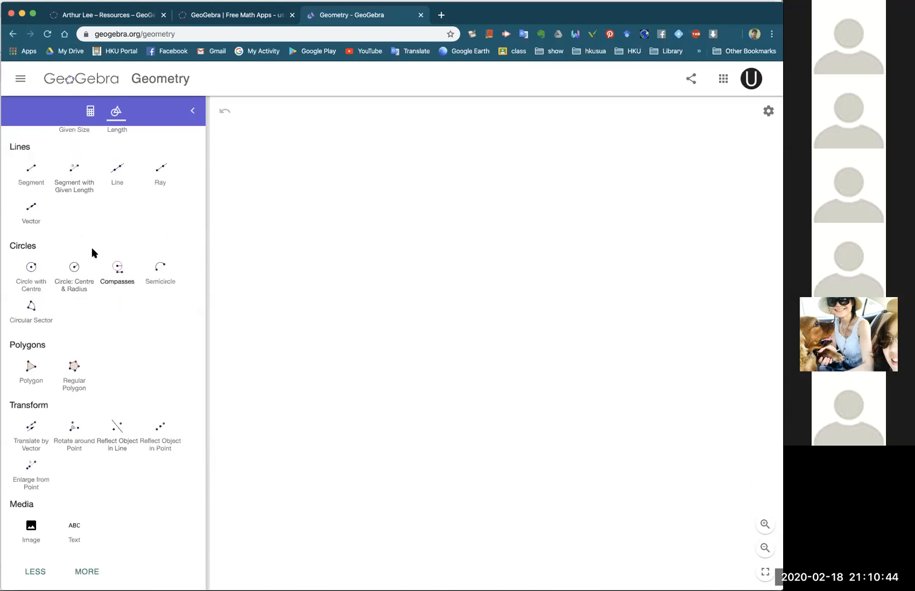
scroll(90, 246, up, 6)
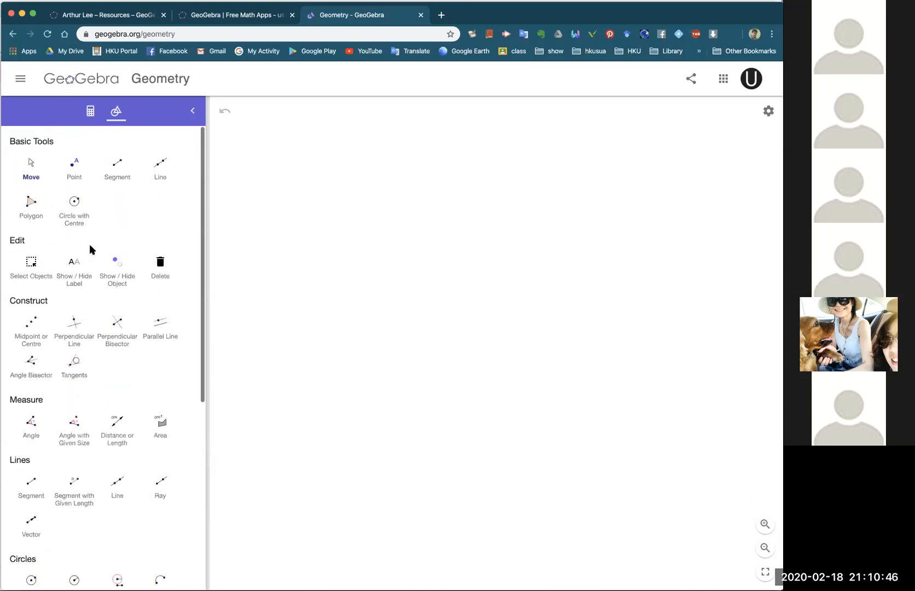
scroll(125, 337, down, 3)
scroll(126, 337, down, 4)
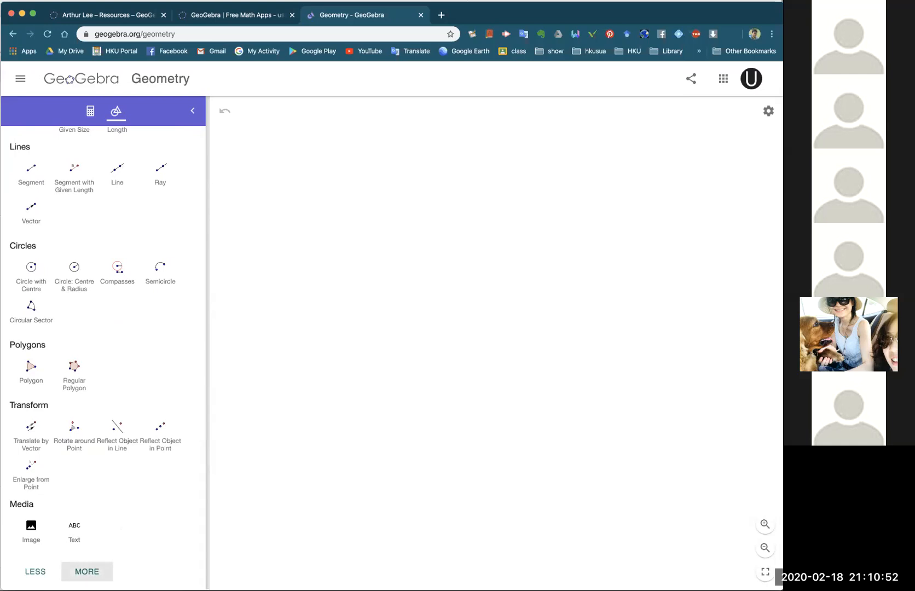
click(86, 571)
scroll(133, 498, down, 5)
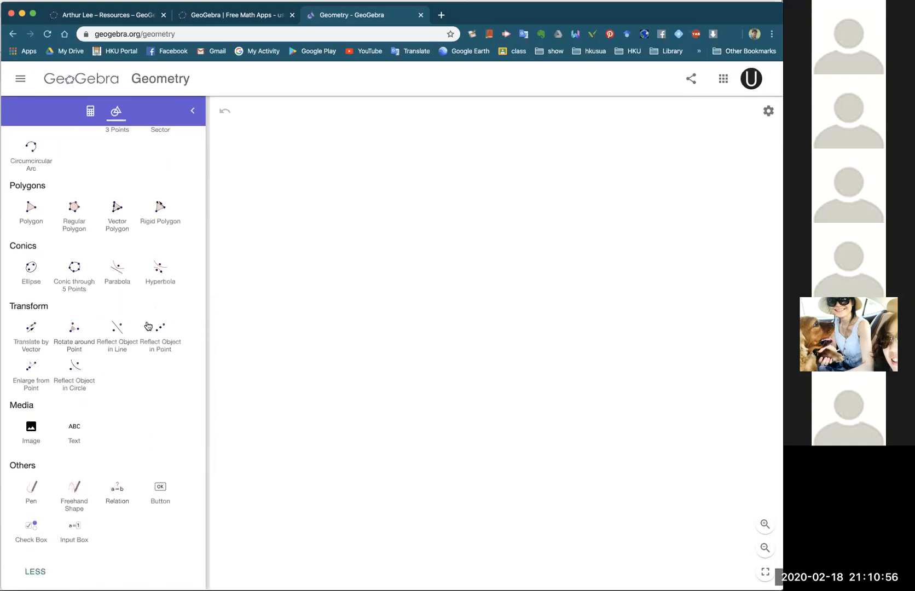
scroll(131, 285, up, 4)
scroll(126, 277, up, 6)
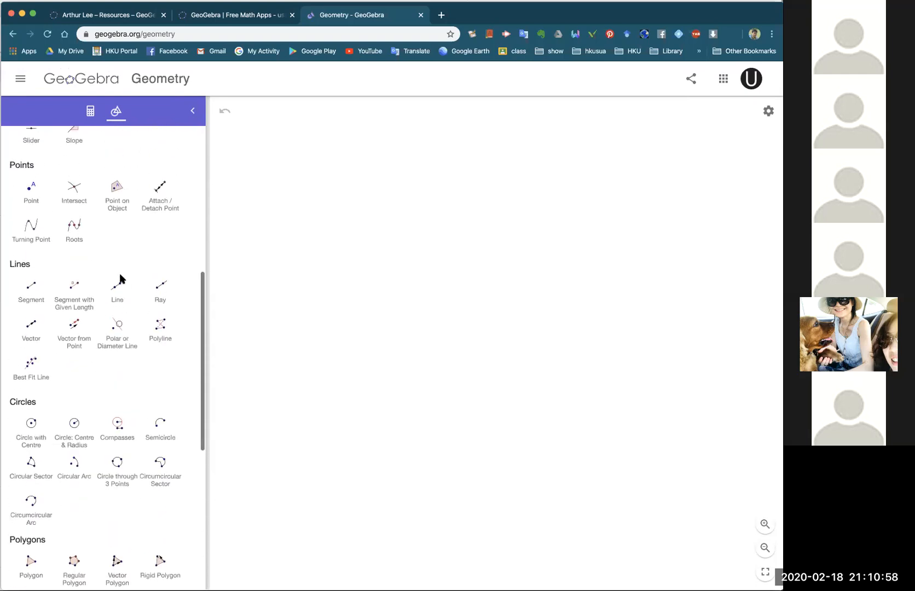
scroll(121, 258, down, 6)
scroll(117, 251, down, 4)
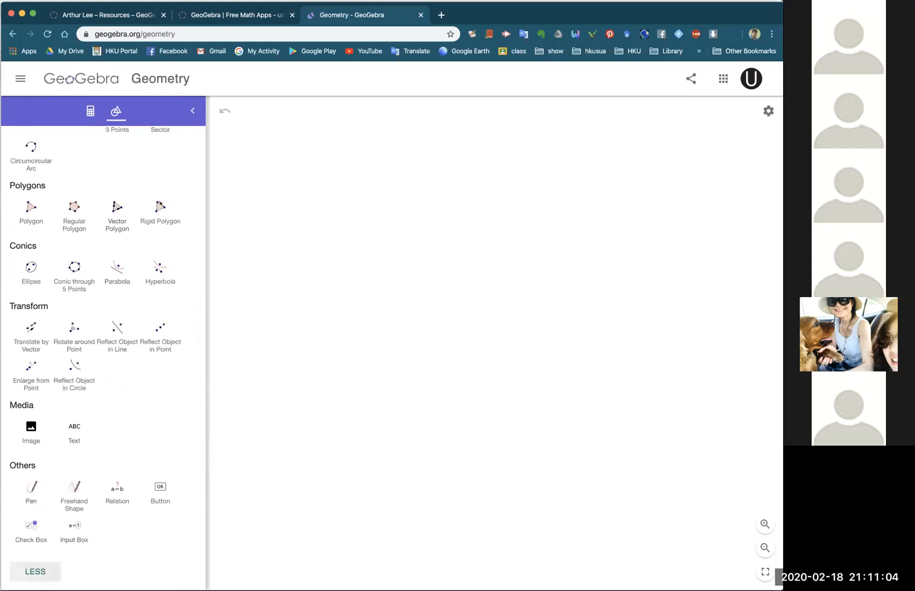
click(34, 569)
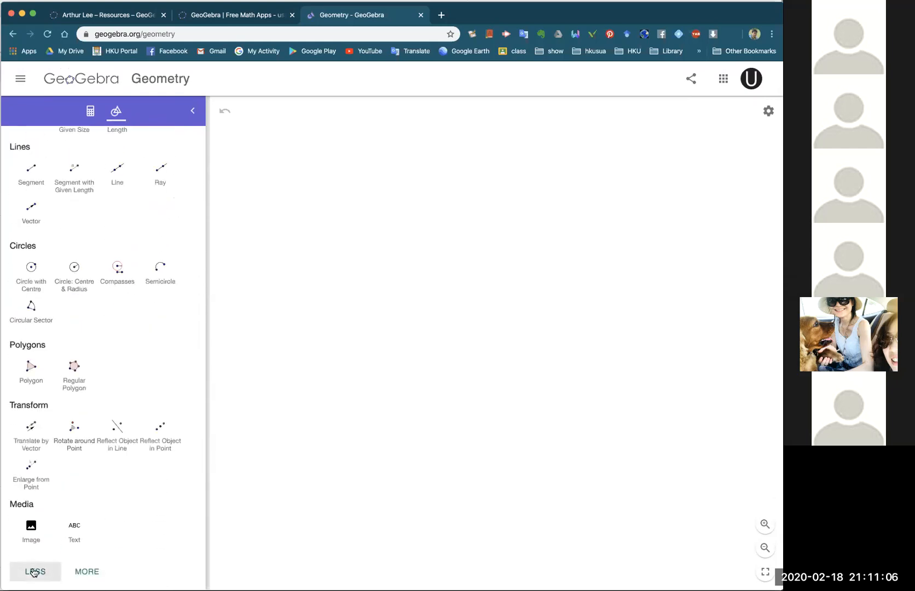
click(34, 571)
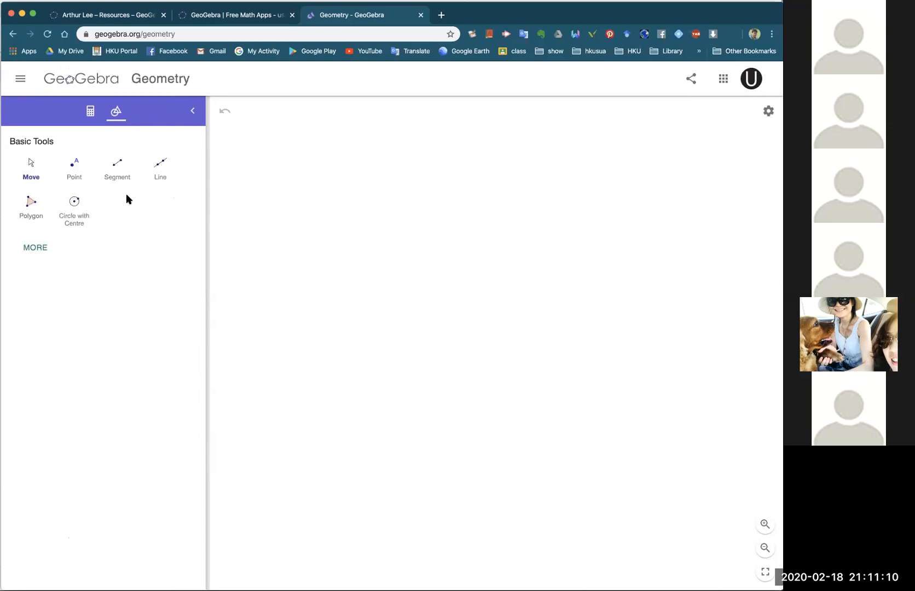
Draw segments AB and BC sharing endpoint B, and a separate, roughly vertical segment DE beside them.
click(118, 165)
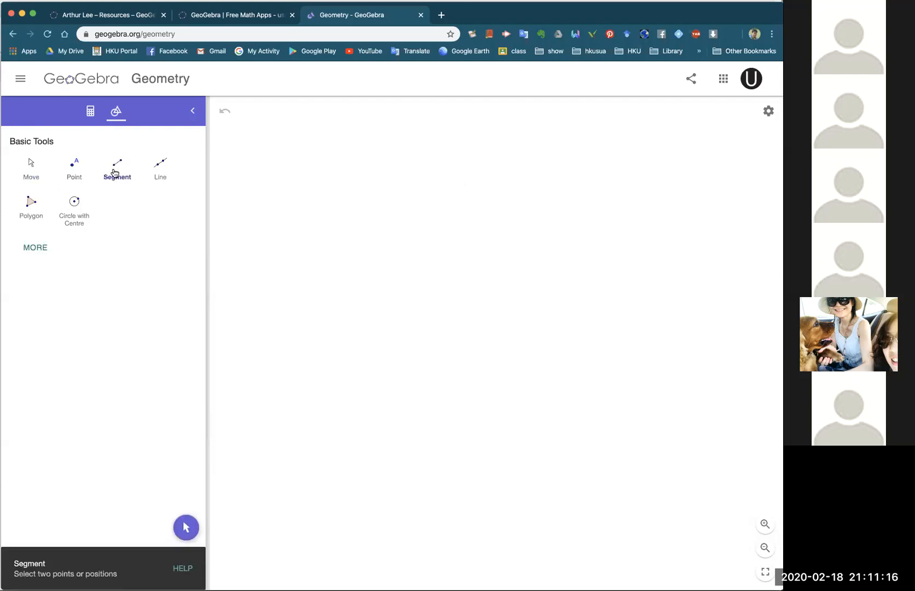
click(476, 210)
click(321, 414)
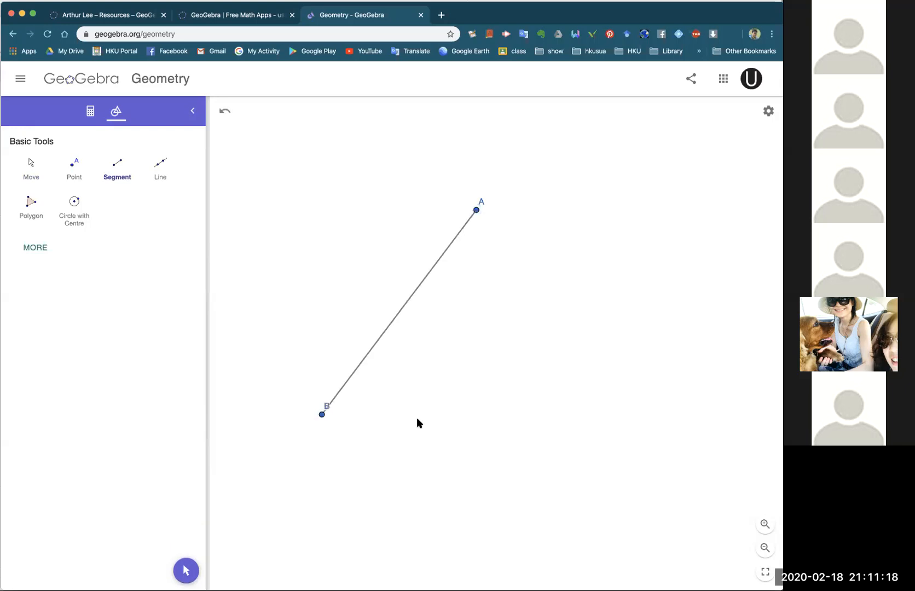
click(322, 414)
click(570, 408)
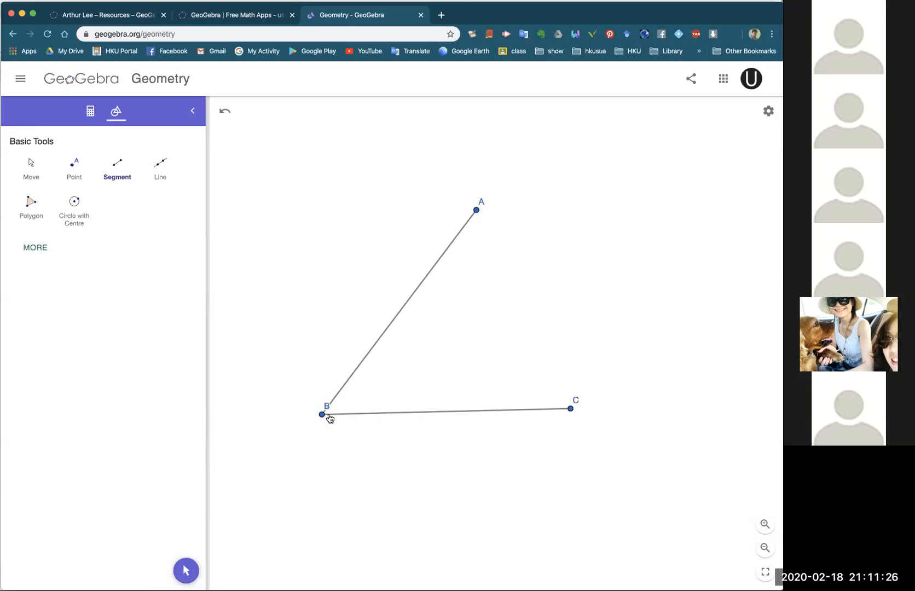
click(559, 353)
click(557, 229)
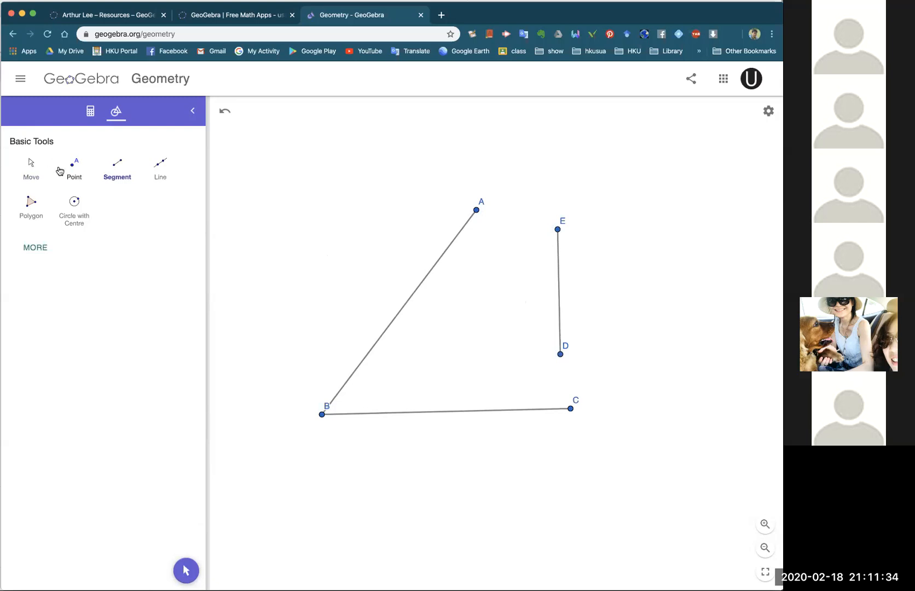
Reposition endpoints A, B, D and E with the Move tool to reshape the segments, and clear the selection.
click(34, 174)
drag(476, 210, 412, 211)
drag(322, 414, 321, 465)
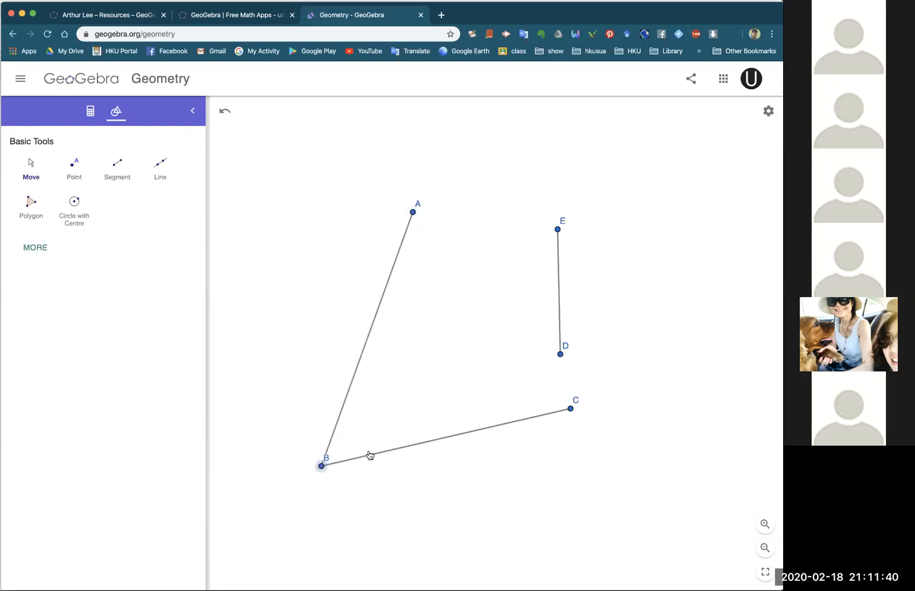
drag(560, 354, 578, 317)
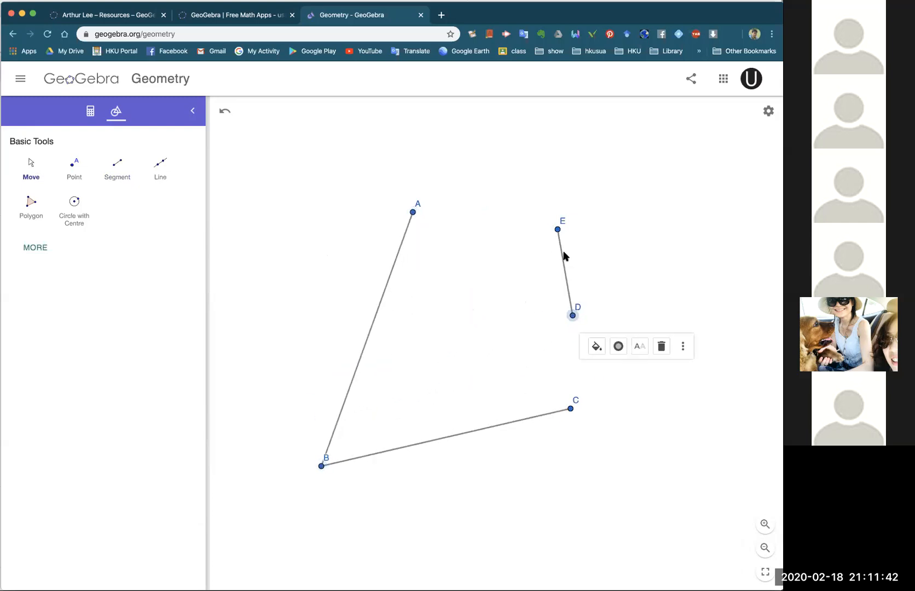
mouse_move(558, 229)
mouse_down()
mouse_move(570, 251)
mouse_move(566, 239)
mouse_up()
click(513, 298)
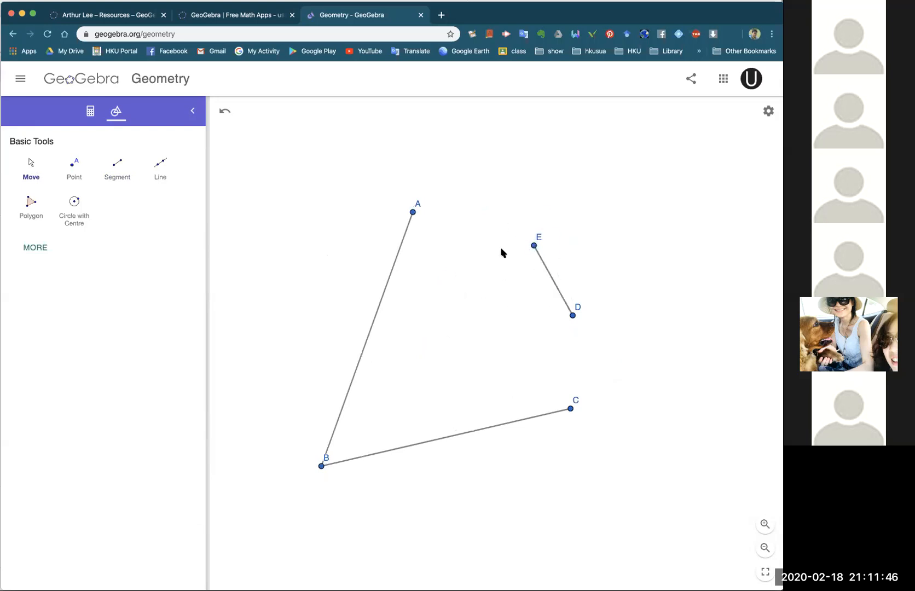
Draw a segment from C to A to close triangle ABC.
click(118, 170)
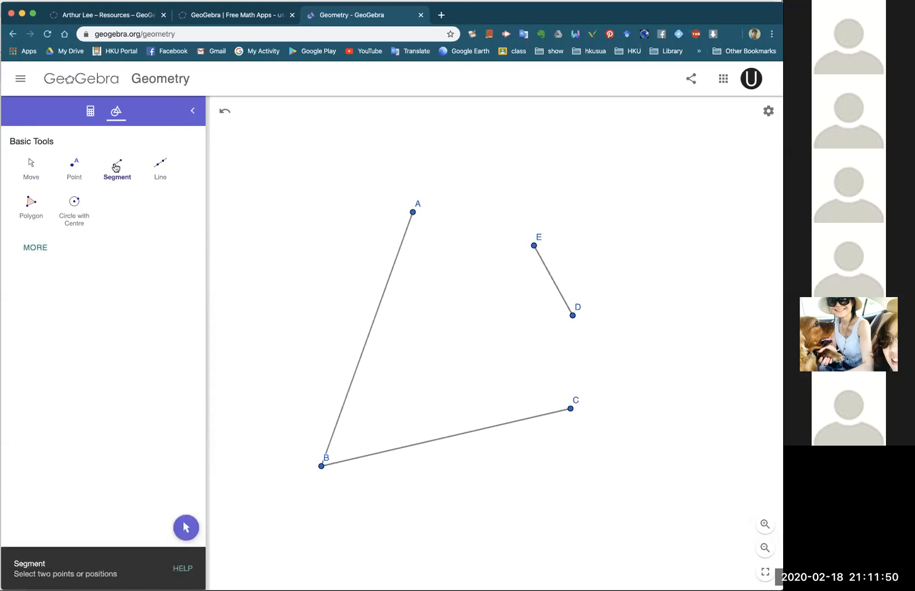
click(571, 409)
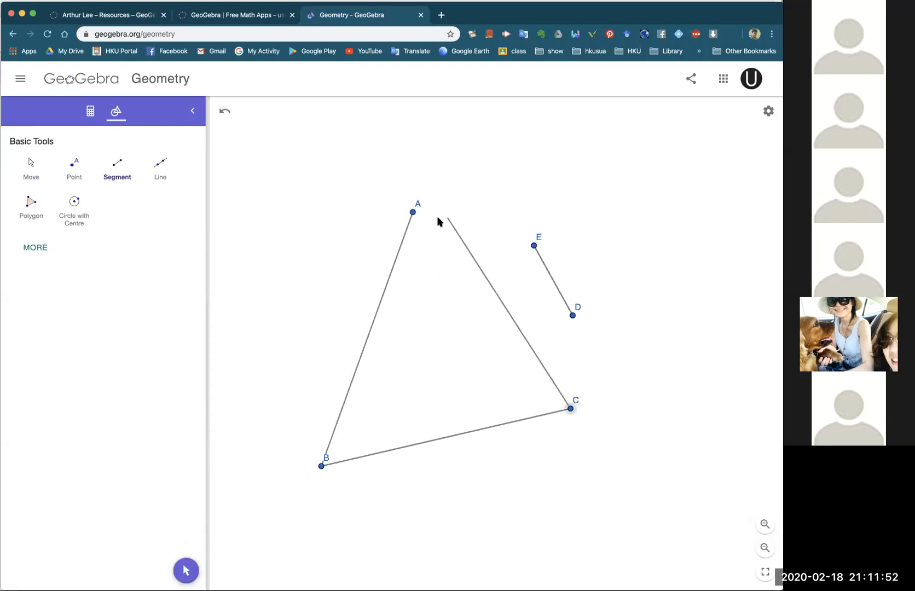
click(413, 213)
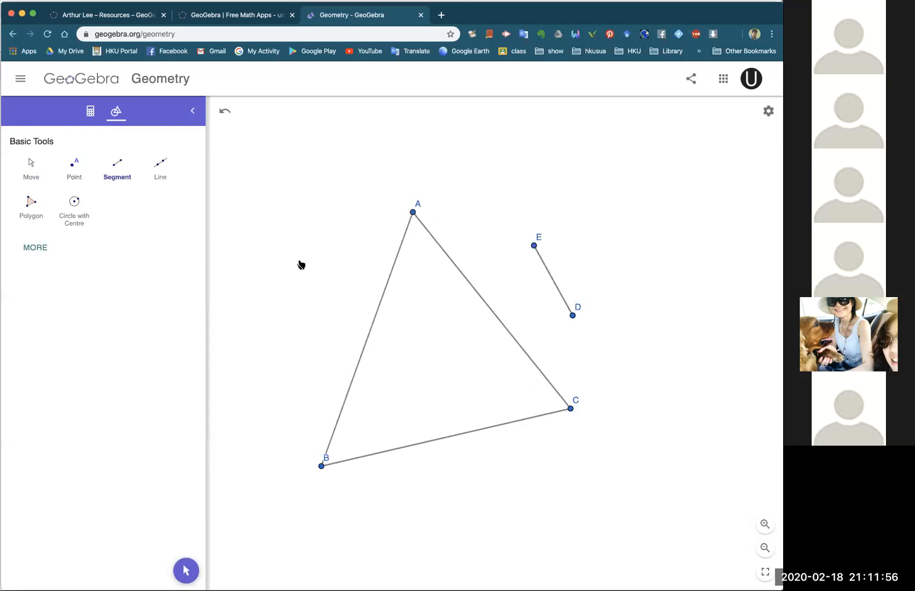
Delete segment DE together with its two endpoints.
click(31, 170)
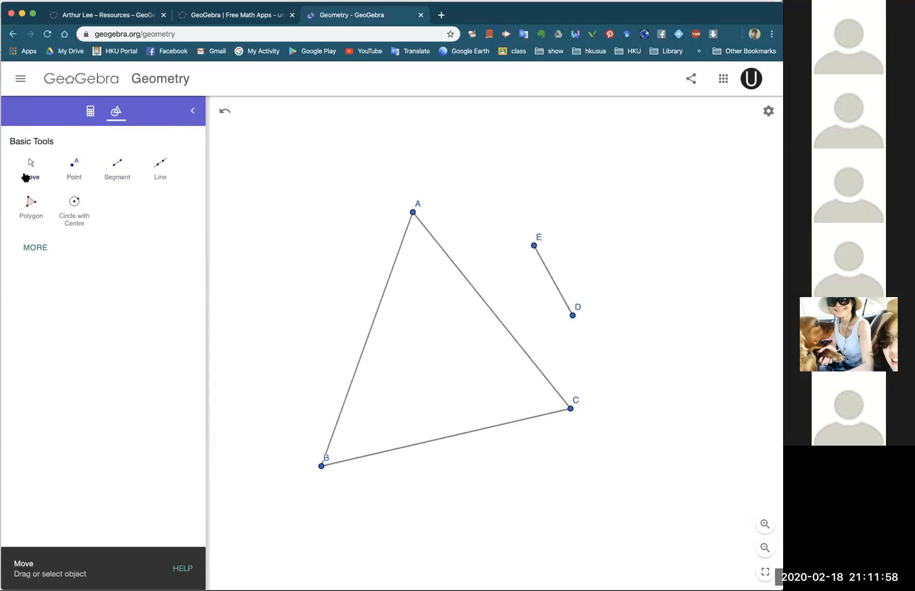
drag(517, 224, 528, 197)
drag(476, 178, 576, 284)
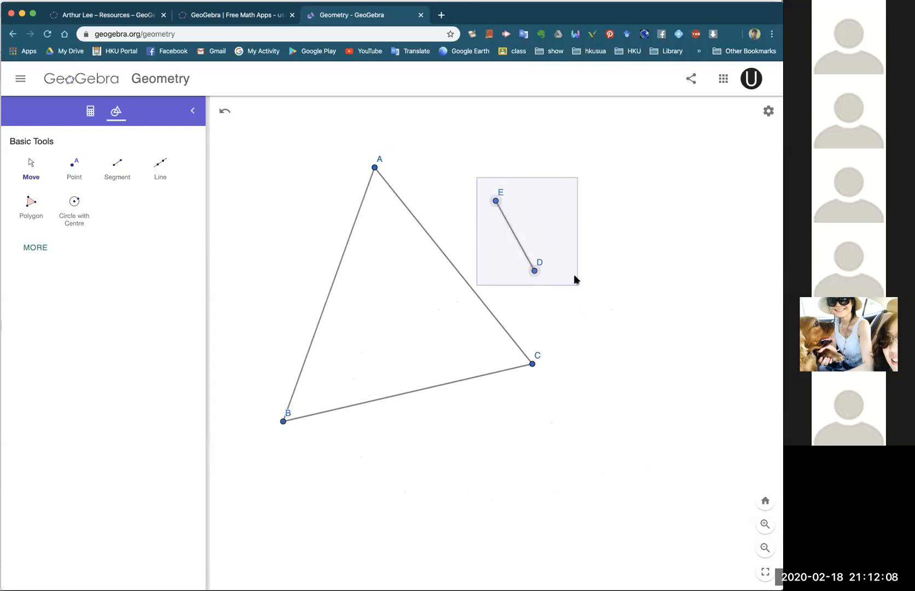
key(Delete)
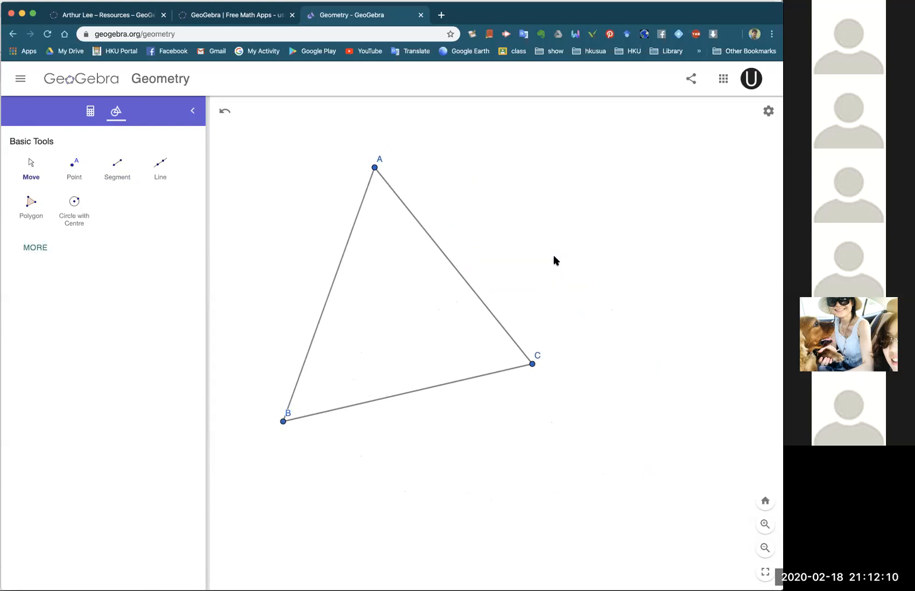
Reshape triangle ABC by repositioning its vertices A, B and C, and clear the selection.
drag(372, 169, 459, 207)
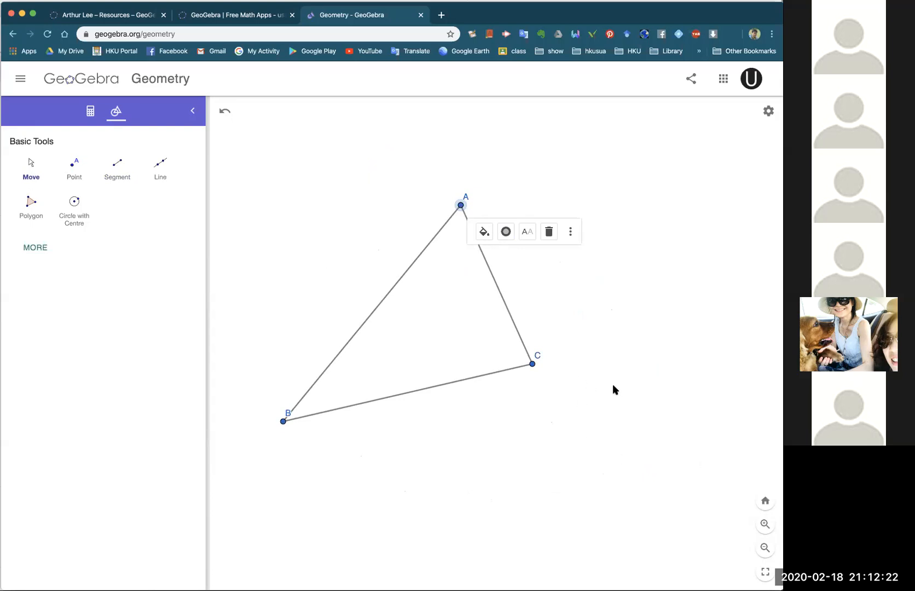
click(563, 290)
drag(462, 210, 516, 204)
drag(534, 366, 559, 416)
drag(283, 423, 330, 365)
click(561, 418)
drag(561, 418, 524, 328)
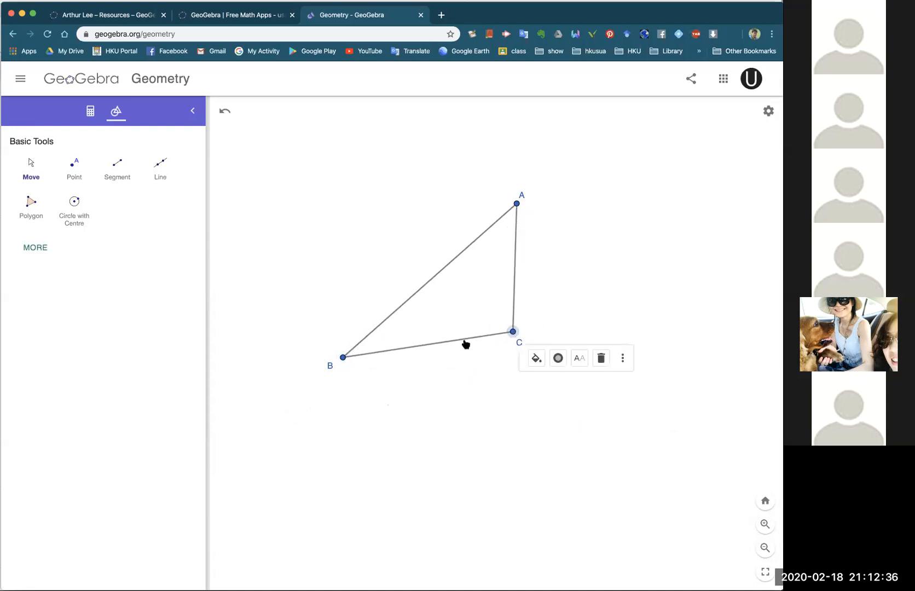
drag(343, 358, 338, 321)
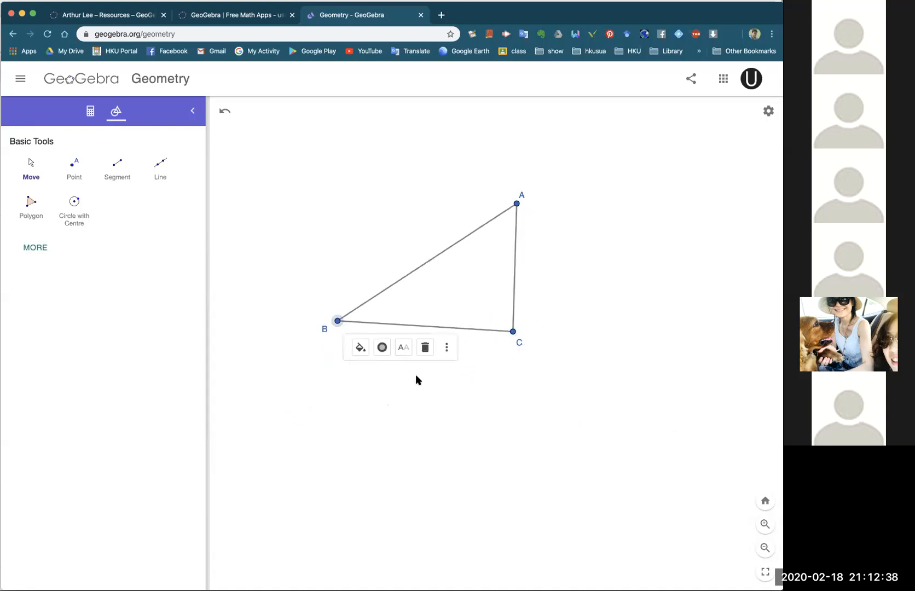
click(549, 431)
Colour the vertices C, A and B of the triangle red.
click(514, 335)
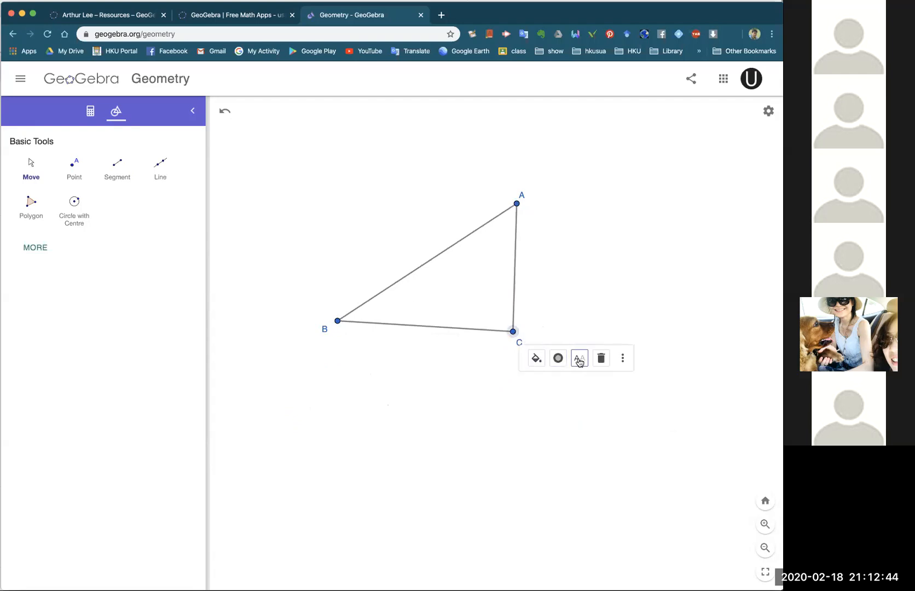
click(537, 360)
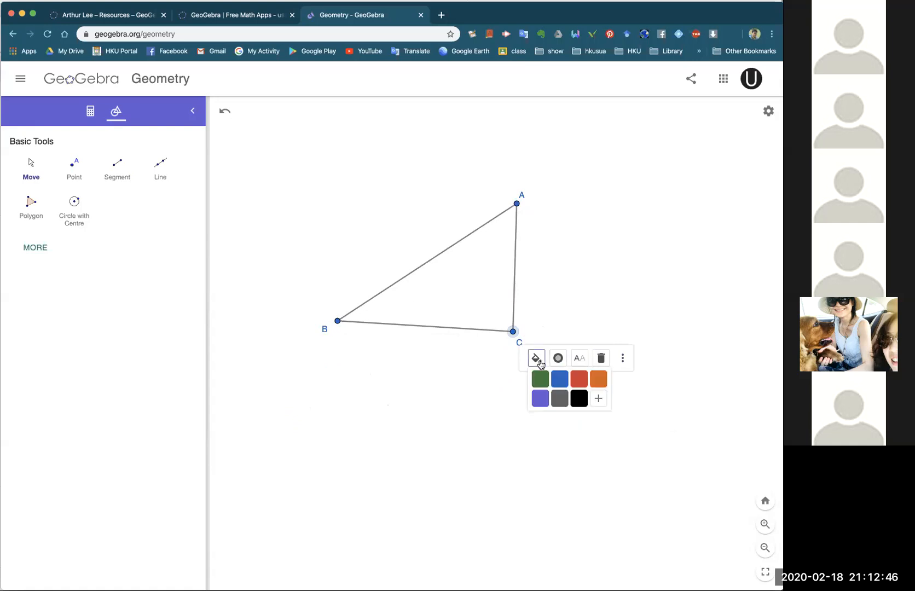
click(579, 377)
click(518, 206)
click(539, 236)
click(588, 253)
click(337, 321)
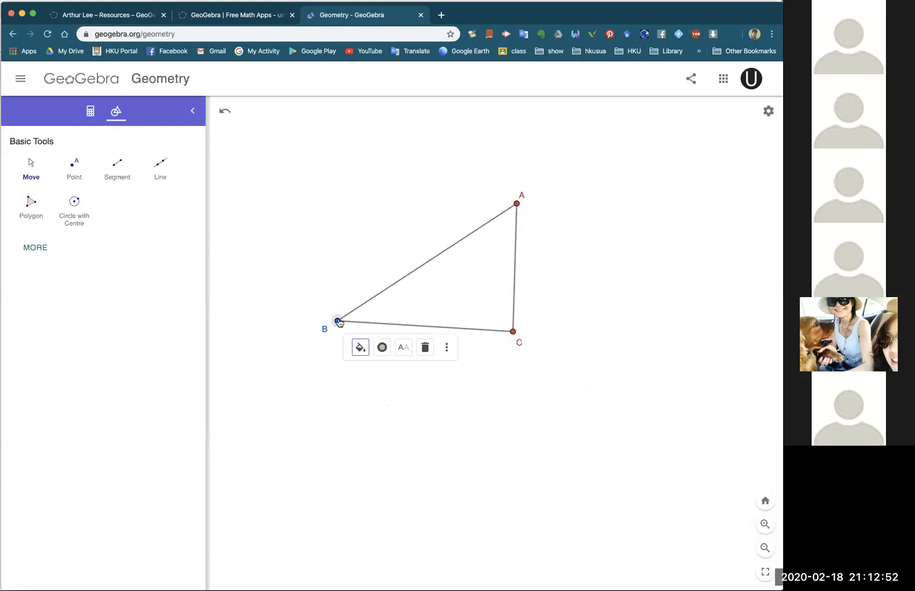
click(359, 346)
click(401, 372)
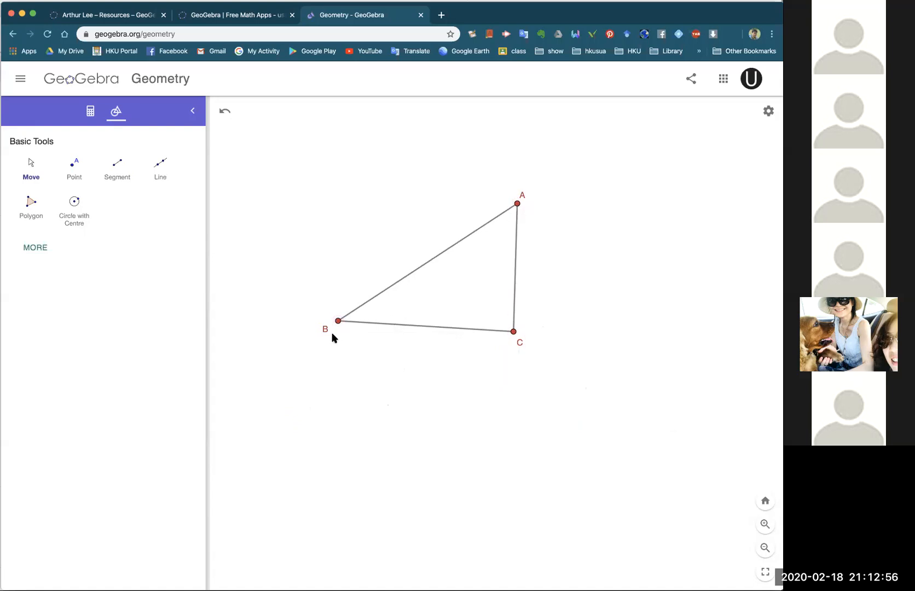
Colour sides AC, AB and BC of the triangle blue, and reposition vertices B and C to reshape it.
drag(336, 319, 365, 304)
click(435, 280)
click(516, 261)
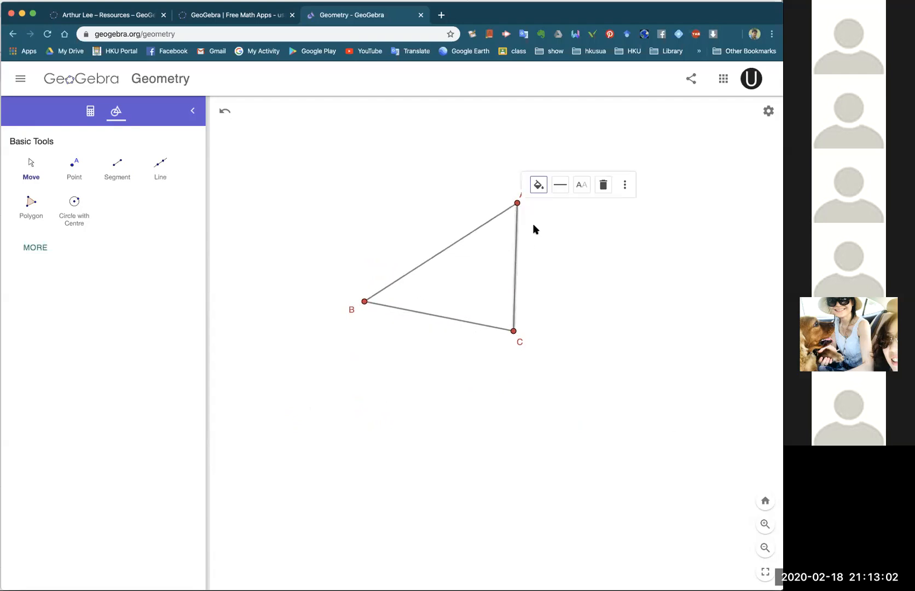
click(538, 184)
click(562, 208)
click(455, 244)
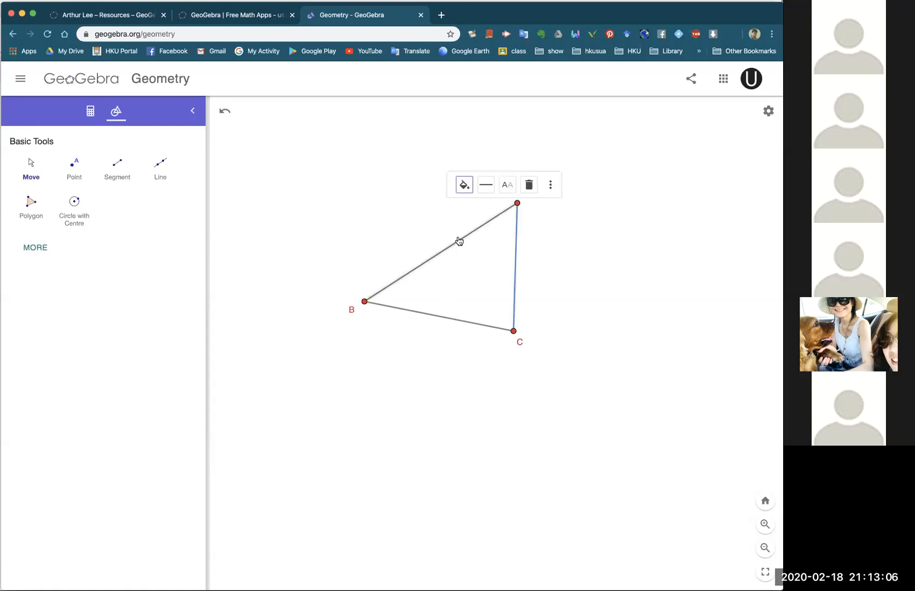
click(464, 185)
click(488, 206)
click(460, 322)
click(462, 283)
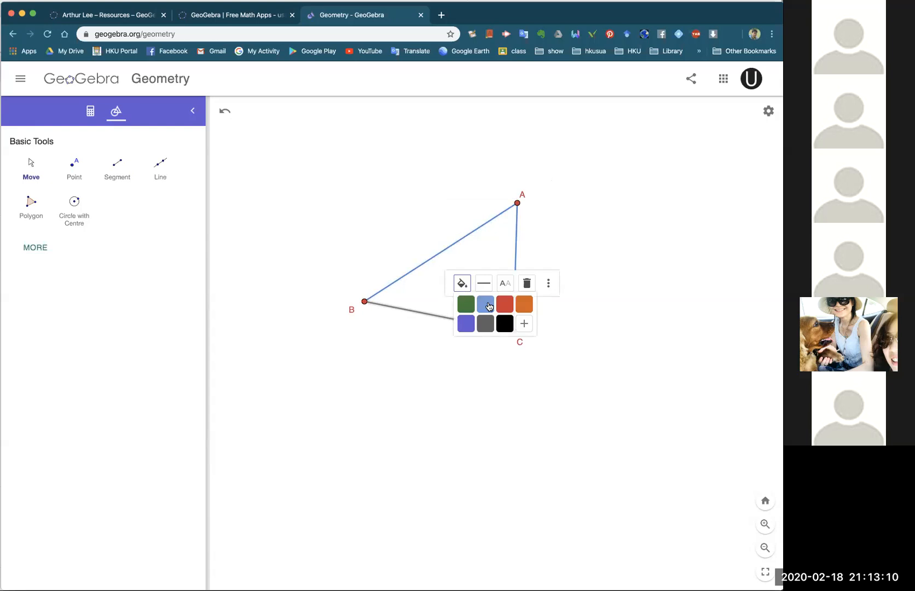
click(489, 306)
click(604, 302)
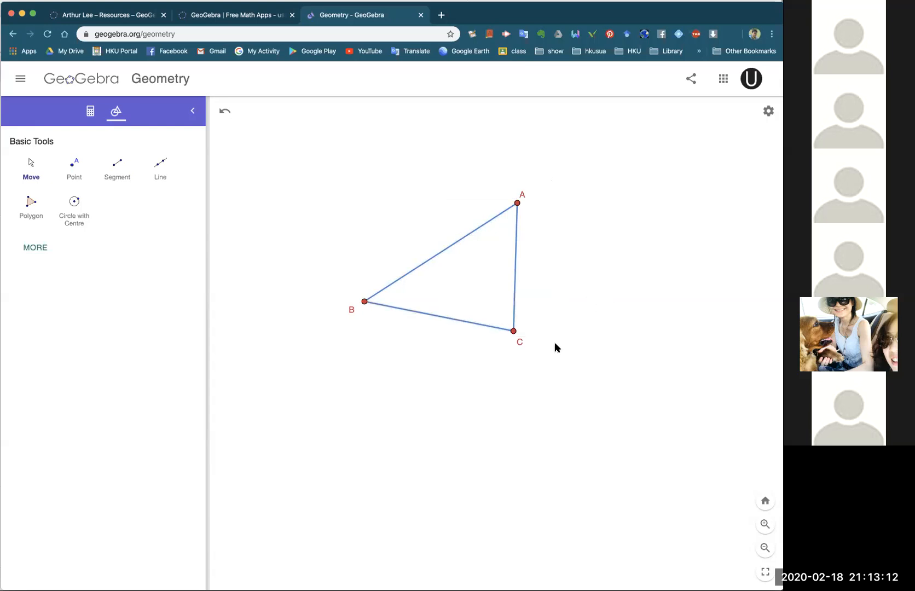
drag(516, 338, 546, 414)
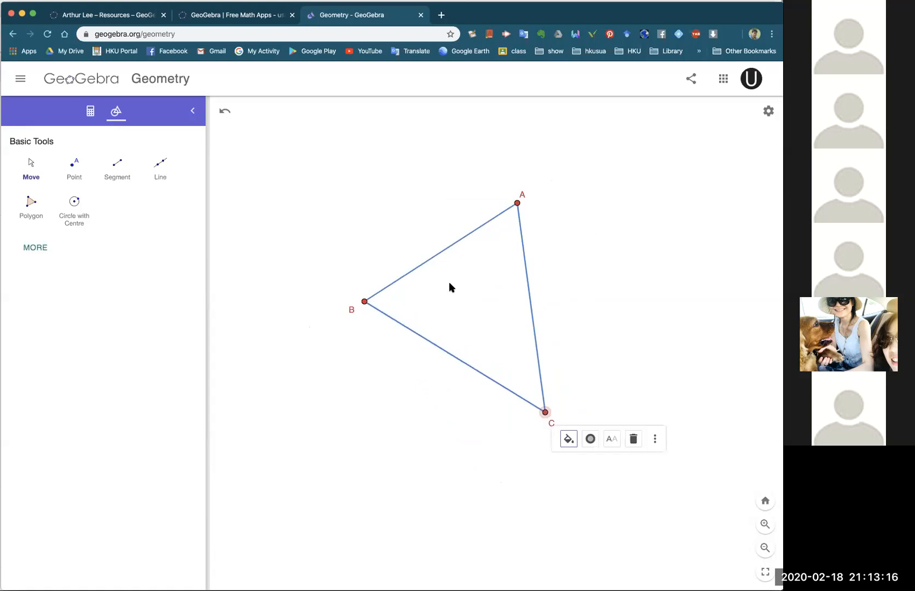
drag(364, 301, 310, 392)
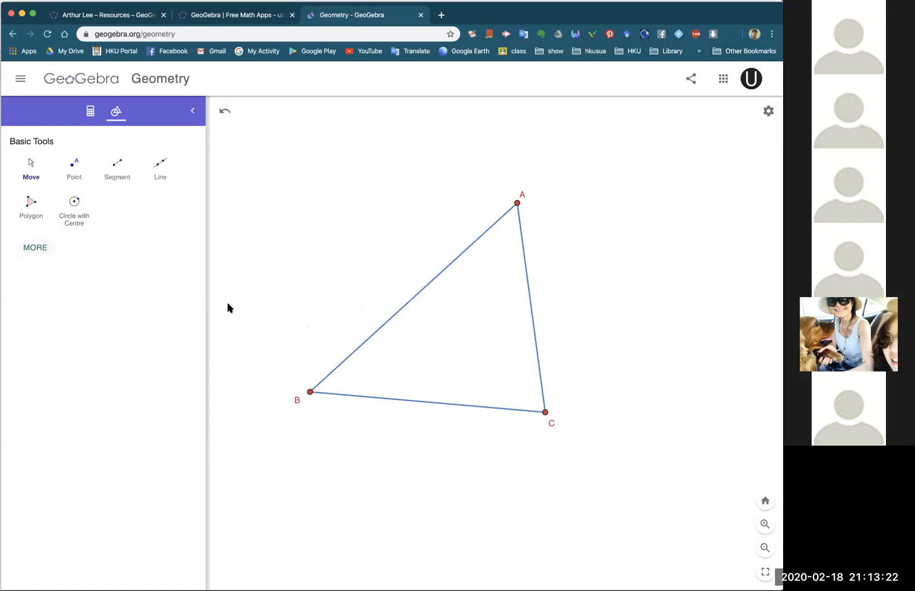
Expand the tool list by one level and examine its categories from Edit and Construct down to Transform and Media.
click(35, 247)
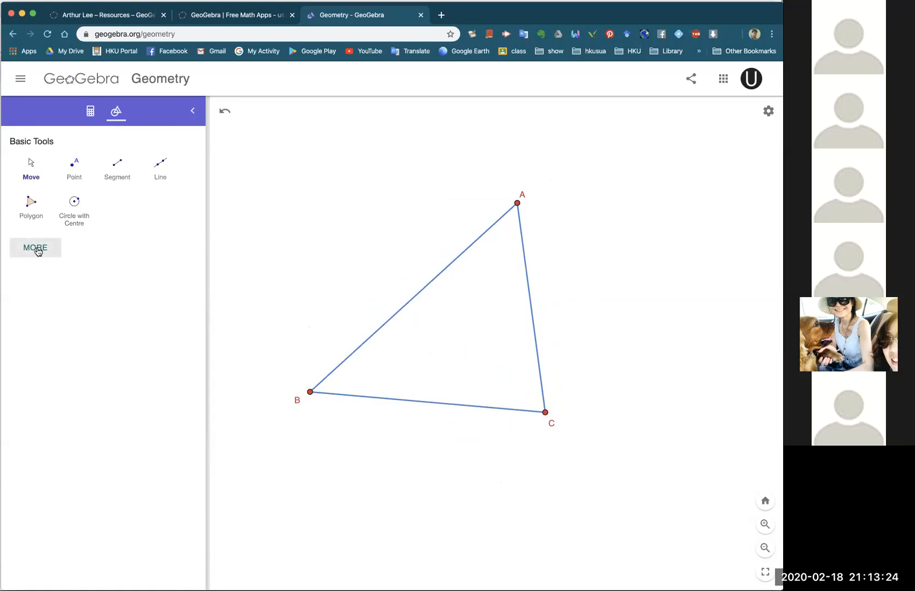
scroll(107, 414, down, 5)
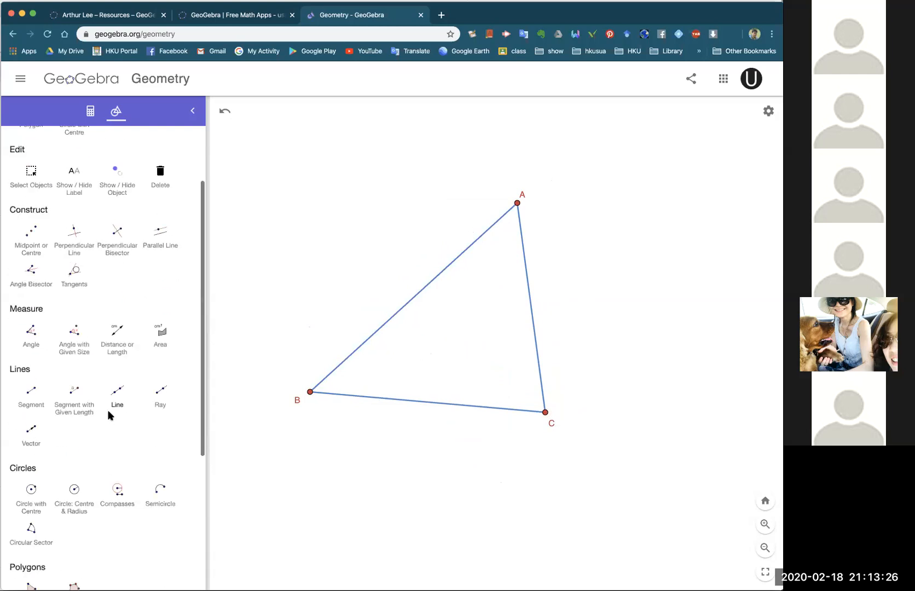
scroll(141, 419, down, 5)
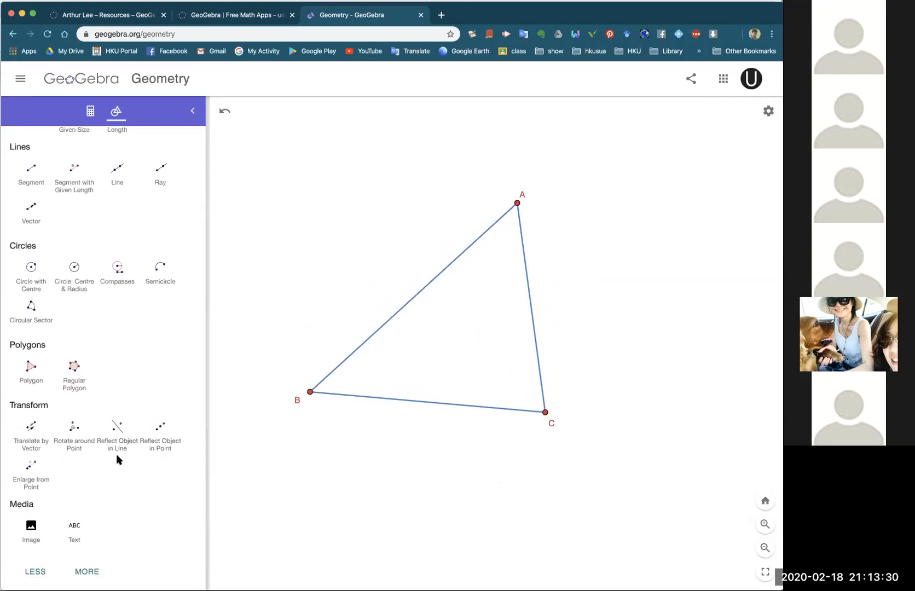
scroll(116, 456, up, 2)
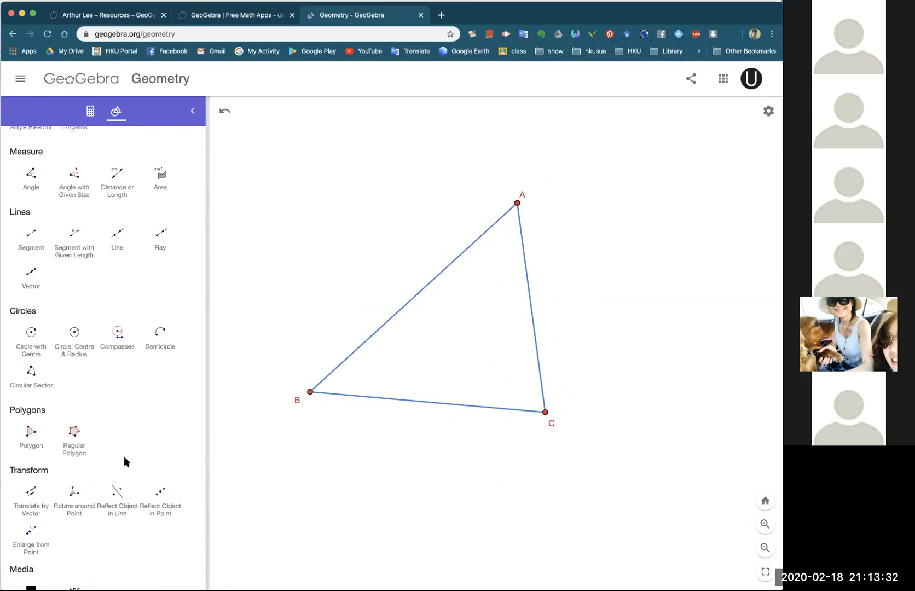
scroll(124, 458, down, 2)
scroll(124, 461, up, 7)
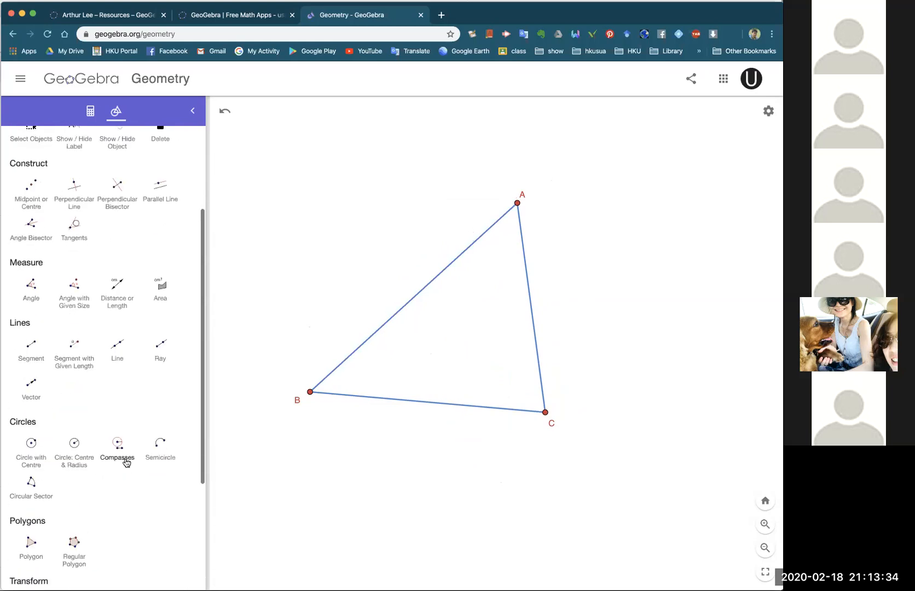
scroll(126, 463, down, 7)
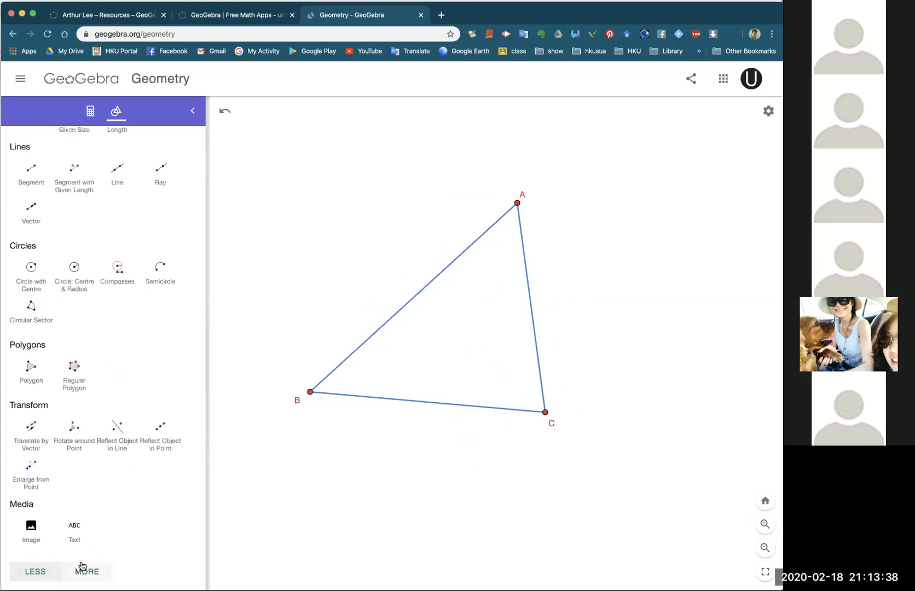
scroll(86, 319, up, 4)
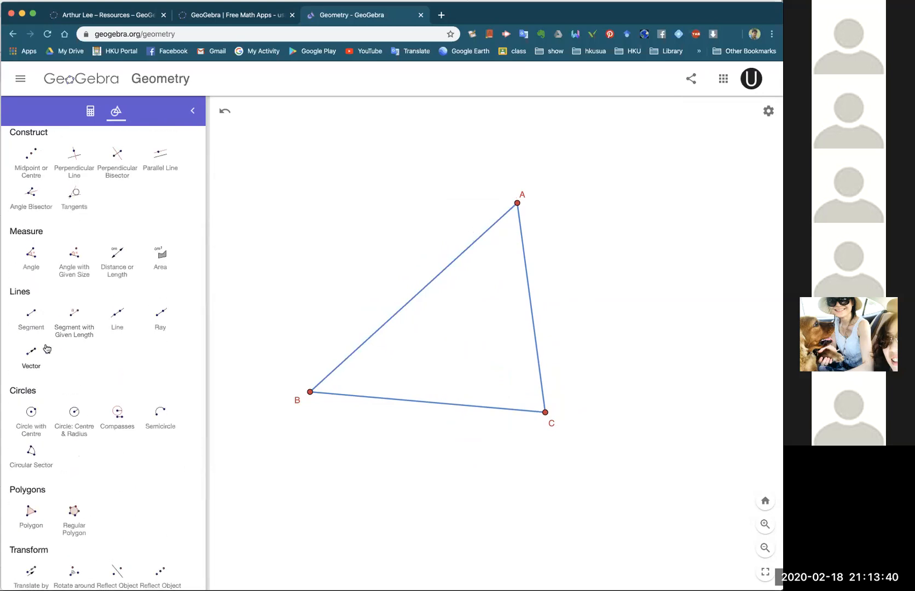
scroll(134, 345, up, 2)
scroll(136, 348, up, 2)
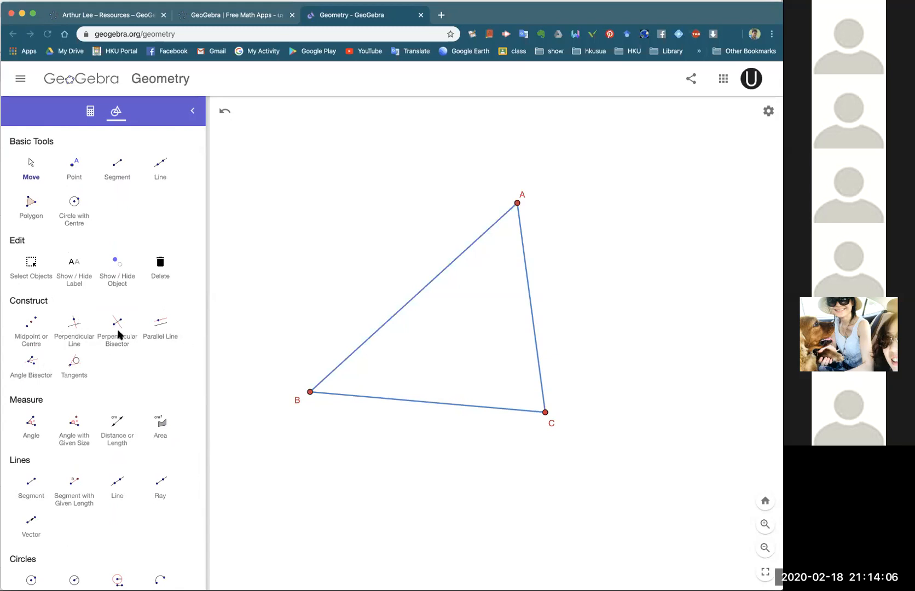
Construct the perpendicular line through A to side BC, and reposition A, B and C to test the construction.
click(71, 329)
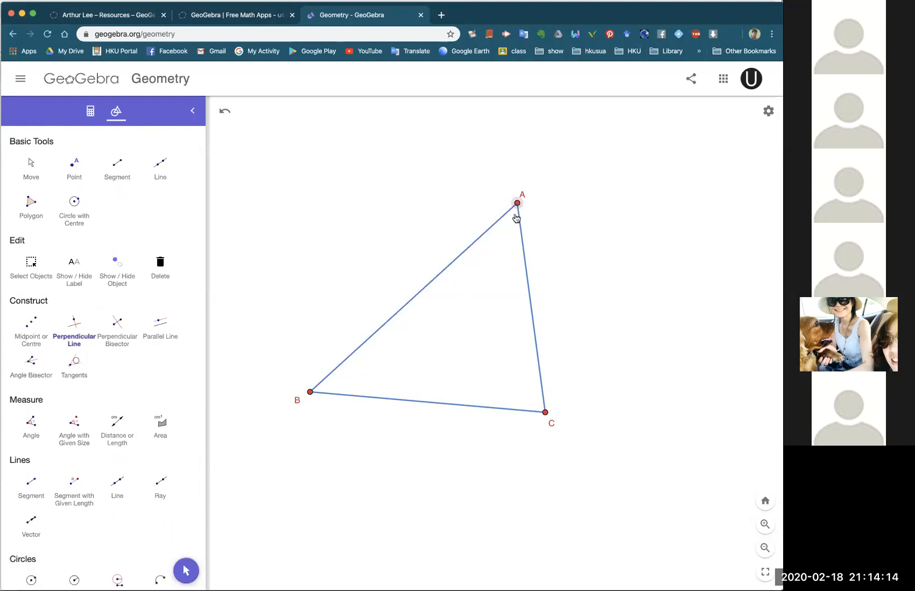
click(485, 410)
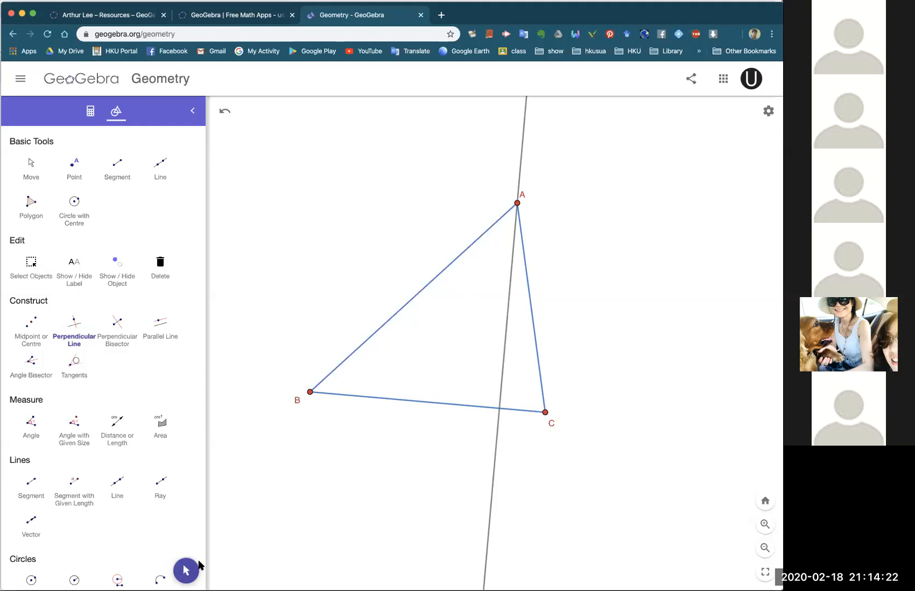
click(33, 166)
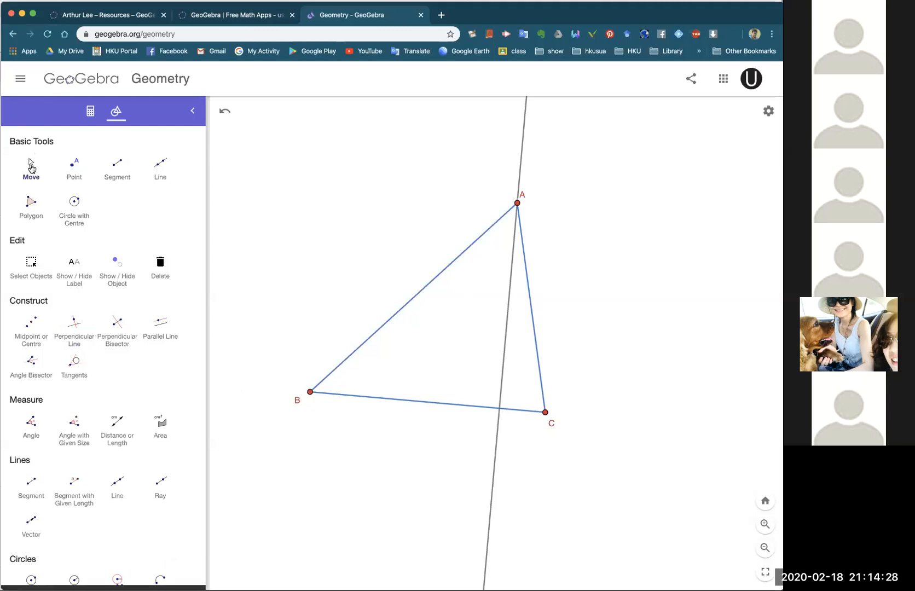
drag(522, 205, 490, 210)
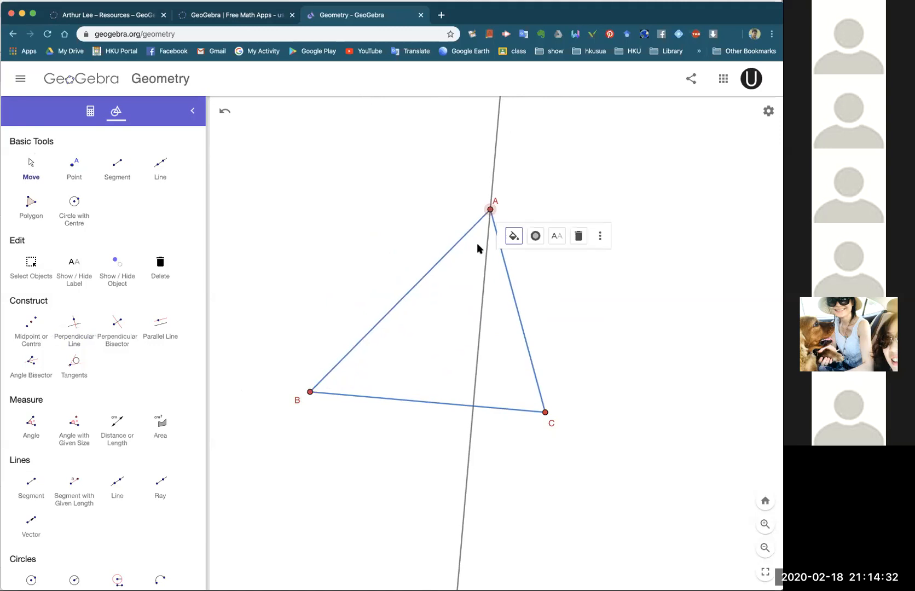
drag(305, 390, 338, 446)
click(502, 426)
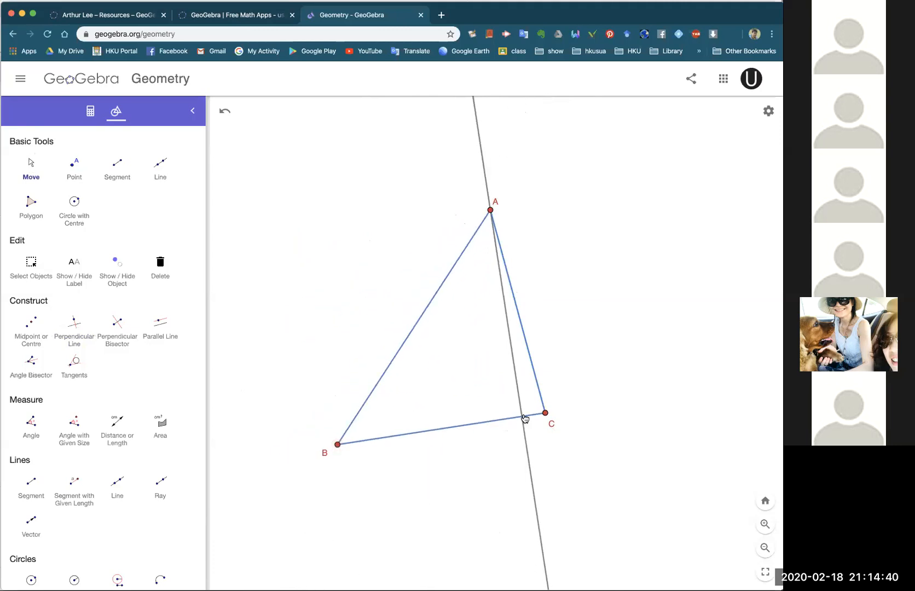
drag(545, 417, 622, 317)
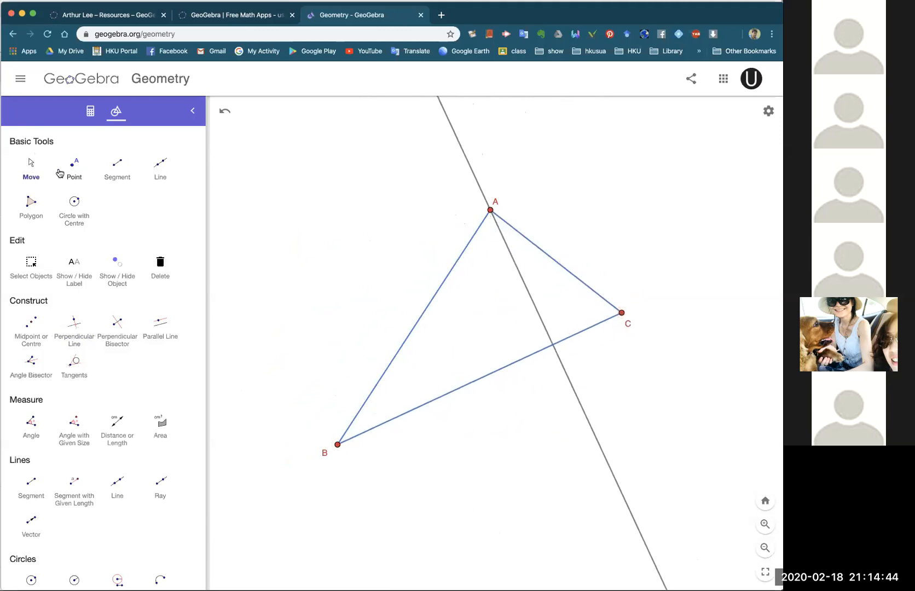
Place a point where the perpendicular line meets side BC, and reposition A, C and B to test the intersection.
click(76, 173)
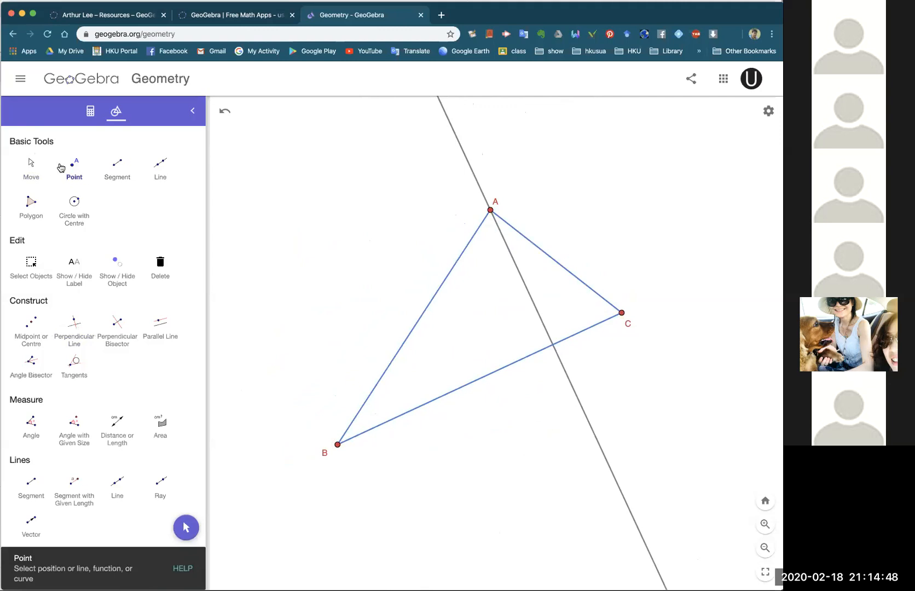
click(553, 345)
click(33, 169)
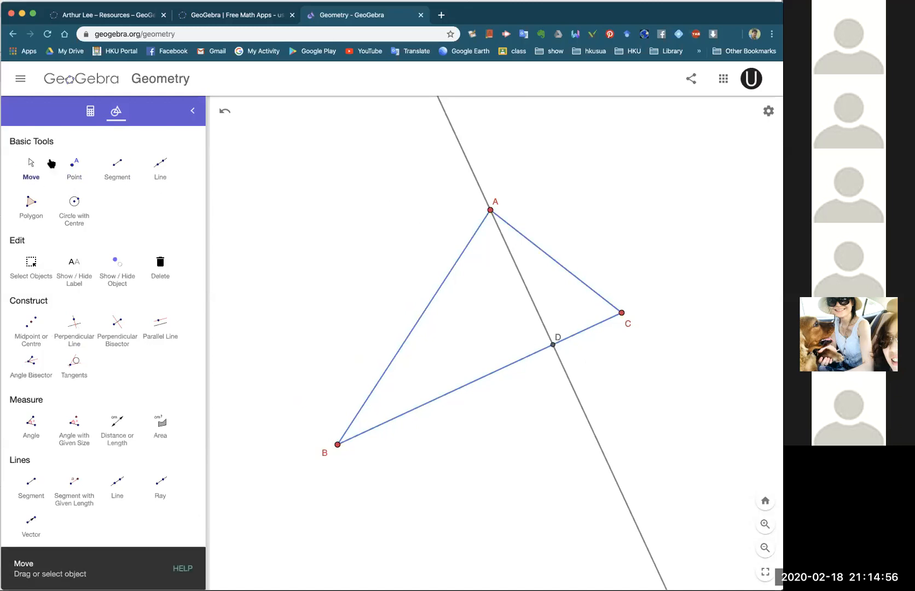
drag(491, 210, 519, 231)
click(563, 339)
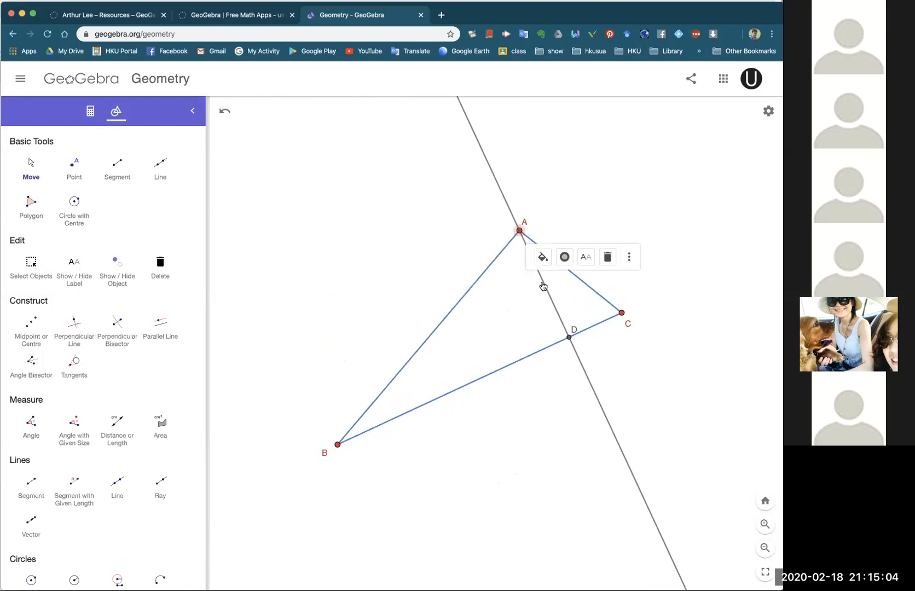
drag(620, 314, 661, 394)
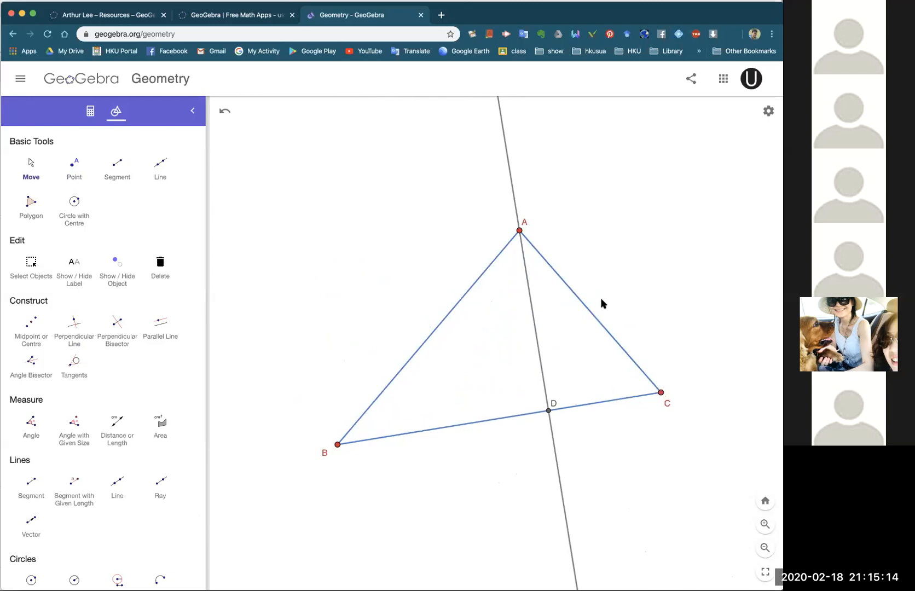
mouse_move(520, 230)
mouse_down()
mouse_move(611, 216)
mouse_move(528, 214)
mouse_up()
drag(338, 444, 307, 365)
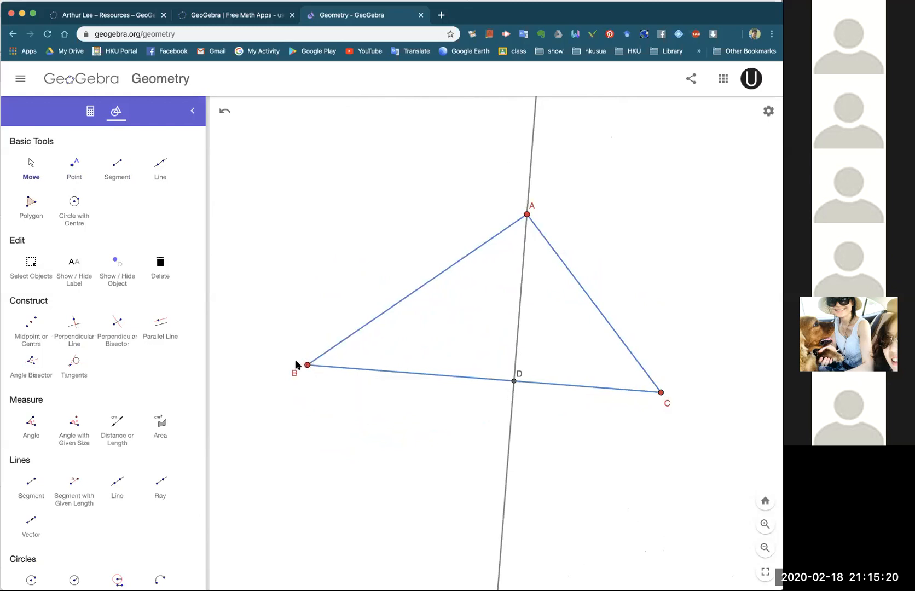
Measure angle BAC at vertex A and angle ADB where the perpendicular line meets side BC.
click(27, 426)
click(308, 365)
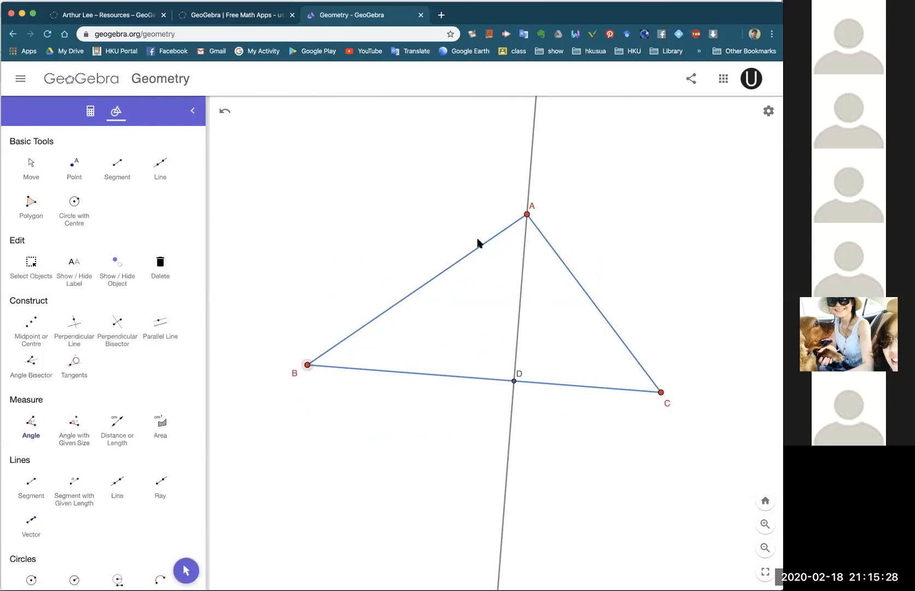
click(526, 214)
click(661, 394)
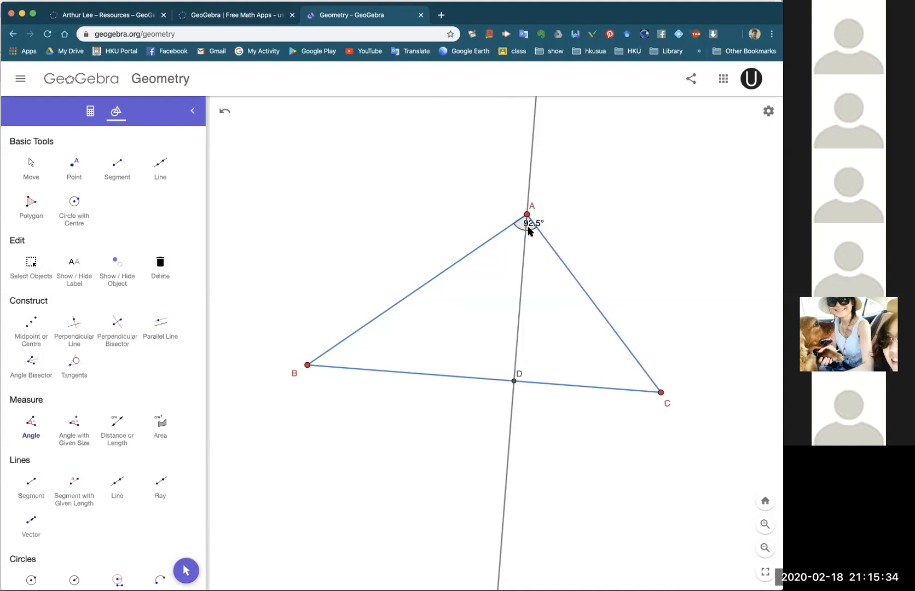
click(514, 383)
click(325, 367)
Move the angle value labels clear of points A and D, and reposition A to test both angles.
click(31, 166)
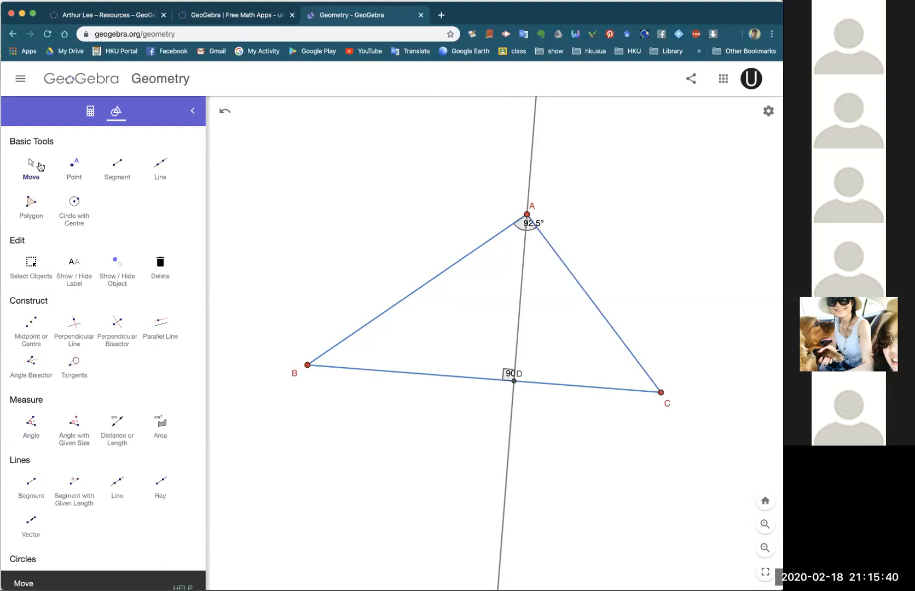
drag(509, 374, 498, 364)
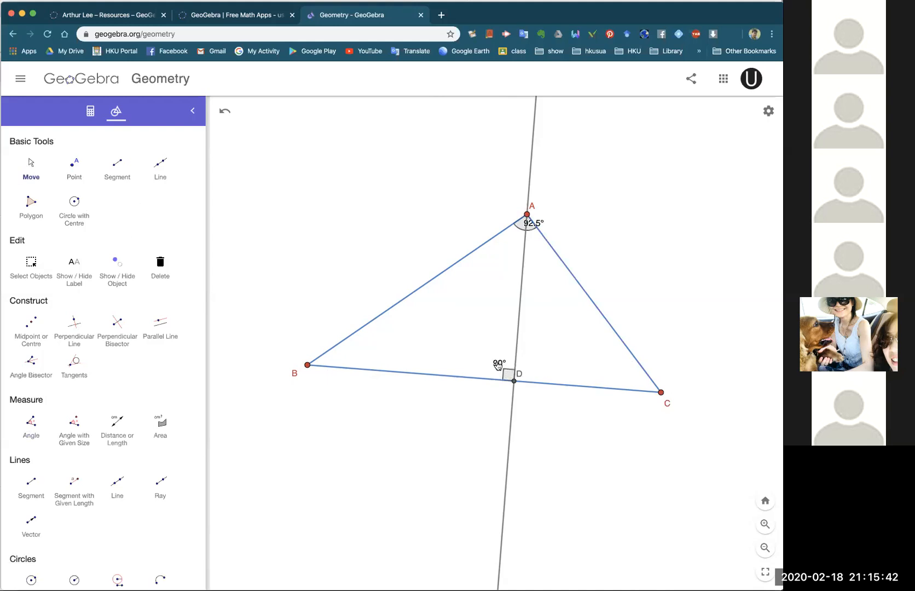
drag(531, 229, 564, 193)
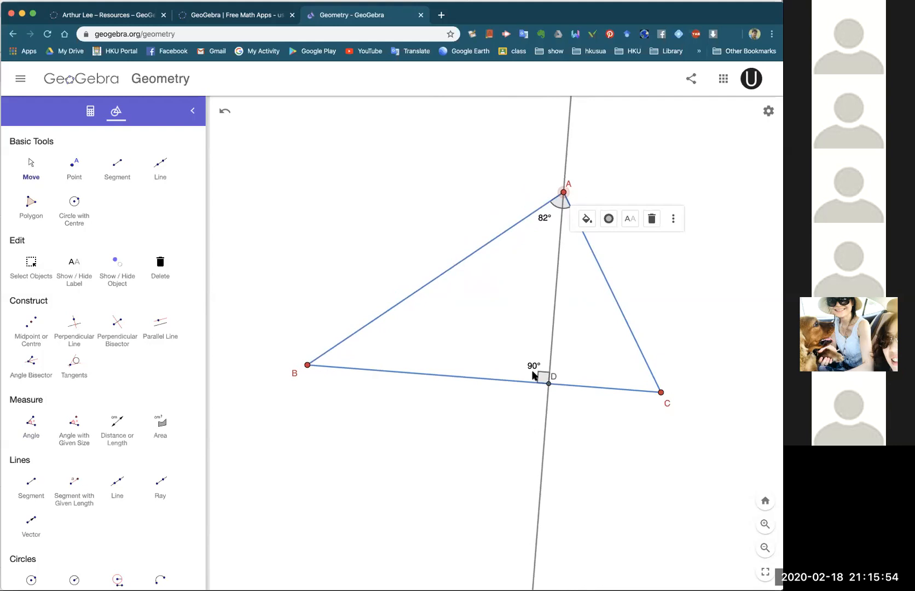
click(612, 358)
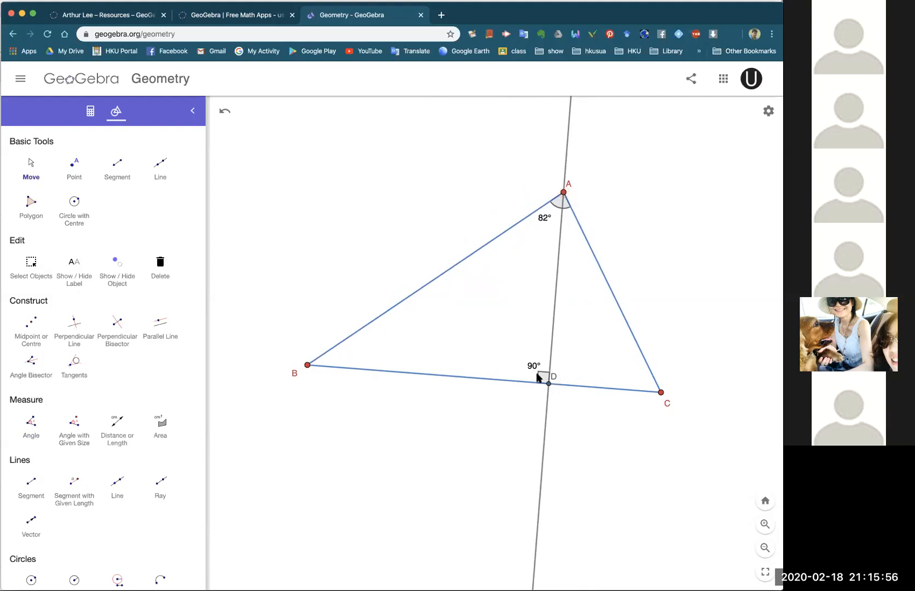
Relabel the right angle at D as t and hide its displayed value.
click(543, 377)
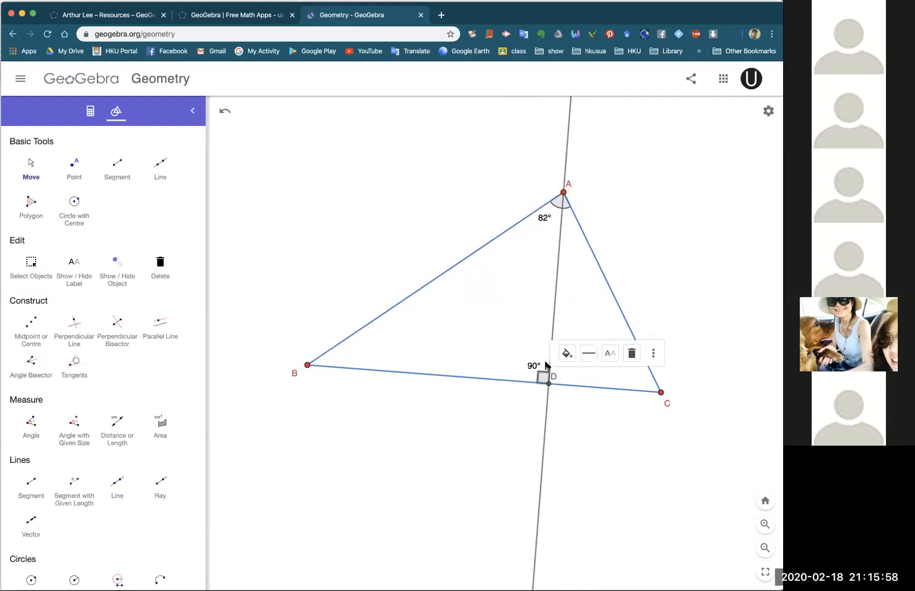
click(611, 357)
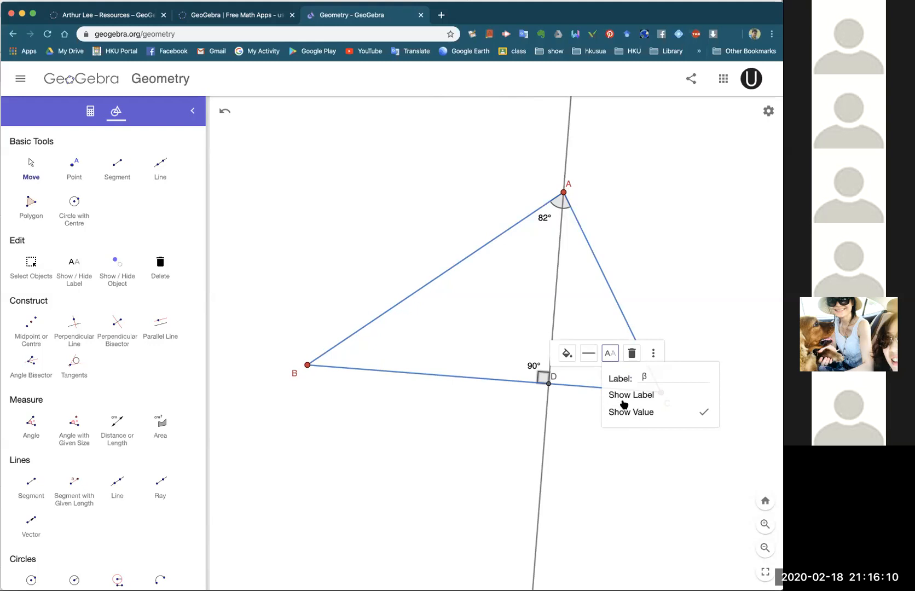
click(645, 401)
key(BackSpace)
click(704, 400)
click(719, 302)
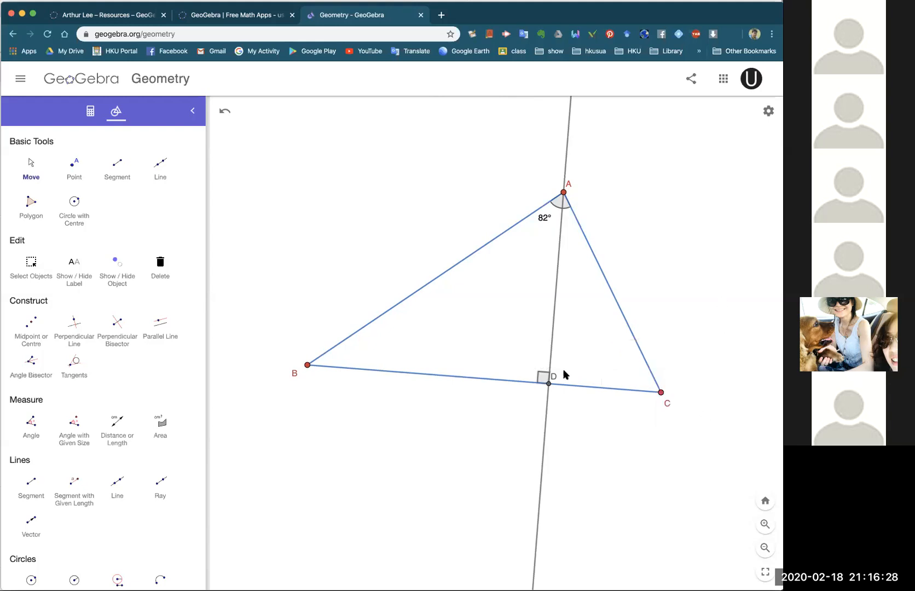
Reposition A slightly, and hide the displayed value of angle BAC.
drag(563, 193, 552, 211)
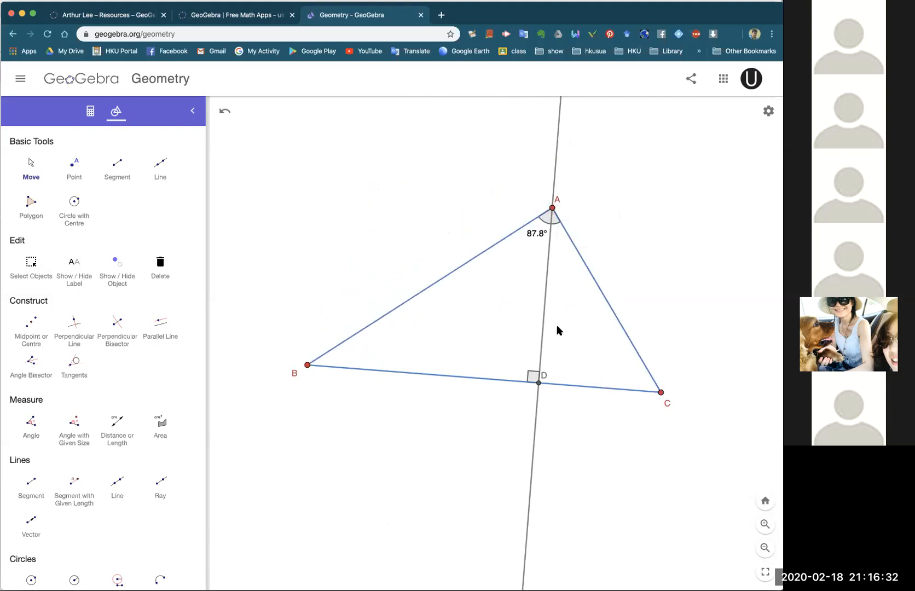
click(546, 219)
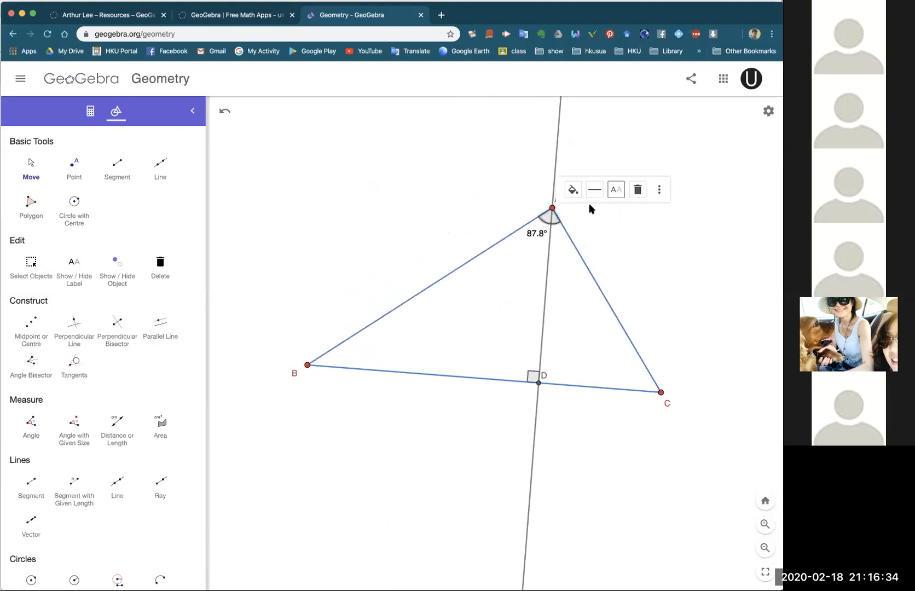
click(617, 192)
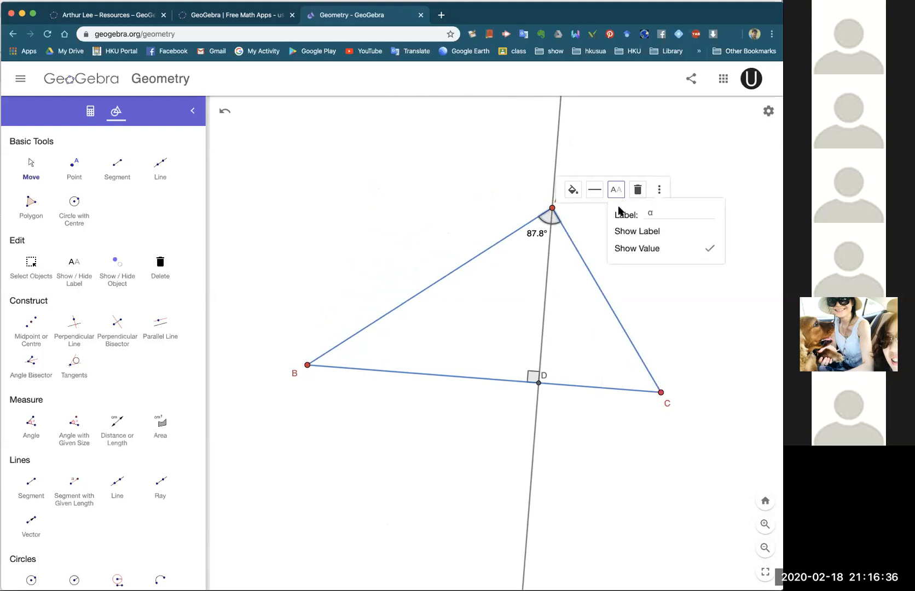
click(711, 251)
click(648, 232)
click(702, 149)
Examine the additional options for the angle at A, including its angle range choices.
click(554, 225)
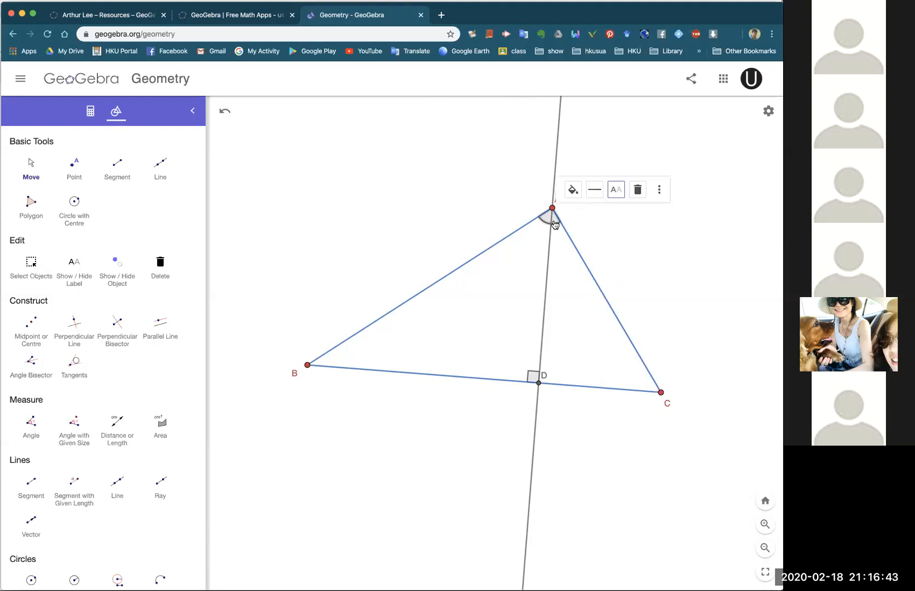
click(660, 191)
mouse_move(702, 234)
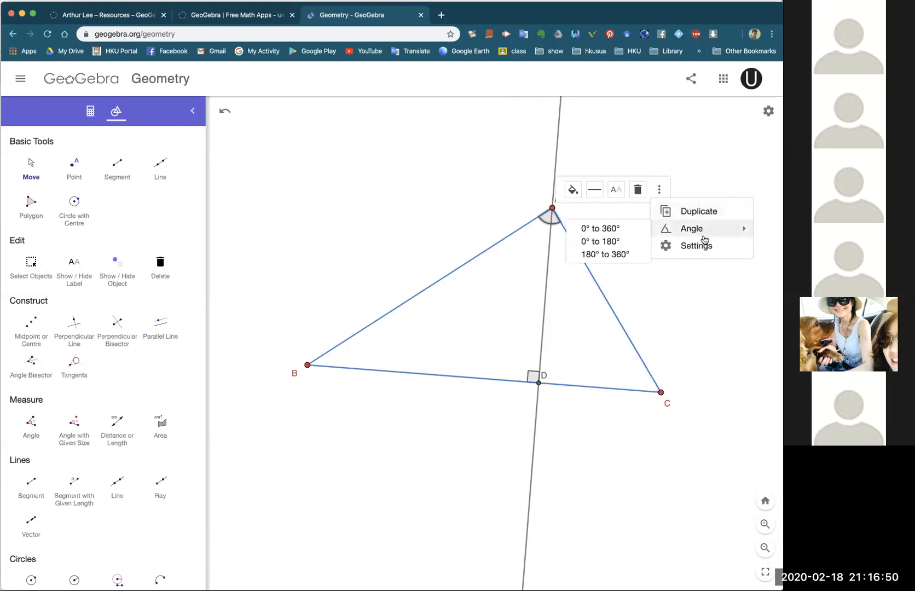
click(710, 324)
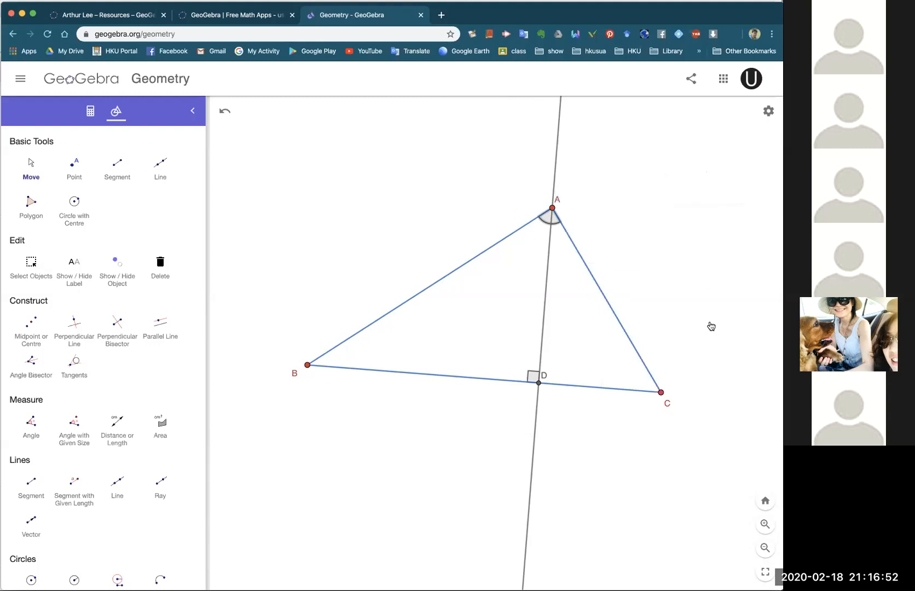
Reposition vertices A and C to test the perpendicular line and the angle marks.
mouse_move(553, 209)
mouse_down()
mouse_move(395, 199)
mouse_move(543, 204)
mouse_up()
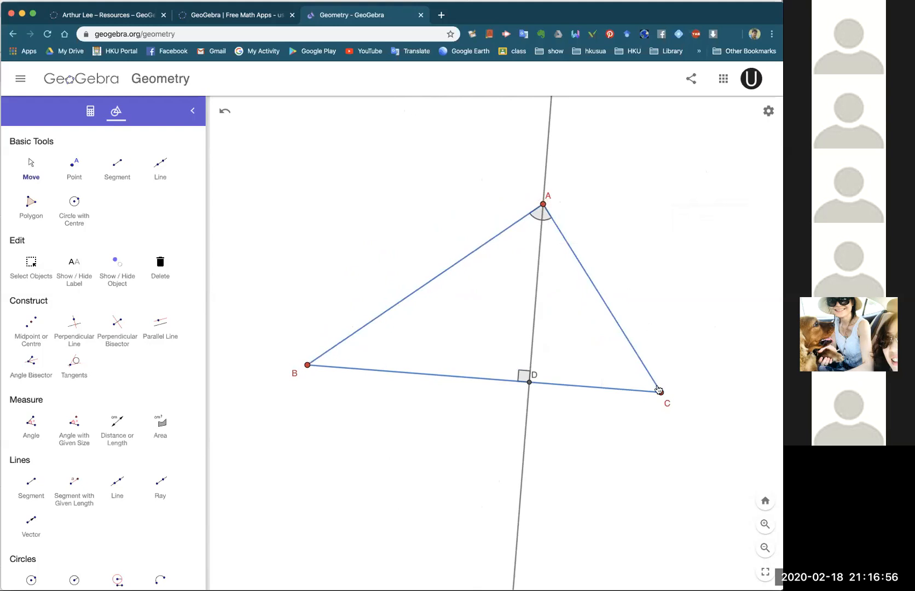
drag(660, 393, 481, 370)
drag(544, 372, 669, 350)
click(696, 299)
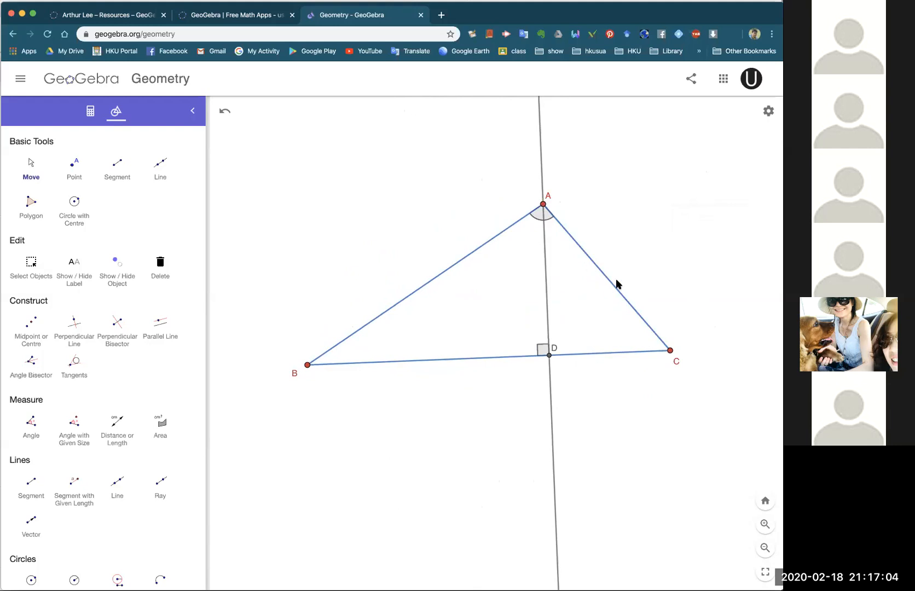
Delete the perpendicular line through A, and undo the deletion.
click(546, 296)
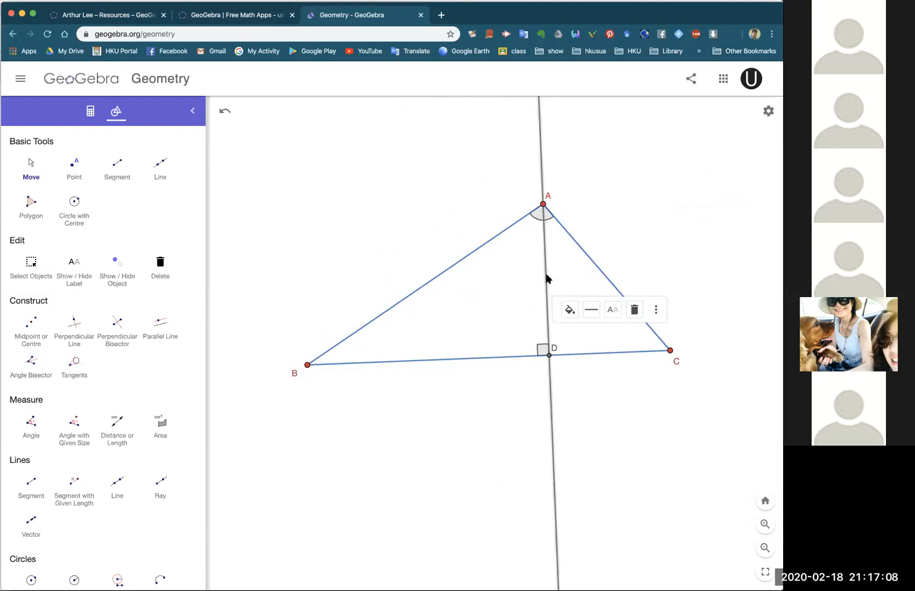
click(656, 310)
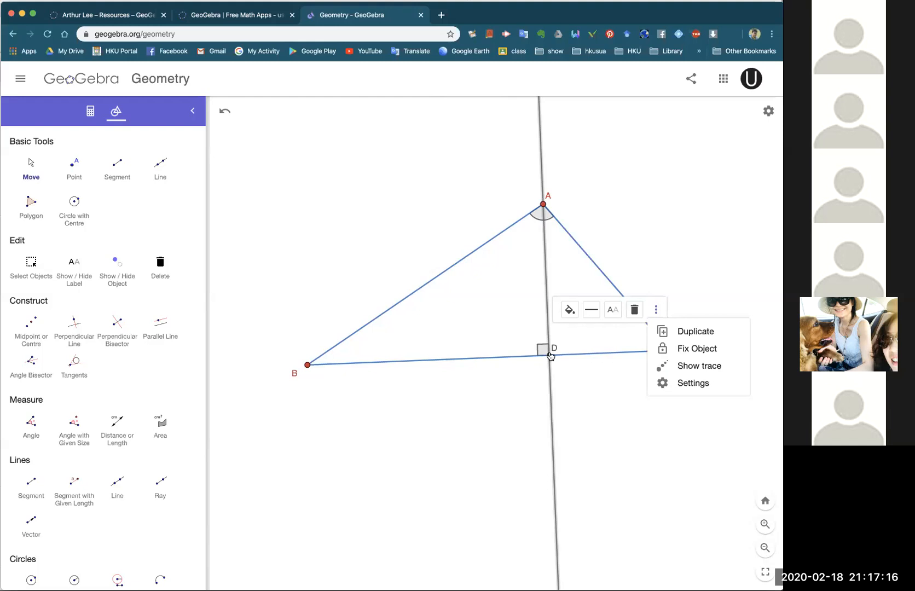
click(634, 310)
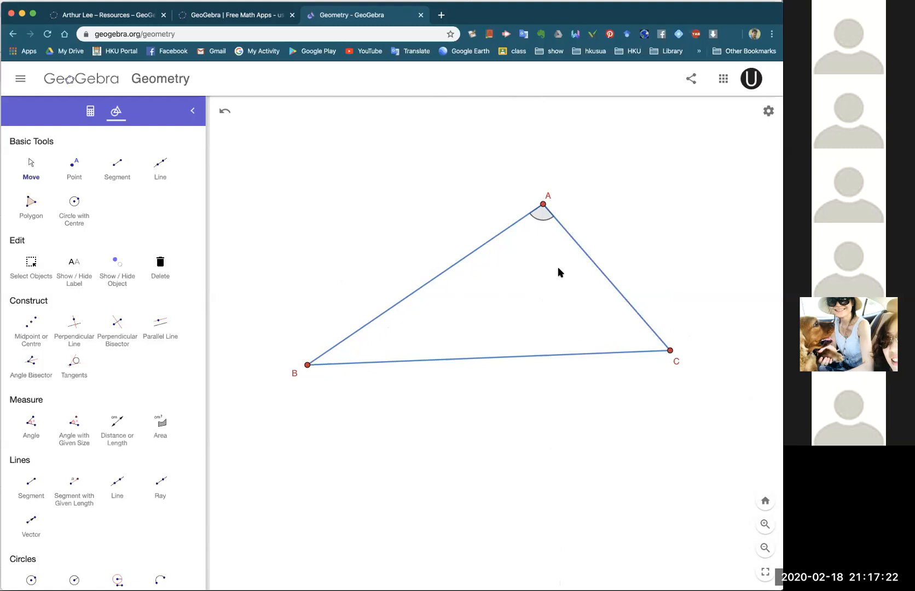
click(225, 113)
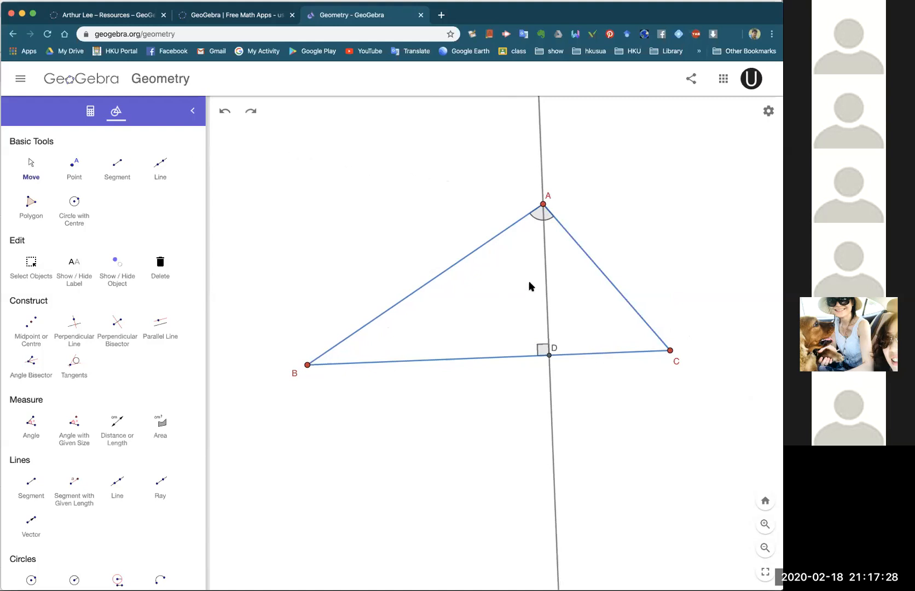
Hide the perpendicular line h by turning off Show Object in its settings, and reposition A slightly.
click(546, 283)
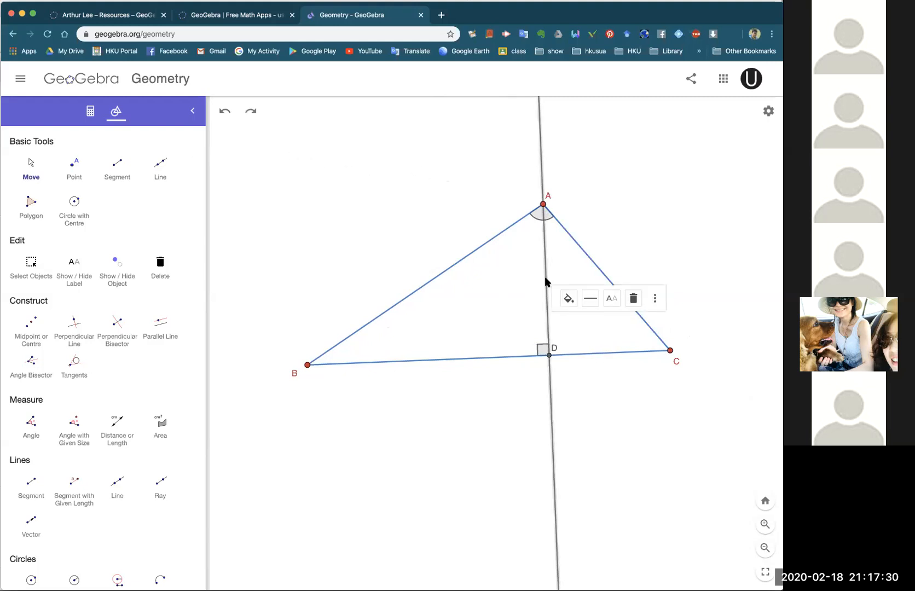
click(656, 299)
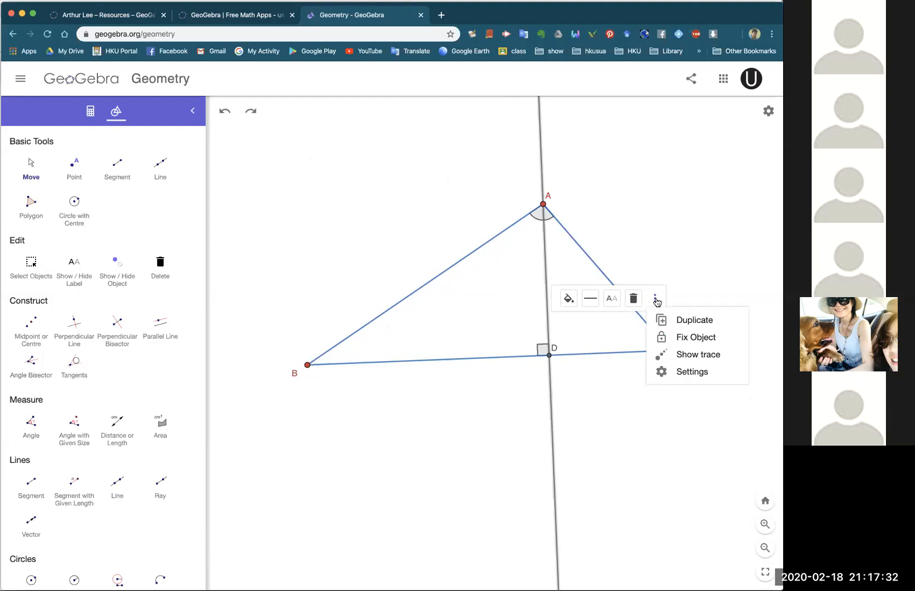
click(701, 377)
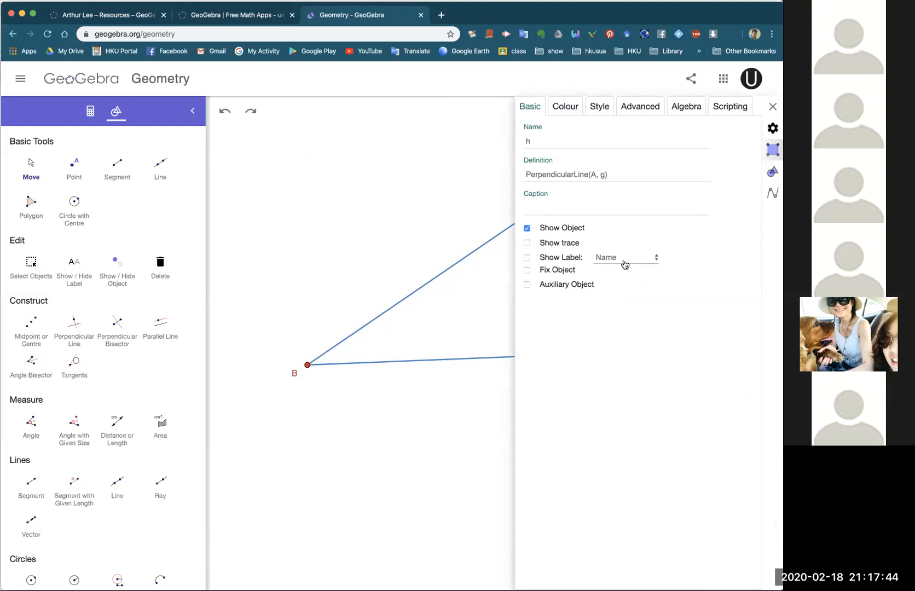
click(527, 229)
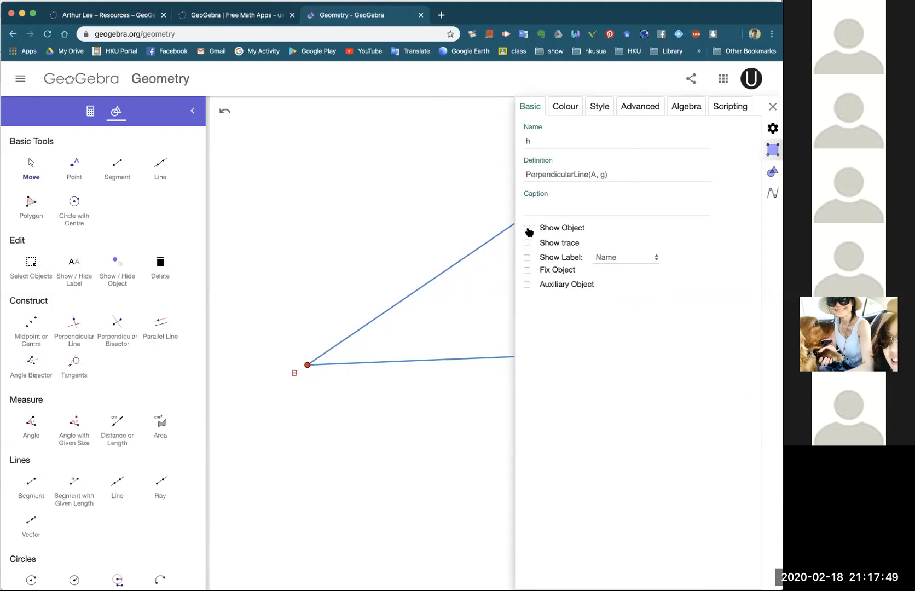
click(772, 107)
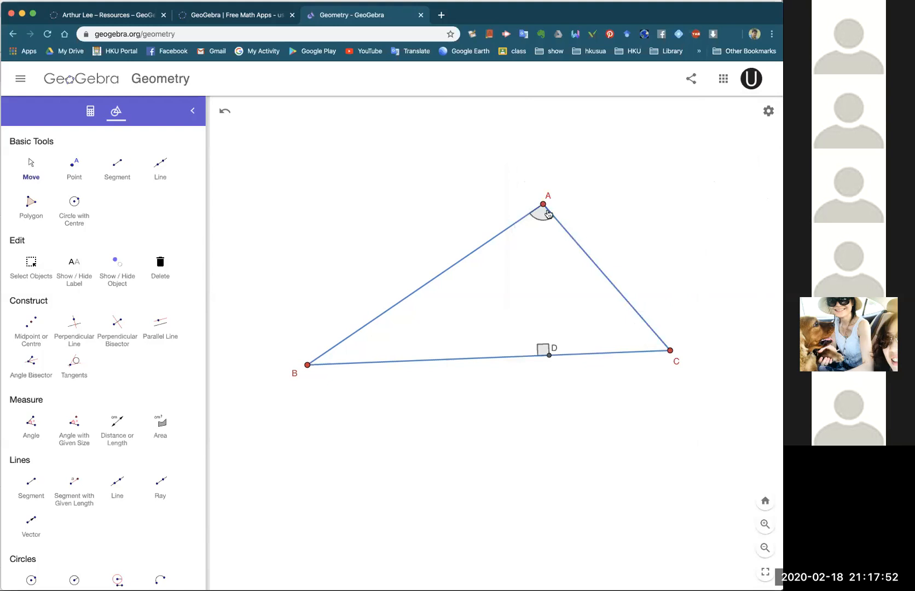
mouse_move(543, 204)
mouse_down()
mouse_move(356, 203)
mouse_move(545, 202)
mouse_up()
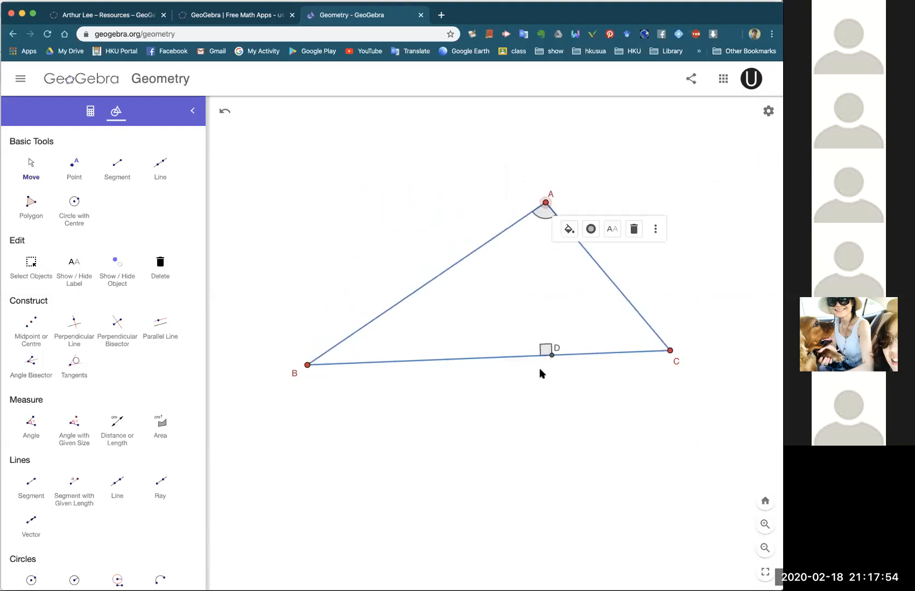
Hide the right-angle mark at D by turning off Show Object in its settings.
click(543, 350)
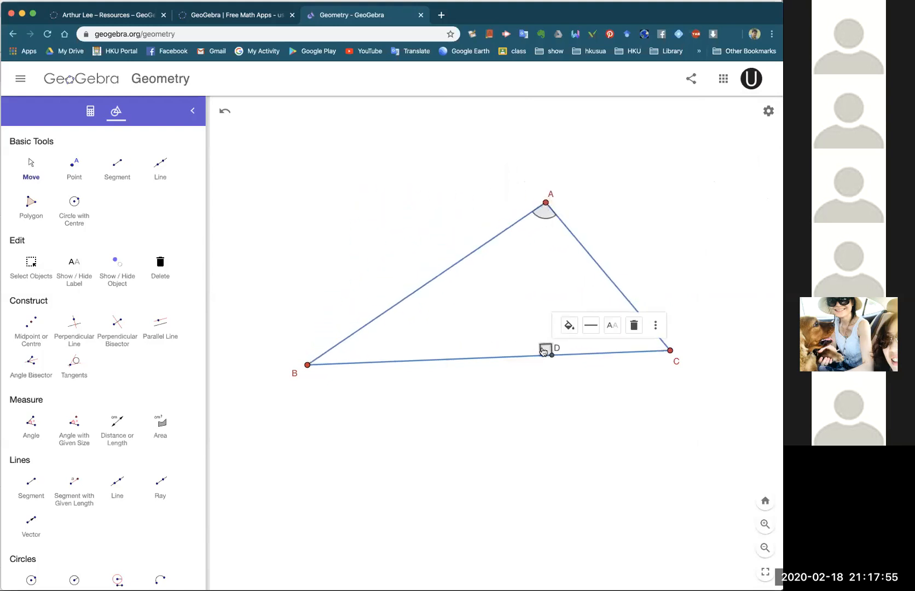
click(655, 326)
click(691, 382)
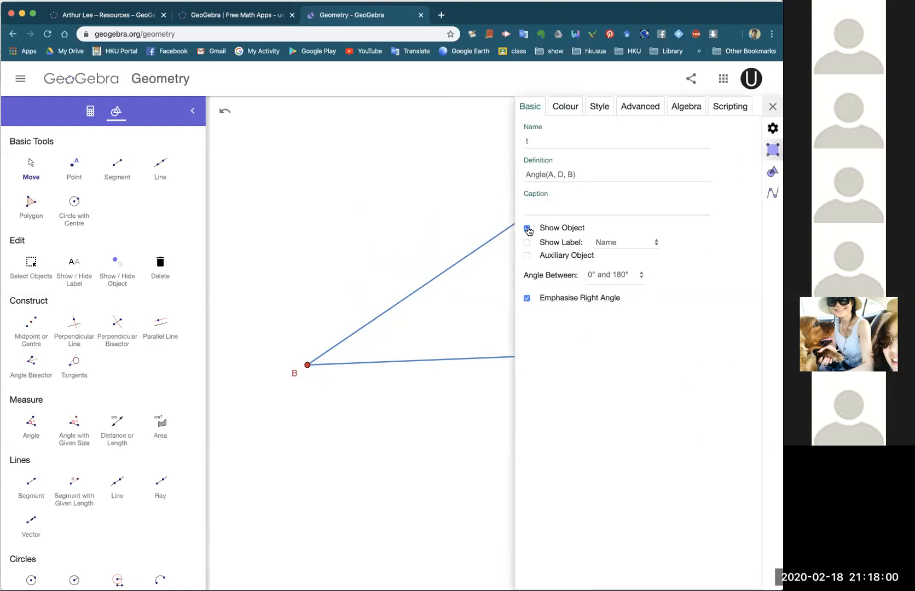
click(527, 229)
click(772, 107)
click(770, 108)
click(719, 327)
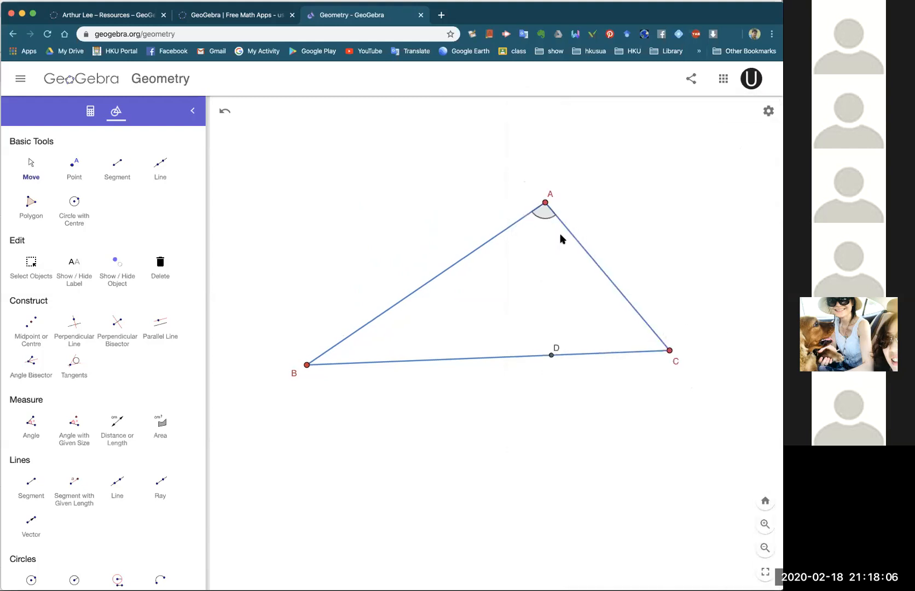
Reposition vertices A and B to test how D follows along side BC while the perpendicular is hidden.
drag(546, 203, 366, 196)
click(385, 421)
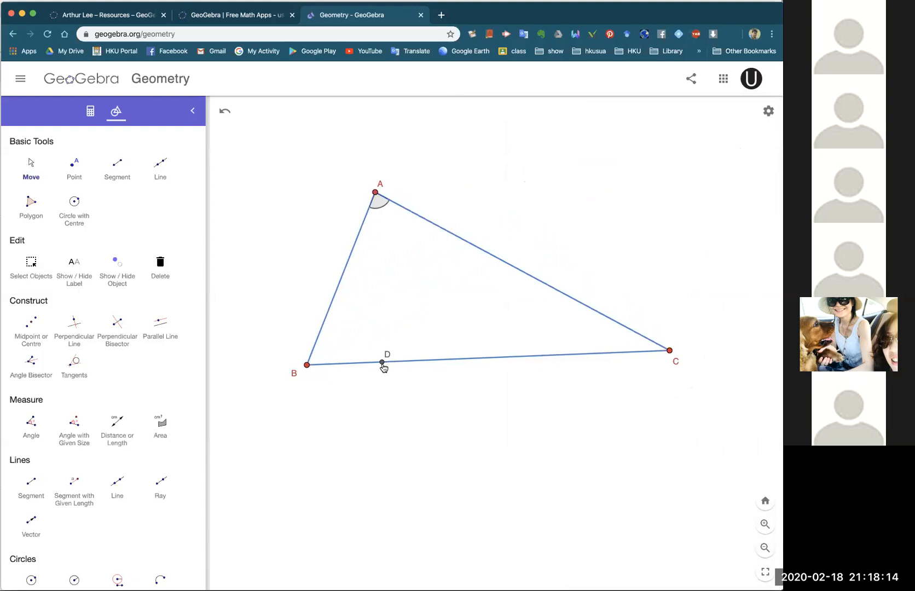
scroll(455, 423, down, 6)
scroll(462, 428, up, 7)
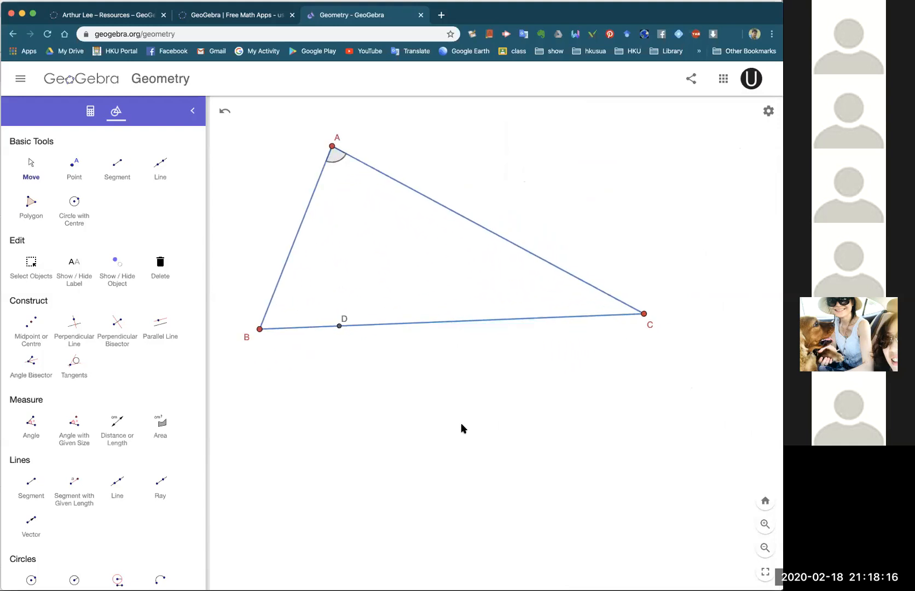
drag(338, 152, 359, 190)
drag(260, 328, 284, 405)
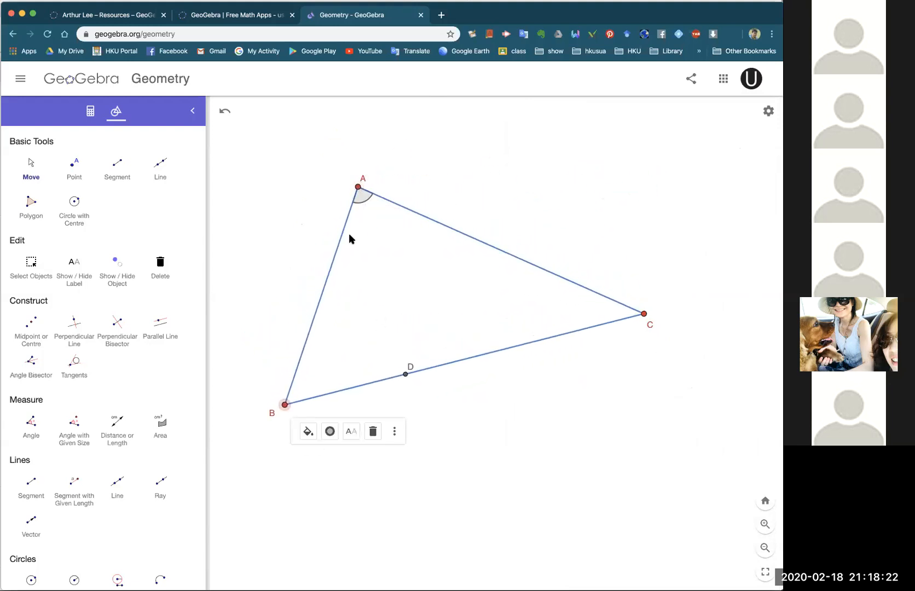
click(429, 402)
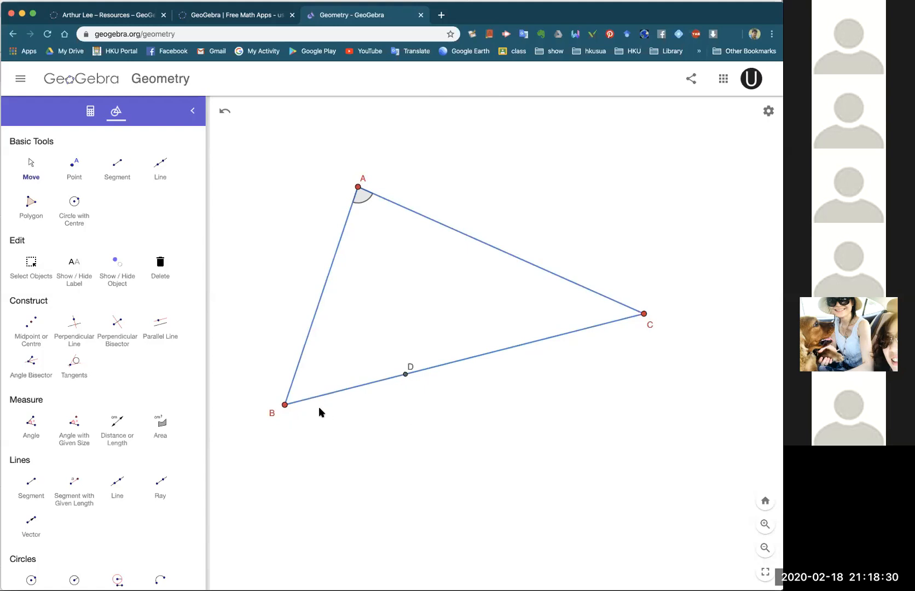
Show the algebra list of the construction's objects and examine their definitions.
click(91, 115)
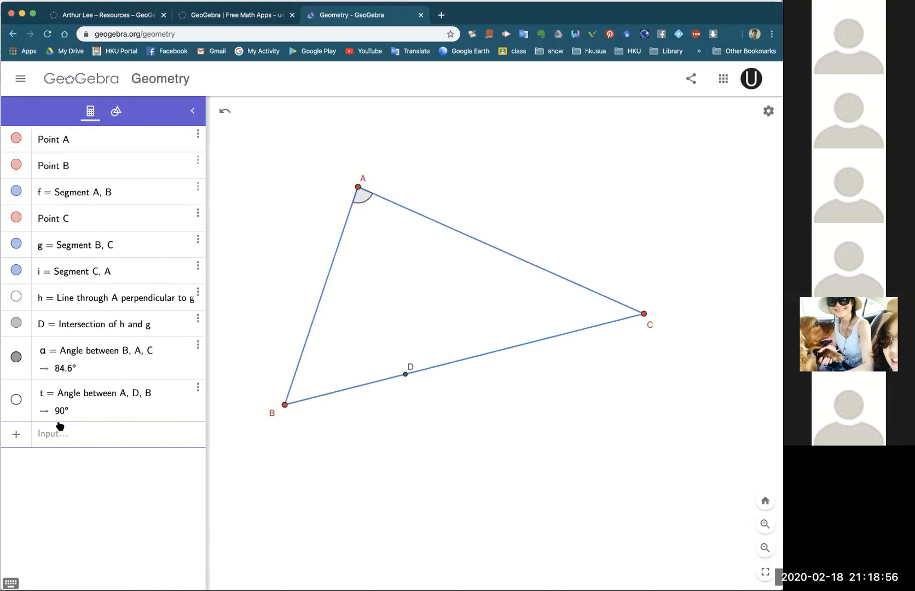
Show the hidden perpendicular line h and the right-angle mark at D again, repositioning B to test them.
drag(284, 405, 334, 411)
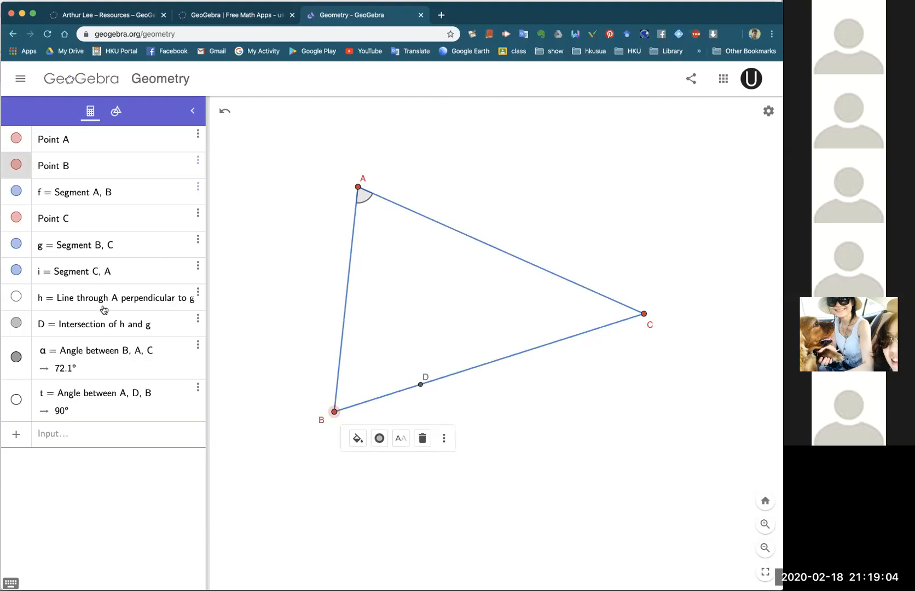
click(16, 296)
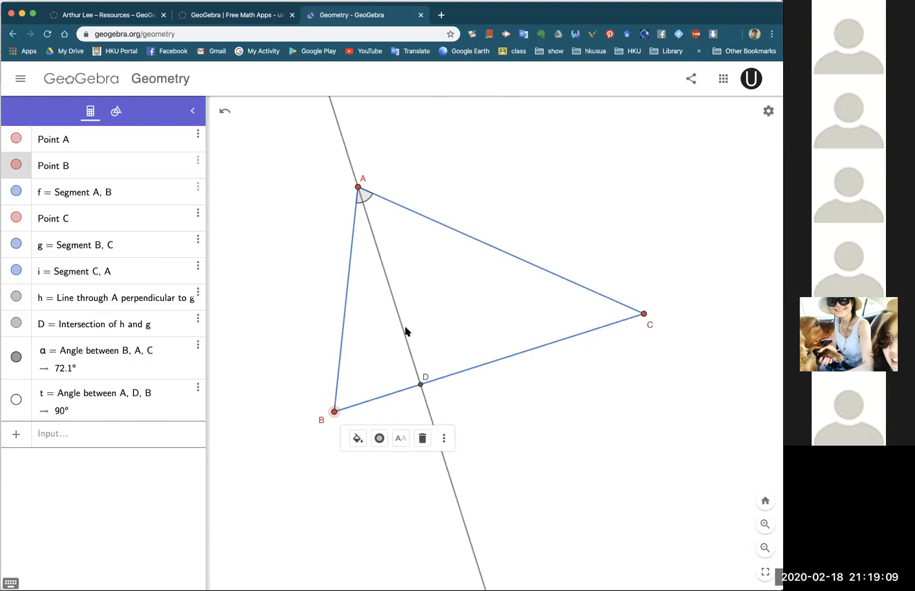
click(18, 297)
click(19, 297)
click(21, 399)
drag(336, 413, 305, 413)
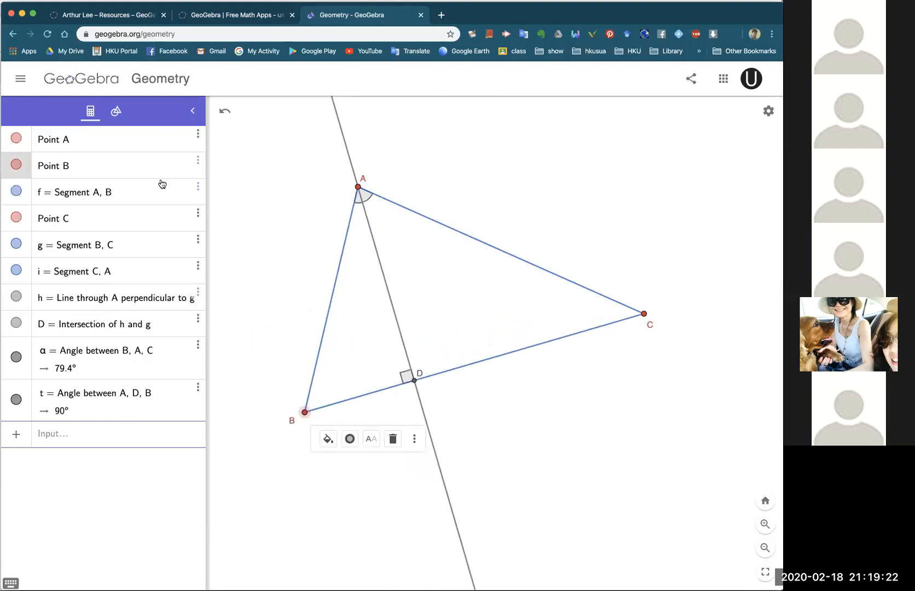
Toggle the visibility of sides AB and BC off and on, and reposition A slightly.
click(16, 192)
click(16, 192)
click(16, 244)
click(16, 244)
click(17, 244)
click(16, 244)
mouse_move(358, 189)
mouse_down()
mouse_move(568, 194)
mouse_move(360, 194)
mouse_up()
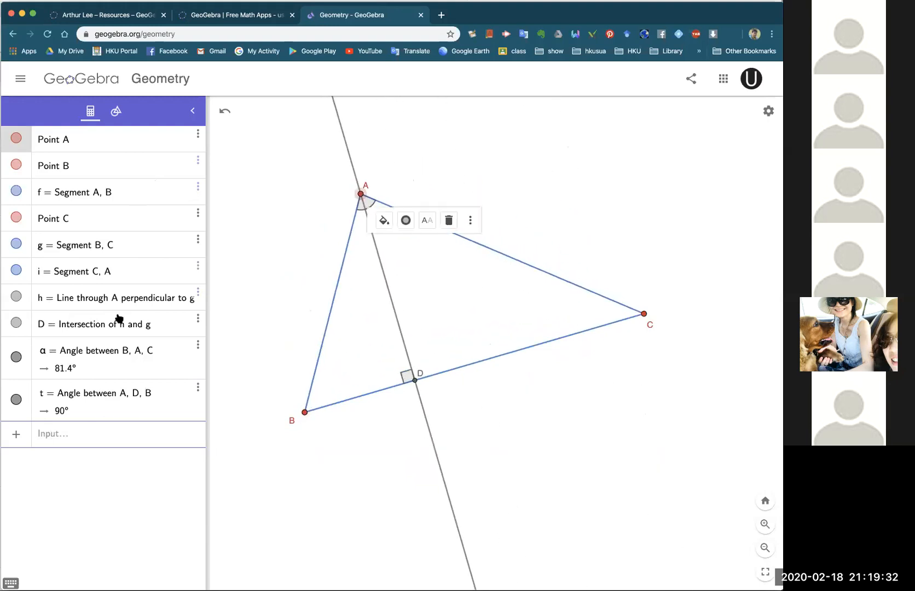
click(432, 331)
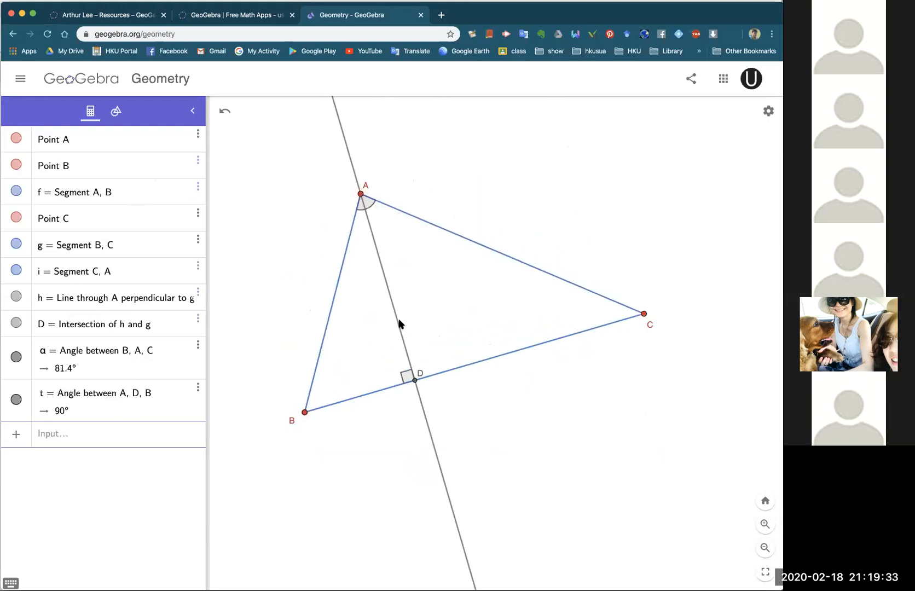
Try deleting the perpendicular line h with its dependent objects, and undo the deletion.
click(385, 278)
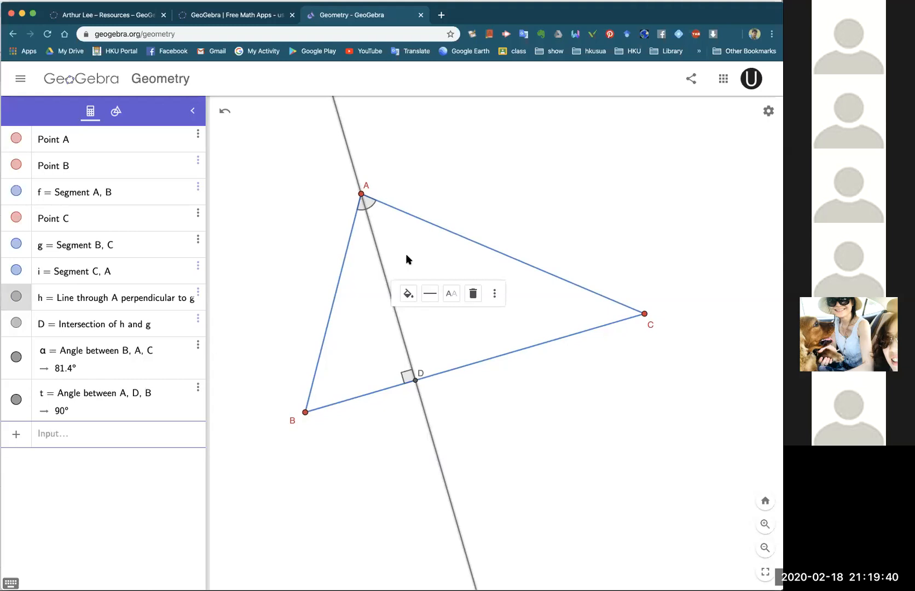
click(197, 292)
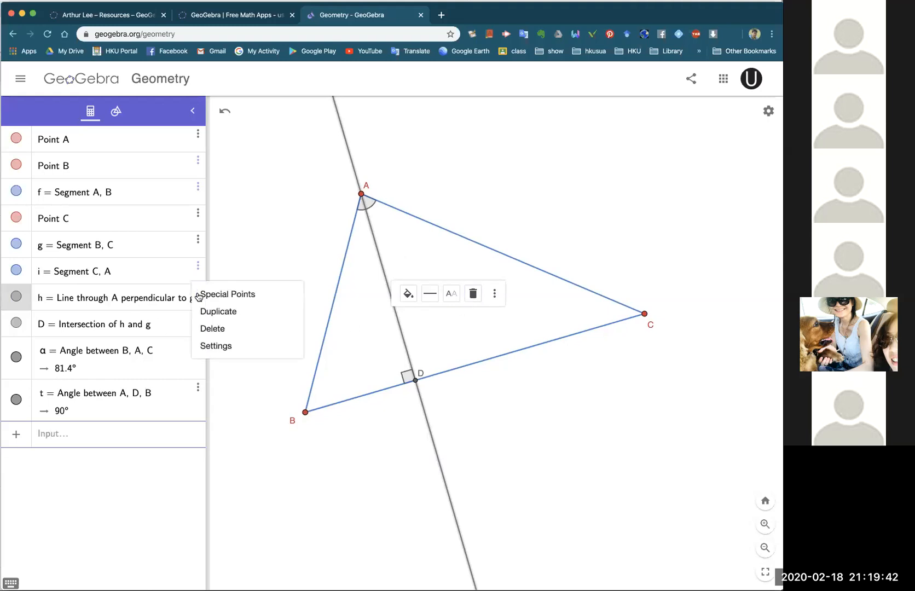
click(213, 328)
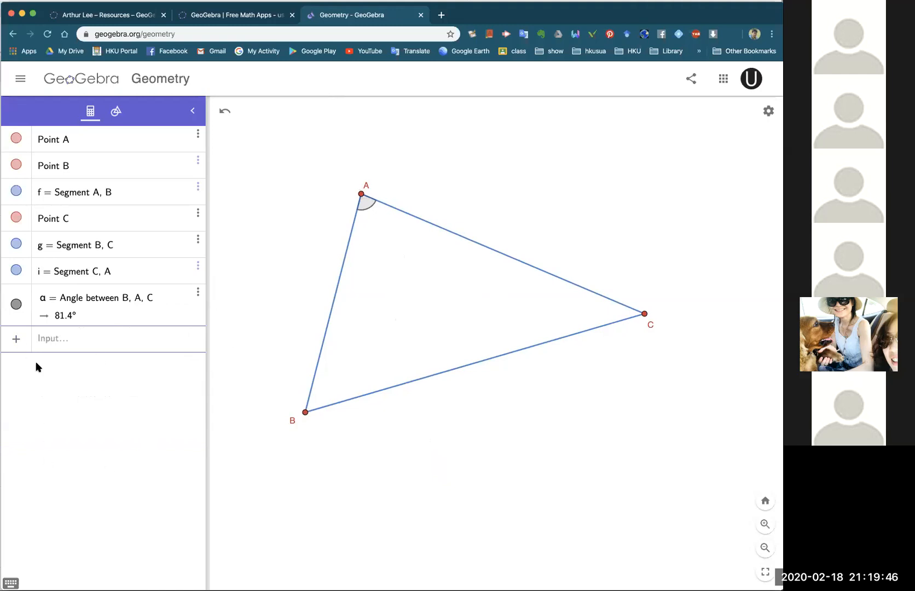
click(226, 111)
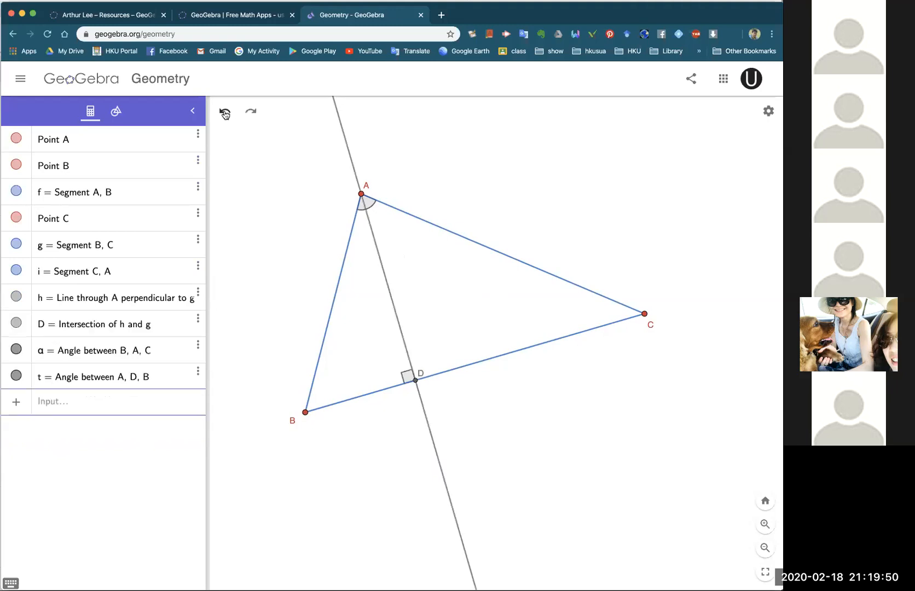
Hide the perpendicular line h while keeping D and the right-angle mark, and reposition A.
drag(361, 196, 416, 201)
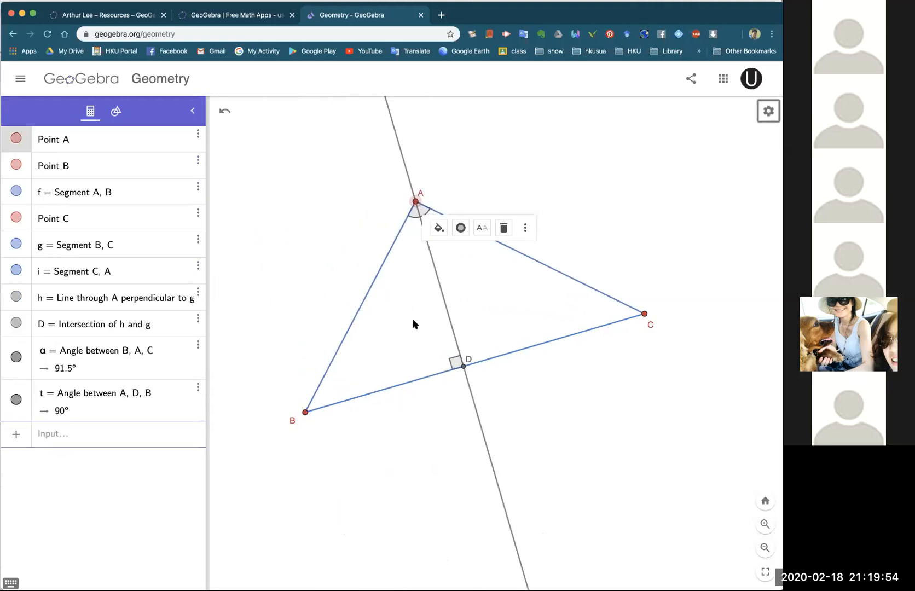
click(486, 186)
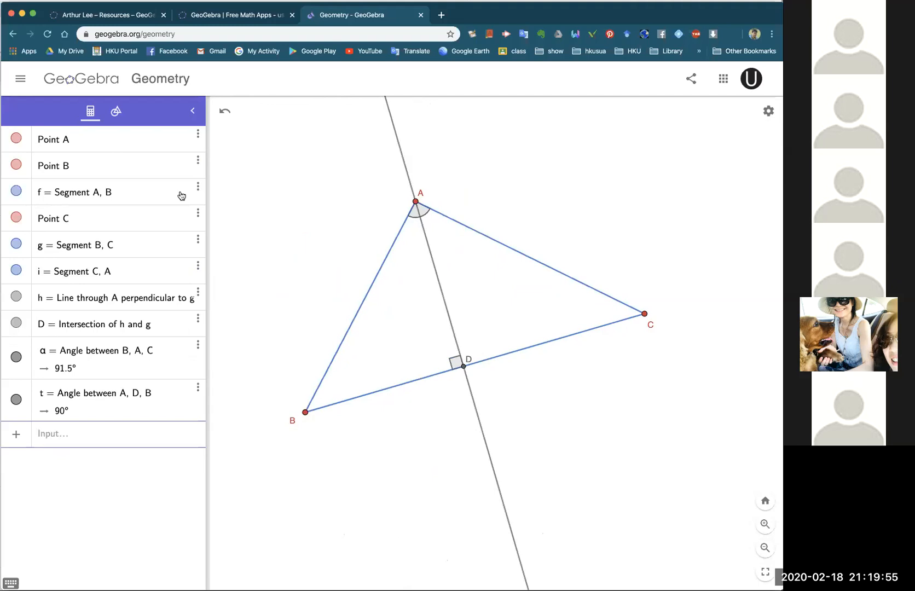
click(449, 320)
click(16, 297)
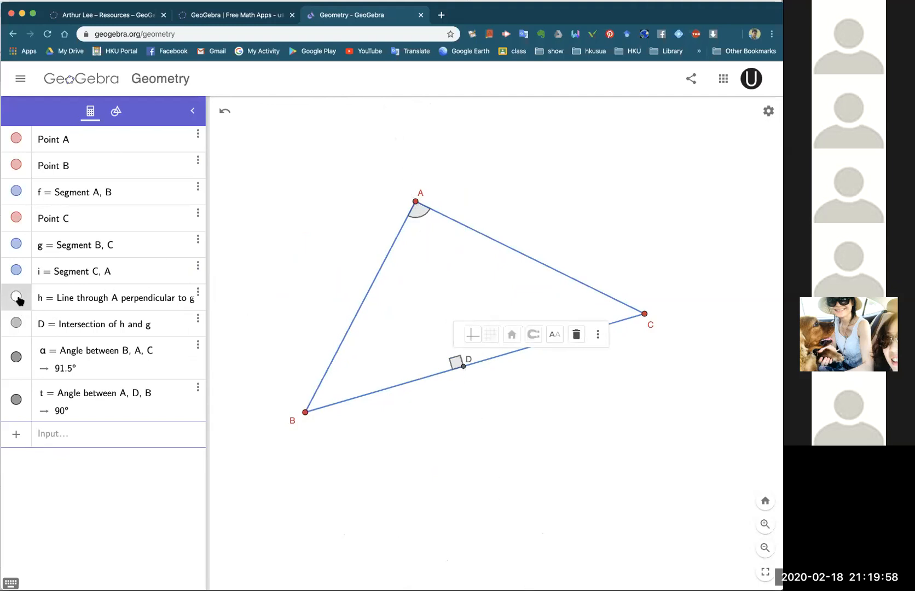
click(402, 320)
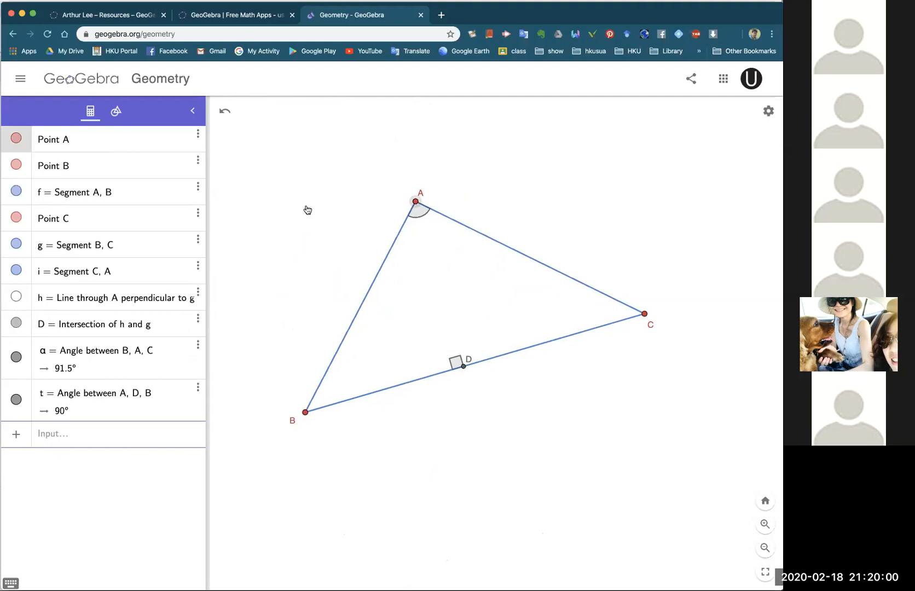
drag(416, 201, 378, 206)
Draw a segment from A to D, and reposition A to test that the segment follows.
click(116, 111)
click(117, 165)
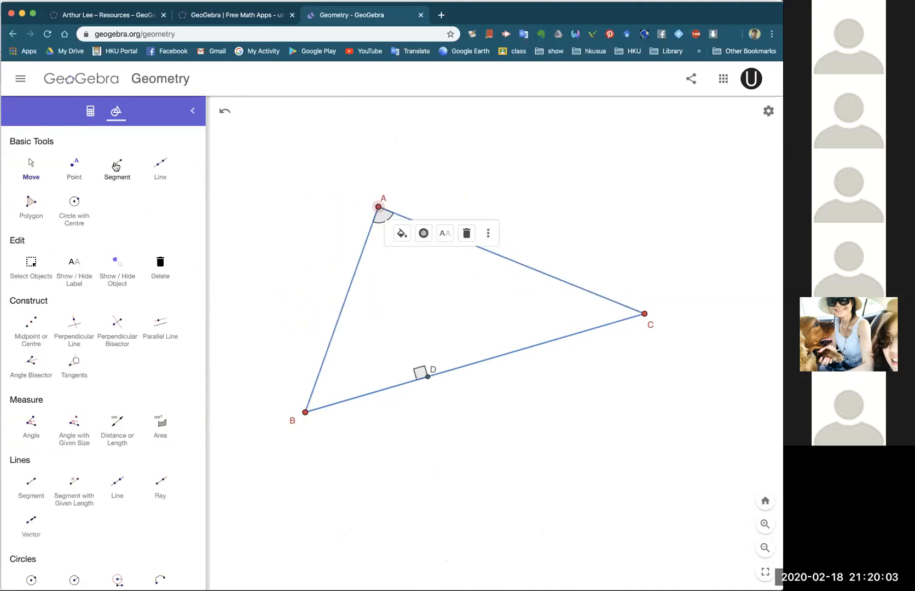
click(378, 206)
click(428, 377)
click(34, 167)
drag(383, 202, 443, 215)
click(552, 192)
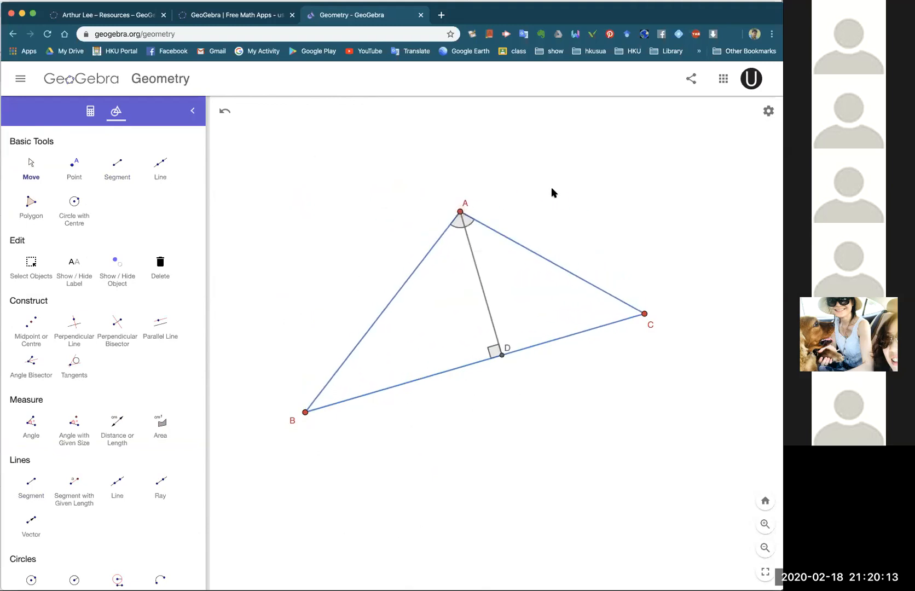
Move C level with B so BC is horizontal, collapse the algebra list, and place A above the middle of BC.
click(90, 111)
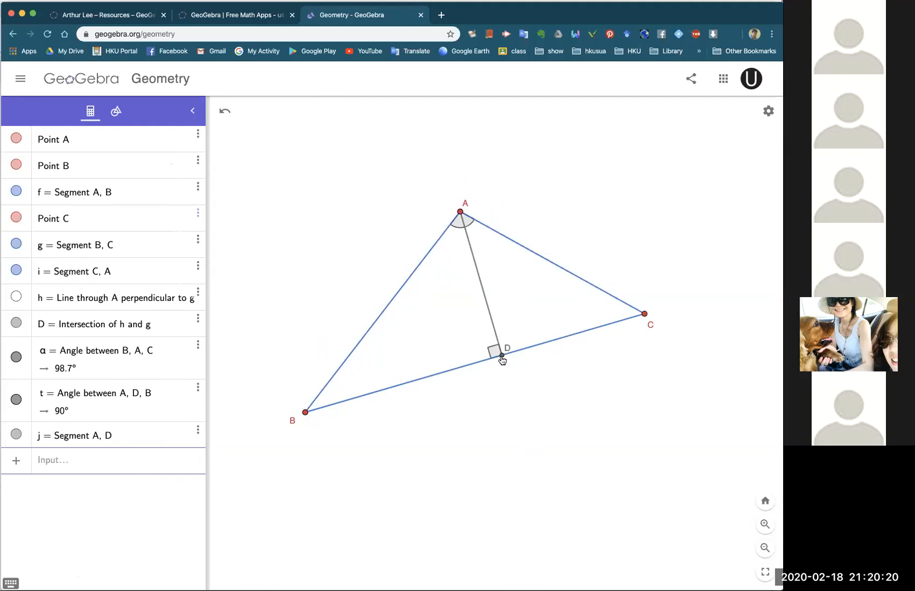
drag(645, 315, 654, 415)
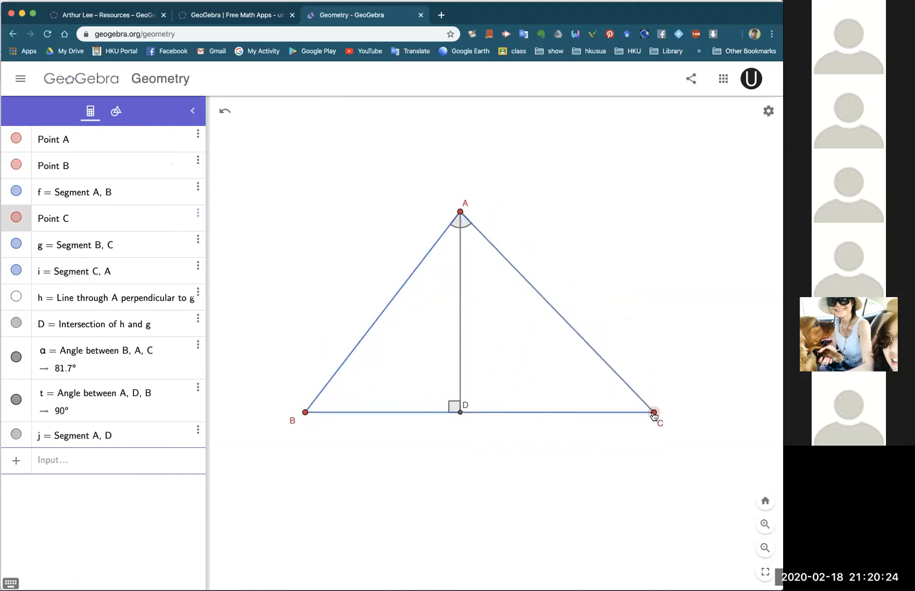
click(192, 111)
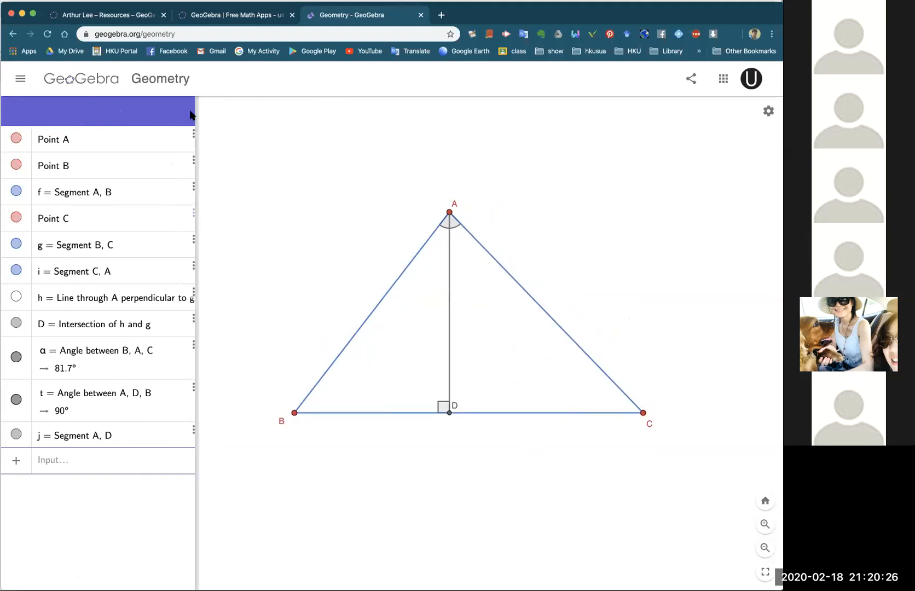
drag(284, 211, 302, 194)
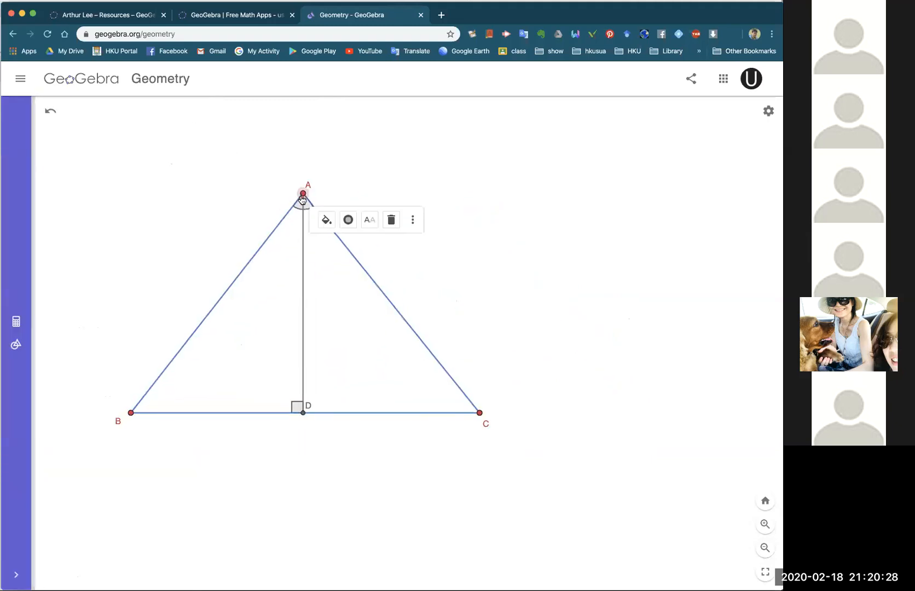
click(366, 357)
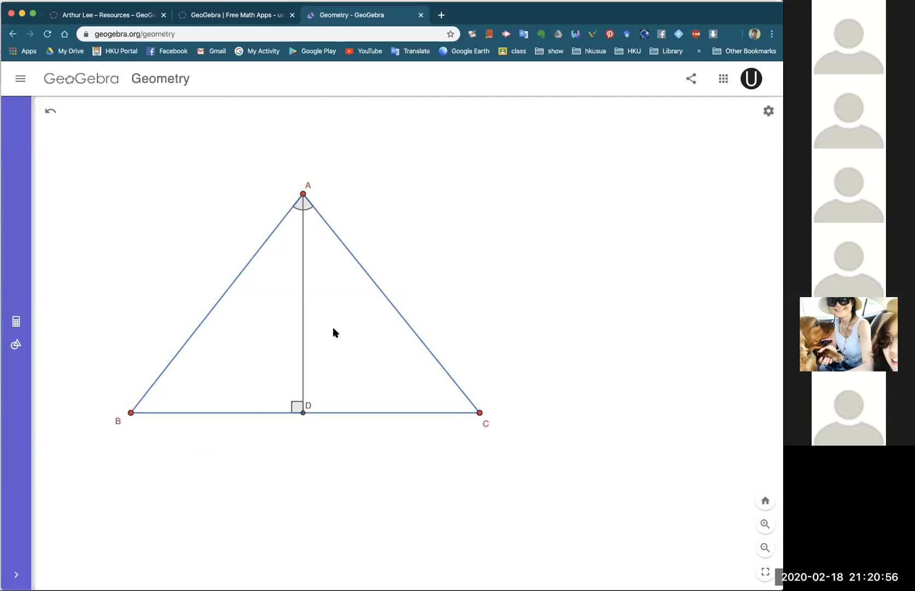
Reposition vertices B and C several times to test how altitude AD and its right-angle mark follow.
drag(479, 414, 448, 302)
click(521, 298)
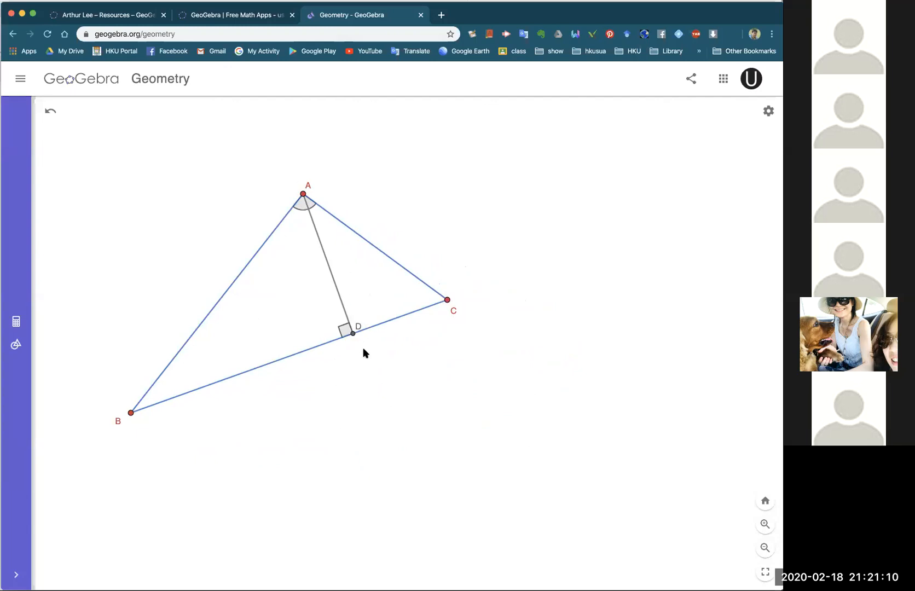
drag(130, 412, 156, 446)
drag(447, 300, 593, 322)
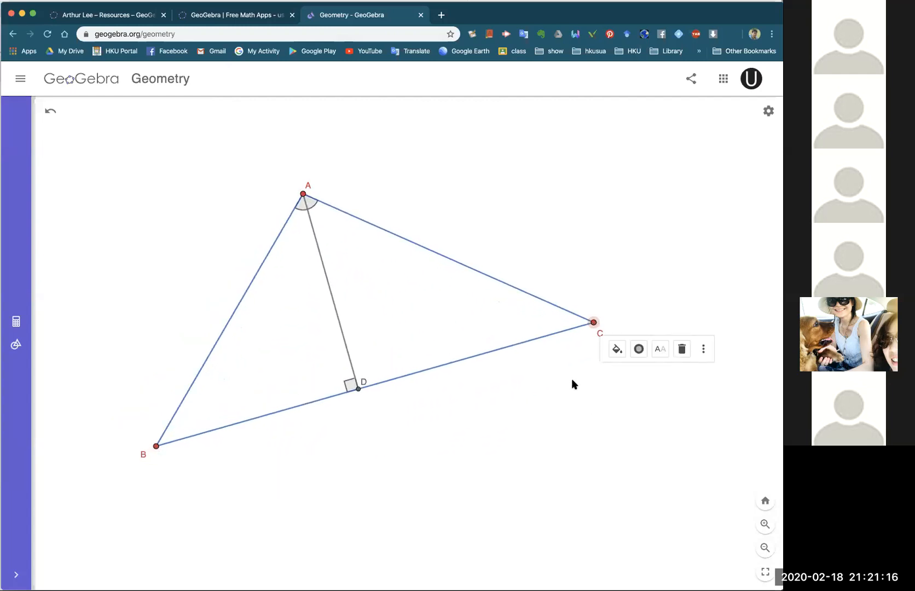
click(572, 379)
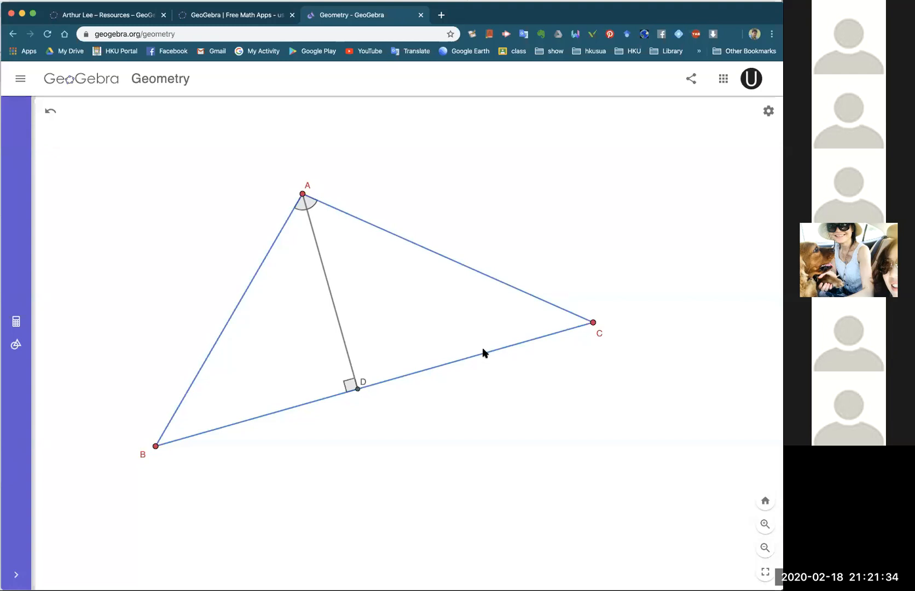
drag(596, 325, 549, 341)
drag(155, 446, 233, 463)
click(408, 471)
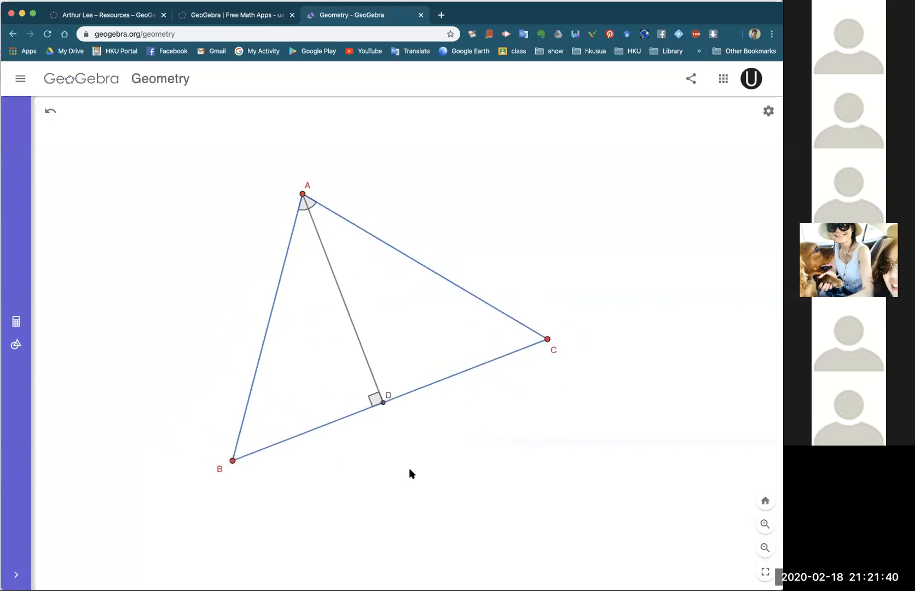
drag(541, 347, 581, 408)
click(547, 444)
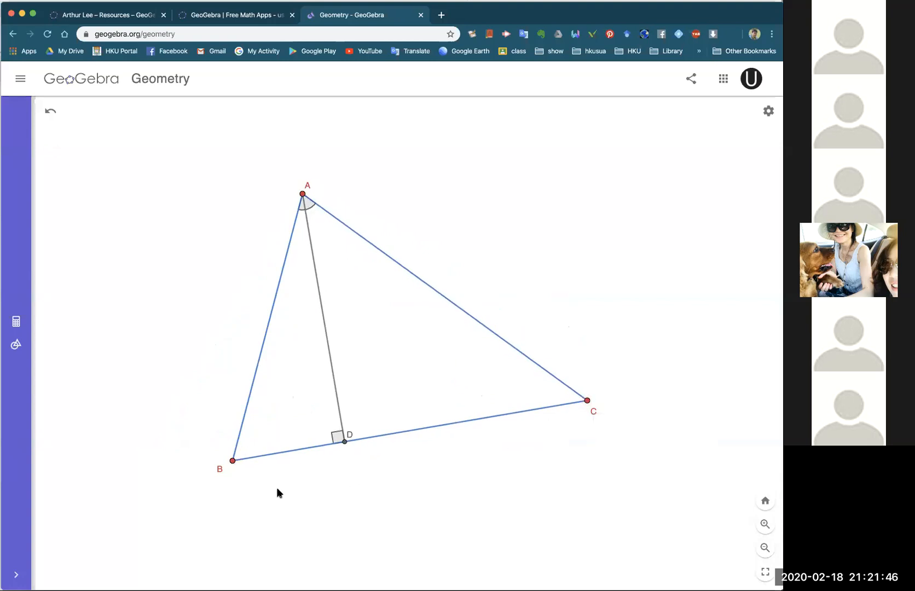
Bring back the construction tools, and move B and C so the whole triangle fits the remaining canvas.
click(16, 321)
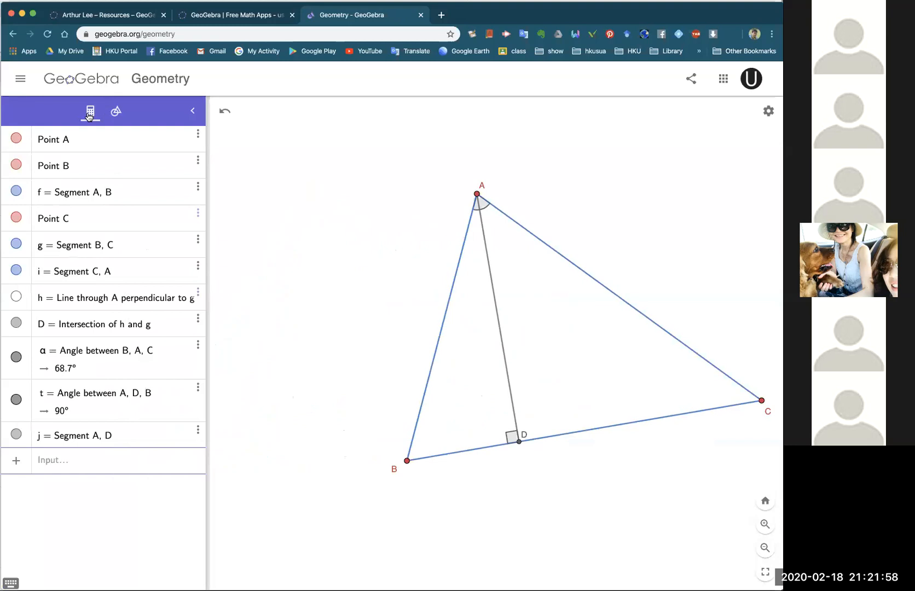
click(116, 112)
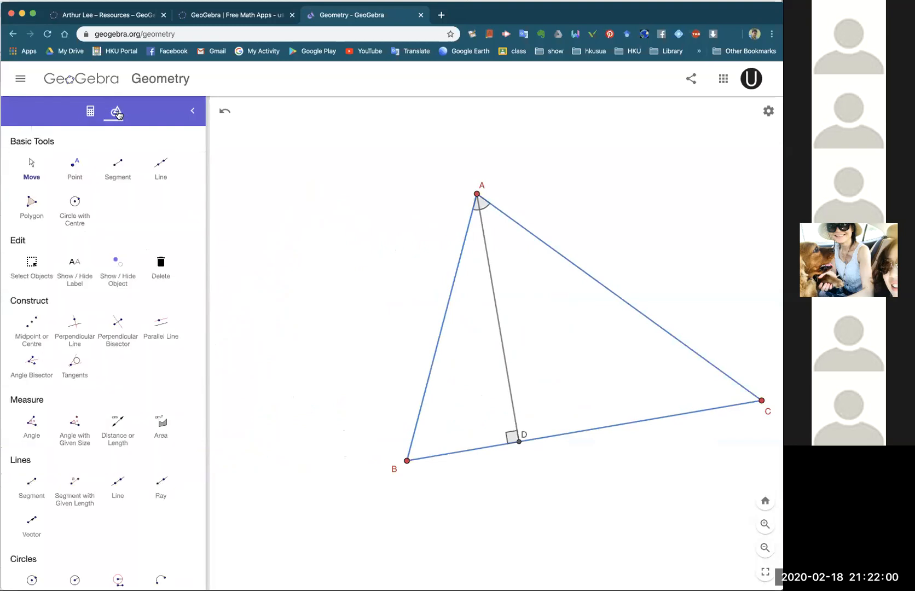
drag(407, 460, 300, 479)
drag(761, 400, 636, 339)
click(259, 247)
Hide segment AD, point D and the right-angle mark using the algebra list.
click(90, 111)
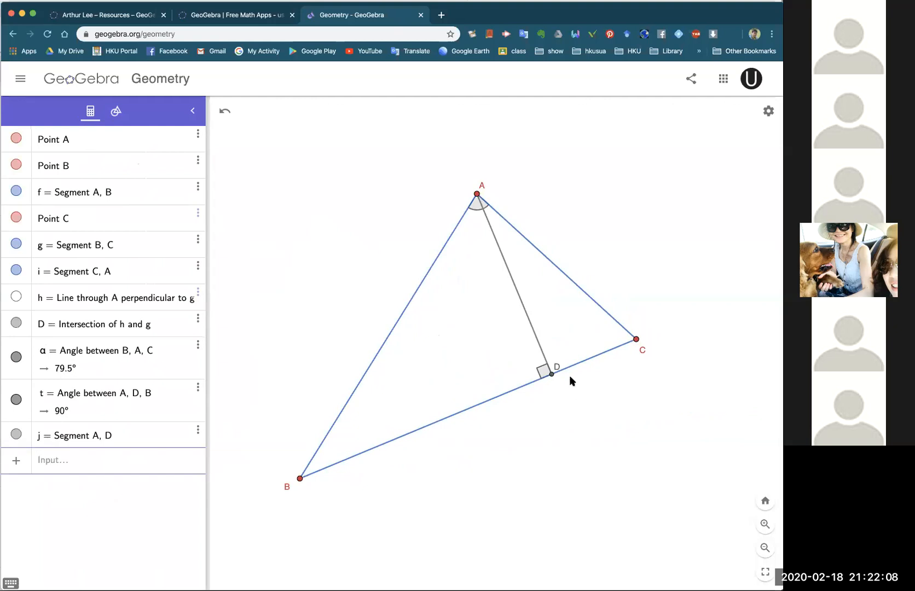
click(16, 434)
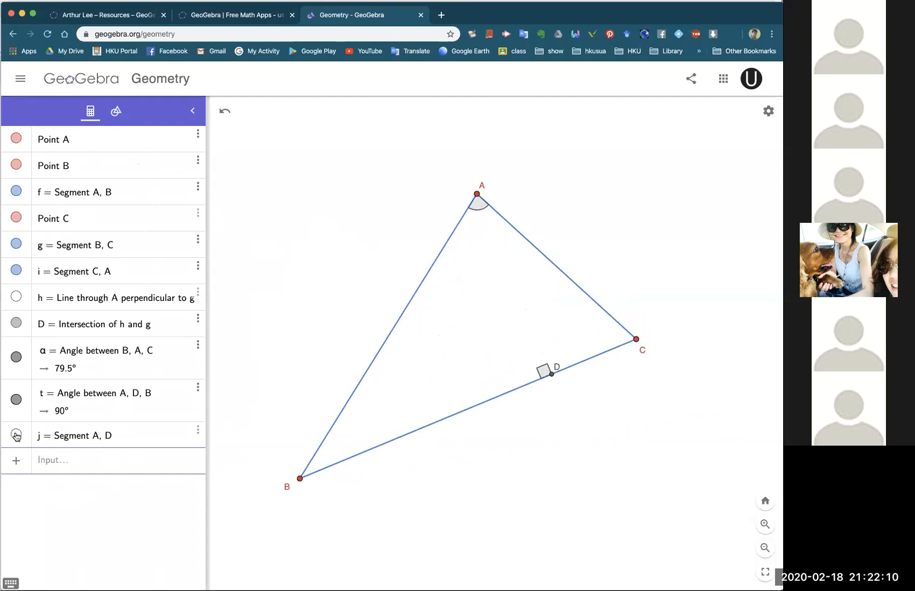
click(17, 323)
click(16, 399)
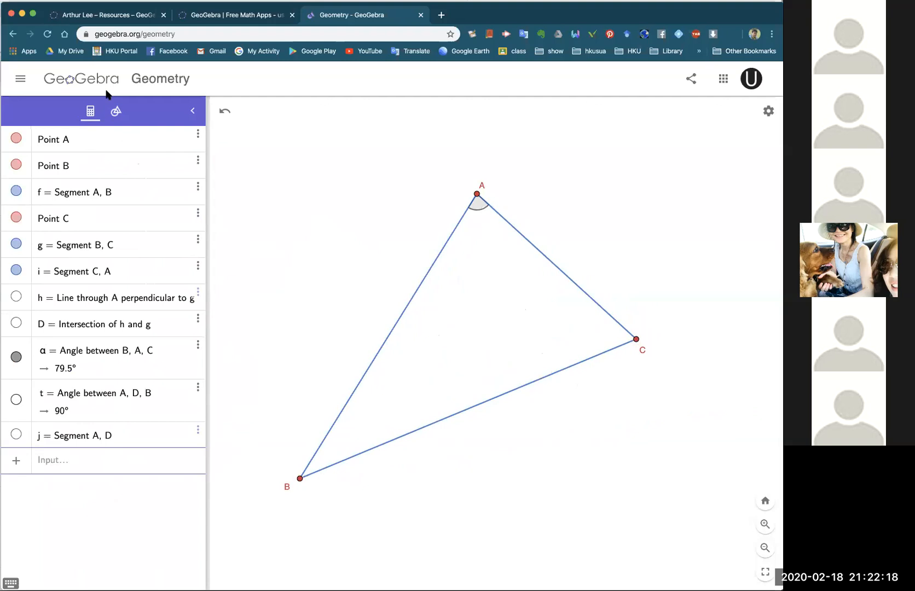
Move B closer to C, and construct the angle bisector of angle ABC from points A, B and C.
click(116, 111)
drag(303, 481, 341, 437)
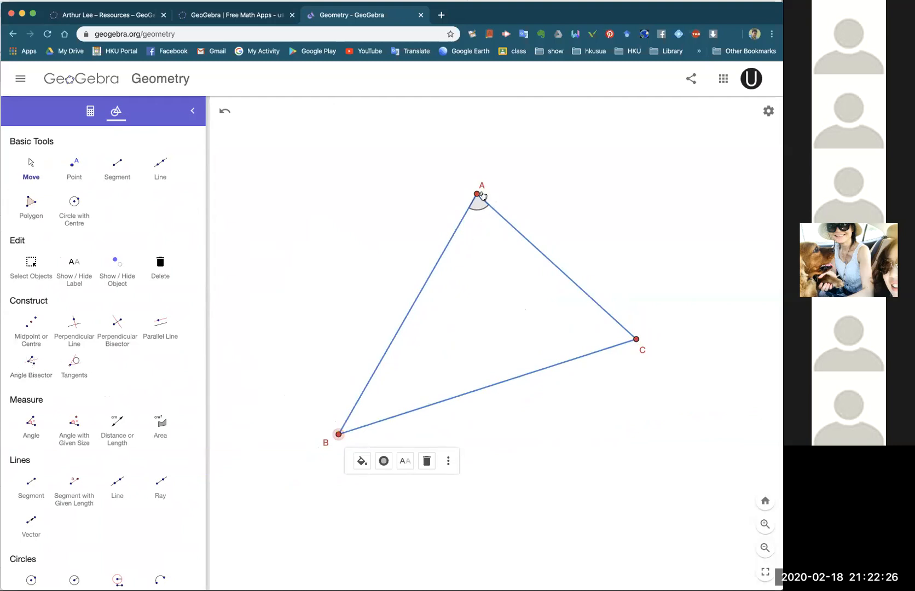
click(31, 370)
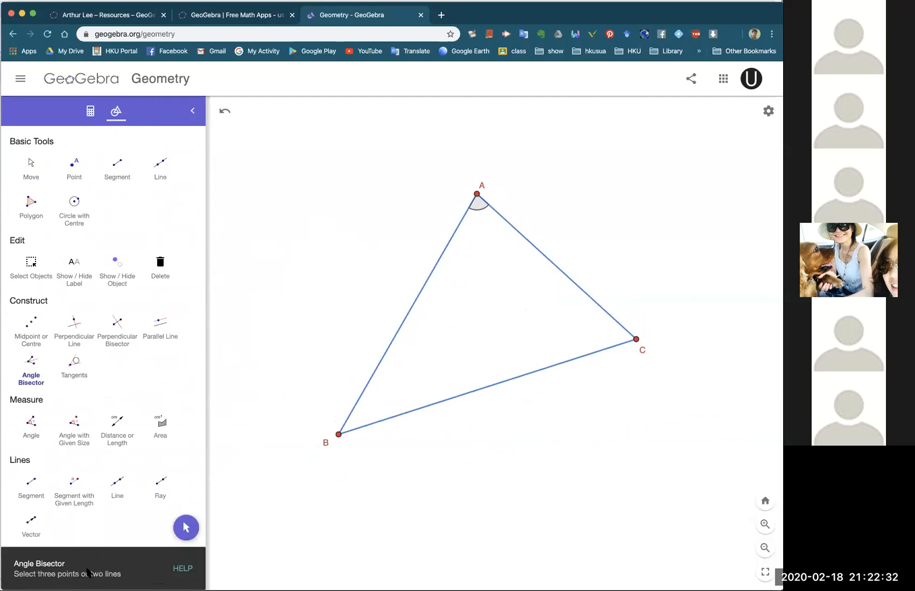
click(477, 195)
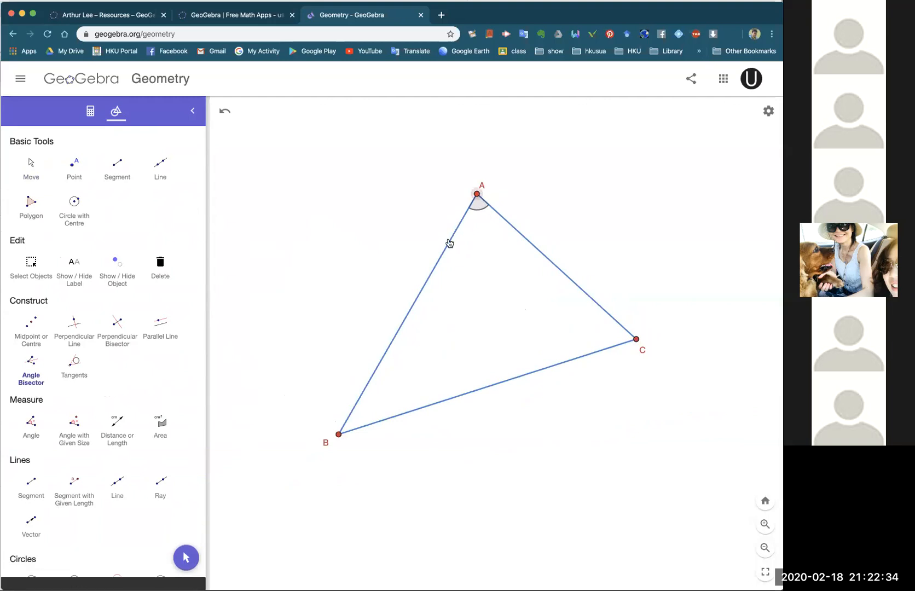
click(339, 434)
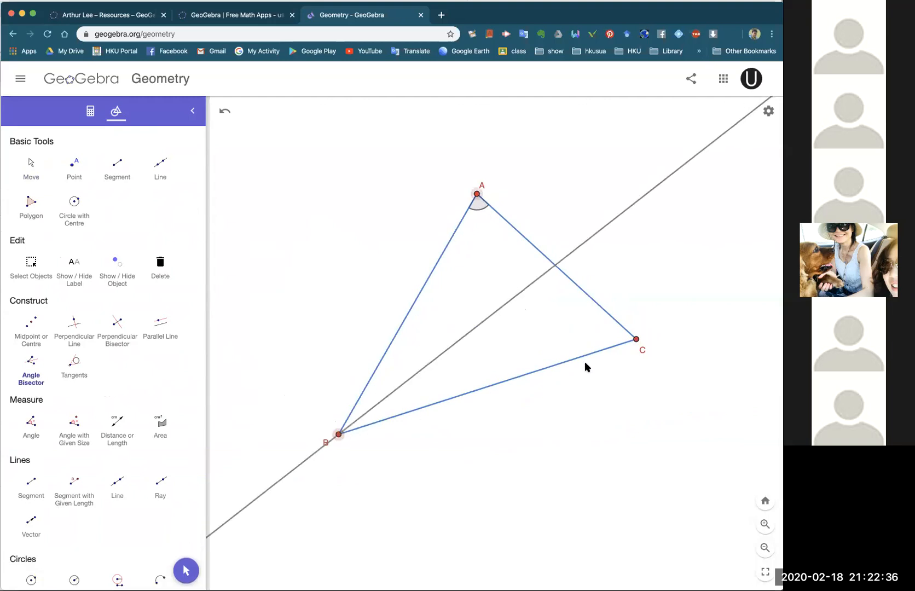
click(633, 343)
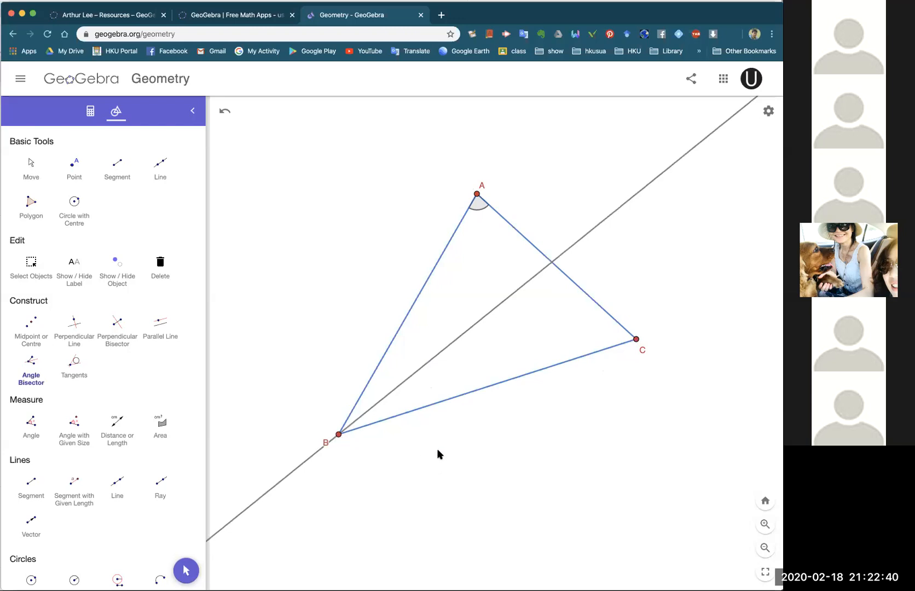
Construct the angle bisector of angle ACB from points A, C and B.
click(477, 194)
click(636, 340)
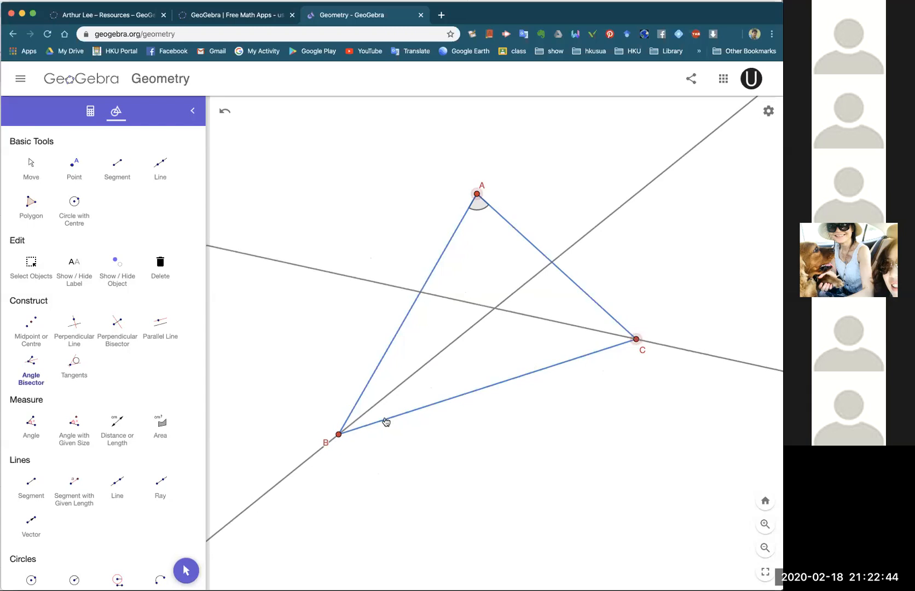
click(338, 435)
Move vertex A higher and vertex B lower to test how the two angle bisectors follow the triangle.
click(31, 170)
drag(477, 195, 500, 140)
click(536, 147)
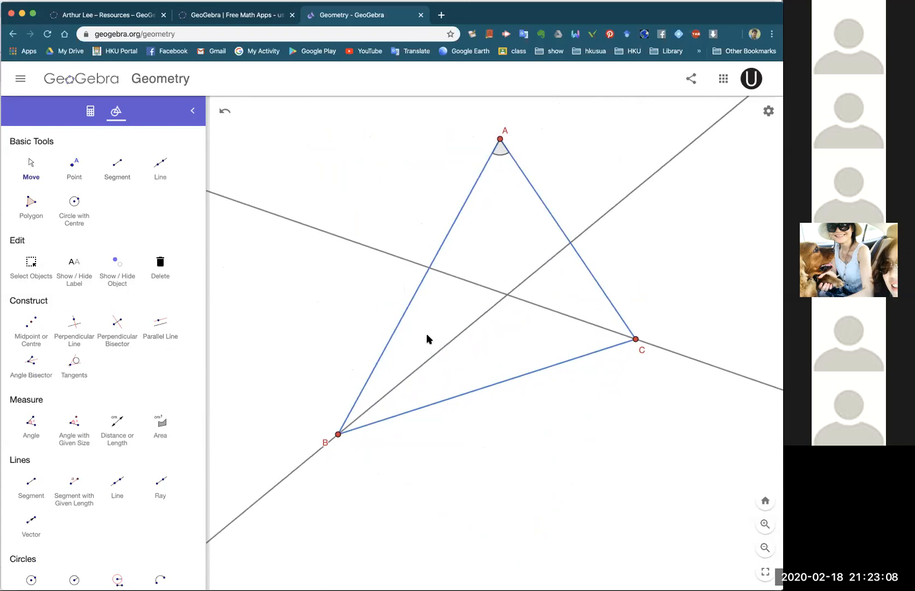
drag(336, 435, 319, 470)
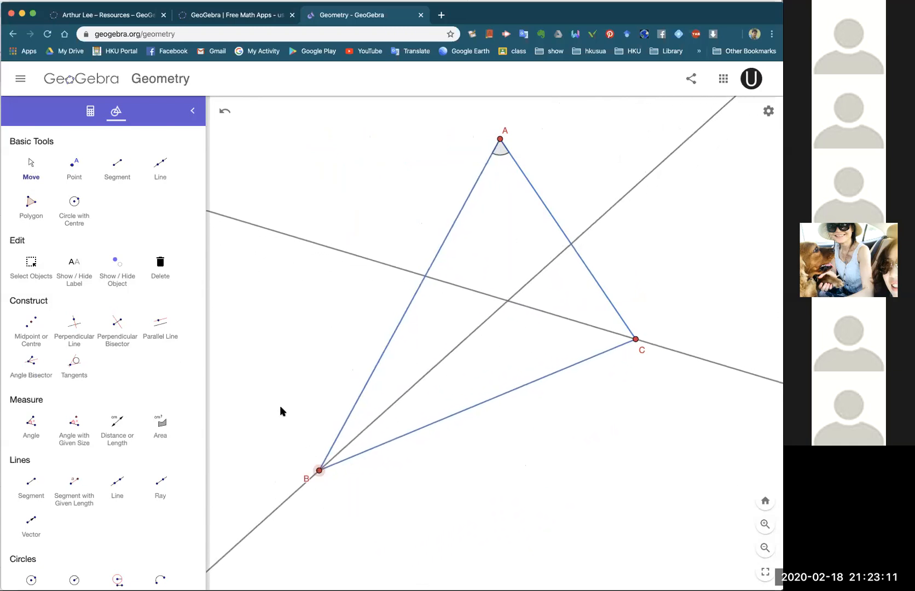
Mark the intersection of the two angle bisectors with a point.
click(71, 175)
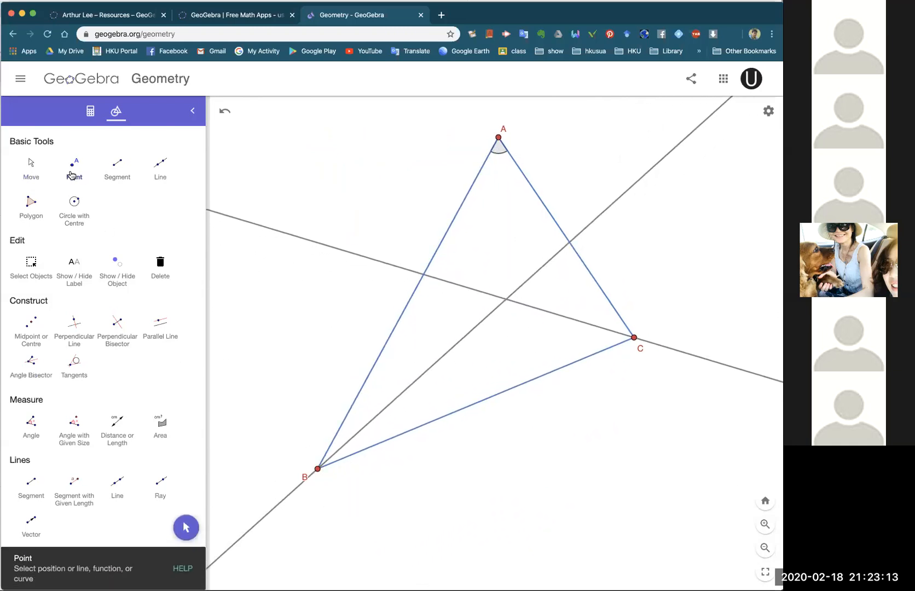
click(507, 300)
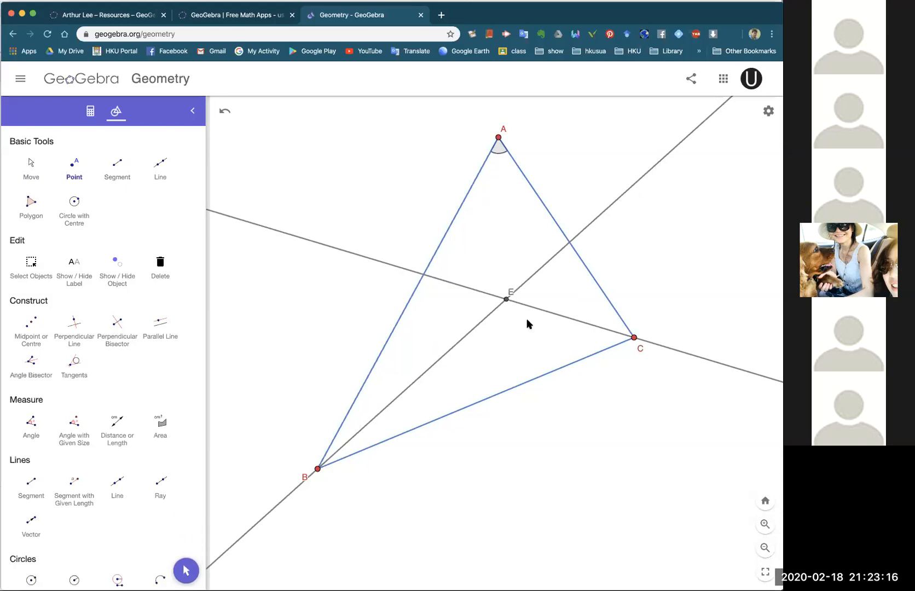
click(28, 174)
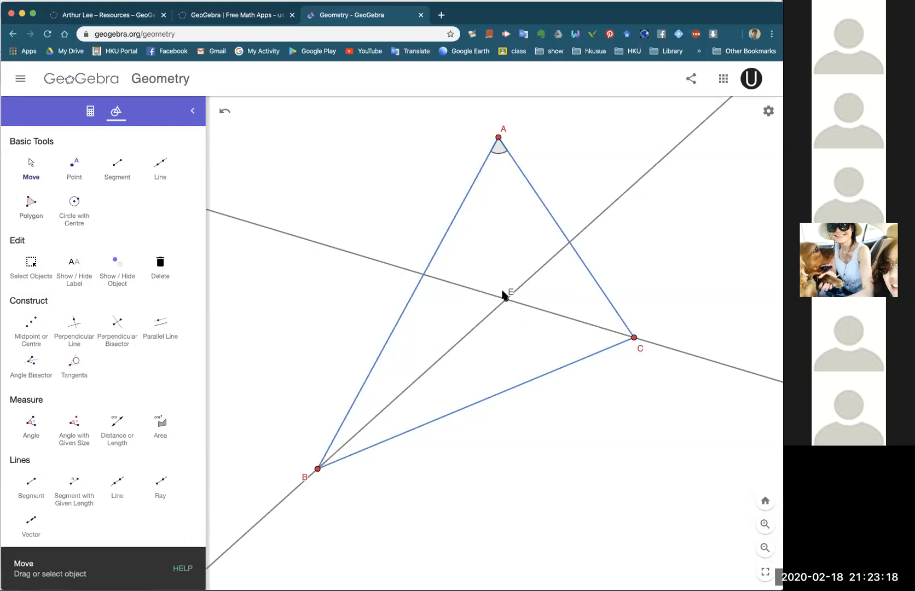
Reposition vertices A, B and C several times to test how intersection point E follows the bisectors.
drag(506, 135, 449, 155)
drag(319, 471, 341, 454)
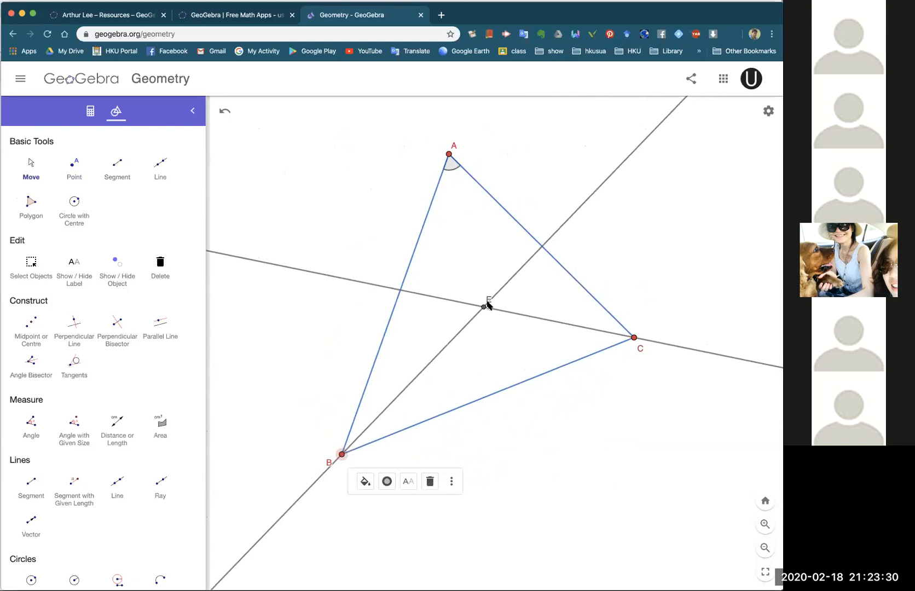
drag(449, 154, 501, 153)
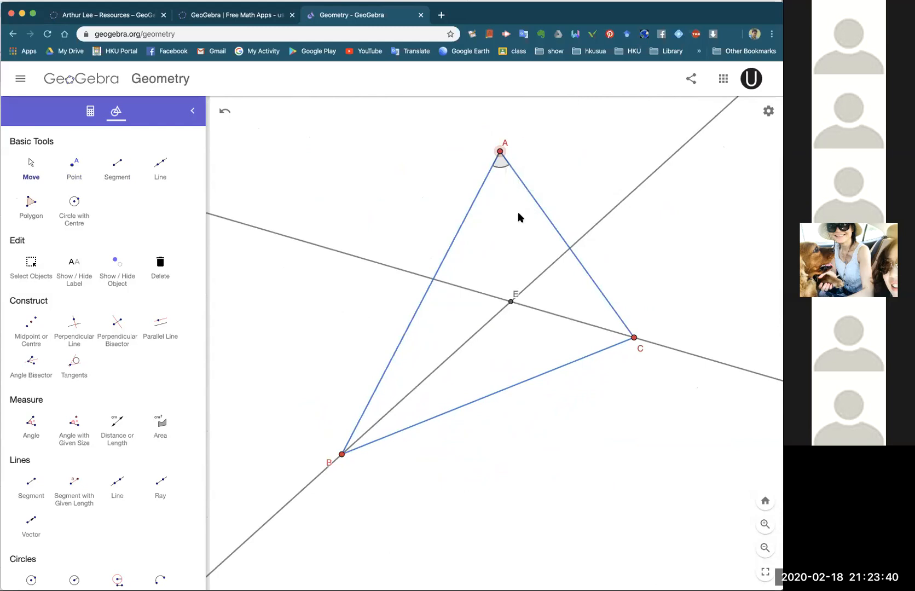
drag(499, 156, 450, 165)
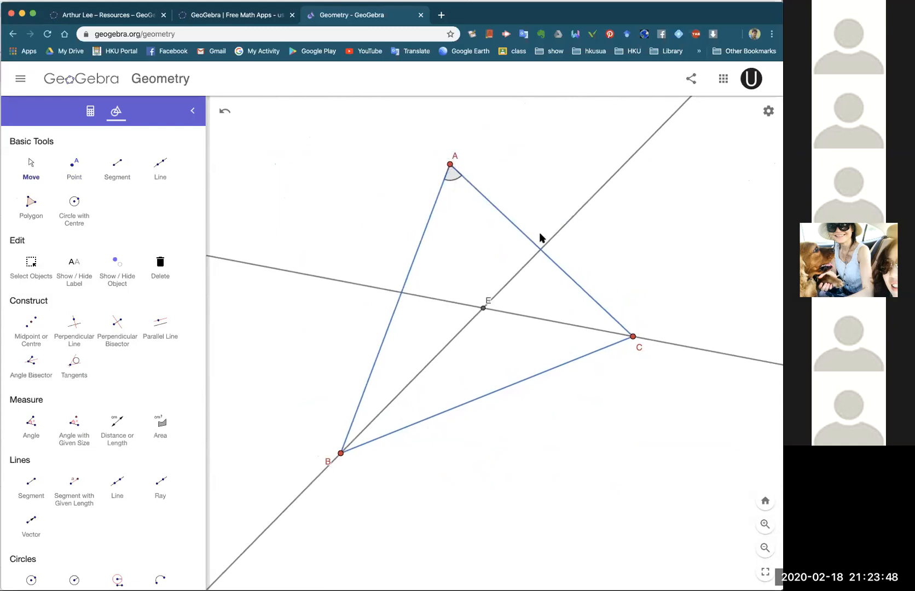
drag(633, 336, 604, 460)
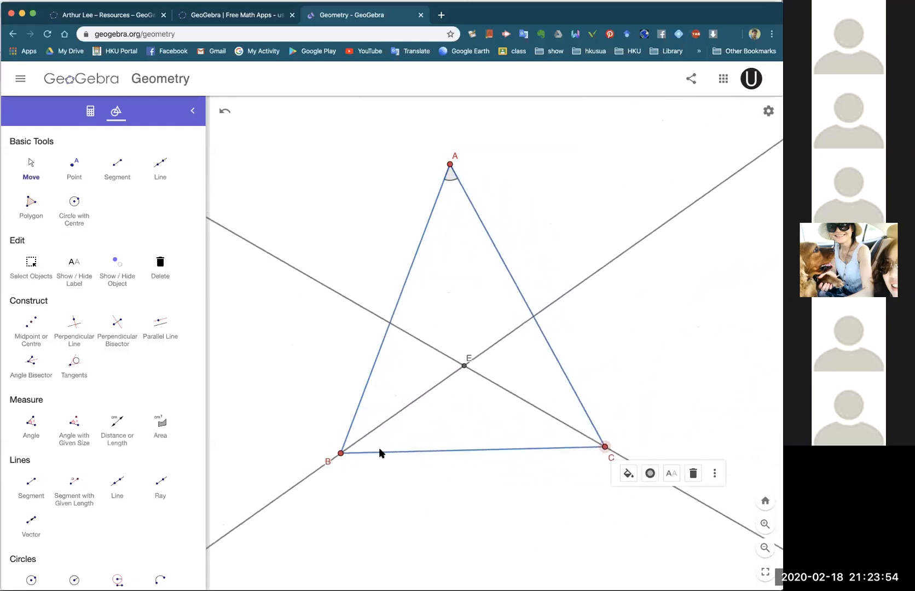
drag(341, 455, 289, 419)
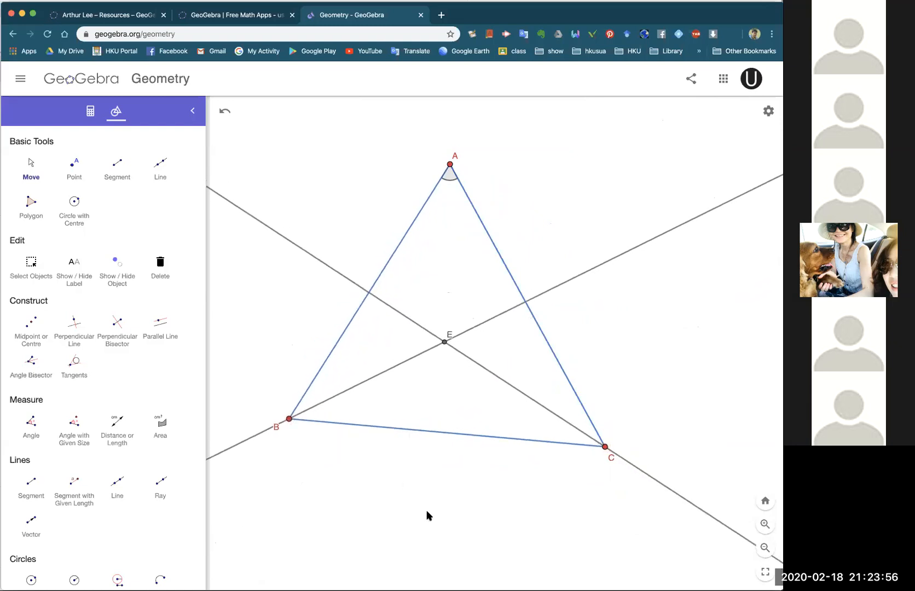
drag(449, 166, 560, 173)
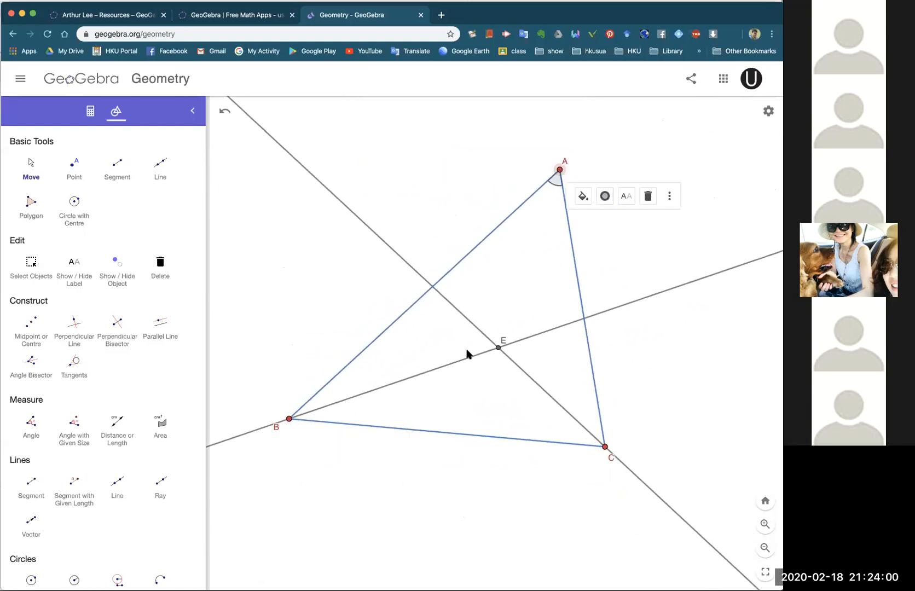
click(490, 357)
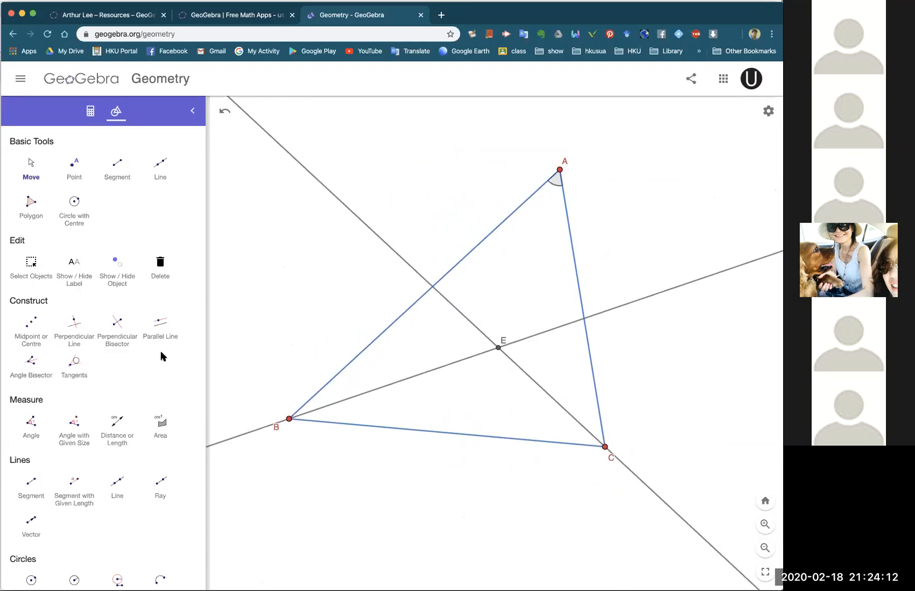
Draw a small practice circle from its centre through a point in the empty area beside side AB.
click(77, 205)
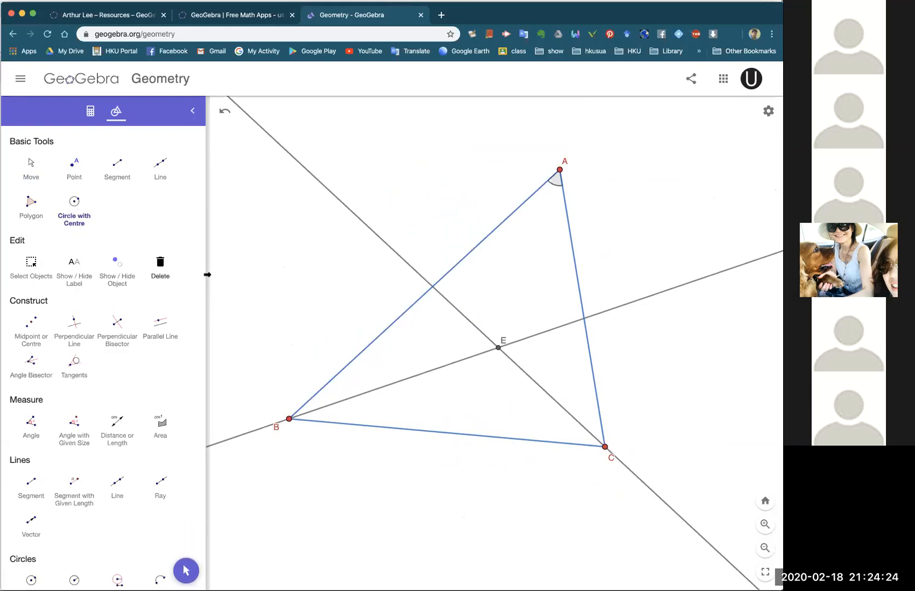
click(288, 275)
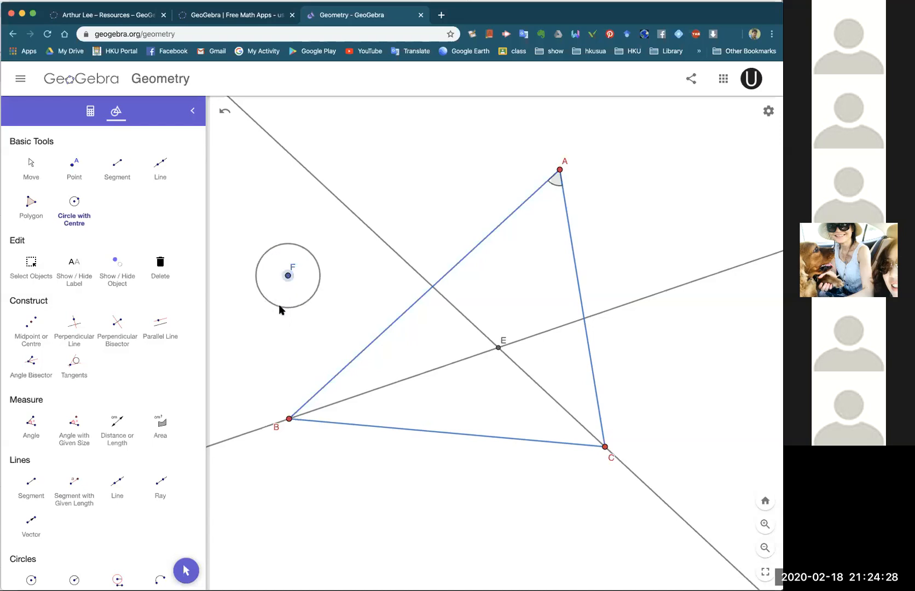
click(280, 308)
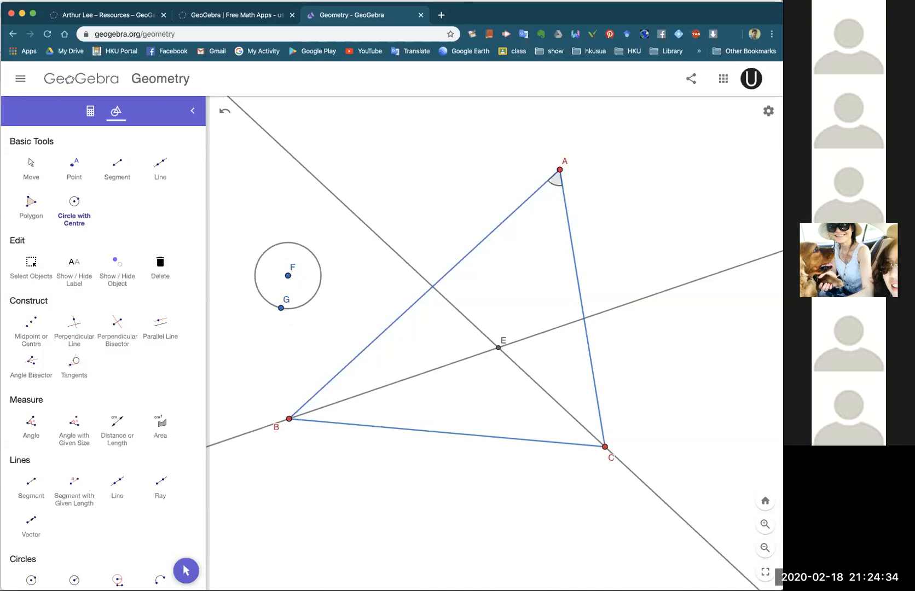
Move centre F, point G and the practice circle itself to test how its size and position change.
click(32, 167)
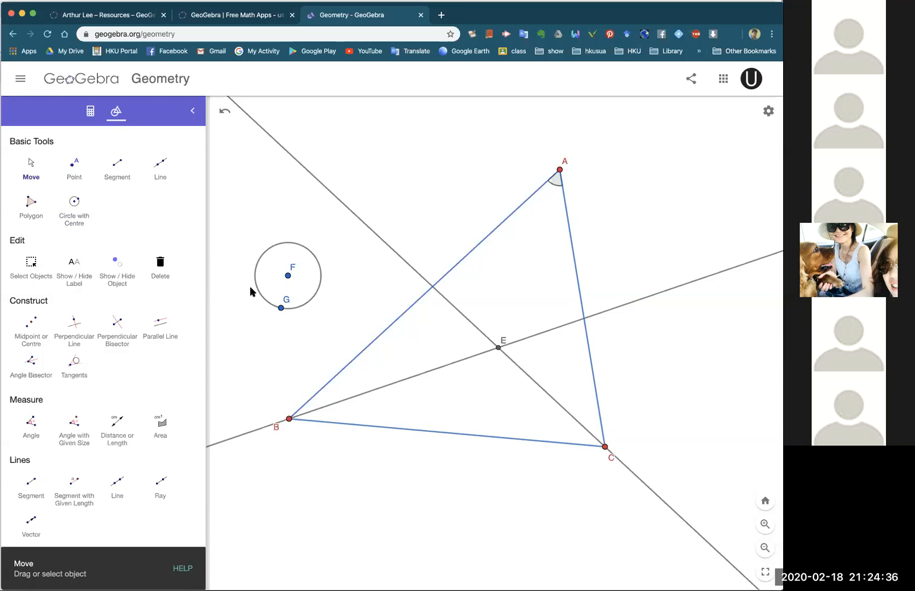
mouse_move(288, 276)
mouse_down()
mouse_move(242, 270)
mouse_move(297, 268)
mouse_up()
drag(281, 309, 258, 314)
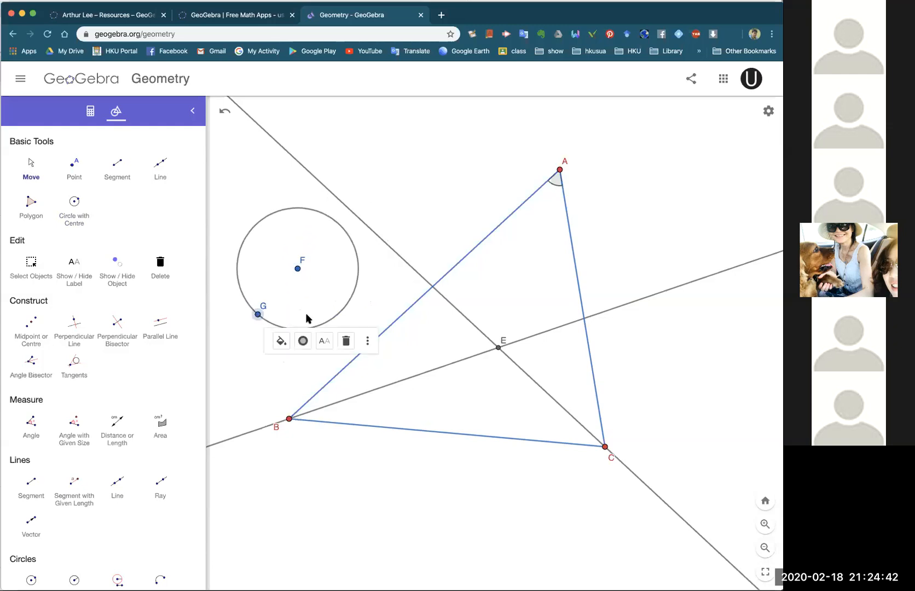
mouse_move(331, 323)
mouse_down()
mouse_move(462, 263)
mouse_move(711, 263)
mouse_move(568, 243)
mouse_move(420, 251)
mouse_move(333, 306)
mouse_up()
mouse_move(302, 253)
mouse_down()
mouse_move(282, 302)
mouse_move(299, 279)
mouse_move(285, 246)
mouse_up()
drag(262, 298, 270, 291)
click(345, 272)
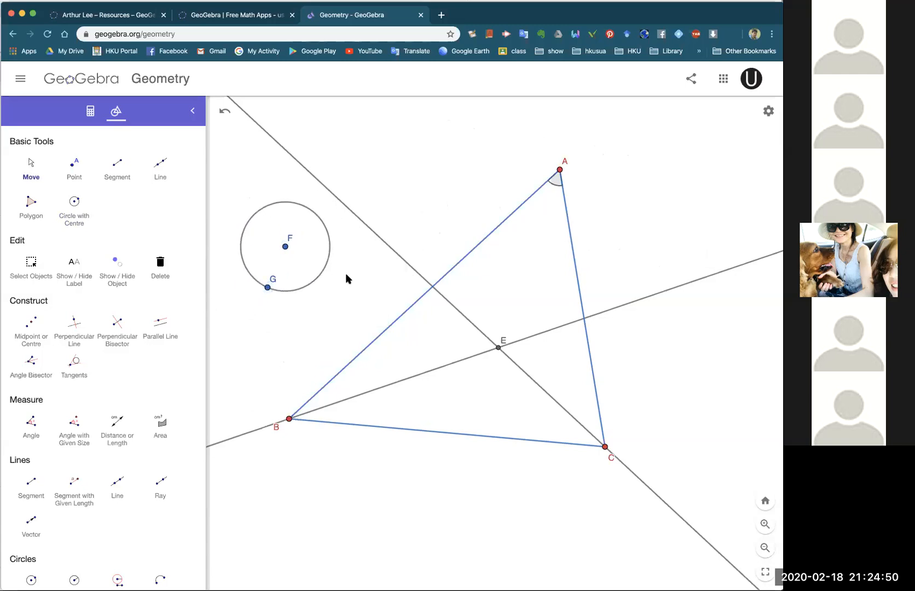
Draw a circle centred at E through a point on side BC where it appears to touch the triangle's sides.
click(499, 348)
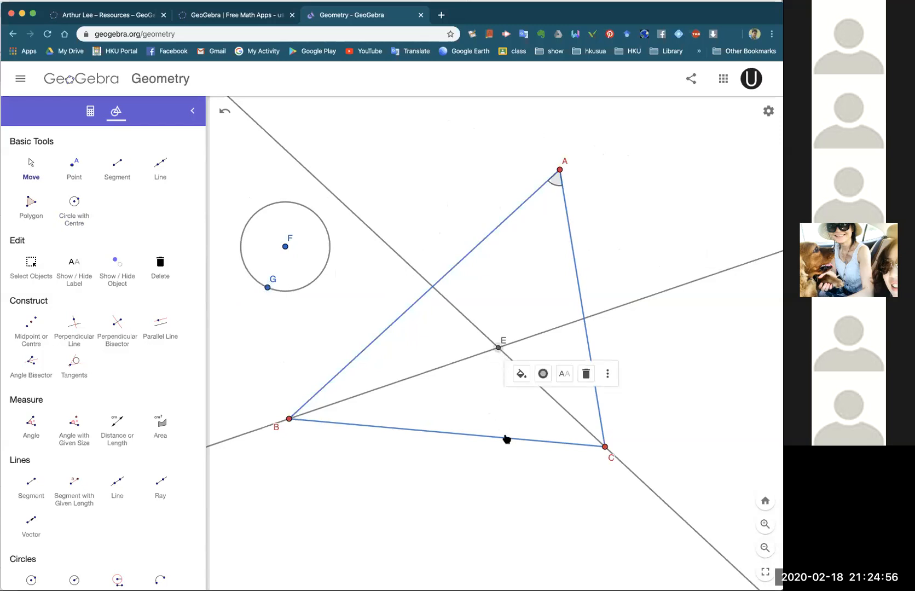
click(492, 417)
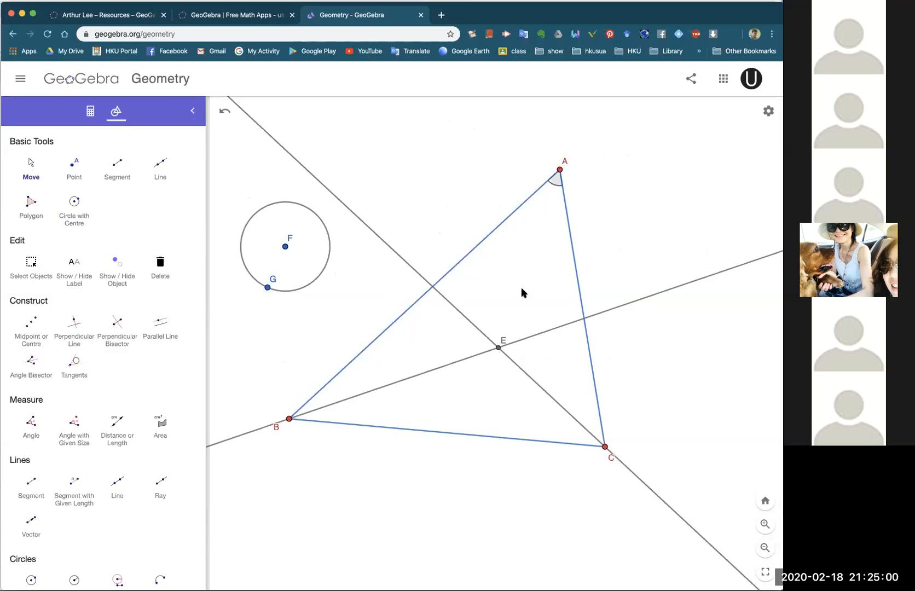
click(76, 207)
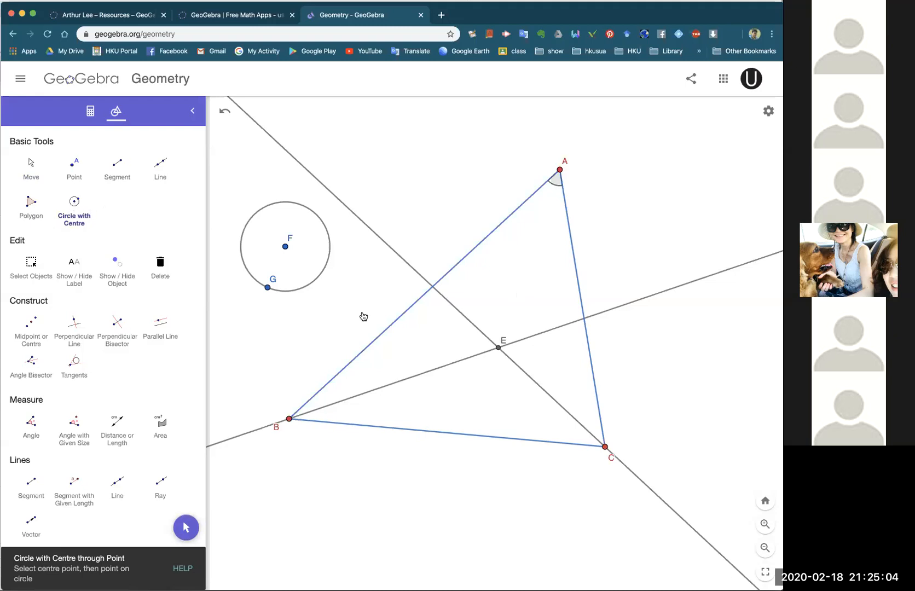
click(498, 348)
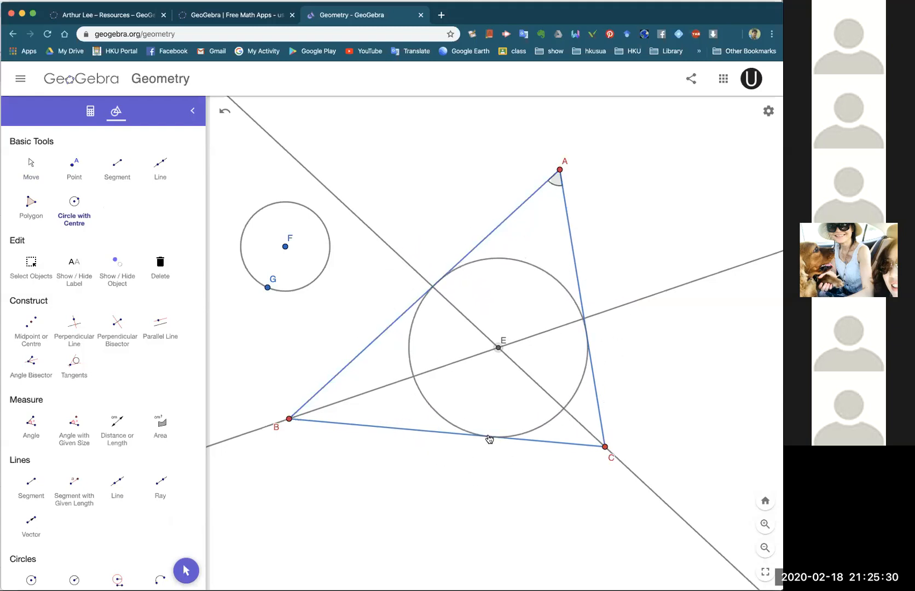
click(489, 437)
Move vertex A and nudge H along BC to test whether the circle around E stays tangent to the sides.
click(32, 167)
drag(561, 172, 629, 162)
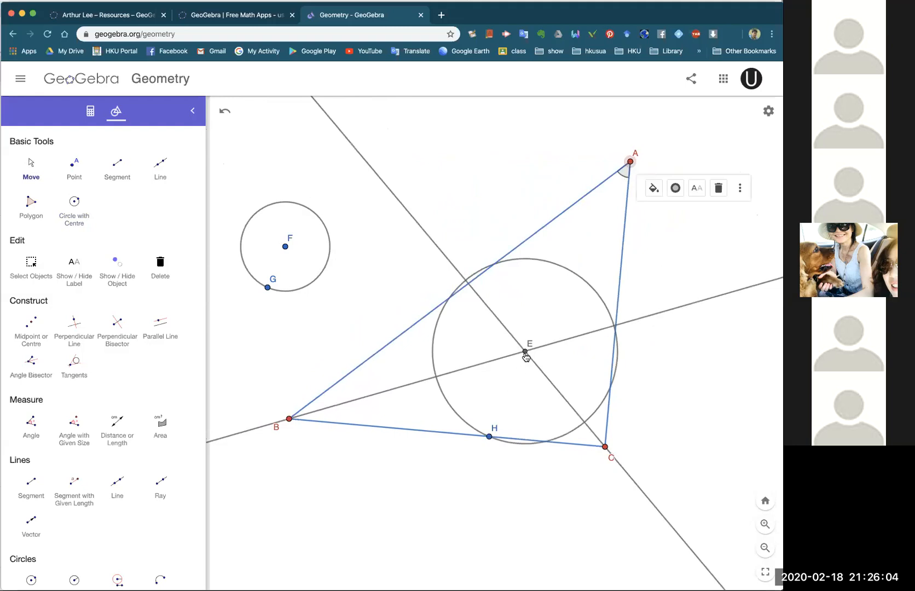
click(591, 162)
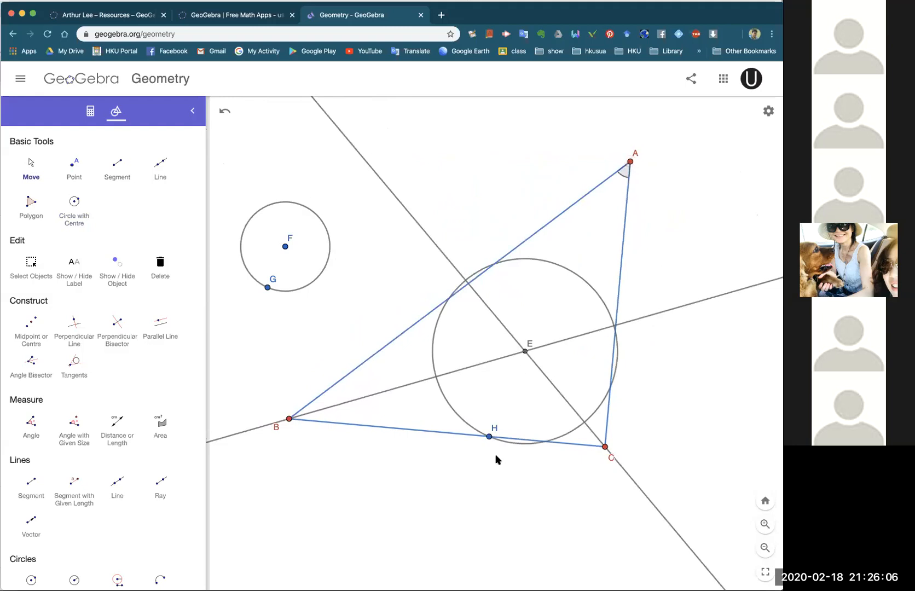
mouse_move(489, 437)
mouse_down()
mouse_move(376, 430)
mouse_move(535, 441)
mouse_move(493, 437)
mouse_up()
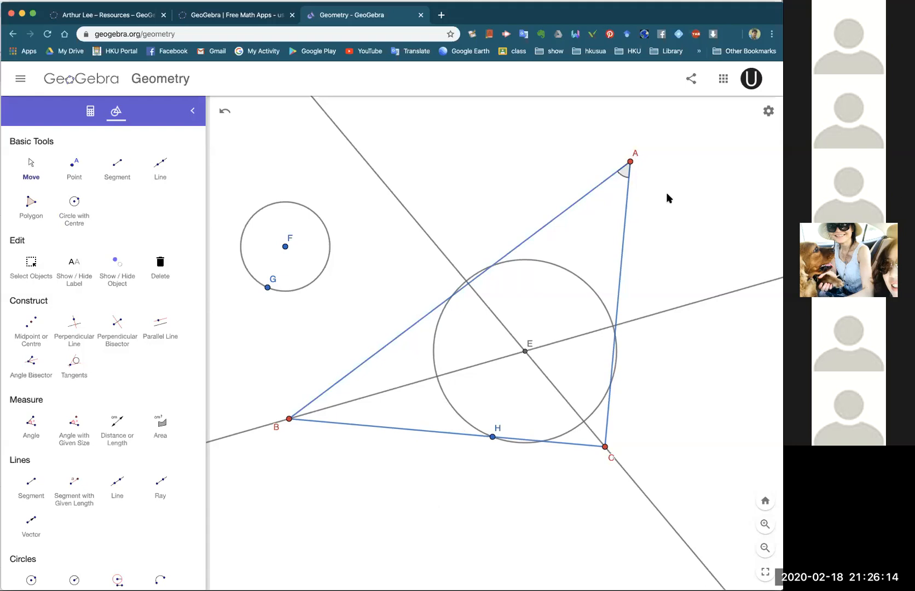
drag(630, 167, 558, 135)
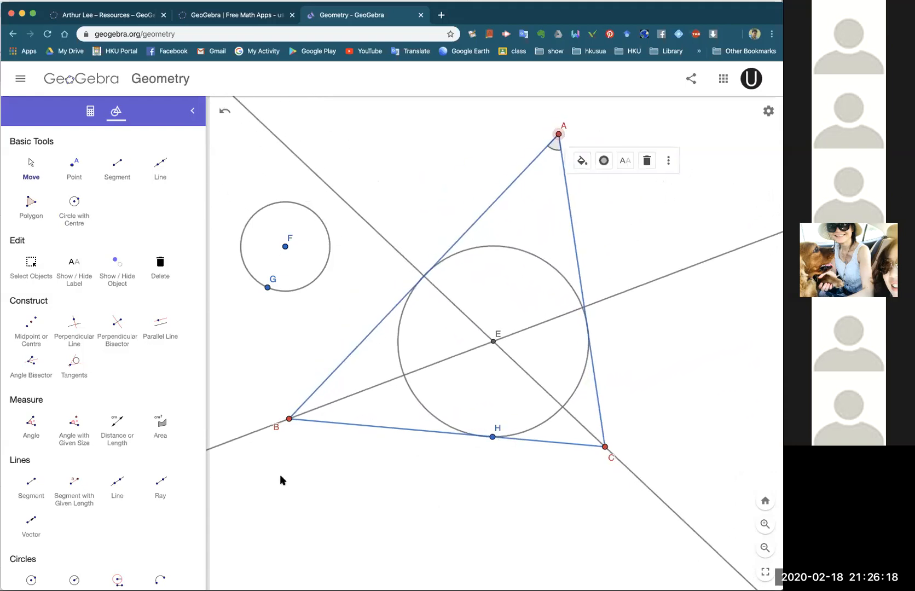
Move vertices B and C outward to enlarge the triangle, and check whether centre E can be moved freely.
drag(288, 421, 317, 483)
drag(605, 447, 660, 463)
click(561, 407)
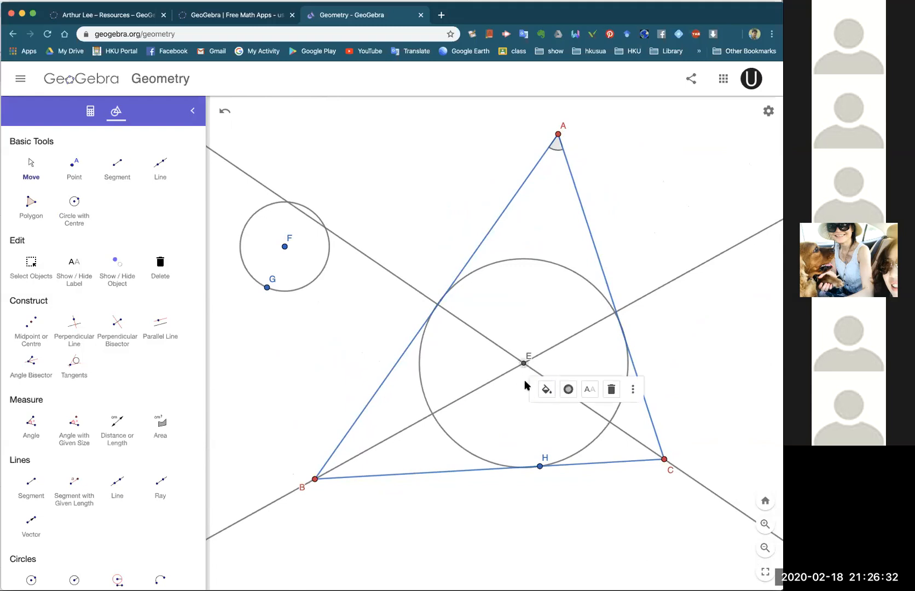
drag(528, 365, 527, 365)
click(533, 363)
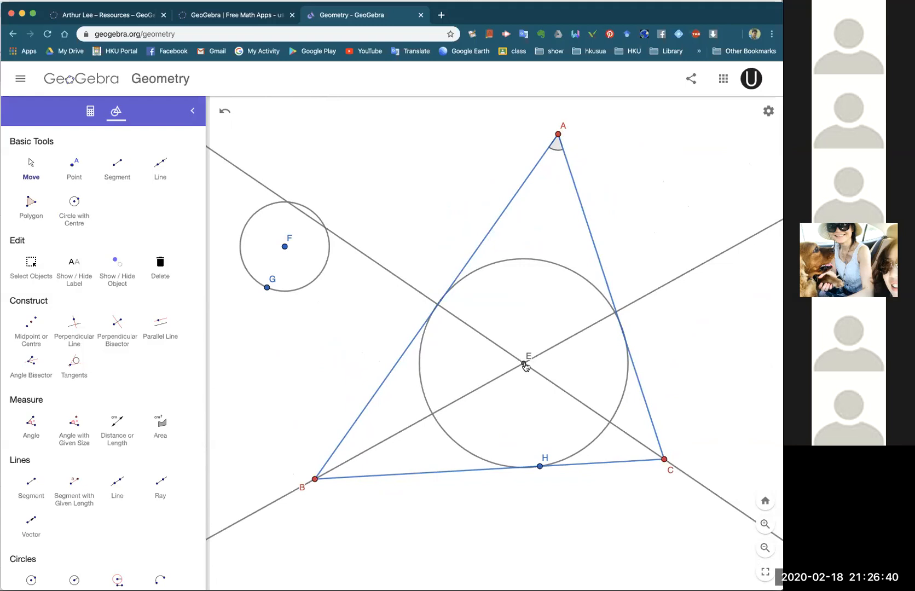
Lower vertex A slightly and slide H along BC towards B to test the circle's radius.
drag(558, 135, 569, 161)
drag(541, 466, 472, 482)
click(404, 514)
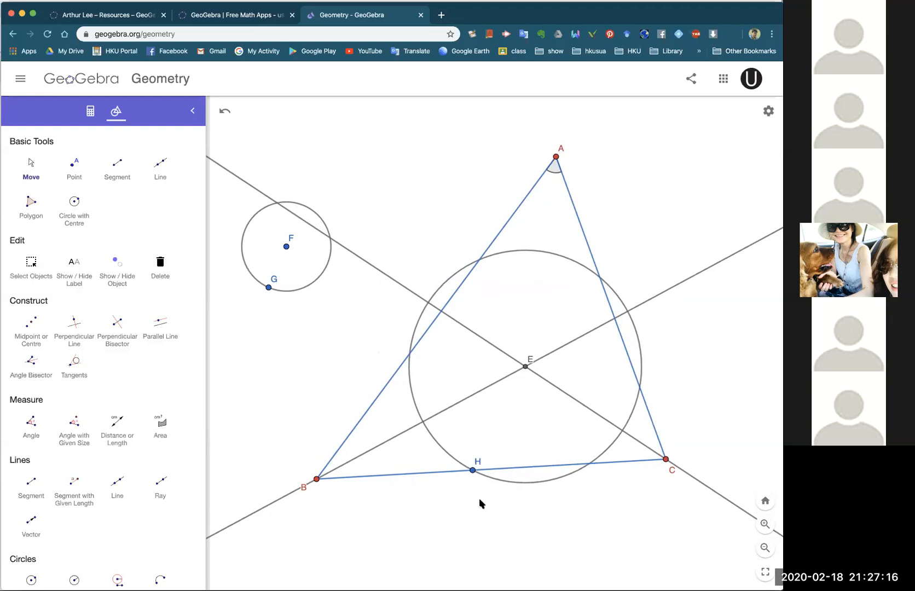
scroll(118, 489, down, 5)
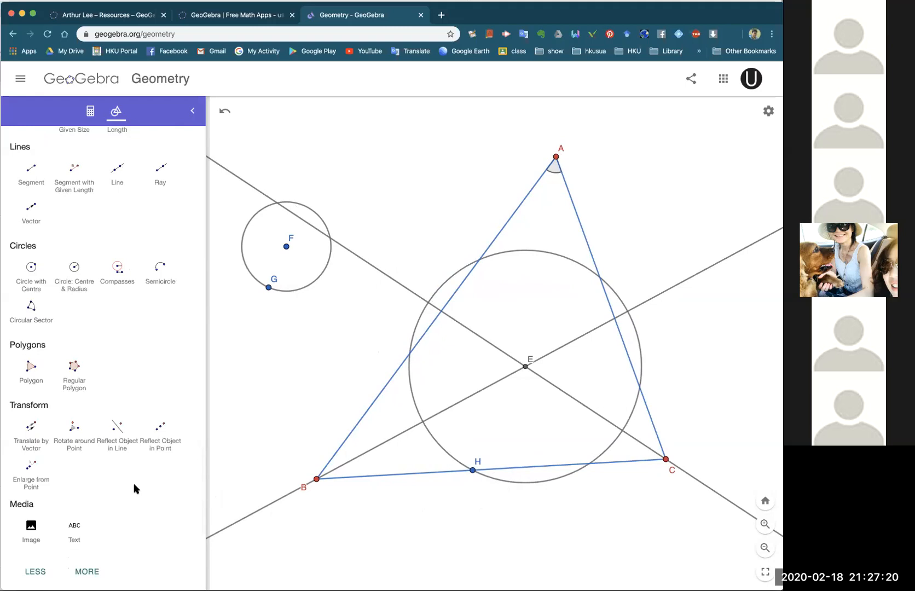
scroll(137, 489, up, 3)
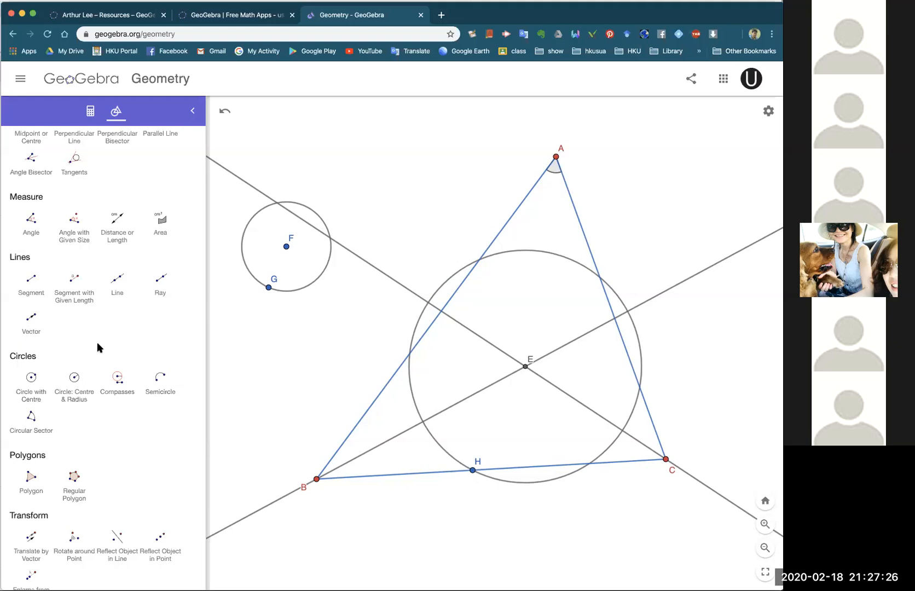
scroll(66, 402, up, 1)
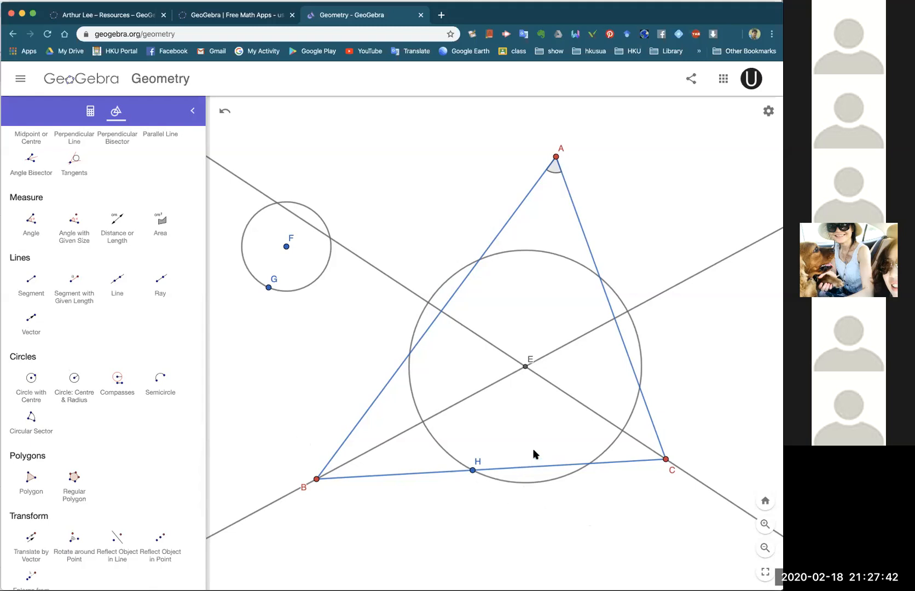
Slide H along BC towards B once more, and delete point H together with the circle around E.
drag(474, 471, 456, 494)
click(433, 495)
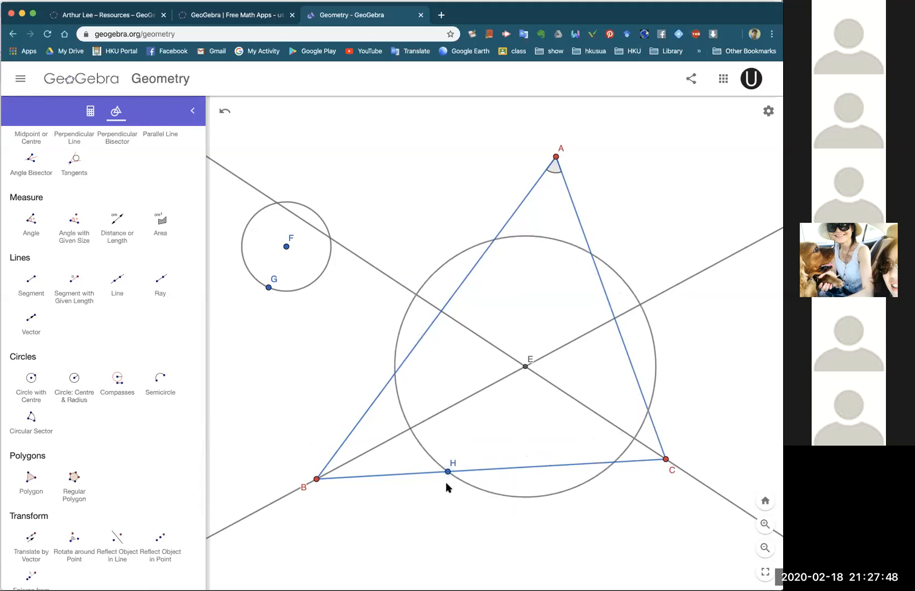
click(447, 472)
click(557, 497)
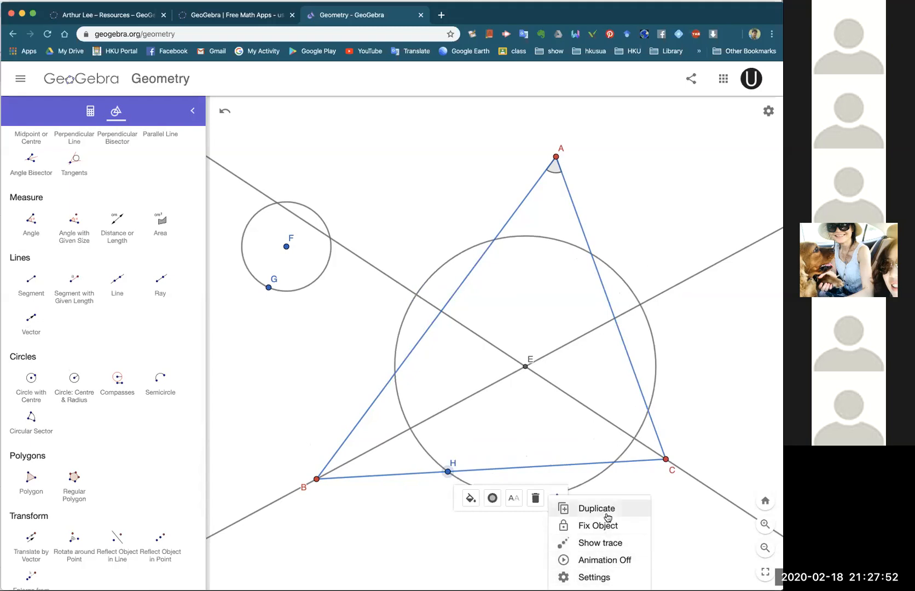
click(499, 557)
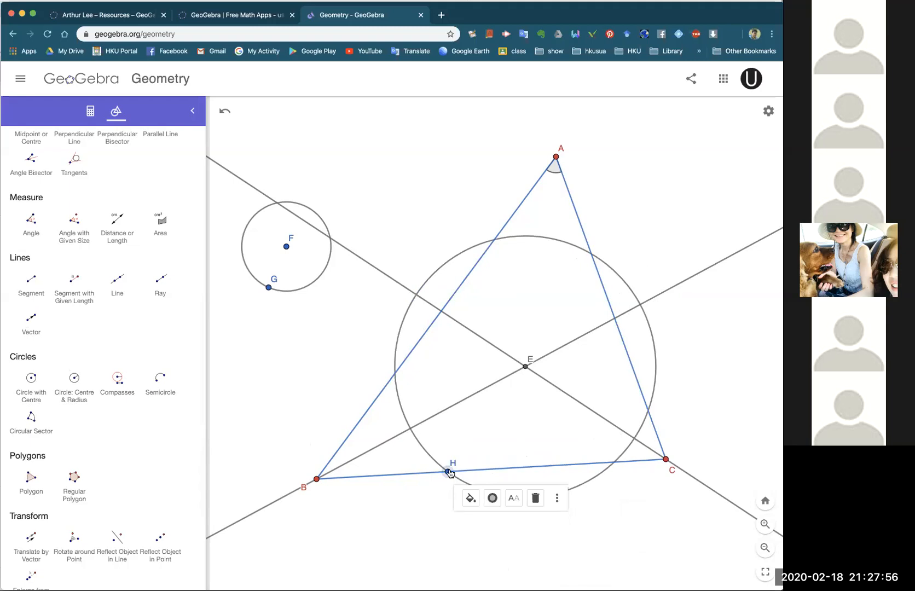
key(Delete)
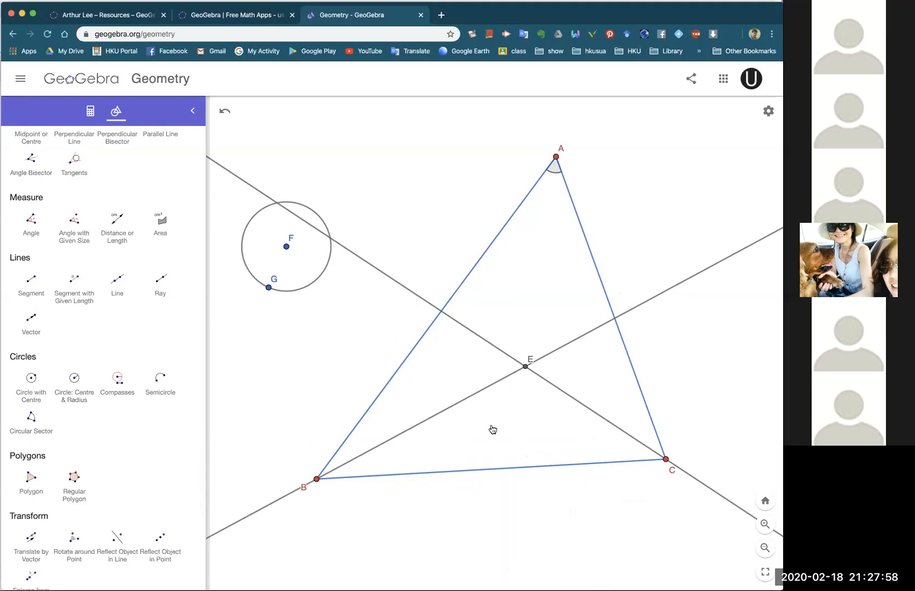
Nudge vertex A slightly, and construct a line through E perpendicular to side BC.
mouse_move(555, 156)
mouse_down()
mouse_move(535, 153)
mouse_move(589, 155)
mouse_move(551, 155)
mouse_up()
click(536, 222)
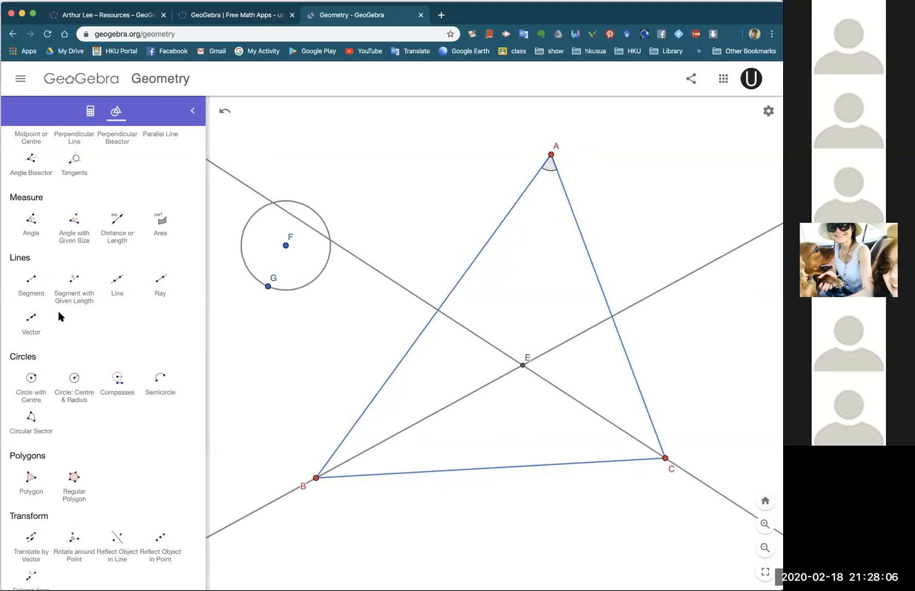
scroll(107, 320, down, 2)
scroll(108, 325, up, 3)
scroll(108, 325, up, 3)
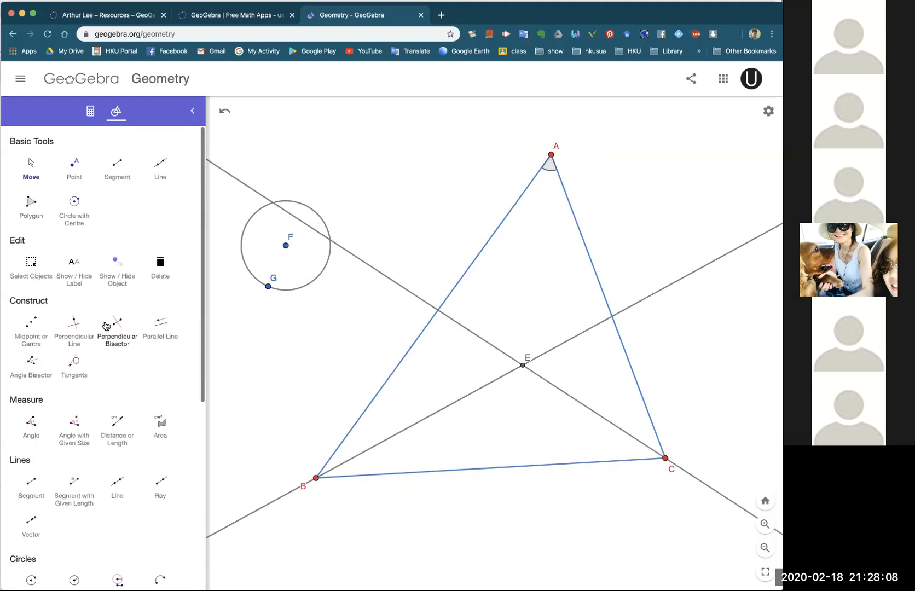
click(74, 337)
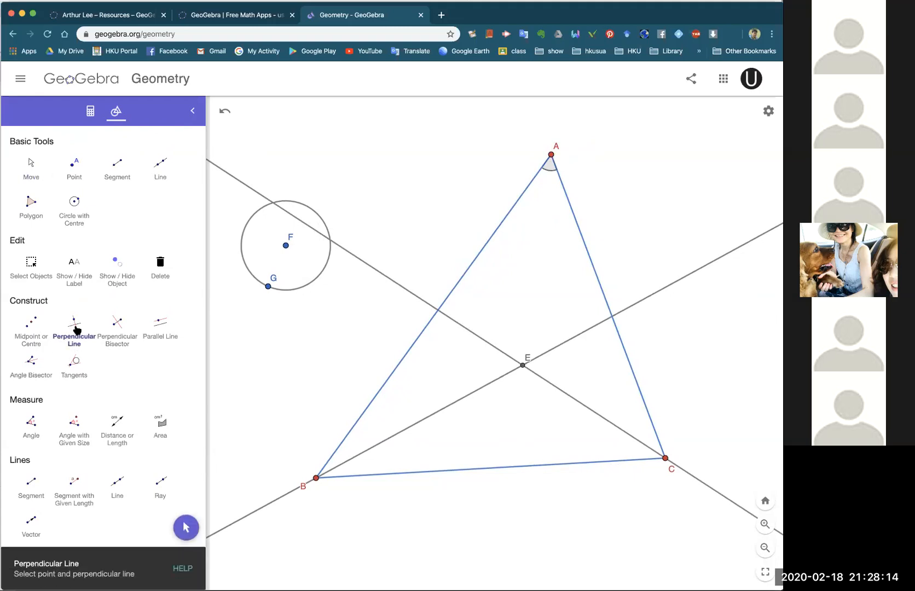
click(523, 367)
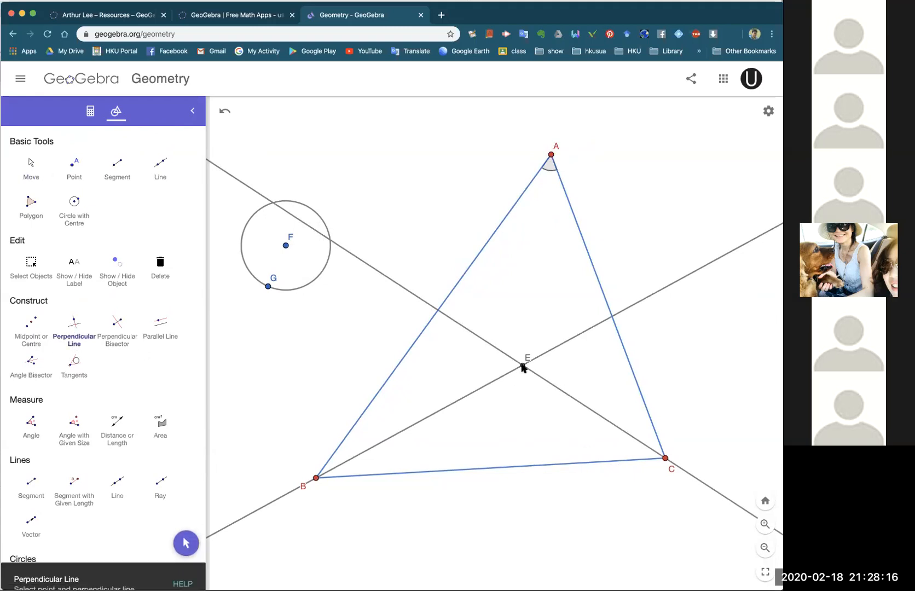
click(536, 465)
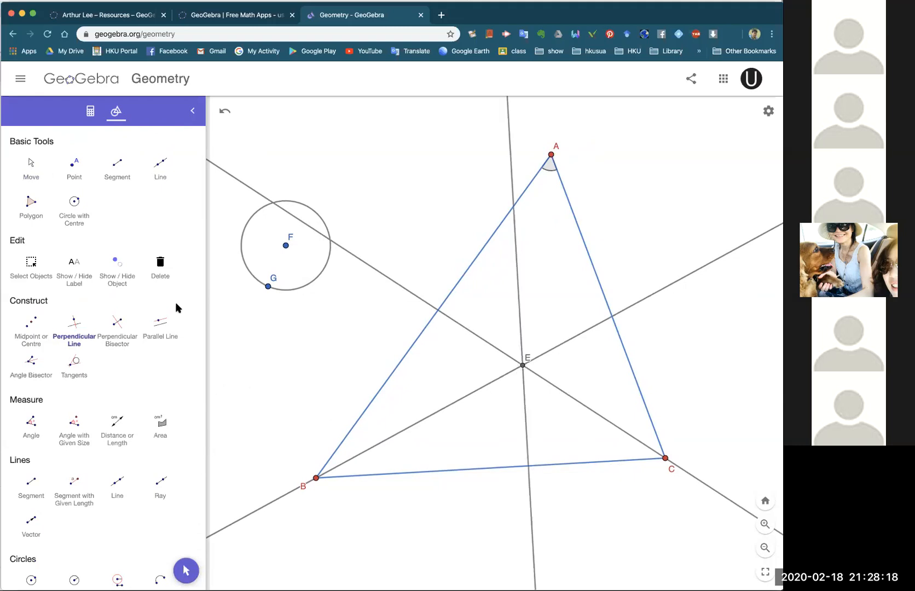
Mark the intersection of the perpendicular with side BC, and move vertex A towards C to test the construction.
click(74, 167)
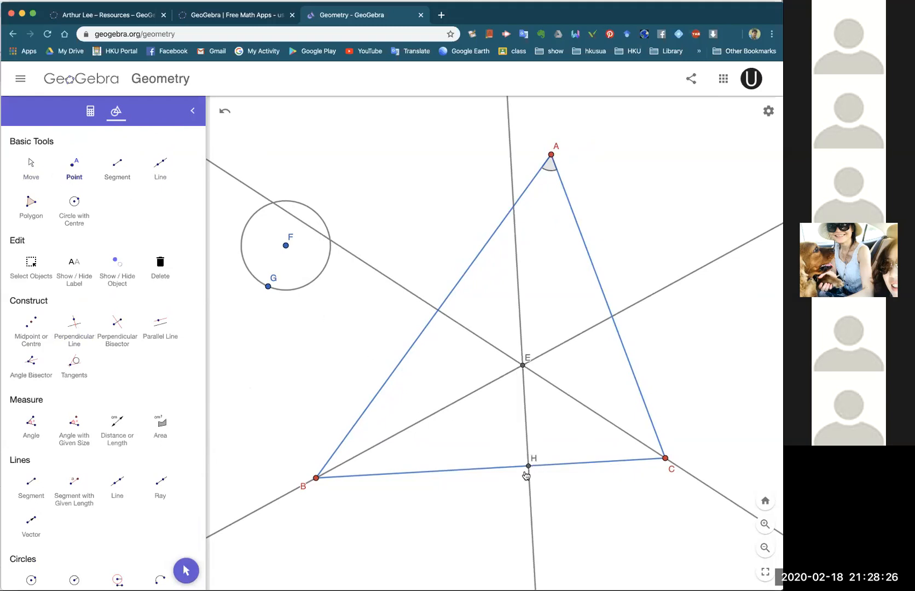
click(31, 163)
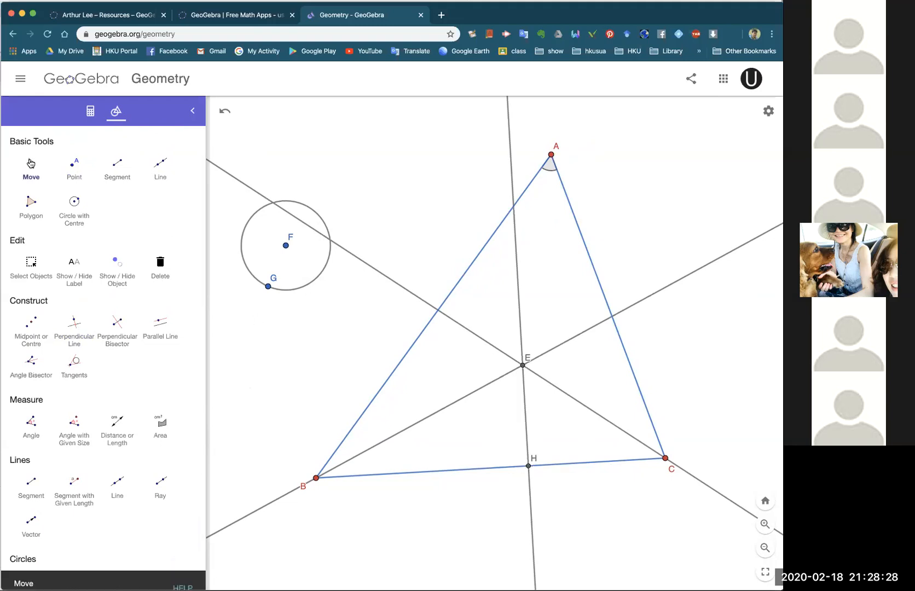
drag(551, 157, 596, 200)
click(641, 222)
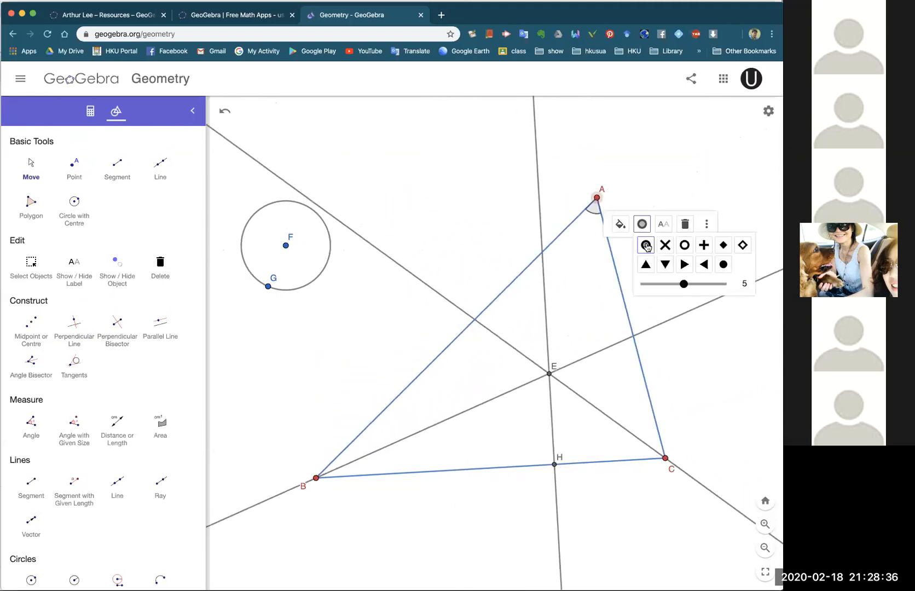
click(632, 179)
Draw a circle centred at E through point H, the foot of the perpendicular on BC.
click(74, 202)
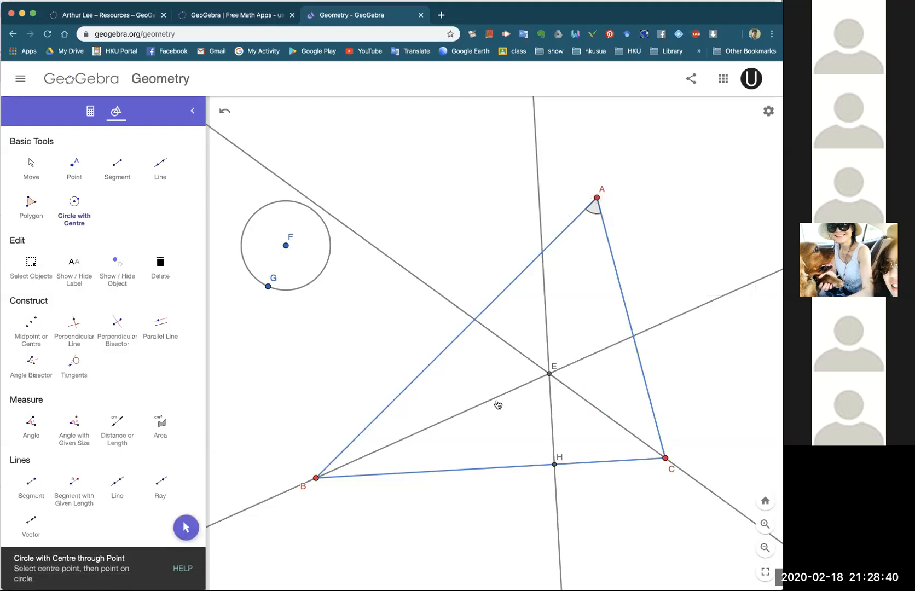
click(549, 374)
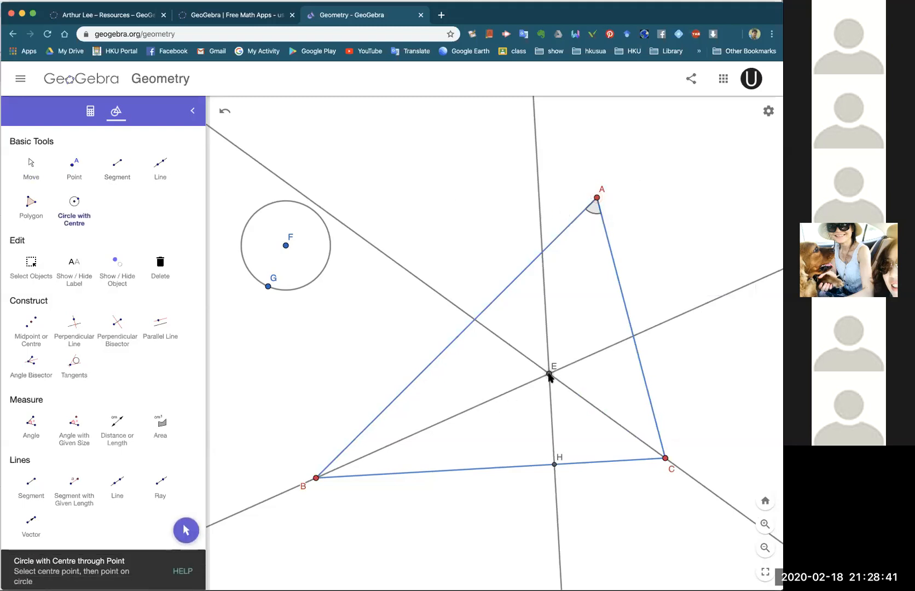
click(554, 464)
Move vertex A upward and sideways to check whether the new circle stays tangent to all three sides.
click(31, 165)
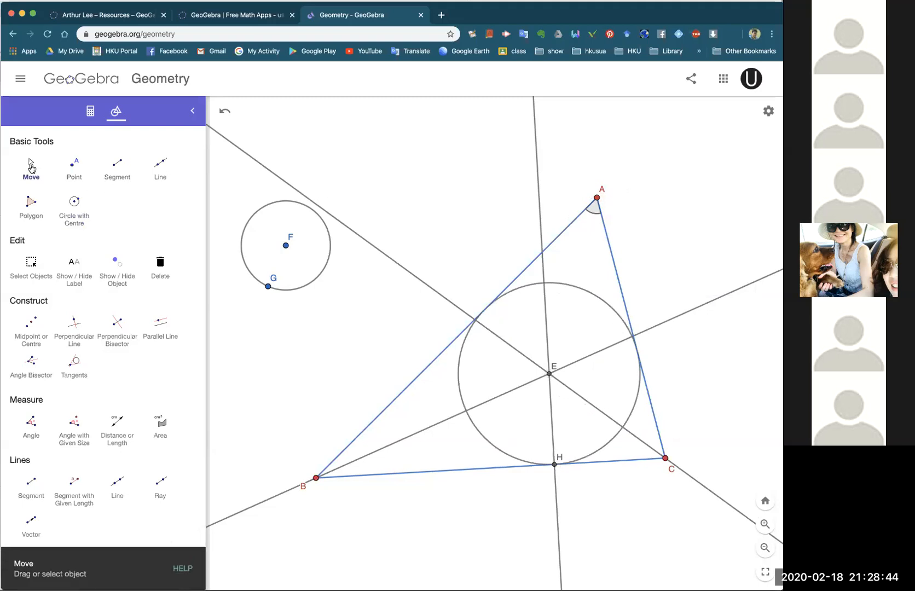
drag(599, 199, 621, 162)
click(645, 153)
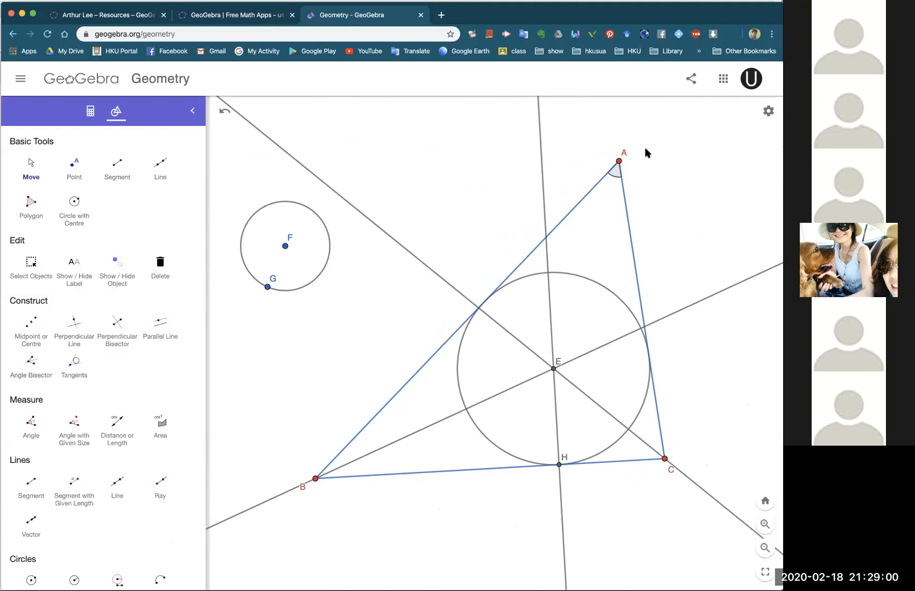
drag(621, 162, 585, 158)
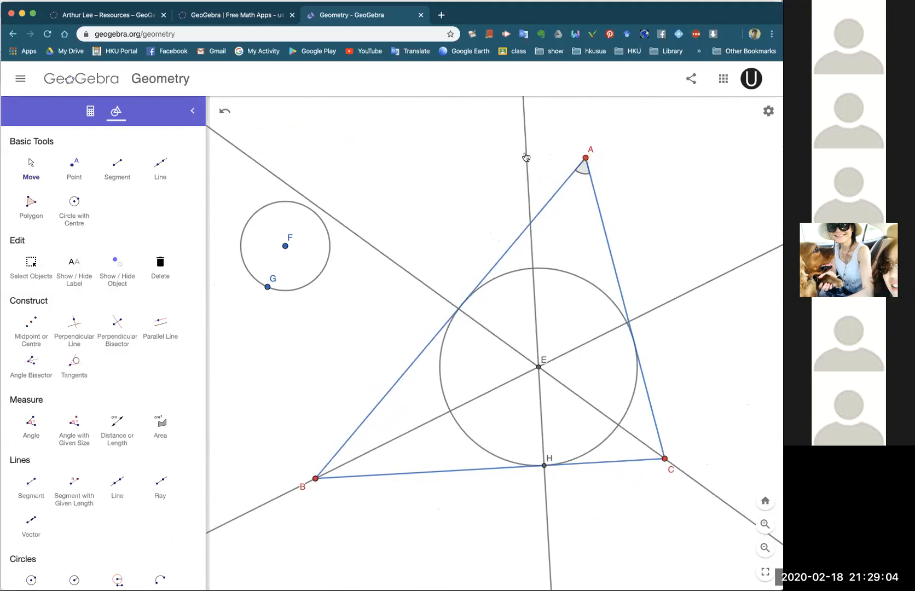
Review the algebra list of construction objects, from the triangle's points and segments to the circle centred at E.
click(90, 111)
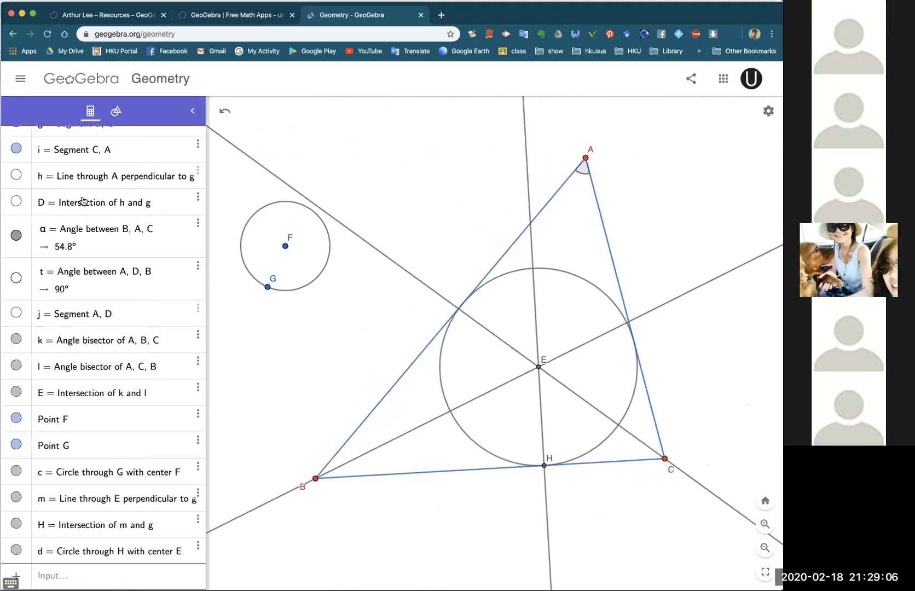
scroll(83, 200, up, 5)
scroll(83, 201, down, 5)
scroll(84, 201, up, 4)
scroll(82, 196, up, 2)
scroll(82, 196, down, 5)
scroll(107, 196, up, 4)
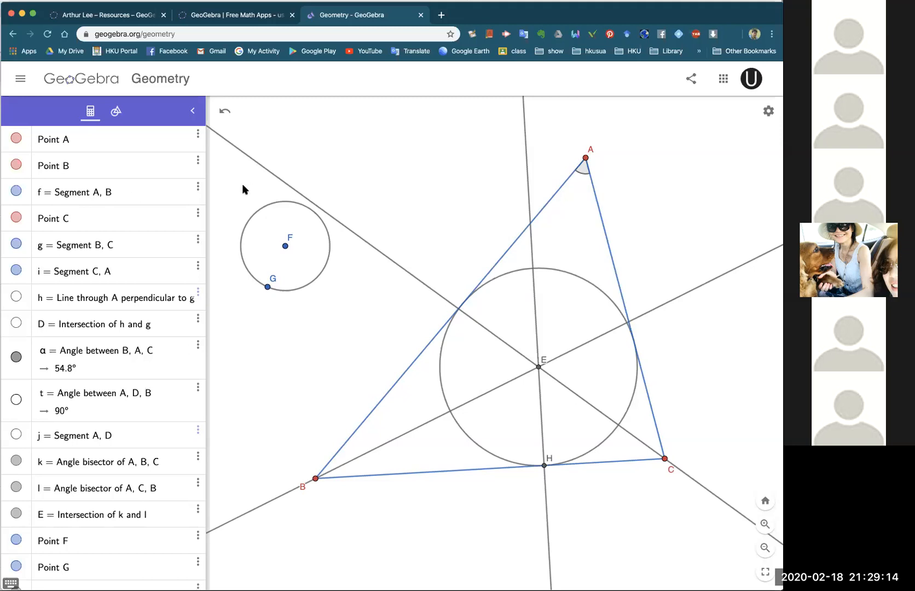
Open the settings and examine the graphics, algebra and global options, ending on the basic graphics options.
click(768, 112)
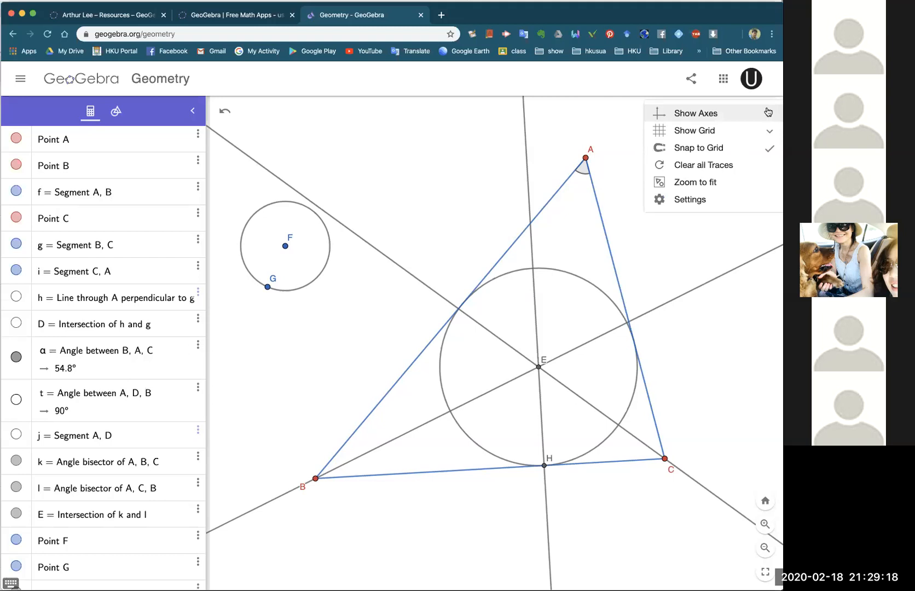
click(685, 201)
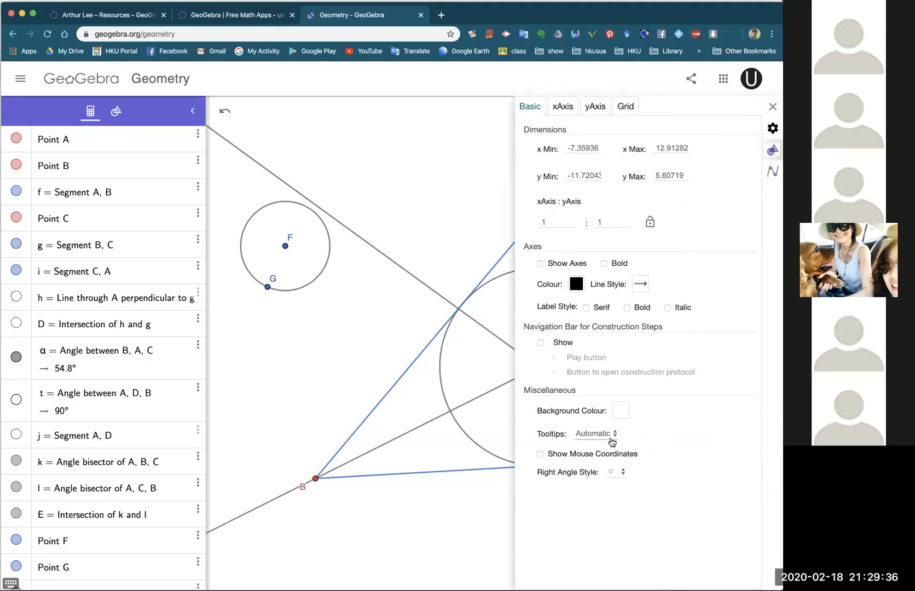
click(771, 172)
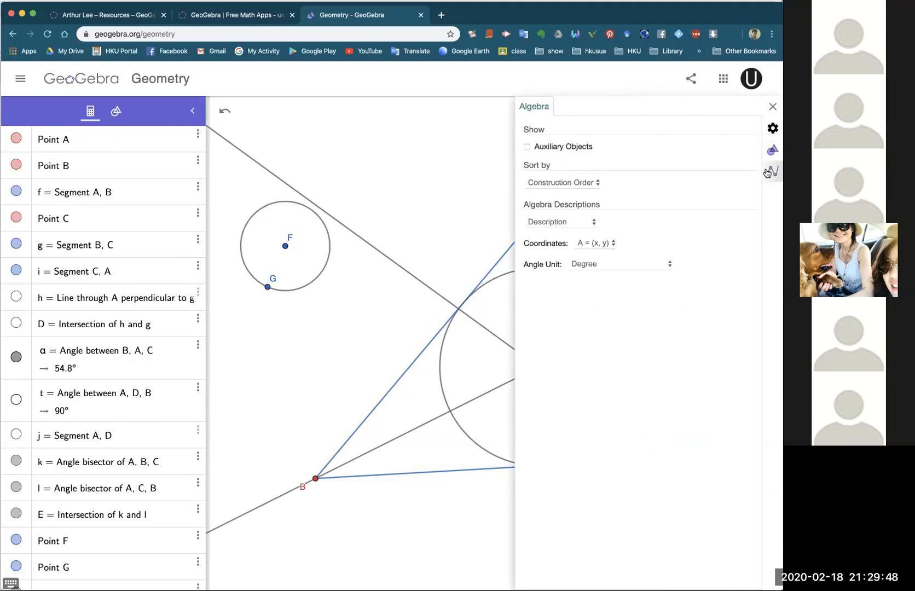
click(773, 129)
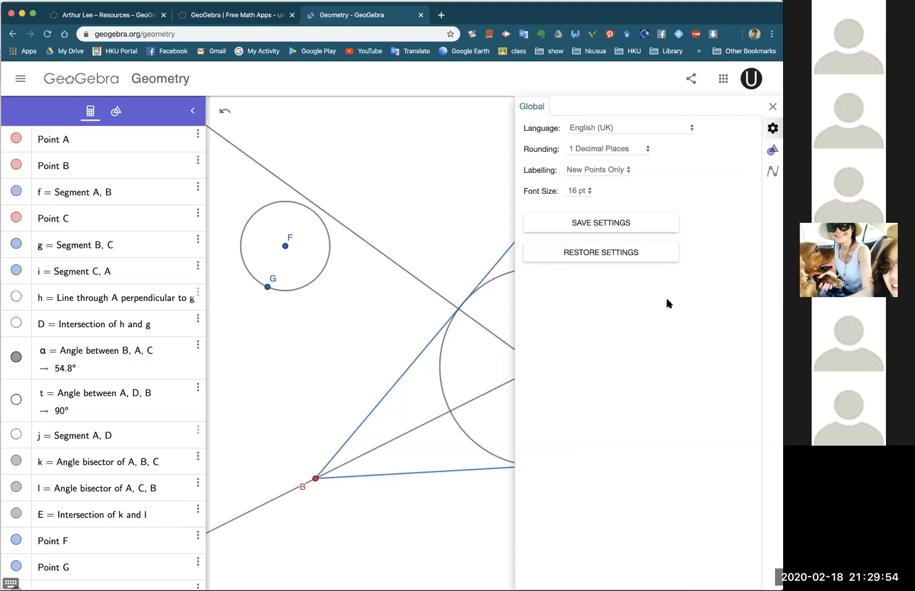
click(773, 150)
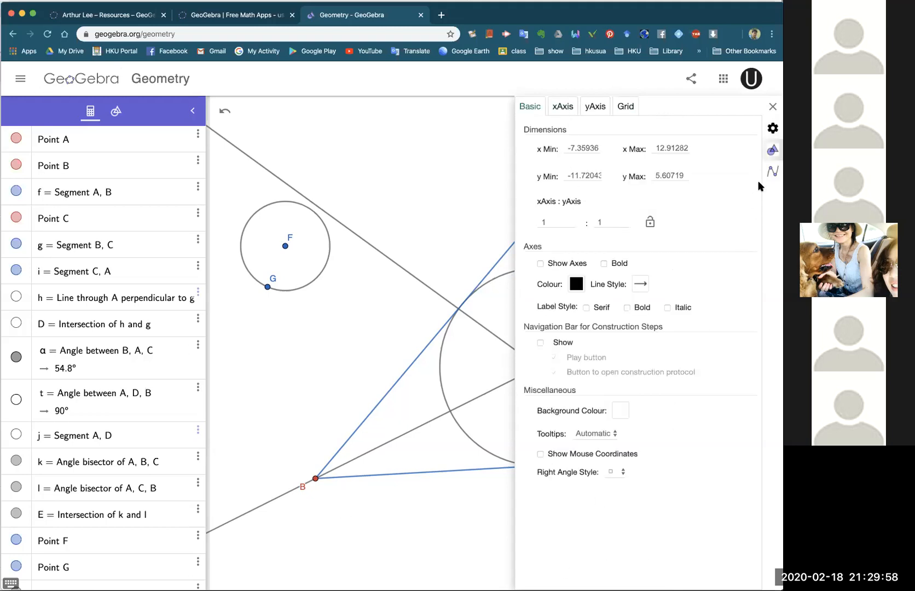
Sort the objects in the Algebra settings by Object Type and look through the grouped list.
click(773, 171)
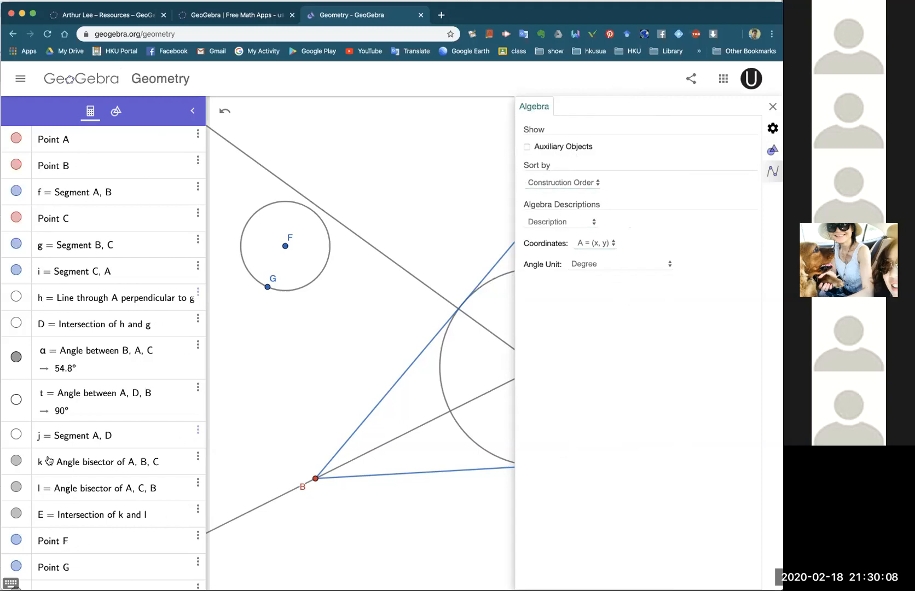
click(586, 185)
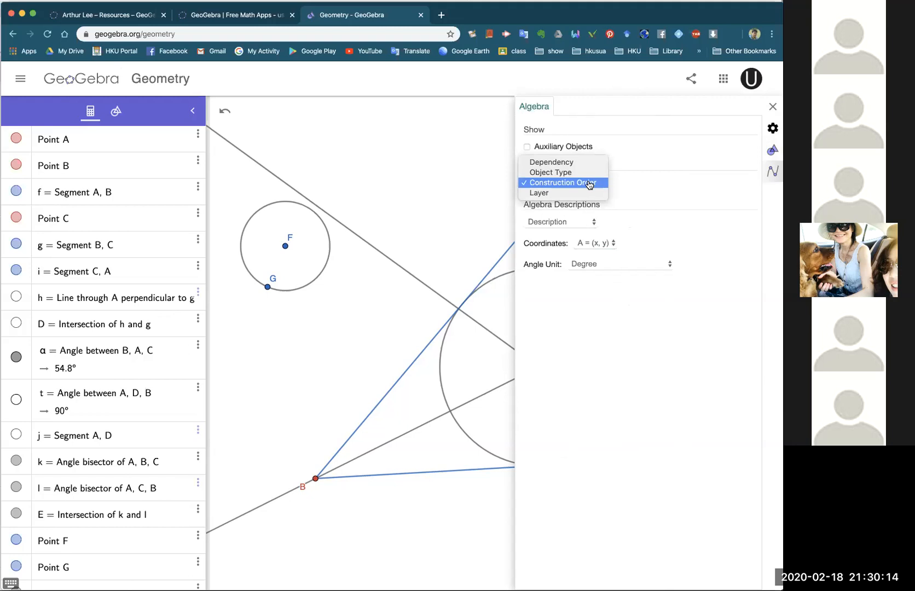
click(572, 176)
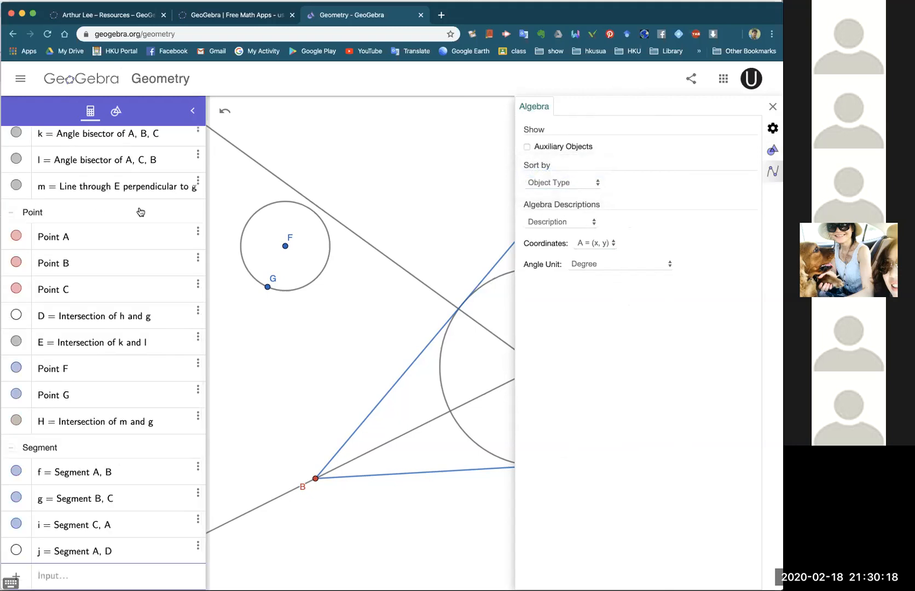
scroll(141, 211, up, 5)
scroll(136, 213, down, 5)
scroll(92, 221, up, 5)
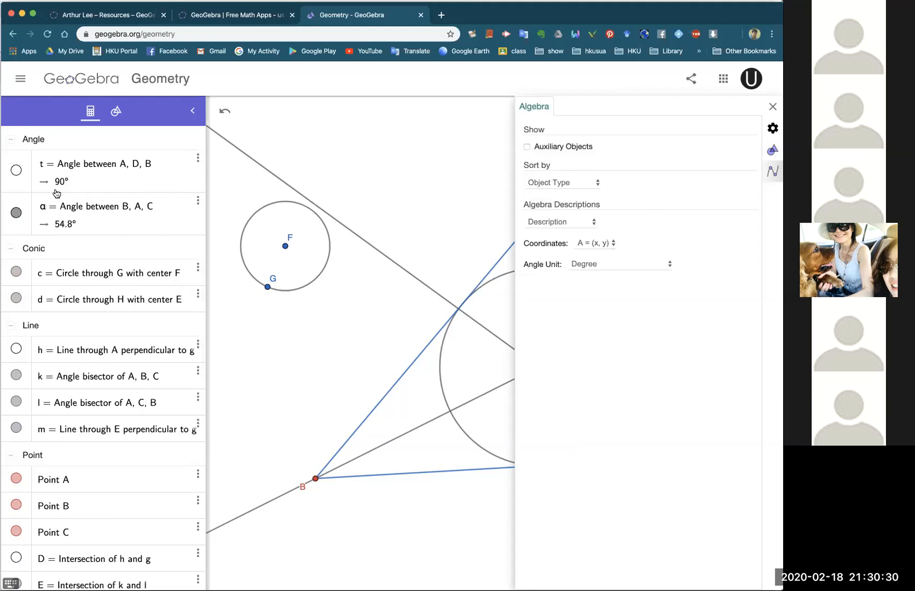
Try the Definition and Value algebra descriptions and return to Description.
click(592, 222)
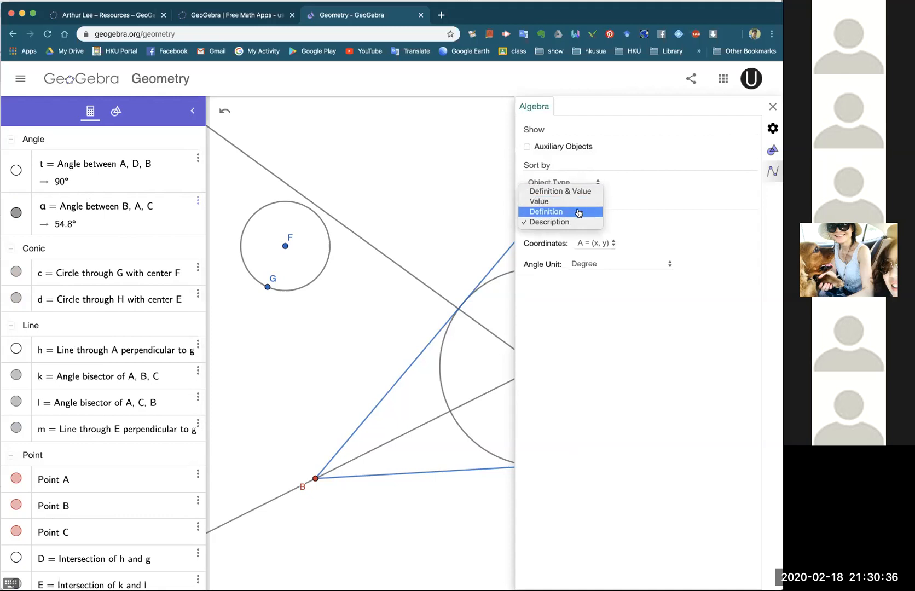
click(578, 213)
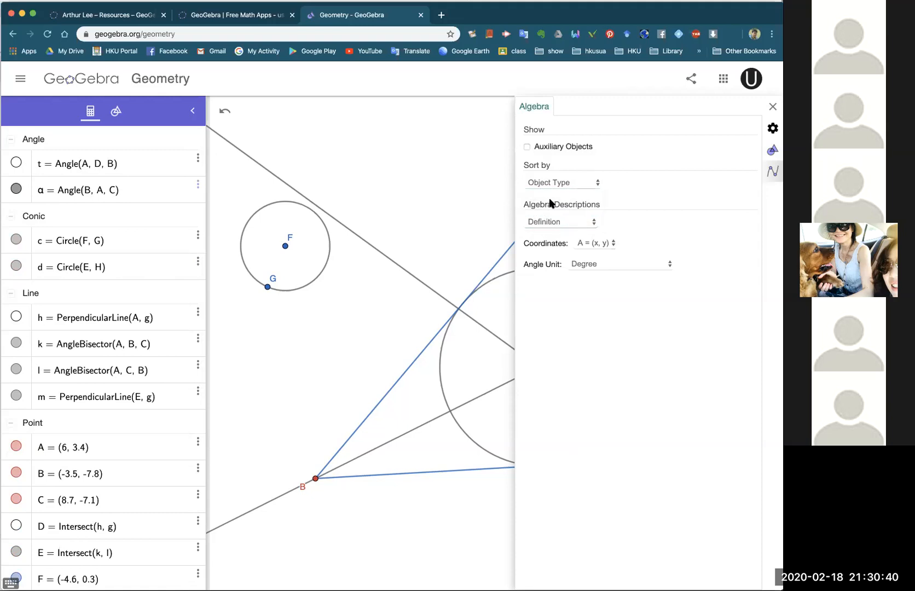
click(572, 222)
click(563, 216)
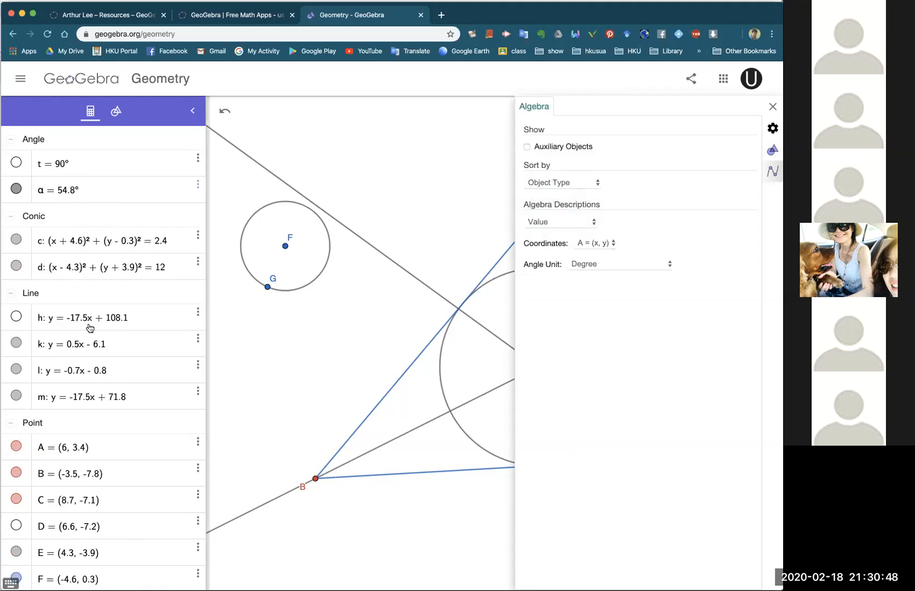
click(591, 223)
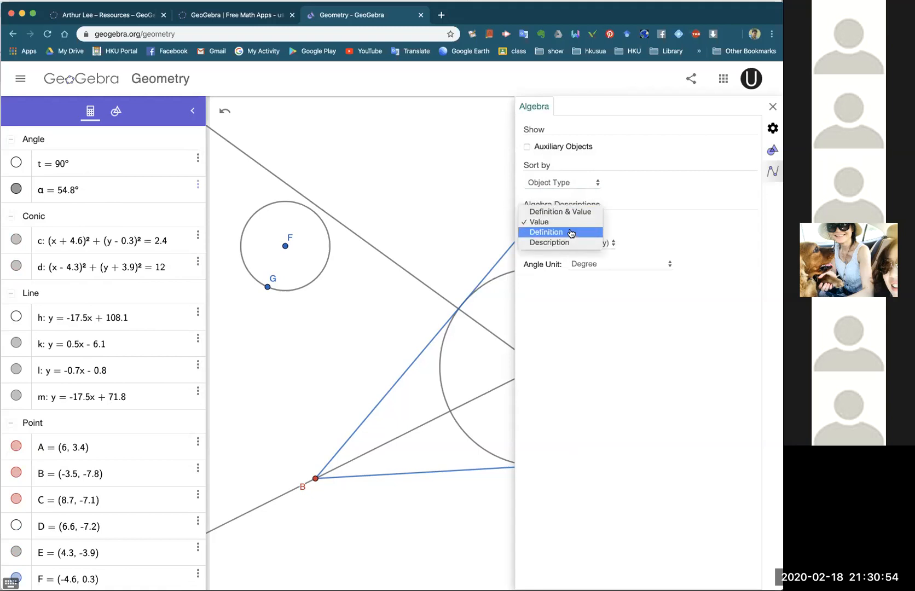
click(571, 232)
click(573, 222)
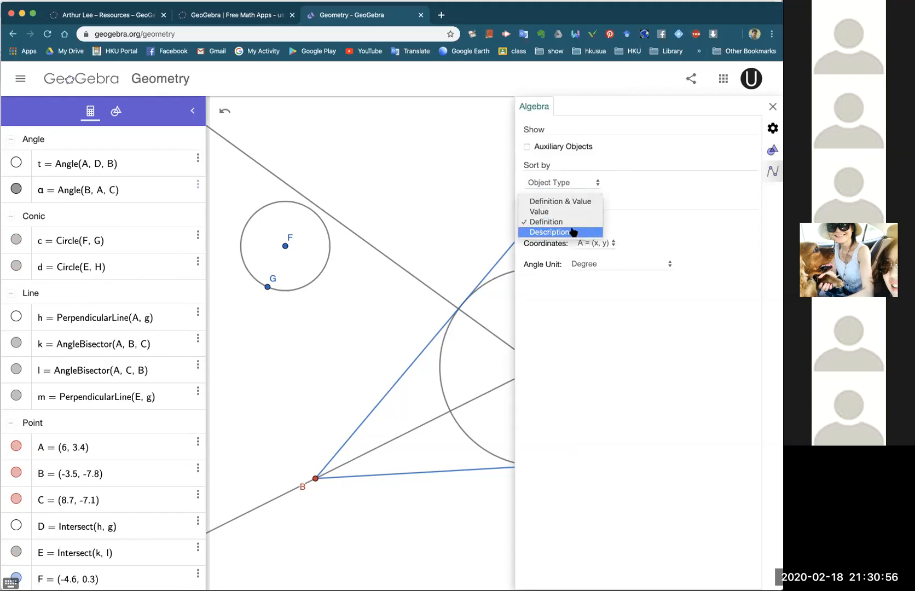
click(573, 232)
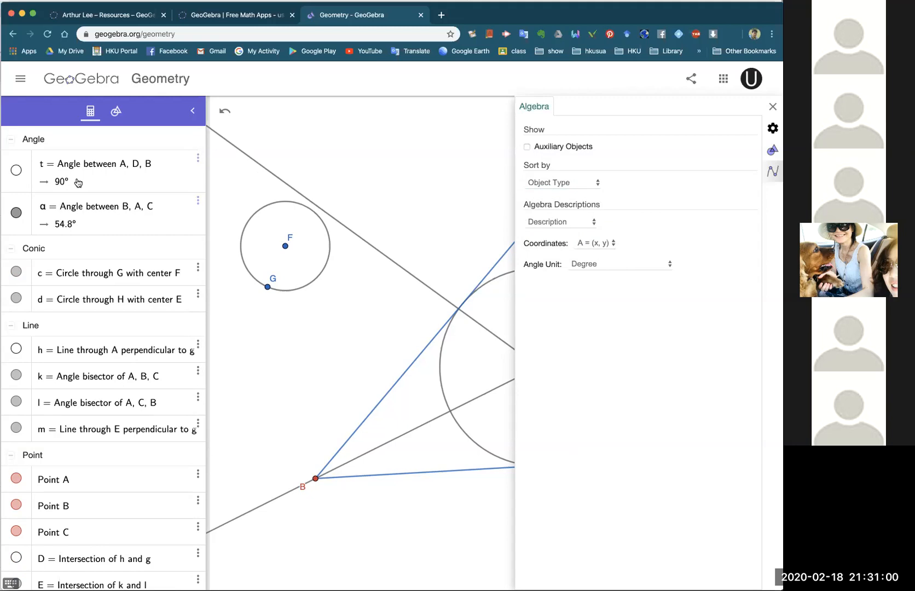
Set the algebra descriptions to Definition and close the settings.
click(575, 222)
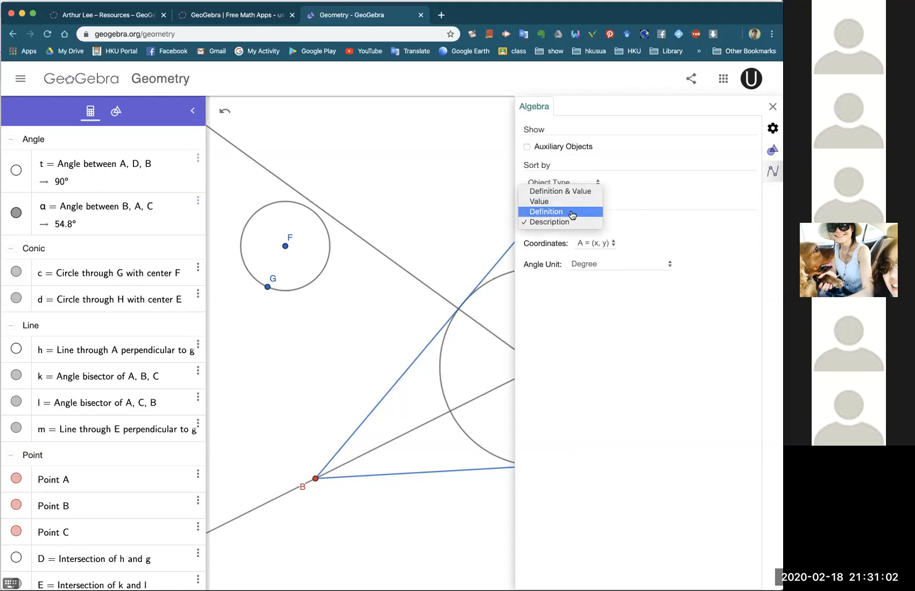
click(571, 213)
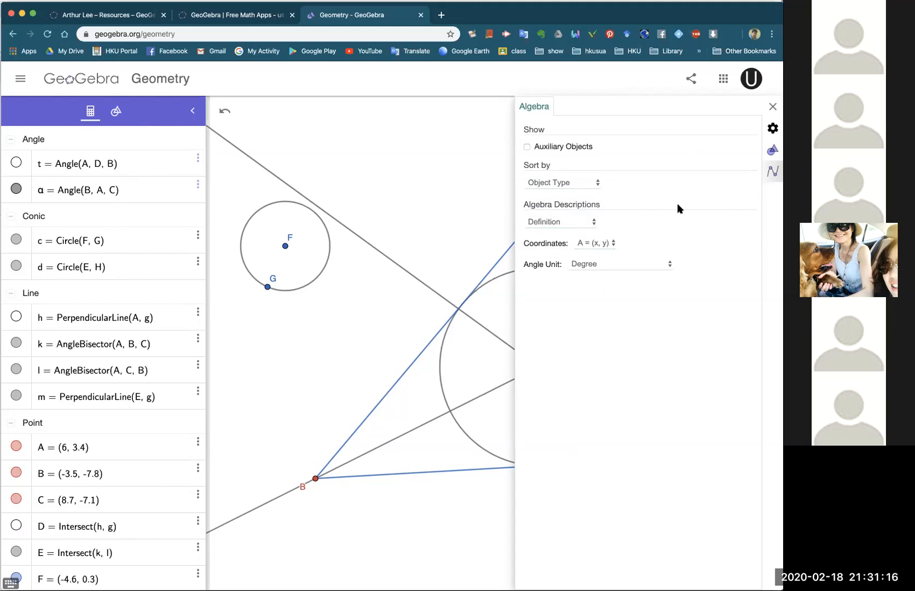
click(773, 106)
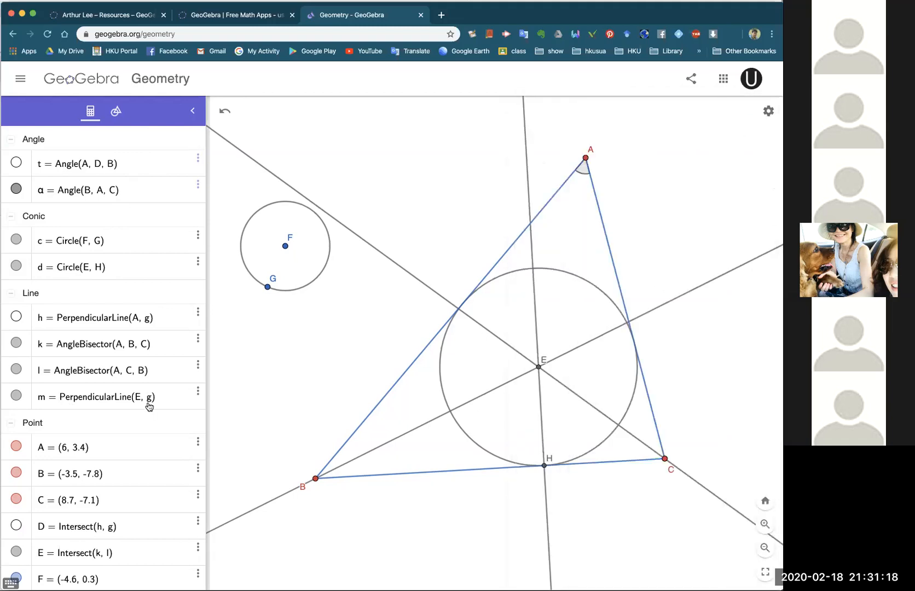
Collapse the Angle, Conic, Line, Point and Segment groups in the object list.
scroll(145, 406, down, 5)
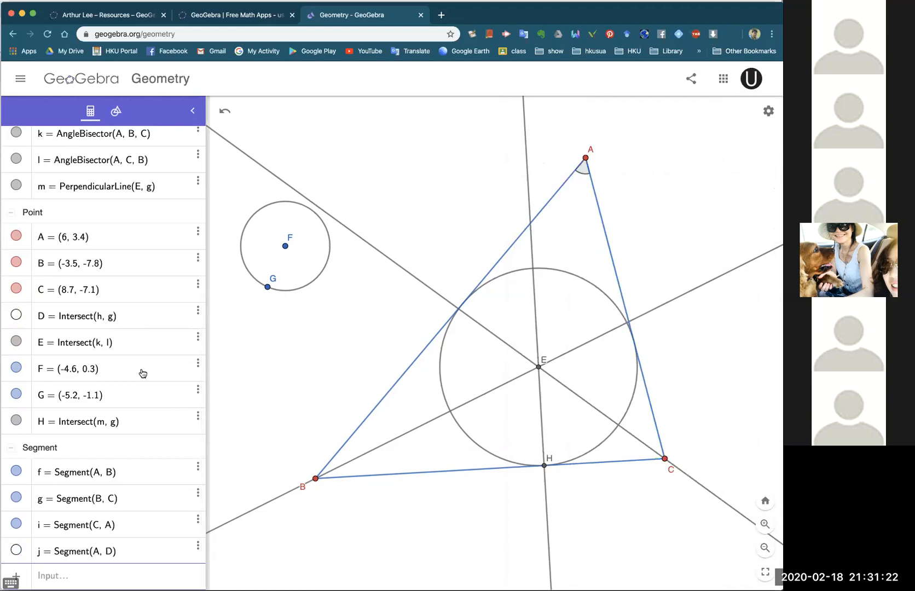
scroll(142, 373, up, 5)
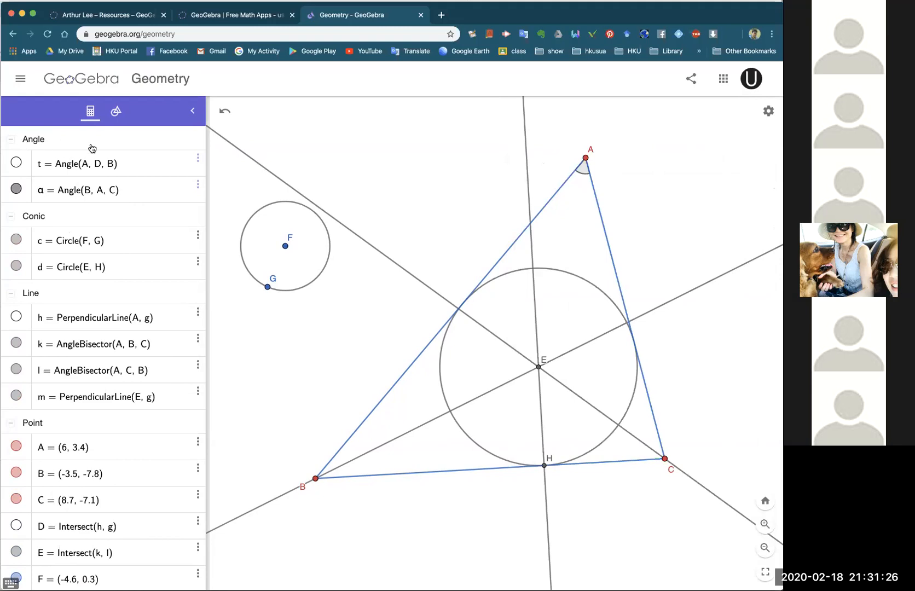
click(10, 142)
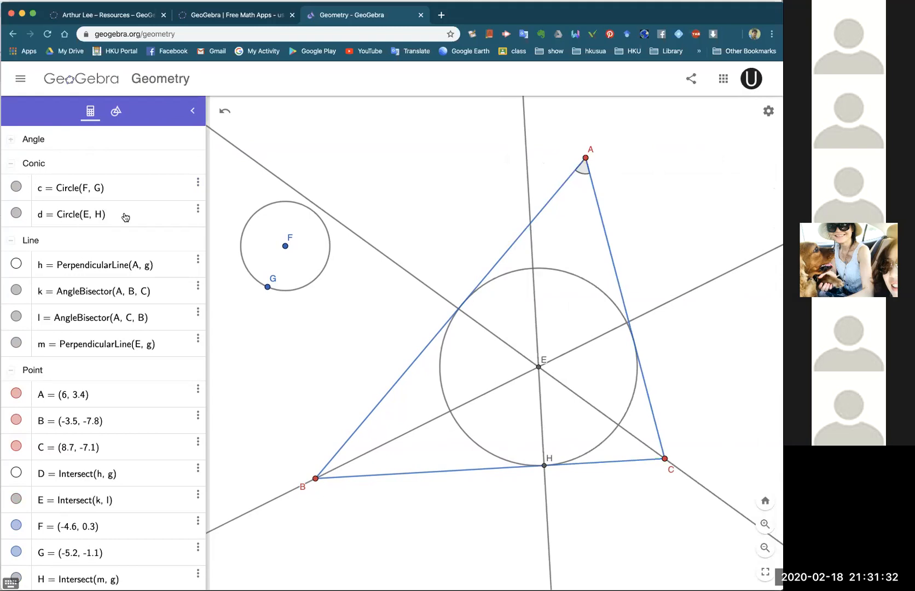
click(13, 165)
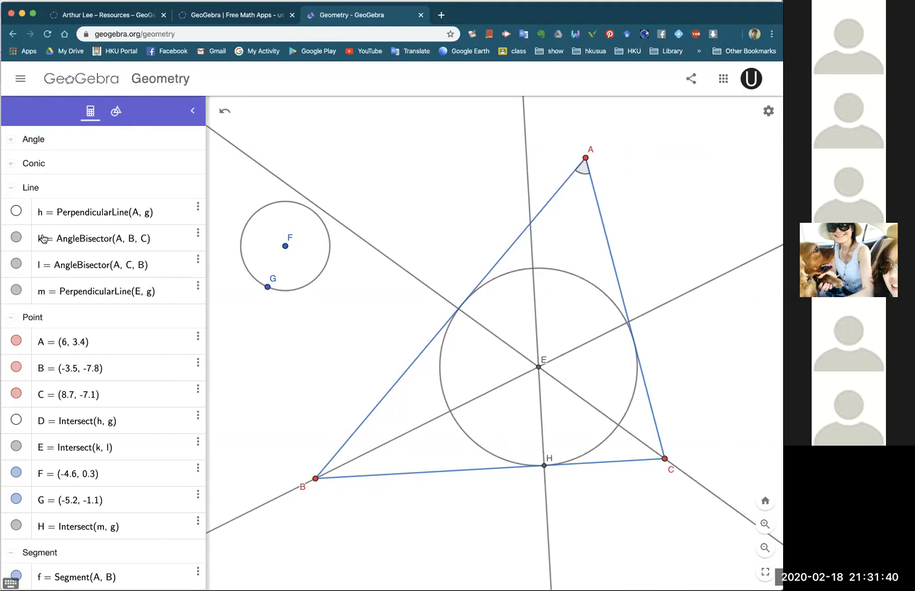
click(10, 191)
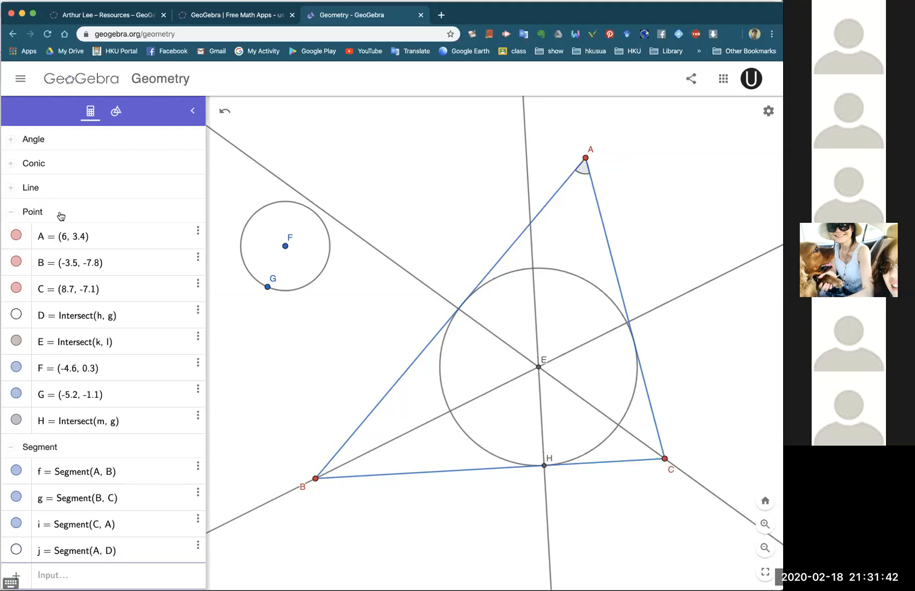
click(11, 213)
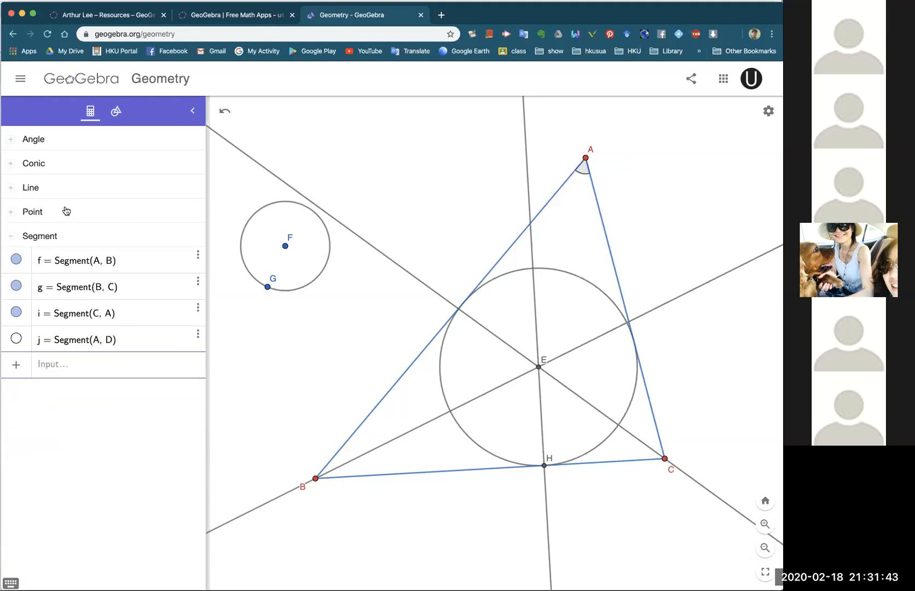
click(10, 239)
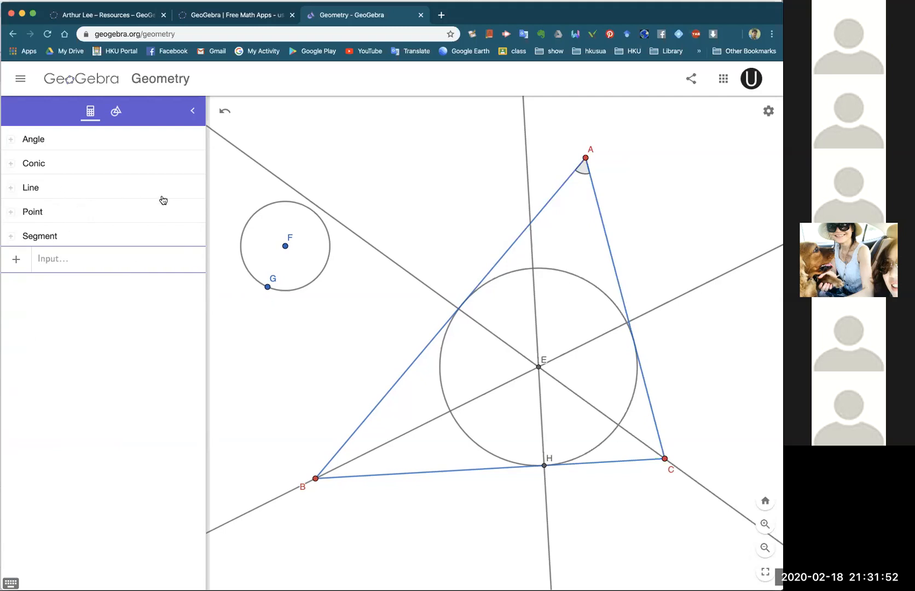
Delete points G and F together with the circle they define outside the triangle.
click(267, 288)
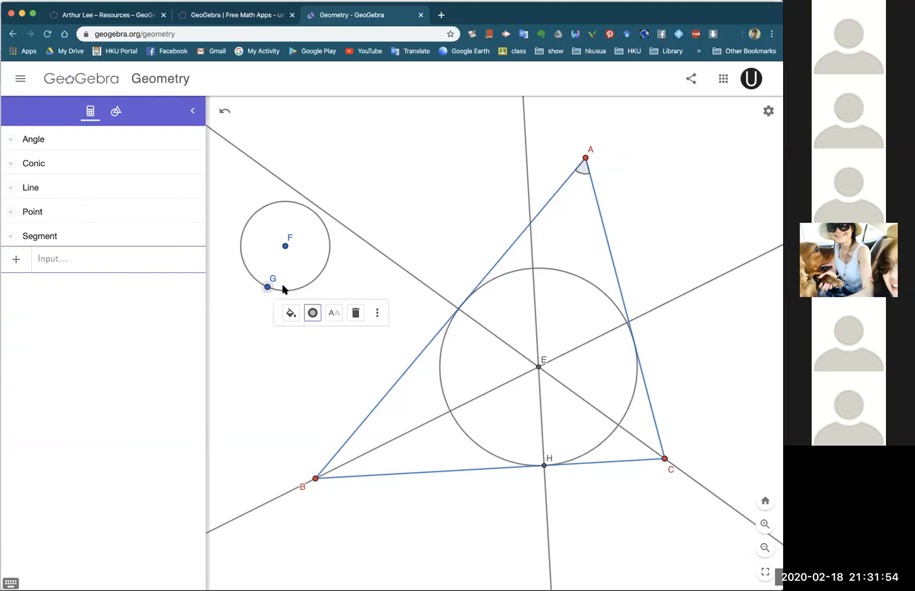
key(Delete)
click(285, 247)
key(Delete)
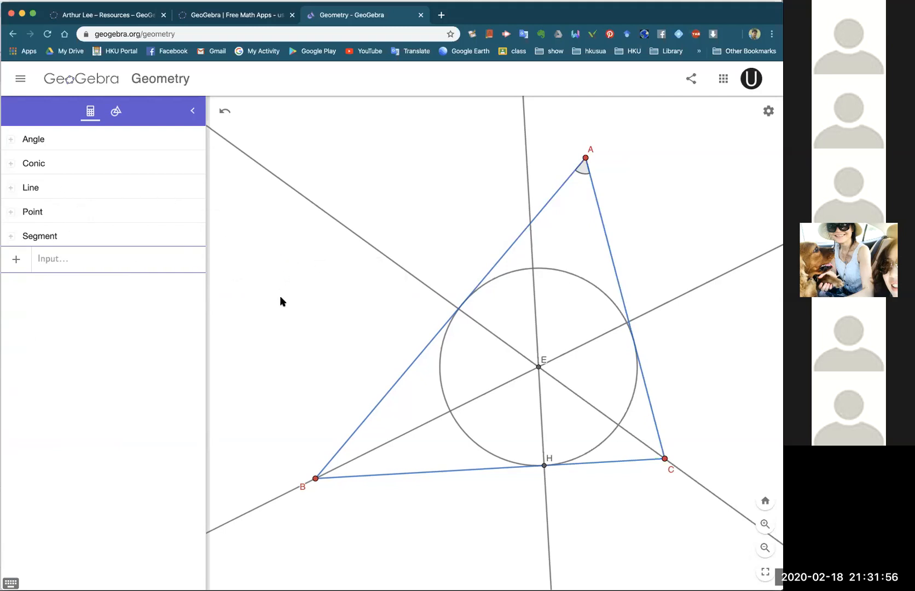
Hide line m, the perpendicular to BC through E, and collapse the Line group again.
click(537, 338)
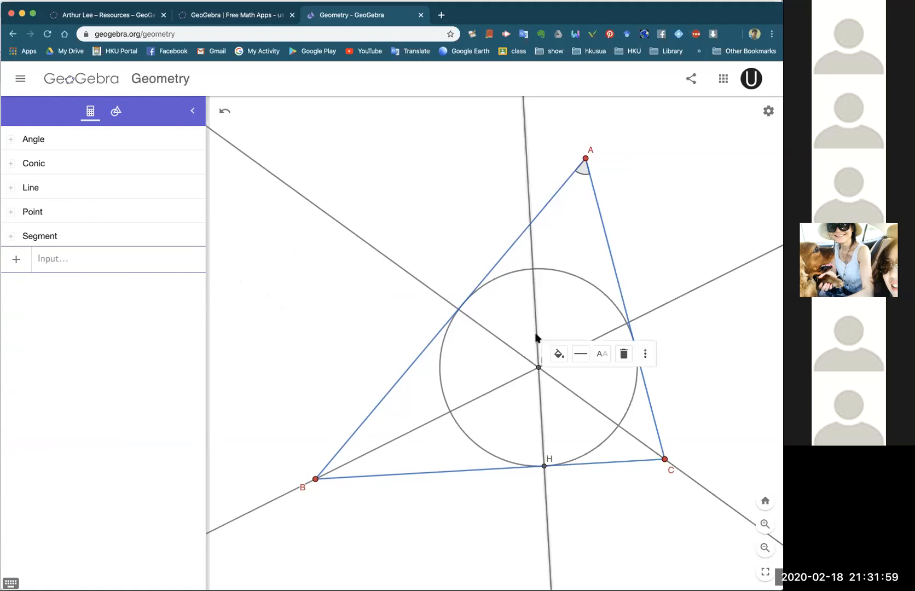
click(11, 189)
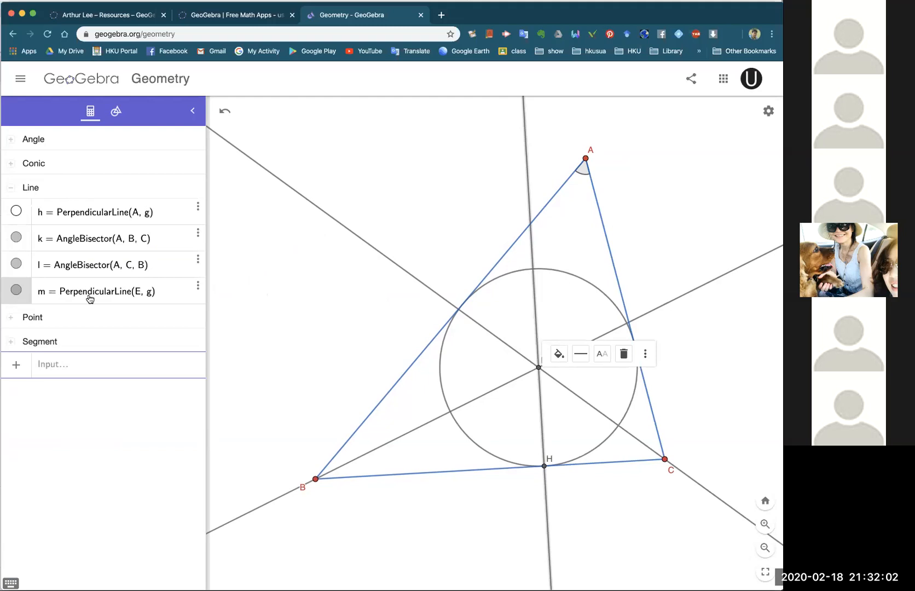
click(16, 290)
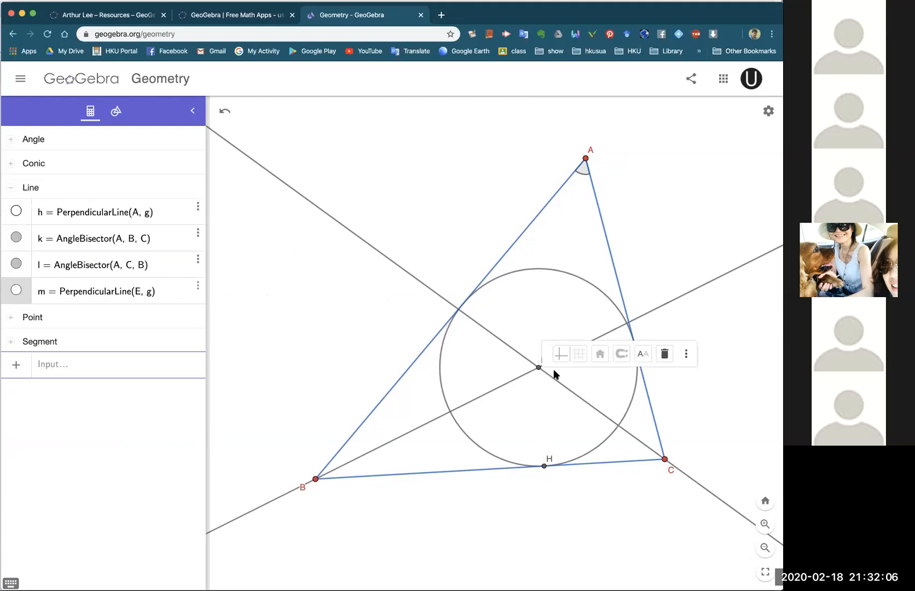
click(11, 188)
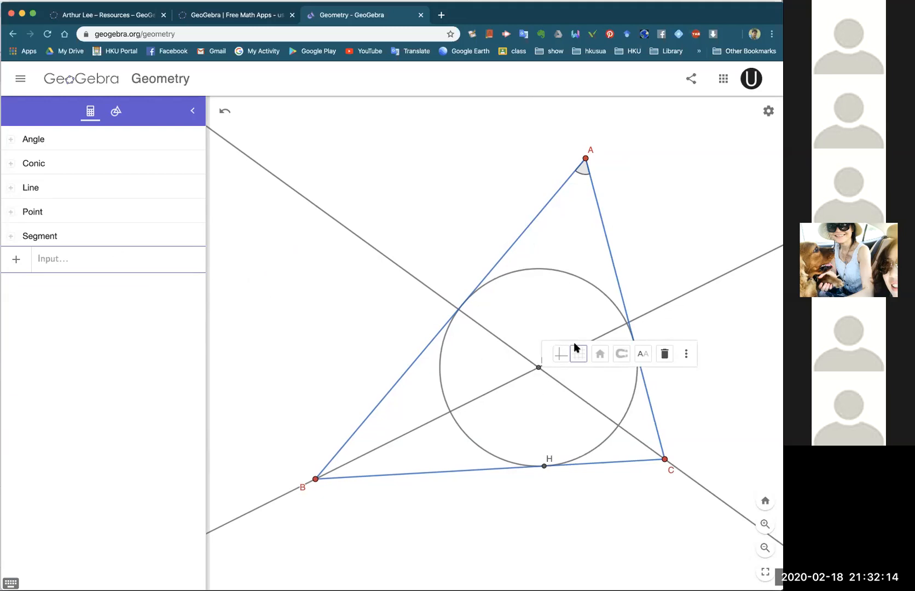
Draw a segment from the circle's centre E to point H on side BC.
click(116, 112)
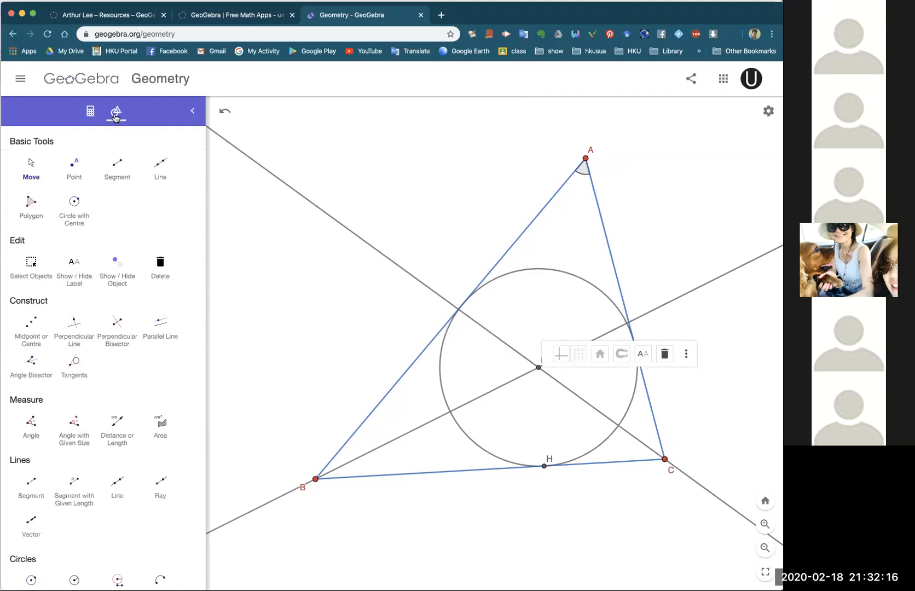
click(119, 165)
click(539, 367)
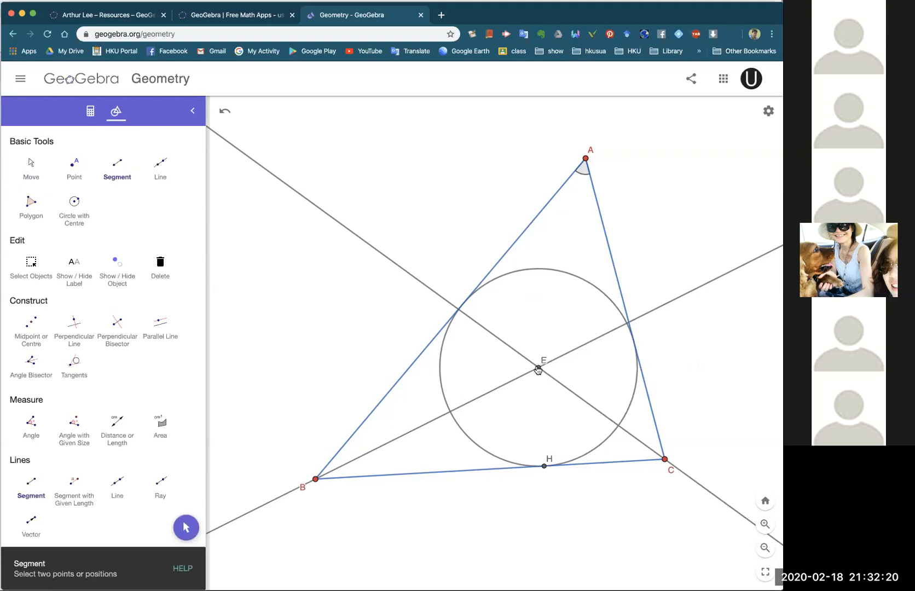
click(544, 465)
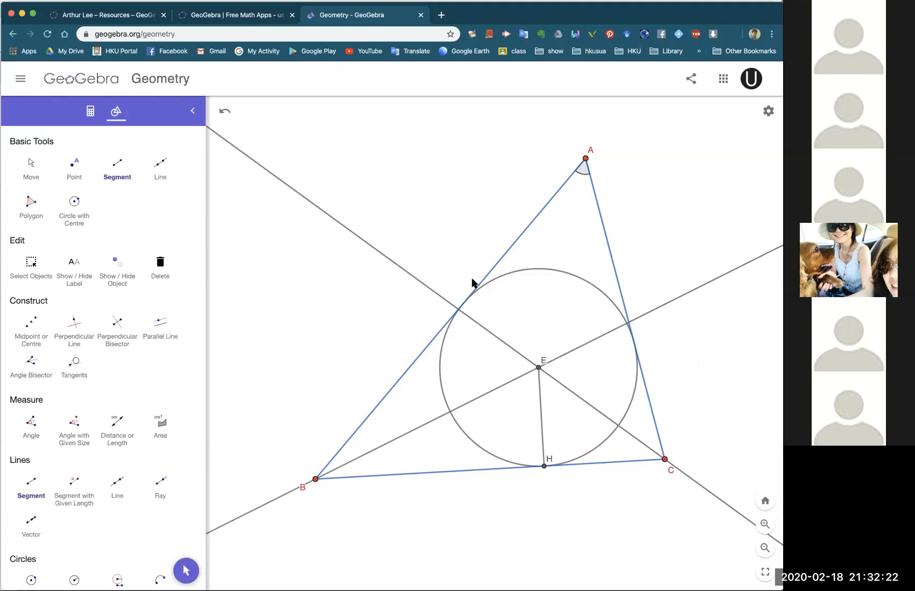
click(30, 165)
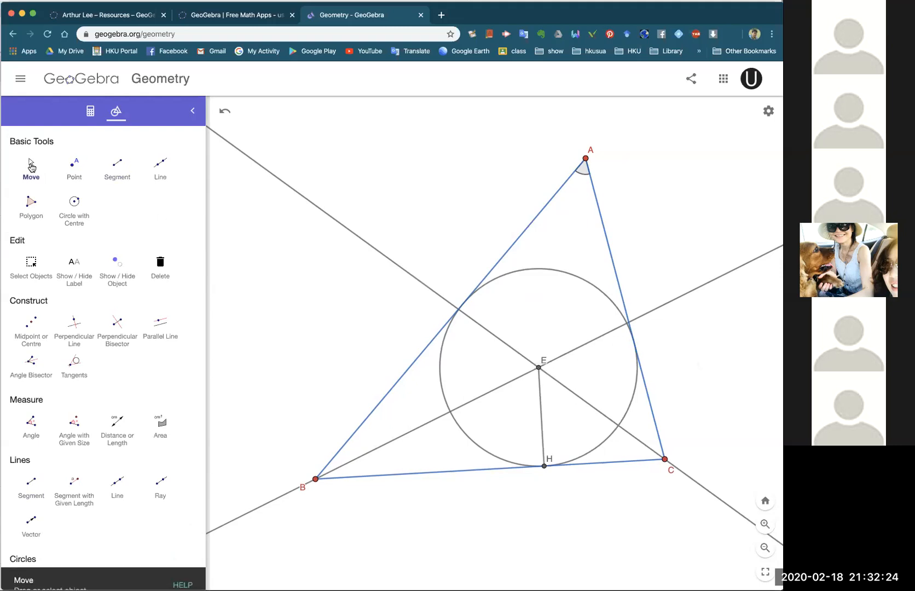
Change the line style of segment EH to dashed.
click(542, 435)
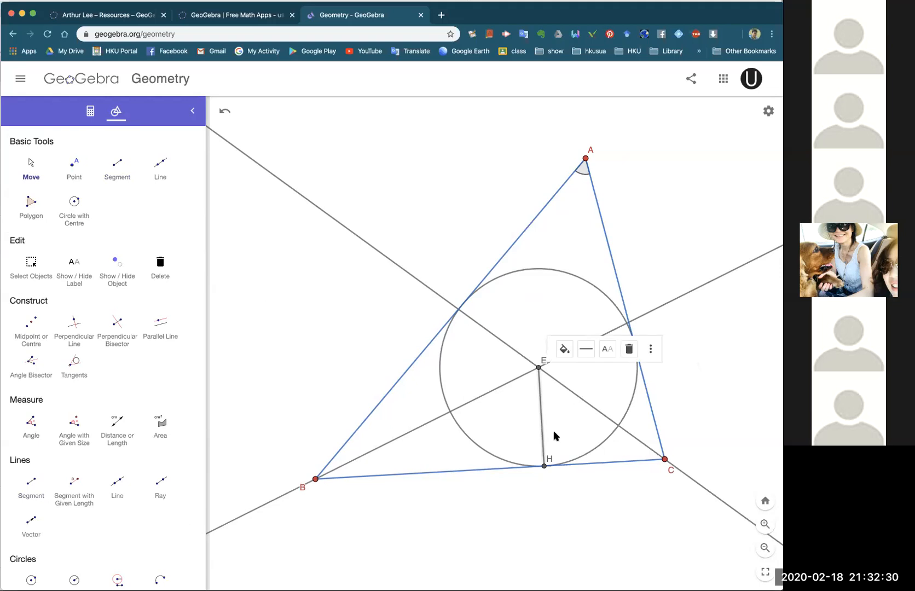
click(91, 113)
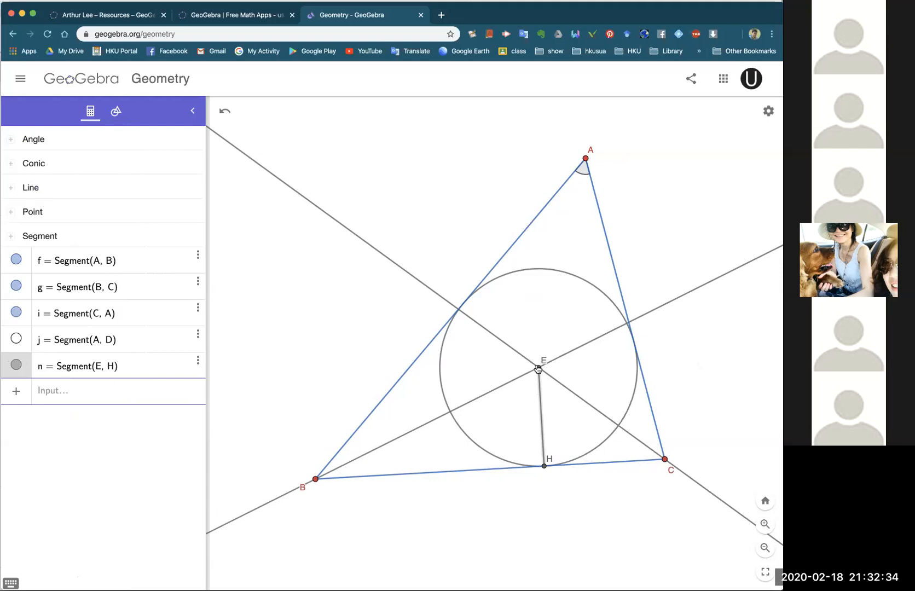
click(16, 364)
click(17, 365)
click(198, 362)
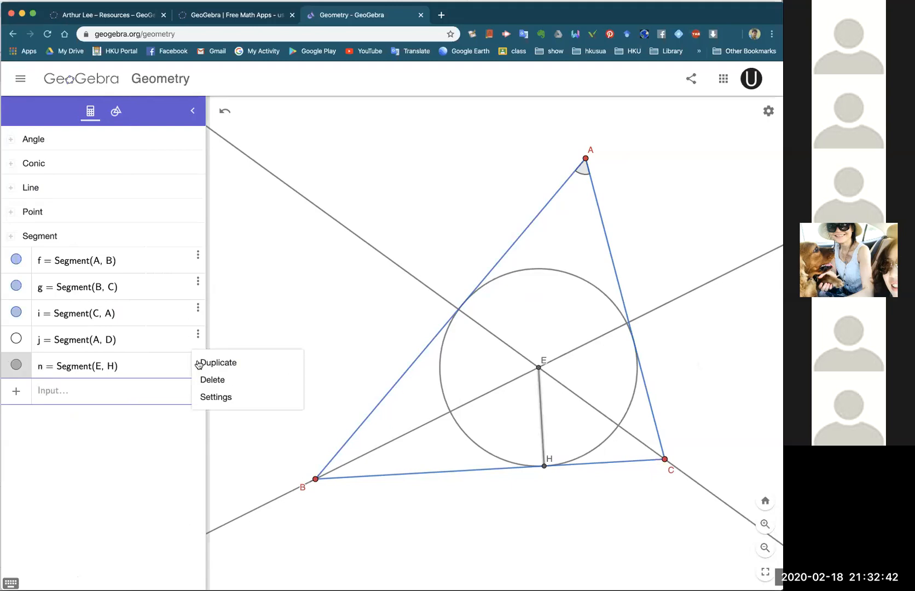
click(225, 401)
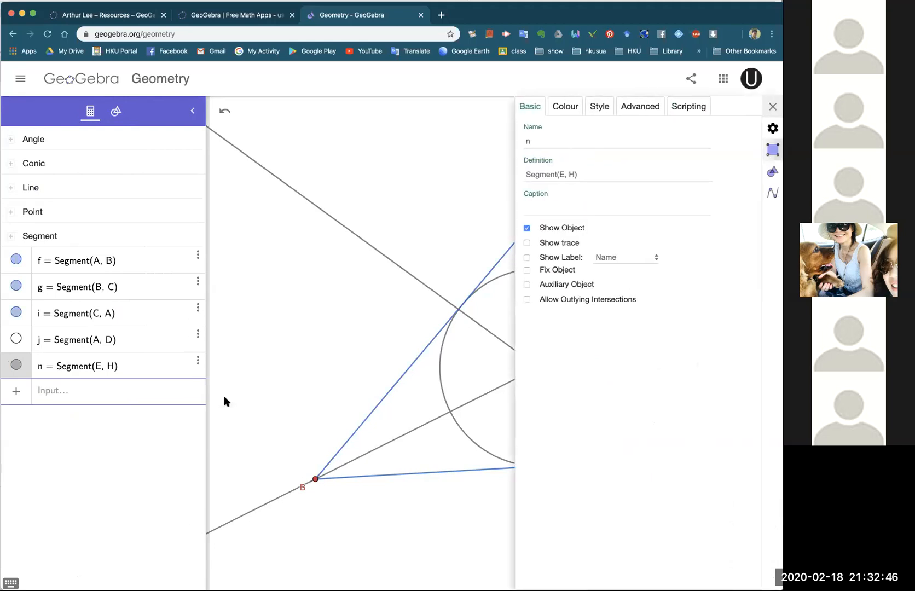
click(602, 106)
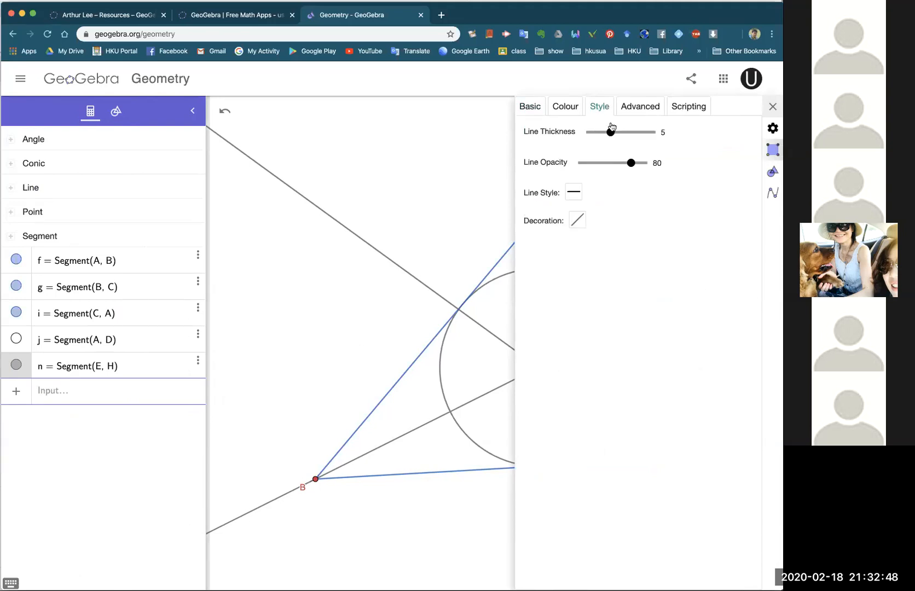
click(574, 194)
click(596, 211)
Colour segment EH red (255, 0, 0) and close its settings.
click(566, 106)
click(543, 137)
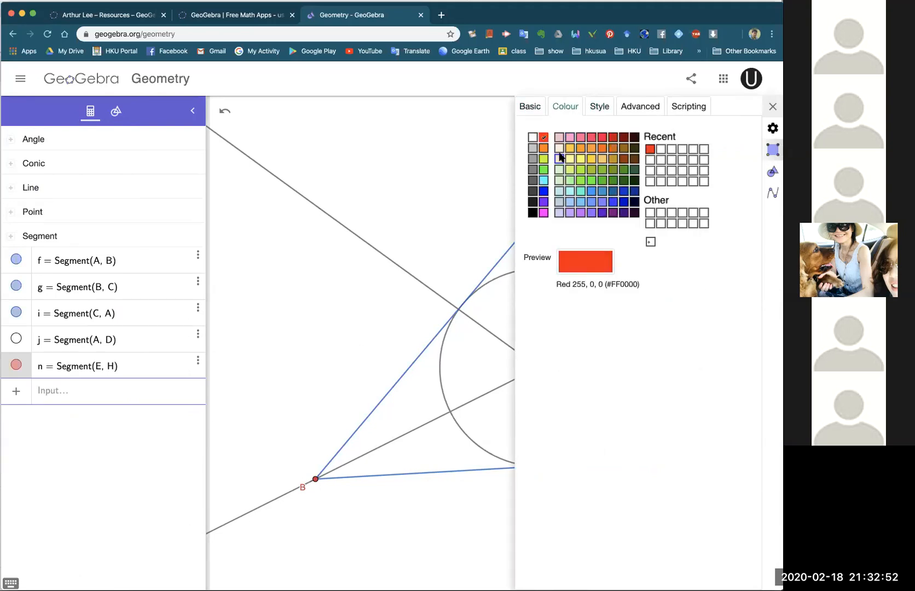
click(772, 107)
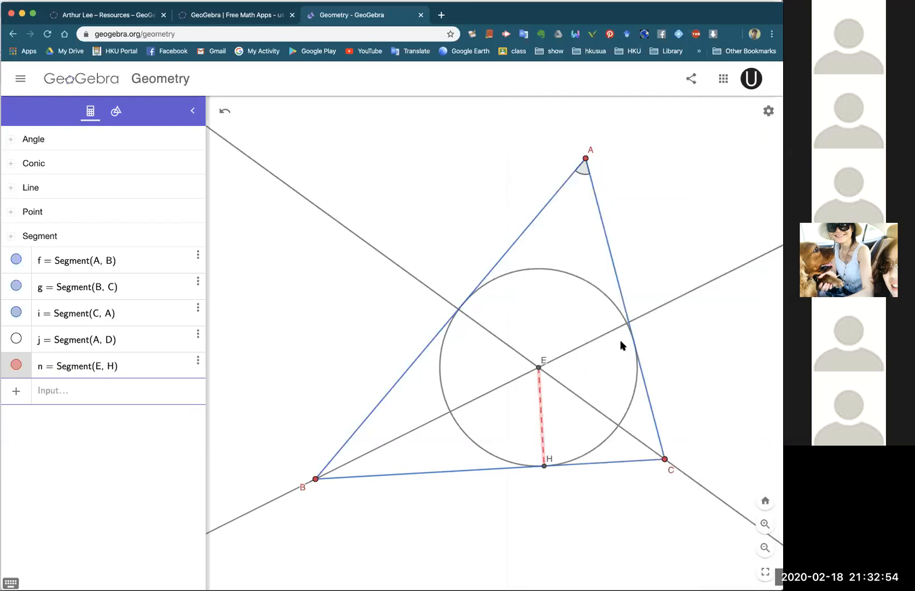
Deselect segment EH and move vertex A to sit roughly above the middle of side BC.
click(621, 339)
drag(534, 162, 512, 163)
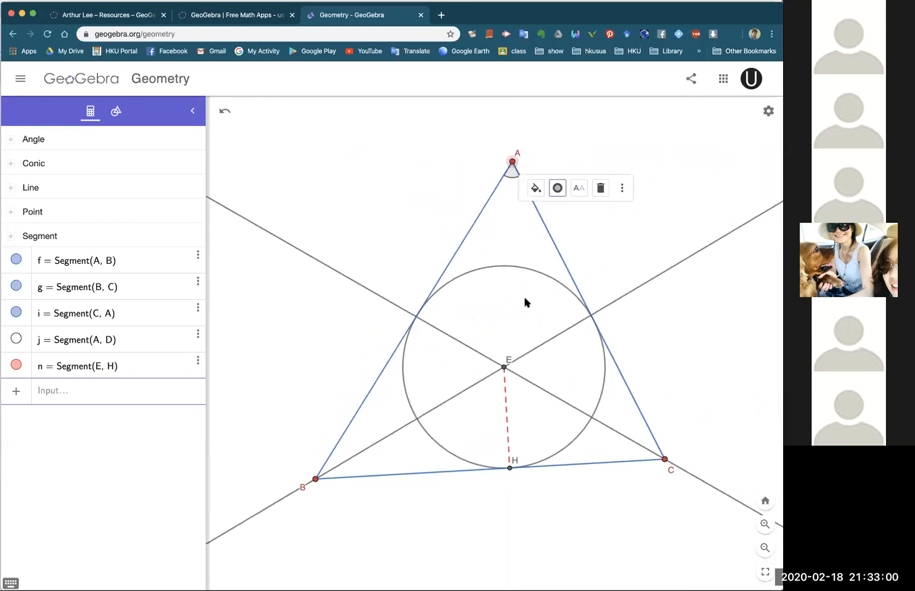
Show a label on segment EH that displays Name & Value.
click(507, 418)
click(616, 348)
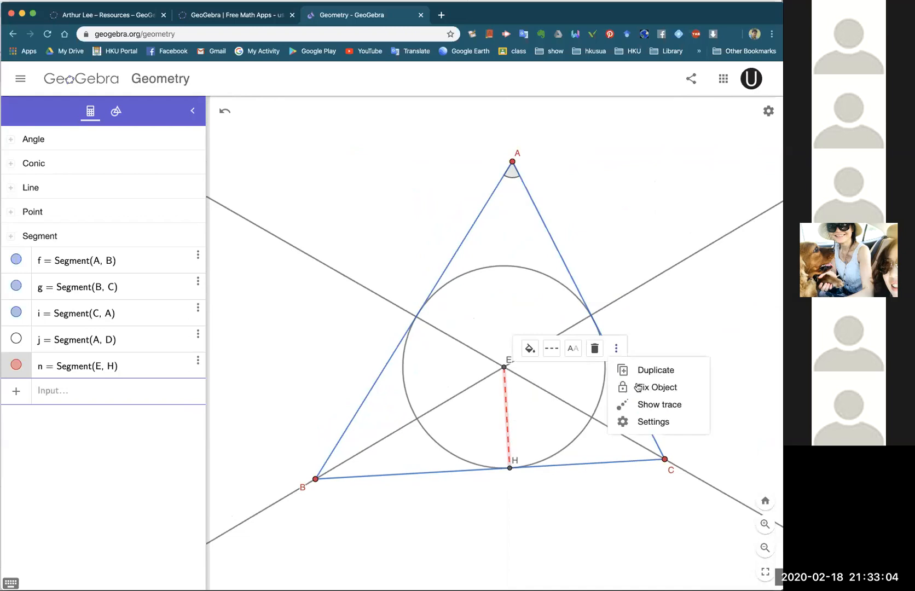
click(661, 422)
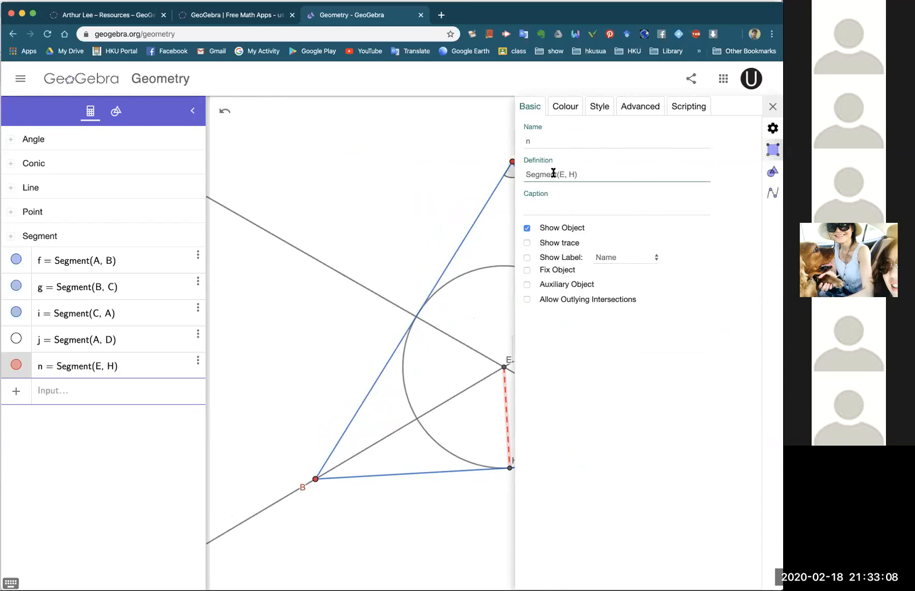
click(529, 141)
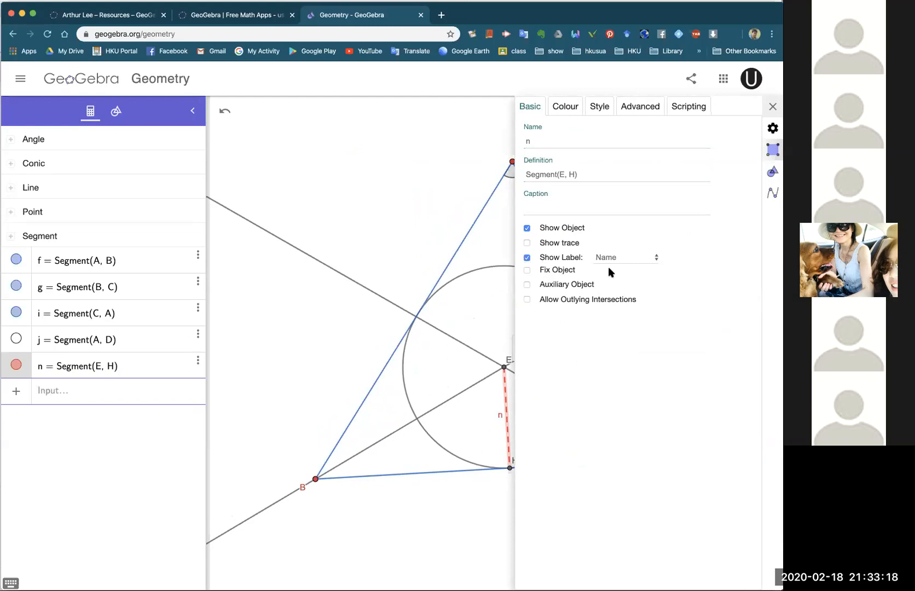
click(628, 258)
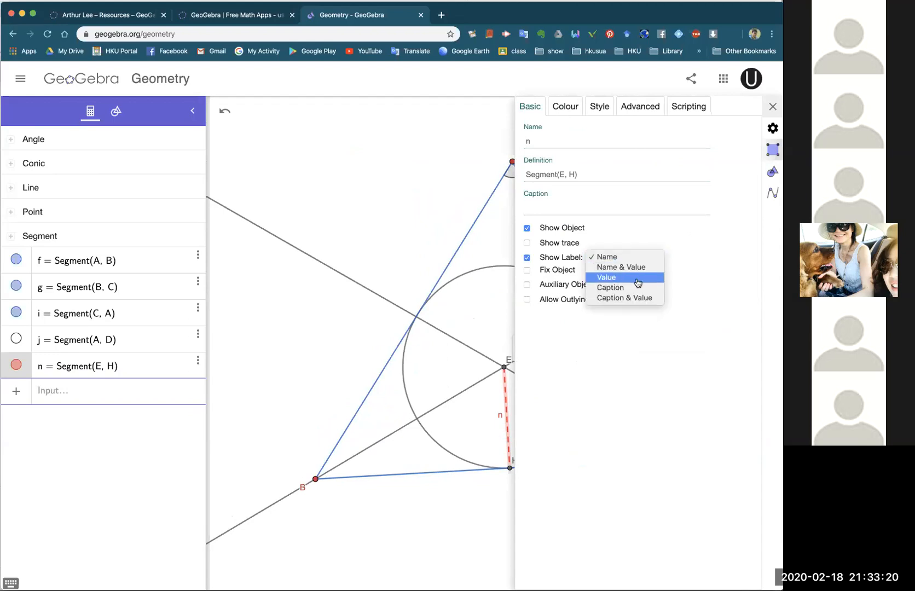
click(635, 267)
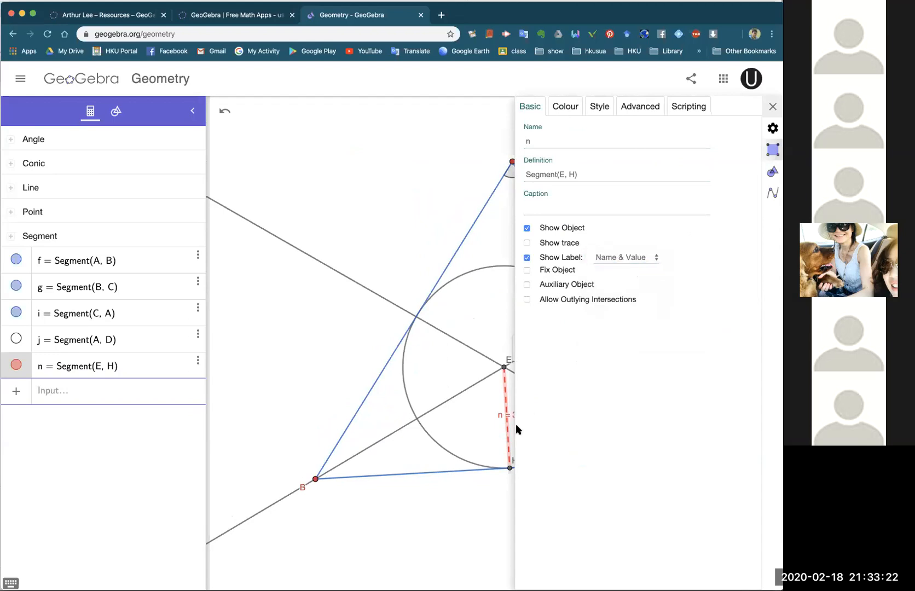
Move vertices A and B away from C, then bring A slightly down and inwards, keeping the label on EH readable.
drag(512, 162, 280, 161)
drag(317, 482, 238, 495)
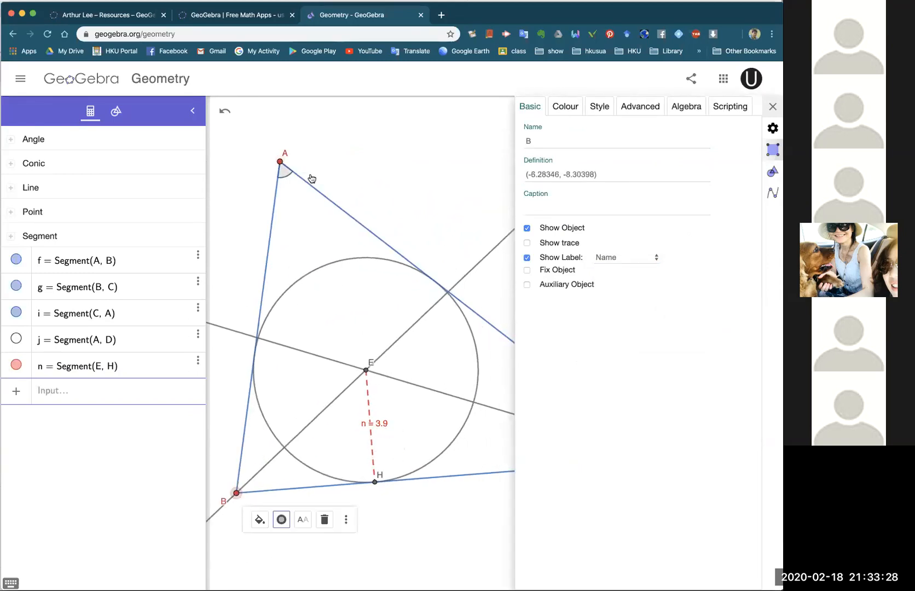
drag(279, 161, 321, 207)
click(625, 262)
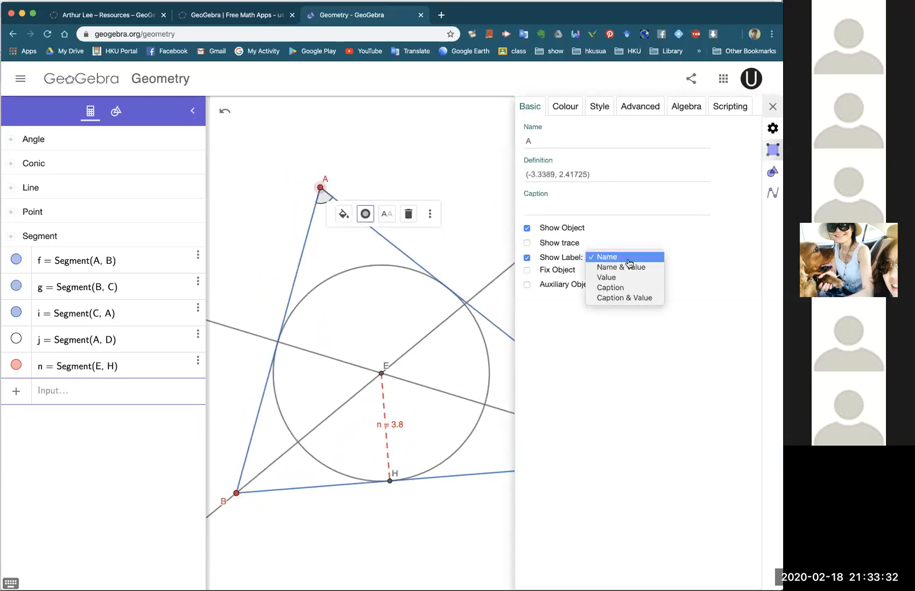
click(446, 250)
click(469, 249)
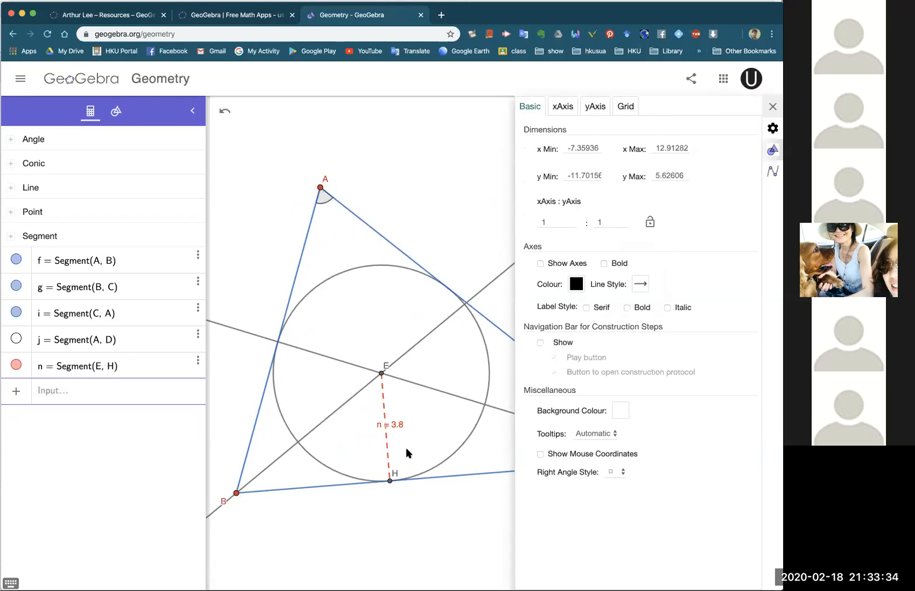
Set the label of segment EH to show only its Value, and close the settings.
click(389, 461)
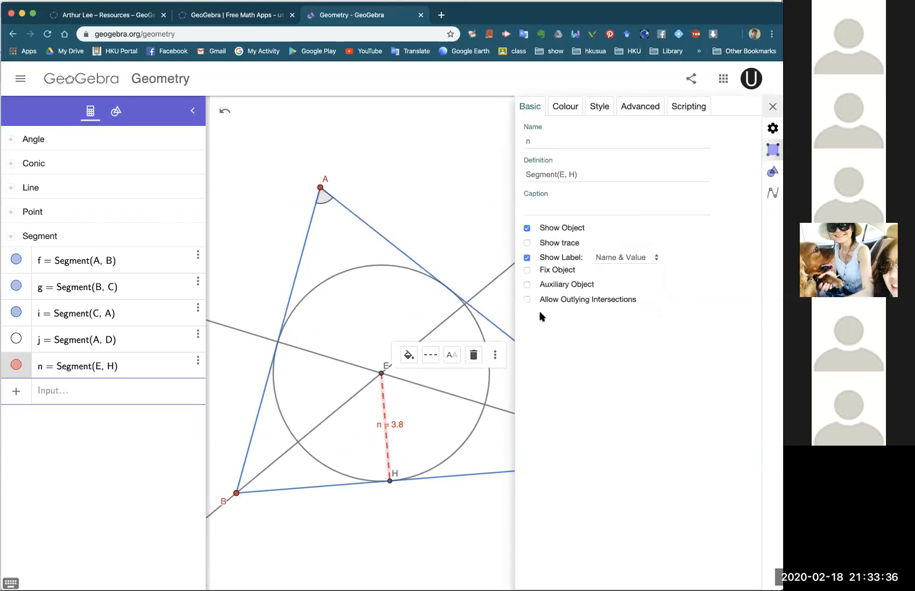
click(640, 259)
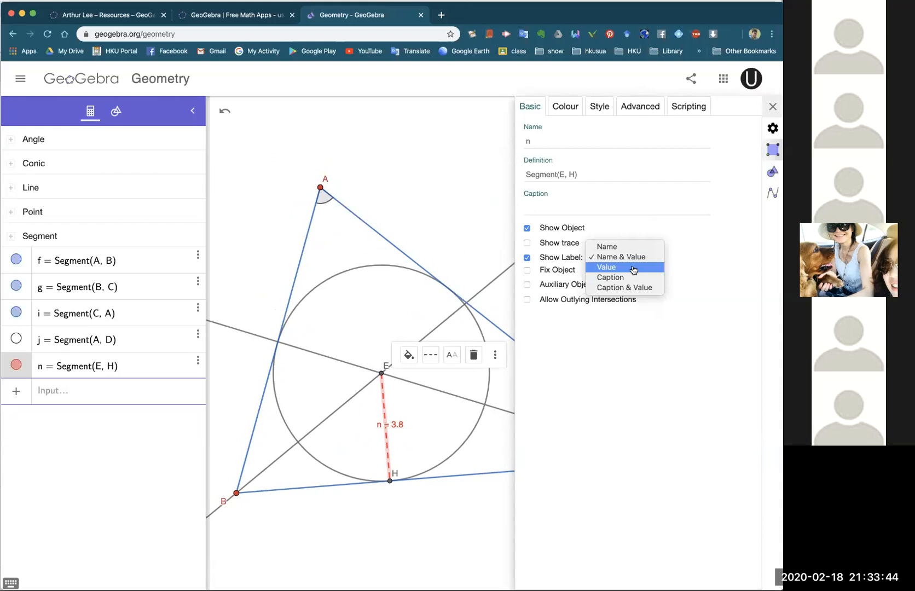
click(633, 268)
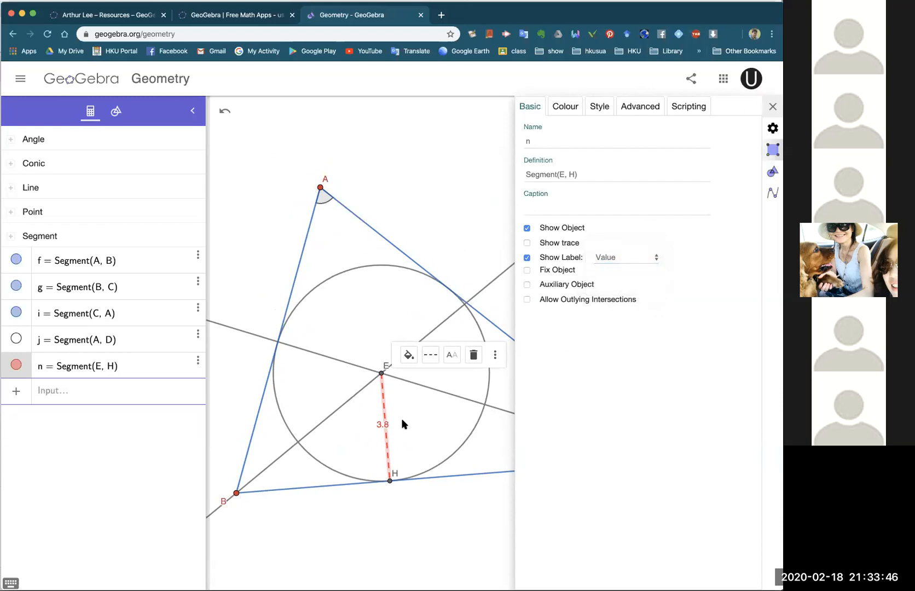
click(773, 106)
click(614, 341)
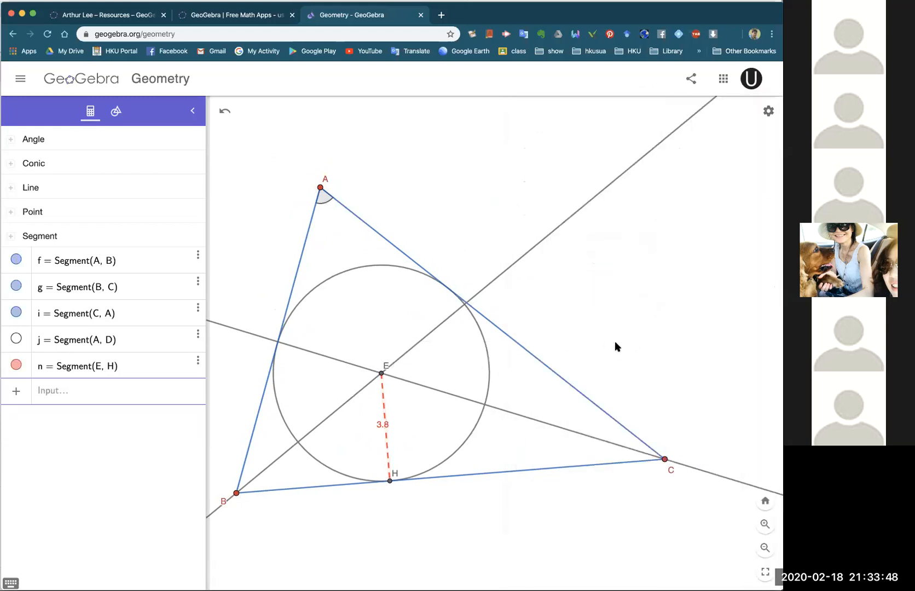
Move vertex A back and forth across the triangle's top and place the length label just beside segment EH.
drag(321, 188, 427, 186)
drag(447, 423, 462, 427)
drag(428, 184, 336, 172)
drag(429, 172, 621, 184)
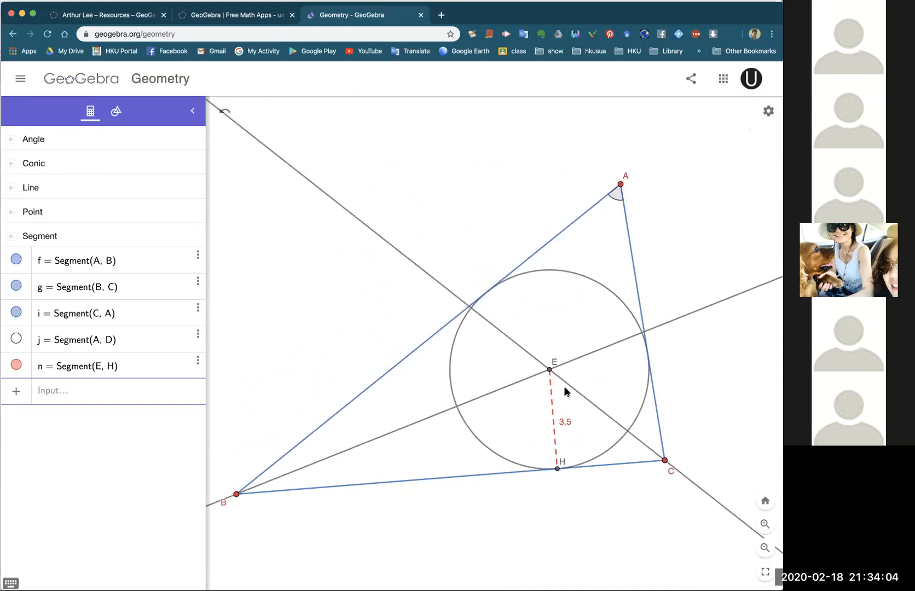
Move vertex A upwards and across towards B's side to vary the triangle and the incircle's radius.
scroll(582, 394, down, 5)
scroll(629, 430, up, 3)
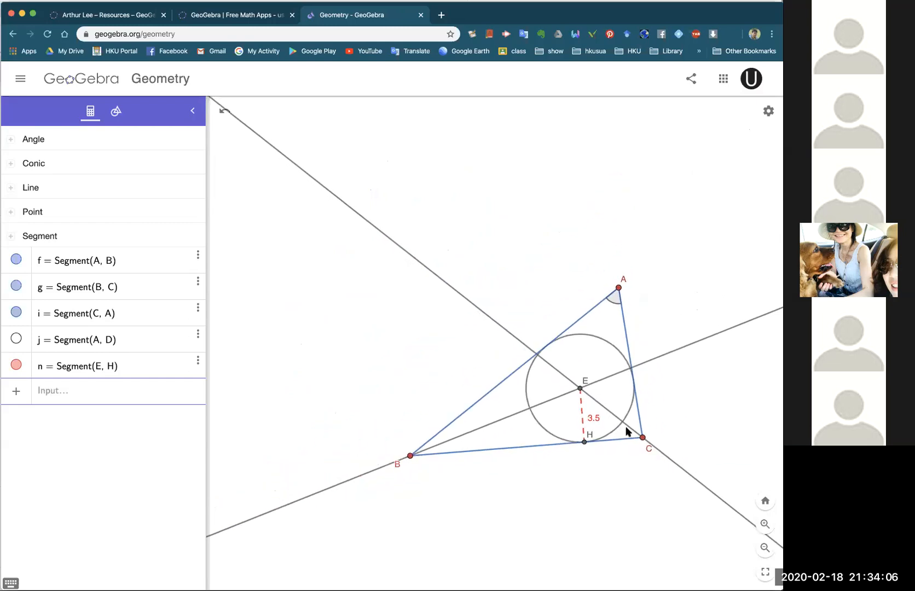
scroll(627, 431, up, 3)
scroll(628, 430, down, 3)
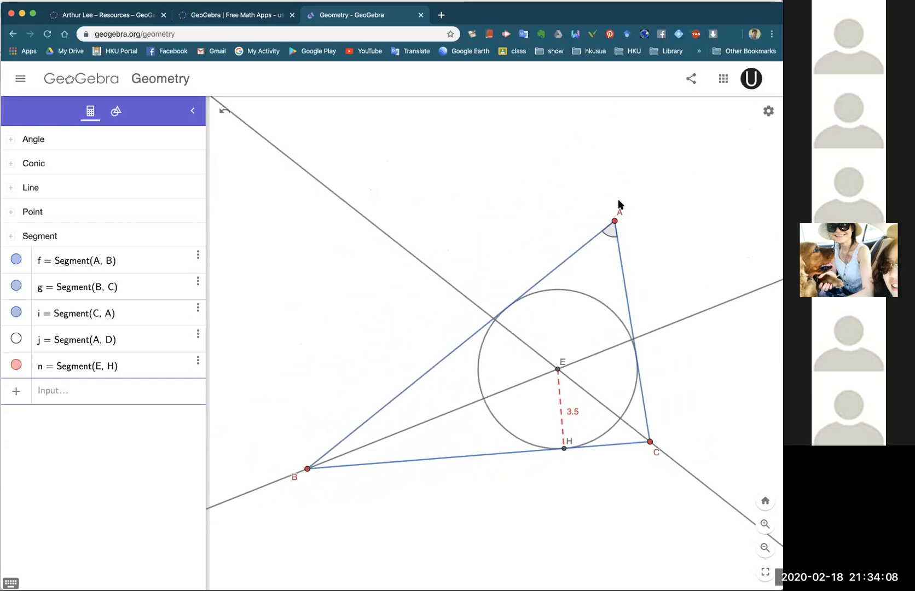
drag(615, 216, 563, 184)
click(614, 170)
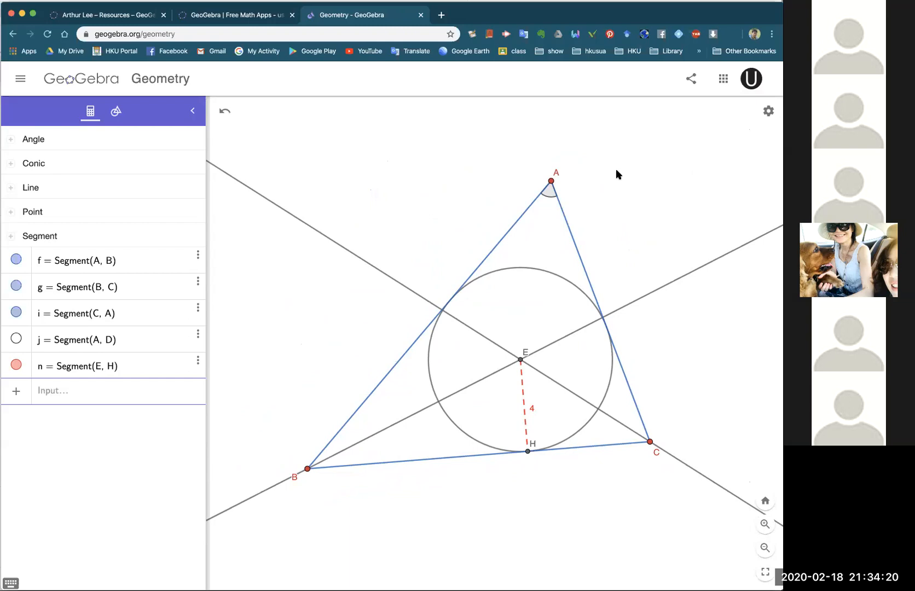
drag(552, 182, 409, 176)
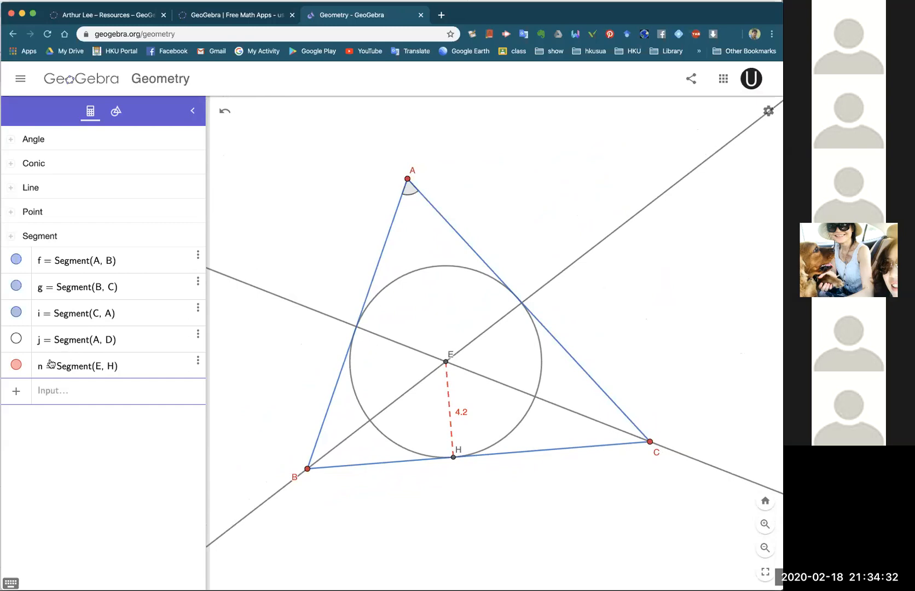
Hide segment EH and point H, and collapse the Segment and Point groups in the object list.
click(17, 364)
click(10, 240)
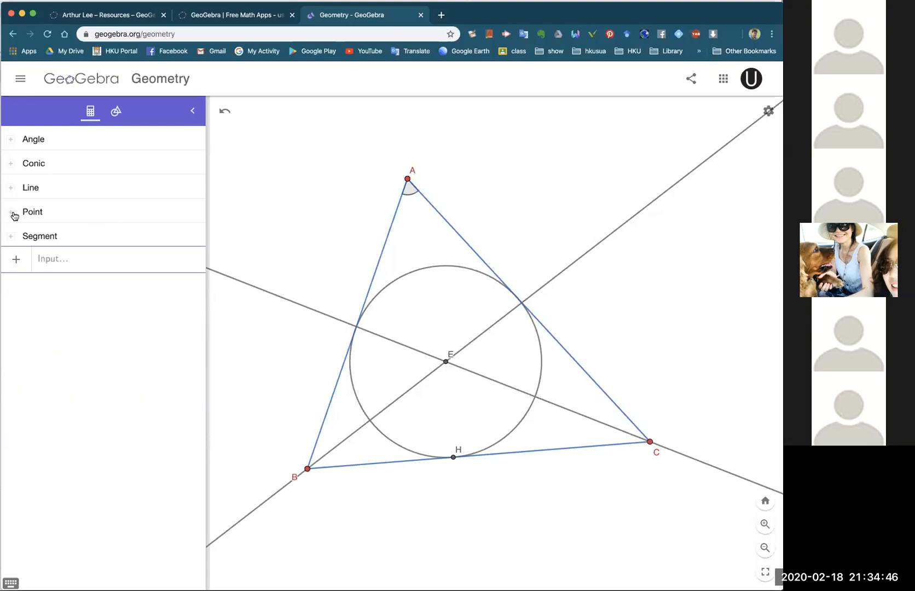
click(12, 212)
click(16, 367)
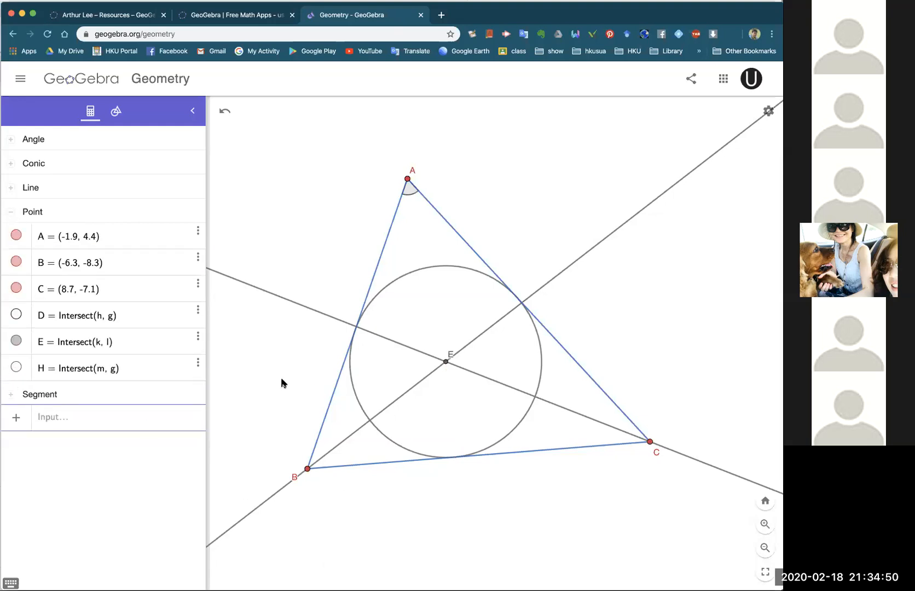
click(11, 214)
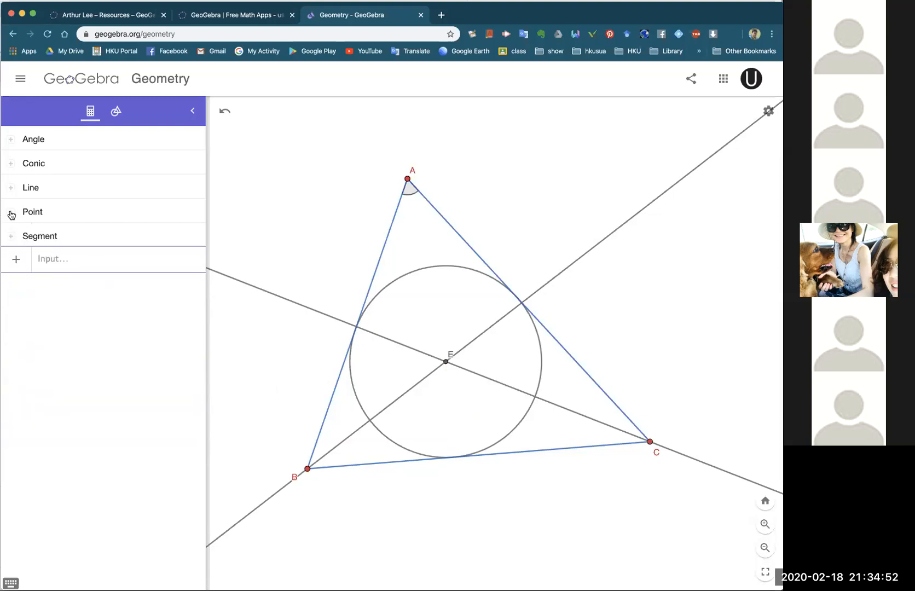
Measure angle BEC at the incircle's centre by selecting points B, E and C.
click(116, 112)
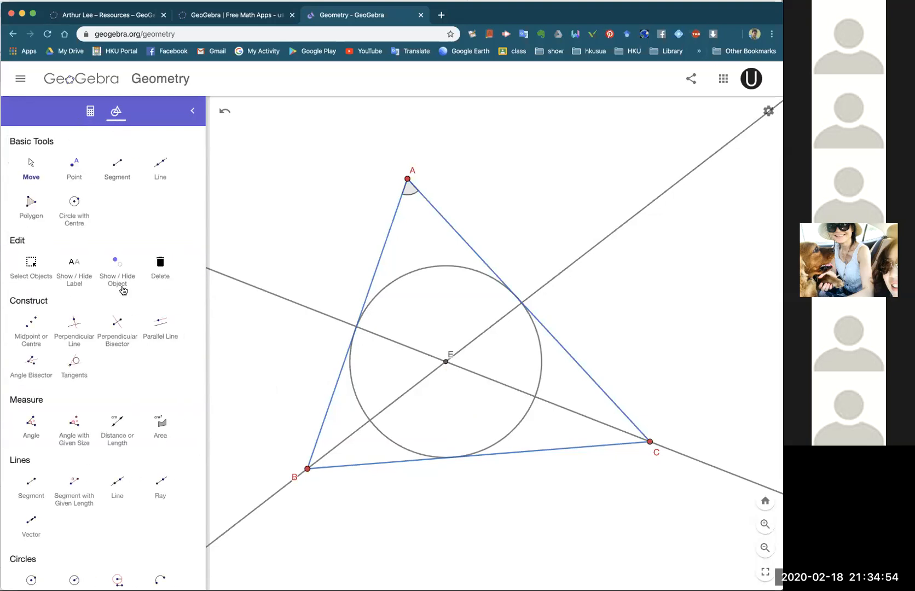
scroll(27, 357, down, 3)
click(31, 327)
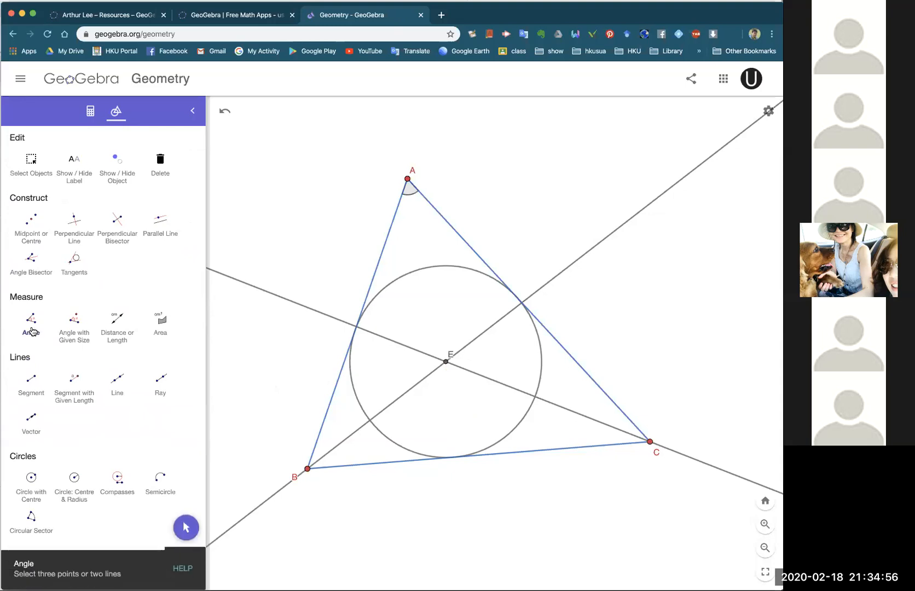
click(307, 468)
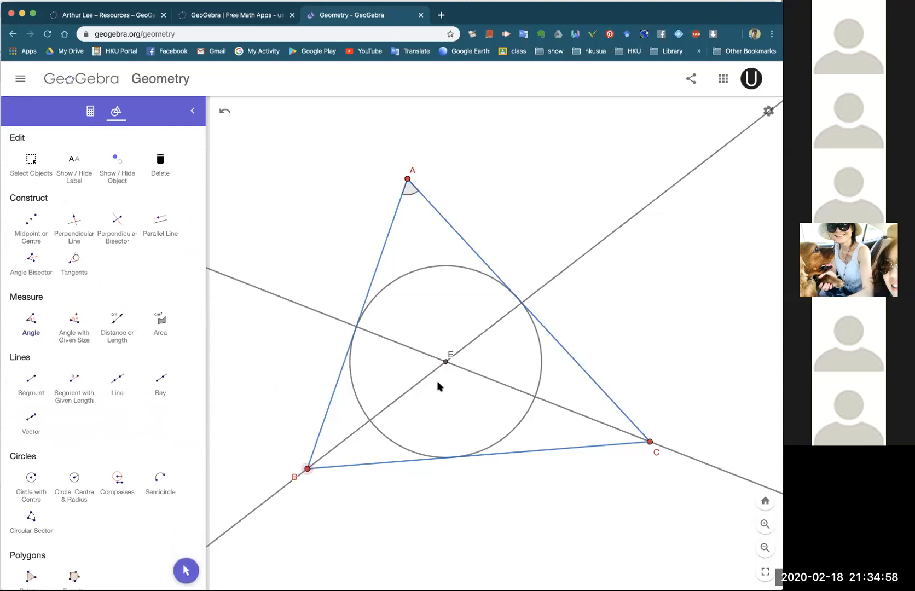
click(446, 362)
click(650, 441)
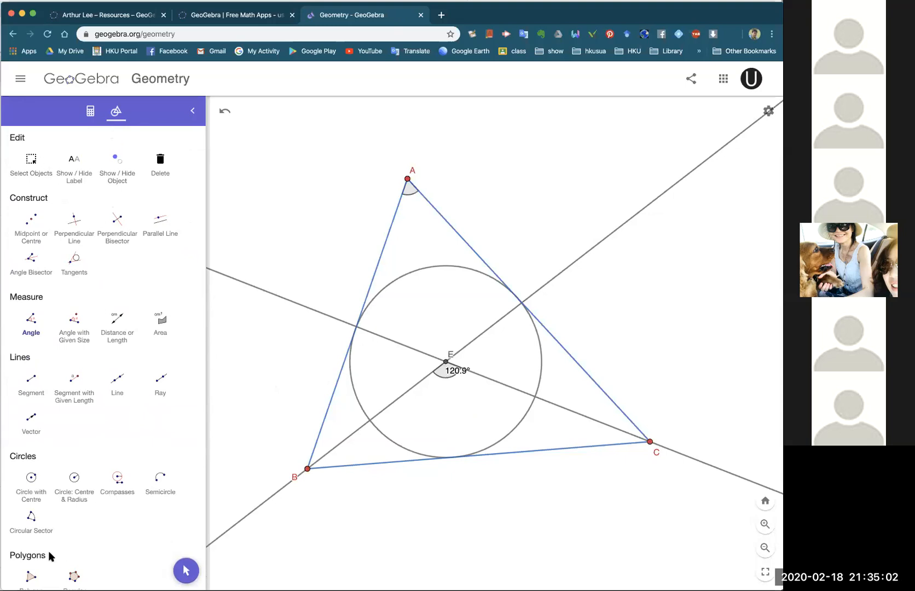
Move vertex A across towards C's side and place the label of angle BEC below its arc at E.
scroll(96, 240, up, 1)
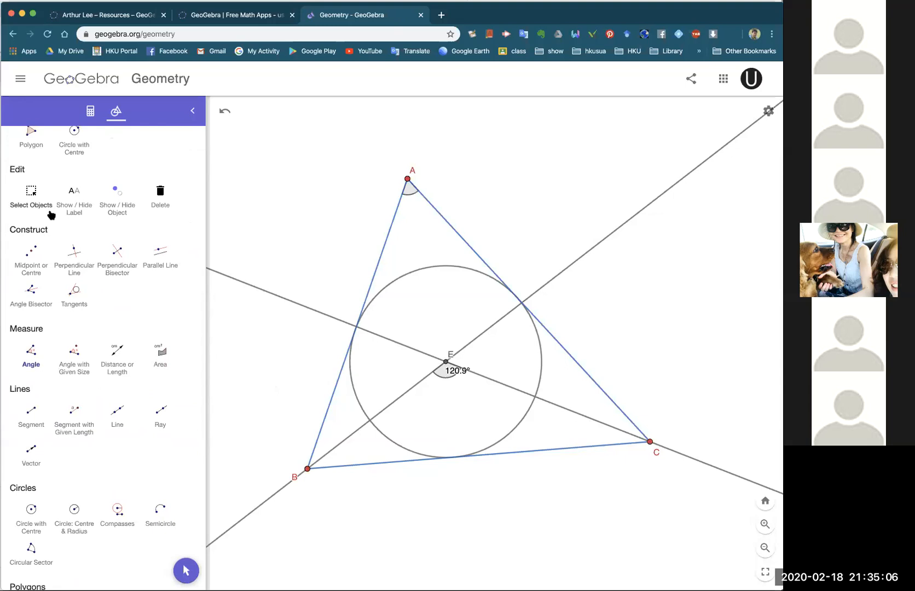
scroll(24, 208, up, 2)
click(28, 171)
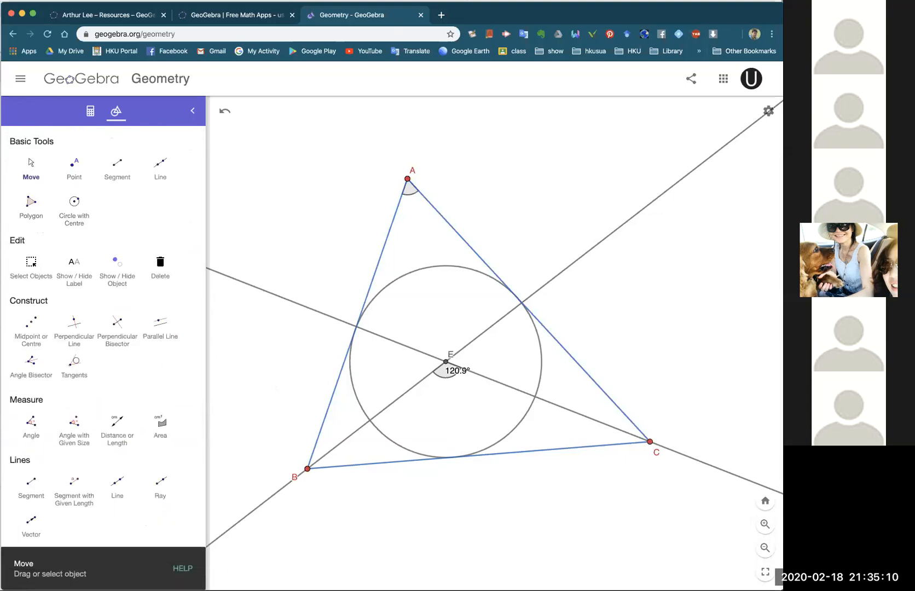
drag(407, 179, 473, 173)
drag(492, 371, 486, 389)
drag(473, 173, 574, 187)
click(602, 186)
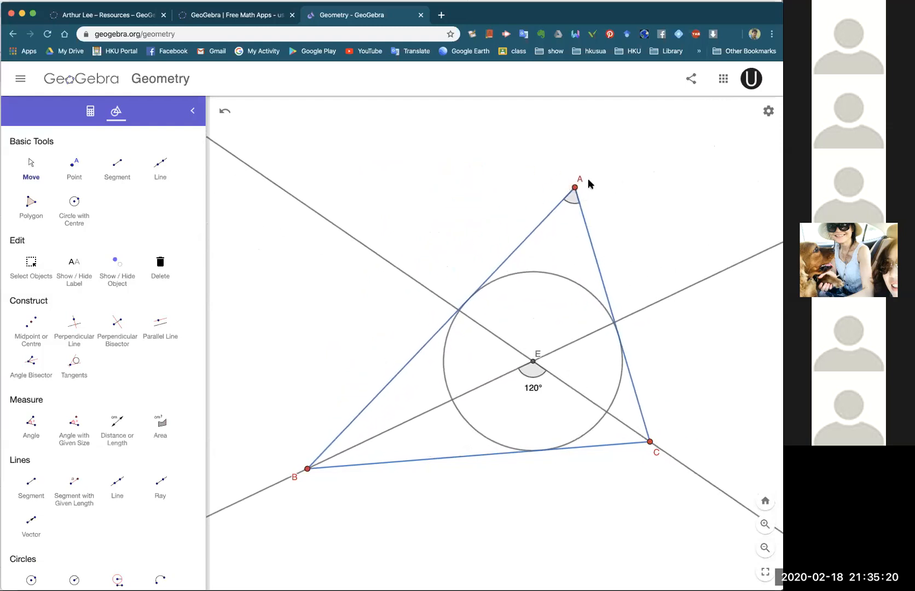
click(31, 422)
click(310, 469)
click(31, 163)
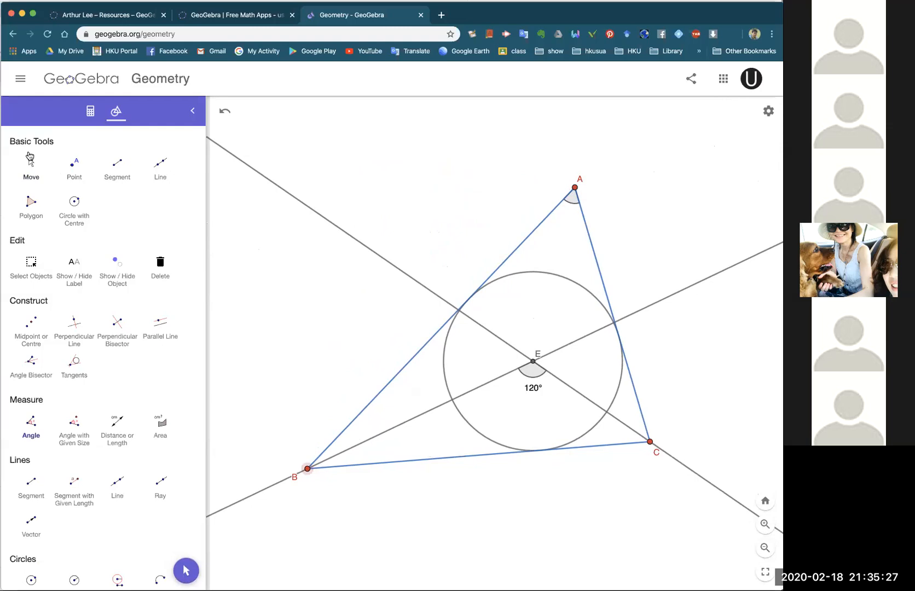
Display the value of angle BAC as its label at vertex A.
click(569, 203)
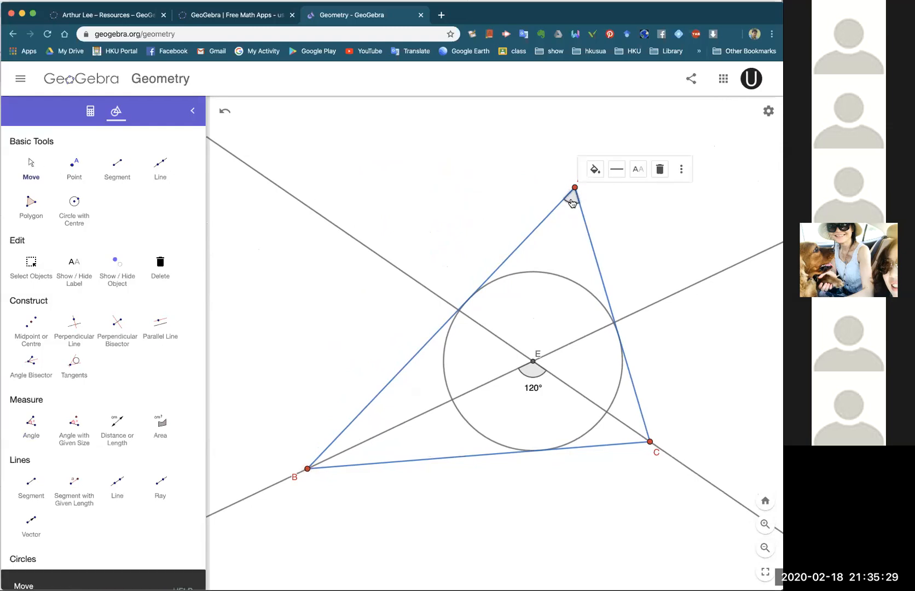
click(93, 116)
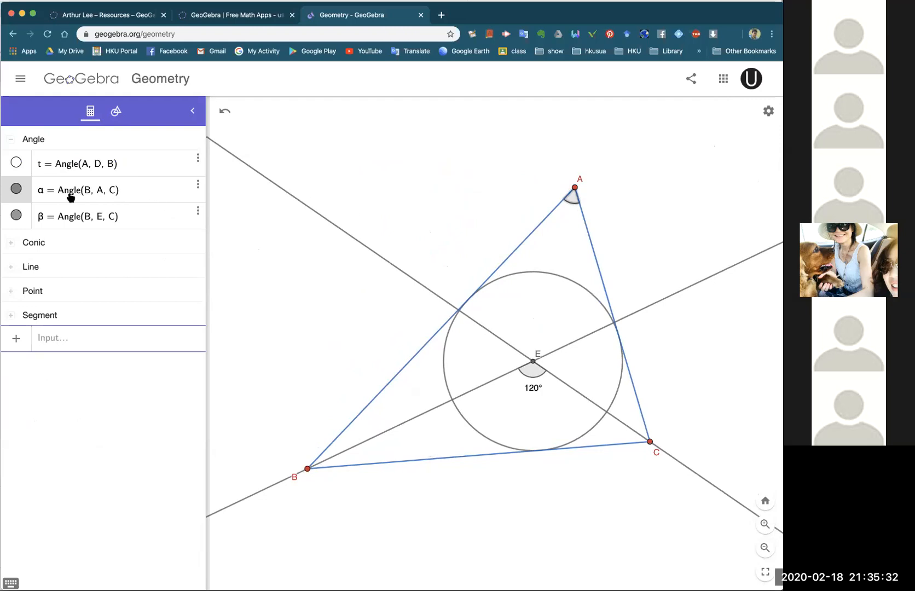
right_click(572, 203)
click(602, 247)
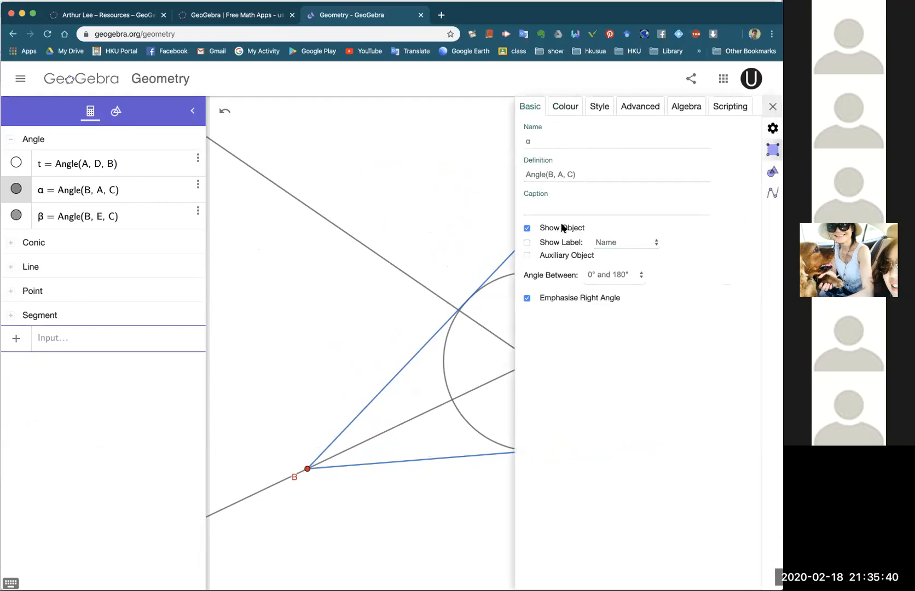
click(632, 246)
click(637, 263)
click(772, 107)
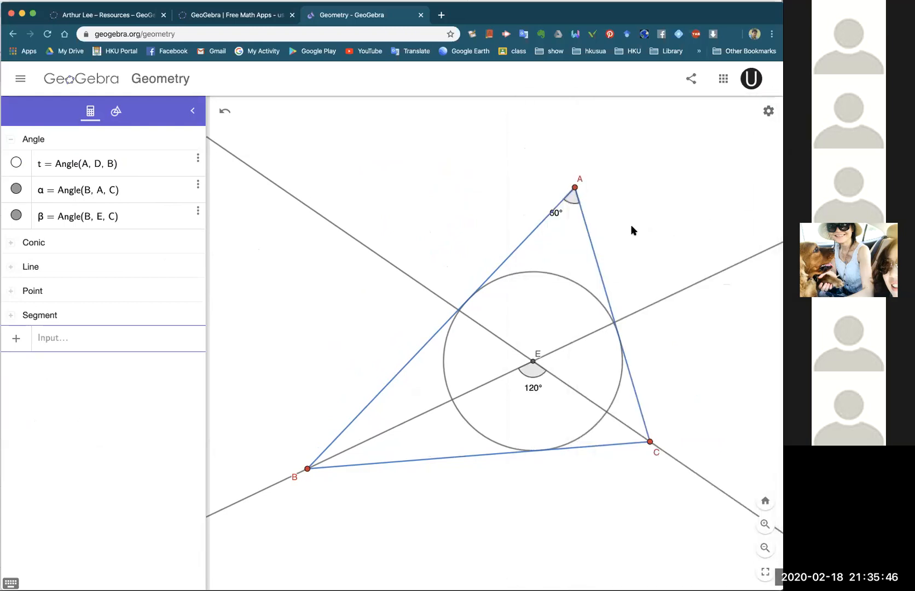
Place angle BAC's label just below its arc and move vertex A slightly upwards.
drag(556, 215, 569, 218)
drag(560, 188, 588, 158)
click(643, 154)
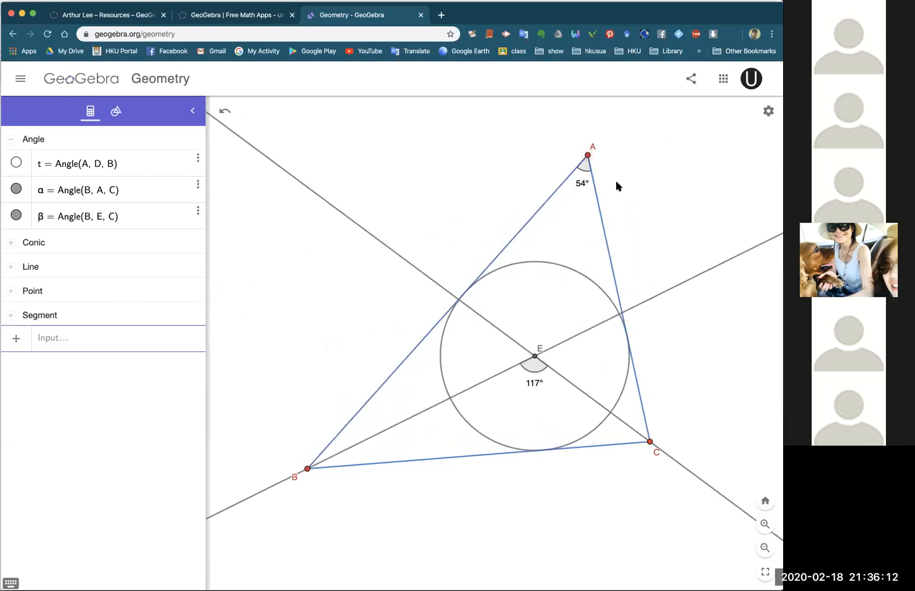
Enter θ as the caption of angle BAC in its object settings.
right_click(582, 167)
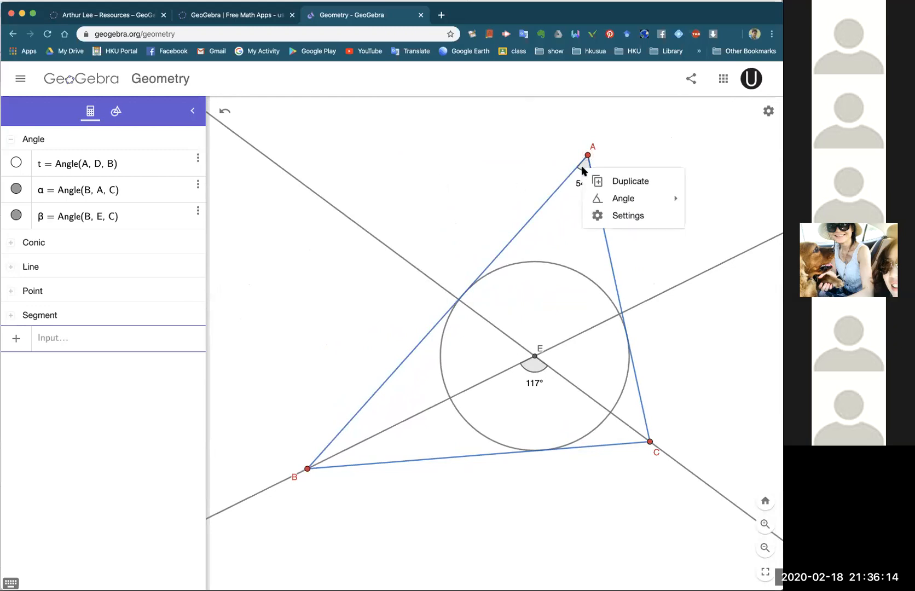
click(622, 219)
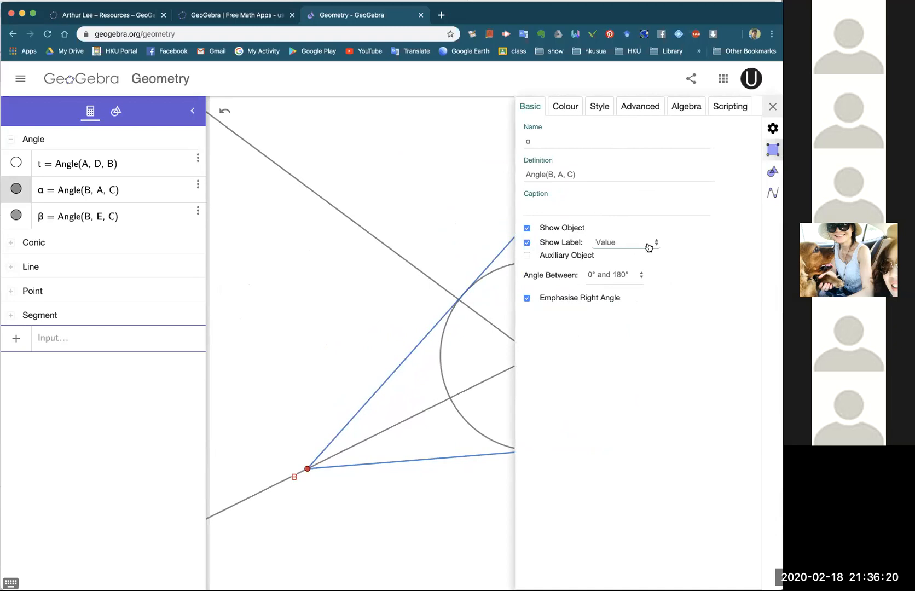
click(543, 205)
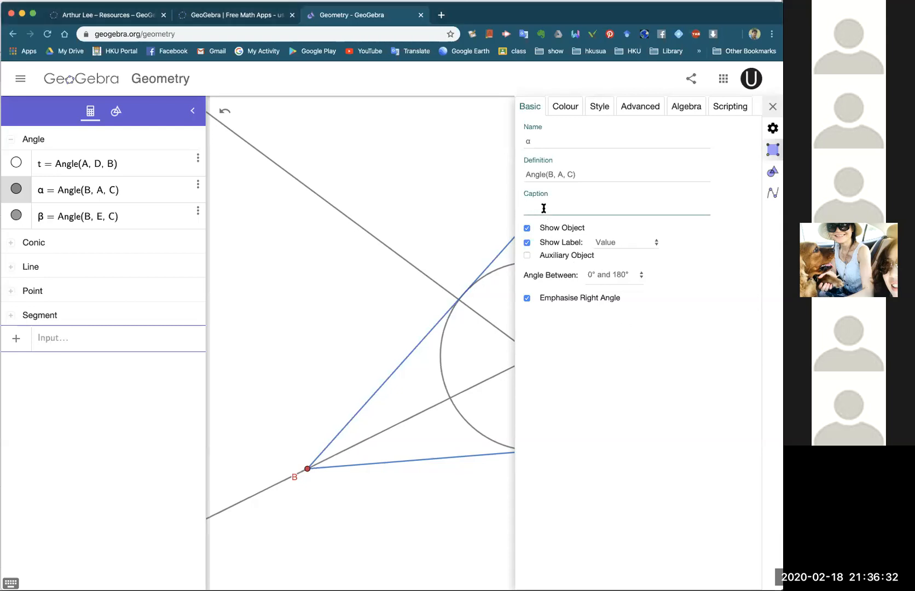
click(11, 582)
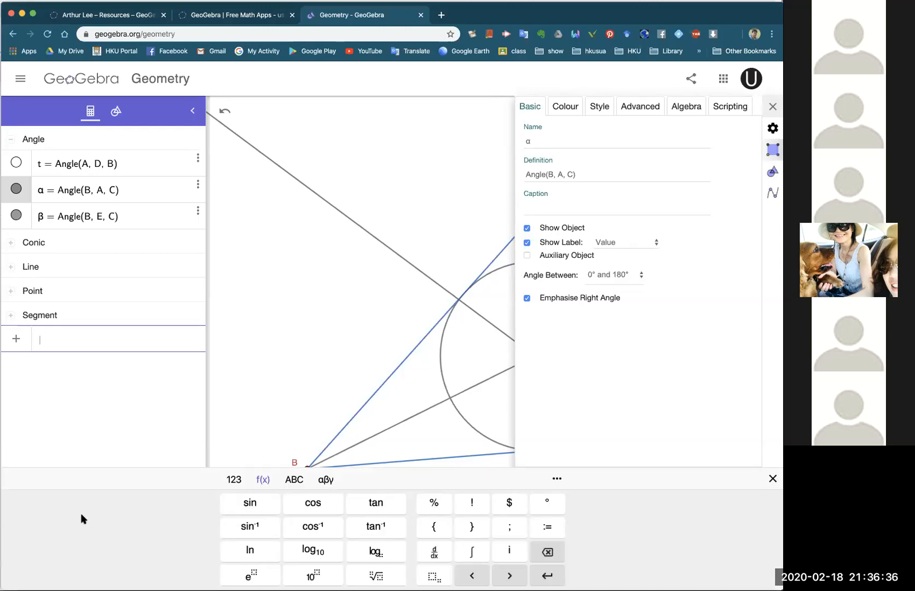
click(772, 480)
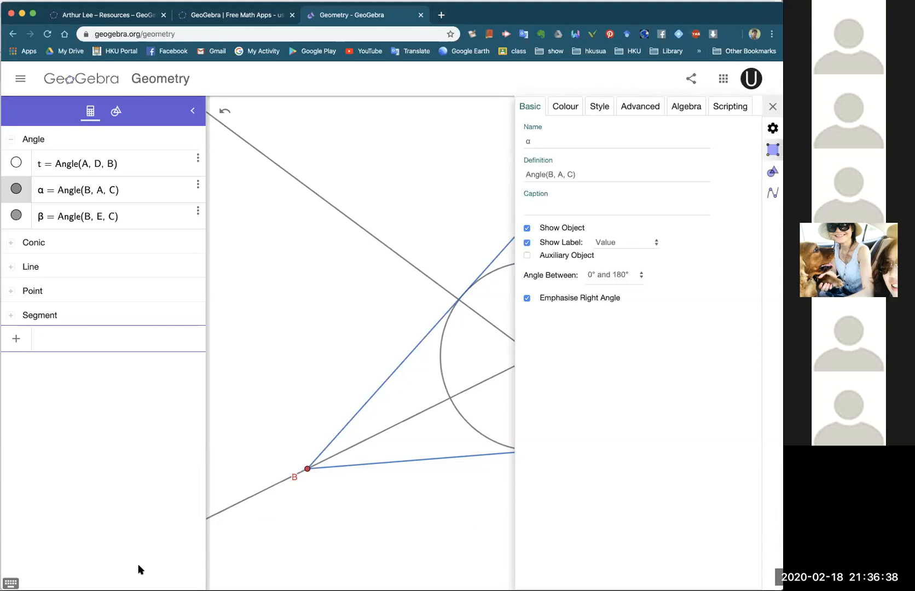
click(11, 583)
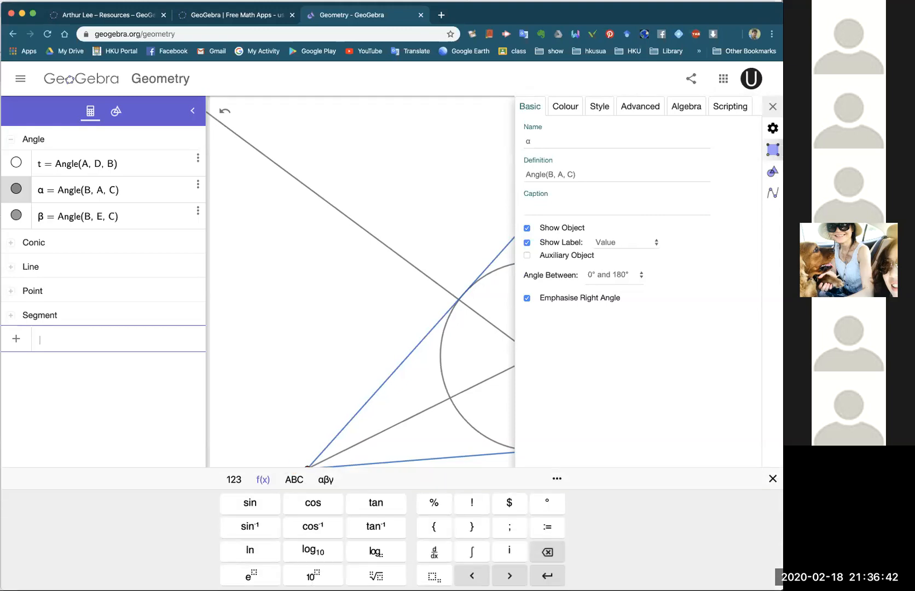
click(565, 201)
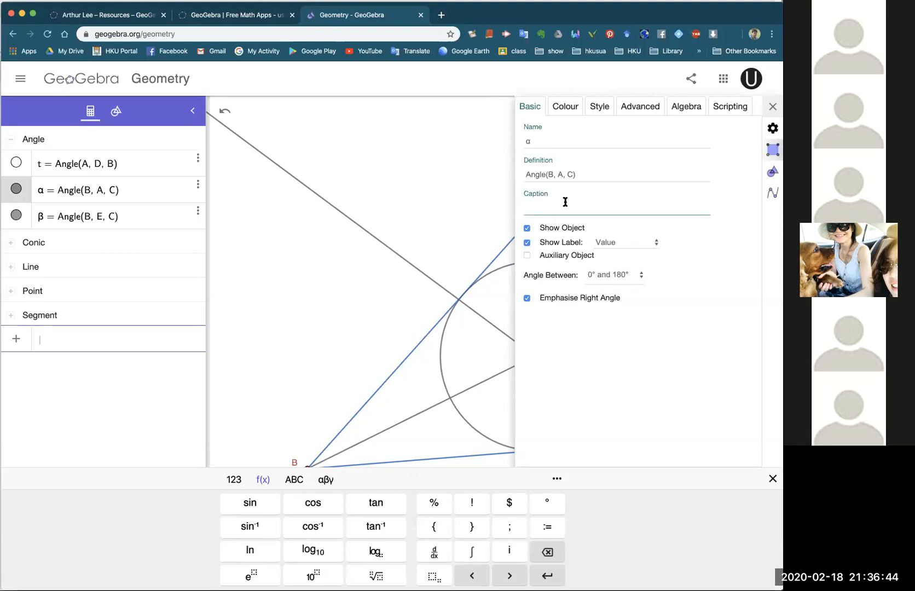
click(327, 480)
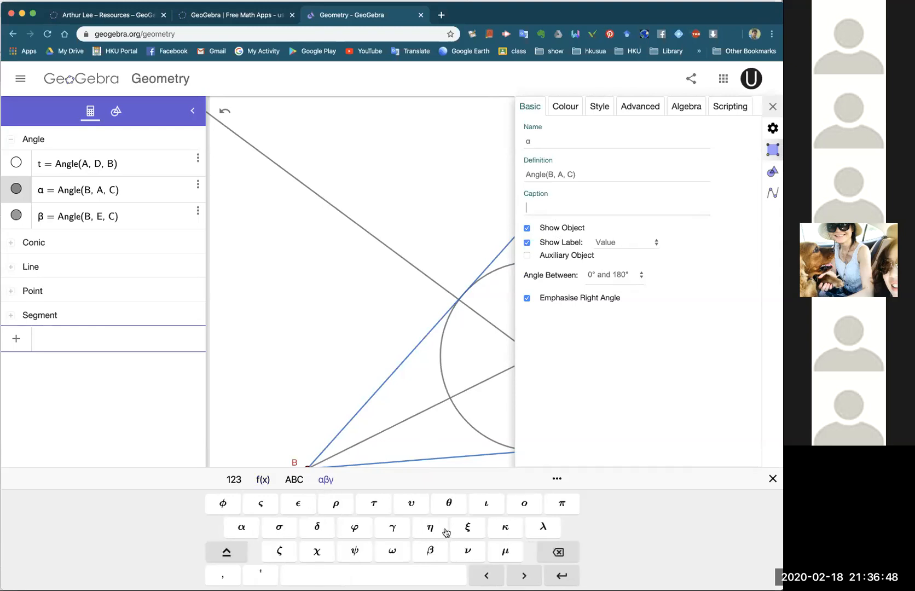
click(459, 511)
Replace angle BAC's caption with "angle A".
click(296, 481)
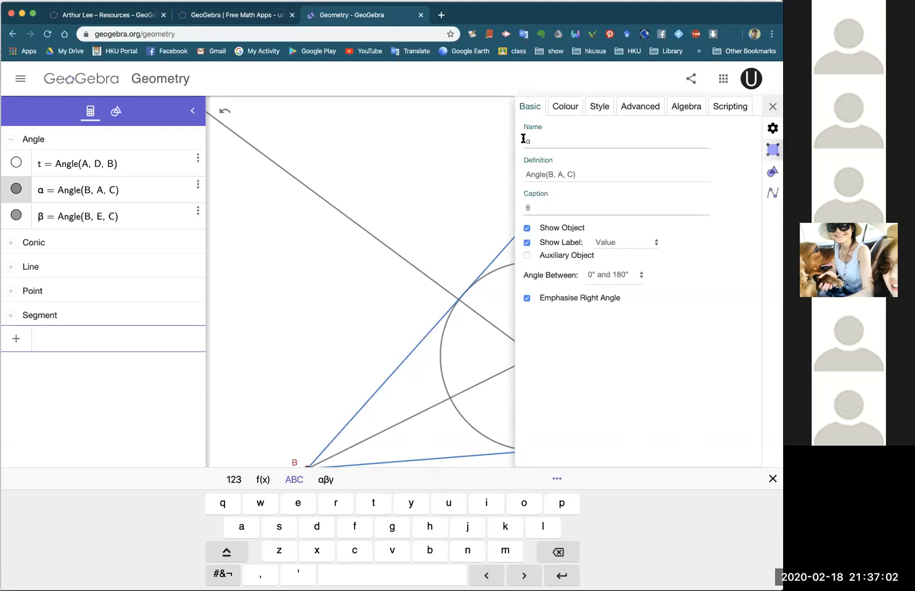
click(578, 207)
key(BackSpace)
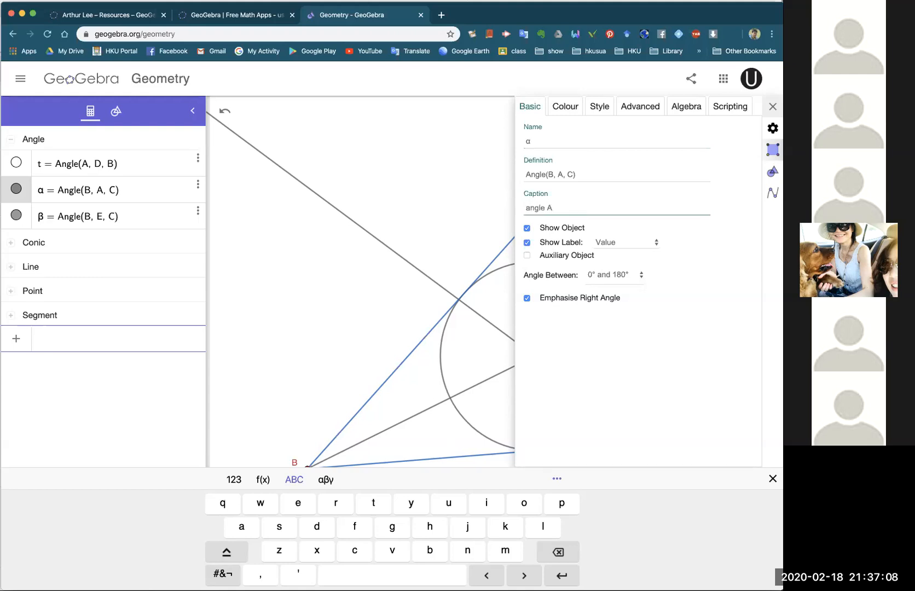
Change angle BAC's caption back to θ and show the caption as its label.
click(572, 210)
click(325, 480)
click(448, 504)
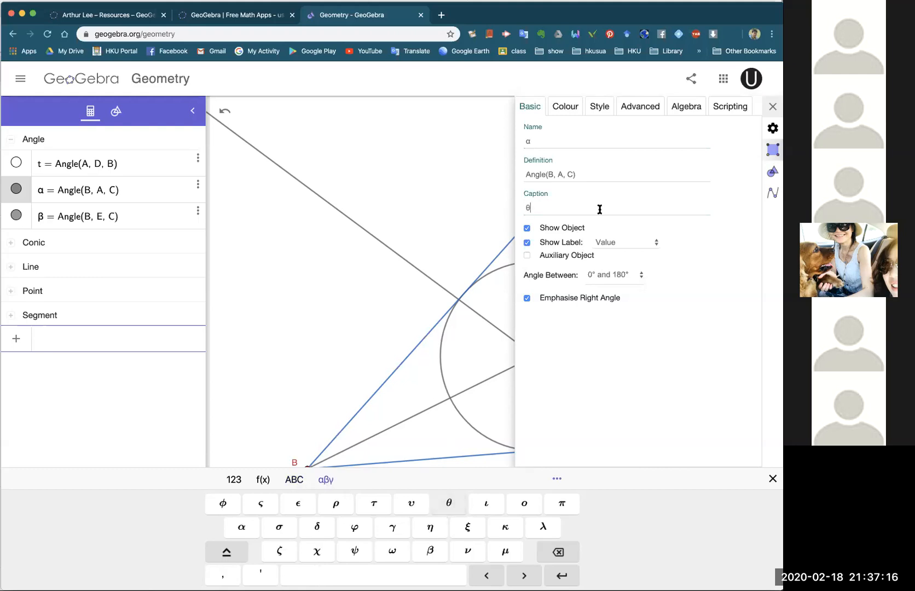
click(633, 244)
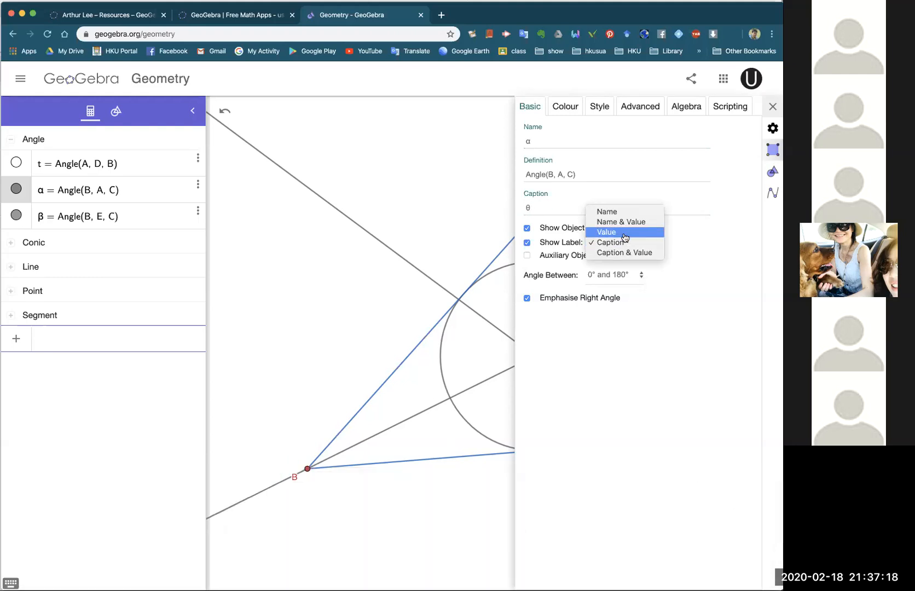
click(635, 242)
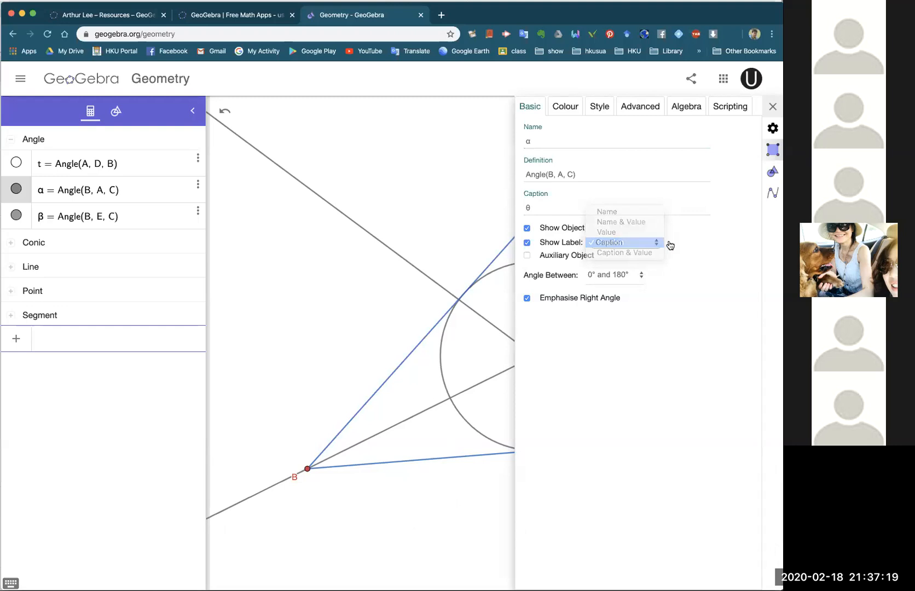
click(772, 107)
Move vertex A towards B's side and back towards C's side to vary angles θ and BEC.
drag(589, 157, 570, 158)
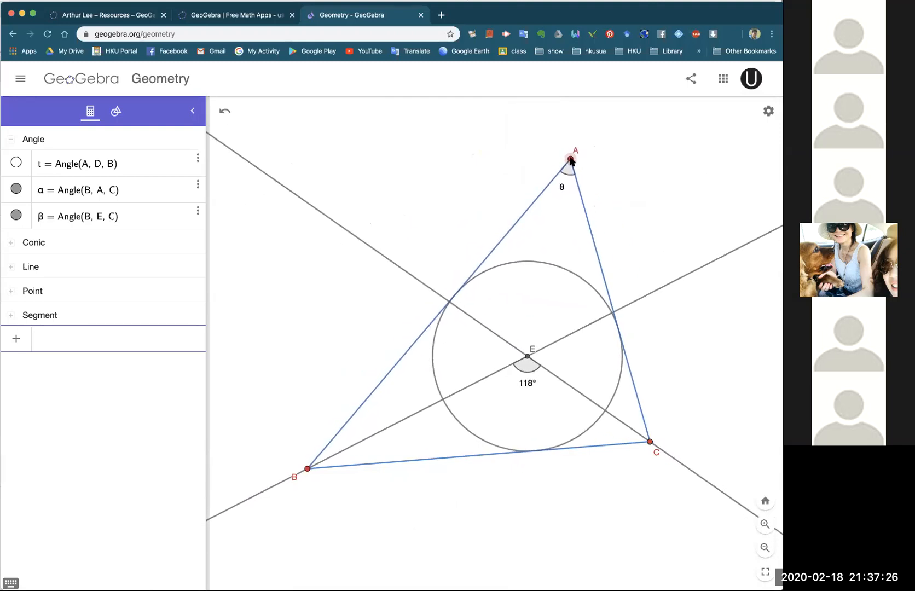
click(616, 184)
click(629, 146)
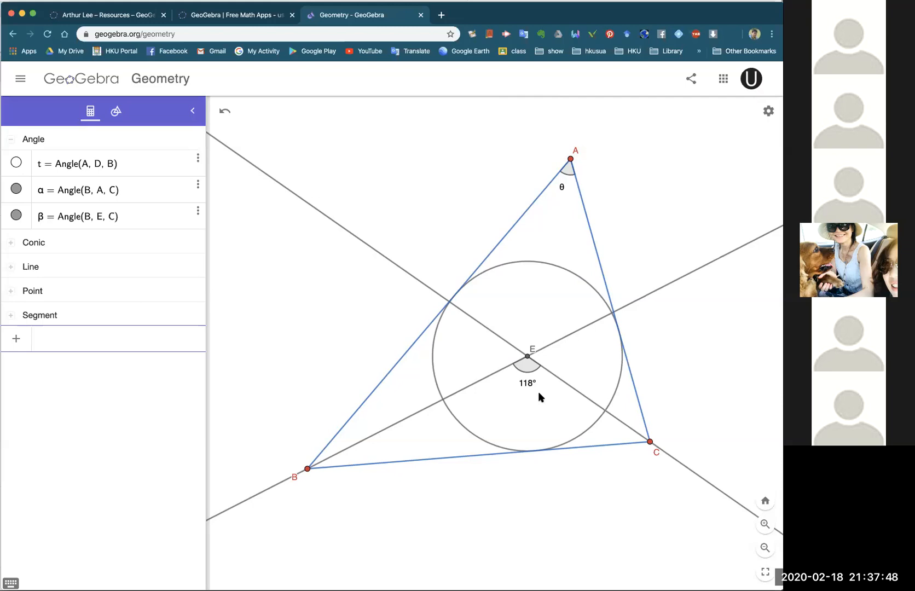
drag(571, 160, 602, 167)
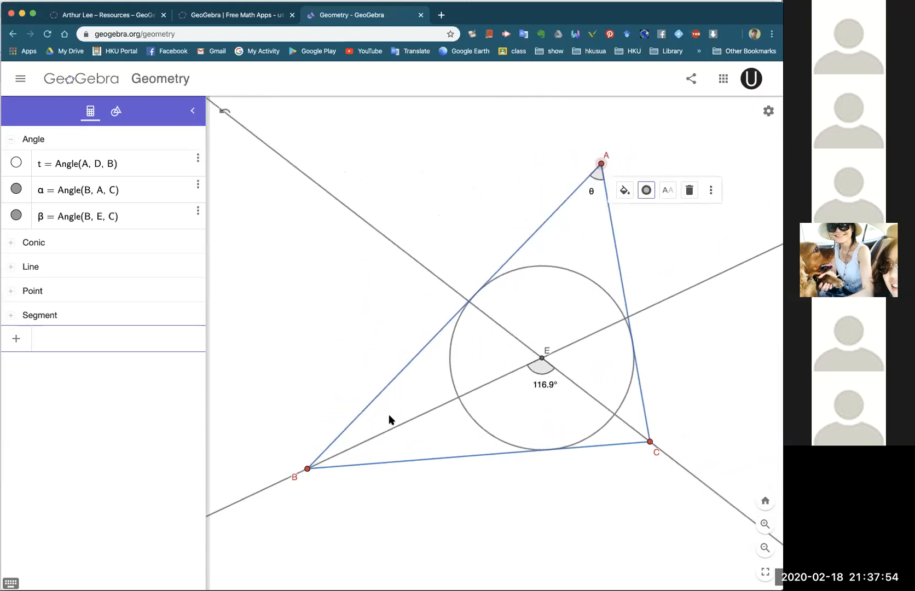
Shift vertices B, C and A slightly to vary the triangle and the angle at E.
mouse_move(304, 474)
mouse_down()
mouse_move(377, 472)
mouse_move(332, 482)
mouse_move(316, 471)
mouse_up()
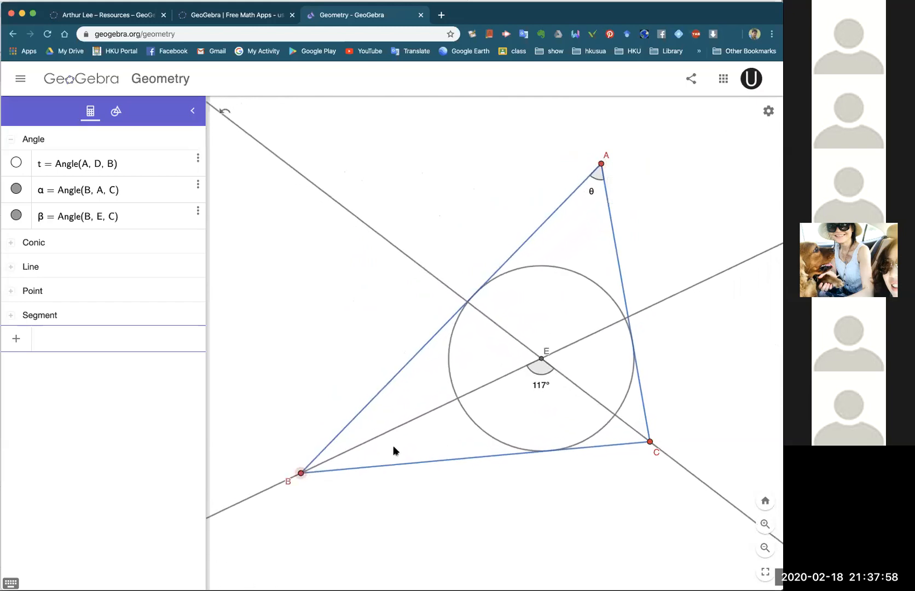
mouse_move(650, 441)
mouse_down()
mouse_move(553, 452)
mouse_move(665, 439)
mouse_move(640, 442)
mouse_up()
drag(601, 472, 600, 471)
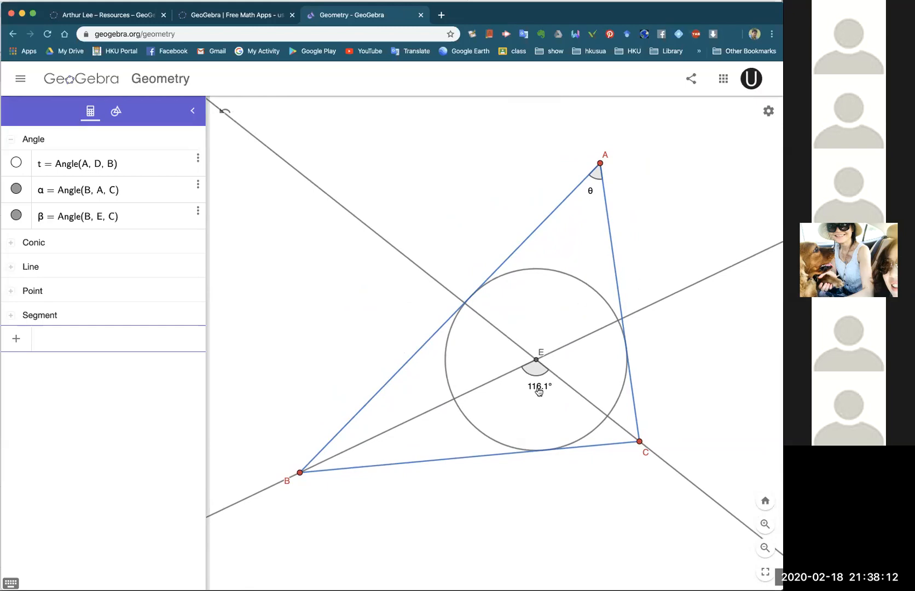
mouse_move(598, 163)
mouse_down()
mouse_move(447, 159)
mouse_move(594, 154)
mouse_up()
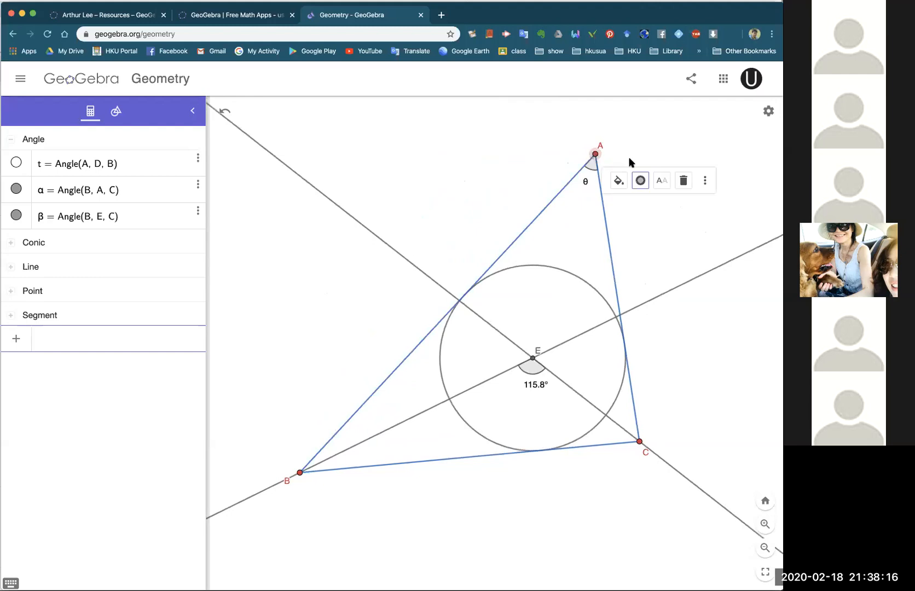
click(662, 136)
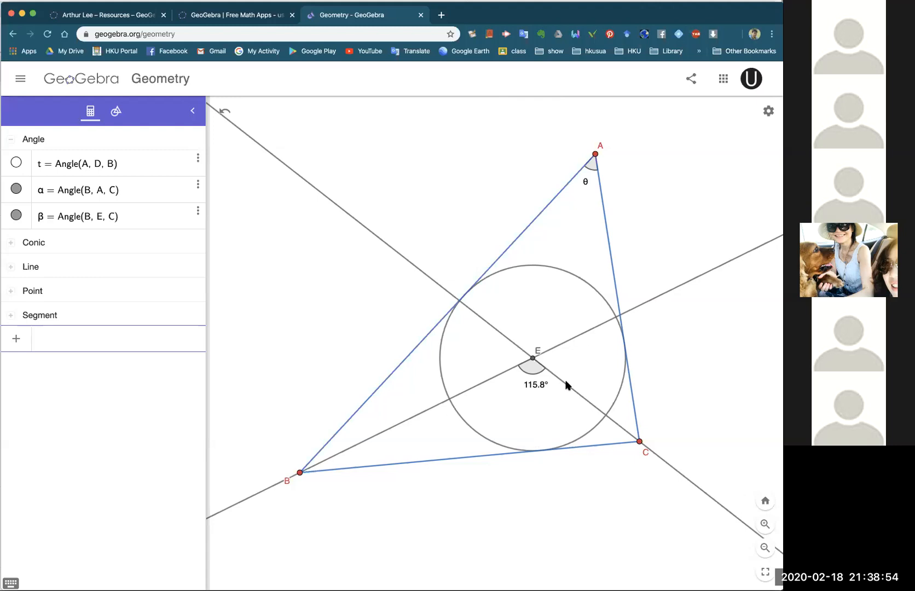
Open the settings of angle BEC and enter 90° as the start of its caption.
click(533, 375)
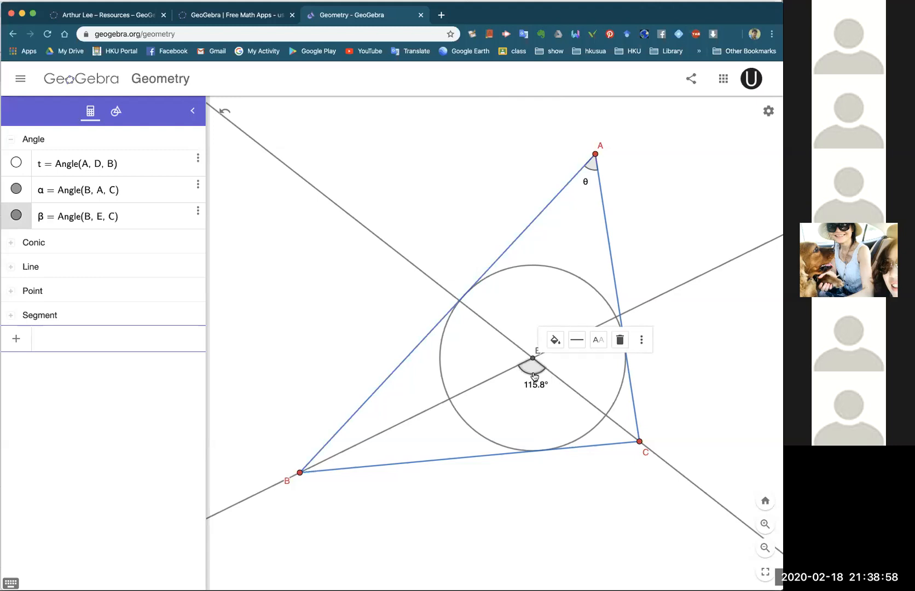
click(641, 343)
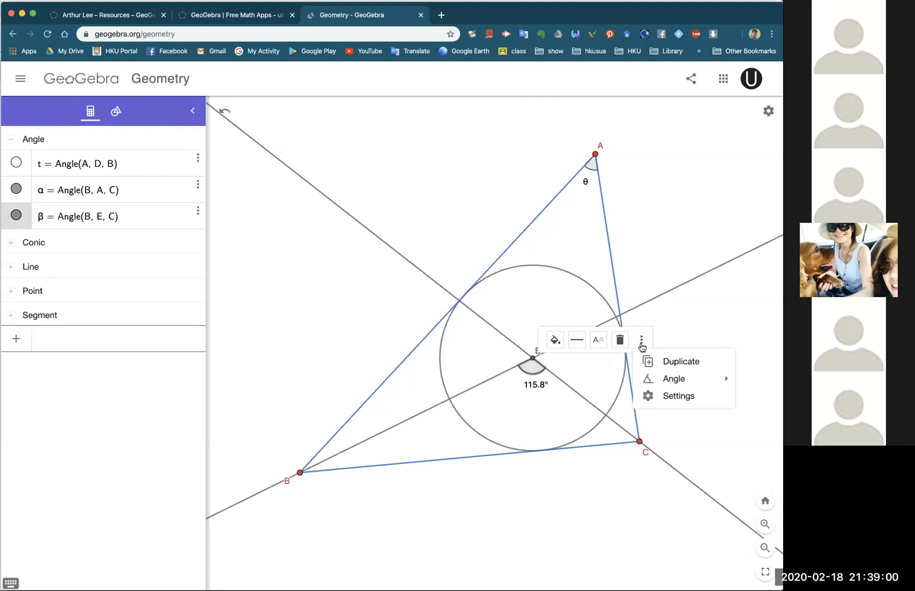
click(679, 394)
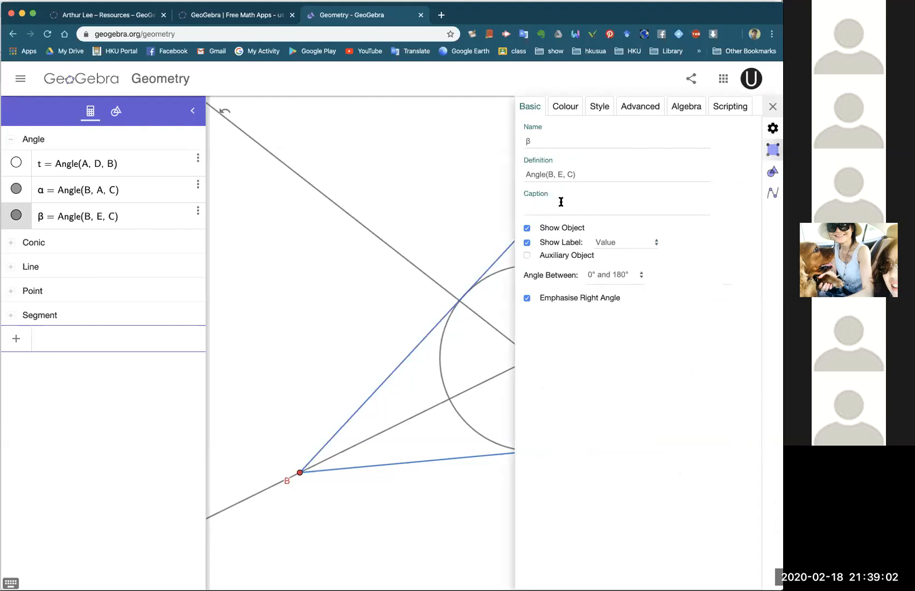
click(561, 202)
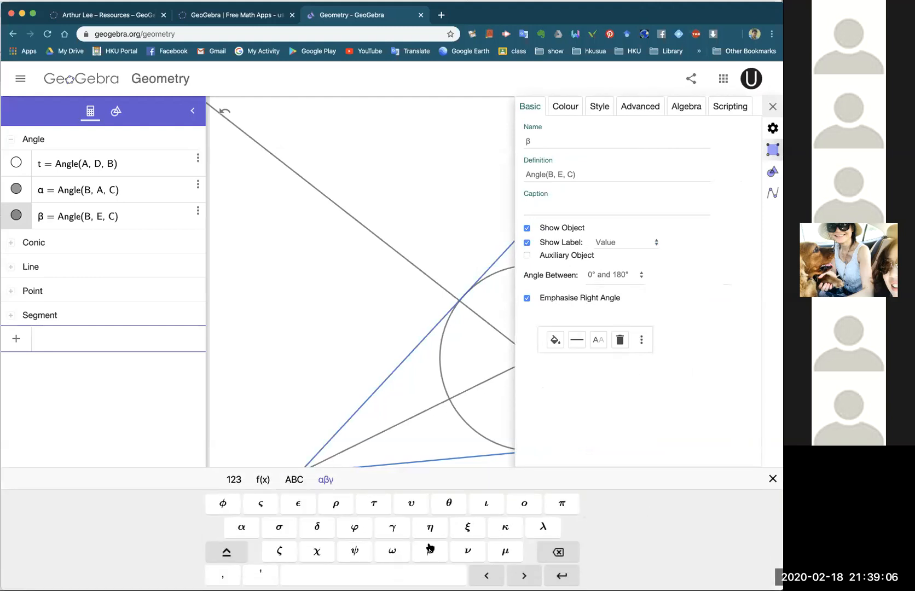
click(234, 479)
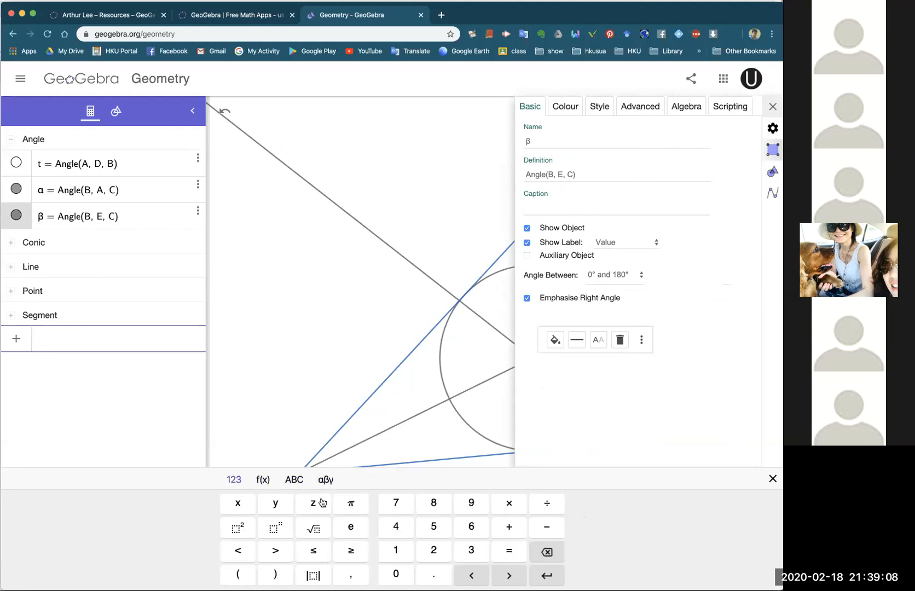
click(471, 502)
click(395, 574)
click(262, 482)
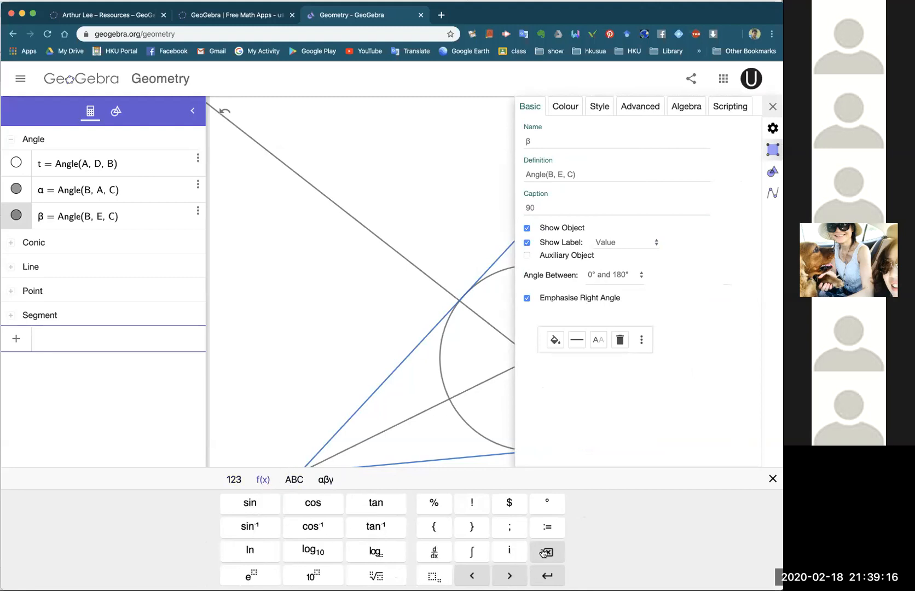
click(550, 506)
Extend angle BEC's caption so it reads 90°+1/2.
click(234, 480)
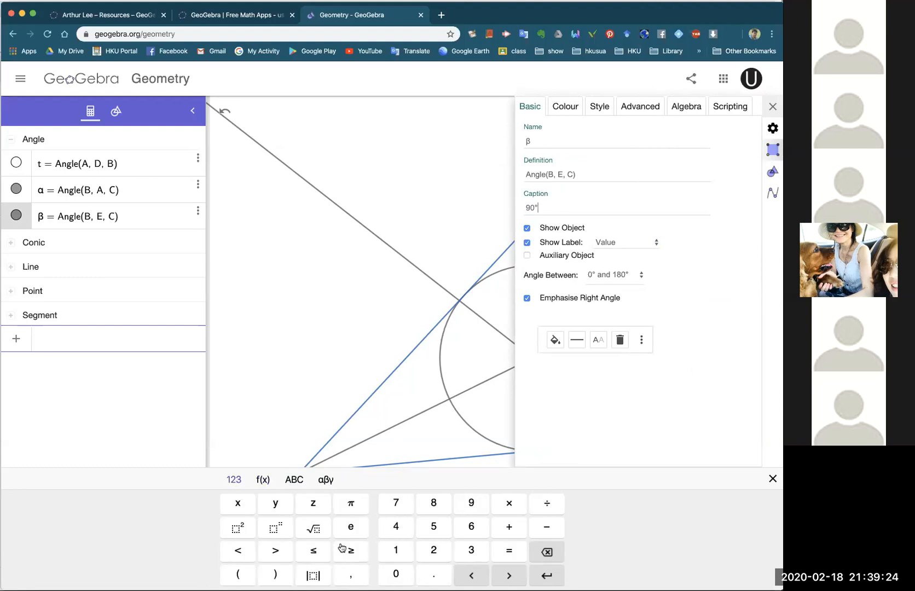
click(509, 527)
click(399, 551)
click(547, 503)
click(432, 553)
click(324, 479)
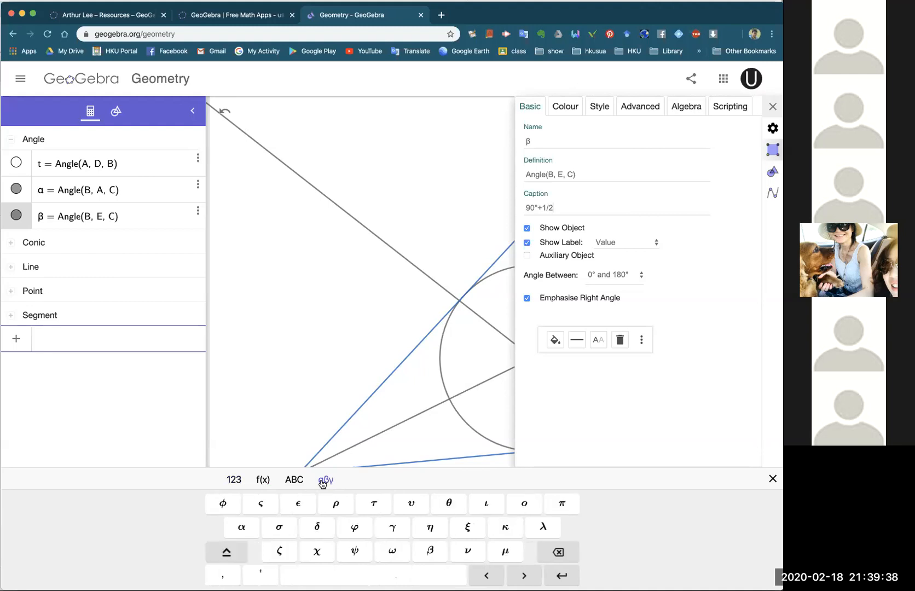
click(232, 481)
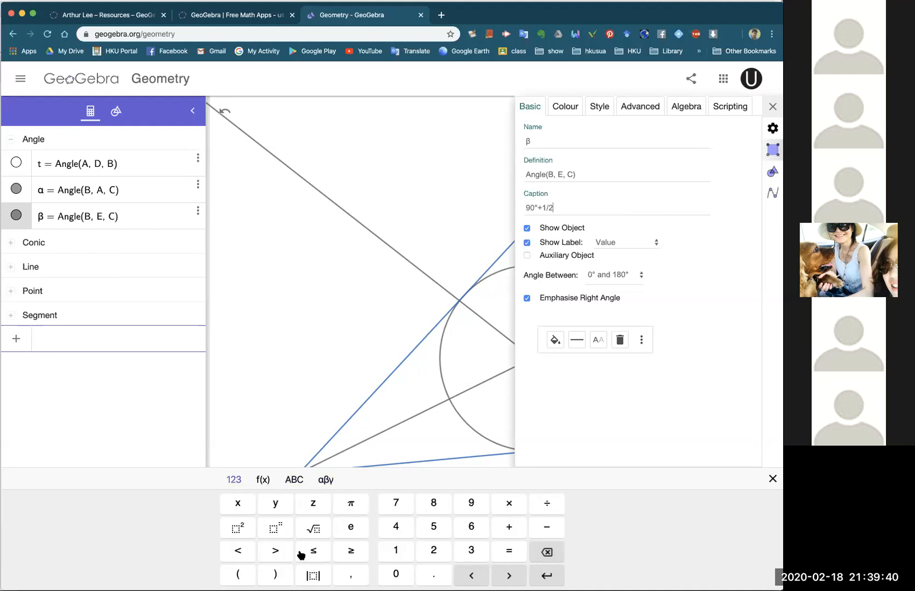
click(325, 480)
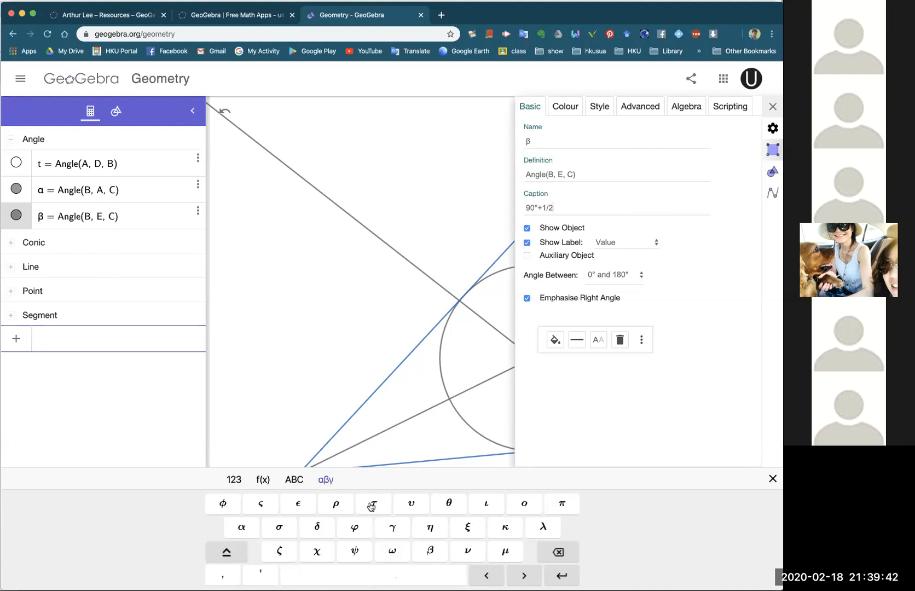
Replace the 1/2 in angle BEC's caption with θ/2, making it 90°+θ/2.
click(449, 505)
click(570, 553)
click(568, 552)
click(449, 504)
click(229, 480)
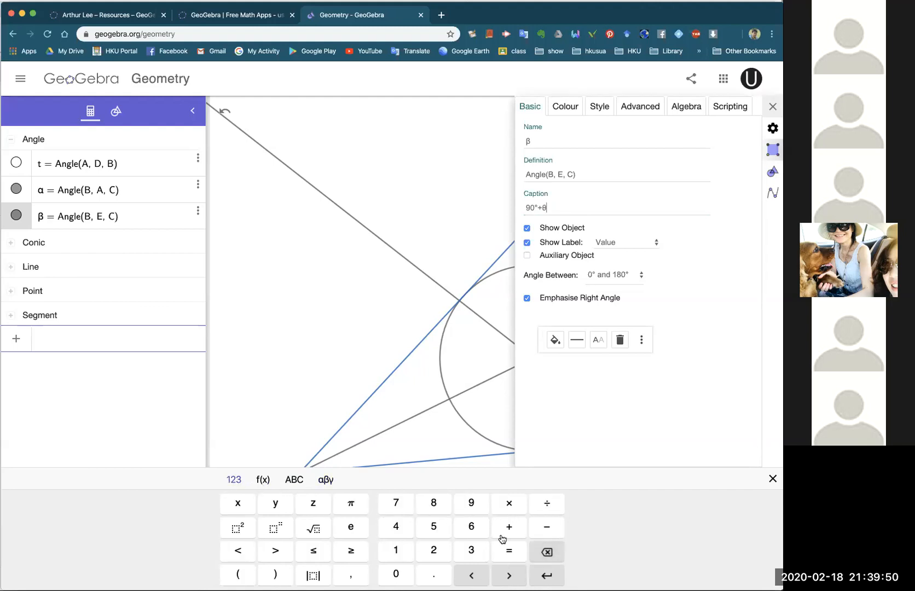
click(547, 503)
click(441, 550)
Show the caption as angle BEC's label and close the object settings.
click(652, 241)
click(654, 242)
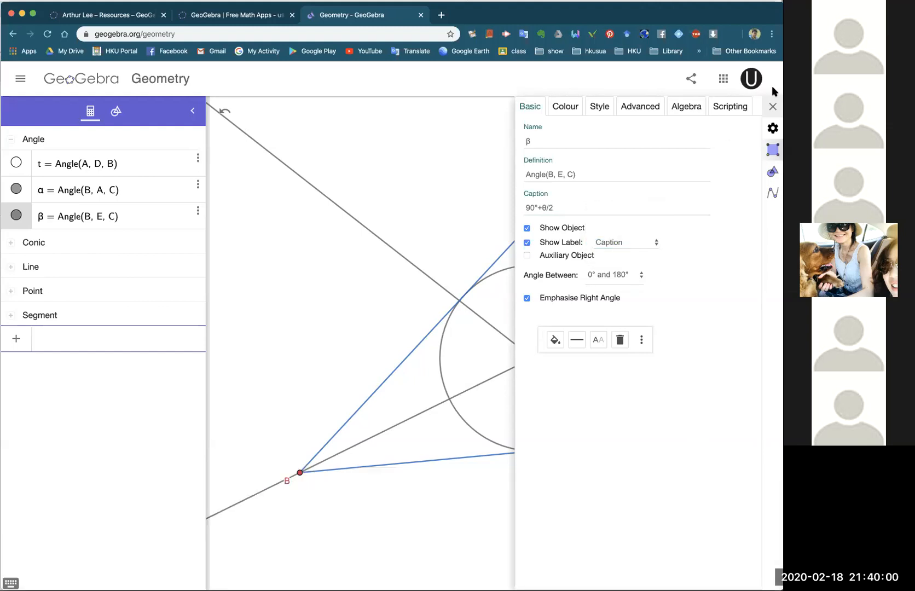
click(773, 106)
click(672, 380)
Move vertex A slightly down and towards B's side to vary angle θ.
drag(597, 156, 585, 177)
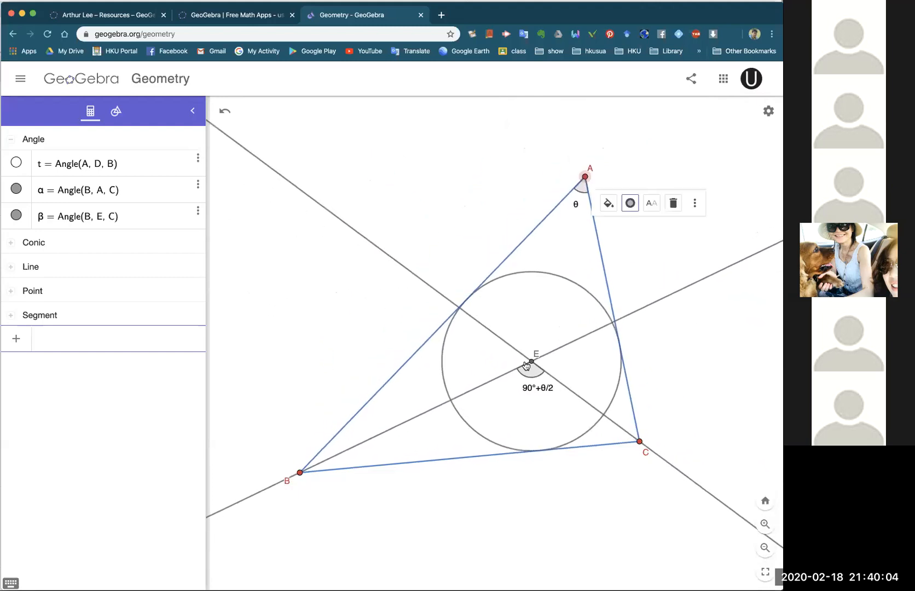
click(690, 342)
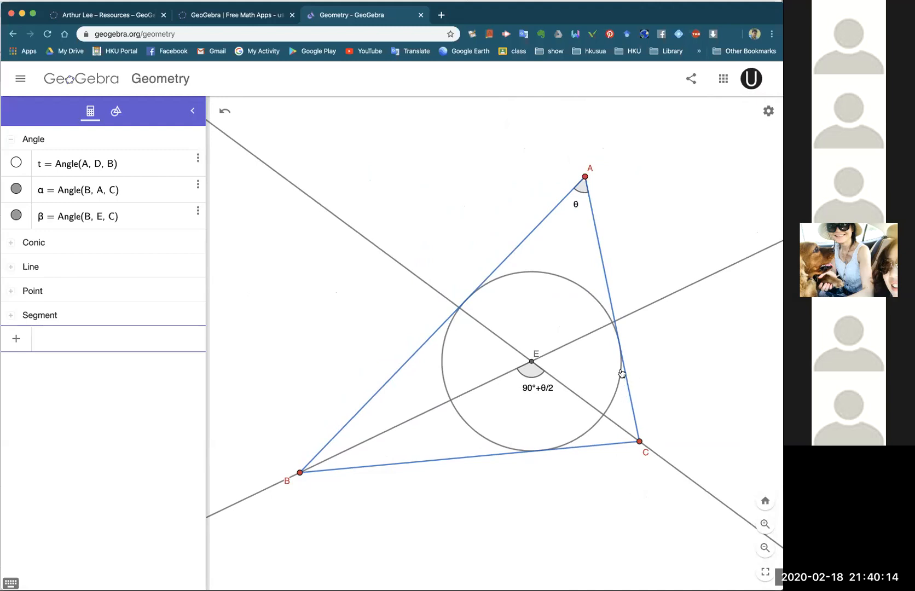
mouse_move(586, 180)
mouse_down()
mouse_move(509, 178)
mouse_move(576, 178)
mouse_up()
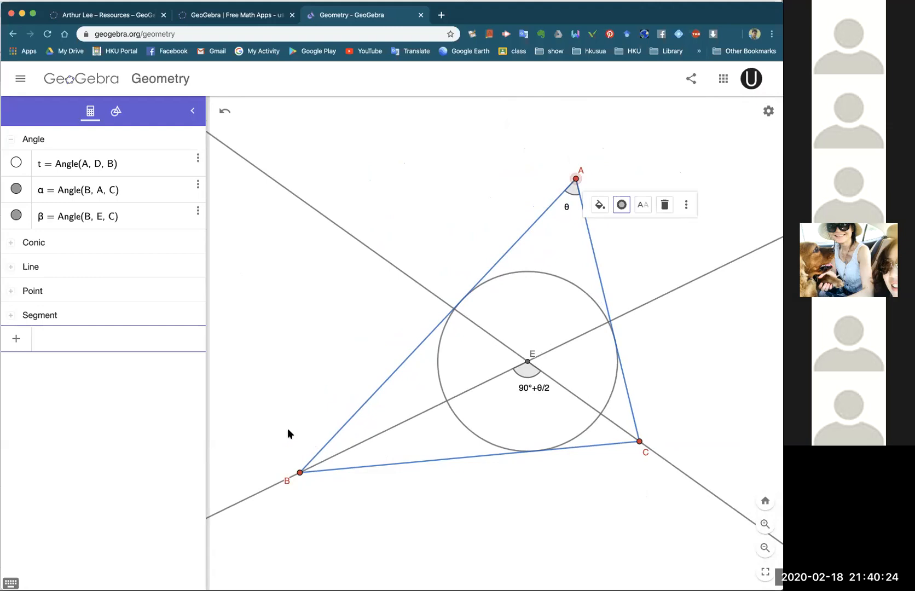
click(429, 263)
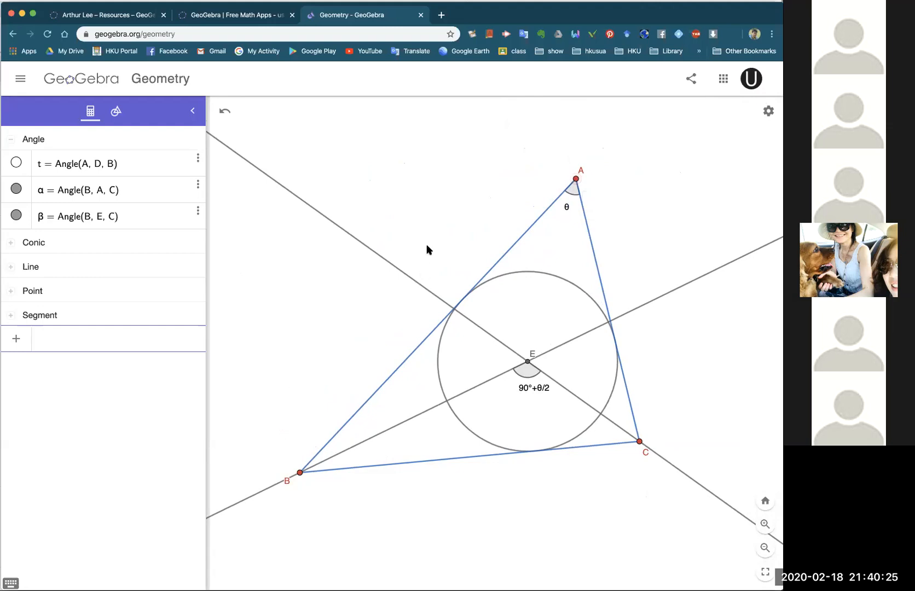
Collapse the algebra sidebar and move vertices C and B inward to reshape the triangle.
click(192, 114)
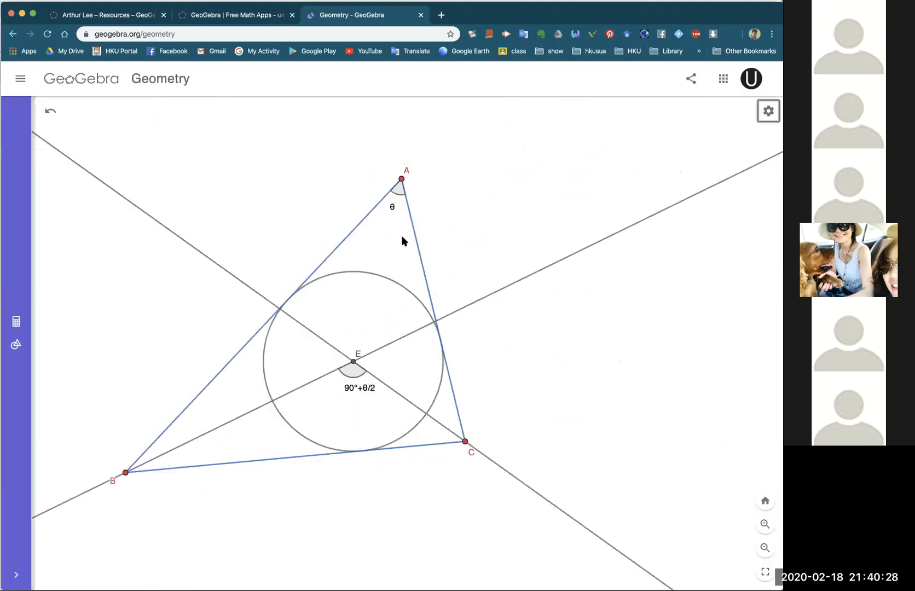
drag(465, 441, 570, 398)
drag(126, 473, 285, 458)
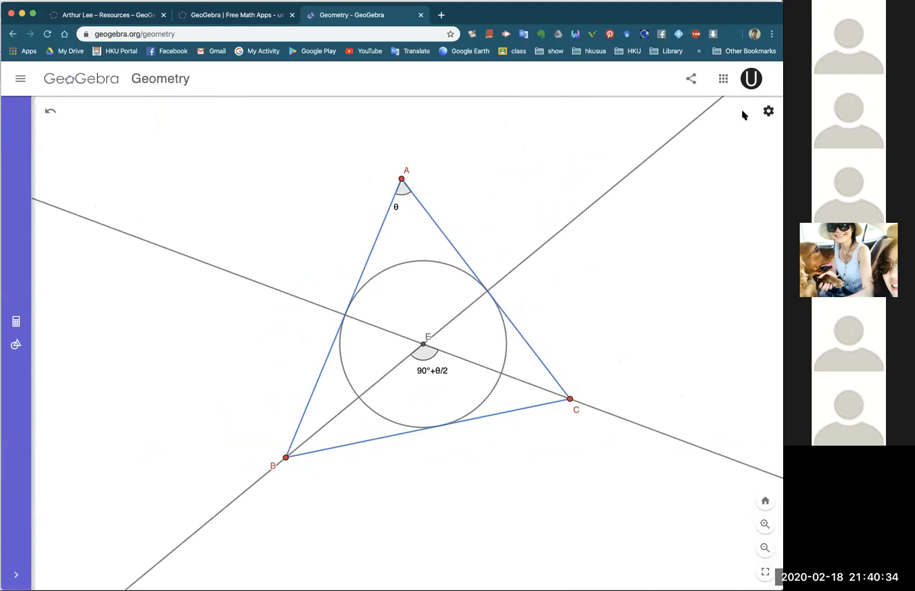
Shrink the browser window and reposition the construction so vertex A and the incircle are in view.
drag(782, 588, 542, 372)
drag(441, 269, 299, 189)
scroll(244, 290, down, 3)
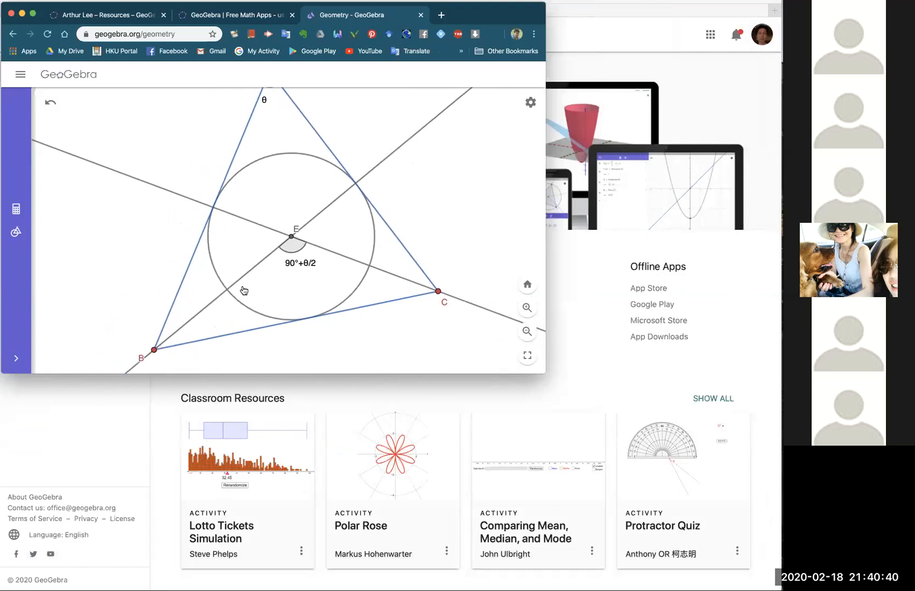
scroll(278, 117, up, 3)
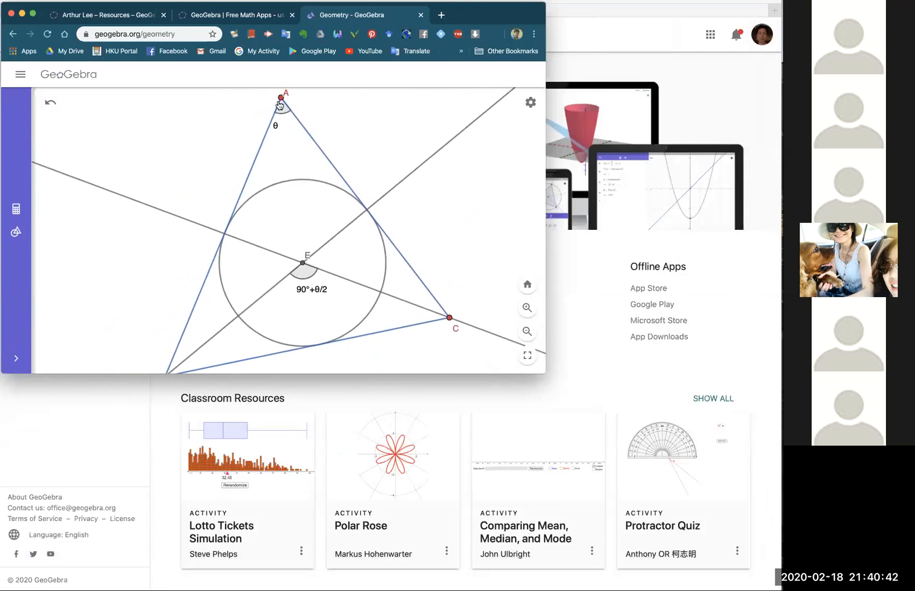
Move vertex A towards B's side, B outward and C downward so the triangle's base is nearly level.
drag(280, 104, 230, 133)
click(254, 288)
scroll(250, 263, down, 2)
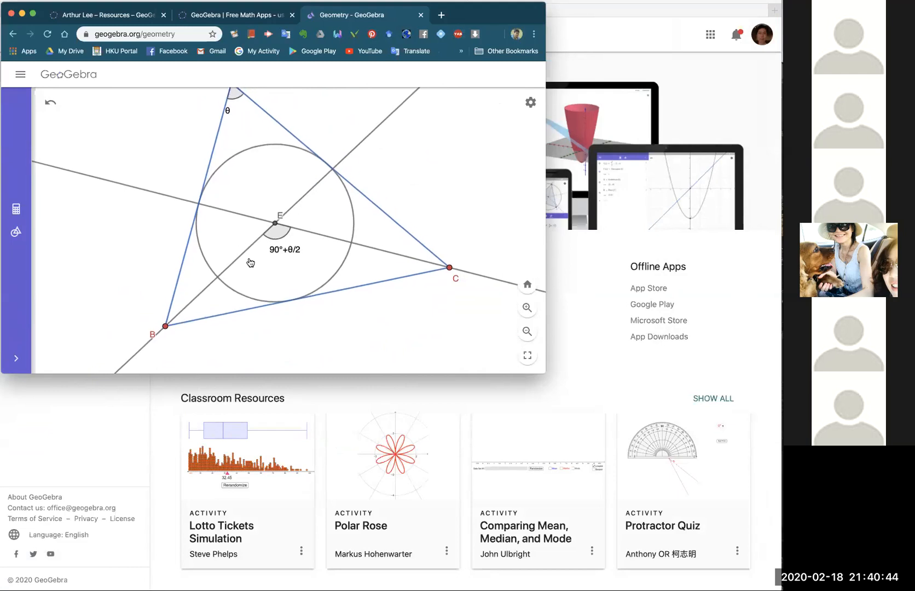
scroll(250, 268, up, 2)
drag(166, 353, 96, 349)
drag(449, 295, 441, 335)
Enlarge and reposition the browser window so it frames the whole triangle.
drag(536, 369, 651, 424)
drag(494, 14, 554, 39)
drag(711, 451, 658, 464)
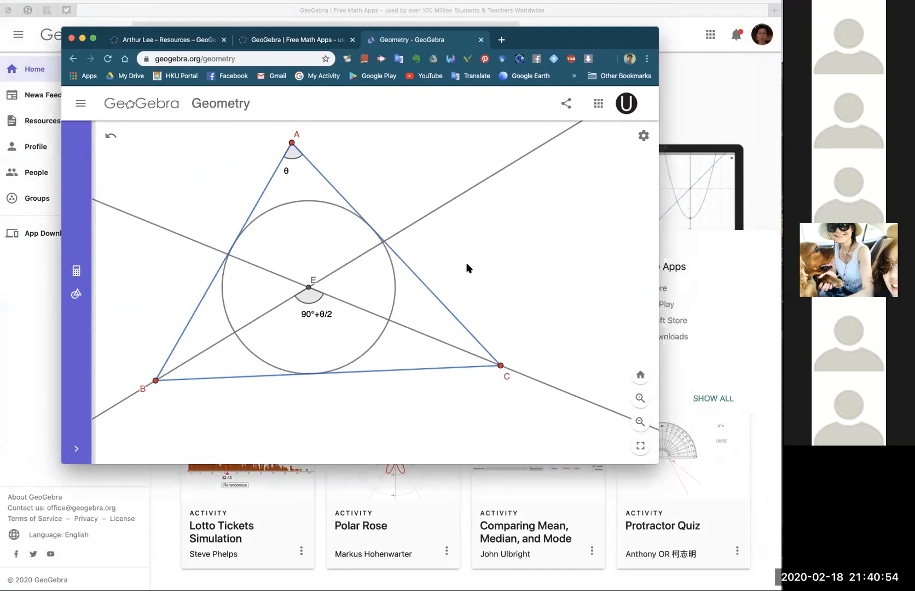
Save the construction under the title incircle with Shared visibility.
click(566, 102)
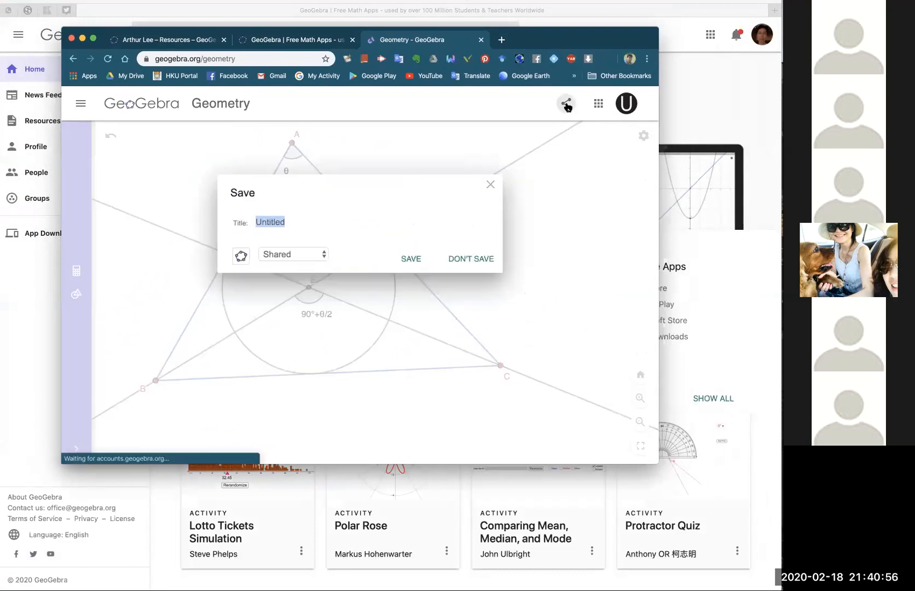
click(490, 185)
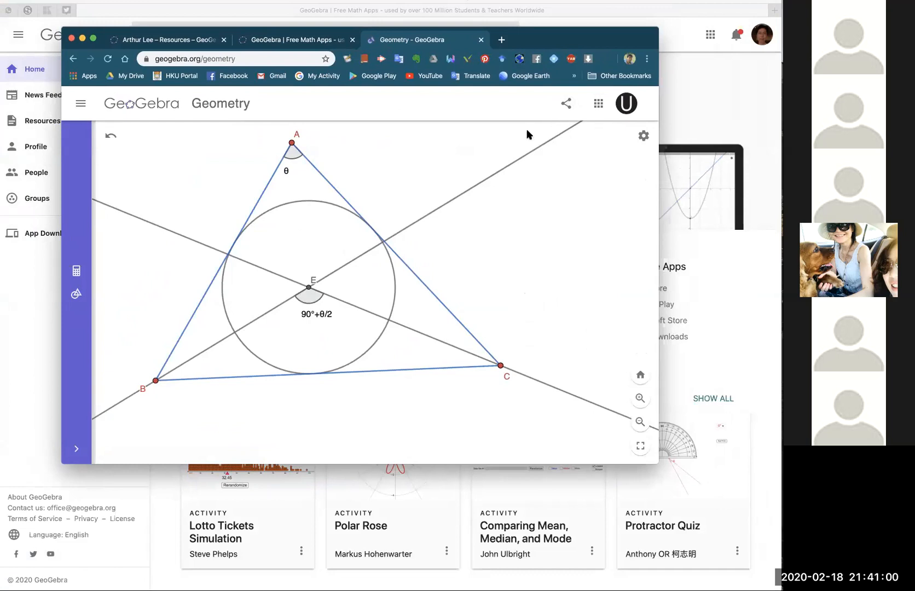
click(565, 103)
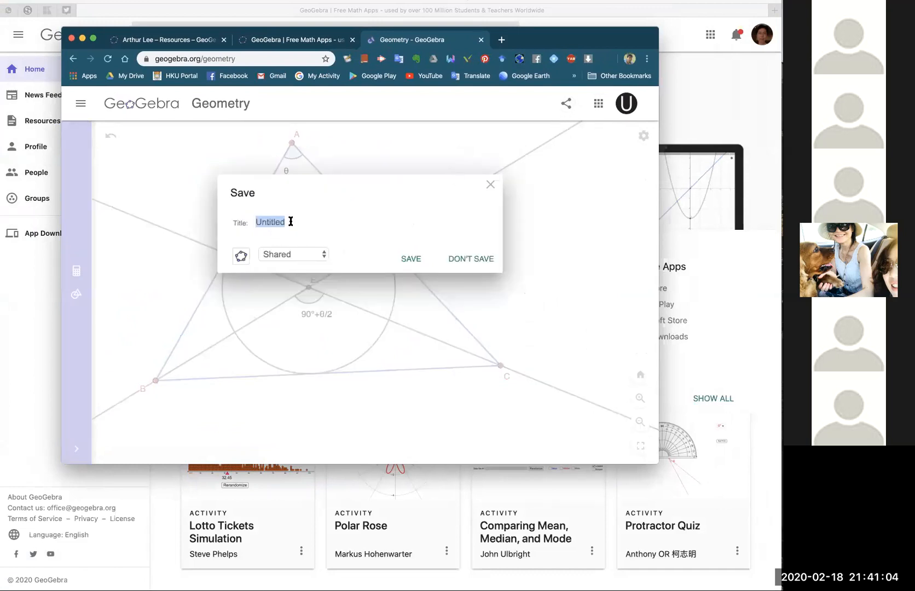
text(incirc)
click(320, 254)
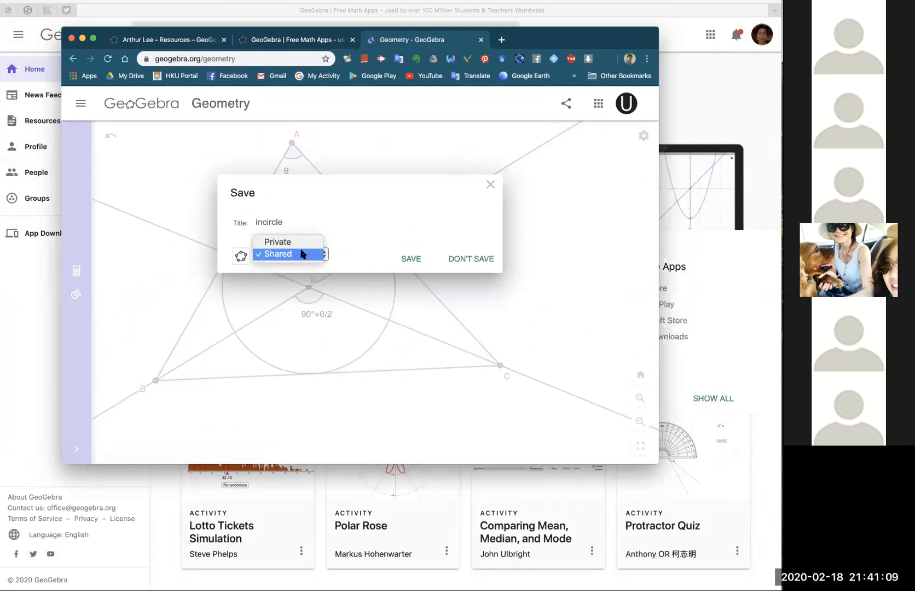
click(370, 252)
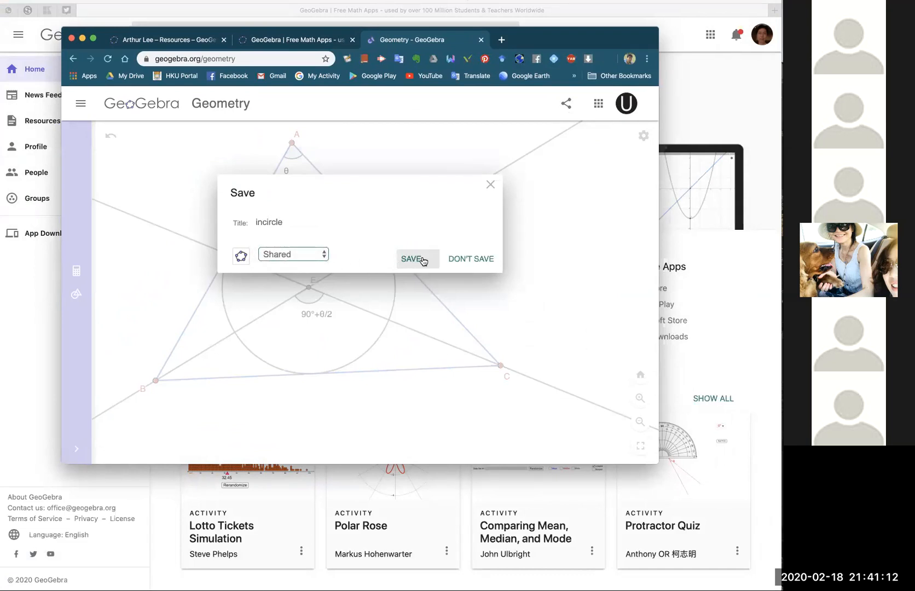
click(420, 259)
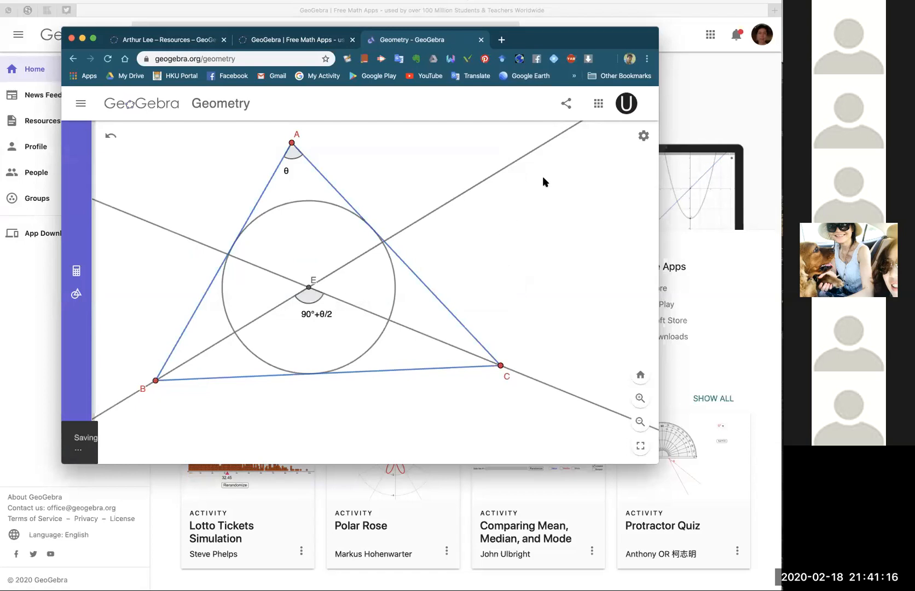
Check the sharing options of the saved construction, close them, and enlarge the browser window to nearly fill the screen.
click(566, 103)
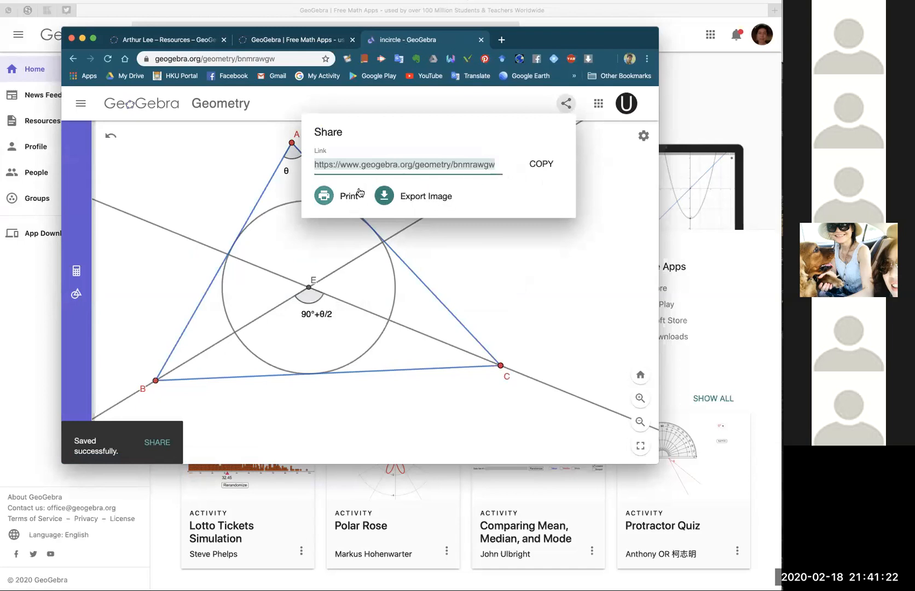
click(549, 265)
drag(541, 45, 486, 23)
drag(603, 441, 777, 585)
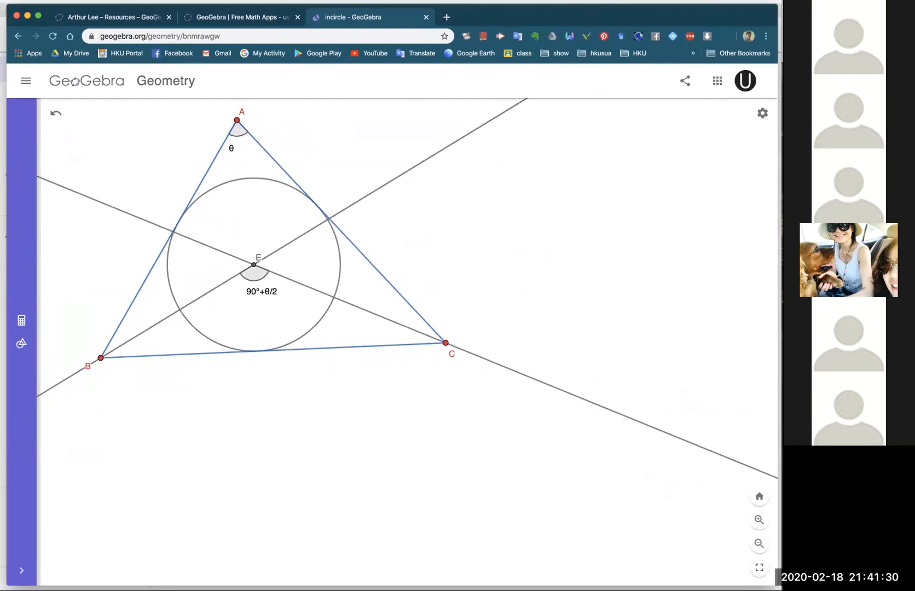
Close the construction and open the list of own saved resources on the GeoGebra site.
click(426, 17)
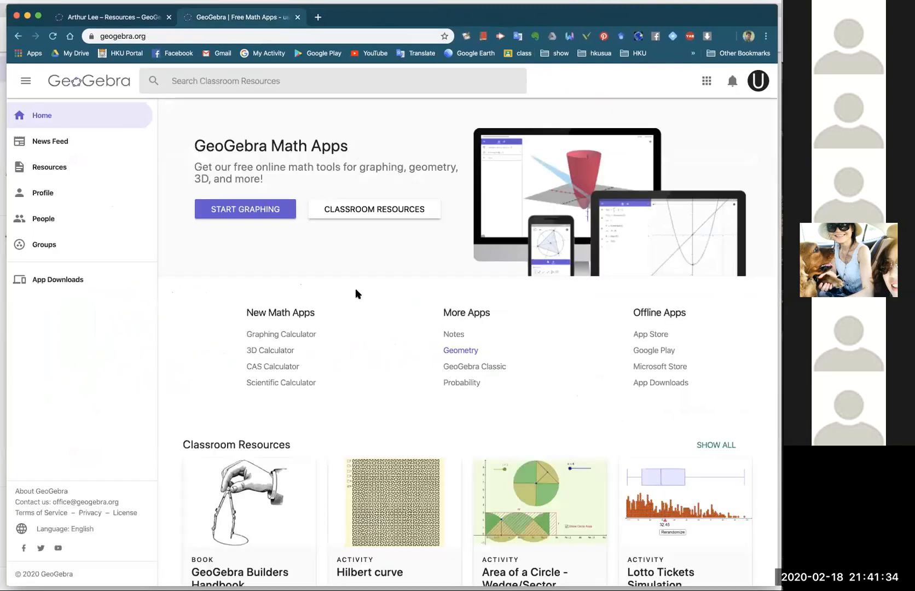
click(368, 213)
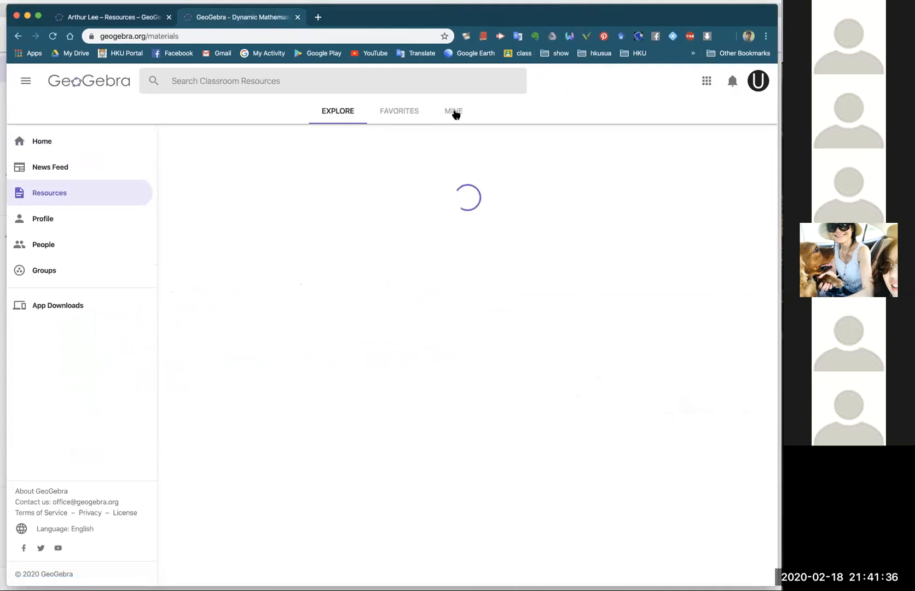
click(454, 113)
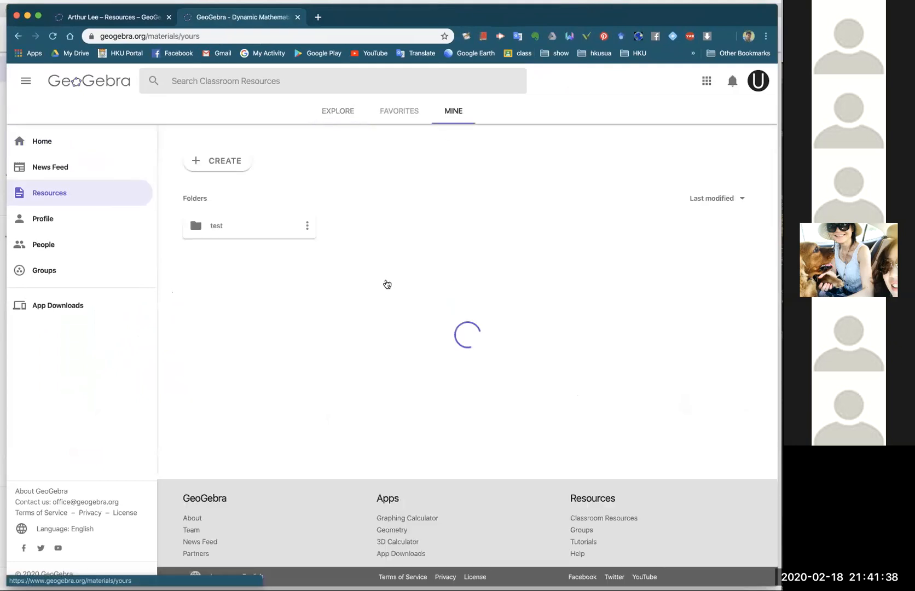
scroll(239, 373, down, 2)
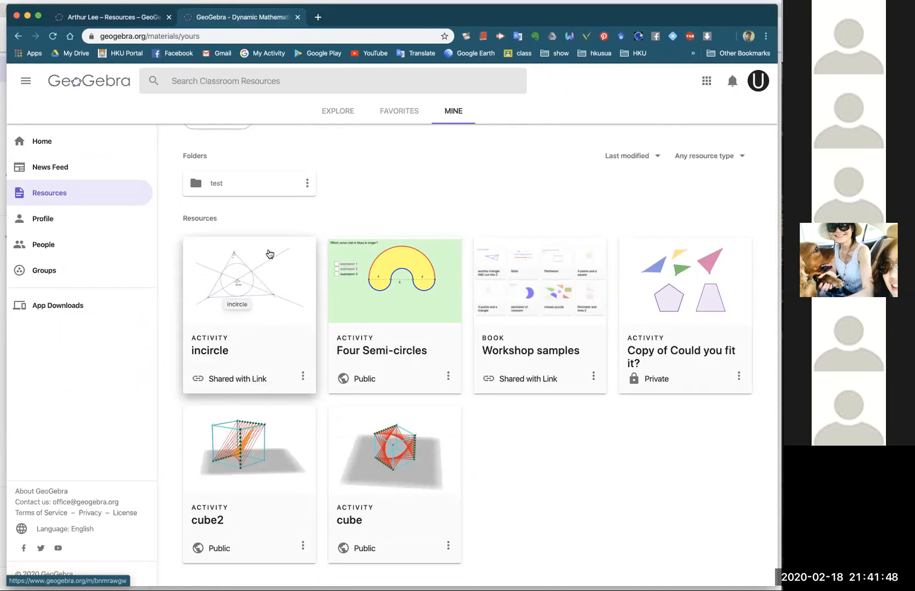
Open the saved incircle activity in the Geometry app and collapse its tools sidebar.
click(303, 377)
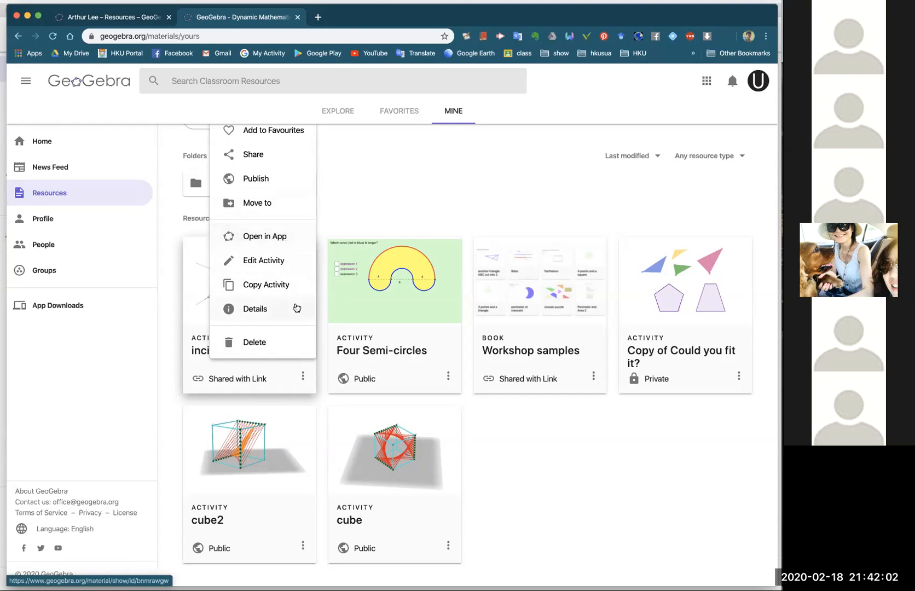
scroll(291, 306, up, 1)
click(272, 280)
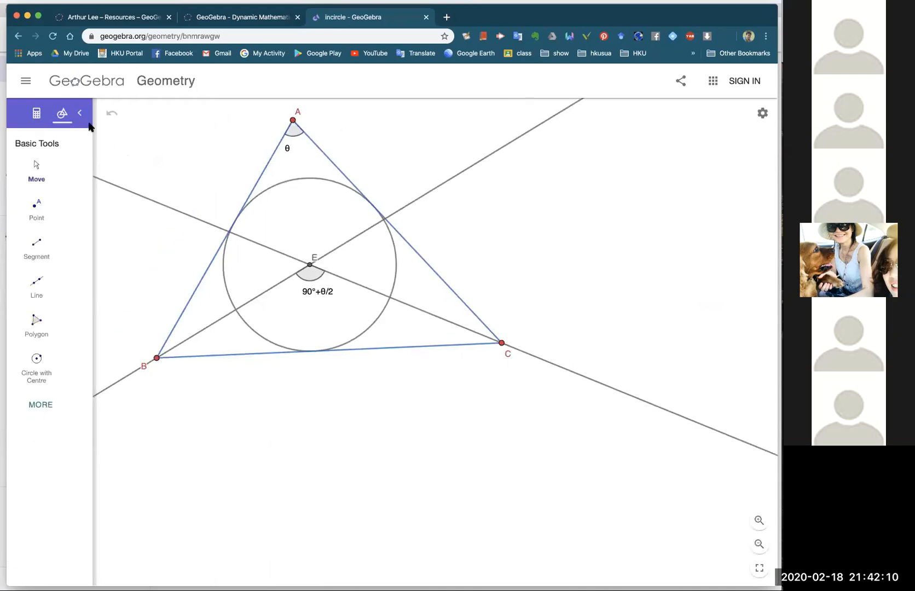
click(80, 113)
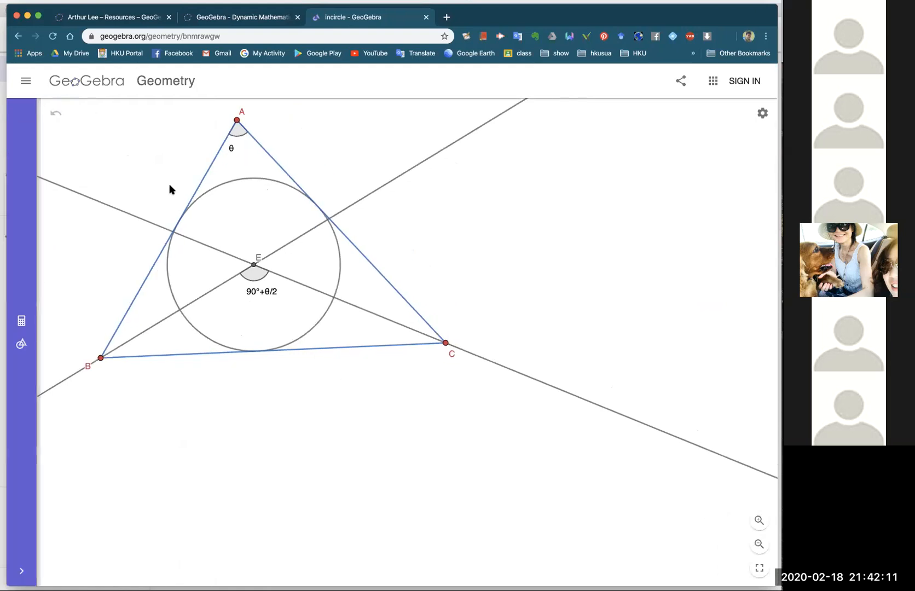
Copy the incircle construction's share link, close the sharing options and reopen them.
click(681, 82)
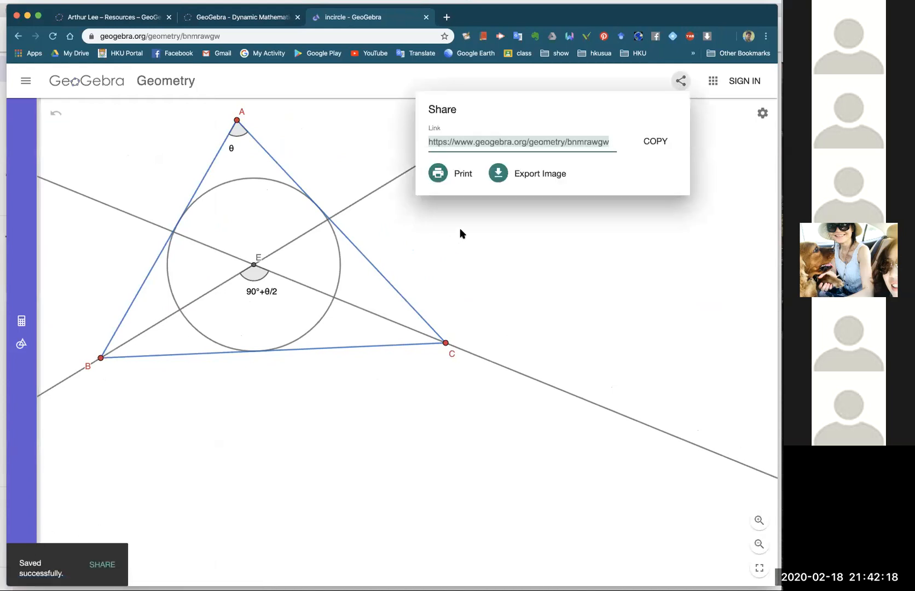
click(648, 141)
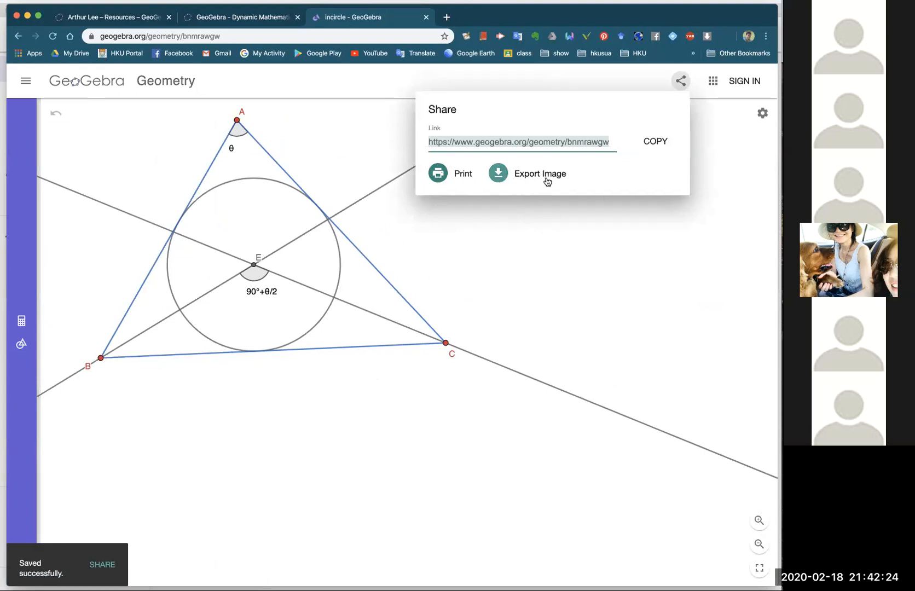
click(724, 156)
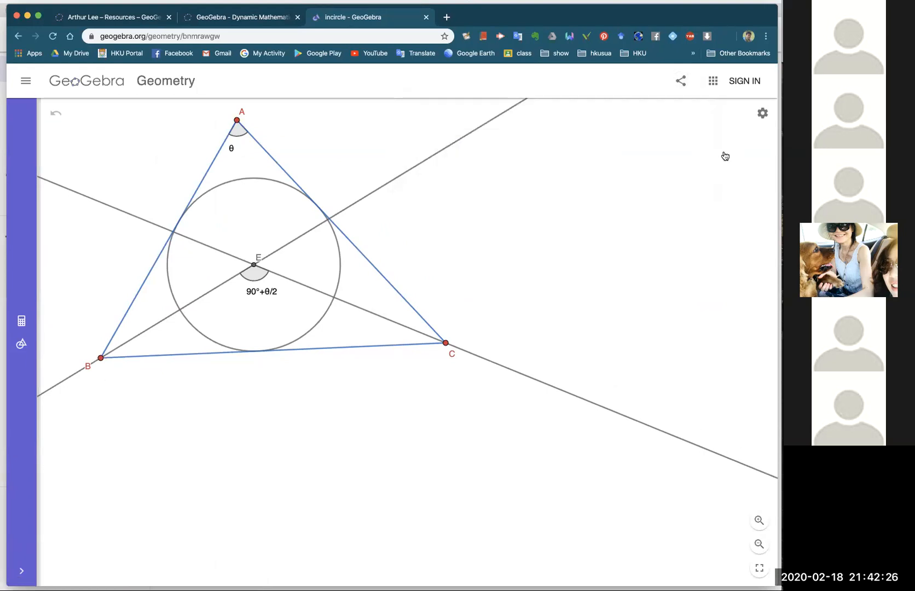
click(680, 86)
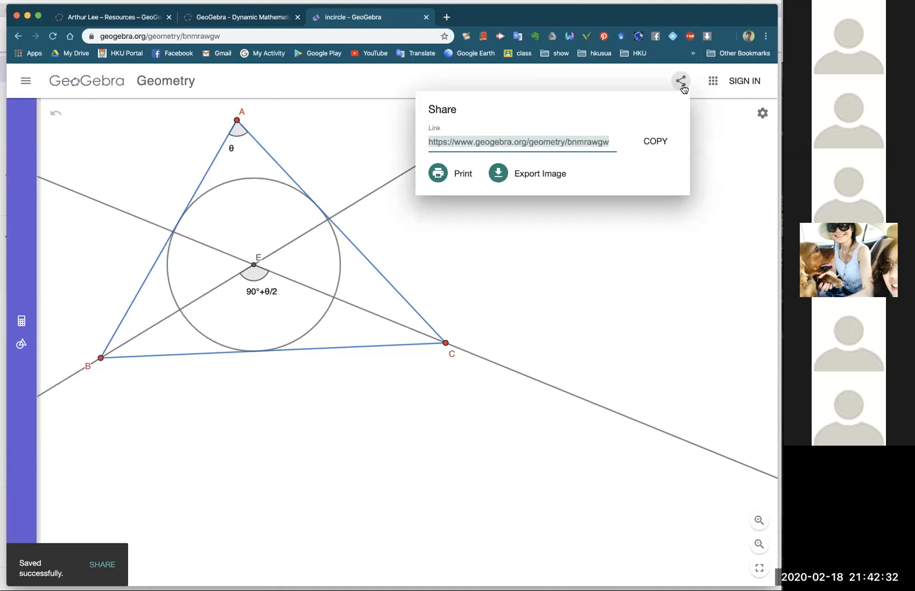
Close the sharing options and the incircle construction to get back to the list of own resources.
click(720, 138)
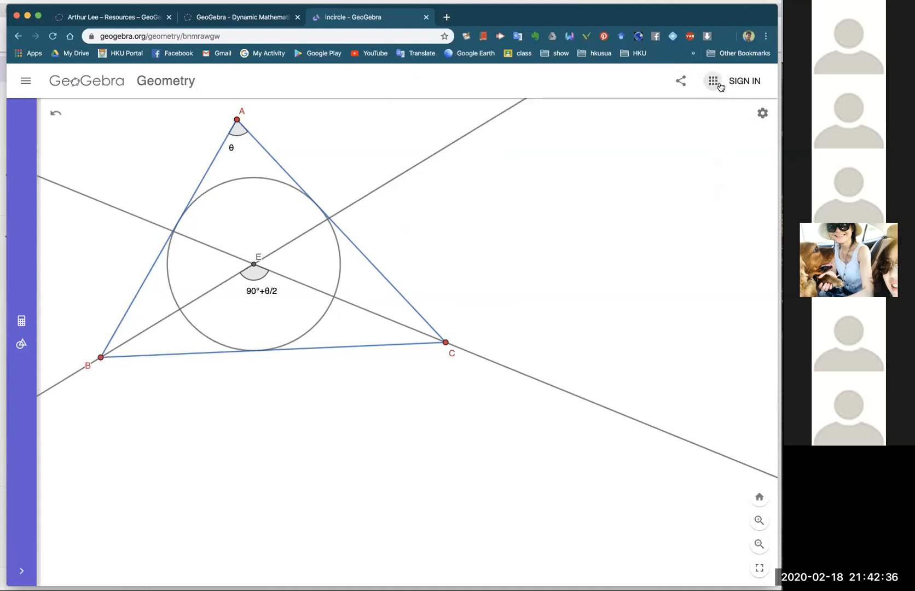
click(427, 17)
click(571, 175)
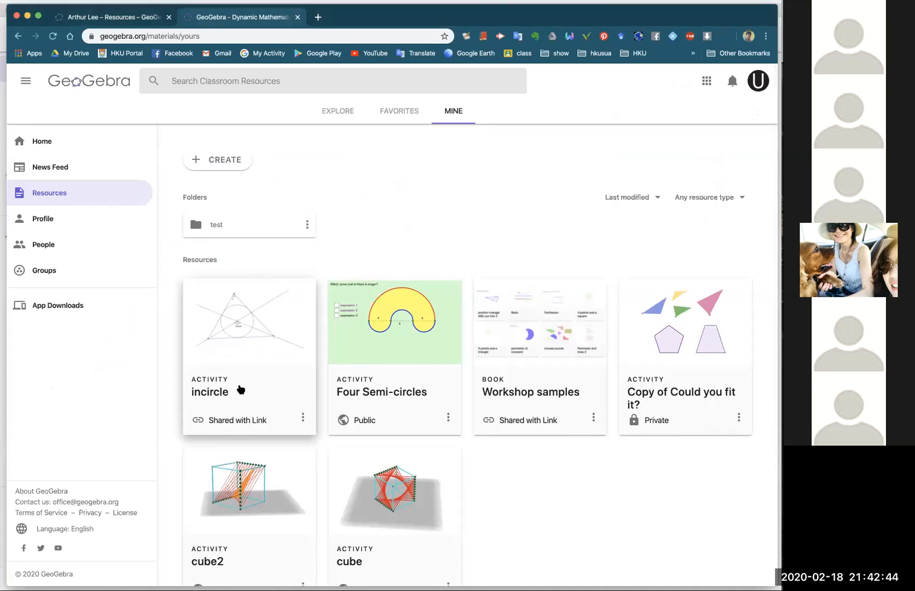
Publish the incircle activity with the description "incircle" and the topic Geometry.
click(303, 419)
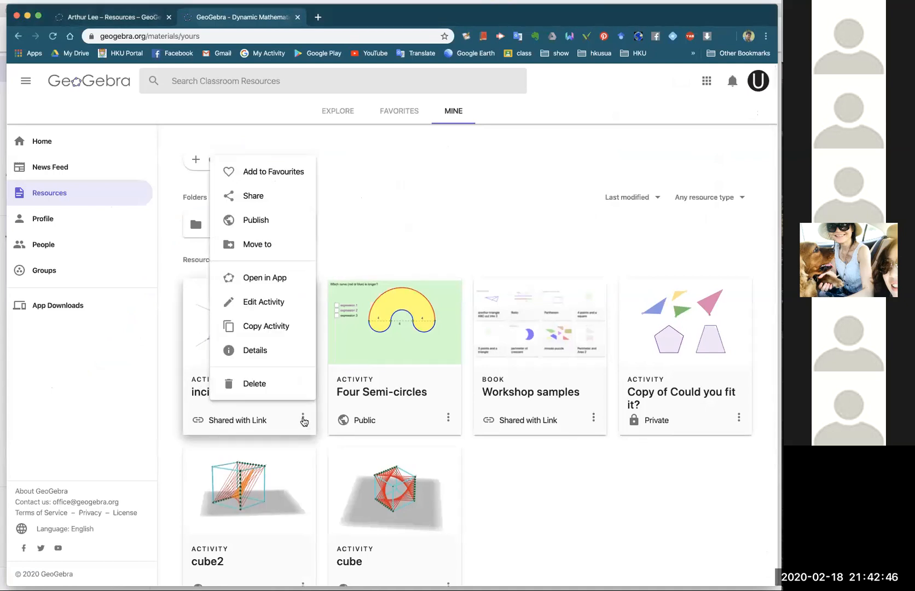
click(261, 221)
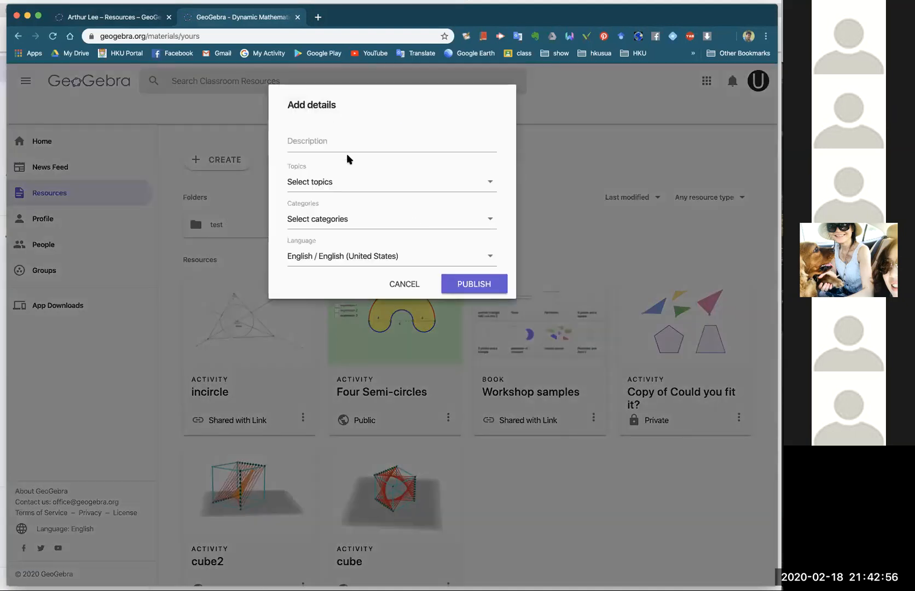
click(342, 143)
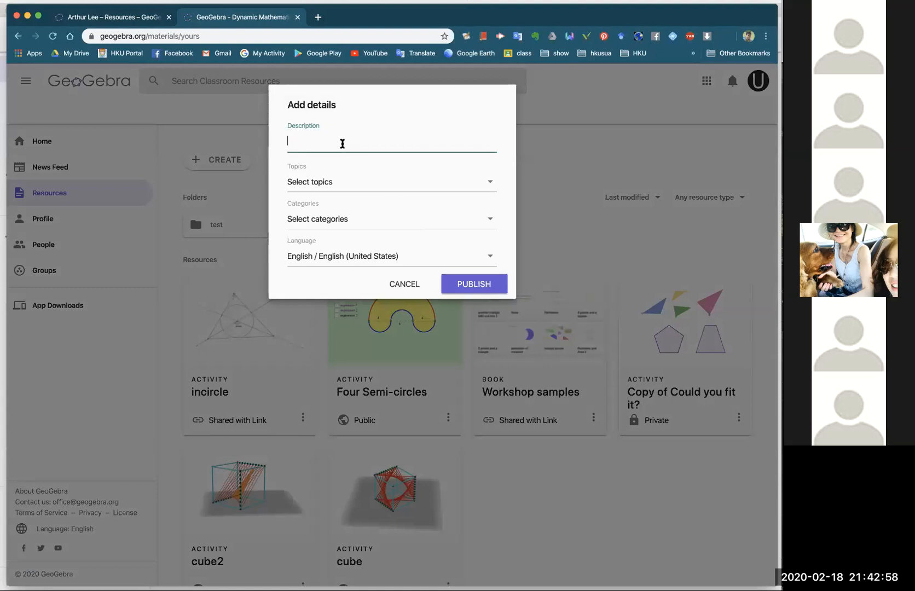
text(incircle)
click(486, 180)
text(geometry)
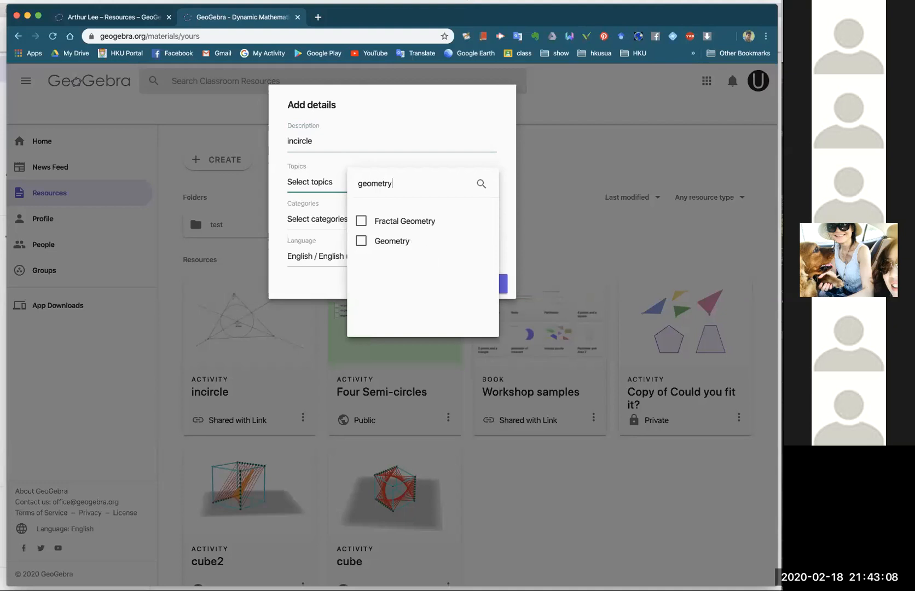
click(401, 241)
click(504, 241)
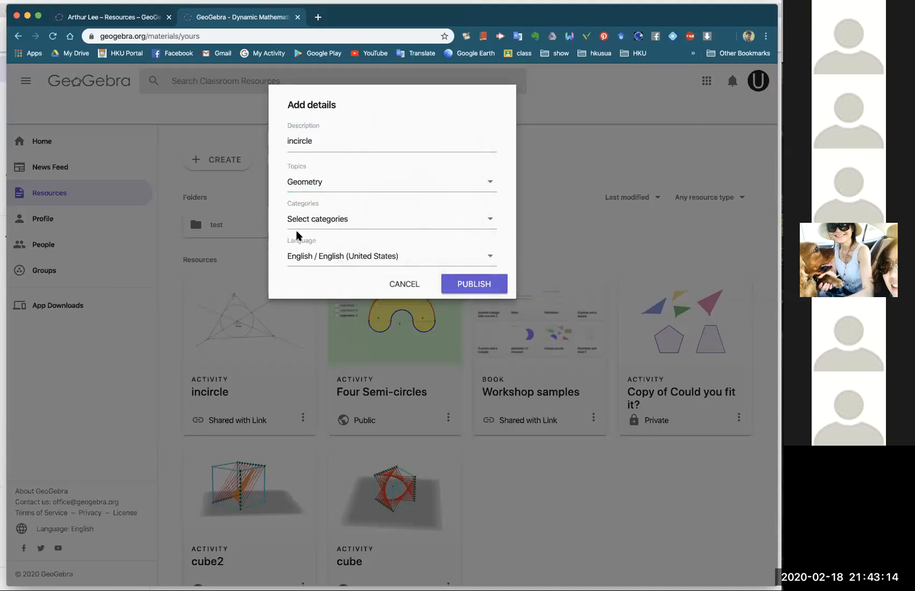
click(468, 283)
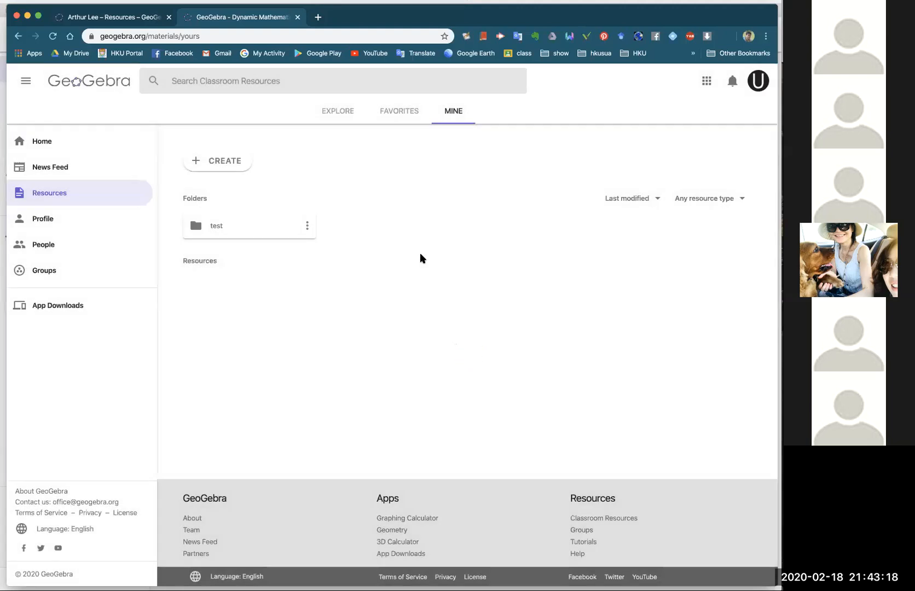
Open the incircle activity for editing and look over its visibility and tag settings.
scroll(484, 474, down, 2)
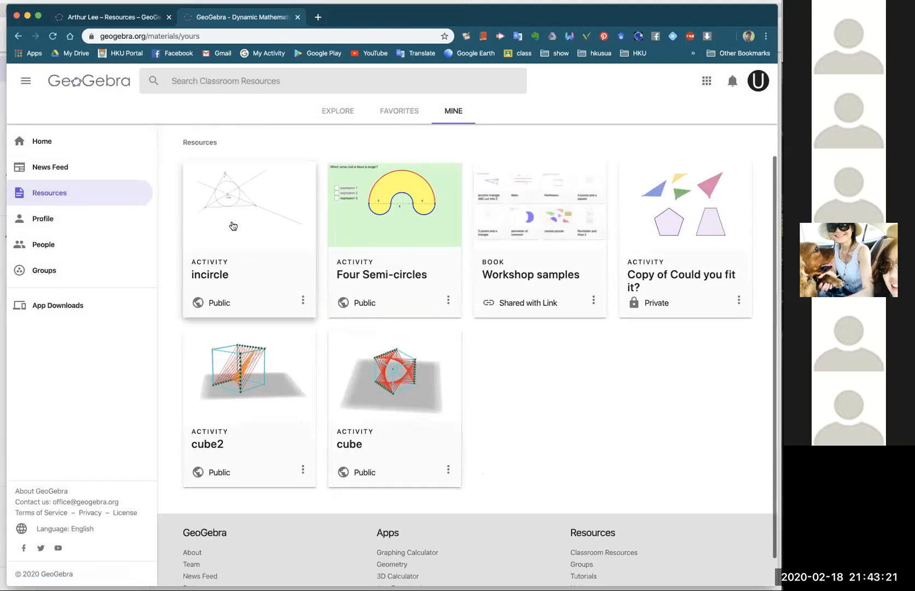
click(303, 300)
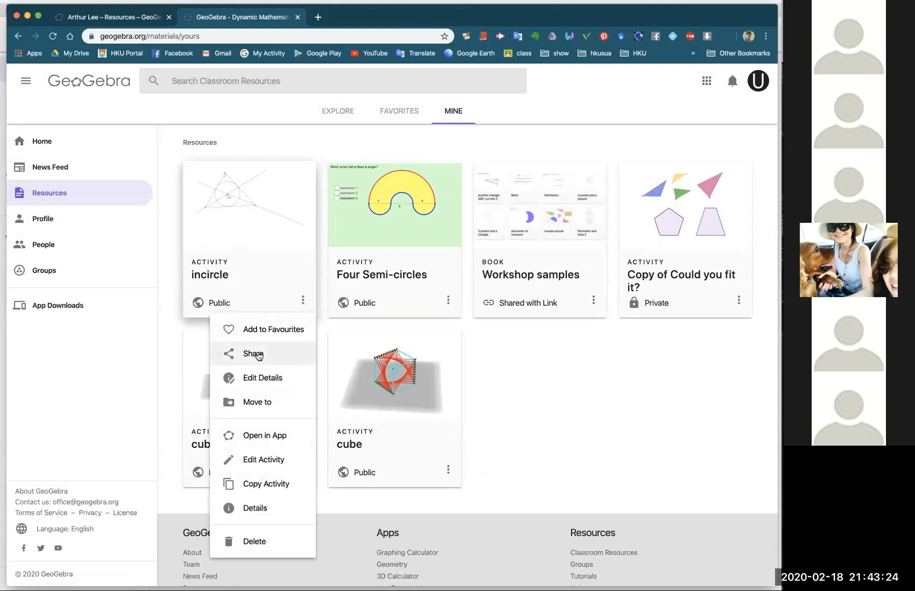
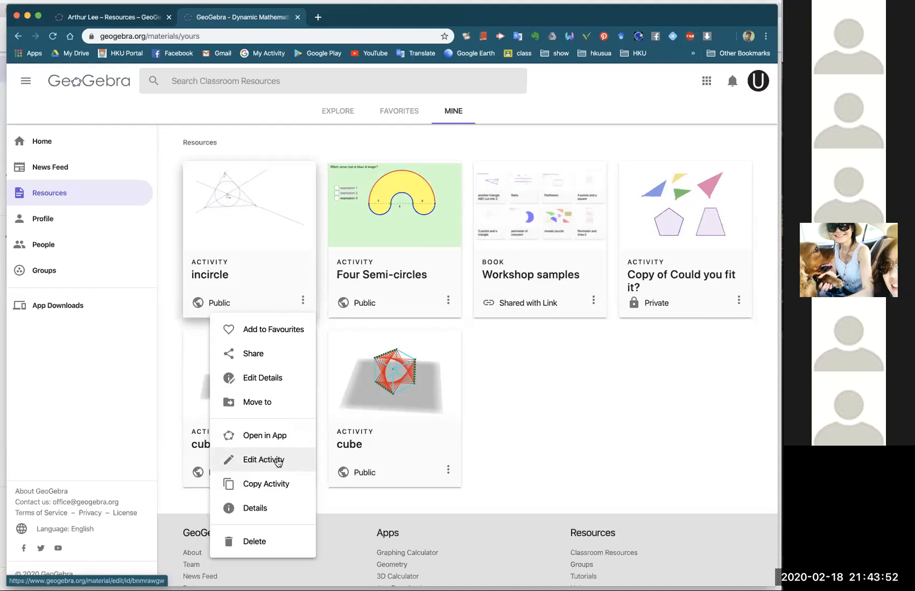
click(273, 461)
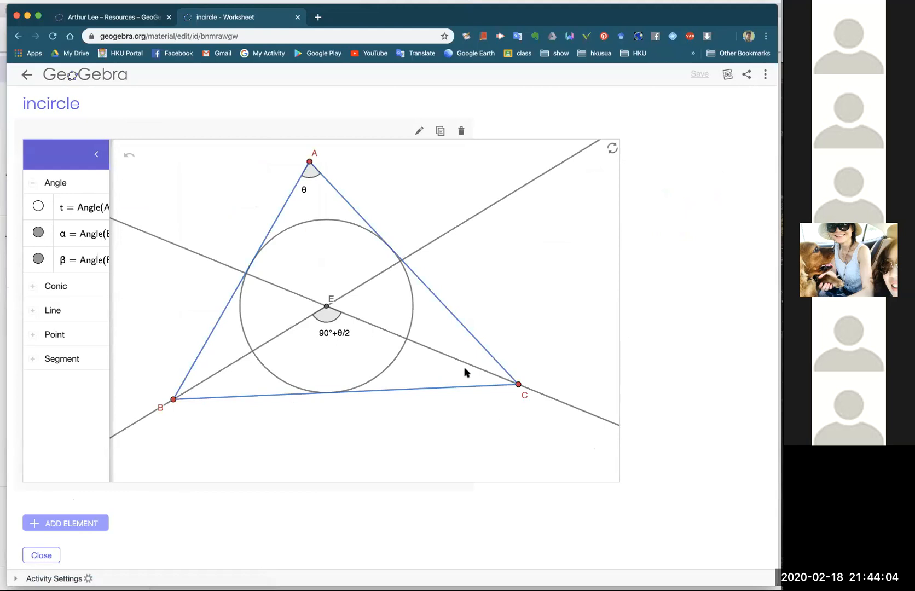
scroll(197, 466, down, 3)
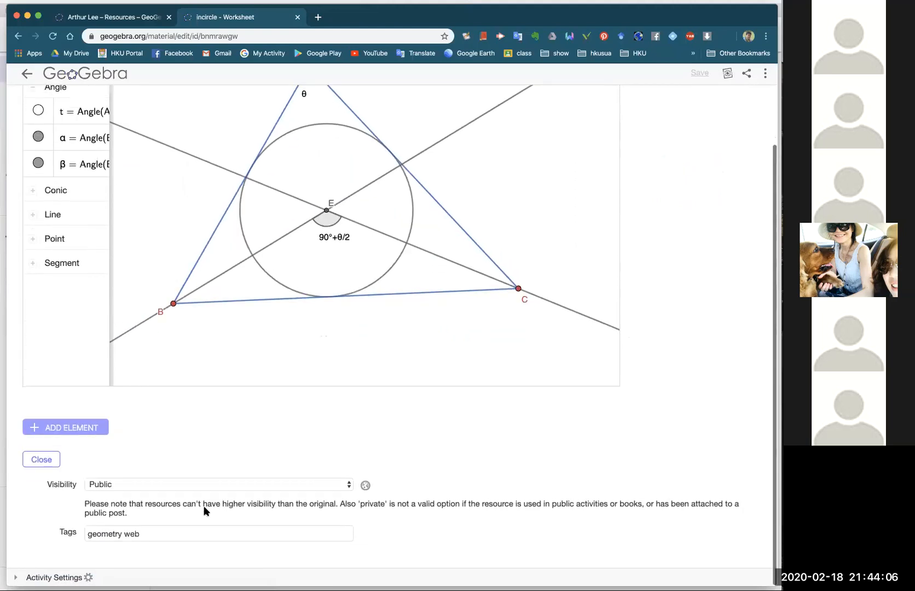
scroll(223, 470, up, 3)
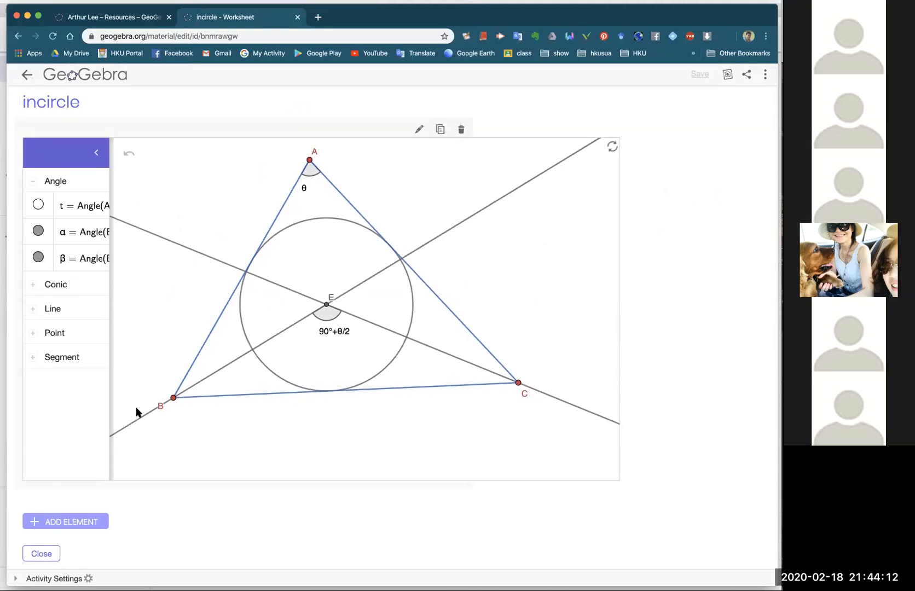
Add a text element above the construction reading "This figure shows an incircle.".
click(81, 524)
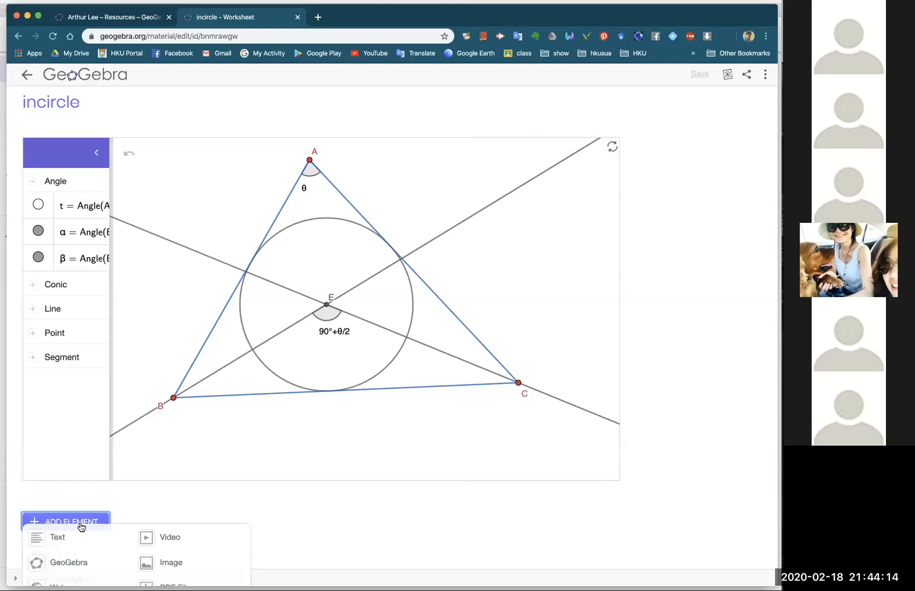
click(59, 541)
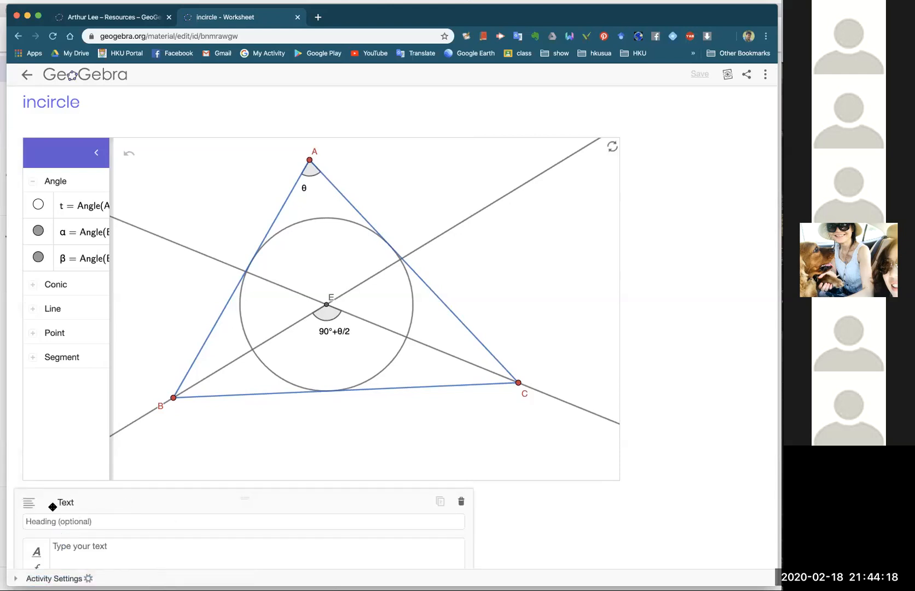
drag(103, 507, 137, 153)
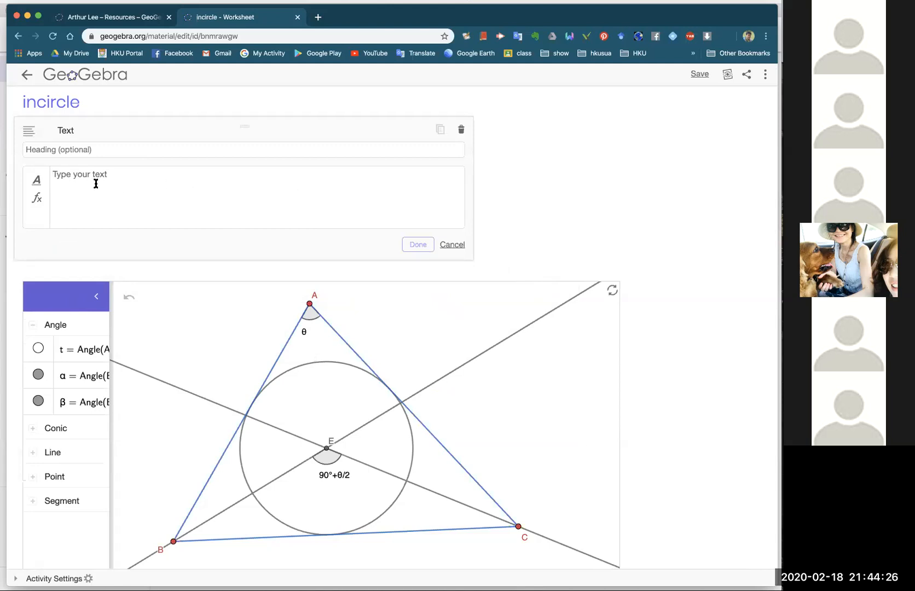
text(This)
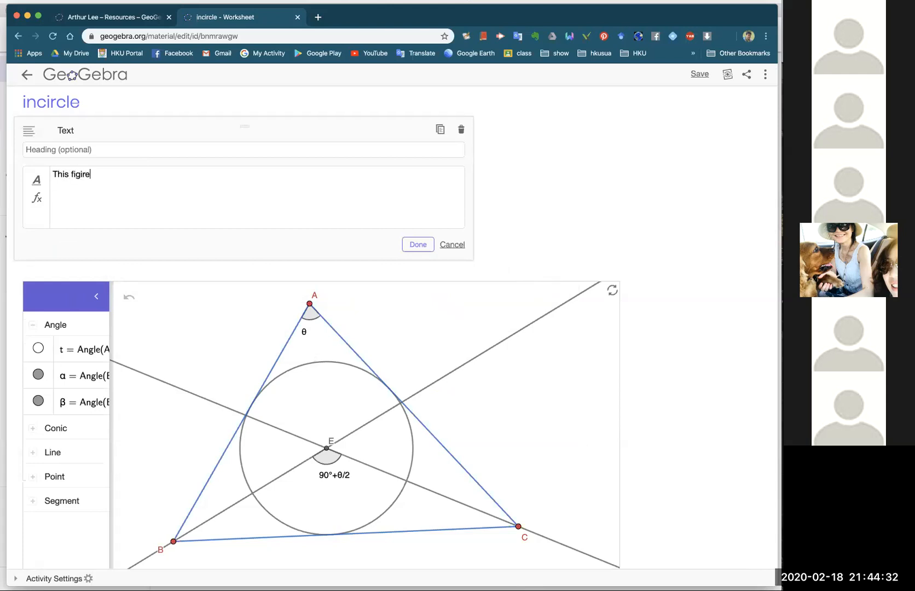
text( figure sho)
text(ws an in)
text(center)
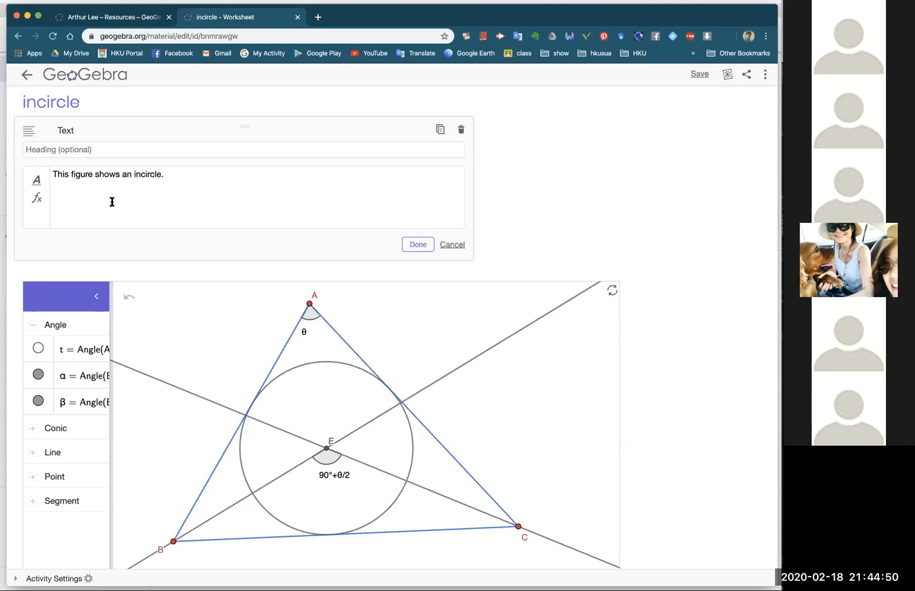
click(420, 247)
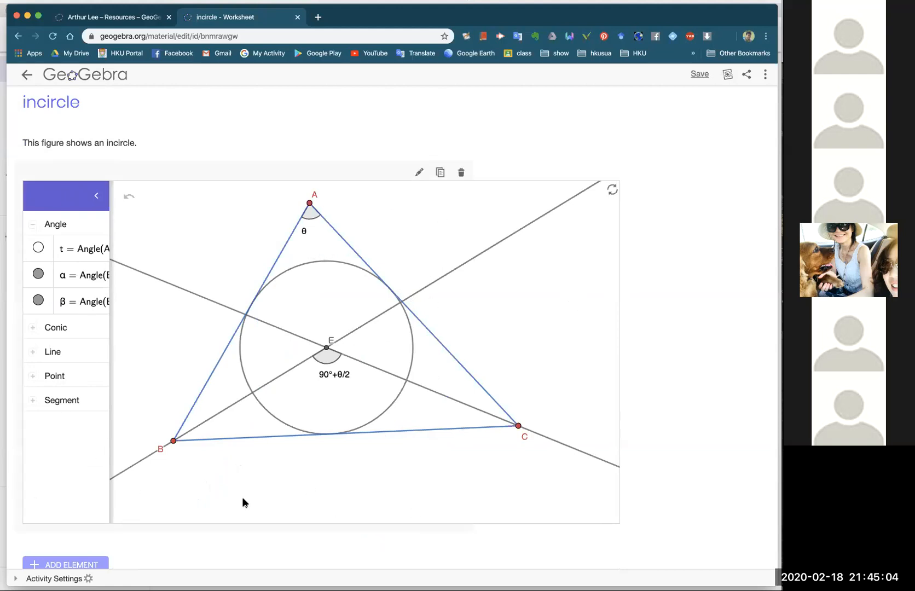
Open the GeoGebra applet element for editing and shrink its frame to about 790 x 488.
click(419, 174)
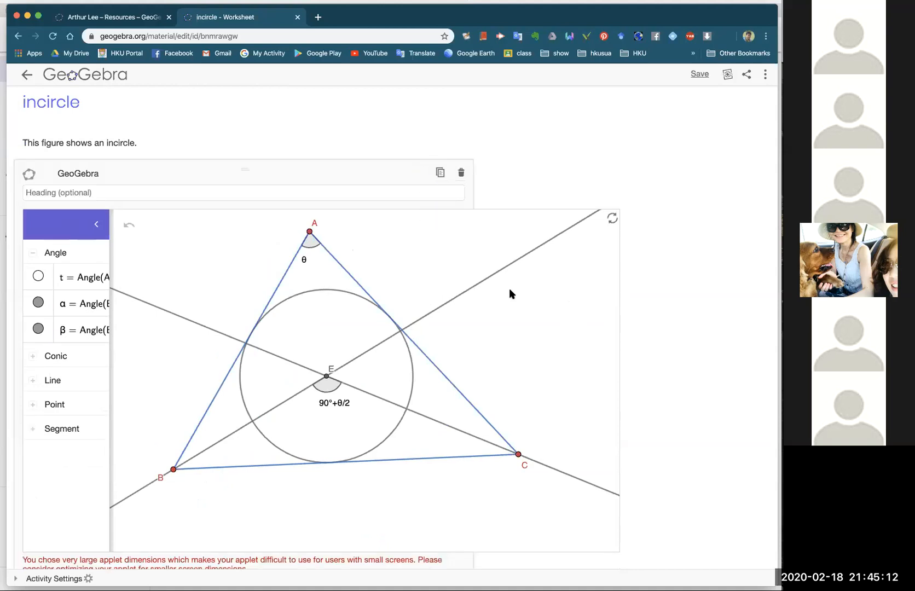
scroll(673, 345, down, 2)
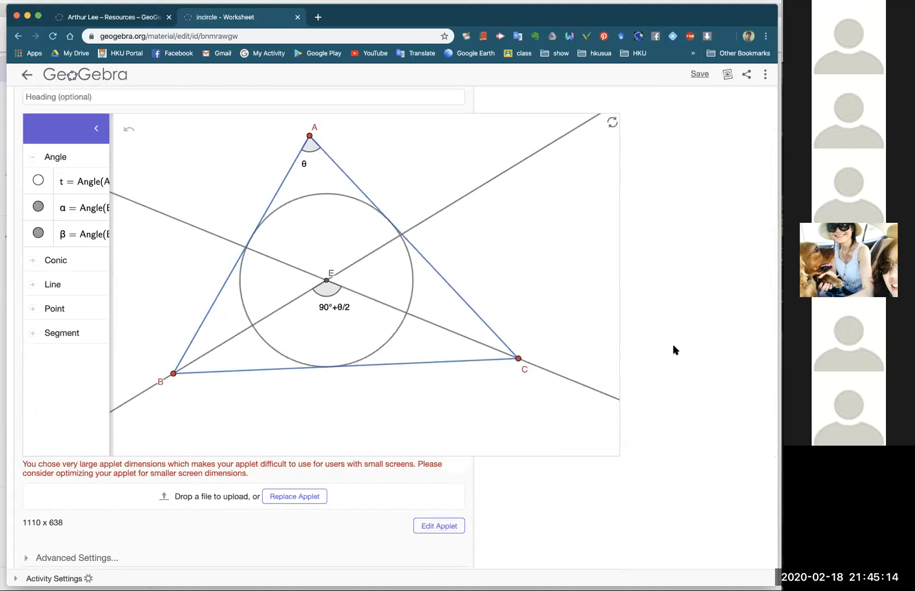
click(97, 179)
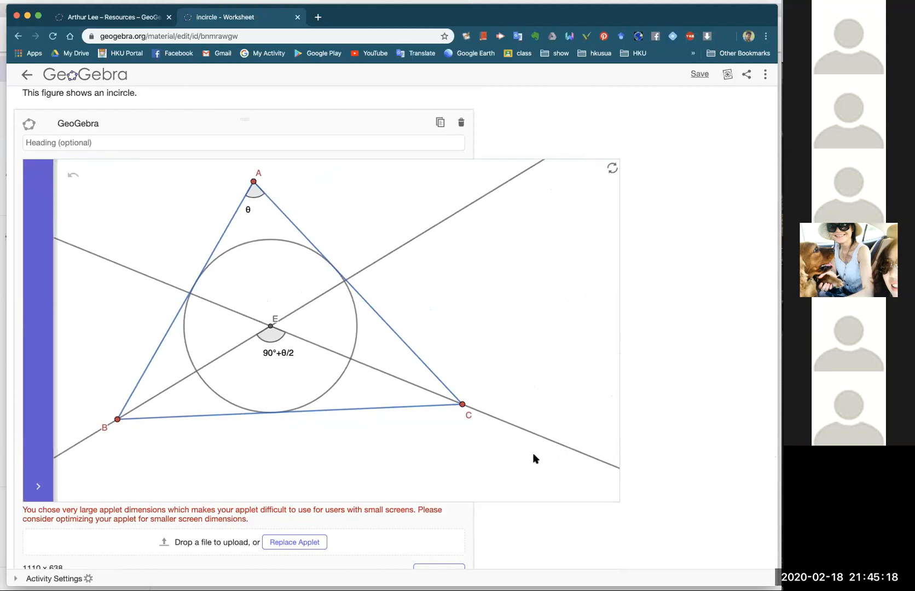
drag(612, 498, 448, 420)
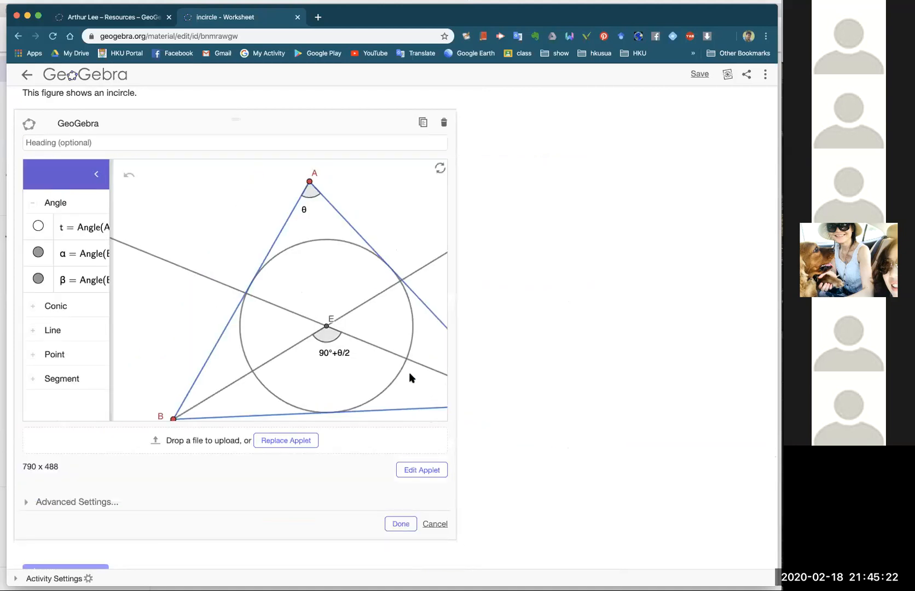
Reposition vertices A, B and C so the whole triangle fits inside the smaller applet frame.
drag(415, 385, 367, 371)
drag(119, 404, 236, 377)
drag(252, 170, 173, 204)
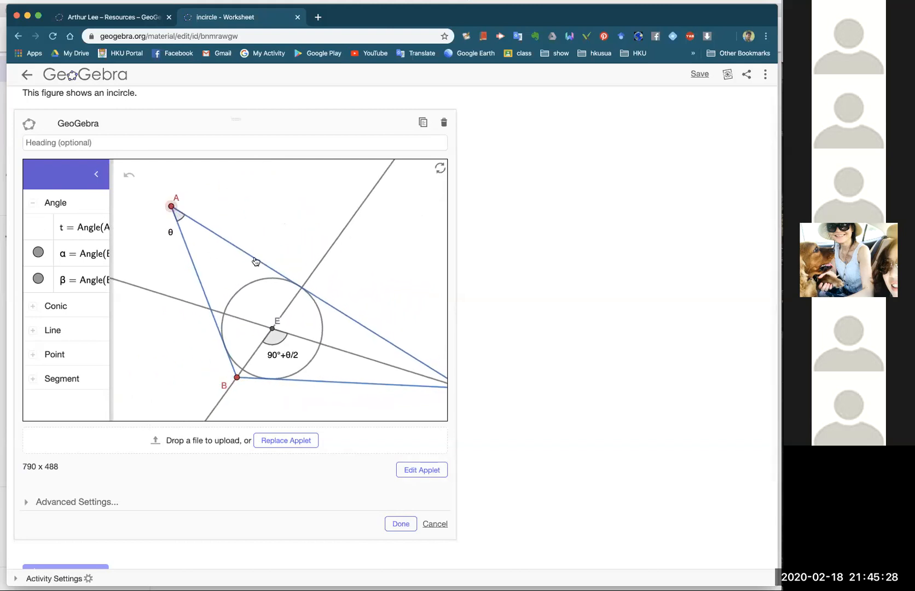
drag(323, 374, 296, 369)
drag(421, 382, 338, 348)
drag(134, 200, 273, 200)
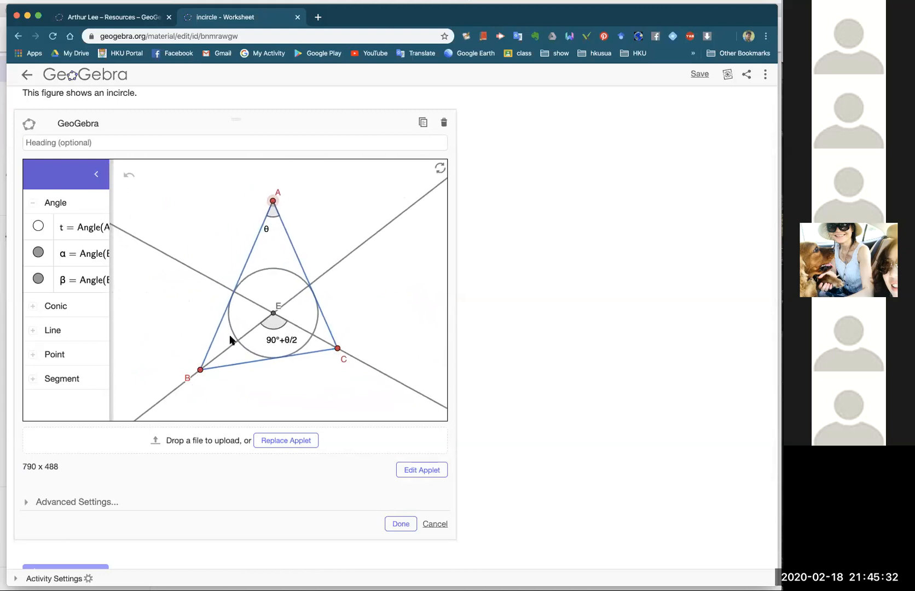
drag(200, 370, 160, 381)
drag(338, 348, 369, 369)
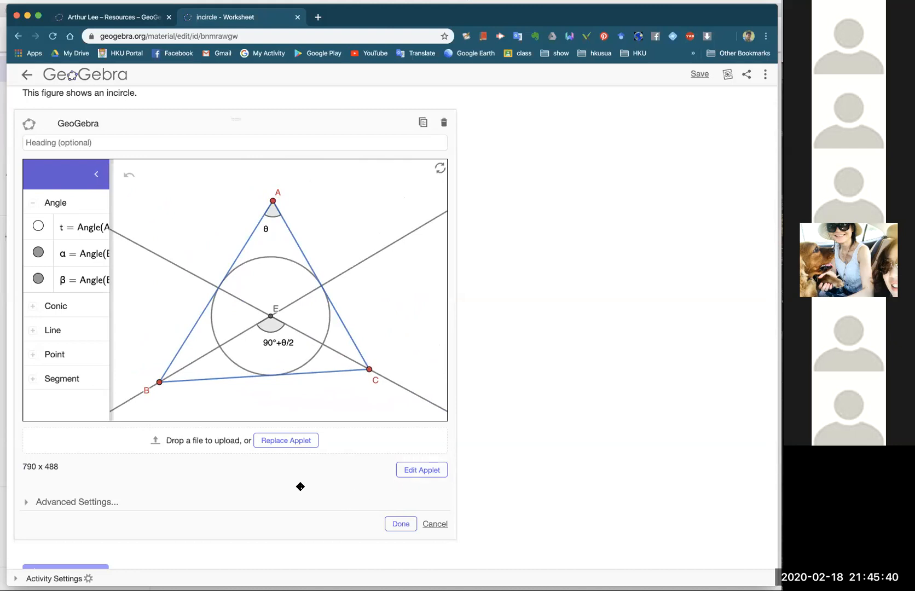
Set the applet's width to 800 in its advanced settings.
scroll(212, 484, down, 5)
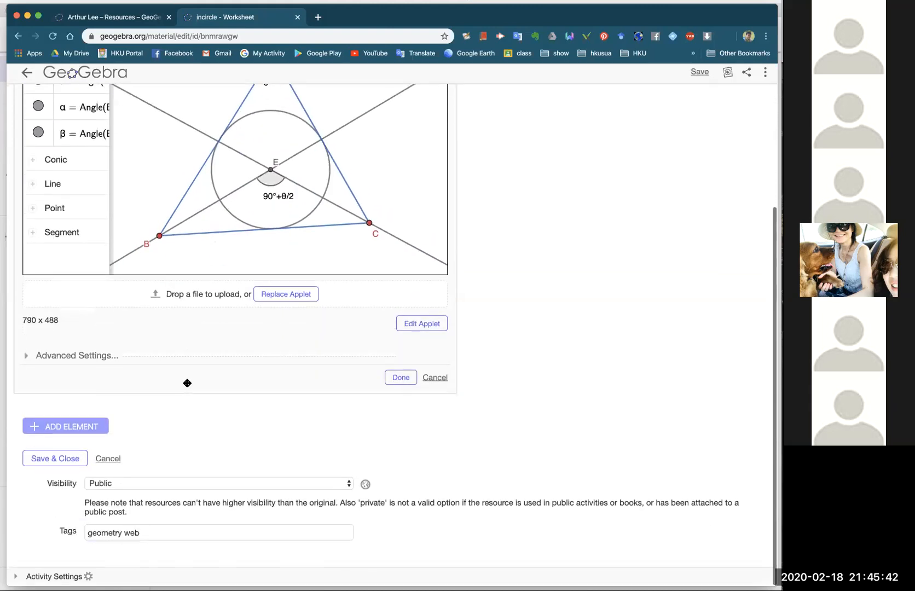
click(25, 359)
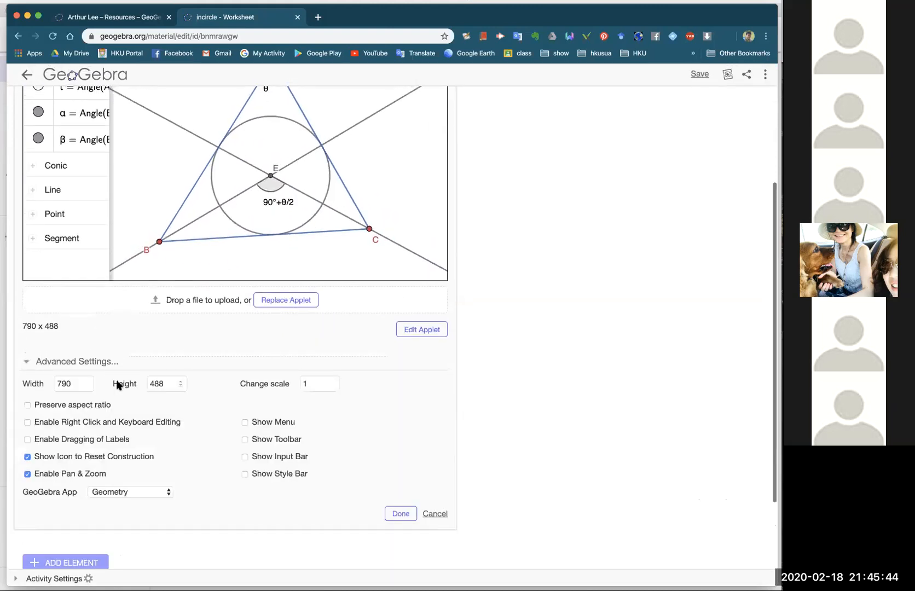
click(78, 383)
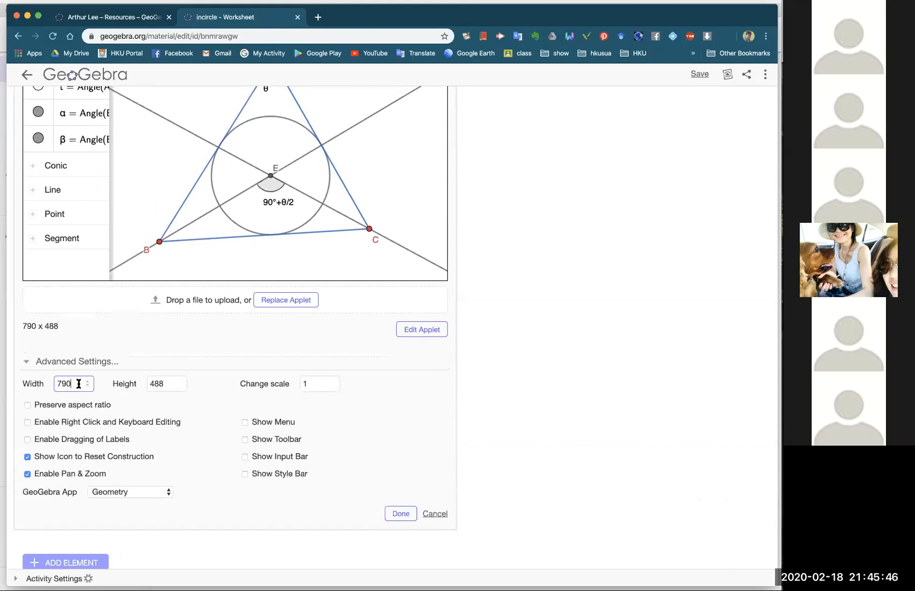
key(BackSpace)
key(BackSpace)
key(Return)
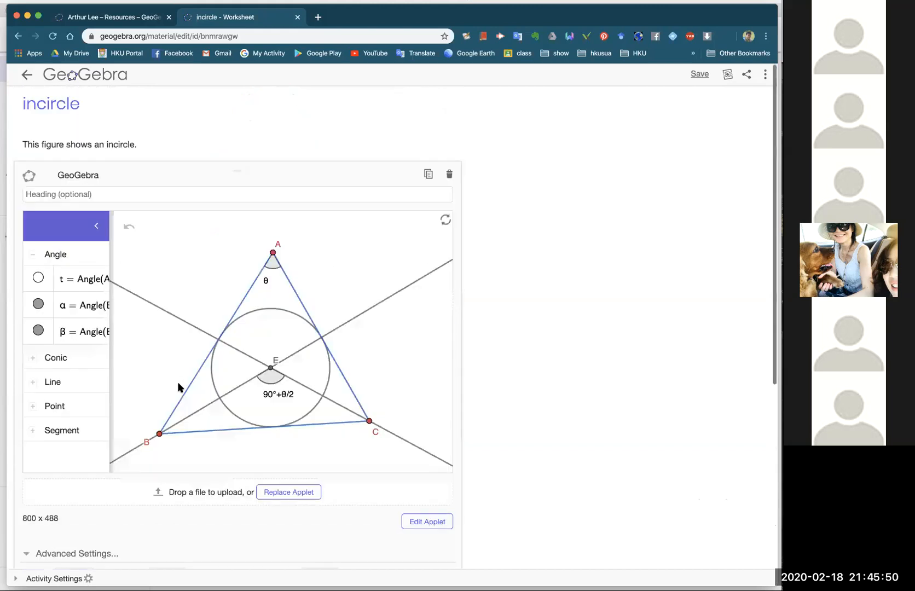
Set the applet's height to 600 and turn on preserving its aspect ratio.
scroll(151, 500, down, 5)
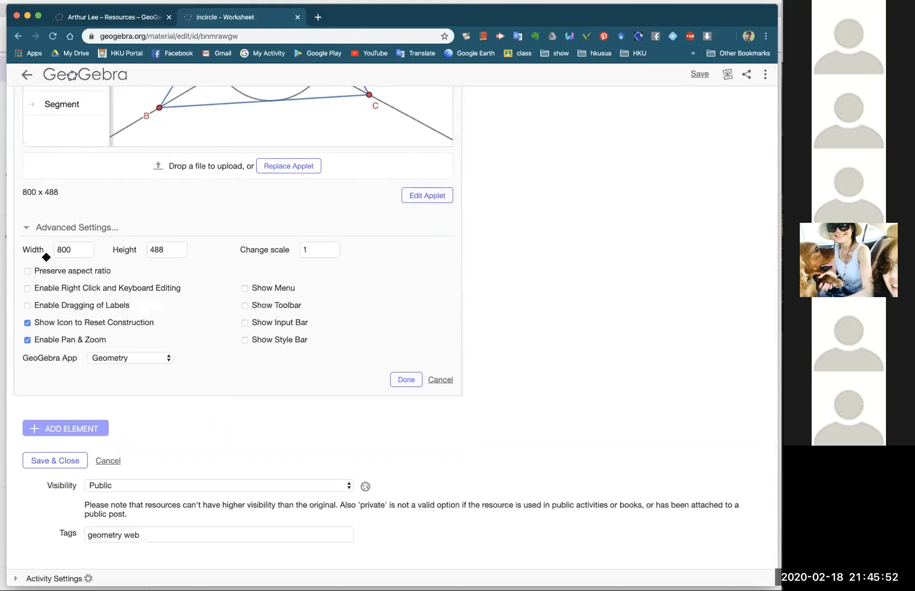
click(175, 249)
text(600)
key(Return)
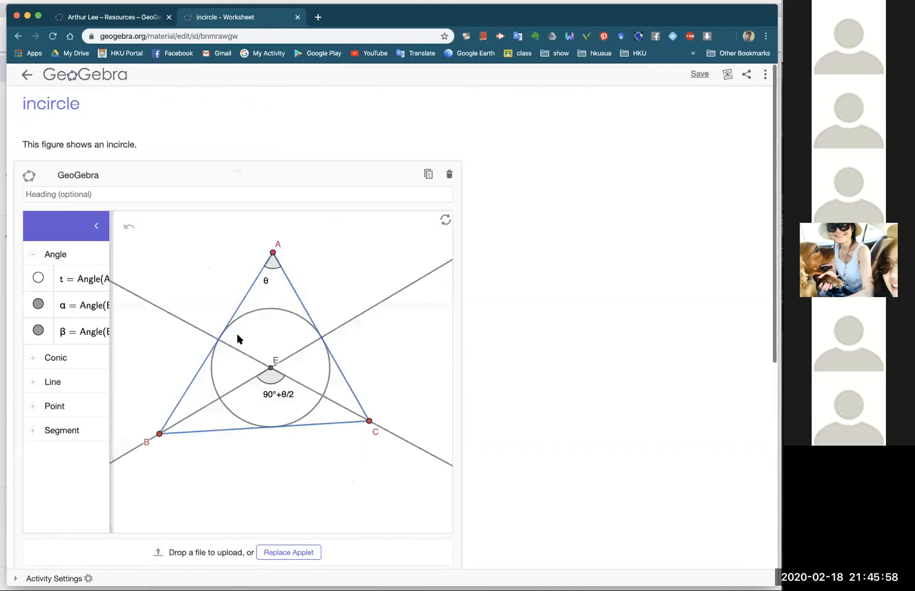
scroll(435, 420, down, 7)
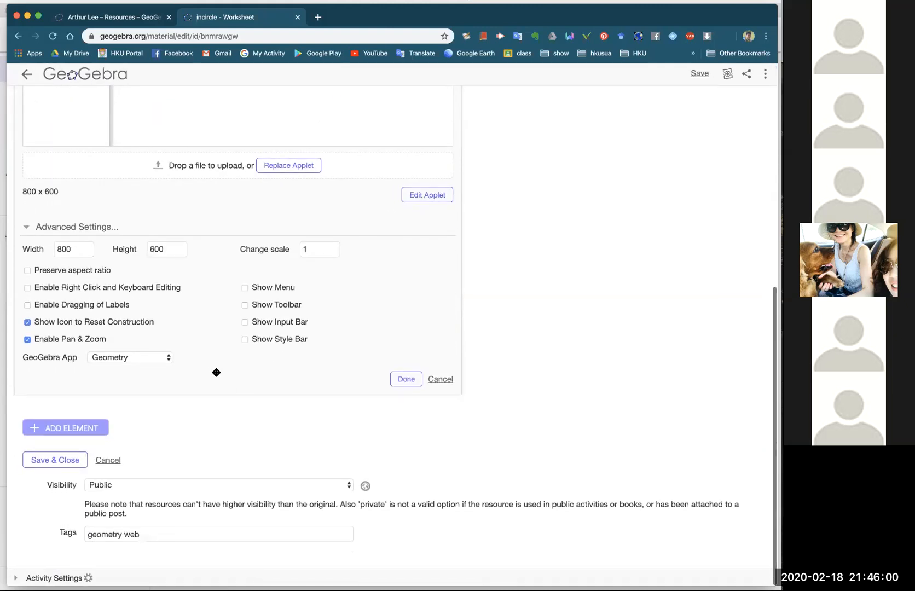
click(27, 271)
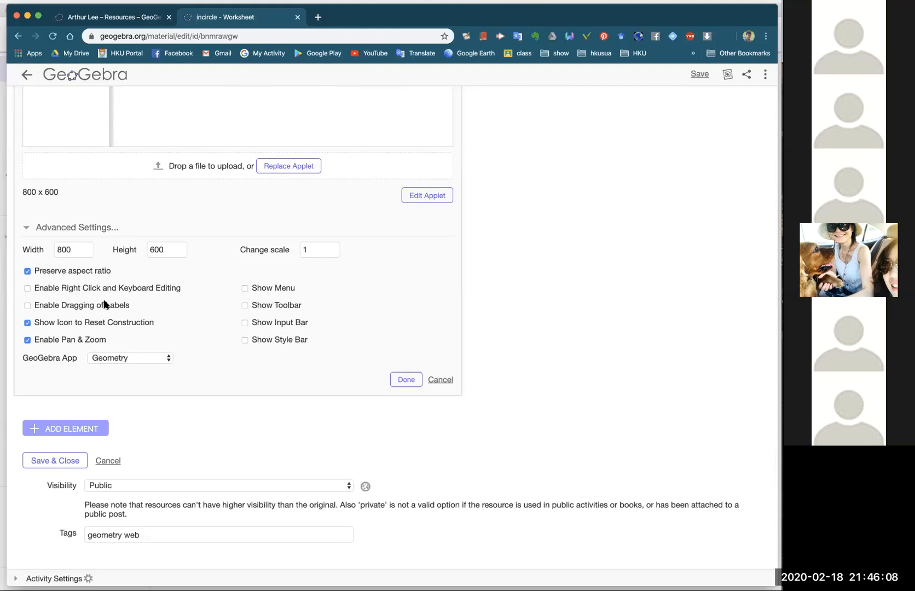
Enable right click and keyboard editing and dragging of labels for the applet.
click(27, 288)
scroll(184, 352, down, 5)
scroll(186, 357, down, 5)
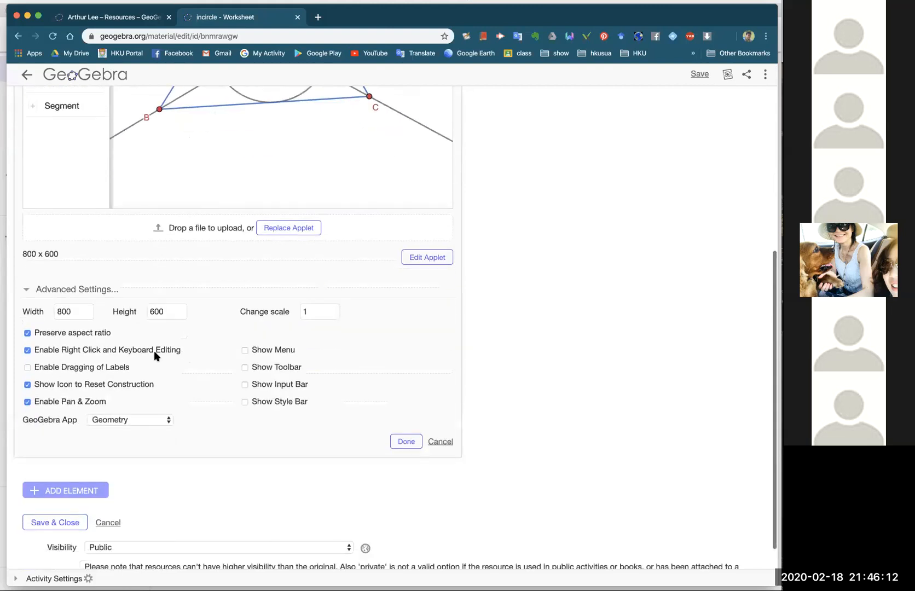
click(28, 368)
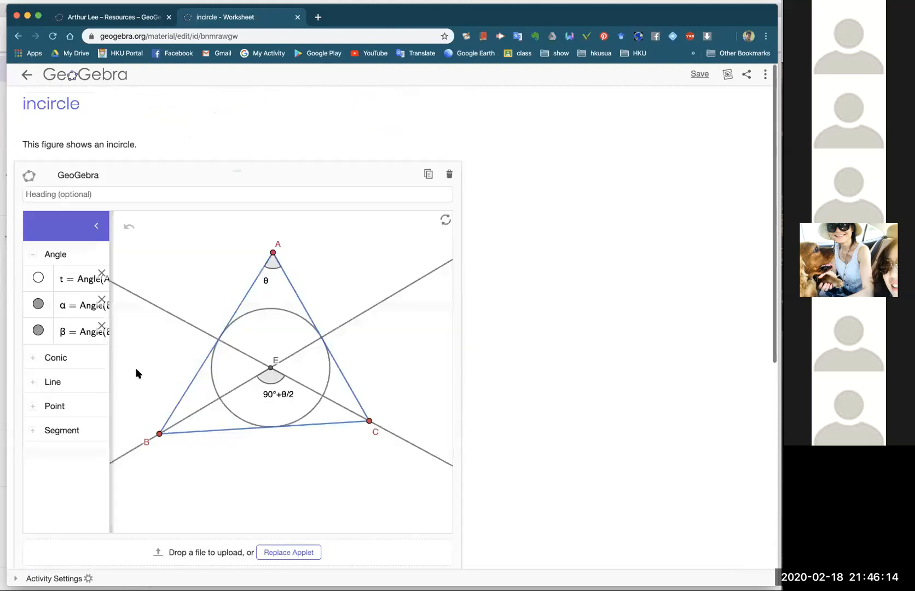
Turn on the applet's menu, toolbar, input bar and style bar, and apply the advanced settings.
scroll(139, 371, down, 5)
scroll(138, 368, down, 3)
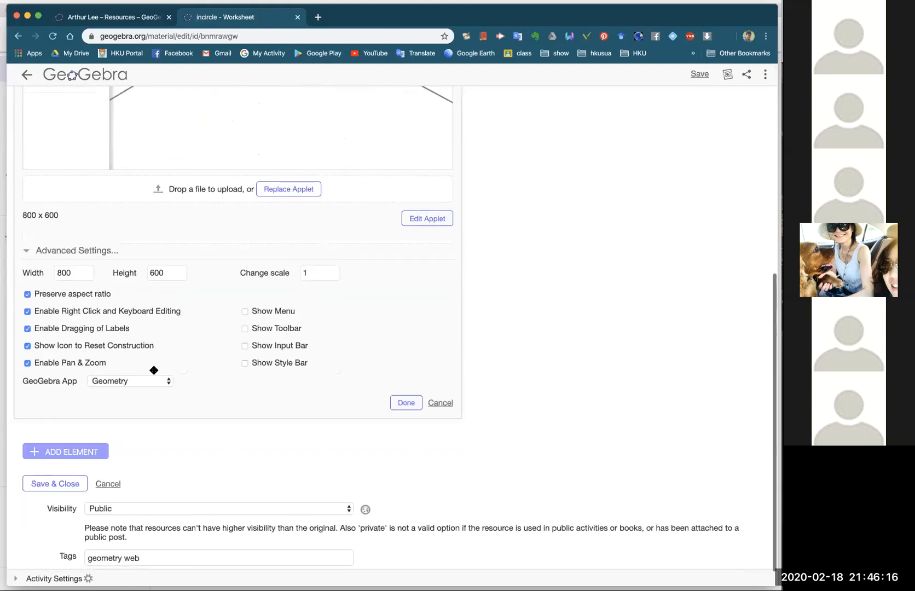
click(245, 312)
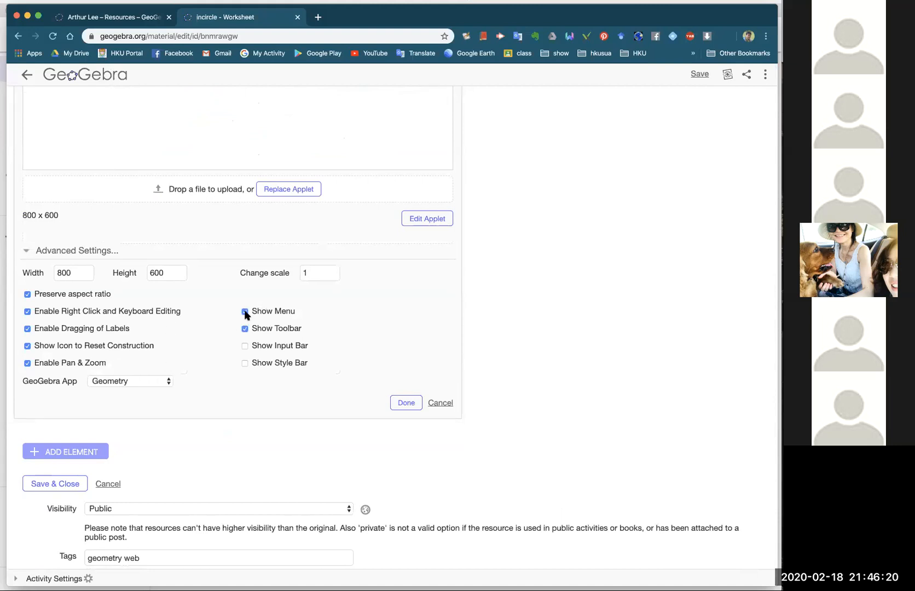
click(245, 347)
scroll(358, 364, up, 5)
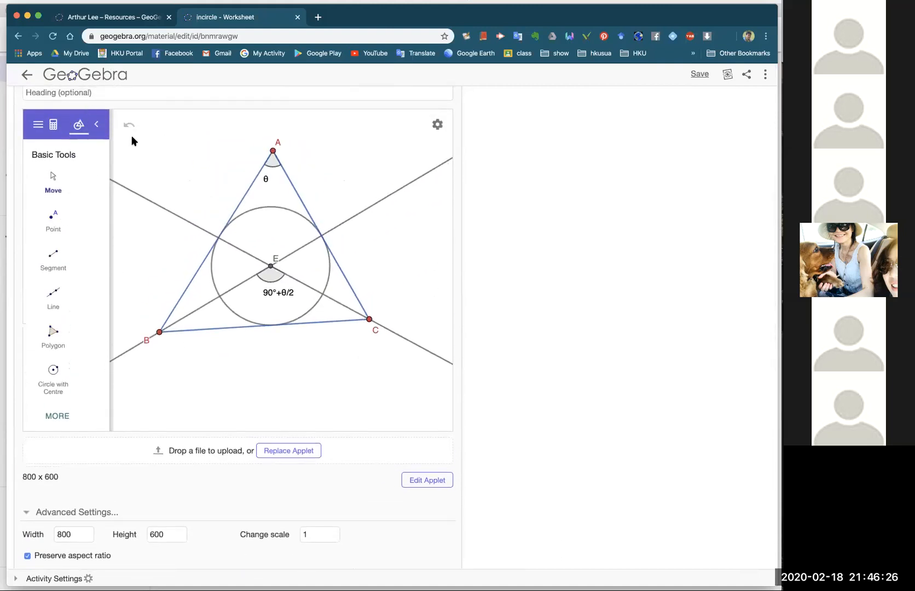
scroll(485, 308, down, 4)
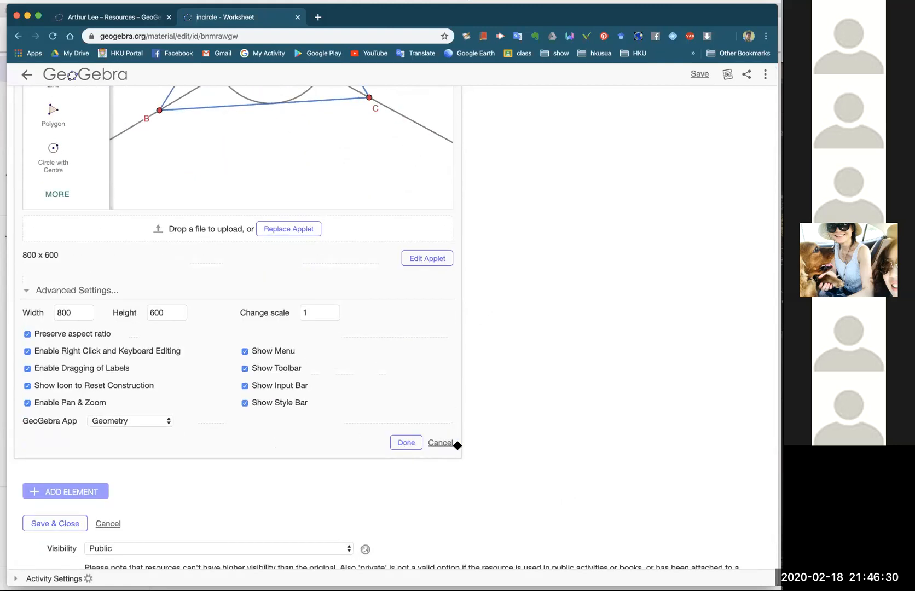
click(404, 442)
scroll(514, 269, up, 5)
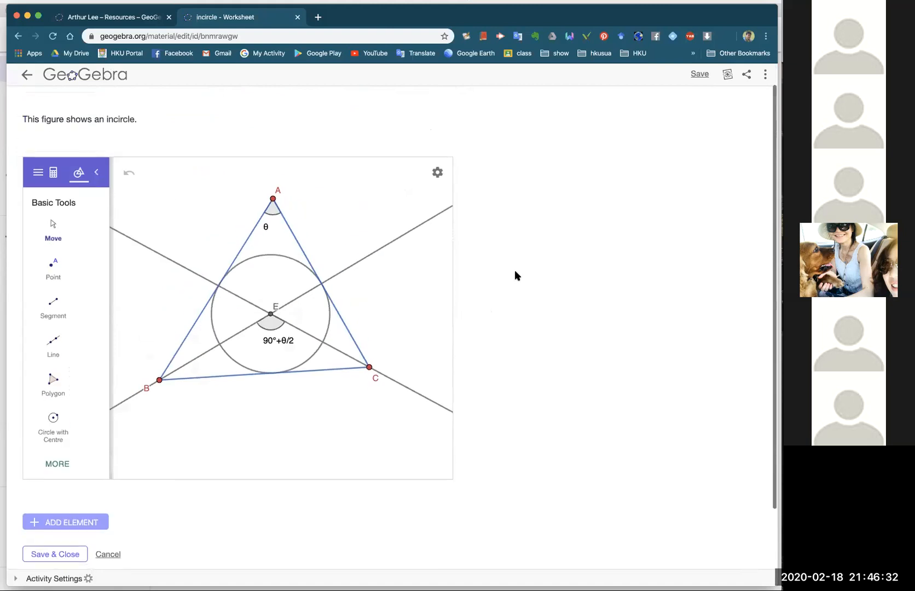
scroll(515, 269, down, 1)
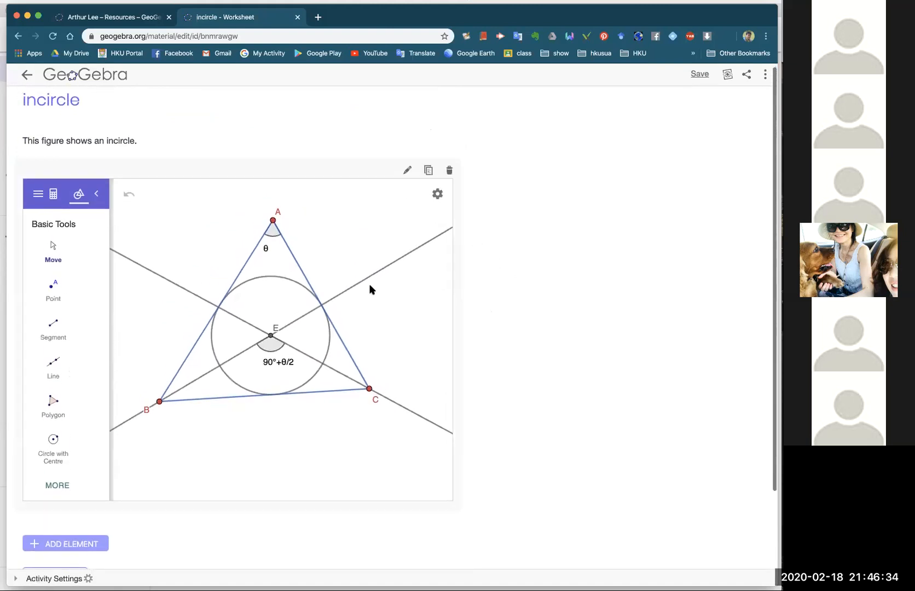
Look through the element types that can be added, and save and close the activity without adding one.
scroll(465, 320, down, 5)
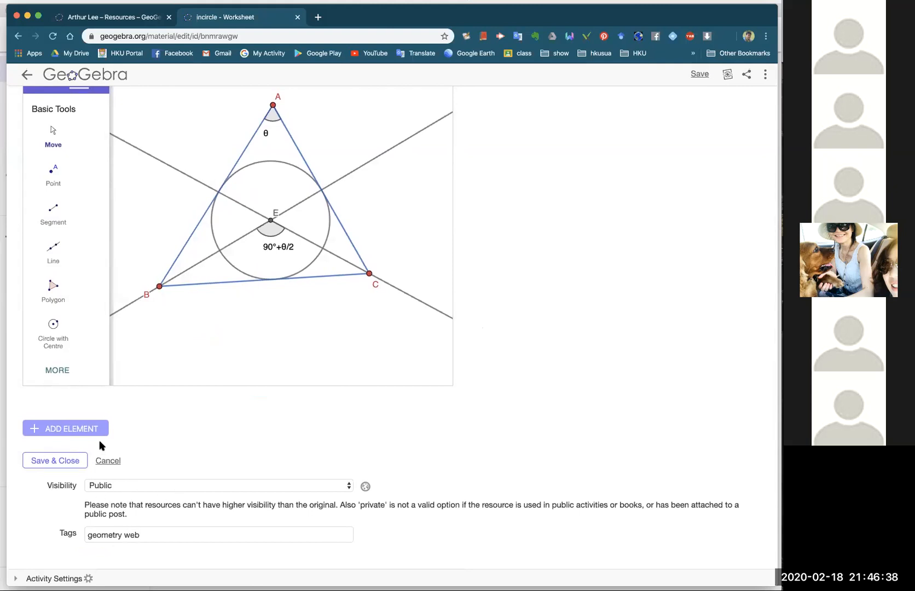
click(81, 428)
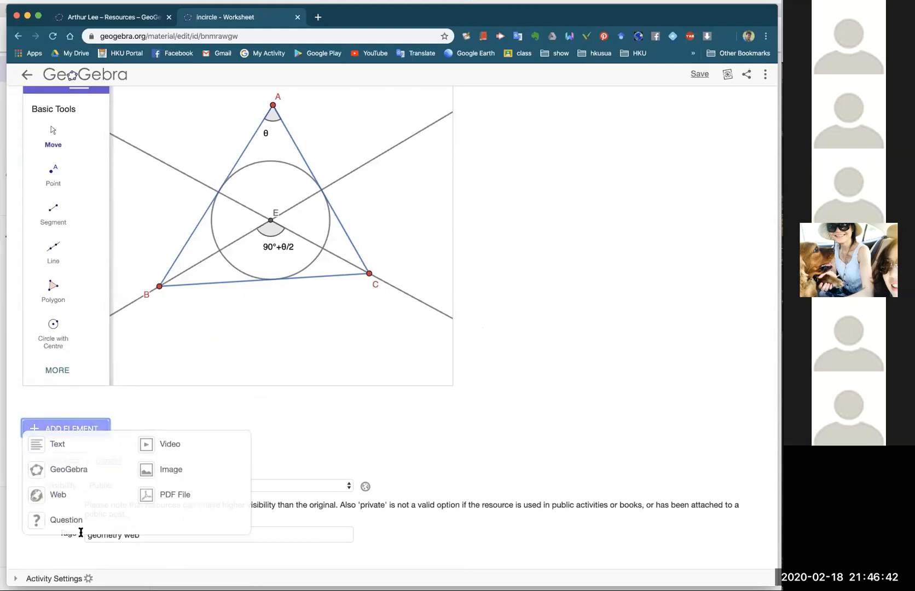
click(292, 445)
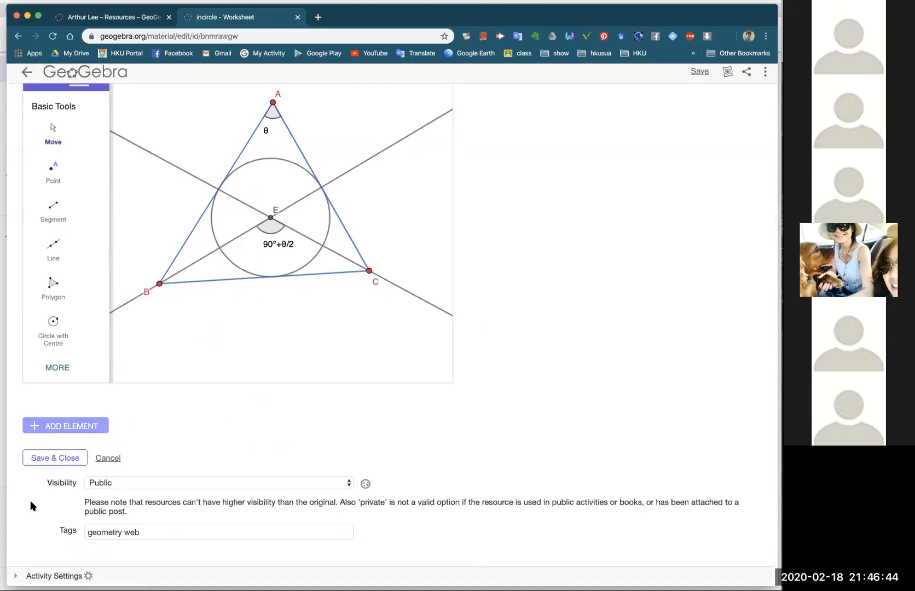
click(60, 465)
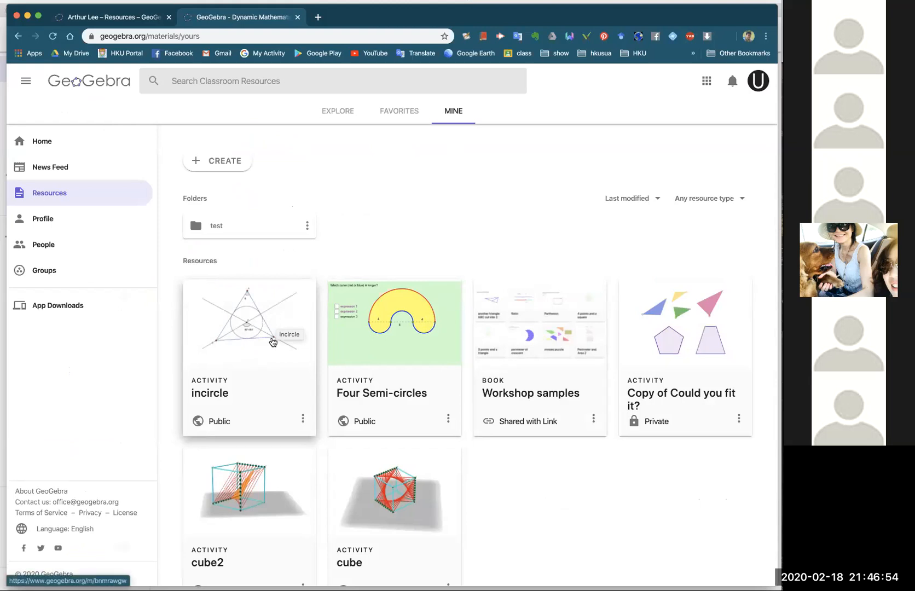
Open the saved incircle activity from the resources and check the applet's algebra and tools views.
click(267, 341)
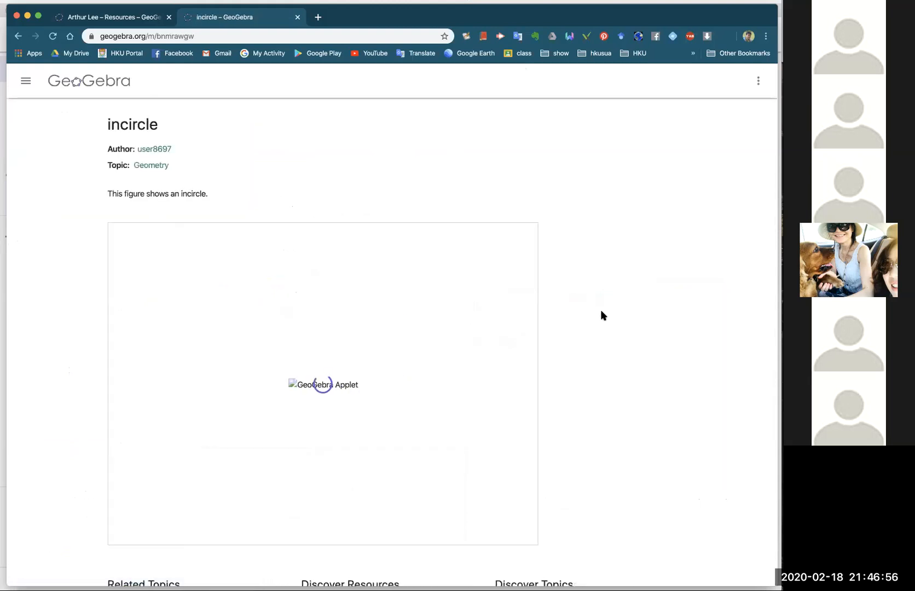
scroll(601, 315, down, 3)
scroll(602, 314, up, 2)
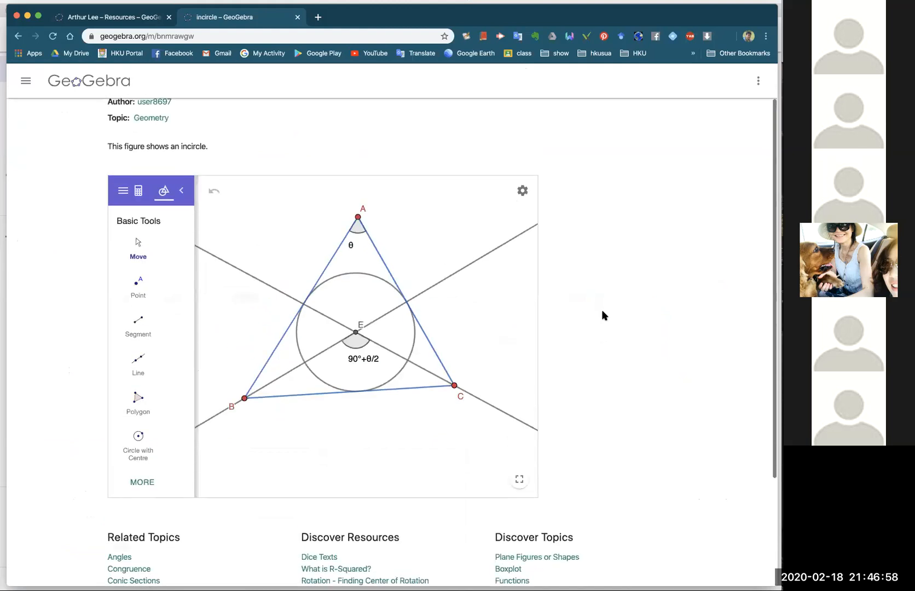
scroll(602, 314, down, 2)
click(139, 145)
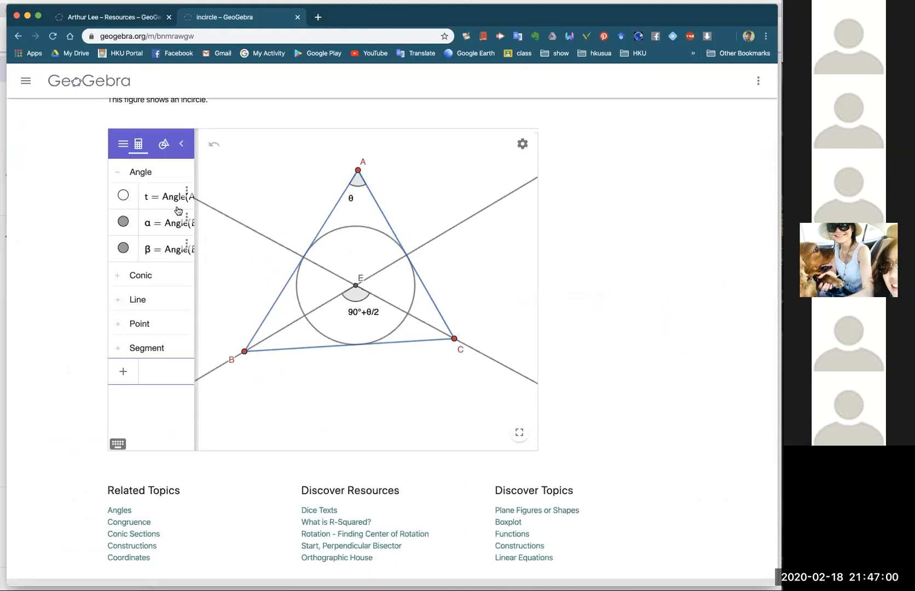
mouse_move(195, 212)
mouse_down()
mouse_move(328, 219)
mouse_move(189, 202)
mouse_up()
click(163, 143)
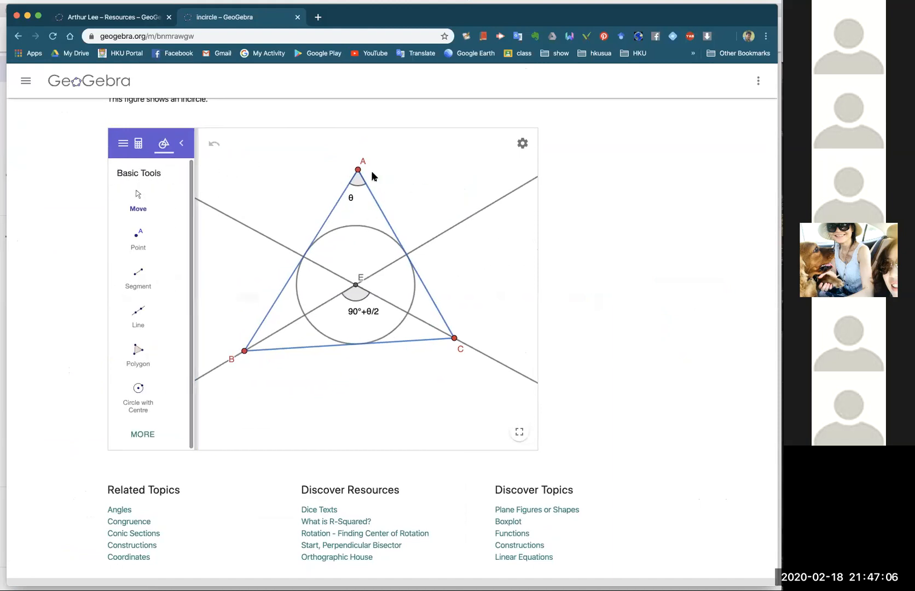
Test the published applet by moving vertices A and B, and clear the selection.
drag(358, 169, 348, 193)
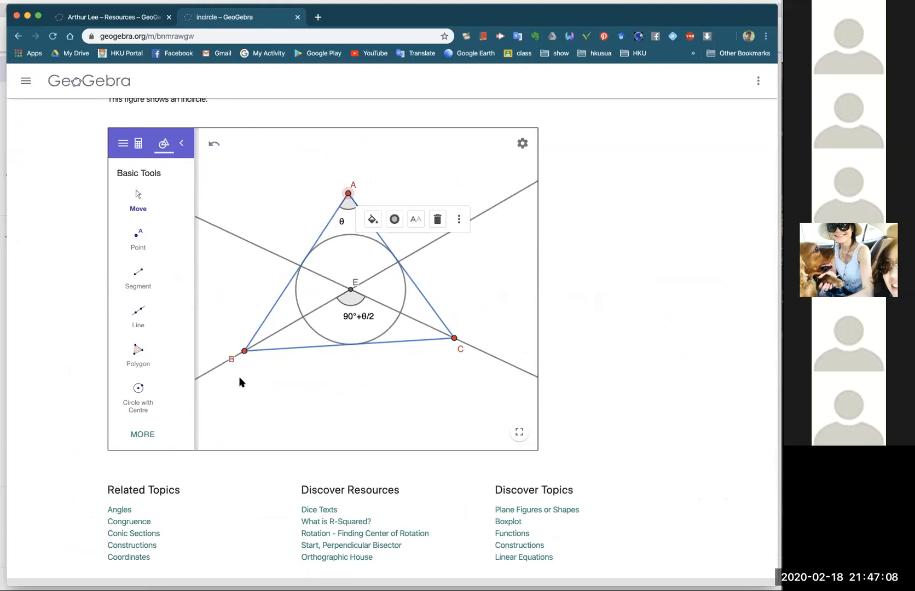
drag(244, 356, 260, 385)
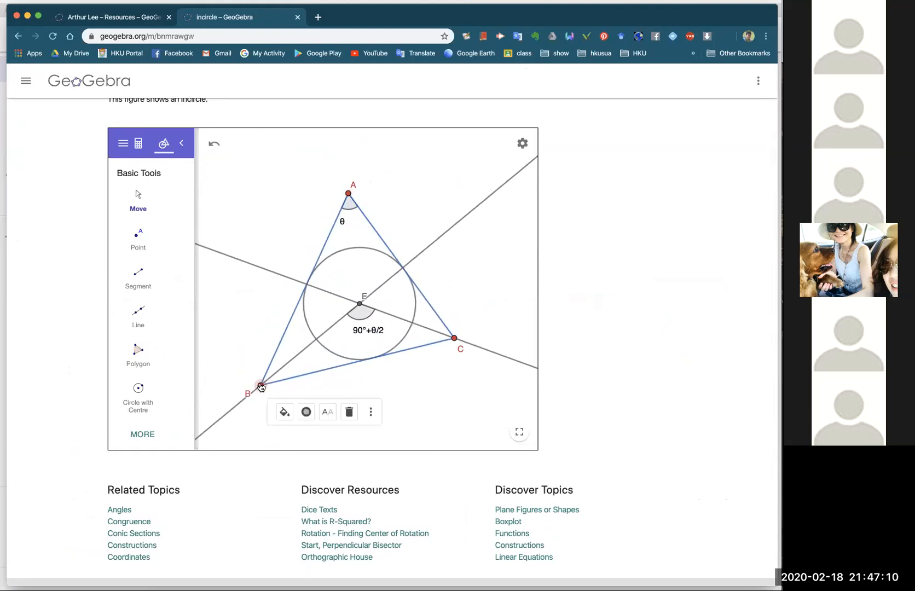
scroll(588, 397, up, 2)
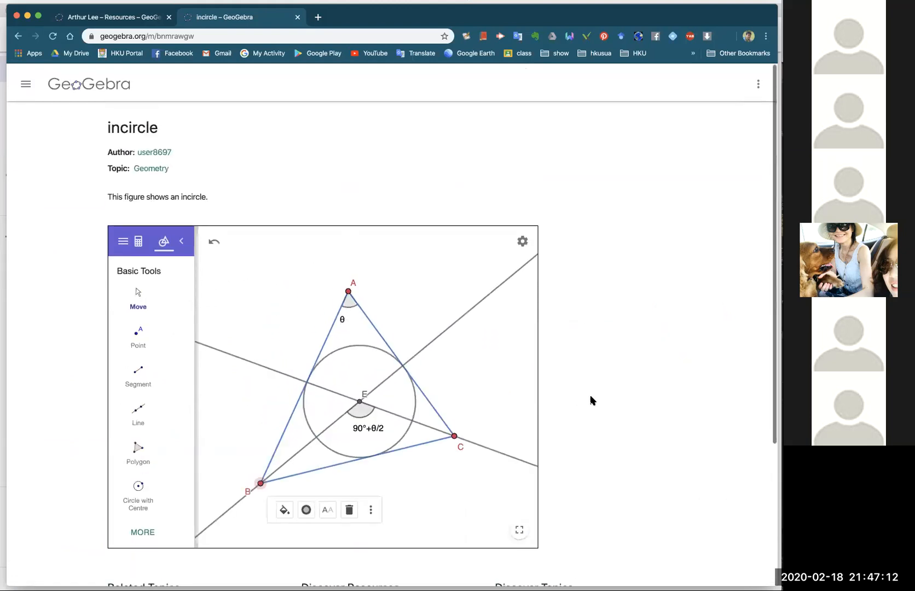
scroll(591, 399, down, 5)
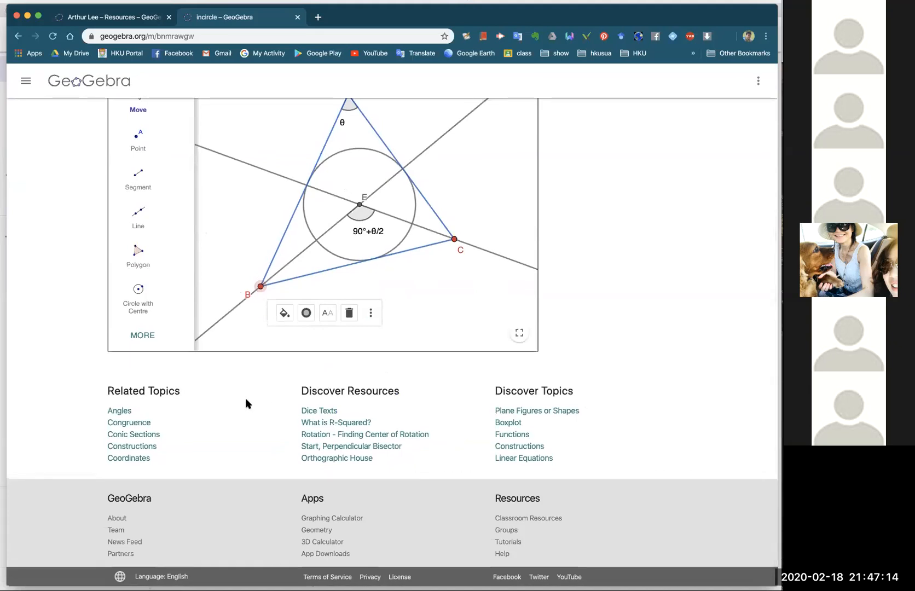
click(261, 339)
Reopen the incircle activity for editing and open its GeoGebra applet element.
scroll(705, 327, up, 3)
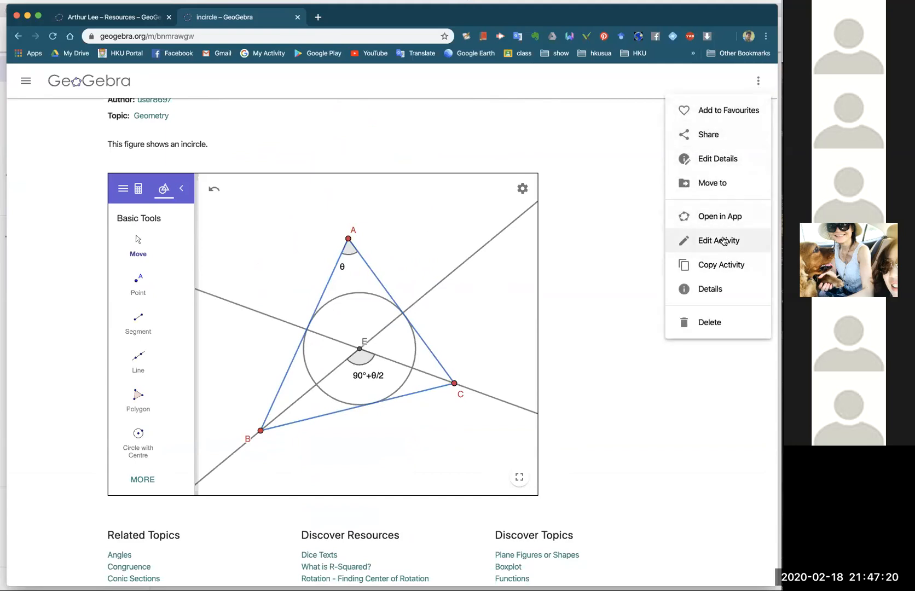
click(722, 241)
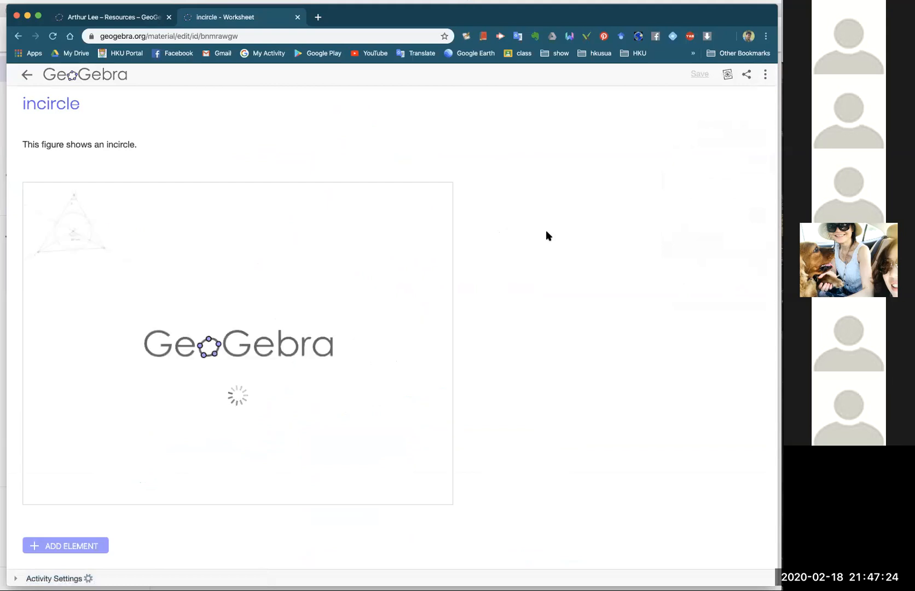
scroll(457, 266, down, 3)
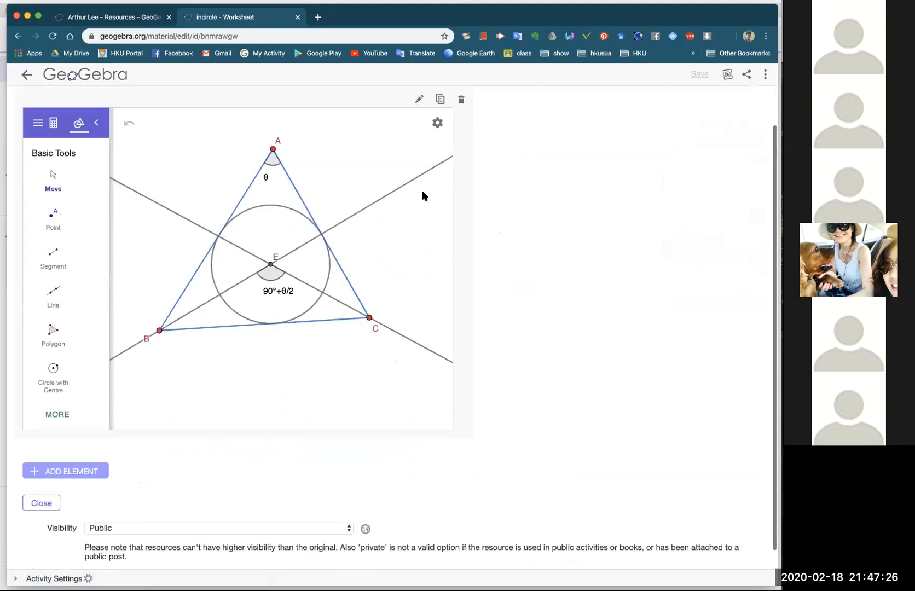
scroll(453, 210, up, 2)
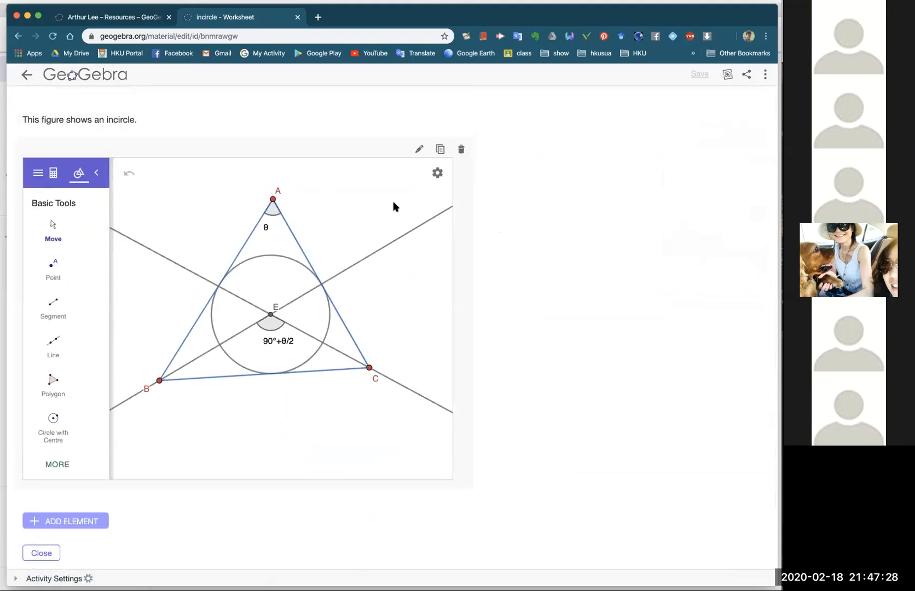
mouse_move(302, 408)
click(420, 152)
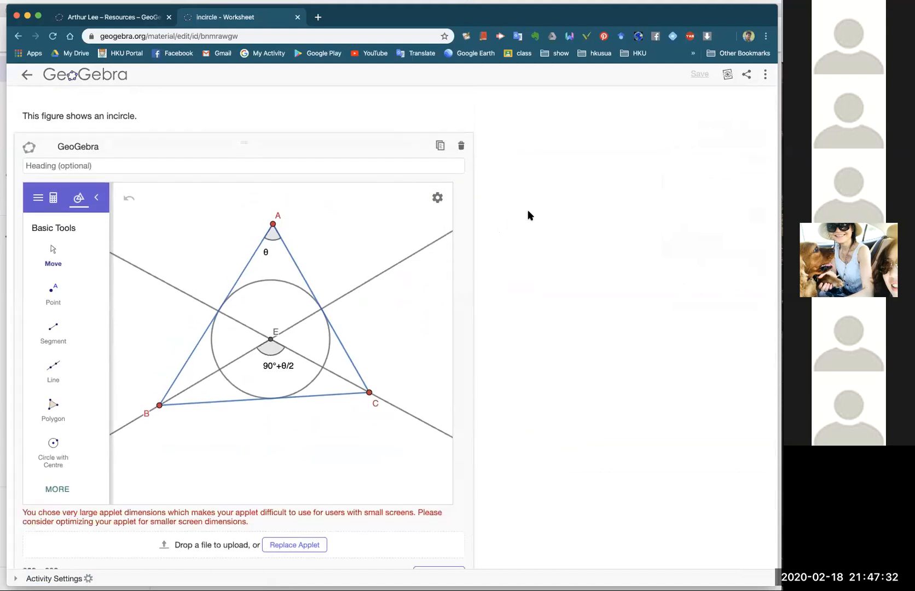
Turn off the applet's menu, toolbar, input bar and style bar in its advanced settings, and save and close the activity.
scroll(527, 212, down, 3)
scroll(528, 213, down, 5)
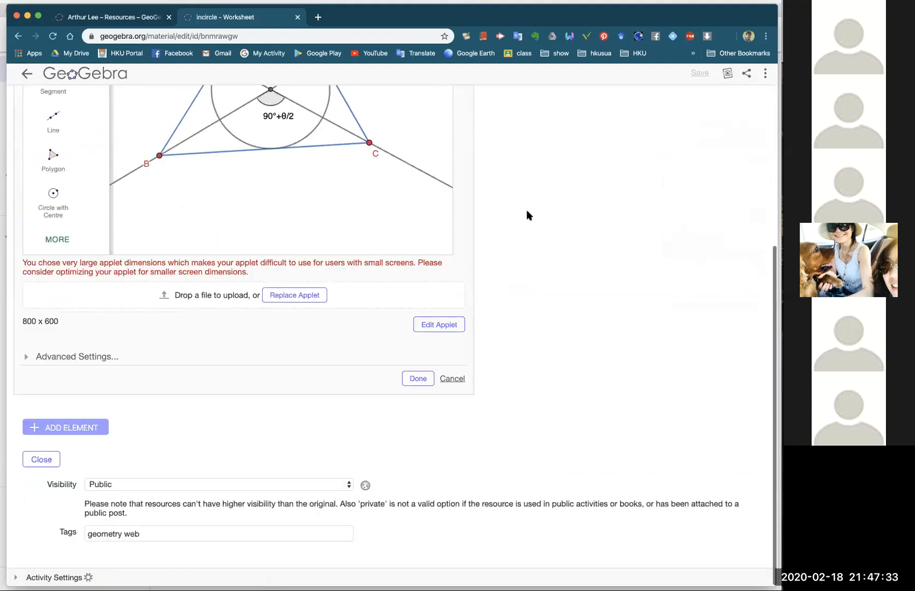
click(25, 357)
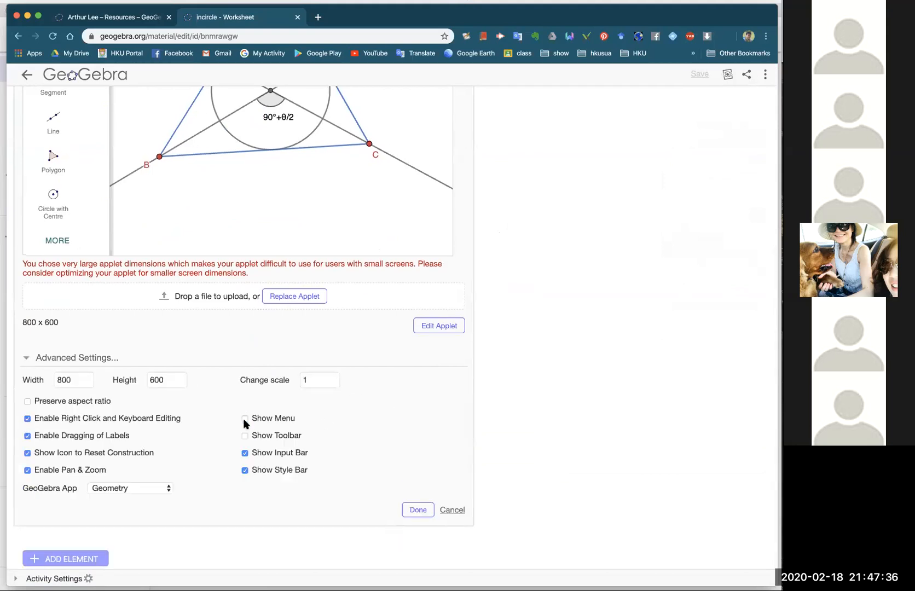
scroll(469, 445, down, 6)
scroll(297, 437, down, 1)
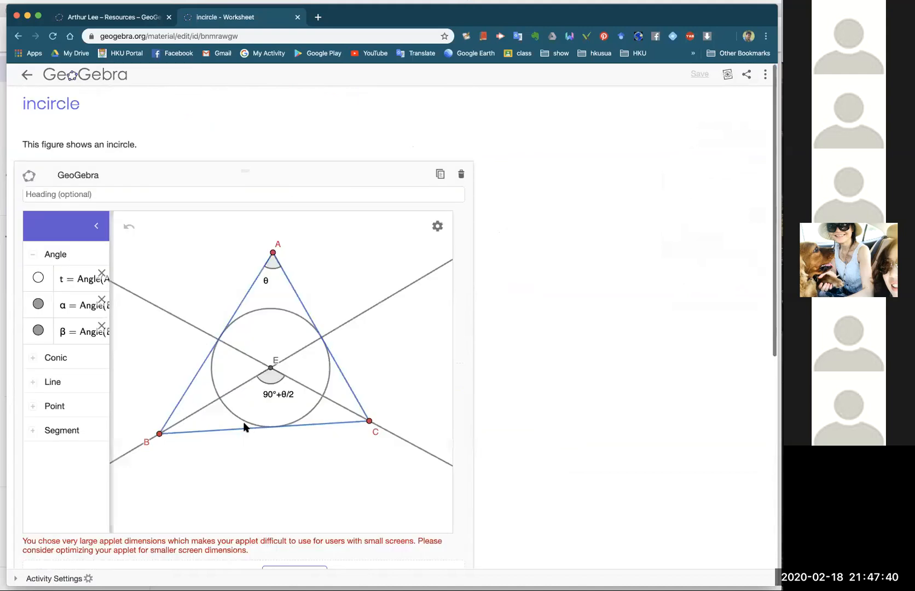
scroll(304, 448, down, 6)
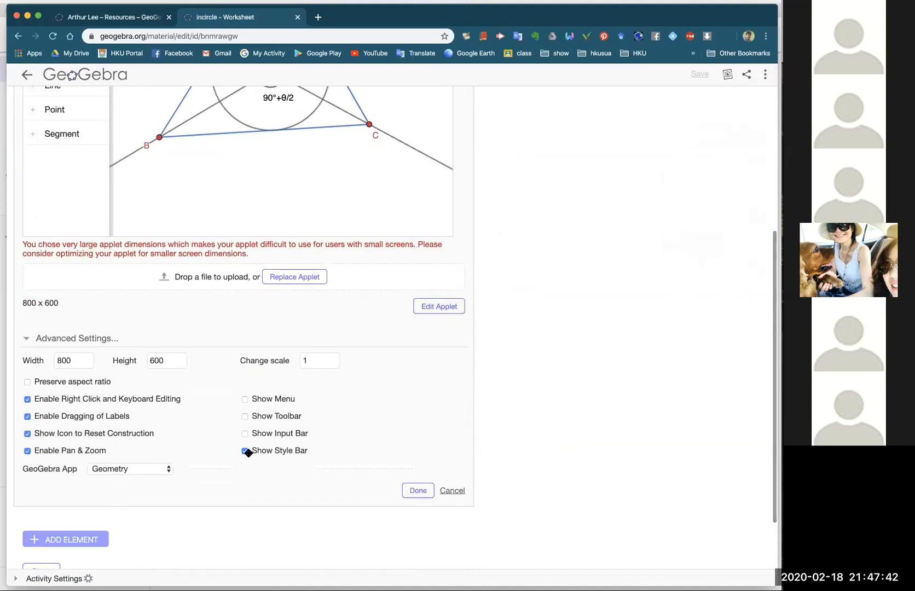
click(244, 450)
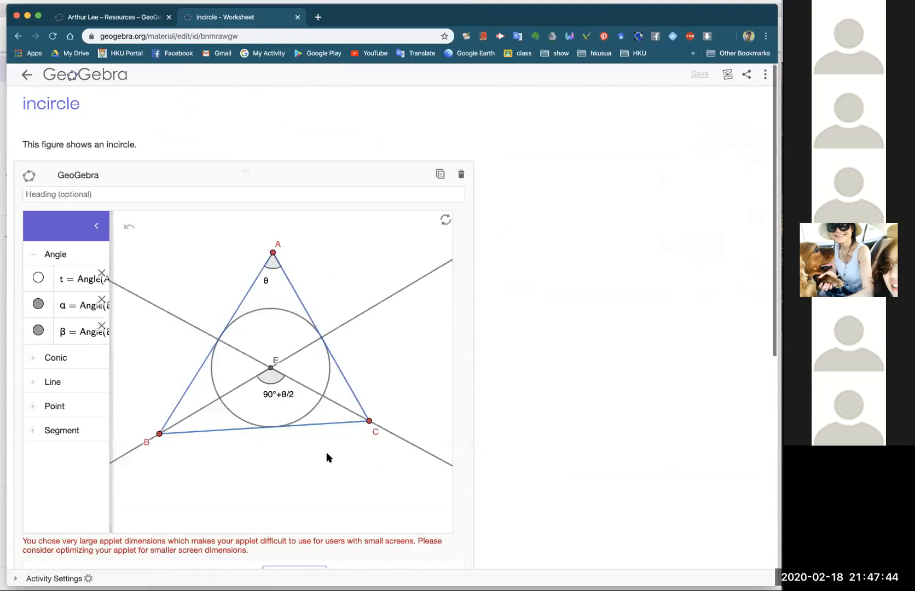
scroll(459, 454, down, 8)
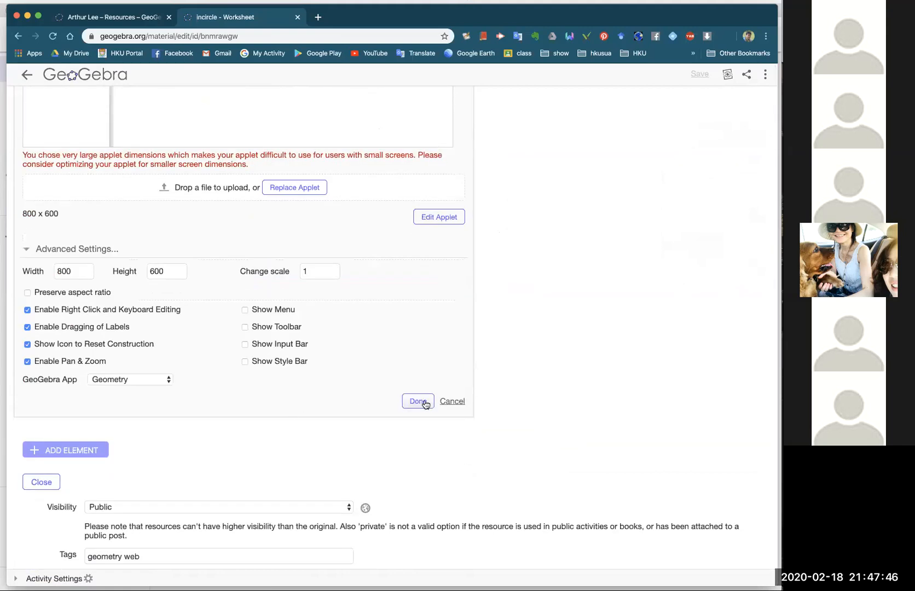
click(418, 401)
click(55, 460)
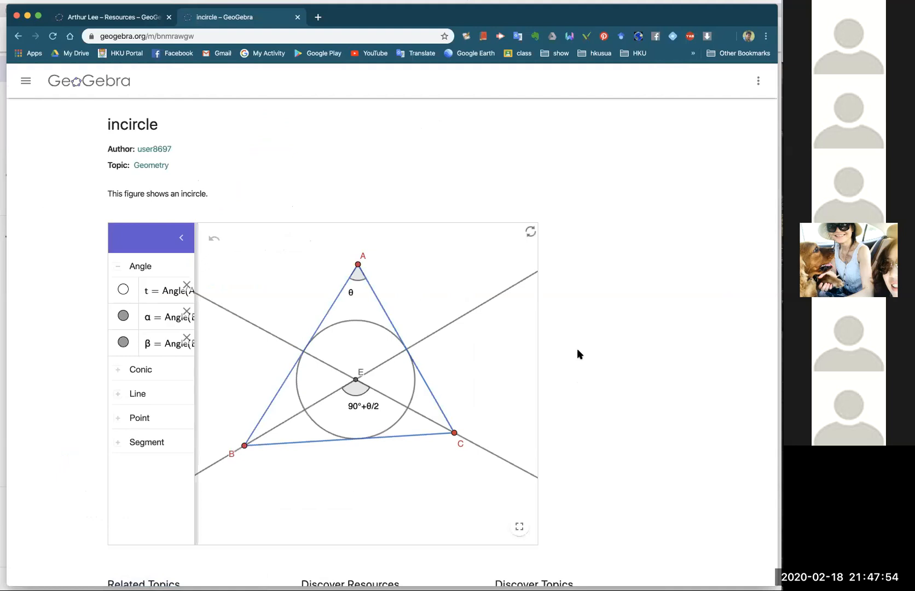
Check the published applet by collapsing its algebra view and moving vertex B.
scroll(578, 353, down, 4)
scroll(578, 354, up, 2)
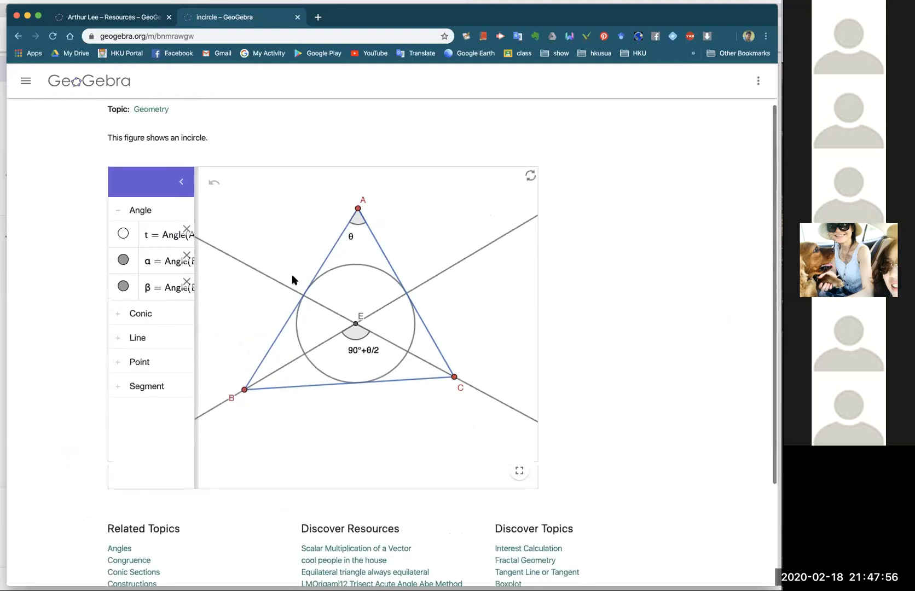
click(181, 182)
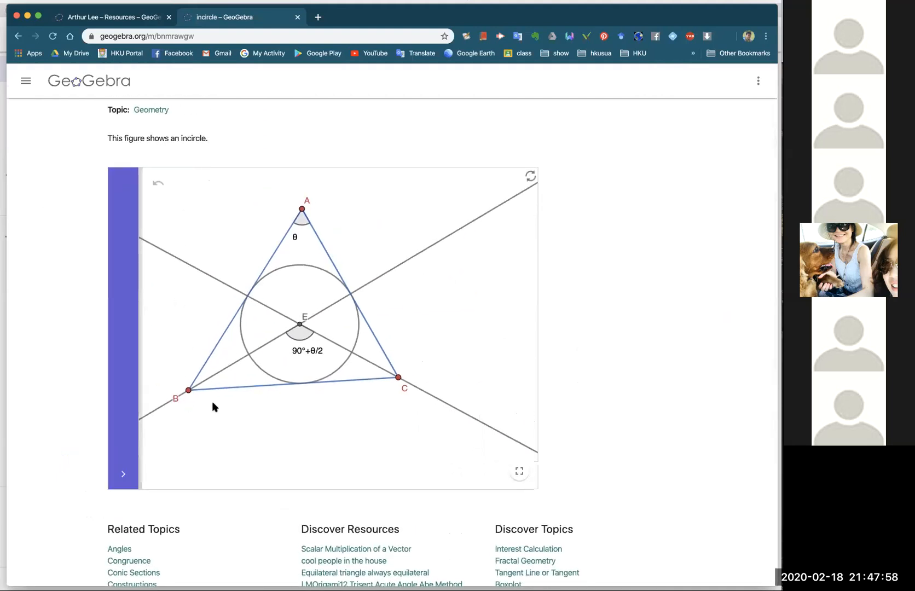
drag(188, 390, 213, 425)
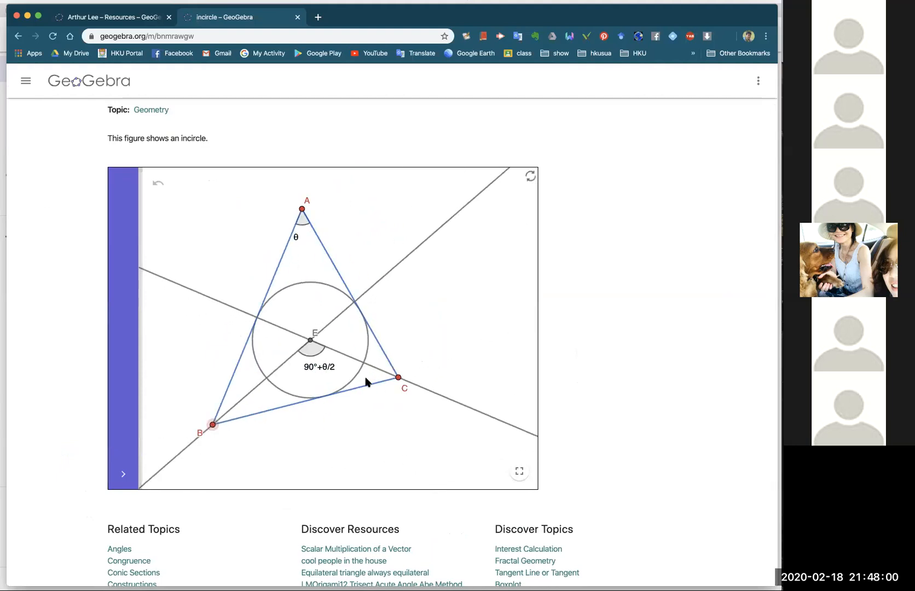
Test the published applet by moving triangle vertices C, A and B.
drag(398, 379, 461, 365)
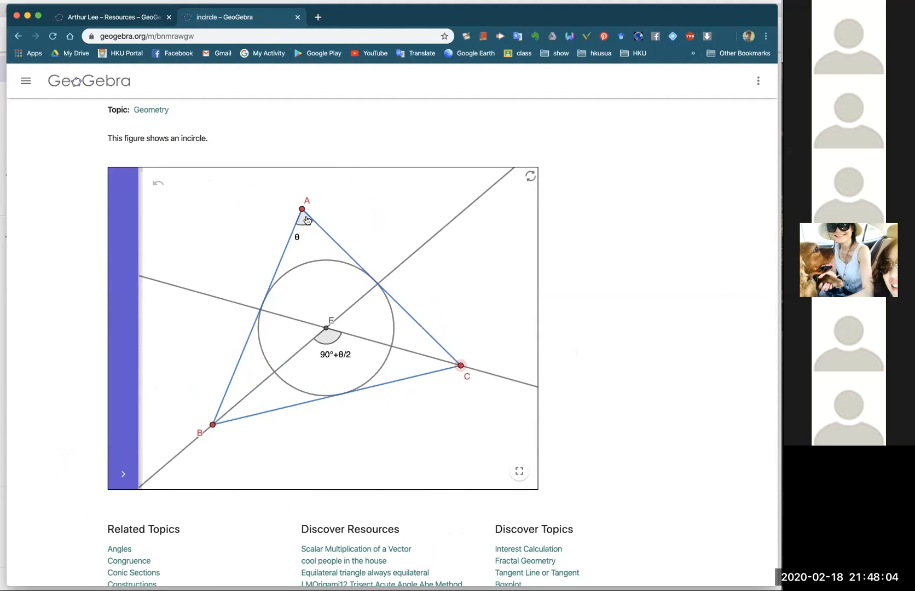
drag(303, 212, 327, 225)
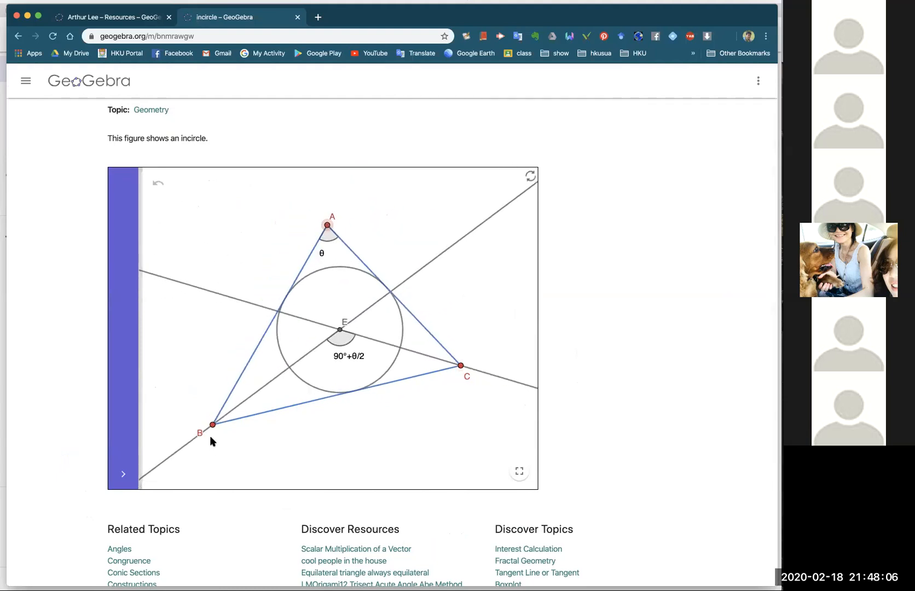
drag(210, 423, 199, 422)
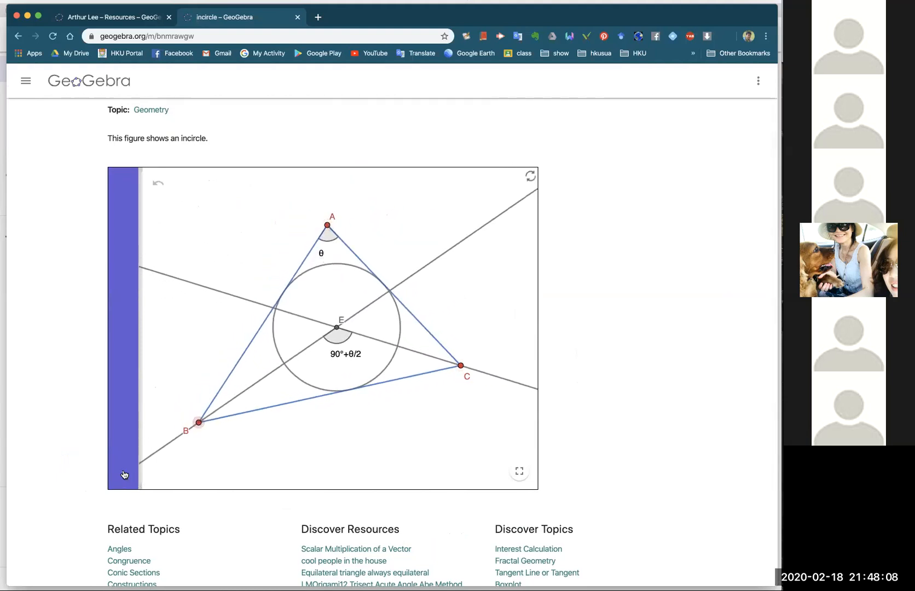
Reopen the incircle activity for editing and set its applet's GeoGebra App to GeoGebra Classic in the advanced settings.
click(758, 83)
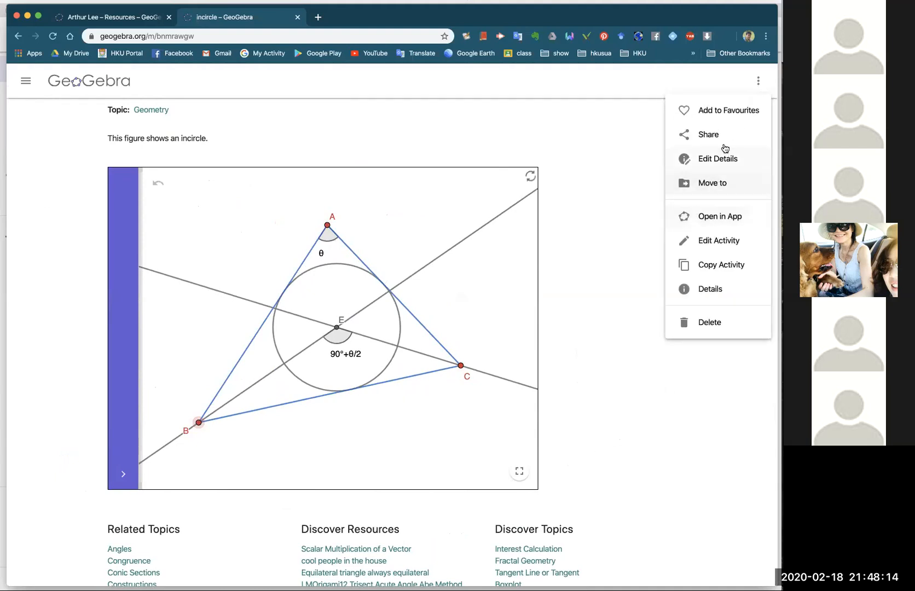
click(718, 241)
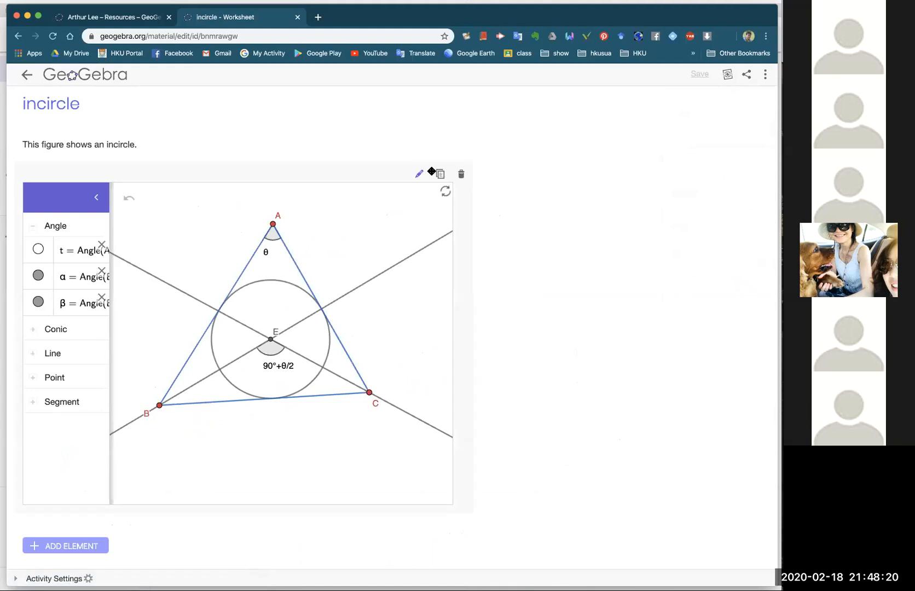
click(418, 175)
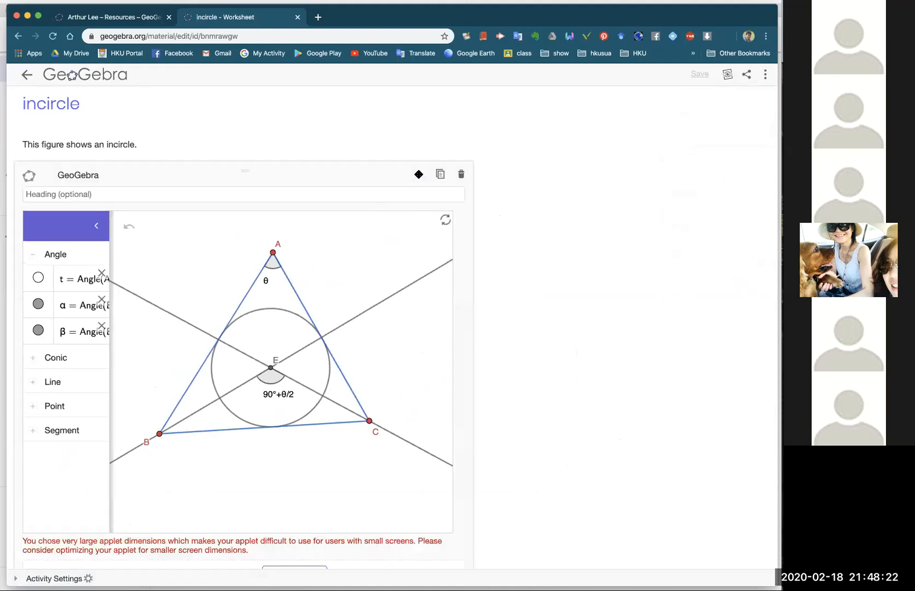
scroll(520, 334, down, 5)
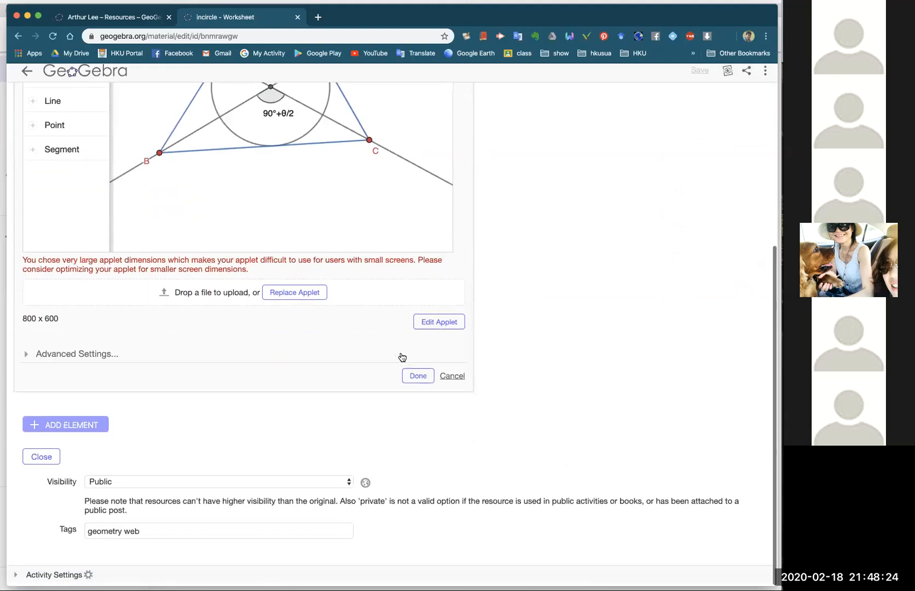
click(22, 360)
scroll(355, 400, down, 3)
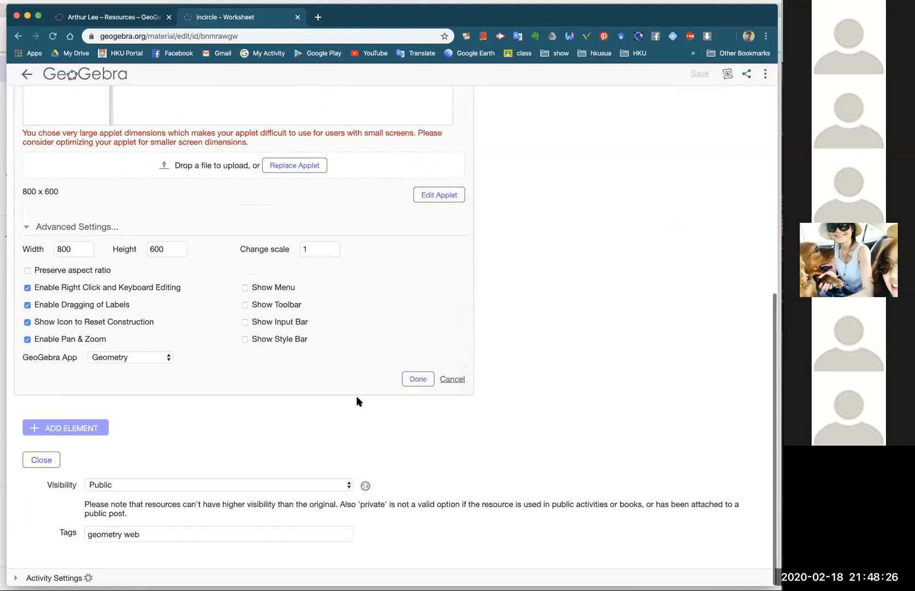
click(165, 359)
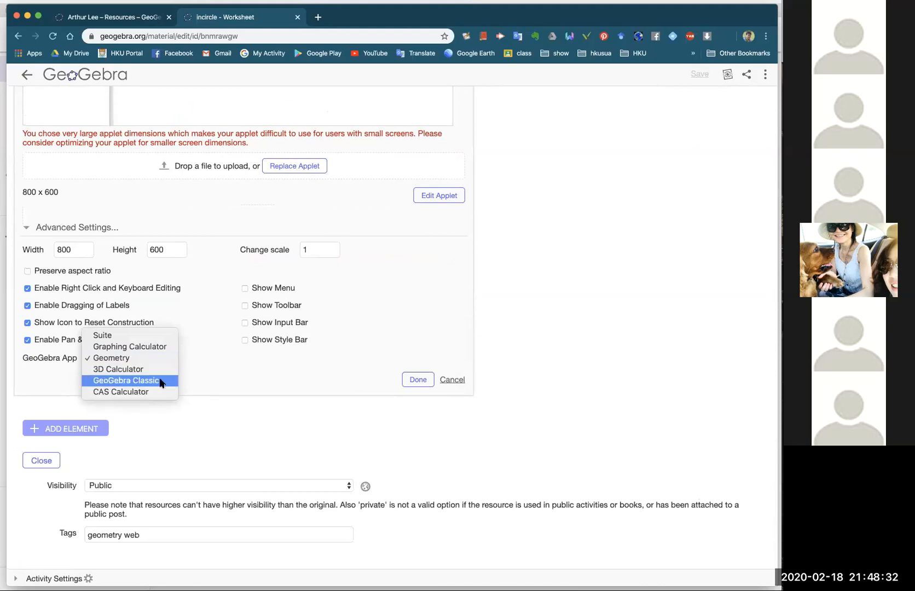
click(160, 382)
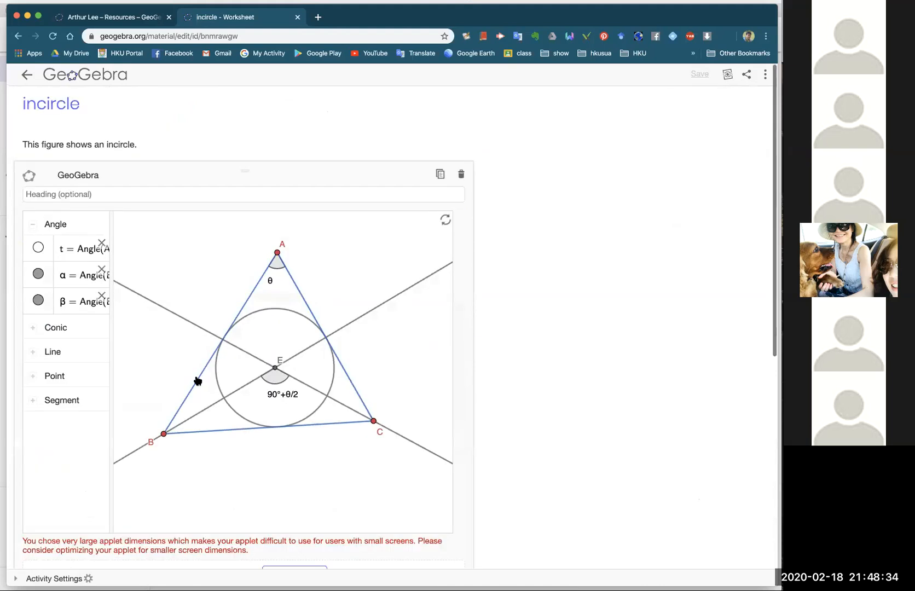
Open the incircle applet in the applet editor and accept it without changes.
scroll(367, 382, down, 2)
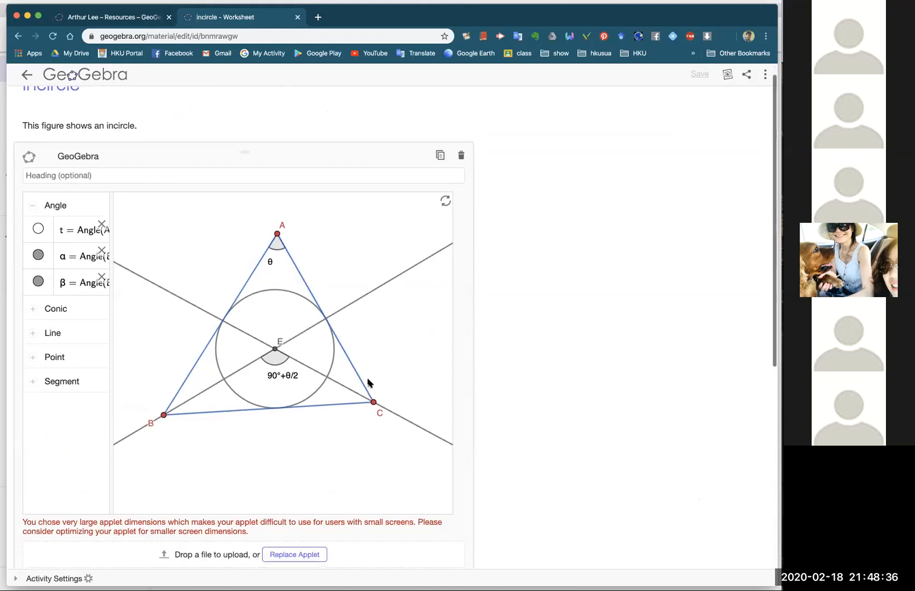
scroll(368, 382, up, 1)
scroll(367, 380, down, 4)
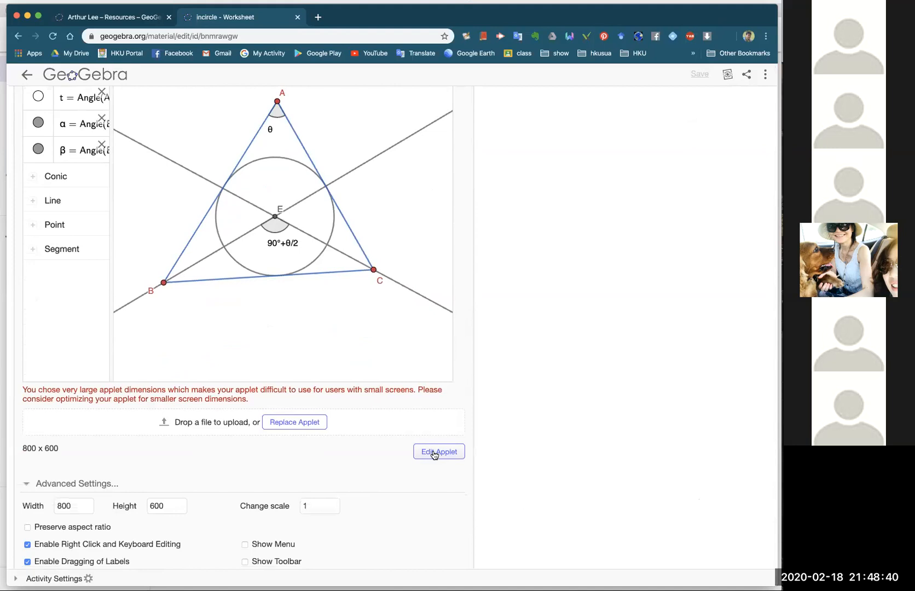
click(434, 452)
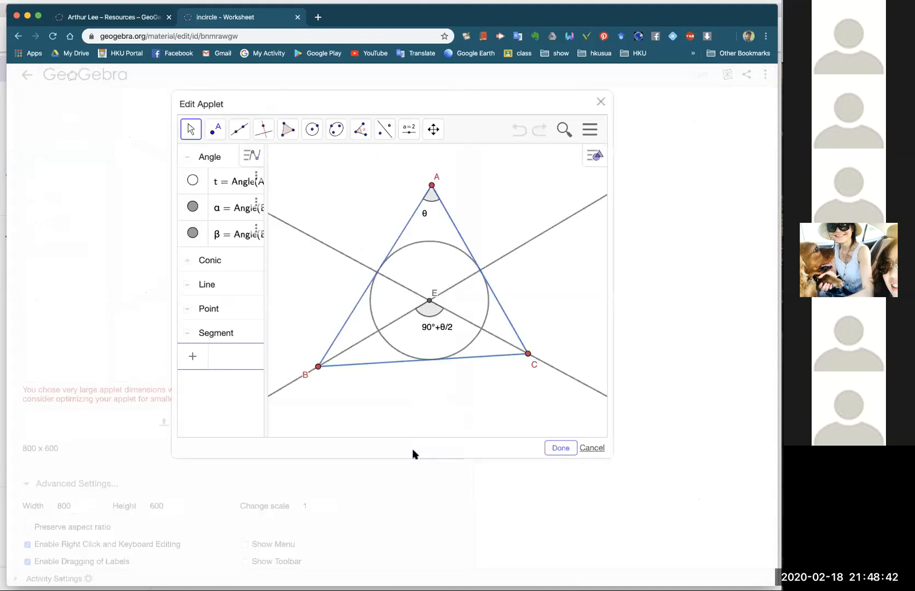
click(559, 447)
Review the applet's advanced settings, finish editing the applet element, and save and close the activity.
scroll(515, 439, down, 3)
scroll(515, 439, down, 5)
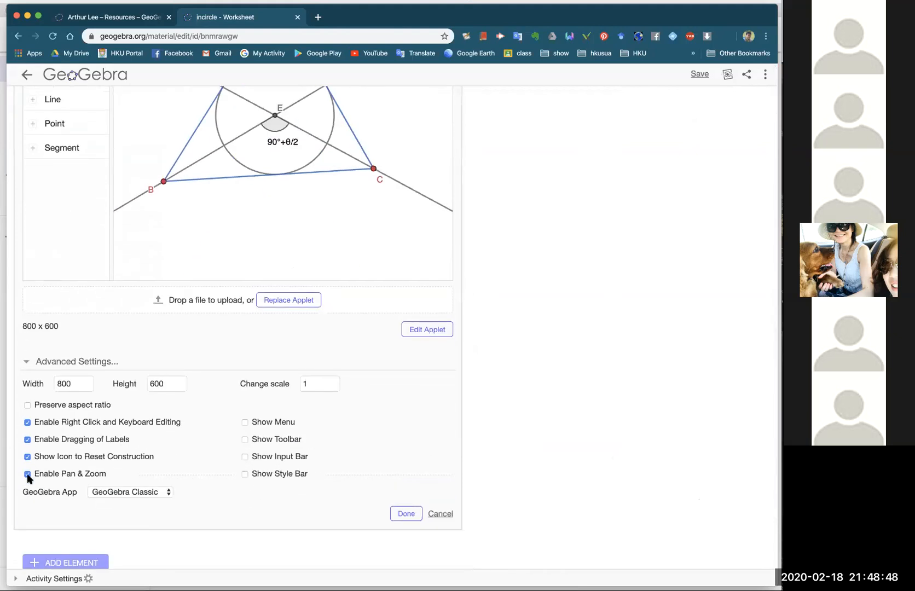
scroll(158, 468, up, 5)
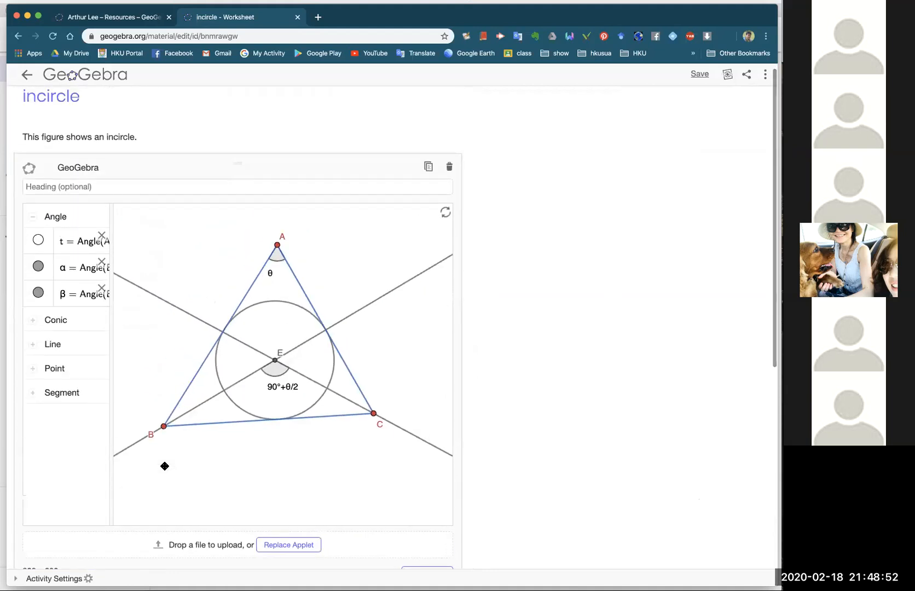
scroll(165, 466, down, 7)
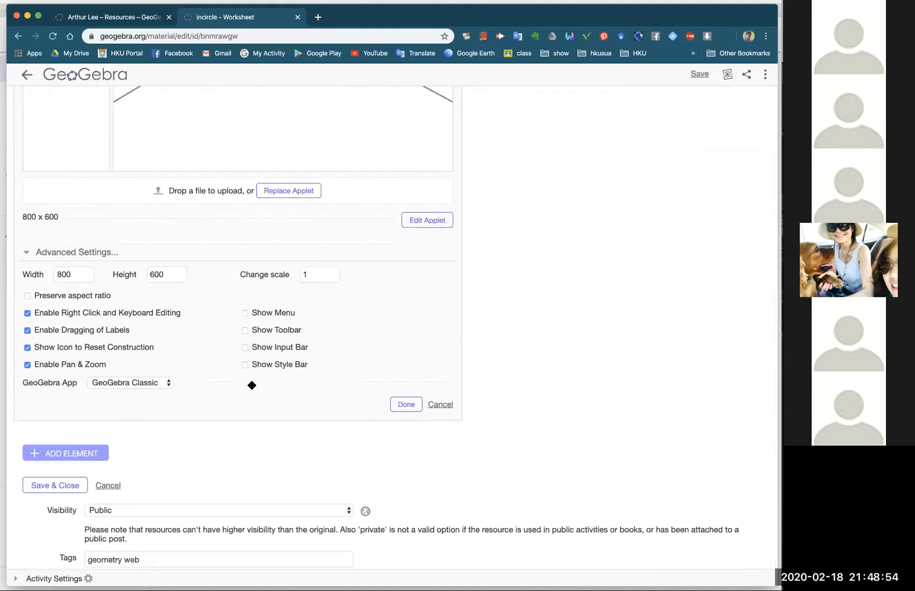
click(406, 405)
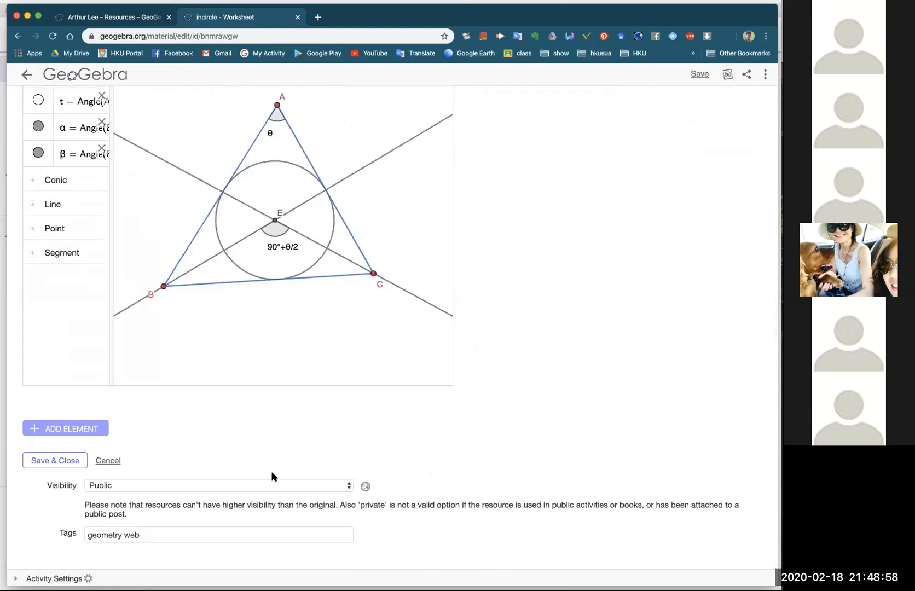
click(73, 510)
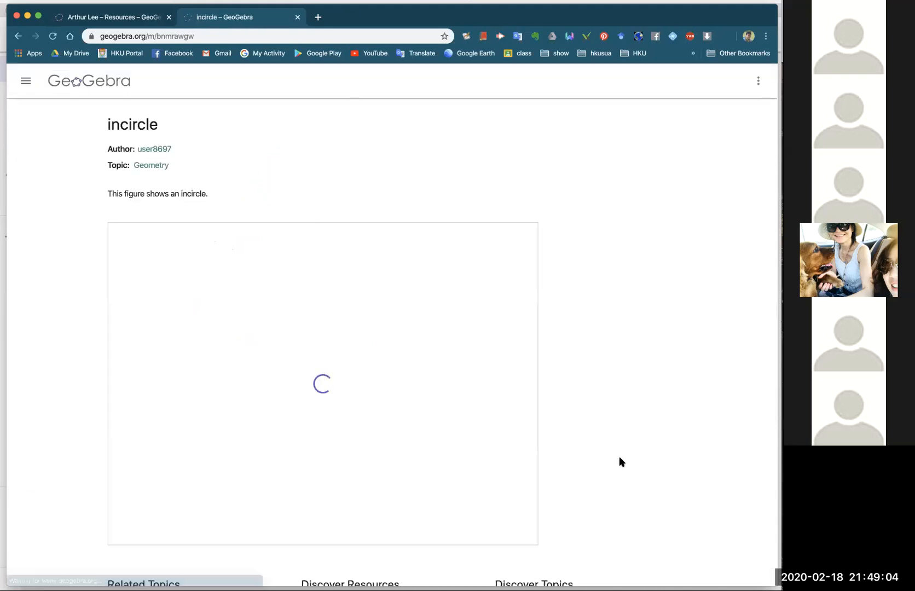
In the published applet, delete angle t from the algebra list and collapse the algebra view.
scroll(617, 460, down, 3)
scroll(615, 461, up, 2)
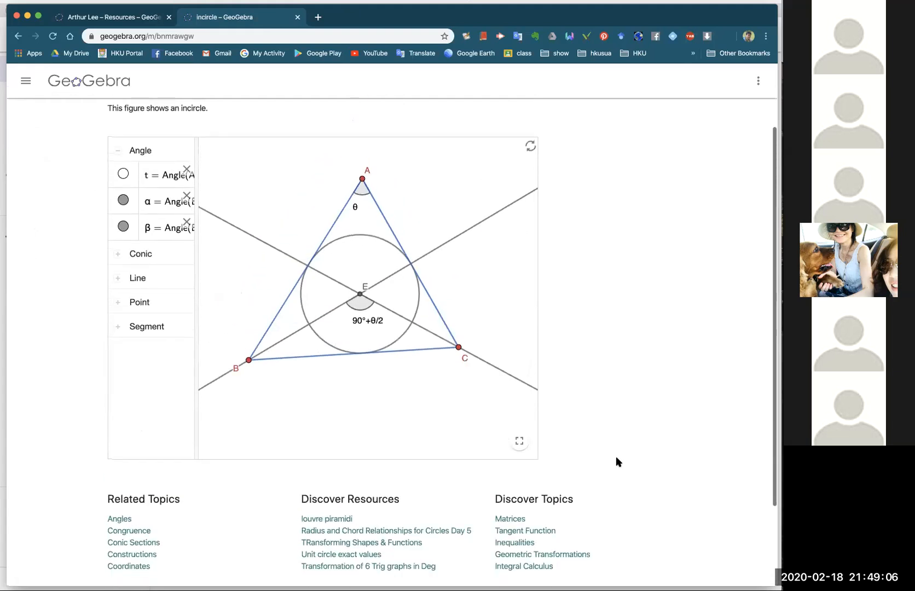
click(186, 171)
scroll(185, 174, up, 1)
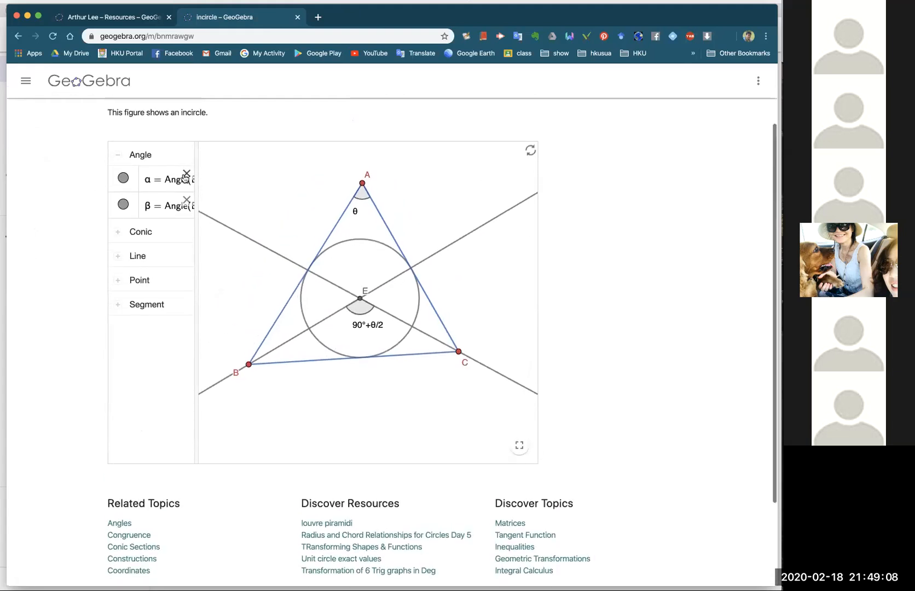
drag(196, 229, 109, 229)
Check the published incircle figure by moving vertices C, B and A.
drag(375, 359, 458, 383)
drag(163, 363, 207, 395)
drag(277, 185, 331, 206)
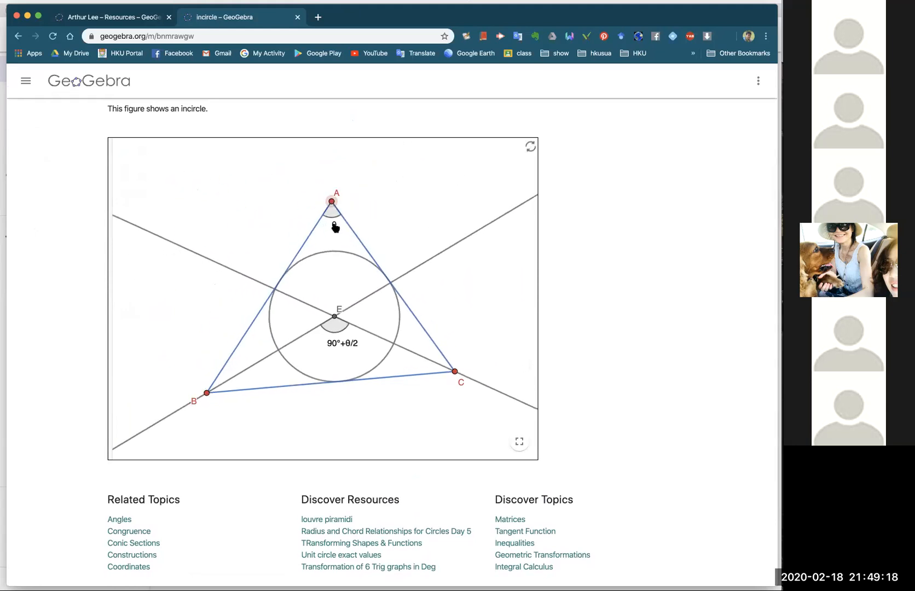
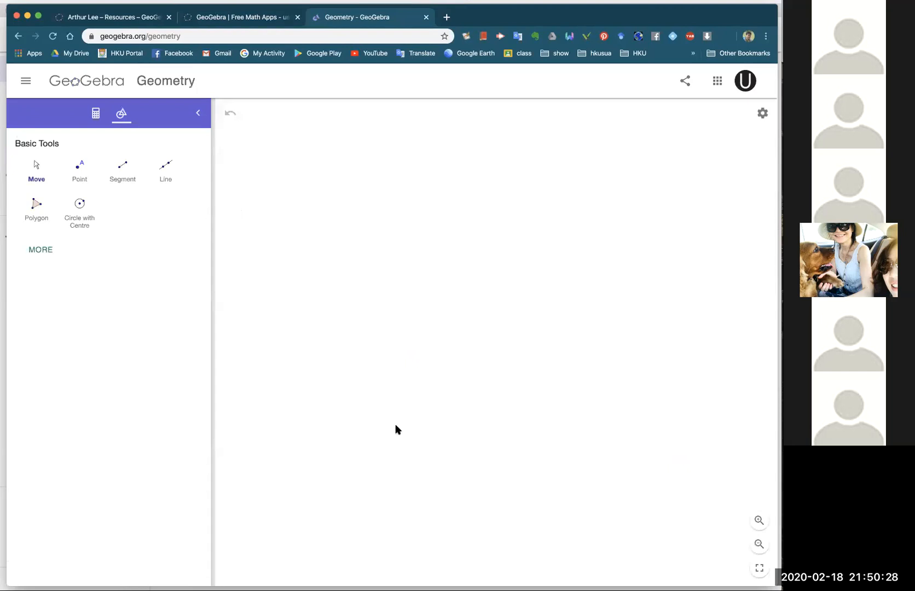
Show the coordinate axes and the major and minor gridlines in the empty Geometry construction.
click(762, 112)
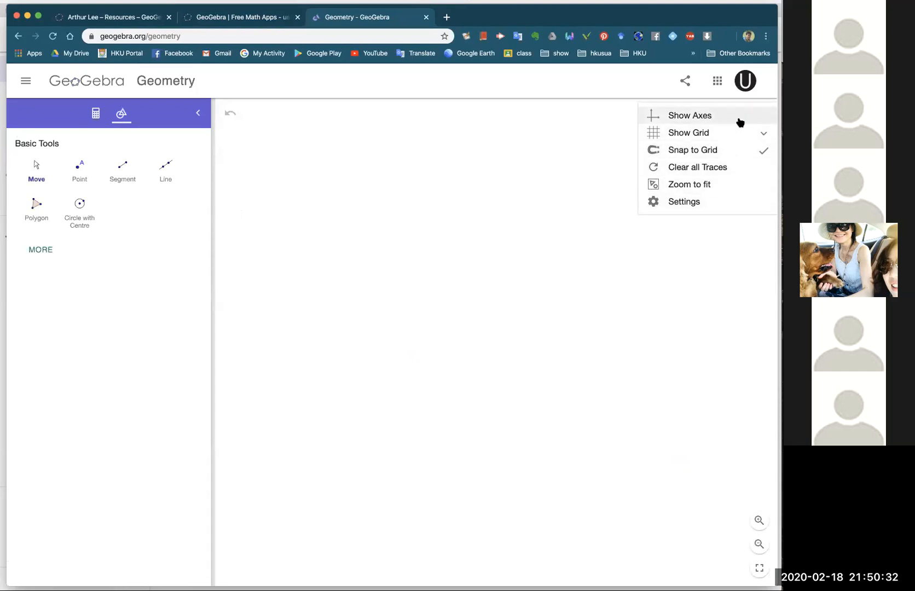
click(691, 116)
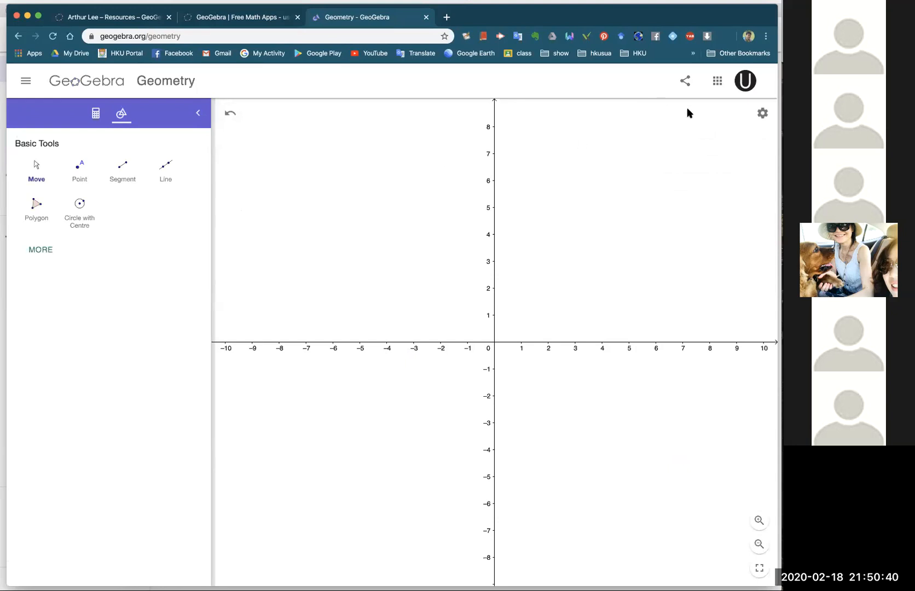
click(761, 113)
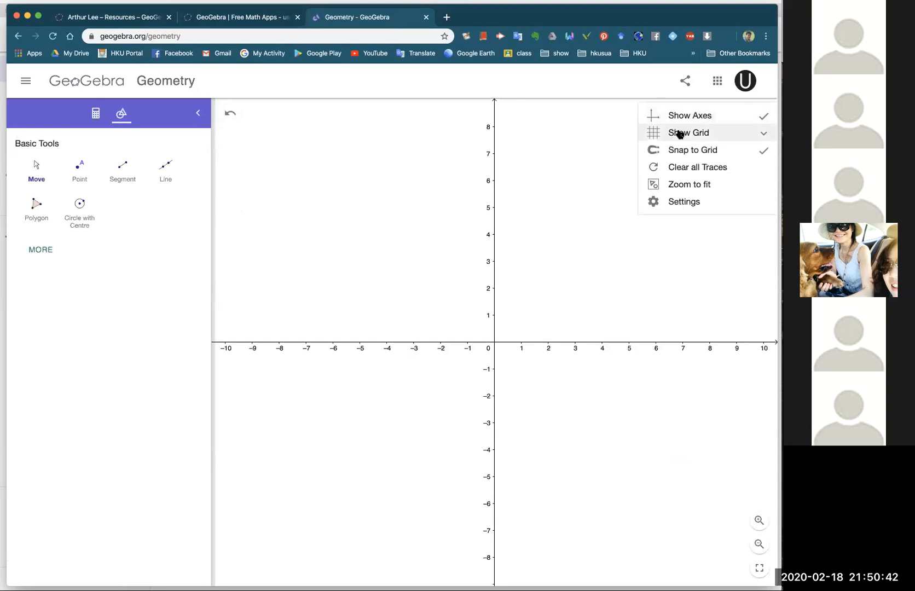
click(761, 134)
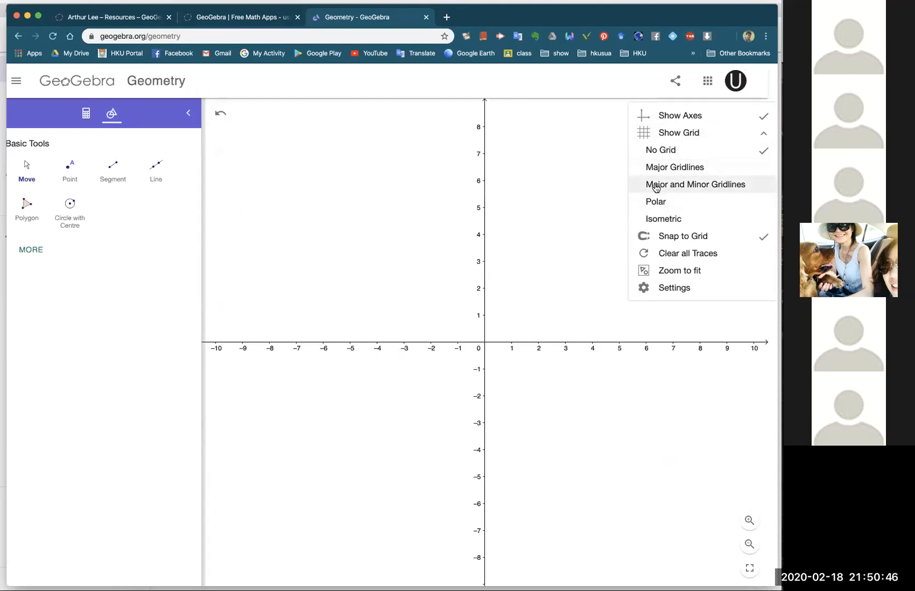
click(699, 186)
drag(615, 183, 528, 177)
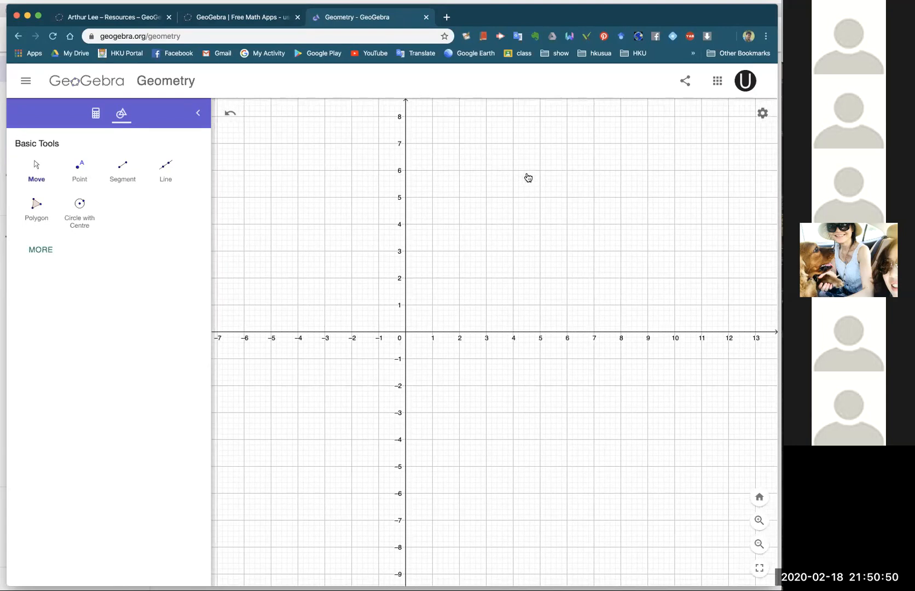
Switch to the algebra input and hide the coordinate axes in the graphics view.
click(102, 117)
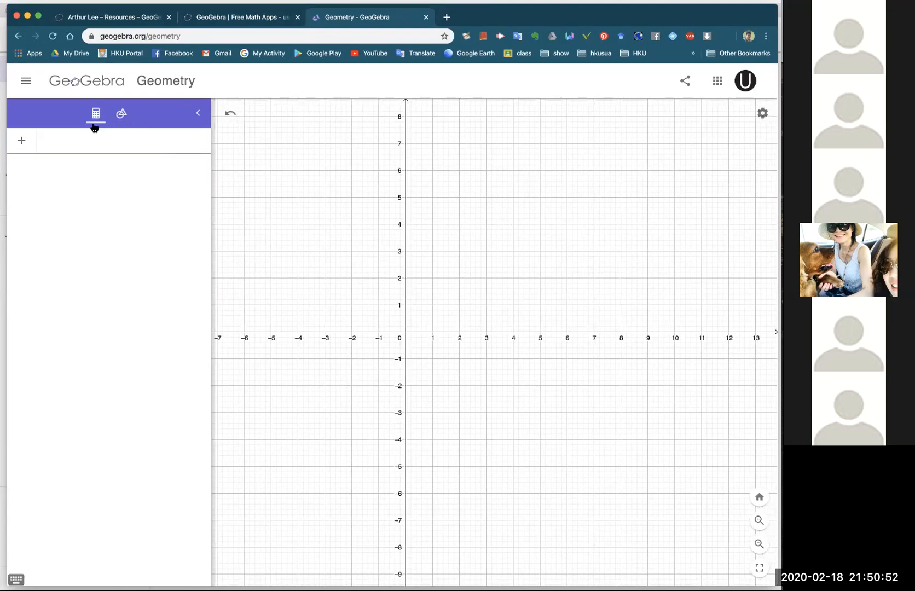
click(68, 143)
click(762, 112)
click(759, 131)
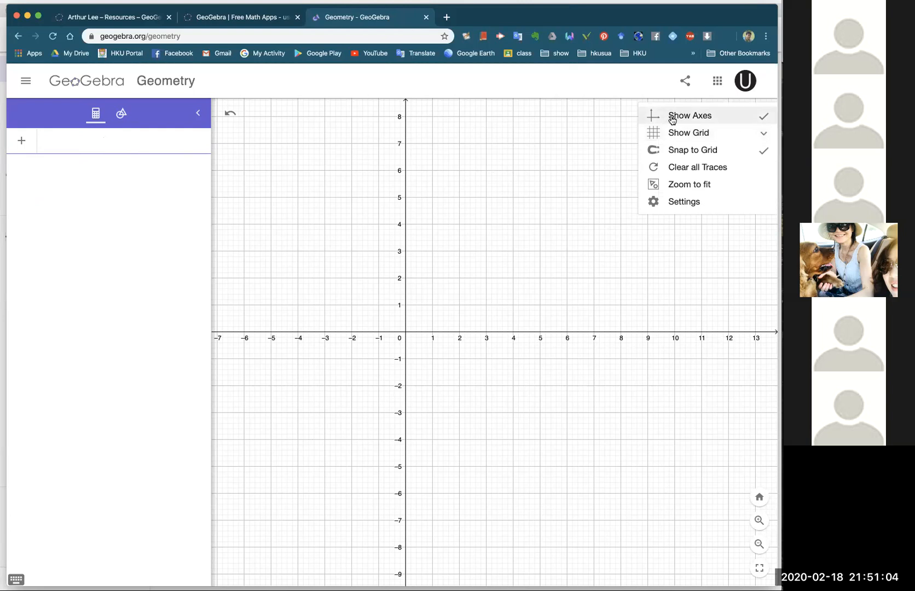
click(648, 116)
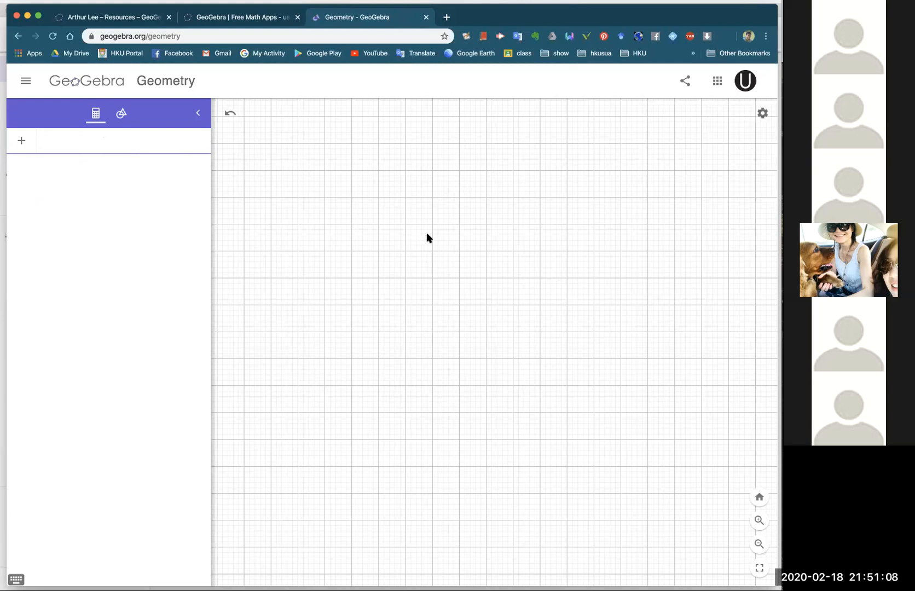
Return to the basic construction tools and set the grid to major gridlines only.
click(122, 117)
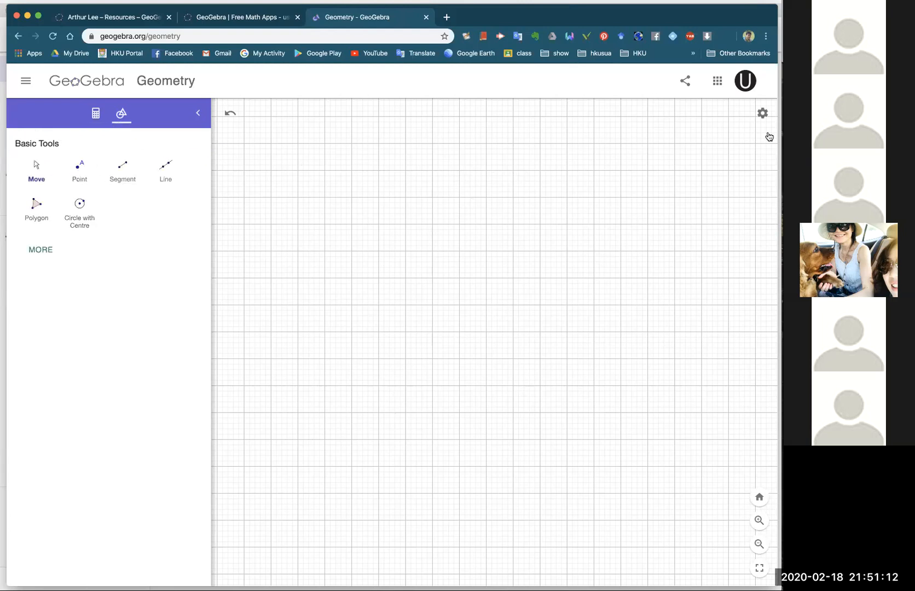
click(762, 113)
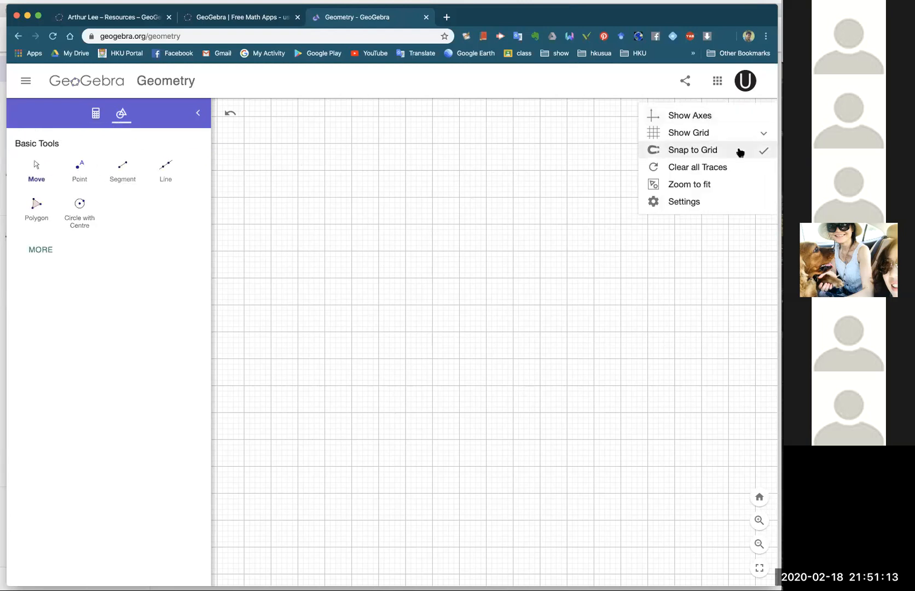
click(765, 136)
click(701, 172)
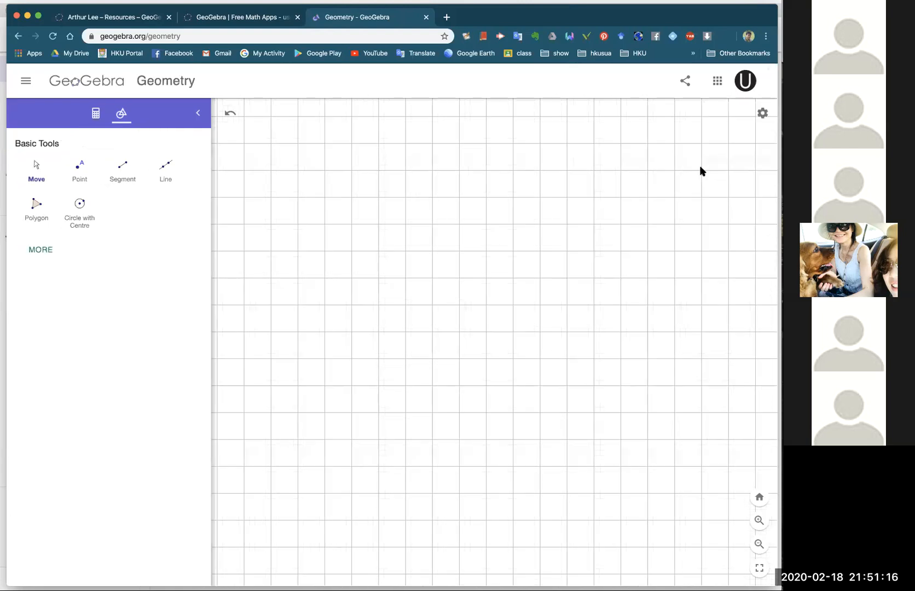
Set the grid back to major and minor gridlines and show the coordinate axes again.
click(763, 113)
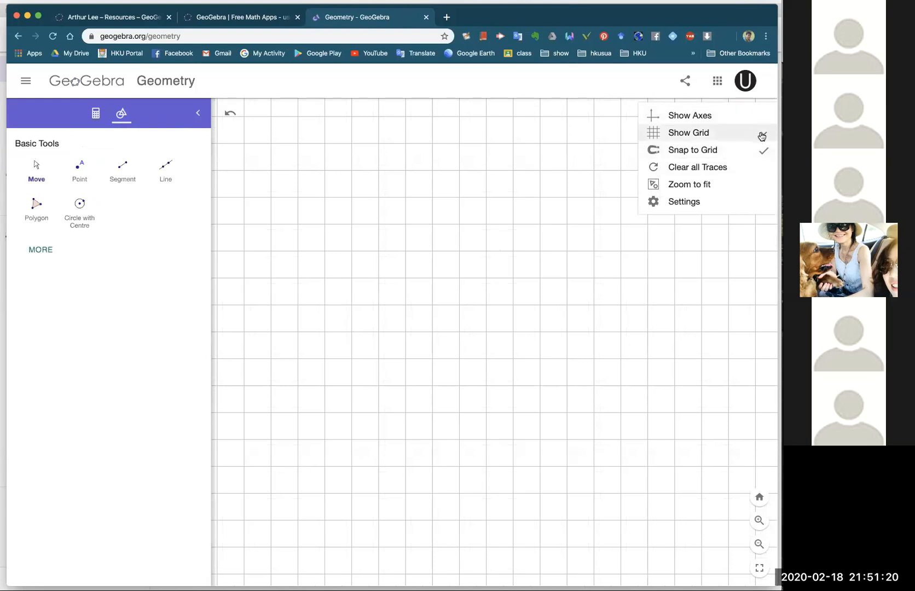
click(763, 136)
click(714, 188)
click(762, 113)
click(674, 126)
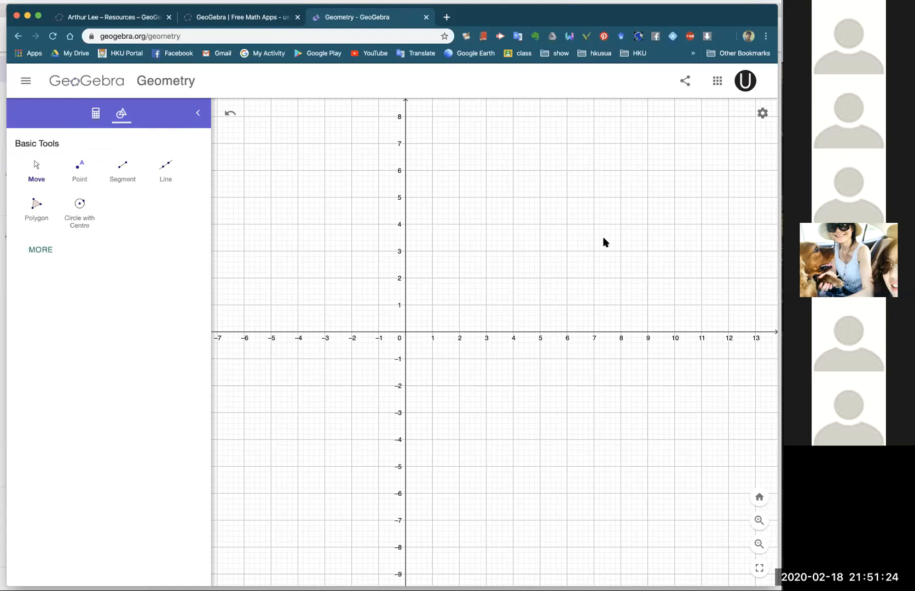
mouse_move(467, 236)
mouse_down()
mouse_move(492, 221)
mouse_move(449, 238)
mouse_up()
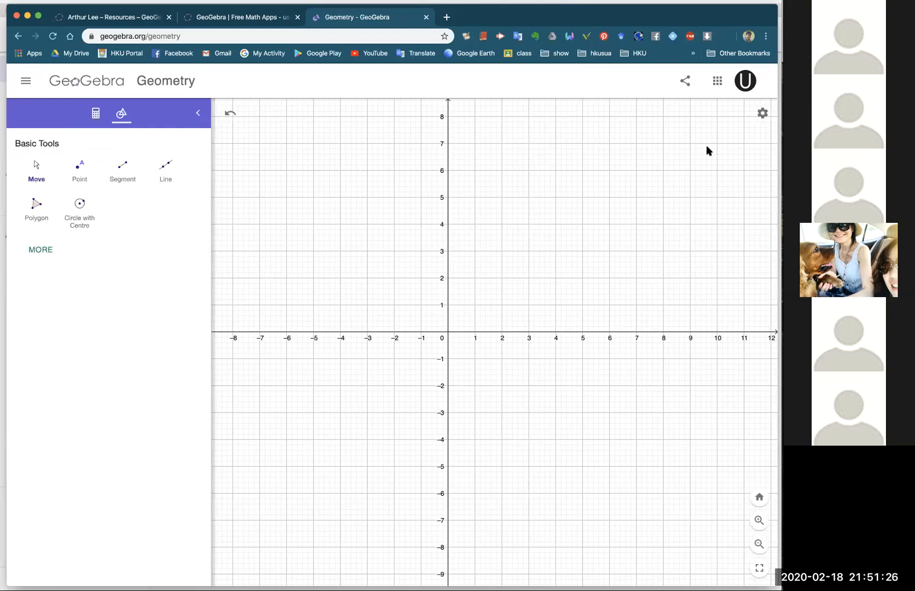
click(762, 114)
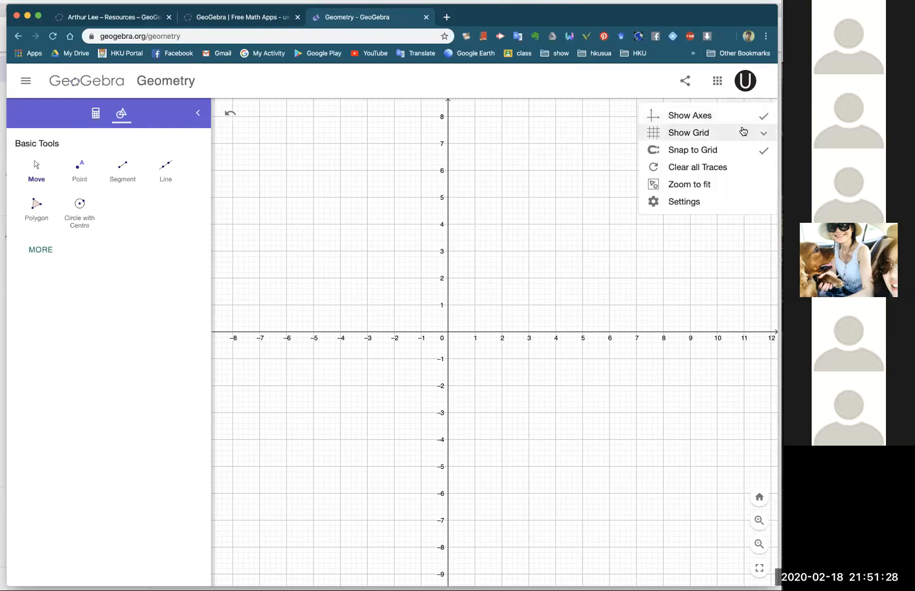
click(759, 132)
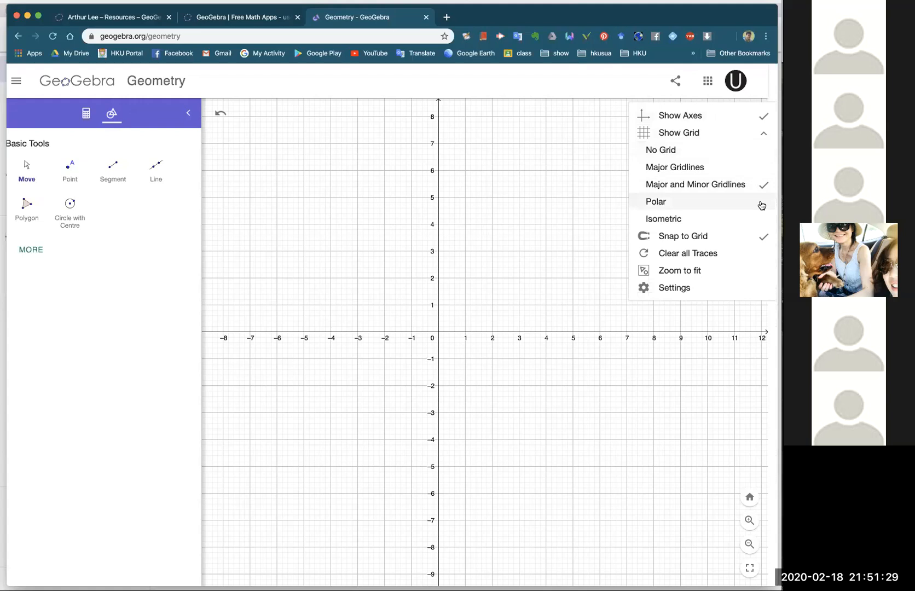
click(560, 186)
Switch to the algebra input and graph the expression x^2.
click(95, 112)
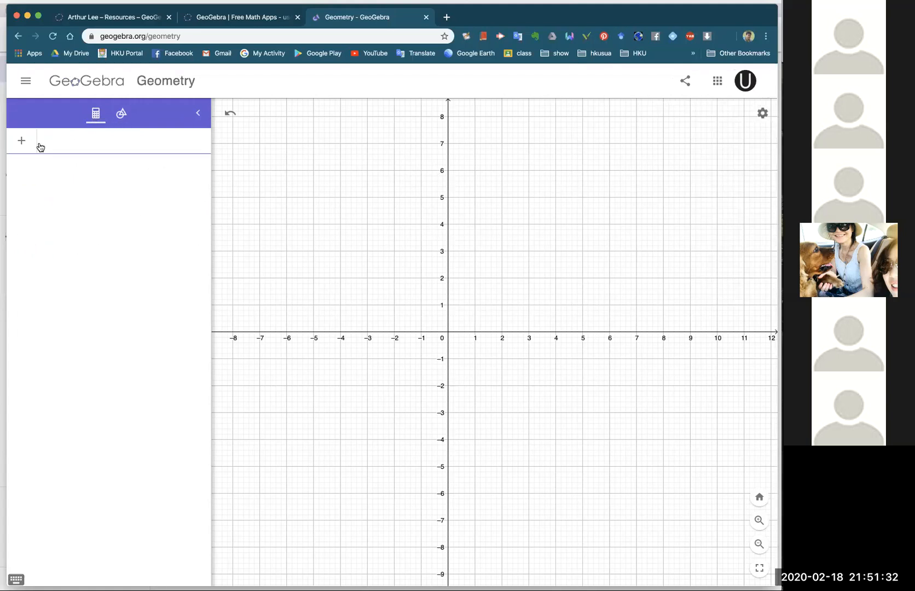
click(97, 138)
text(x)
text(^2)
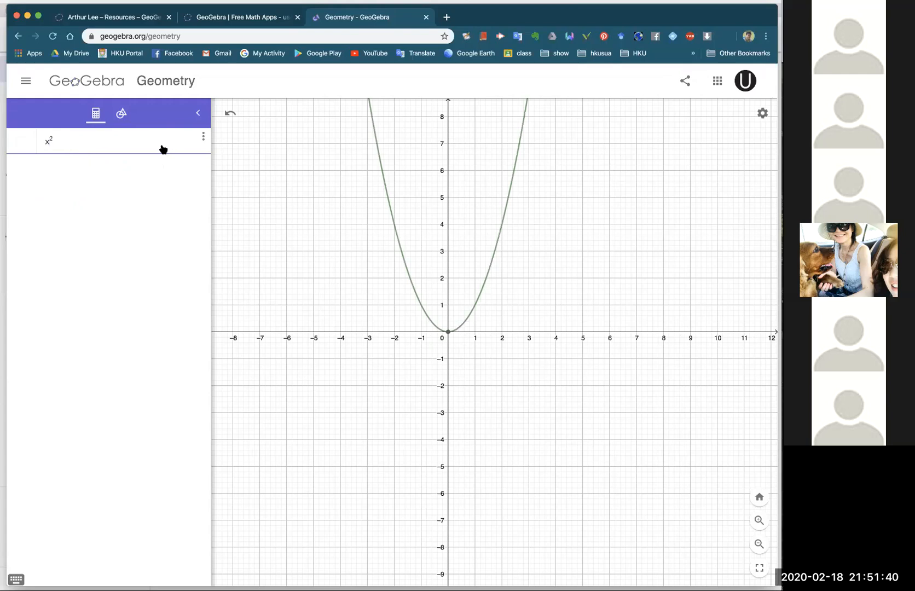
Clear the expression and re-enter x² with the on-screen math keyboard.
click(16, 579)
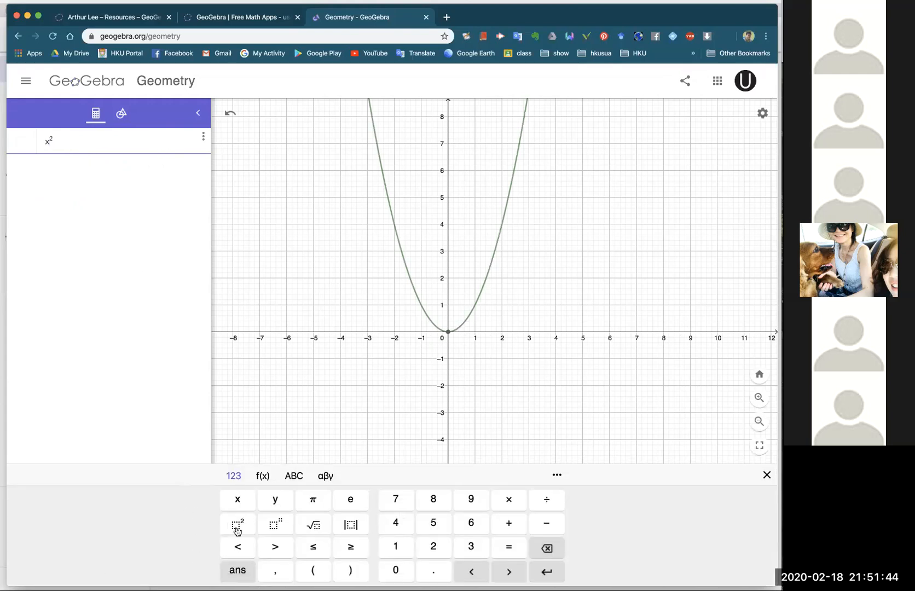
click(547, 548)
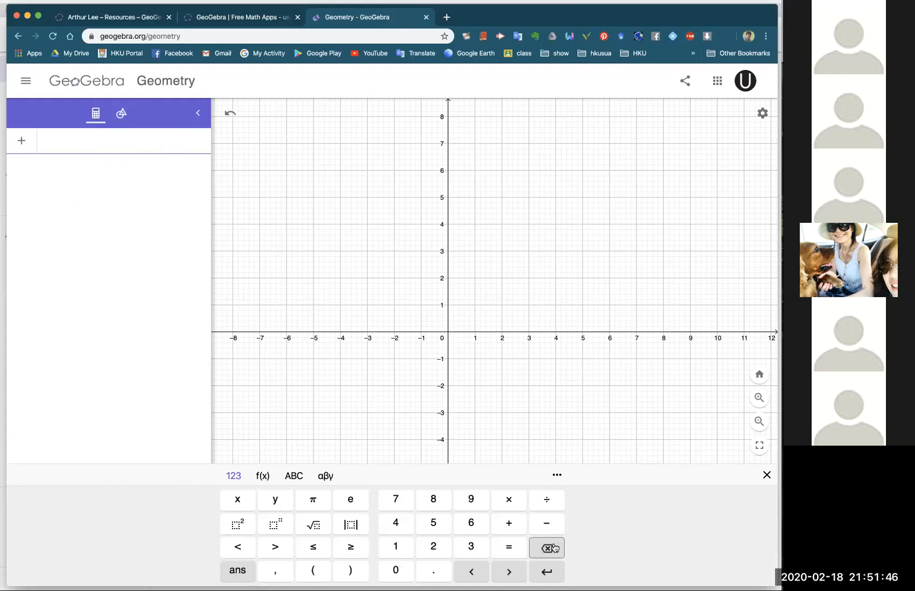
click(240, 501)
click(237, 524)
click(449, 343)
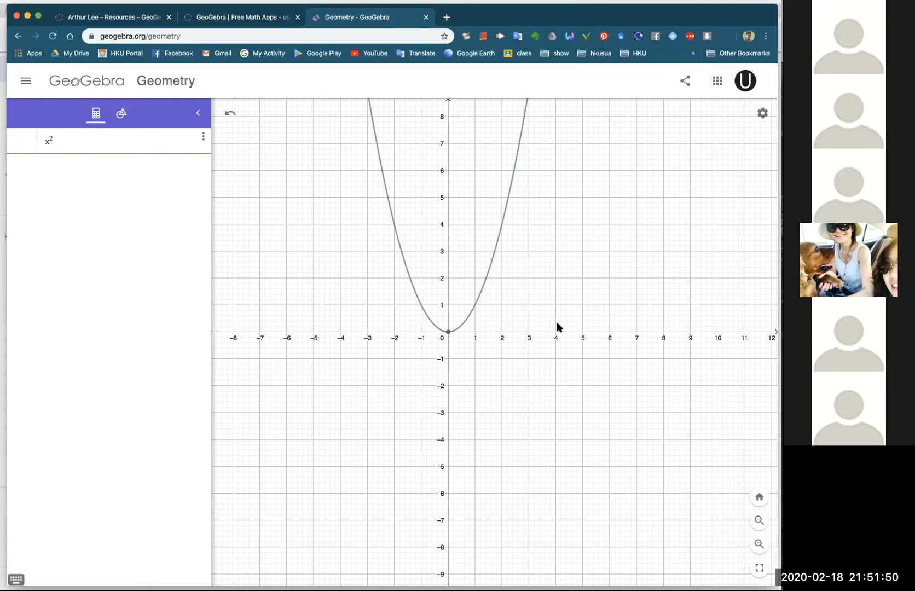
drag(585, 257, 535, 306)
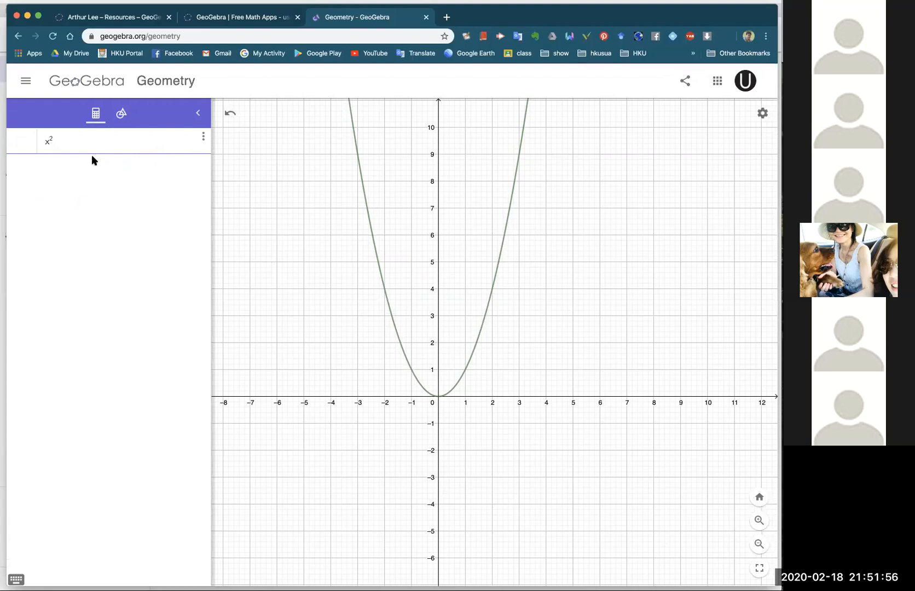
click(78, 168)
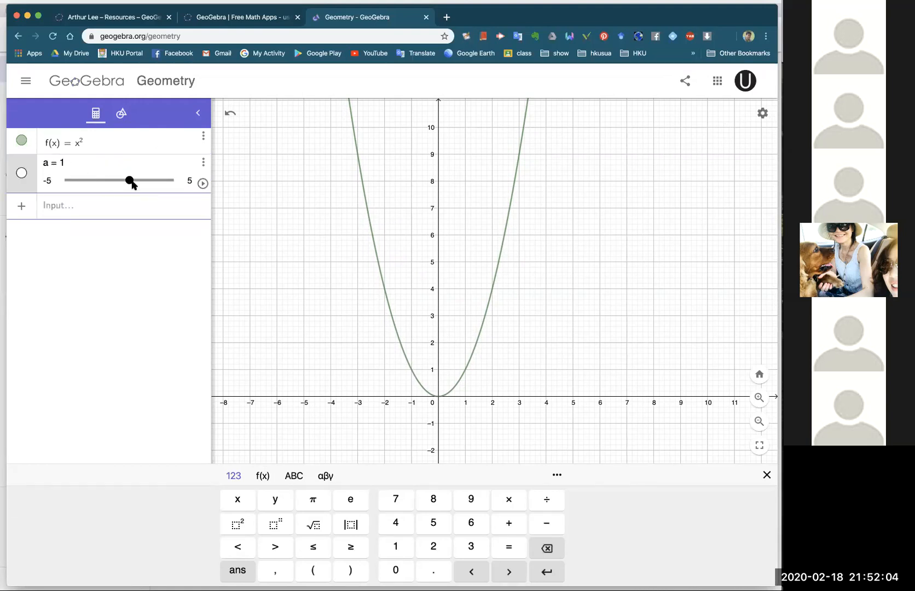
mouse_move(130, 183)
mouse_down()
mouse_move(82, 183)
mouse_move(156, 184)
mouse_move(93, 186)
mouse_move(149, 185)
mouse_move(132, 185)
mouse_up()
click(204, 164)
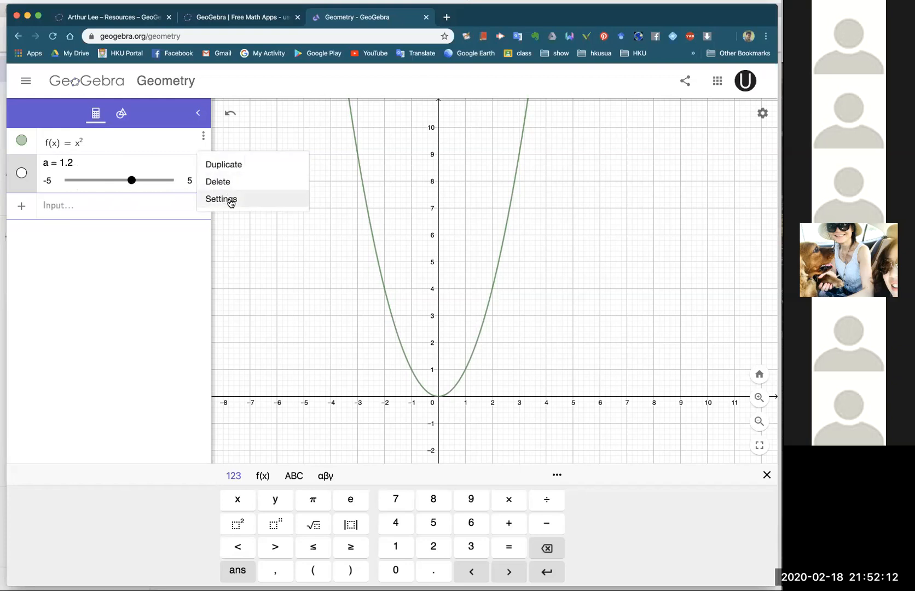
click(223, 182)
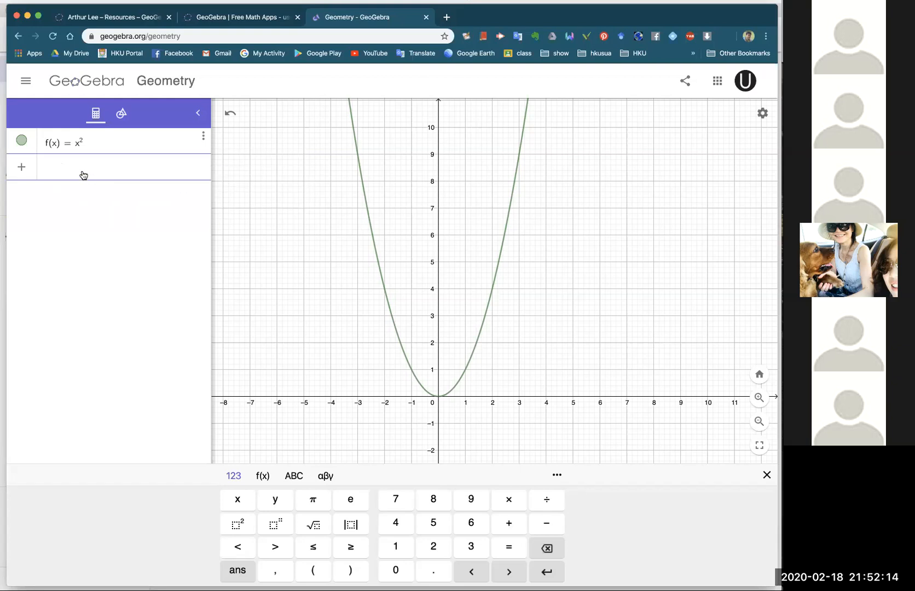
Create a slider a = 1 with the on-screen keyboard and move it to 1.5.
click(290, 475)
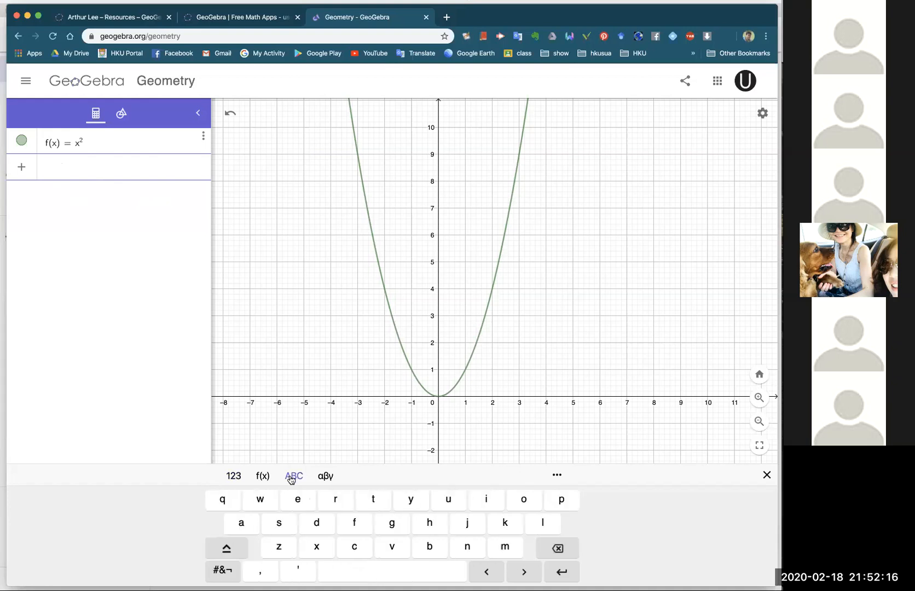
click(243, 523)
click(234, 475)
click(509, 548)
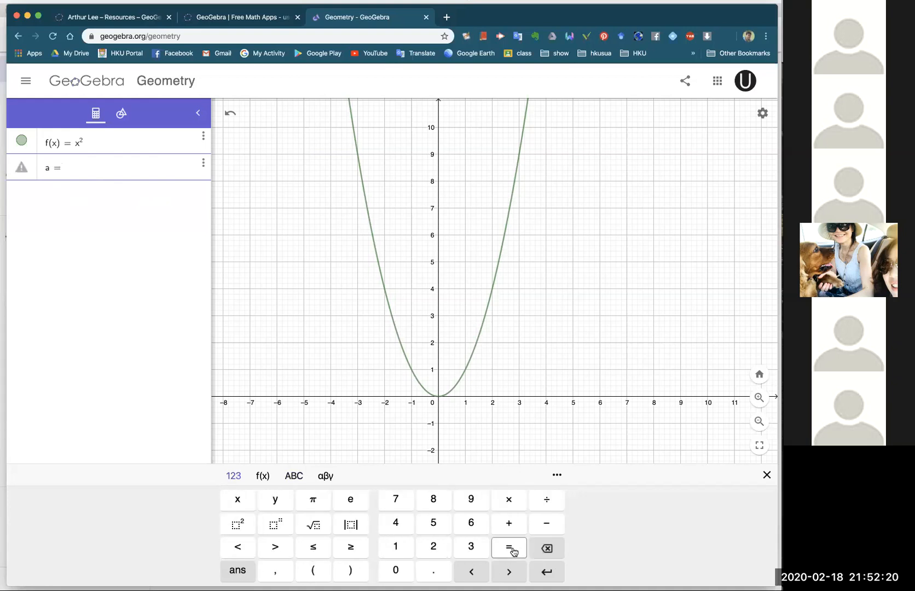
click(404, 548)
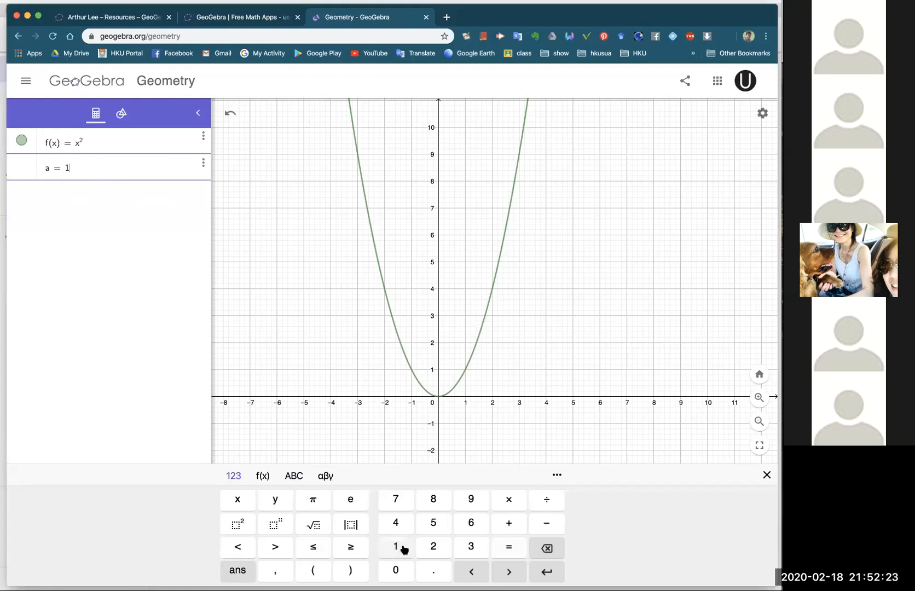
click(546, 572)
mouse_move(132, 184)
mouse_down()
mouse_move(92, 184)
mouse_move(159, 184)
mouse_move(114, 185)
mouse_move(135, 185)
mouse_up()
click(48, 212)
click(118, 206)
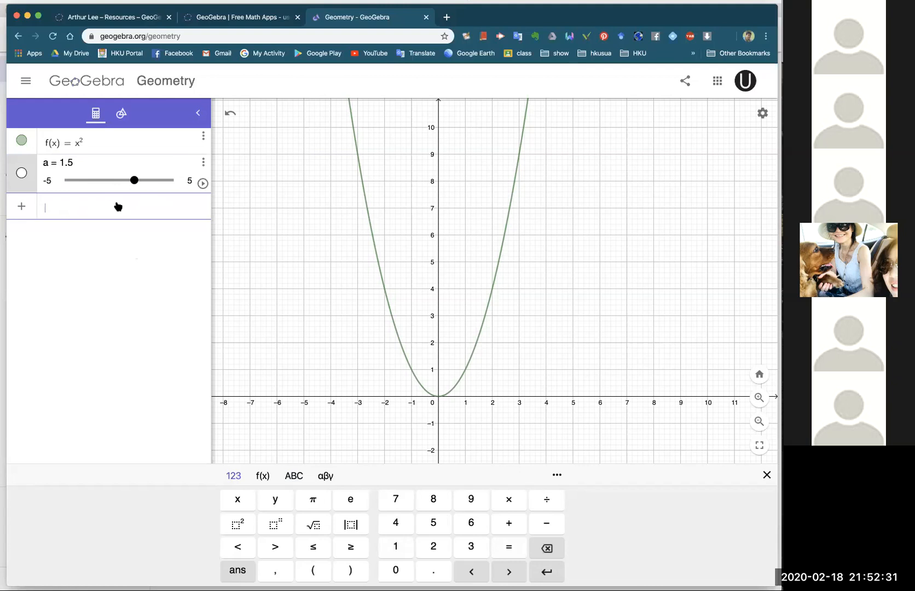
Change the function to f(x) = a·x² and set slider a to 3.
click(90, 143)
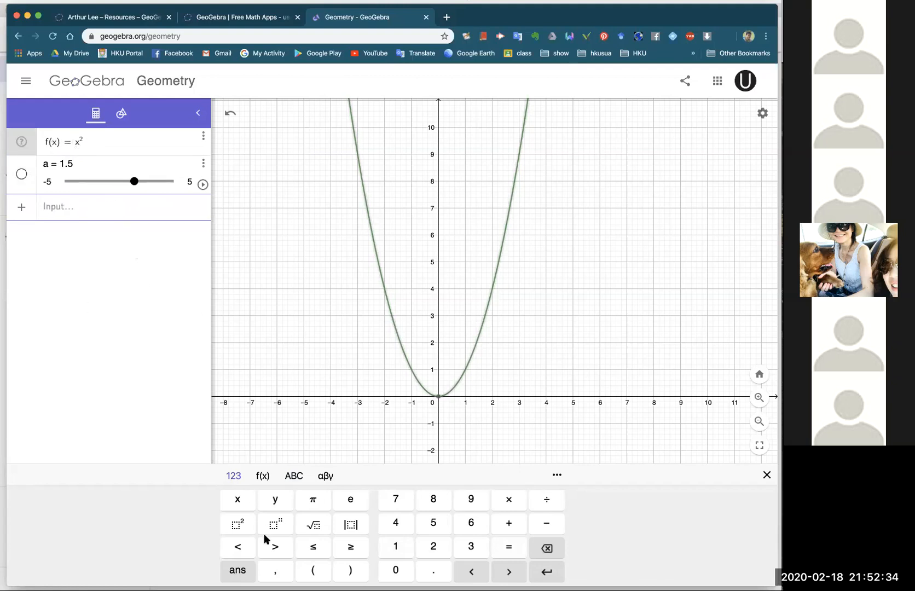
click(302, 477)
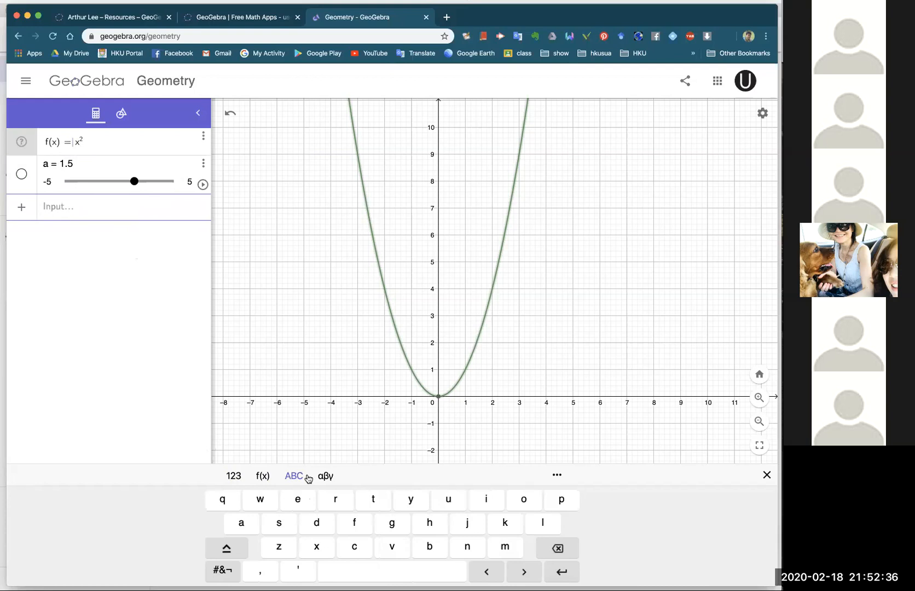
click(245, 527)
click(234, 477)
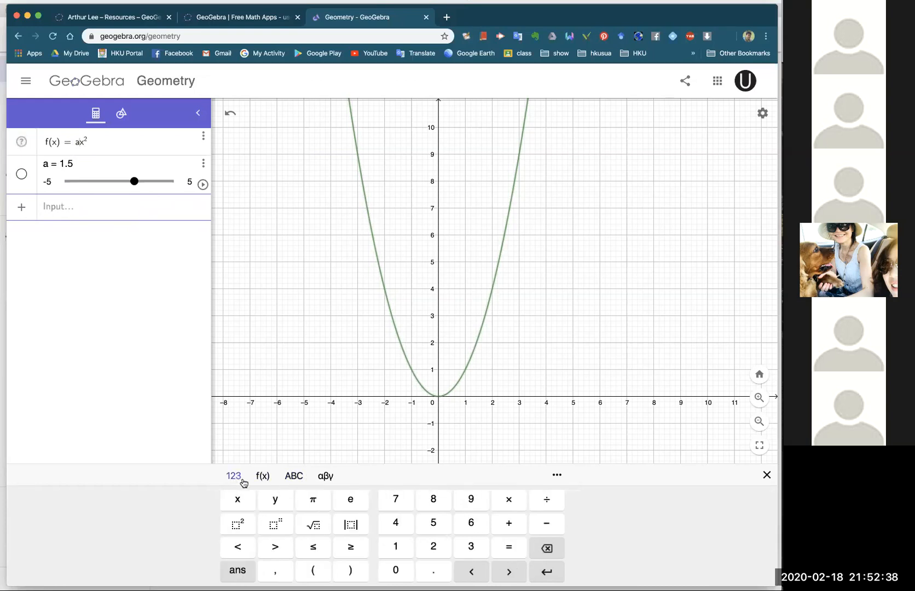
click(509, 500)
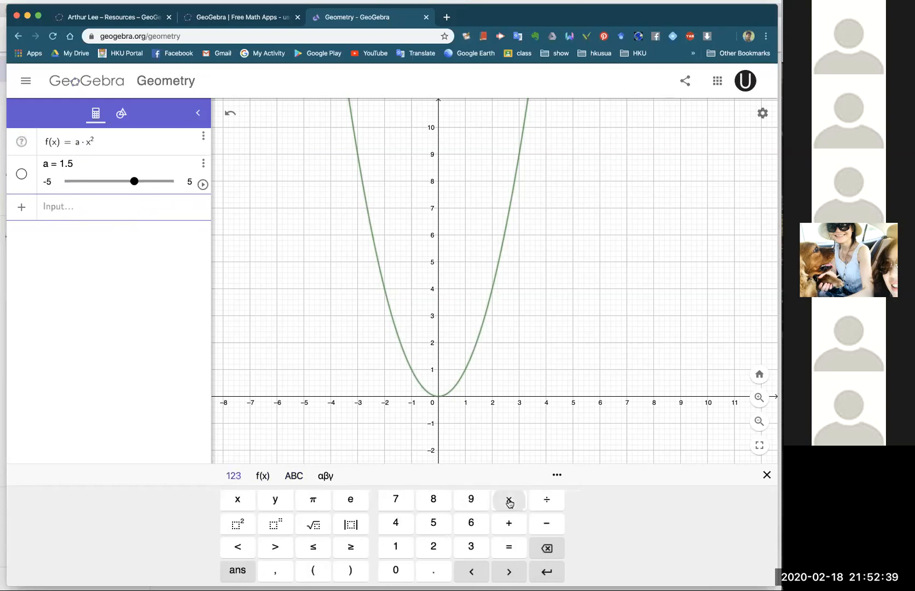
click(143, 145)
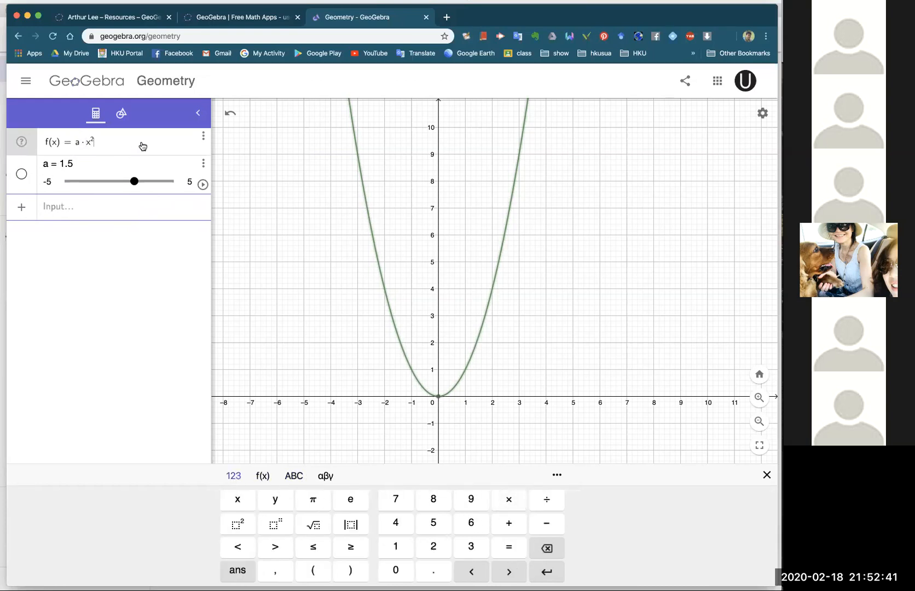
click(546, 572)
mouse_move(135, 153)
mouse_down()
mouse_move(100, 153)
mouse_move(149, 158)
mouse_up()
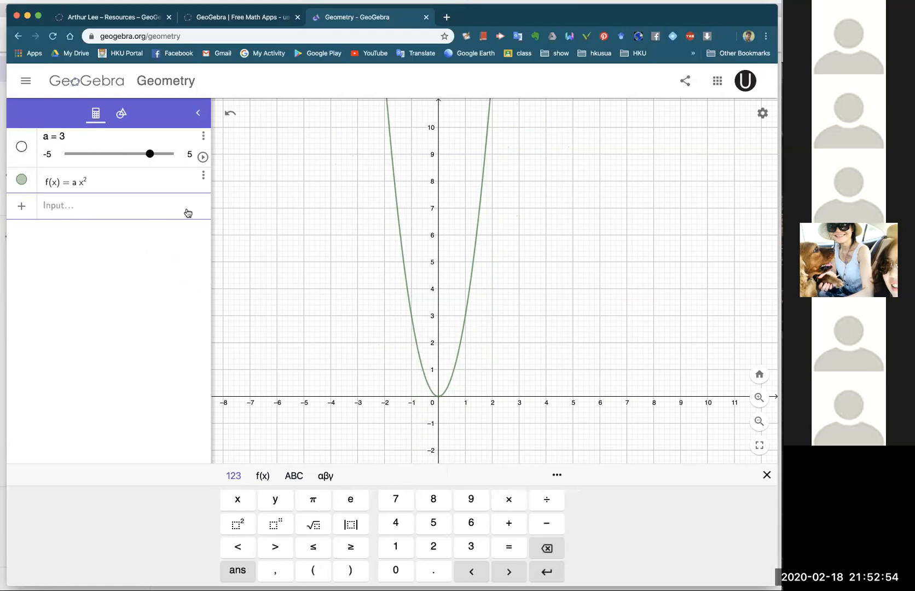
Place point A at about (-1.2, 4.4) and point B at about (1.4, 5.4) on the parabola.
click(122, 114)
click(81, 167)
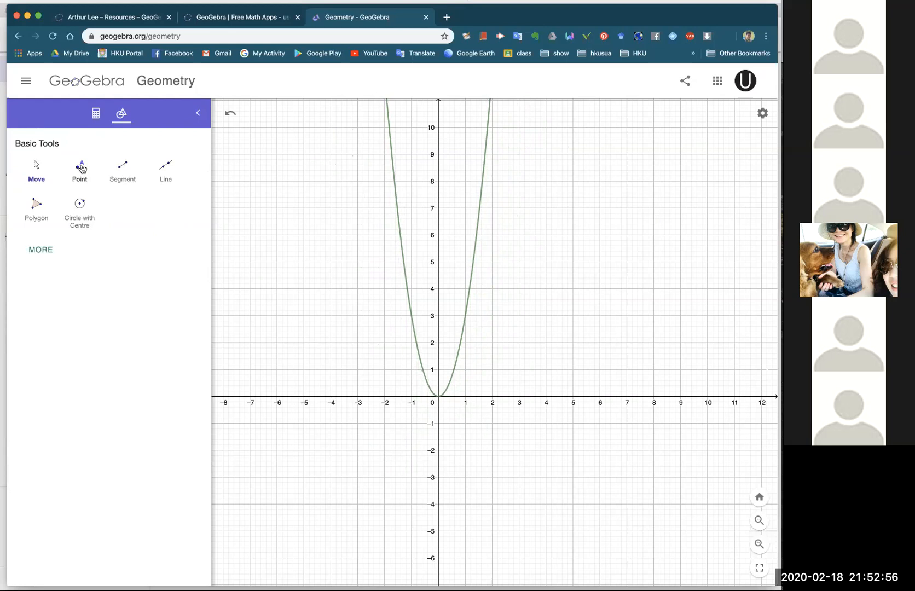
click(406, 279)
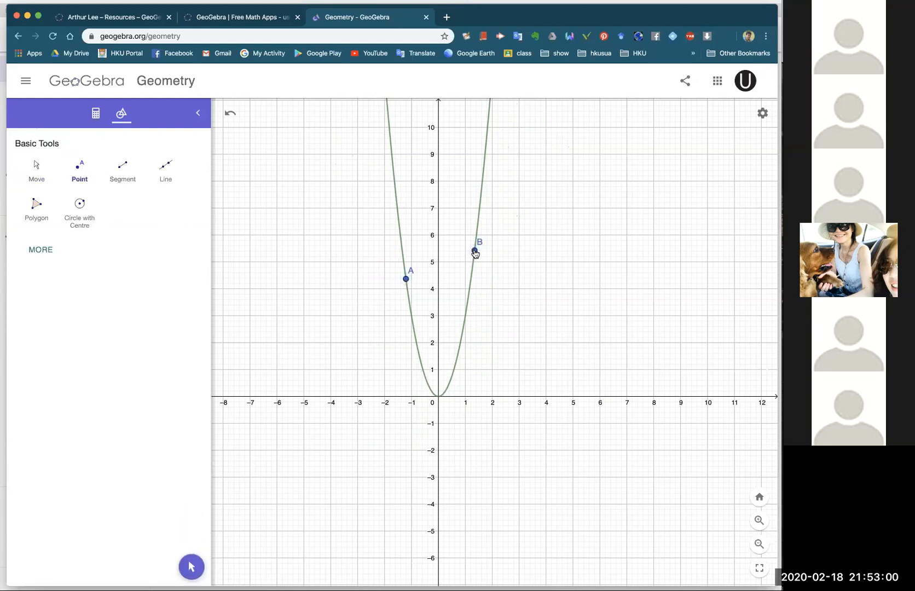
Move point A along the parabola to about (-1, 3.1) and point B to about (1.2, 4.5).
click(34, 166)
drag(405, 278, 430, 302)
drag(477, 255, 491, 282)
click(535, 261)
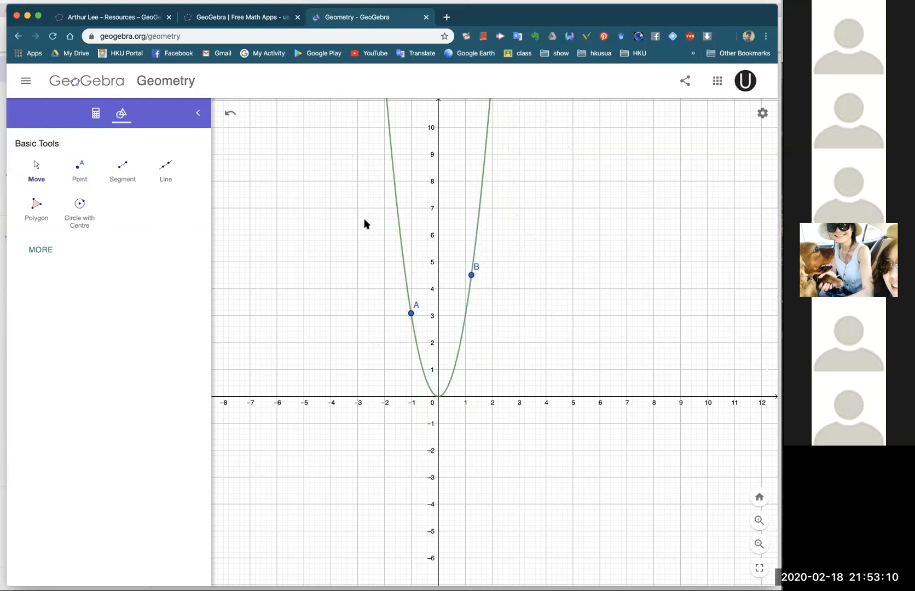
Draw a line through points A and B on the parabola.
click(165, 171)
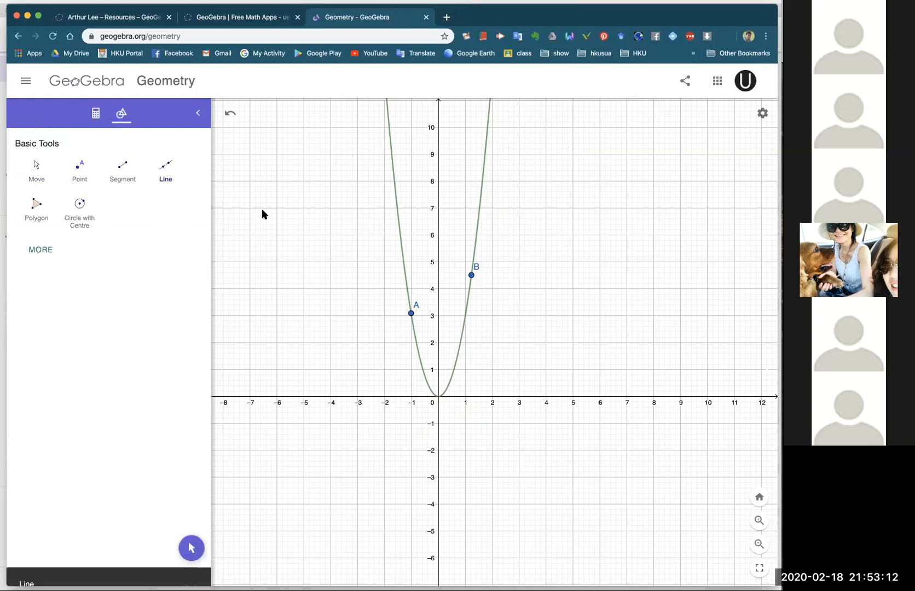
click(411, 314)
click(472, 276)
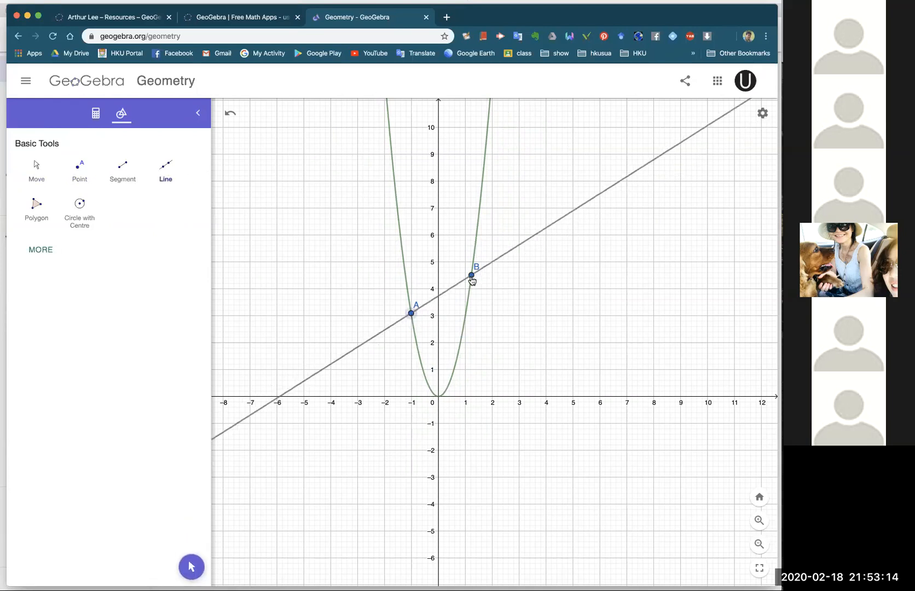
Tilt the line by moving A to about (-1.1, 3.4) and B to about (1.4, 5.9) on the parabola.
click(40, 165)
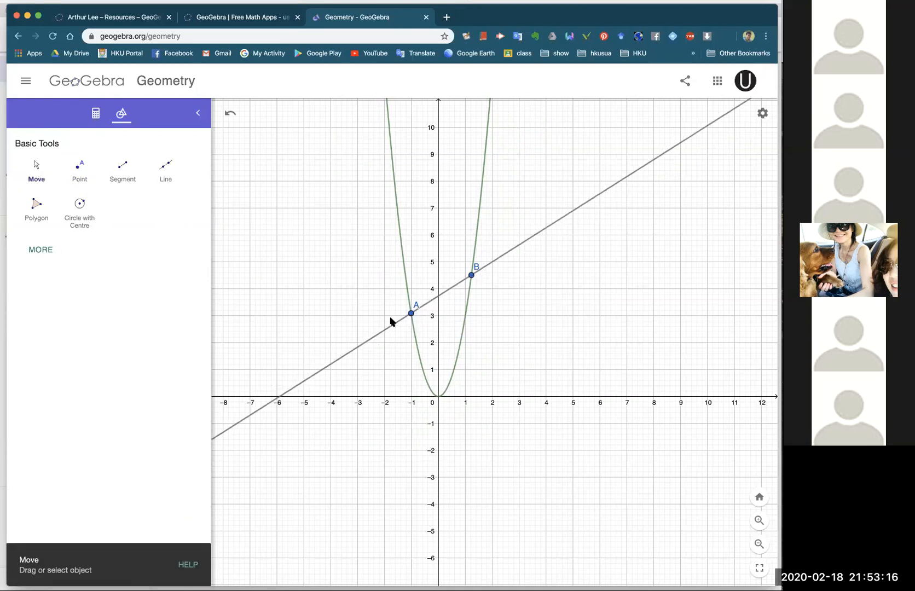
mouse_move(411, 313)
mouse_down()
mouse_move(421, 377)
mouse_move(390, 263)
mouse_move(415, 360)
mouse_move(409, 304)
mouse_up()
drag(472, 274, 508, 245)
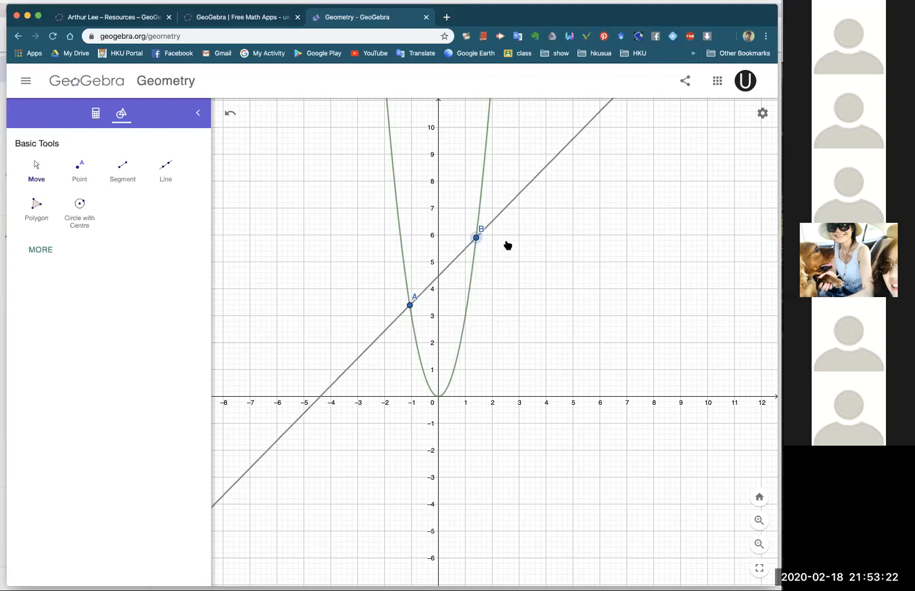
Show the algebra object list and move A to about (1, 3) and B to about (1.2, 4.5) on the parabola.
click(96, 121)
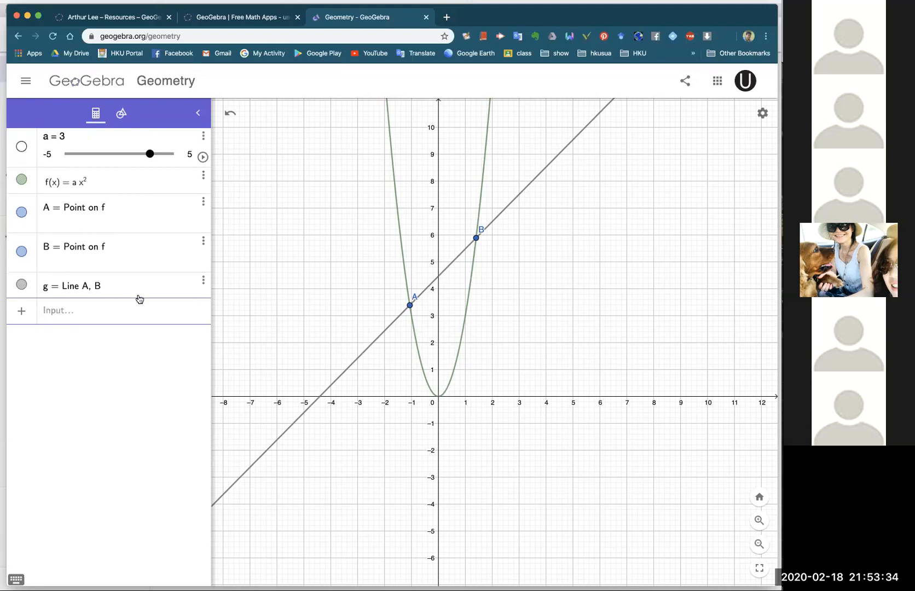
drag(411, 312, 476, 359)
drag(476, 238, 471, 274)
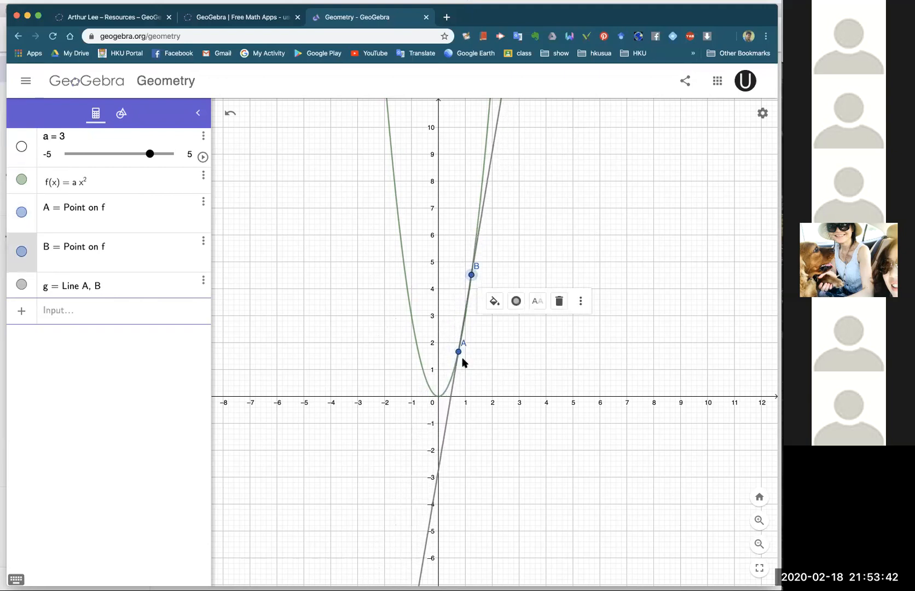
drag(461, 356, 466, 318)
drag(465, 322, 465, 316)
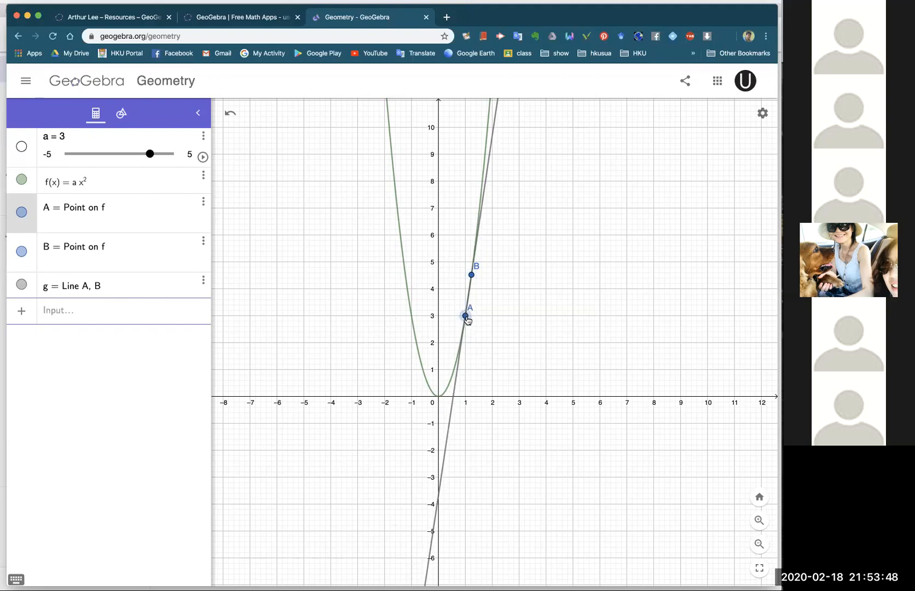
Move B up the parabola to about (1.4, 5.9) and A back to its left branch at about (-1, 3).
drag(474, 276, 478, 237)
click(535, 252)
drag(467, 315, 406, 323)
click(587, 297)
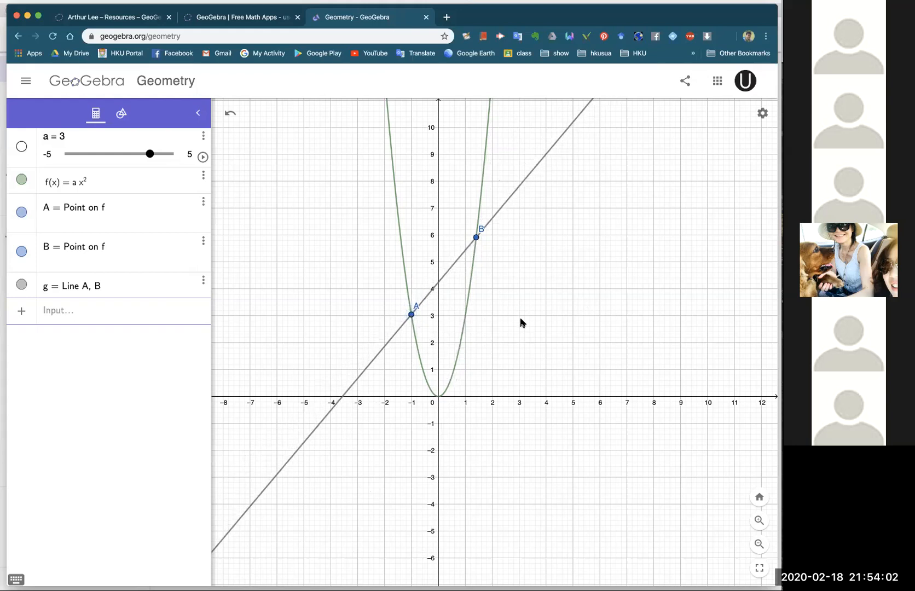
scroll(337, 321, down, 4)
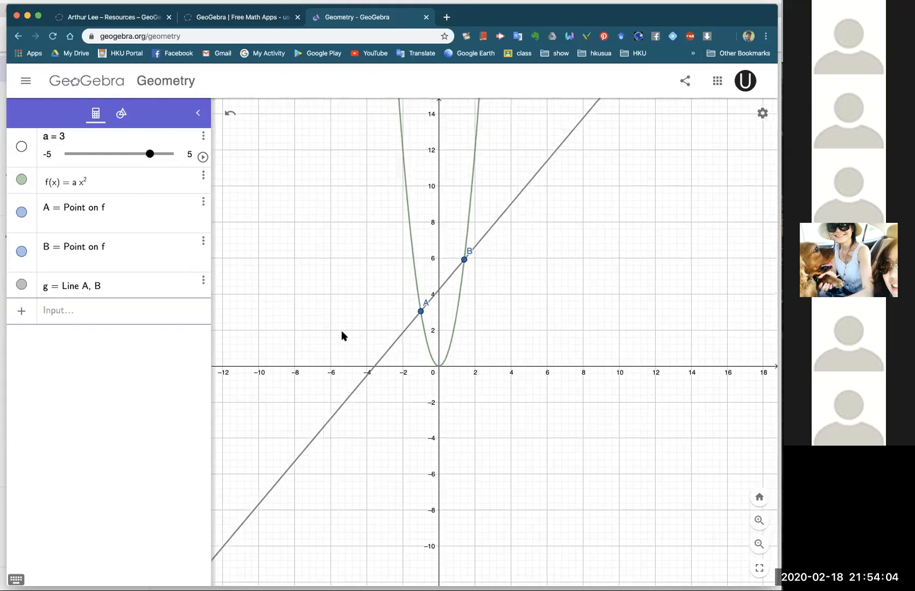
drag(538, 330, 574, 323)
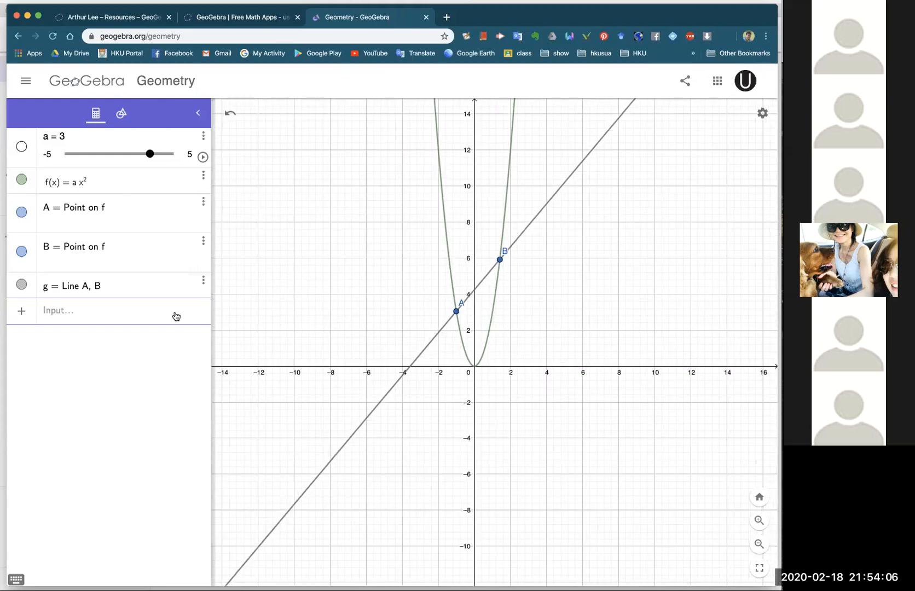
drag(333, 322, 292, 320)
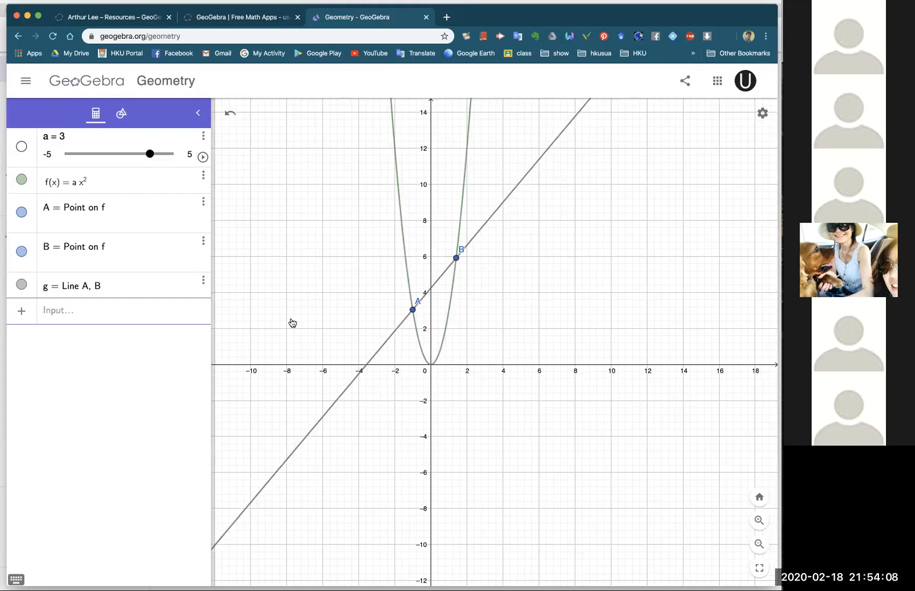
drag(509, 308, 543, 307)
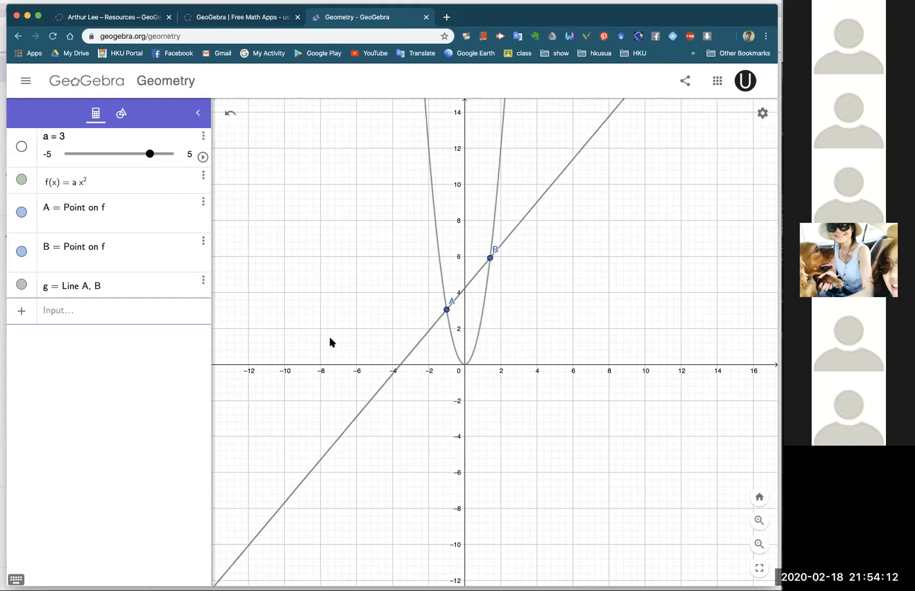
click(84, 315)
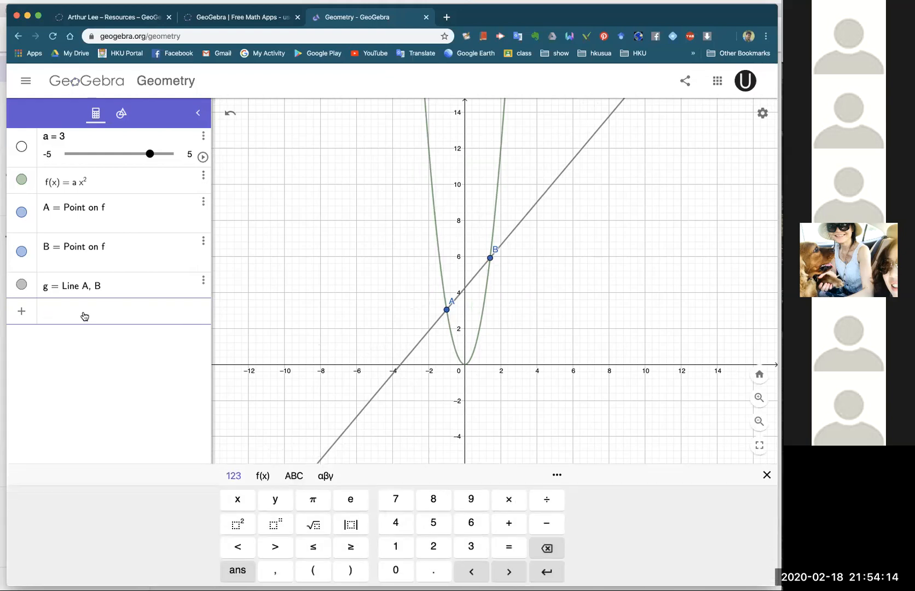
click(253, 283)
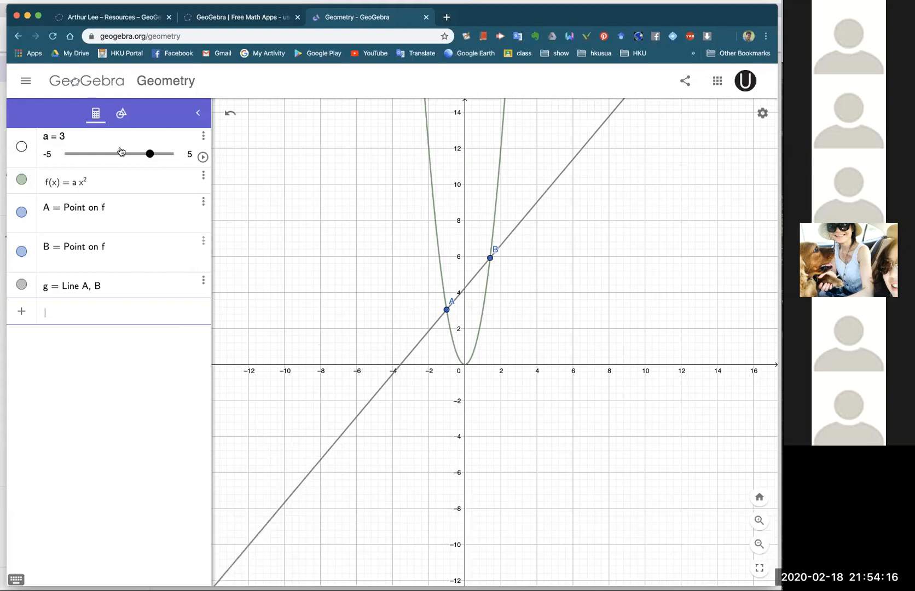
Place point C on the x-axis right of the parabola and move it to x = 6.
click(122, 113)
click(80, 168)
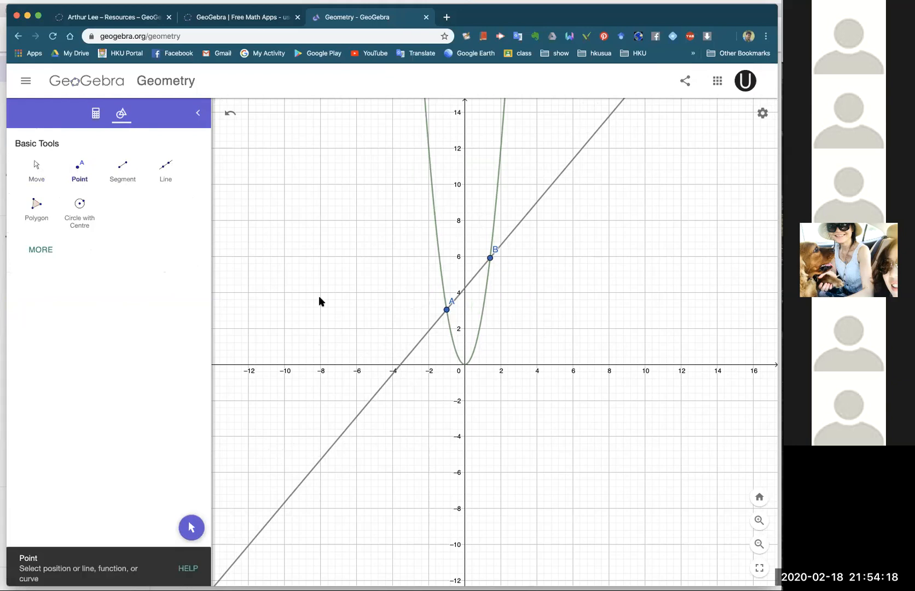
click(550, 365)
click(37, 170)
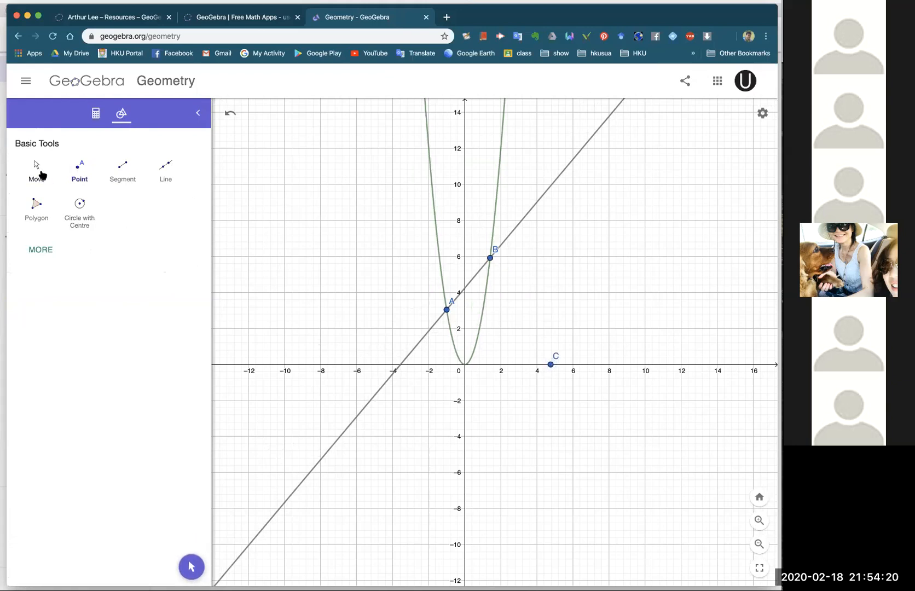
drag(550, 371, 499, 378)
click(530, 351)
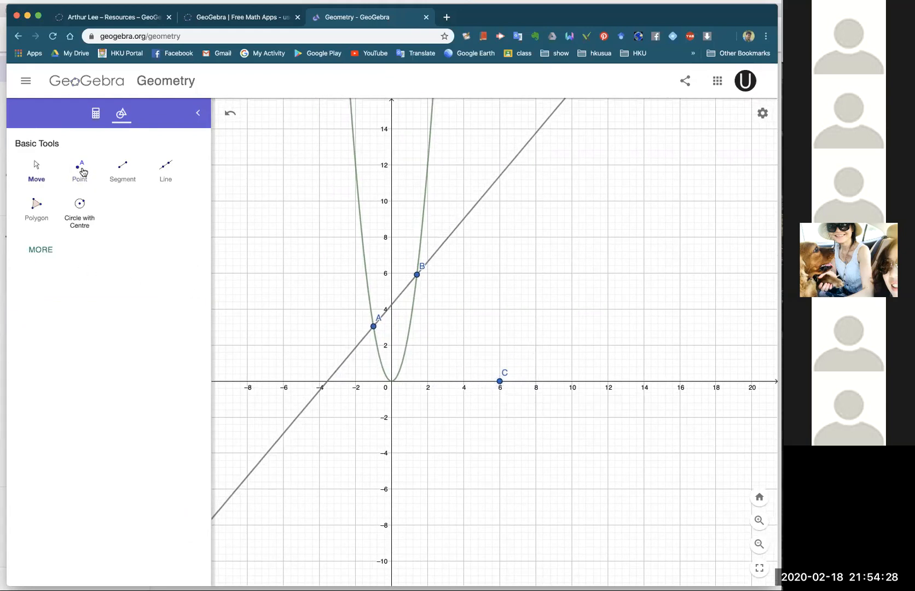
Show the algebra list and define k = x(C) as the x-coordinate of point C.
click(100, 113)
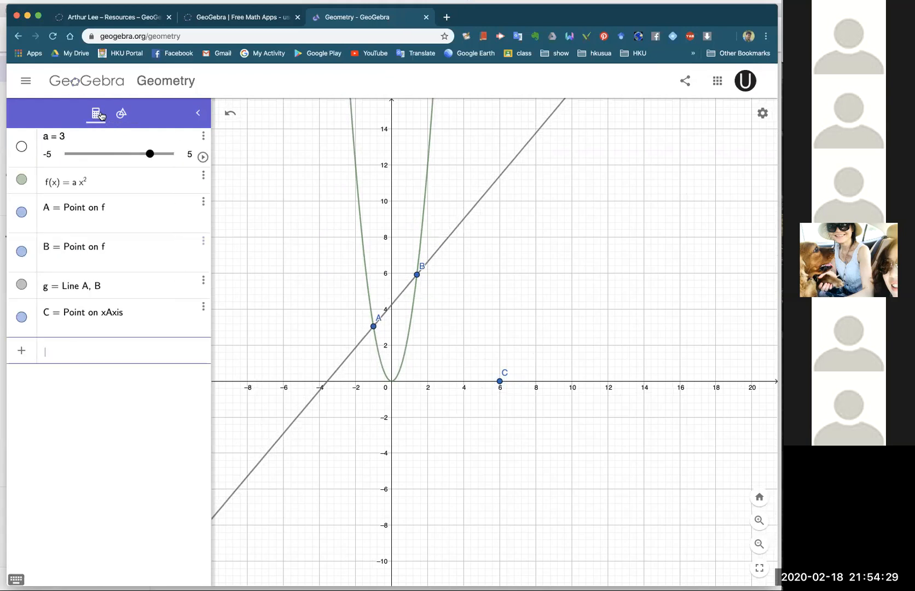
click(67, 356)
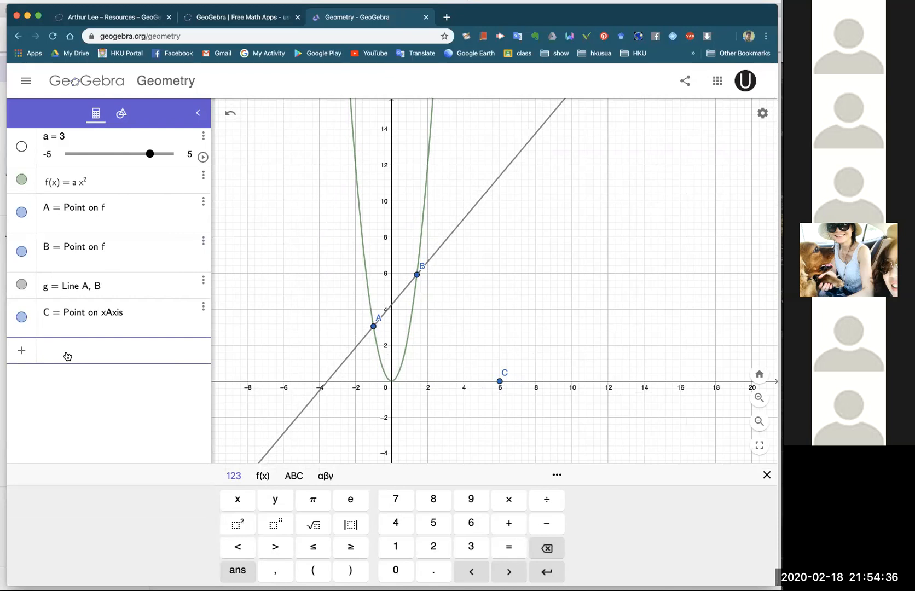
text(k = x)
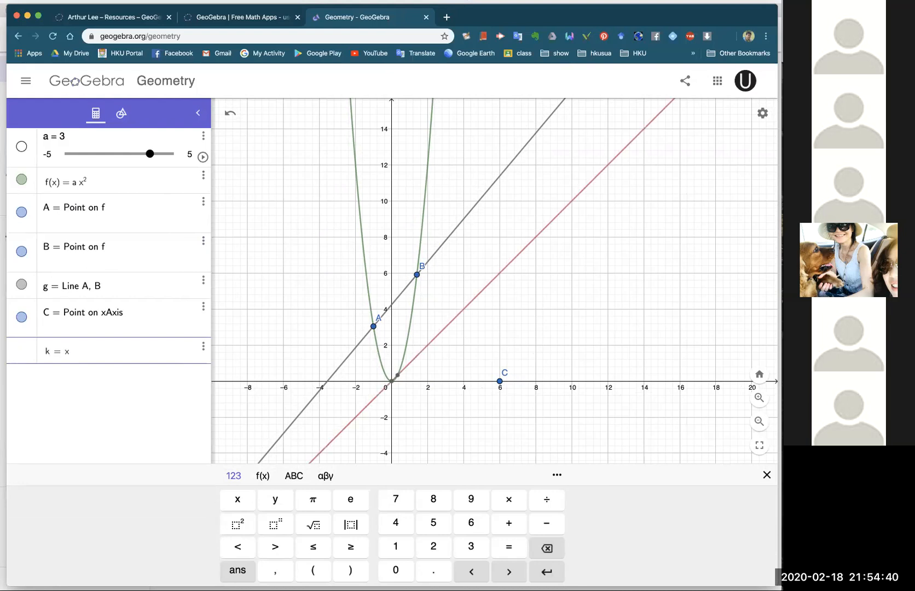
text((C)
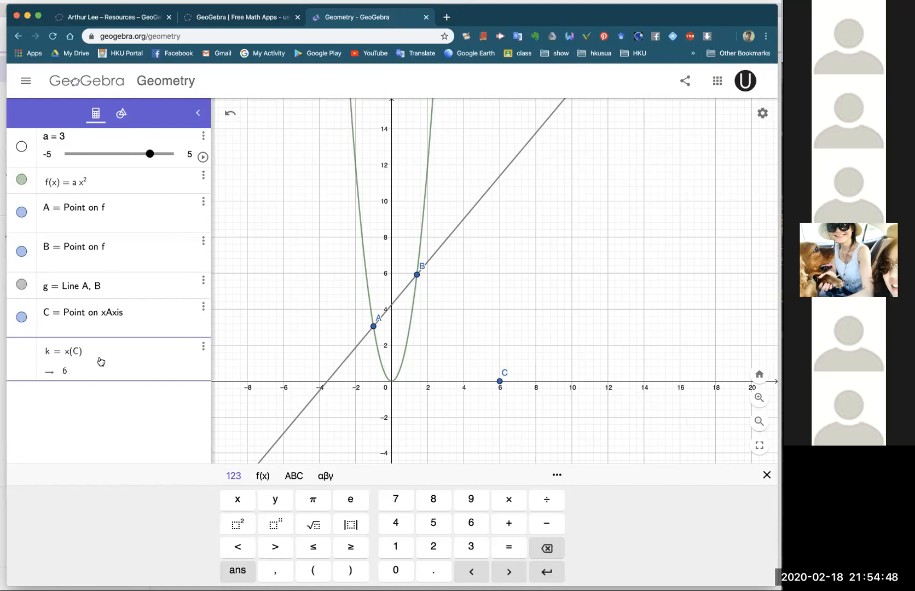
key(Return)
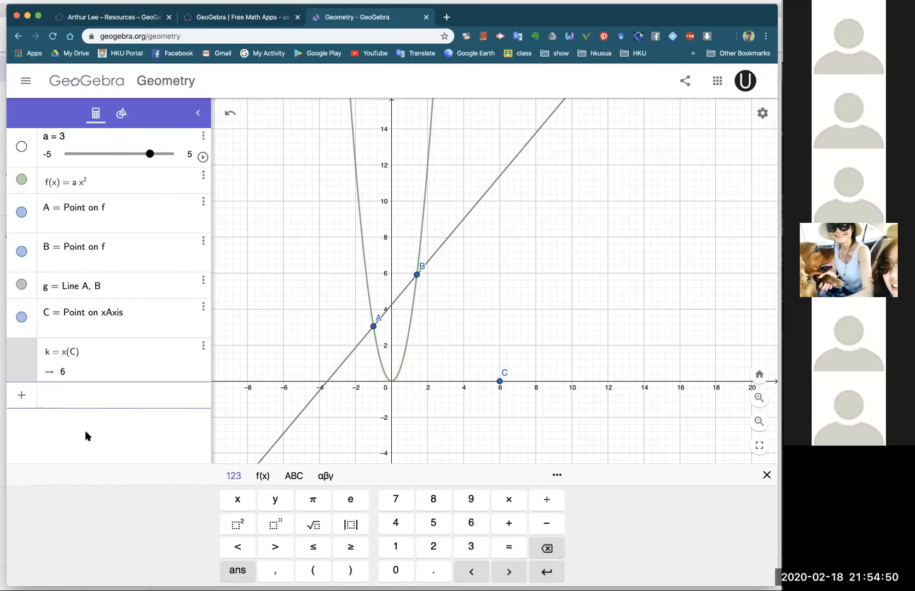
Add the quadratic function x(x − k) as a new algebra entry.
click(70, 396)
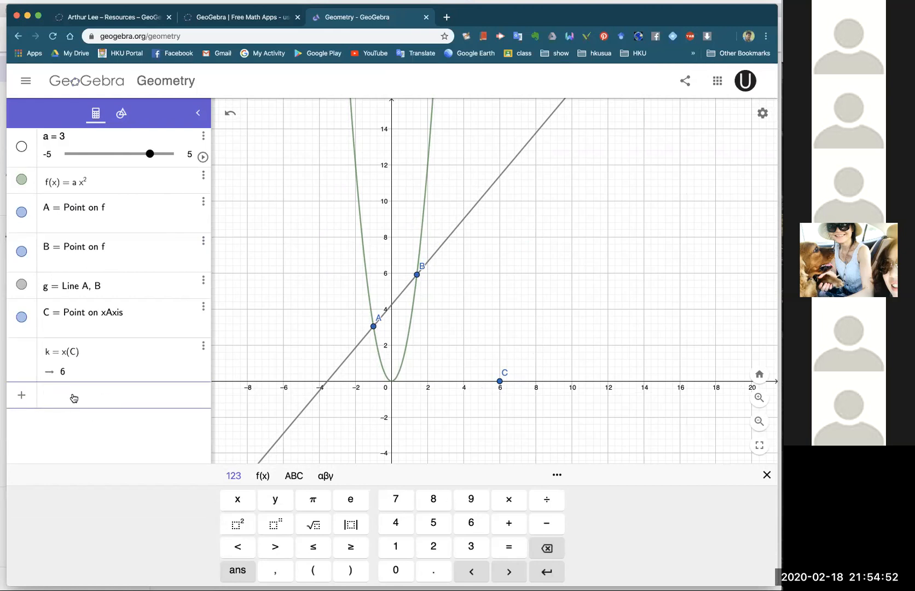
mouse_move(497, 386)
mouse_down()
mouse_move(529, 383)
mouse_move(467, 386)
mouse_move(499, 384)
mouse_up()
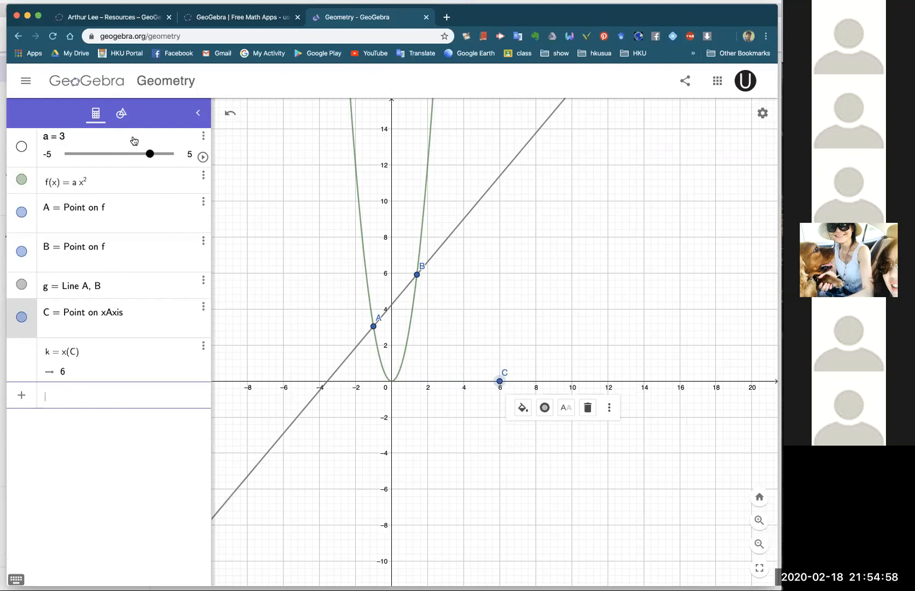
click(72, 396)
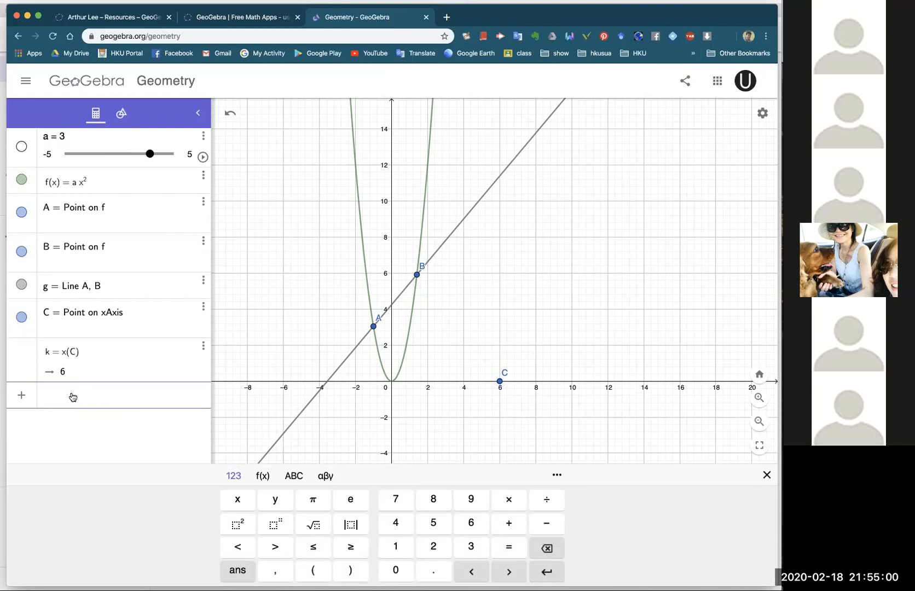
text(x)
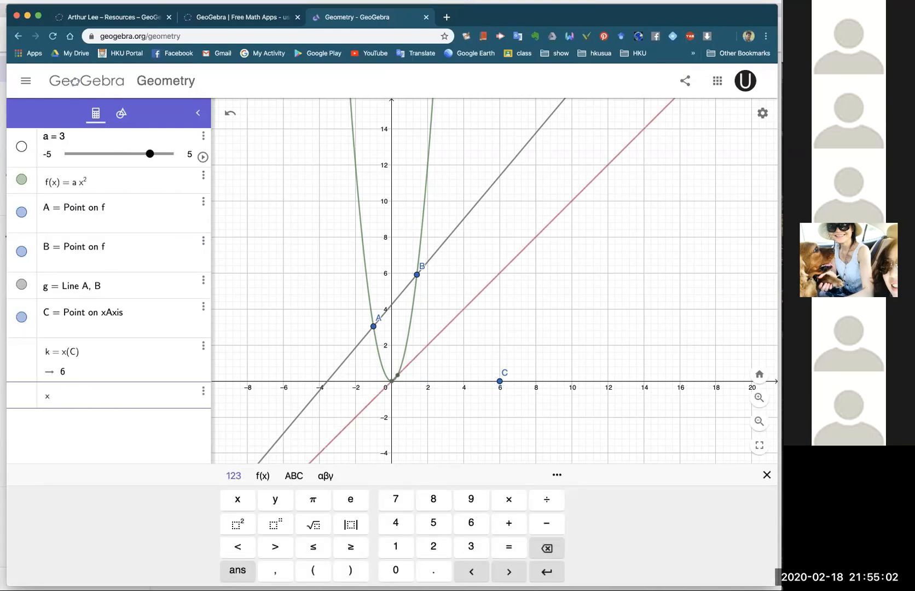
text((x)
text(-)
text(k)
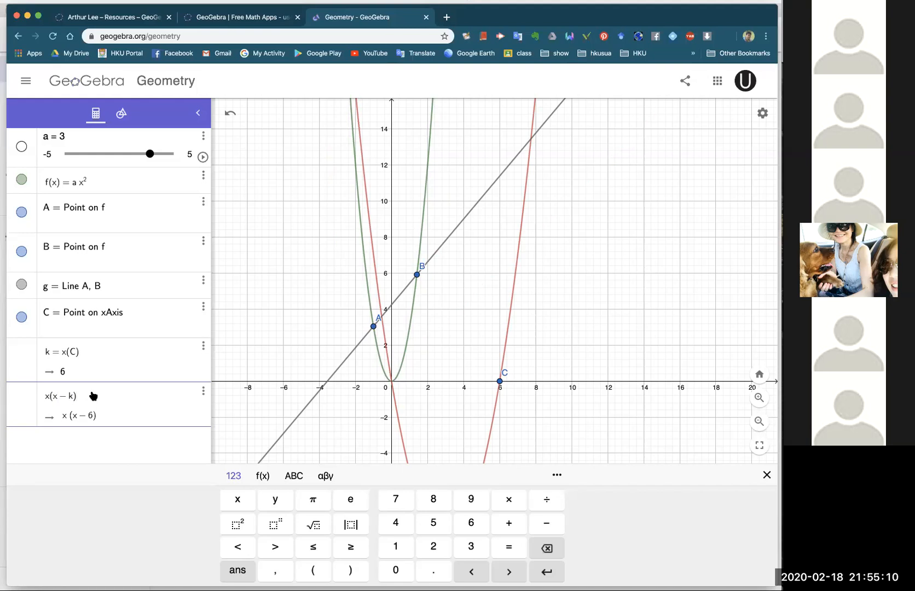
key(Return)
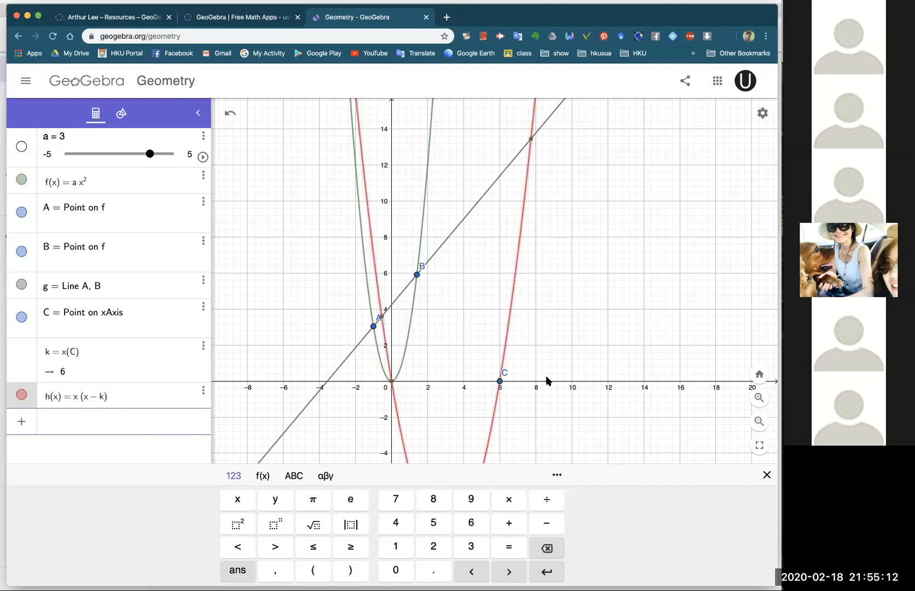
Move point C along the x-axis to x = 4 to reshape the quadratic through the origin.
click(500, 386)
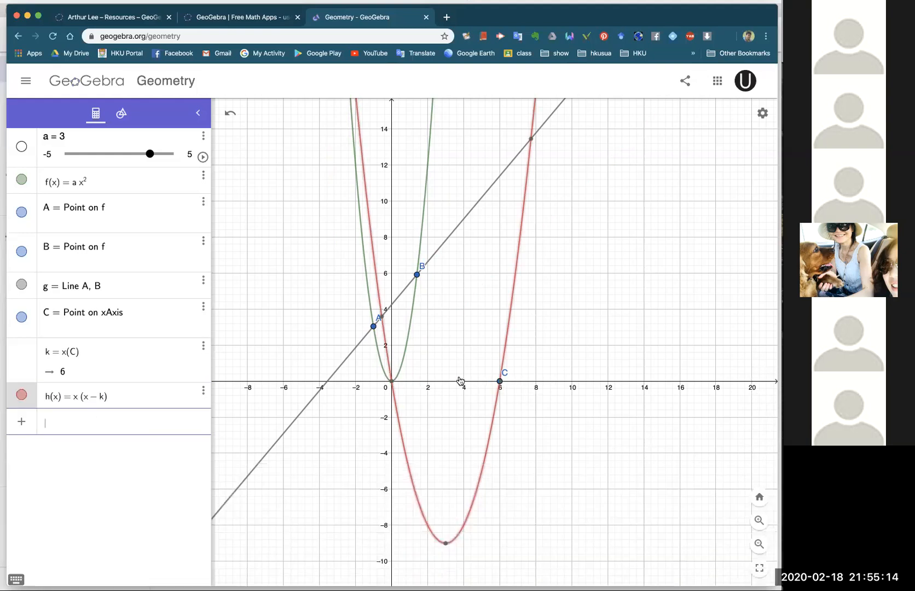
click(463, 406)
drag(493, 385, 465, 386)
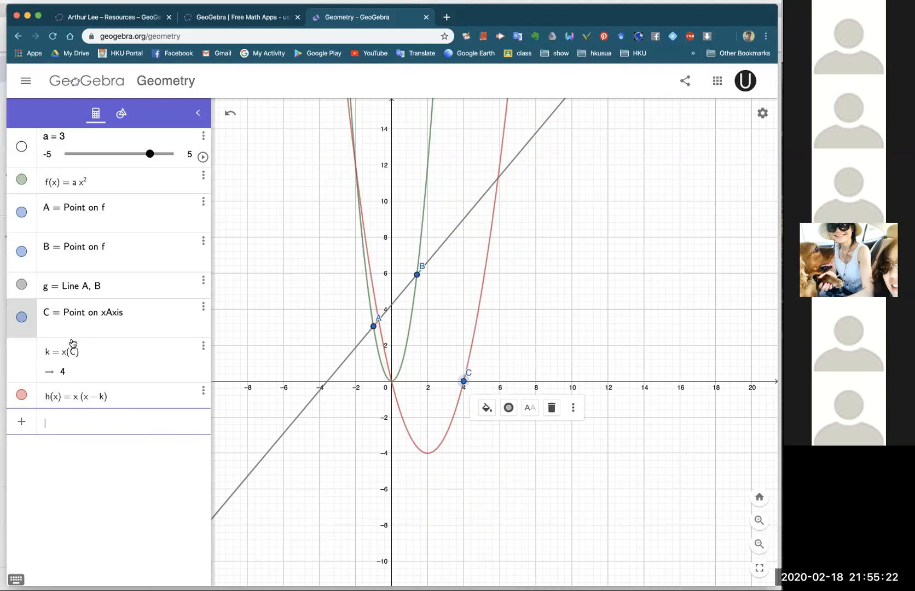
mouse_move(463, 381)
mouse_down()
mouse_move(355, 381)
mouse_move(473, 381)
mouse_move(464, 381)
mouse_up()
click(523, 402)
drag(518, 432, 563, 394)
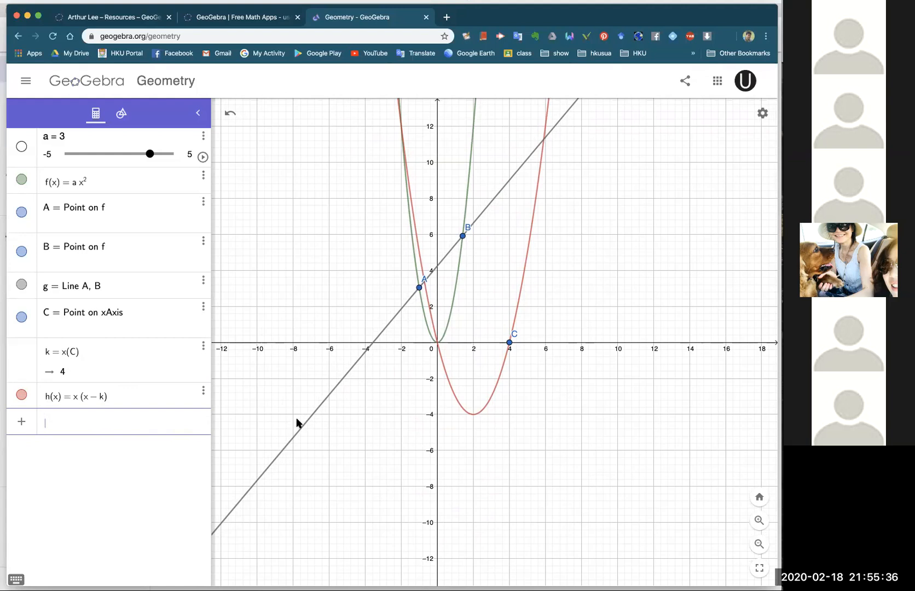
Collapse the algebra list and save the construction for sharing under the title "quadratic" with Shared visibility.
click(198, 113)
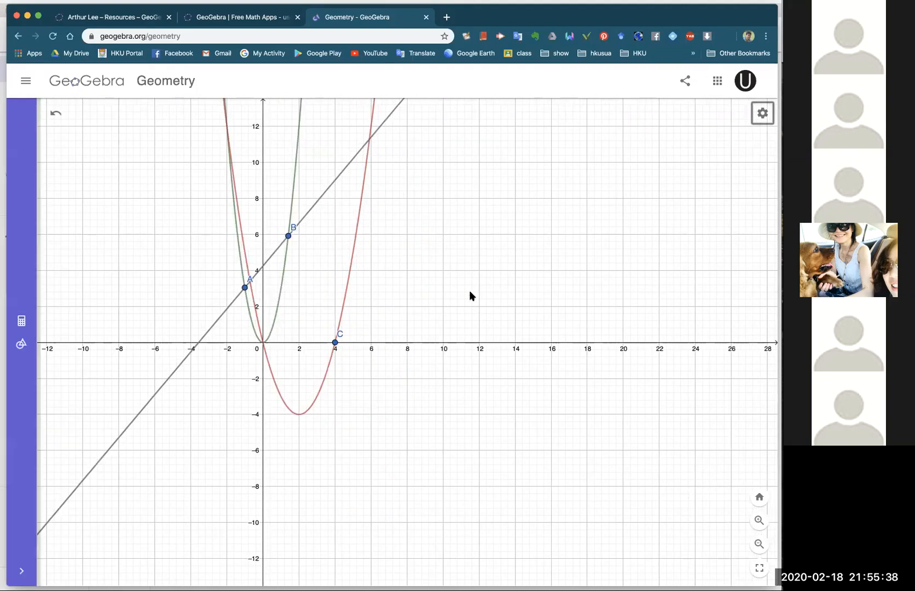
drag(494, 236, 463, 219)
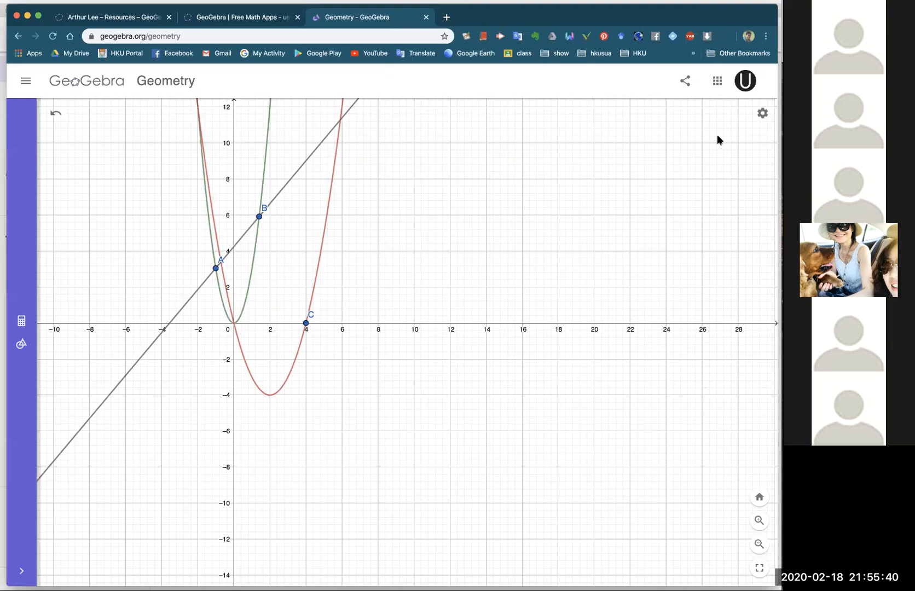
click(685, 80)
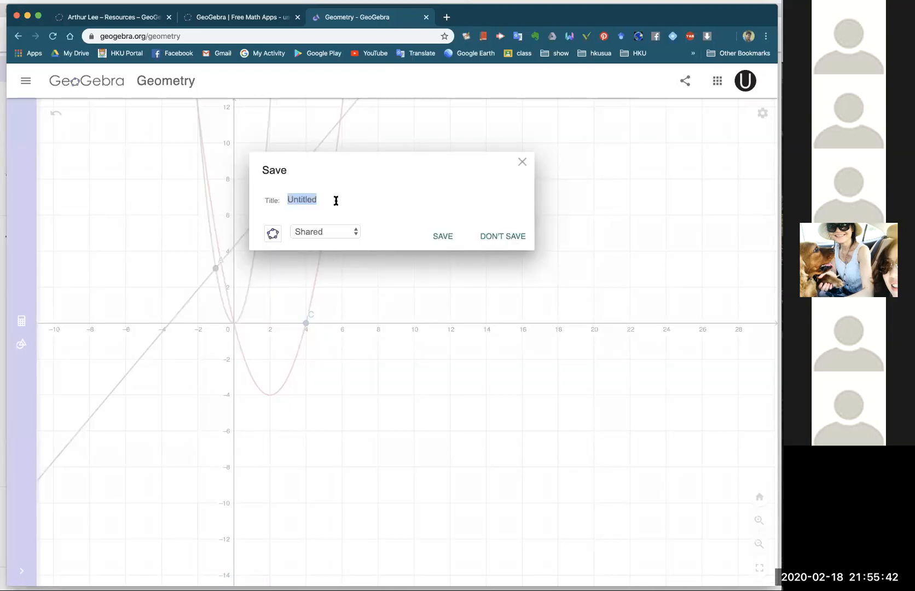
text(quadratic)
click(442, 236)
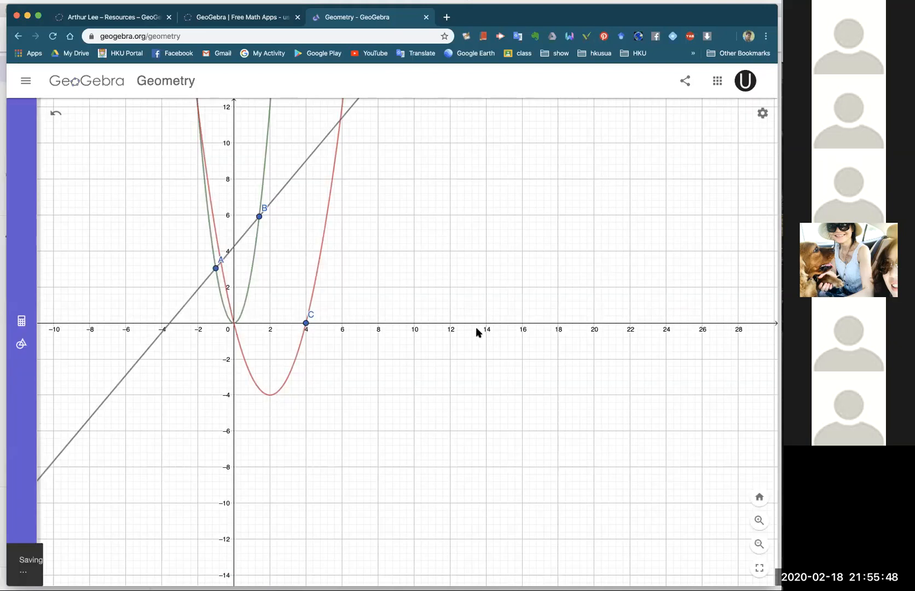
click(34, 83)
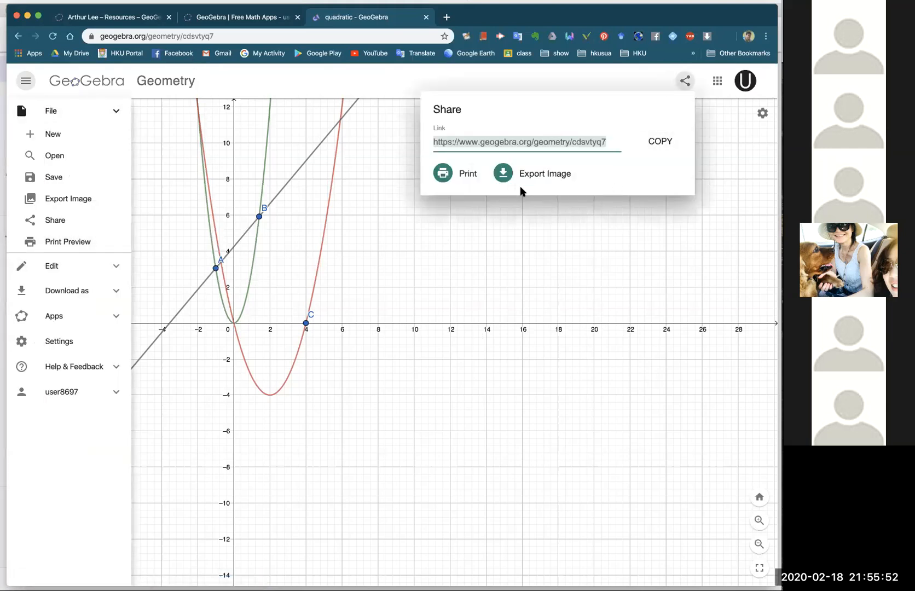
click(209, 226)
click(25, 80)
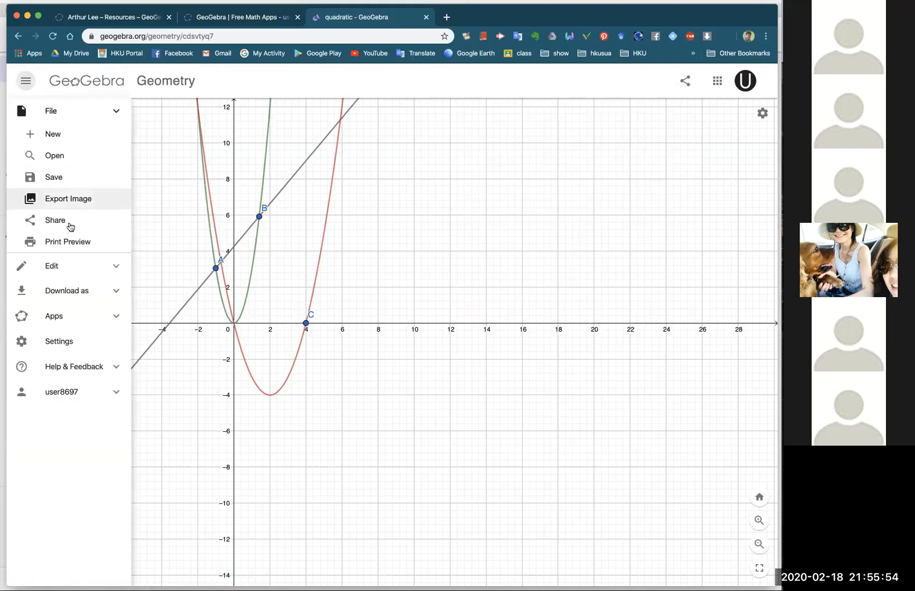
click(145, 177)
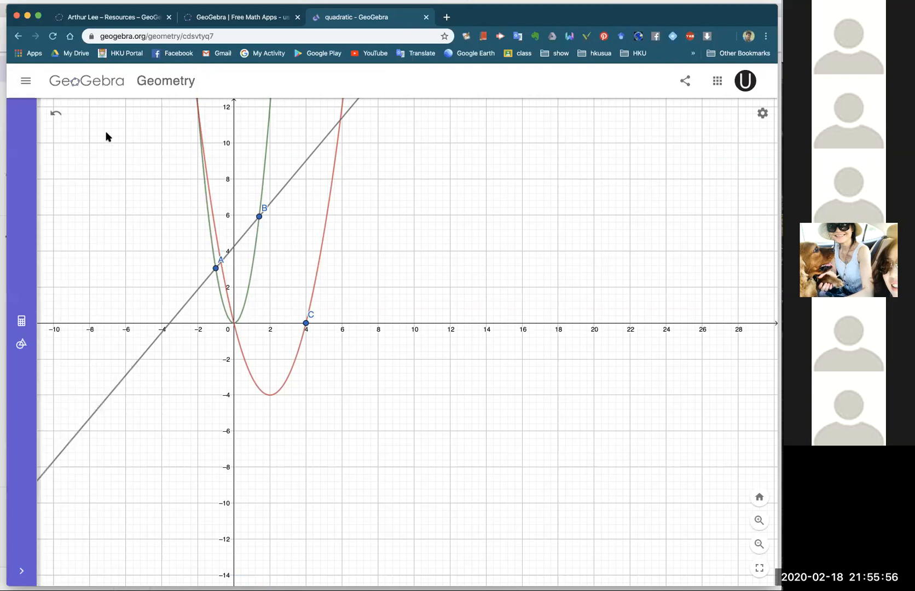
Go to the GeoGebra home page and open the account's own materials in the classroom resources.
click(80, 84)
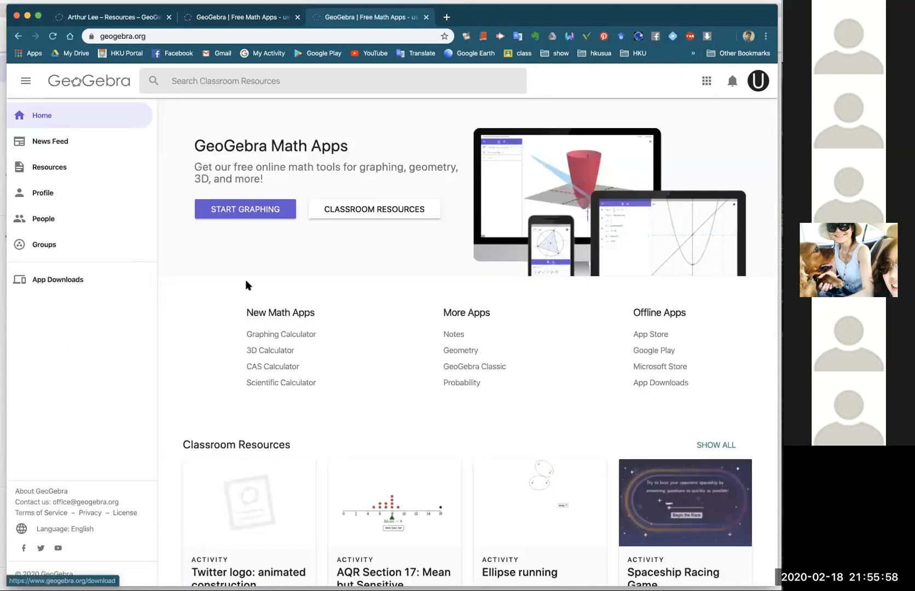
click(415, 210)
click(454, 111)
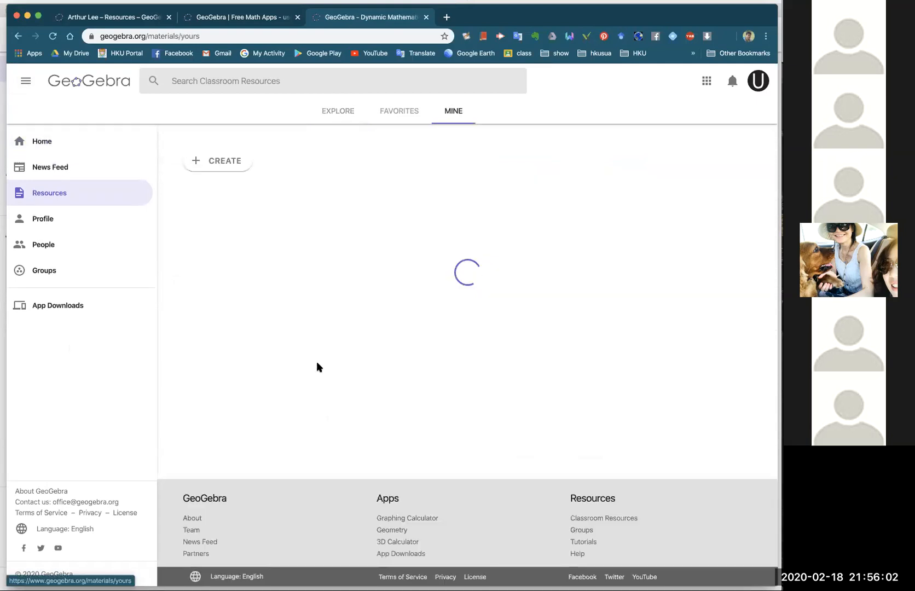